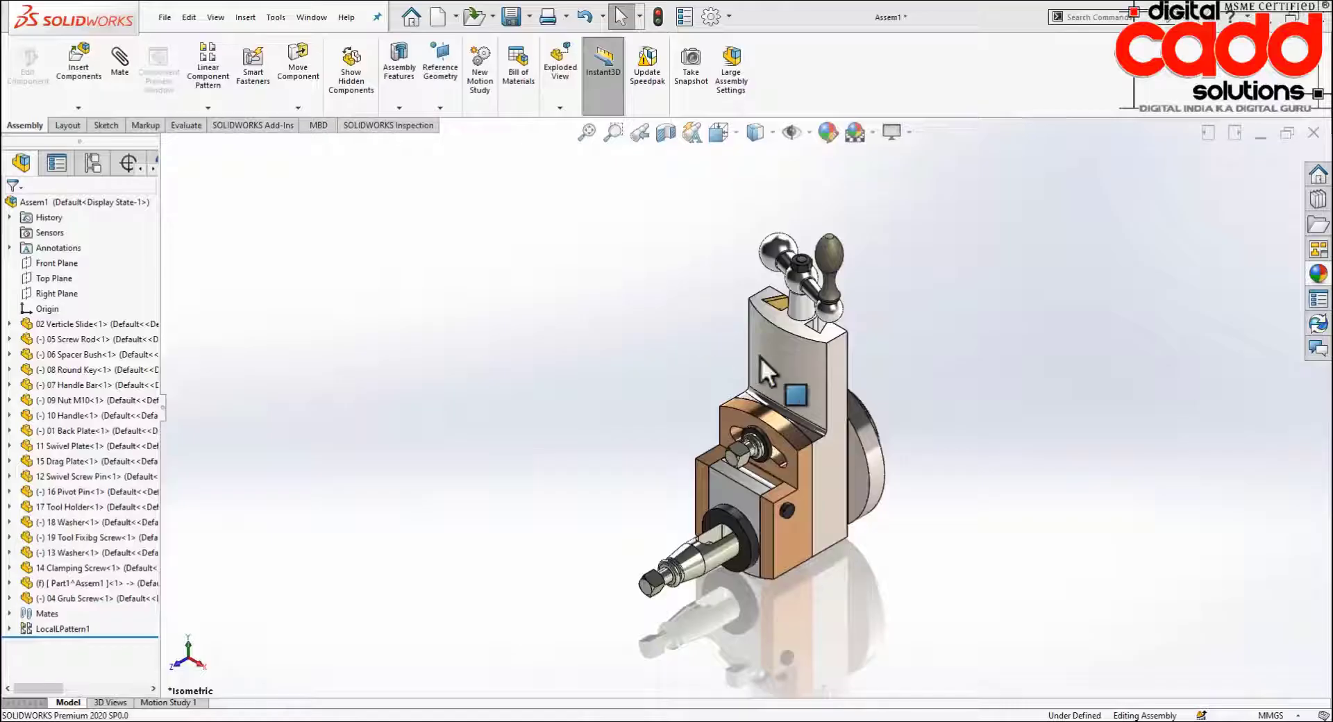
# Zoom and orbit around the finished tool head assembly, then switch to the ASM: 20 reference PDF
pyautogui.scroll(-2, 912, 373)
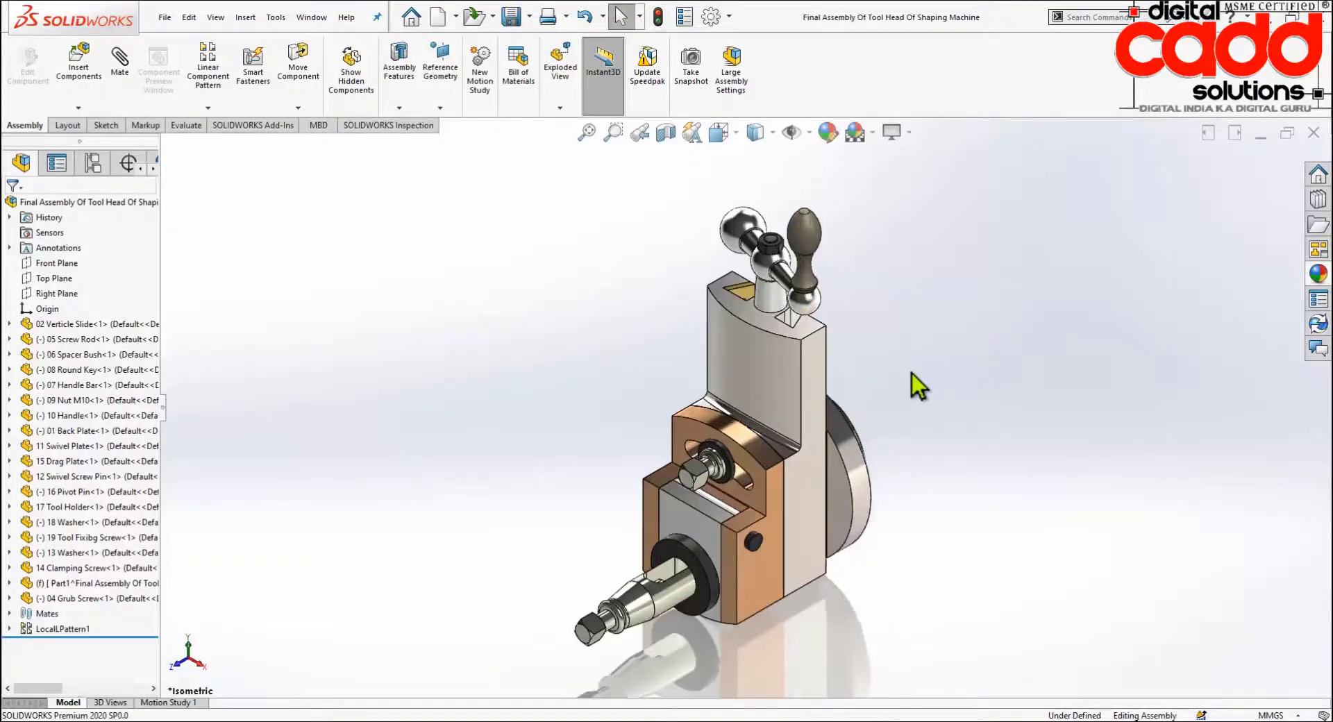
pyautogui.moveTo(880, 427)
pyautogui.mouseDown(button='middle')
pyautogui.moveTo(905, 365)
pyautogui.moveTo(859, 452)
pyautogui.moveTo(842, 396)
pyautogui.mouseUp(button='middle')
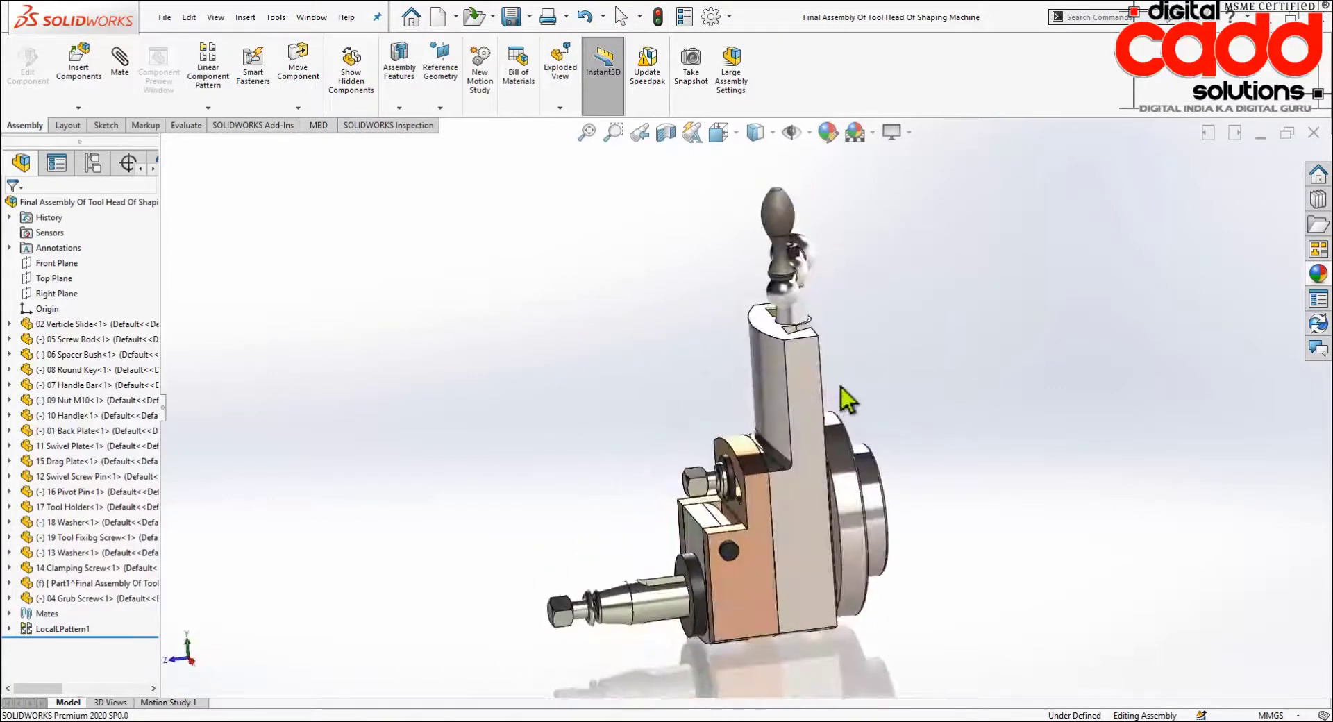
pyautogui.press('space')
pyautogui.hotkey('alt', 'Tab')
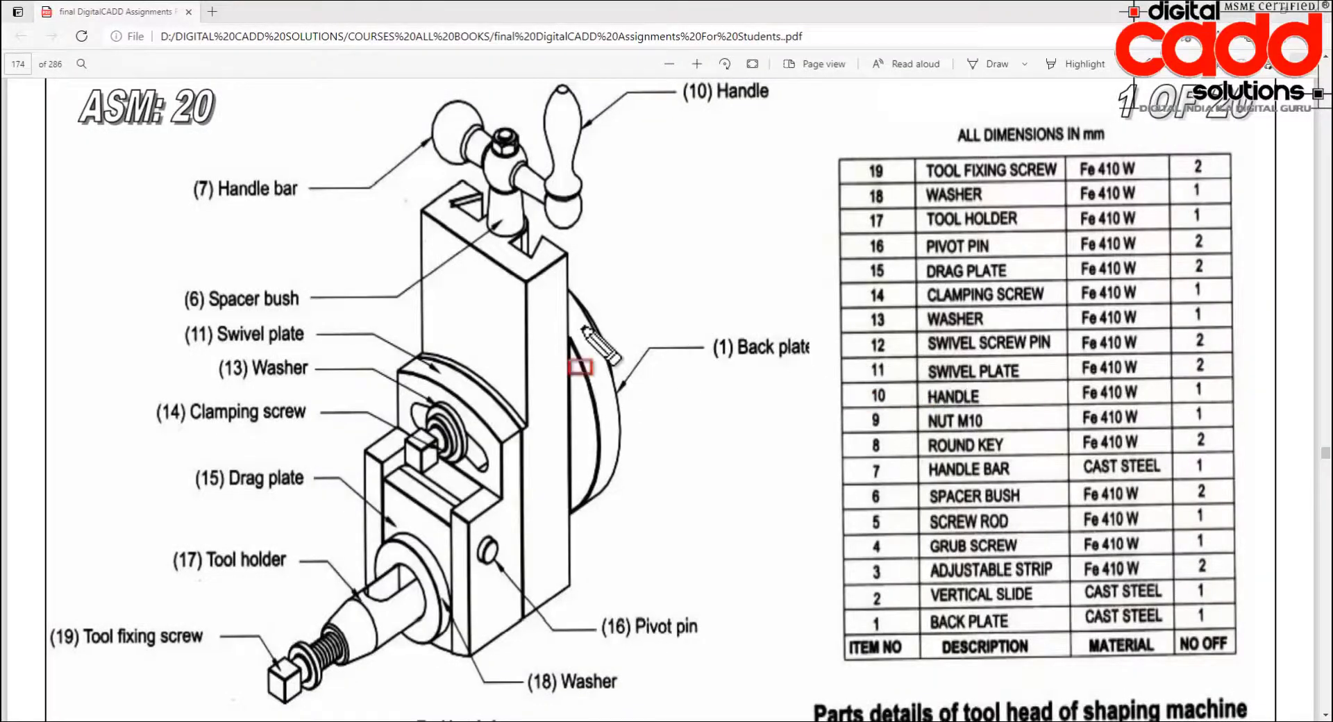
pyautogui.moveTo(53, 68); pyautogui.dragTo(828, 686)
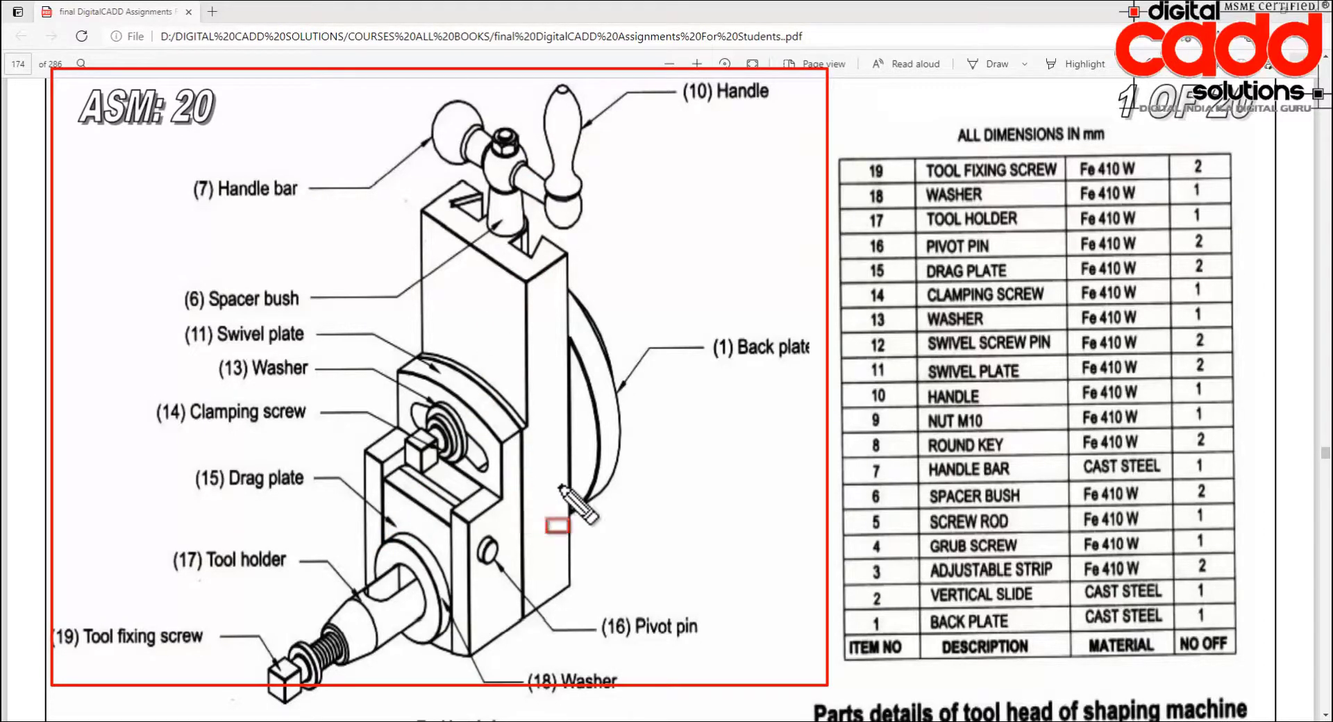
pyautogui.moveTo(836, 138); pyautogui.dragTo(1246, 668)
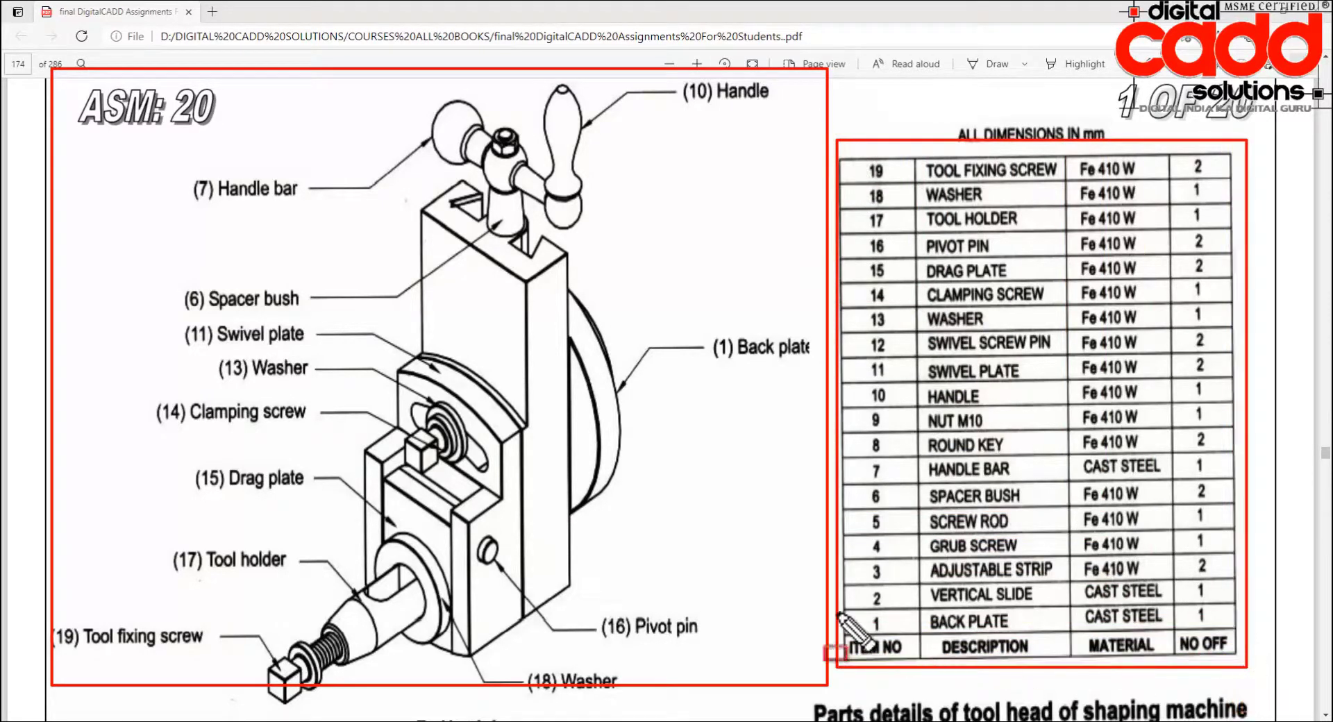
pyautogui.hotkey('ctrl', 'z')
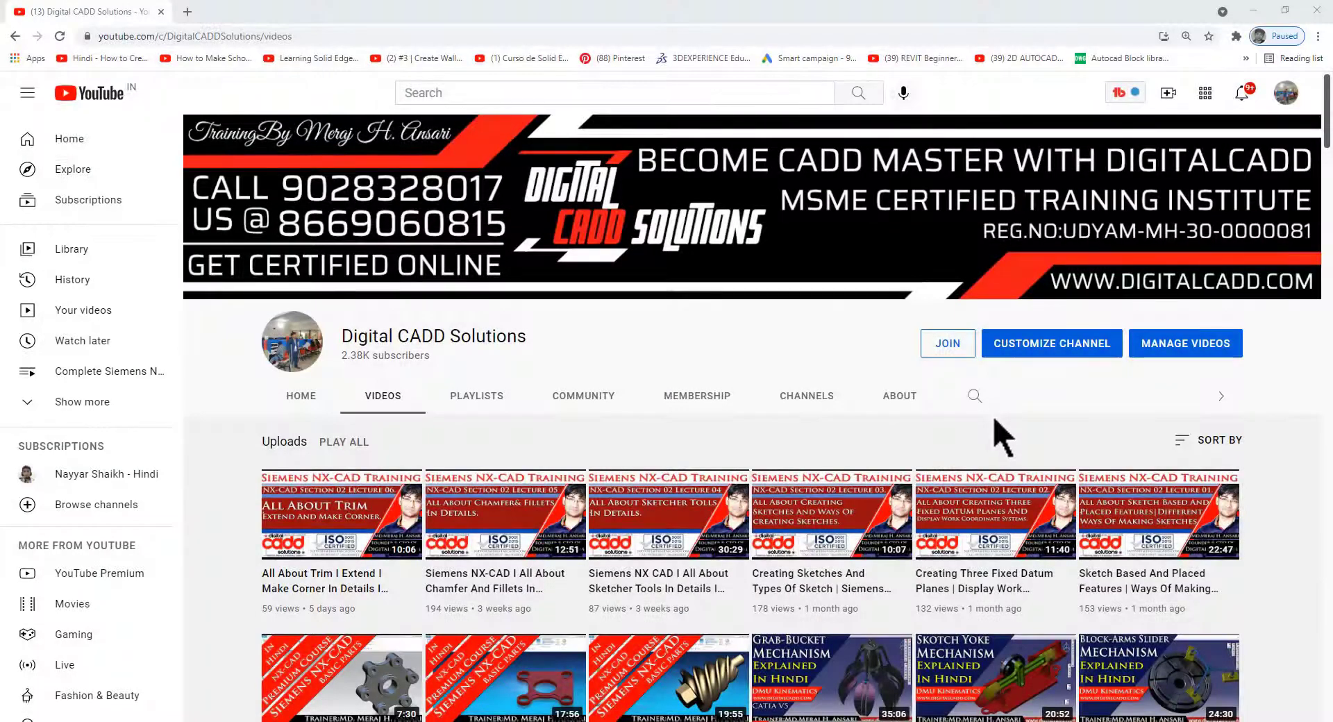
# Scroll down the channel's Videos tab through the older uploads
pyautogui.scroll(-2, 1002, 437)
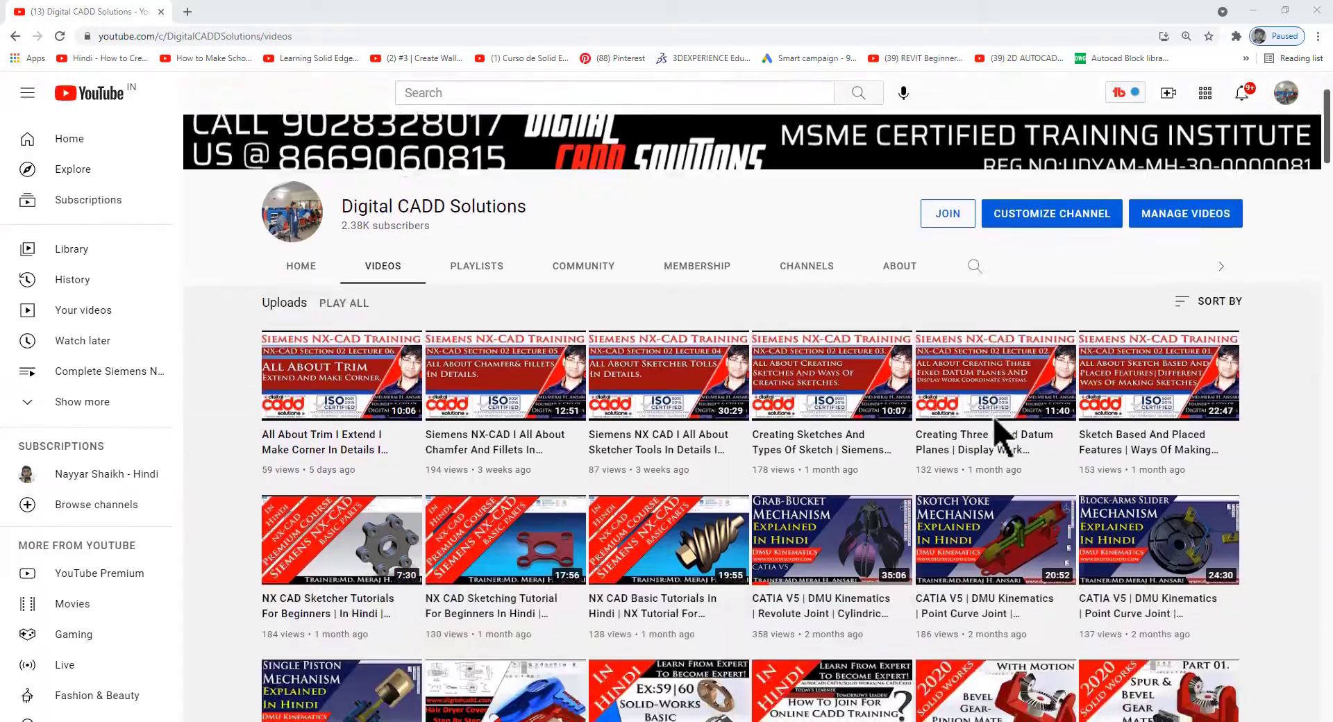
pyautogui.scroll(-2, 1003, 437)
pyautogui.scroll(-6, 1002, 437)
pyautogui.scroll(-4, 1003, 438)
pyautogui.scroll(-4, 1002, 437)
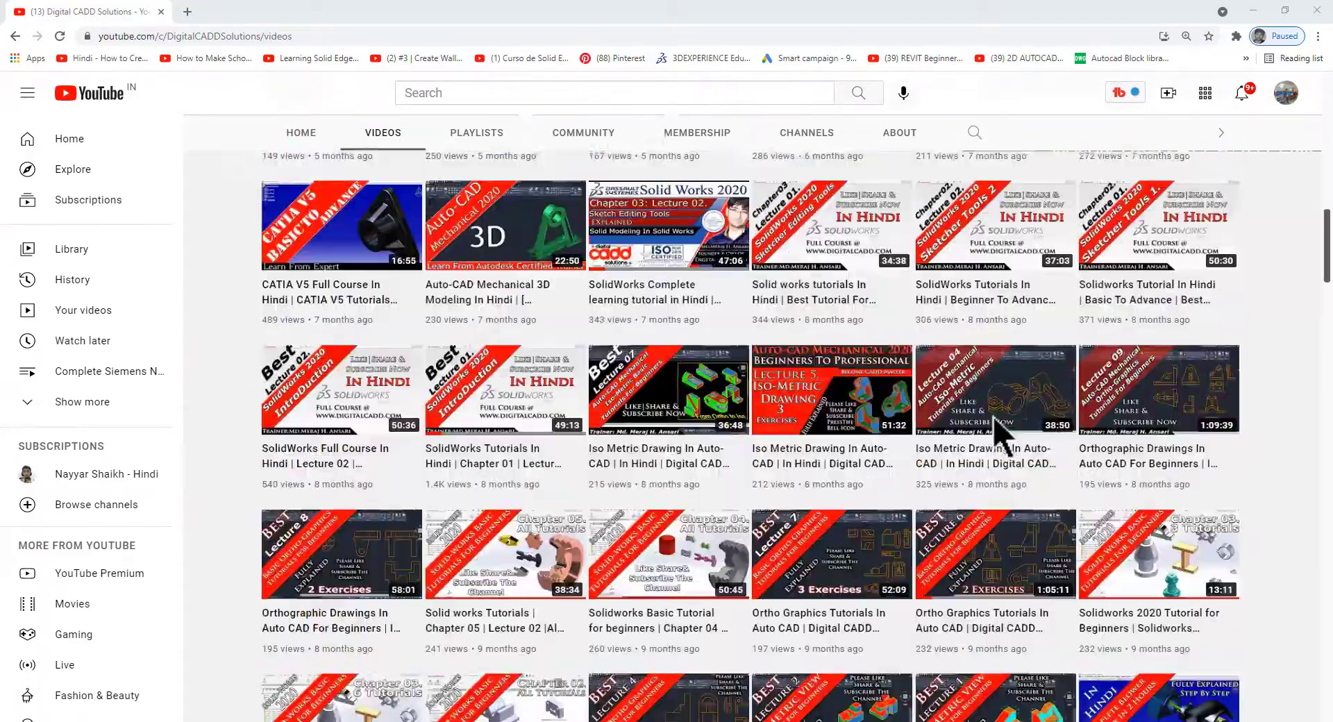
pyautogui.scroll(-4, 1002, 438)
pyautogui.scroll(-4, 1002, 437)
pyautogui.scroll(-5, 1002, 437)
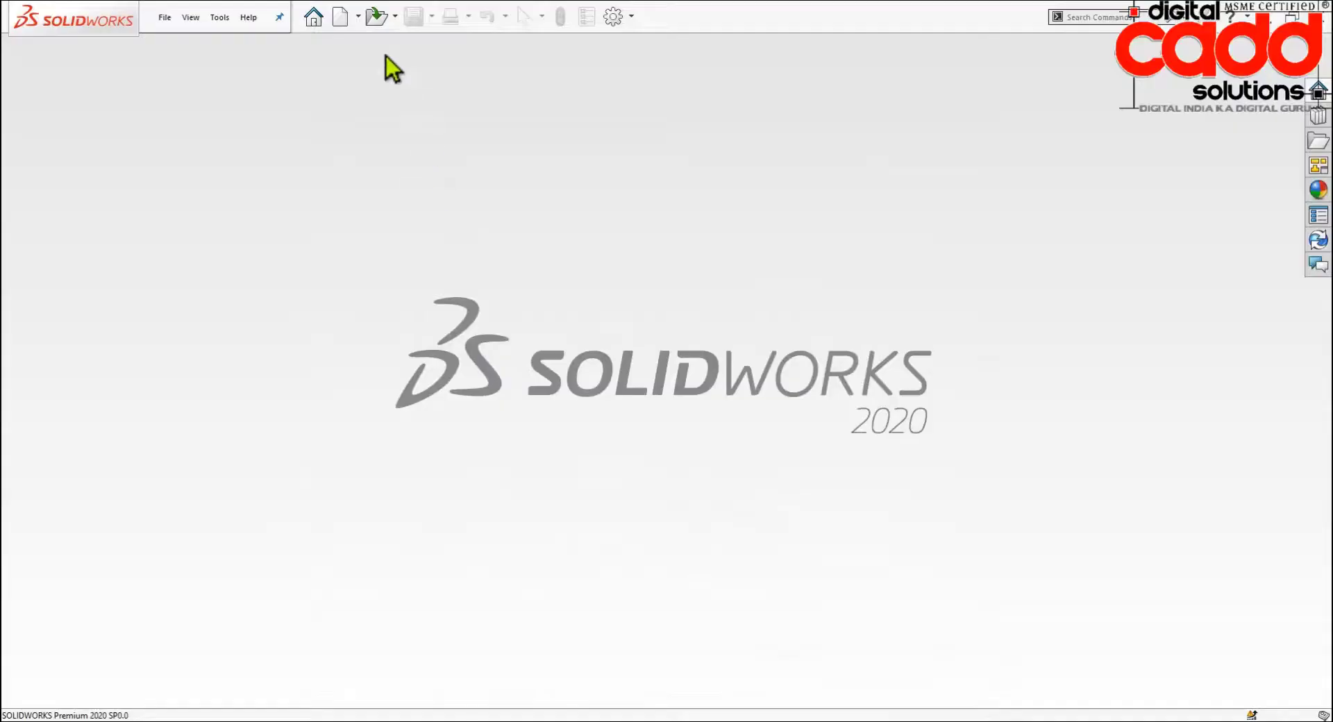
# Create a new document from the Assembly template
pyautogui.click(340, 17)
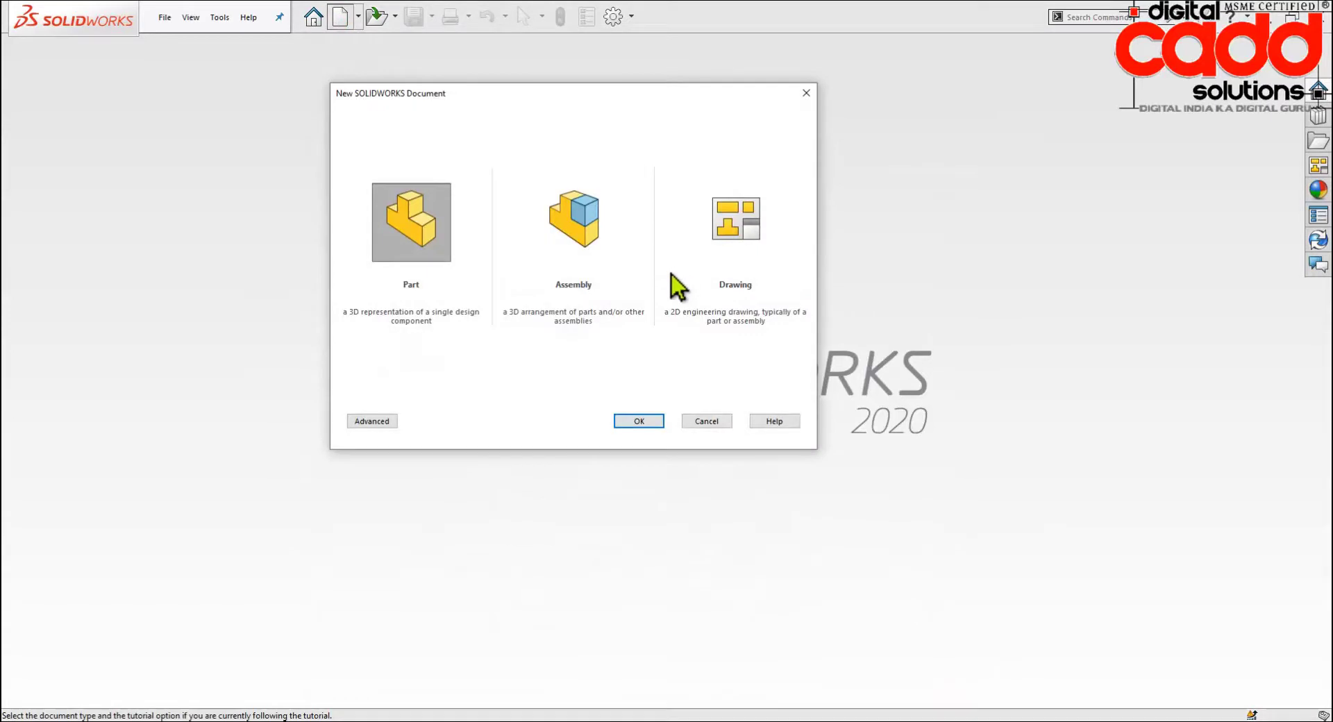
pyautogui.click(583, 217)
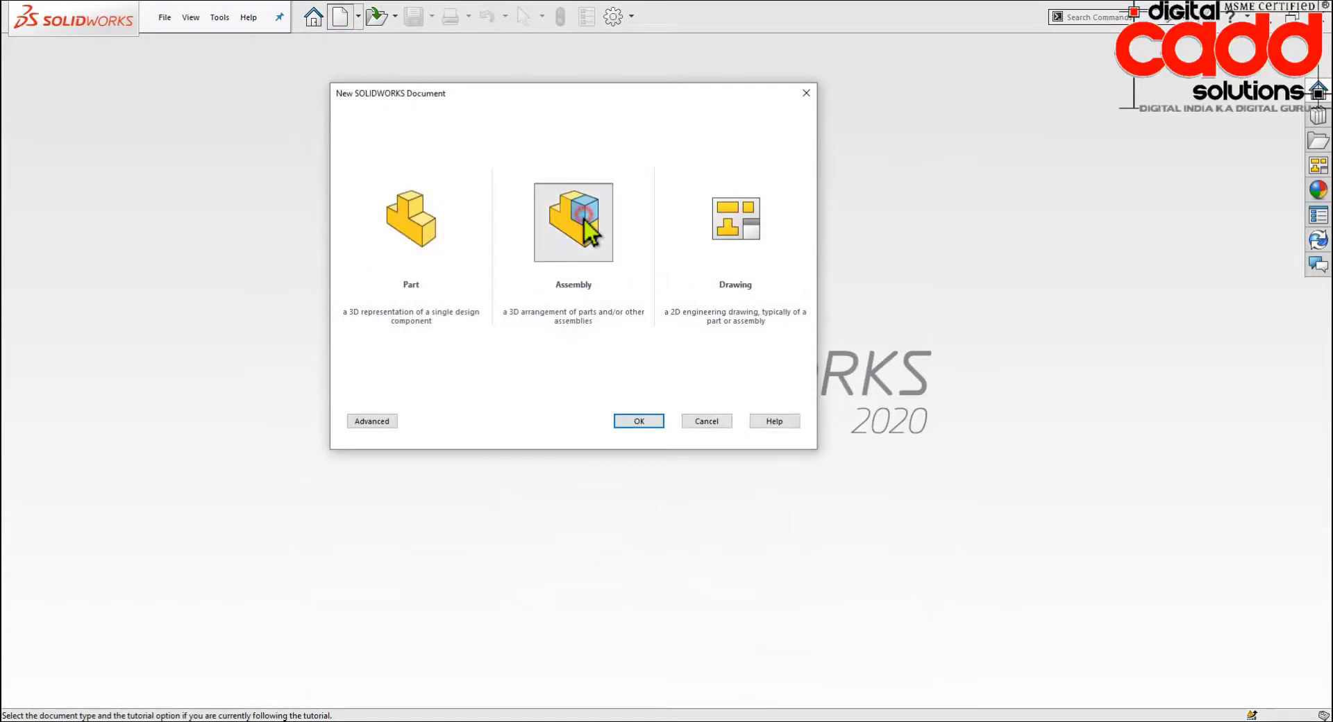
pyautogui.click(632, 421)
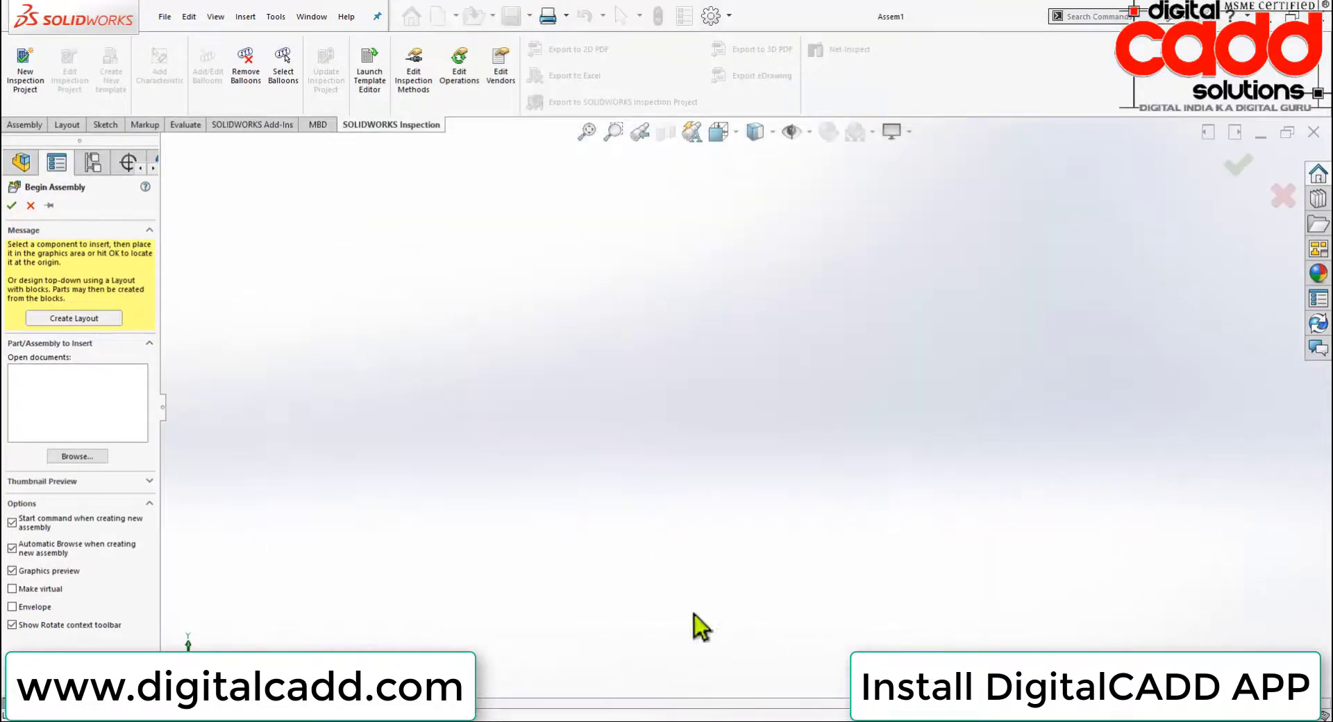
# Cancel Begin Assembly and start Insert Components instead
pyautogui.press('Escape')
pyautogui.click(32, 206)
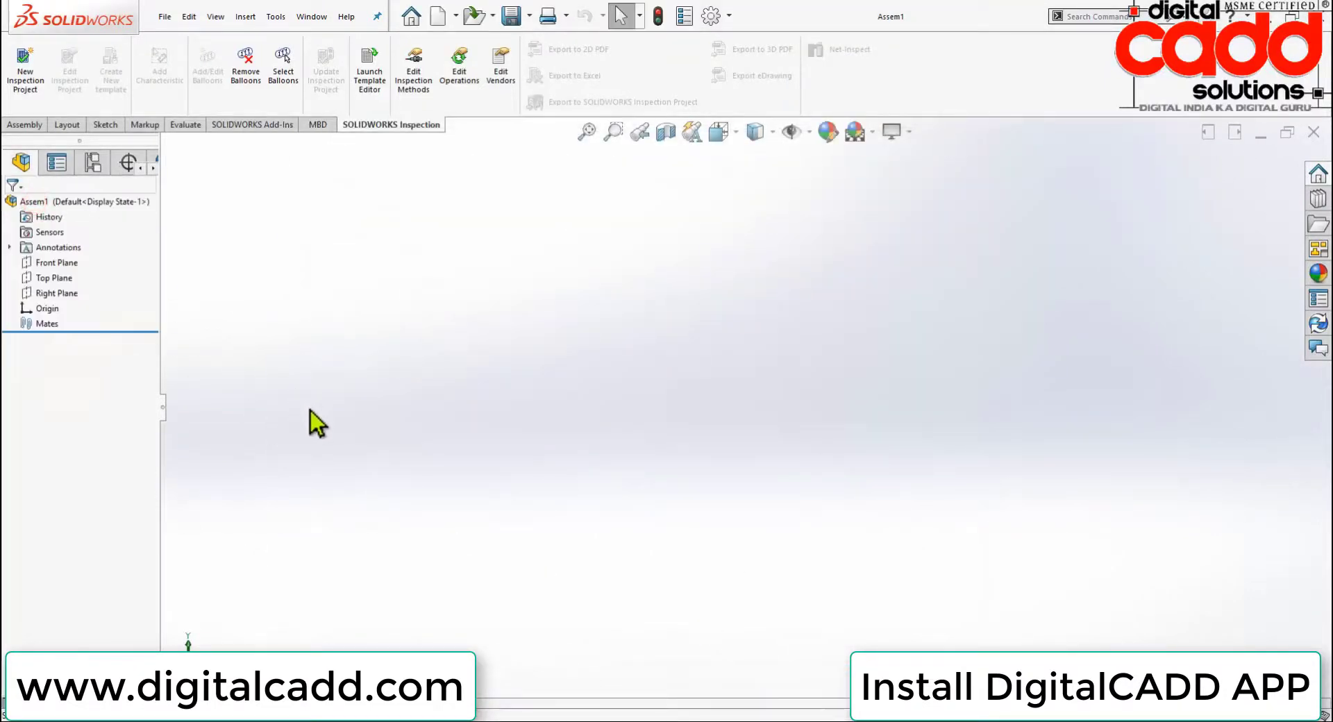
pyautogui.click(26, 125)
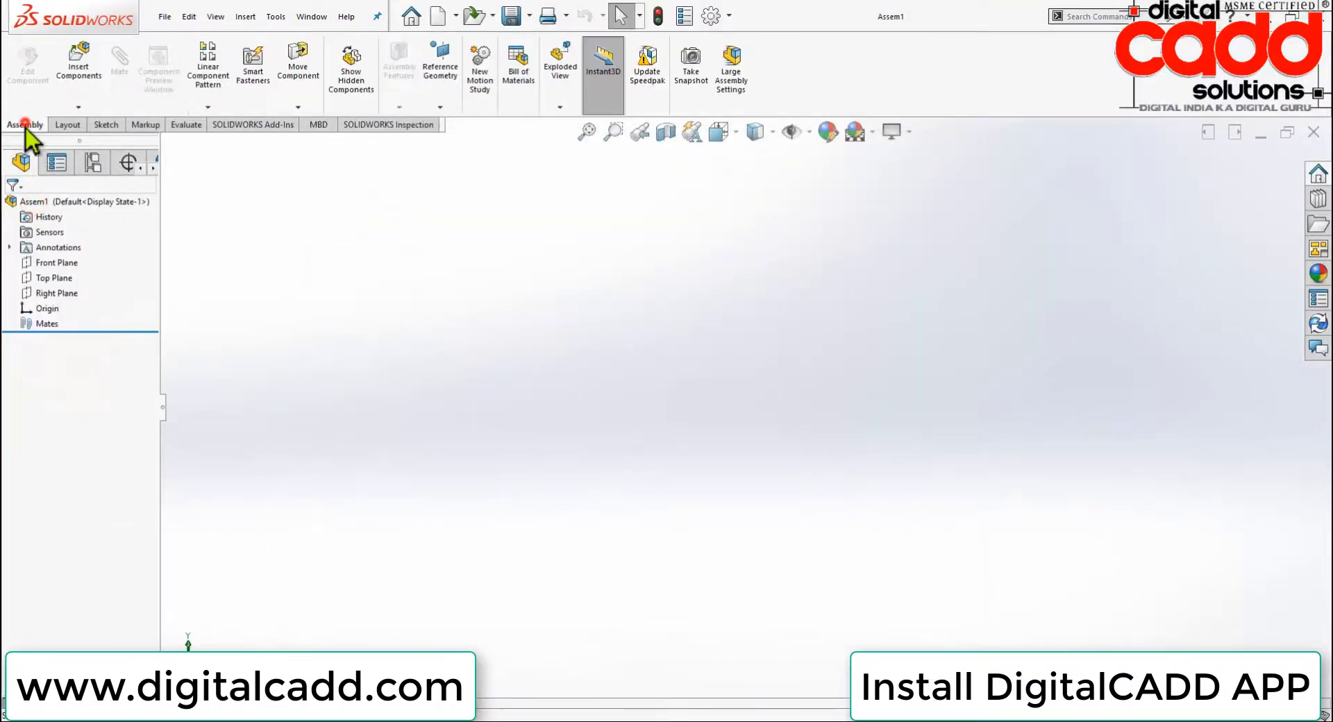
pyautogui.click(78, 69)
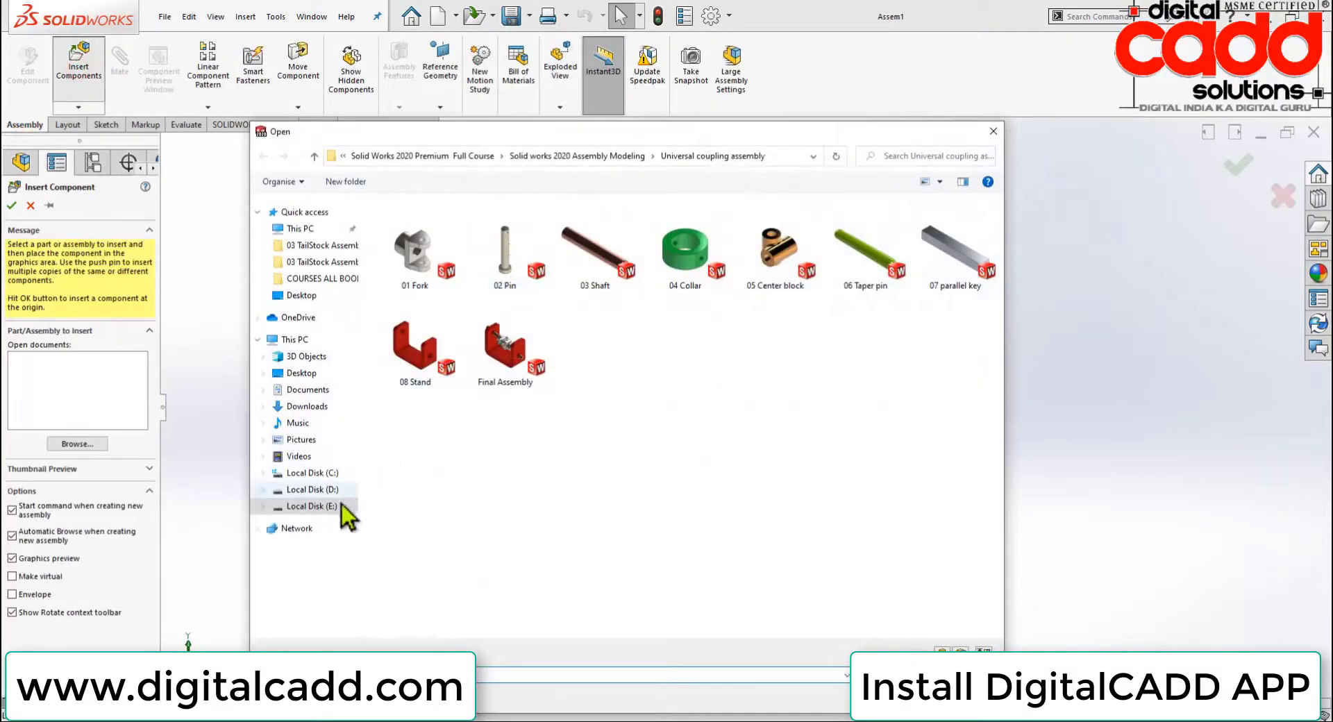
# Browse E: > Advance Assembly Tutorials > 02 Tool Head folder and load 02 Verticle Slide
pyautogui.click(337, 513)
pyautogui.doubleClick(512, 635)
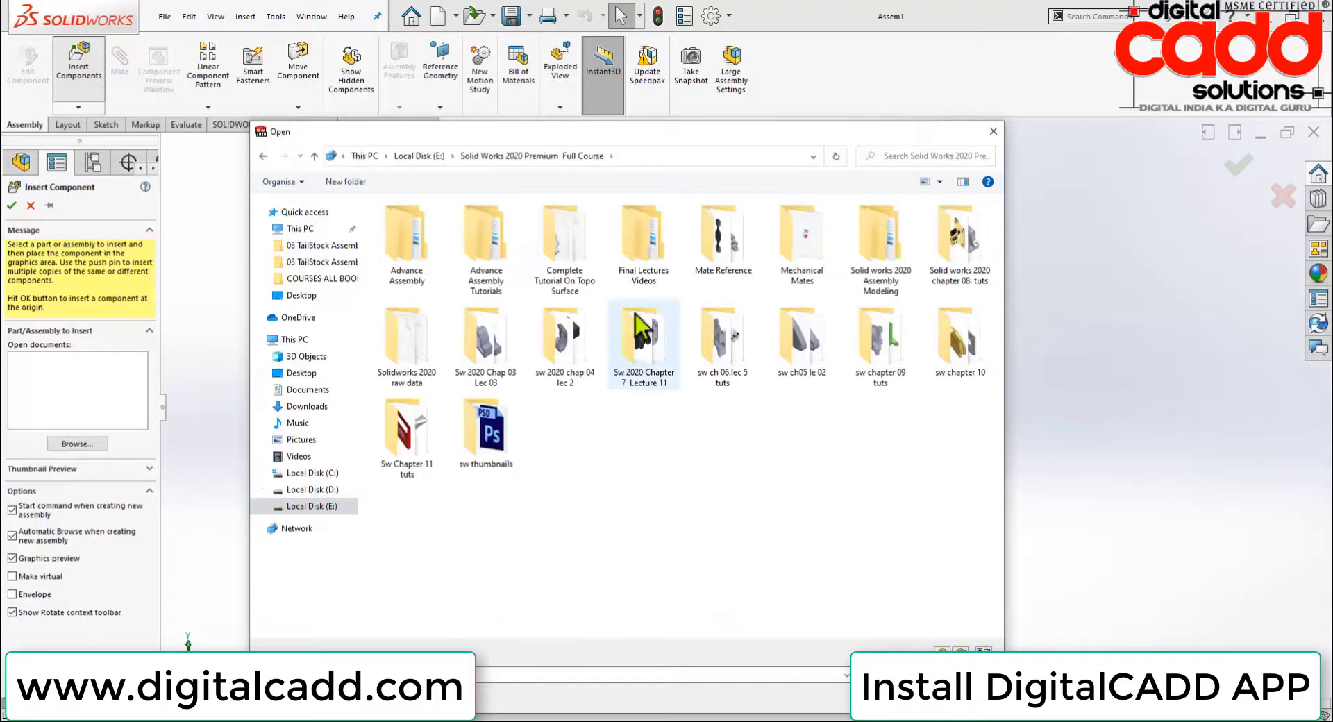
pyautogui.doubleClick(497, 231)
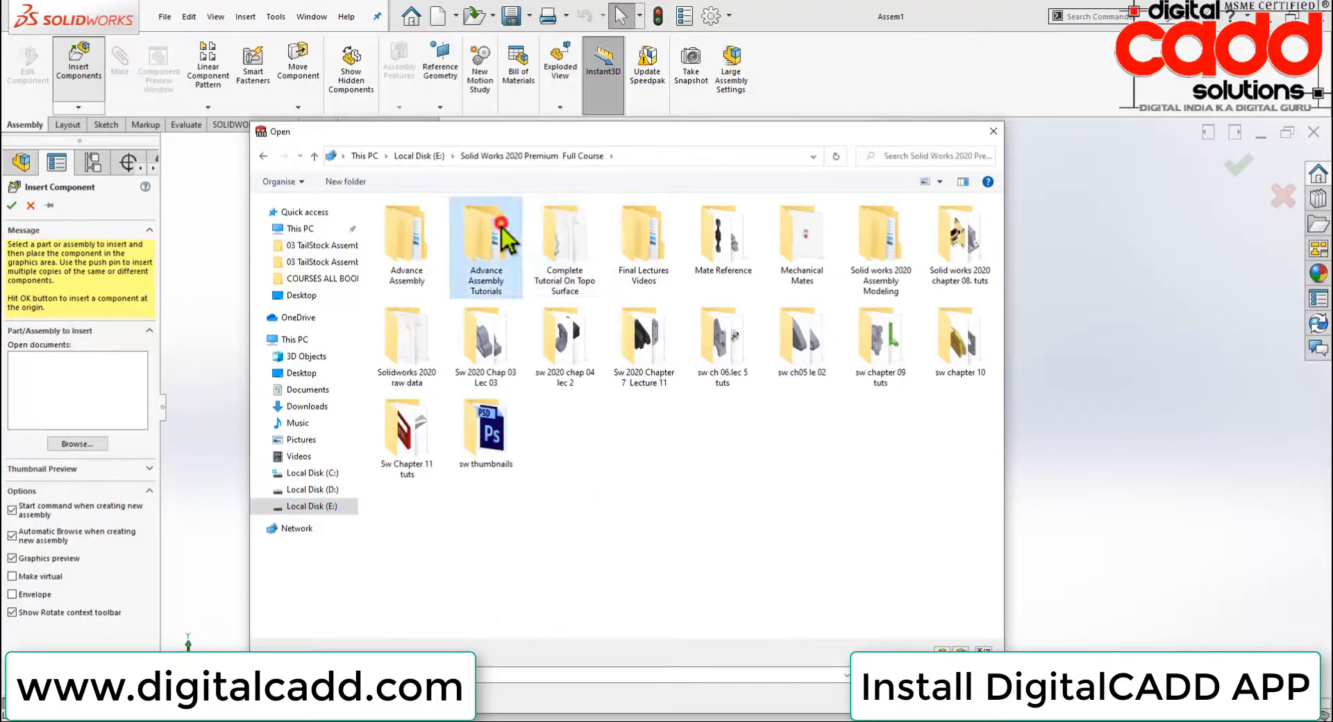
pyautogui.click(538, 253)
pyautogui.doubleClick(538, 254)
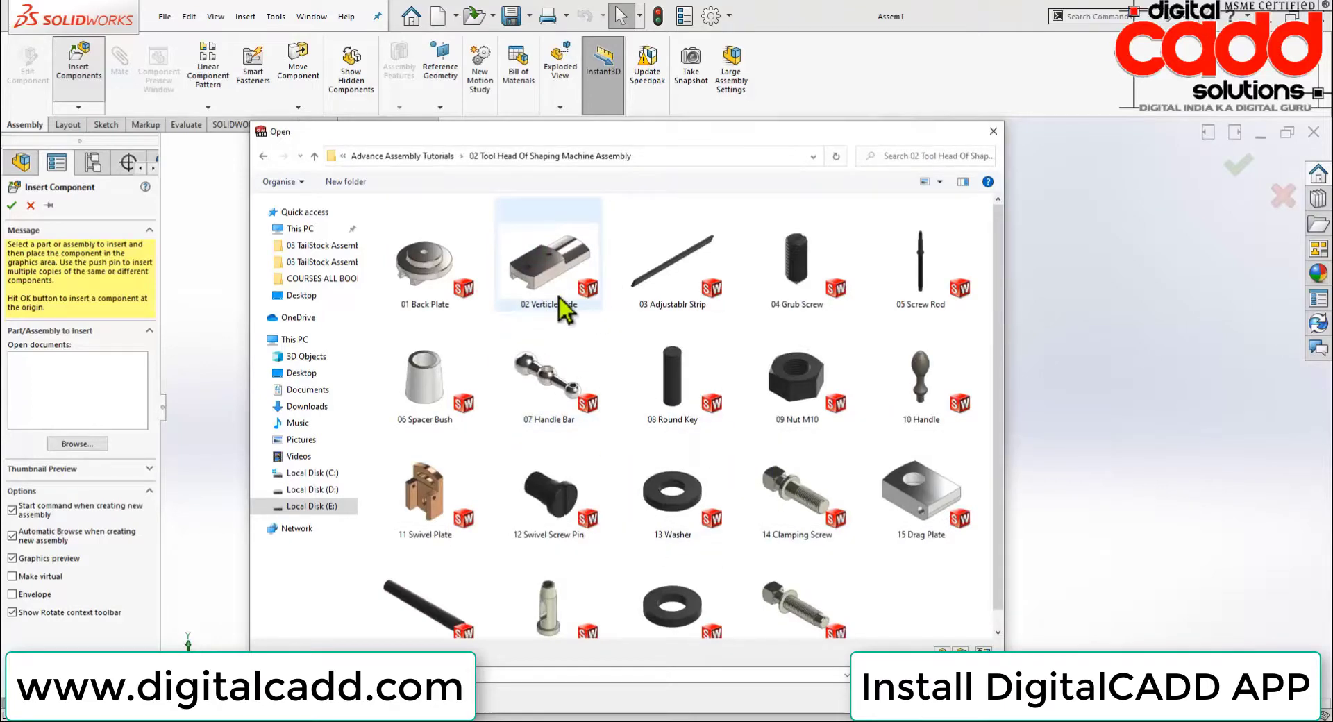
pyautogui.doubleClick(564, 274)
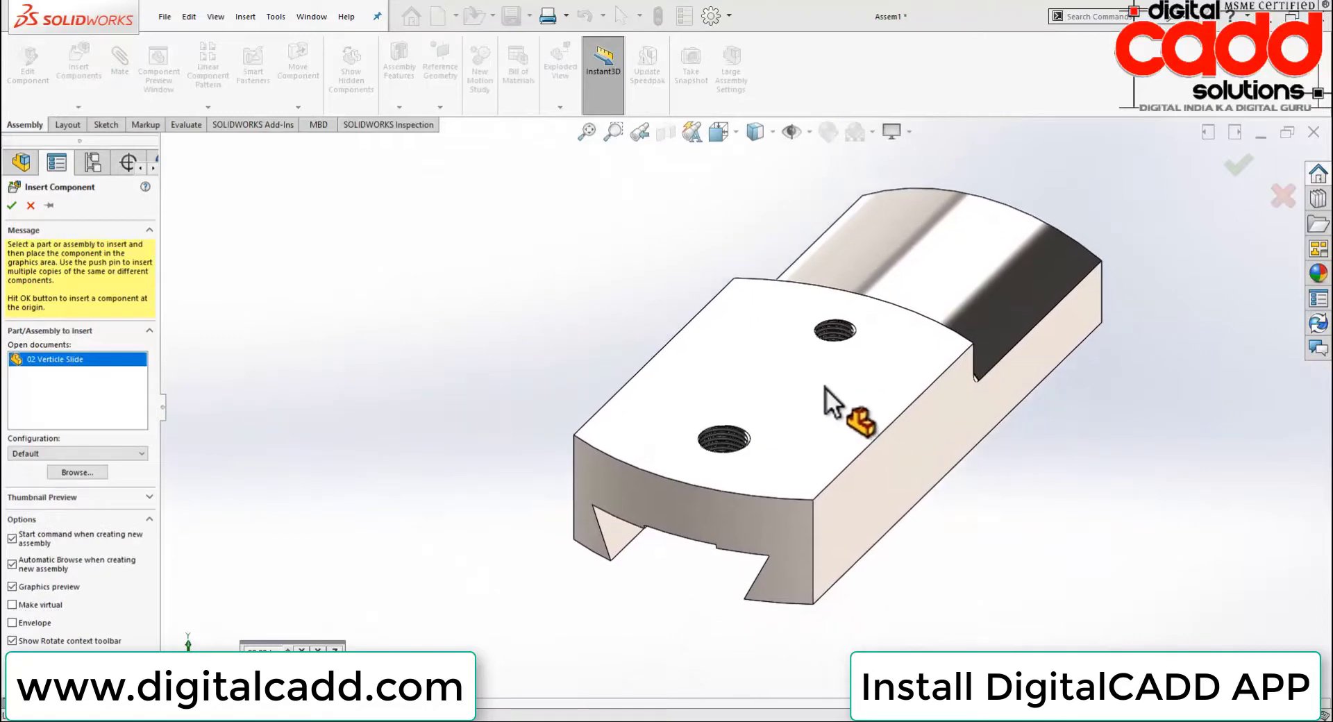
# Try rotating the 02 Verticle Slide preview about its axes to find the right orientation
pyautogui.click(318, 649)
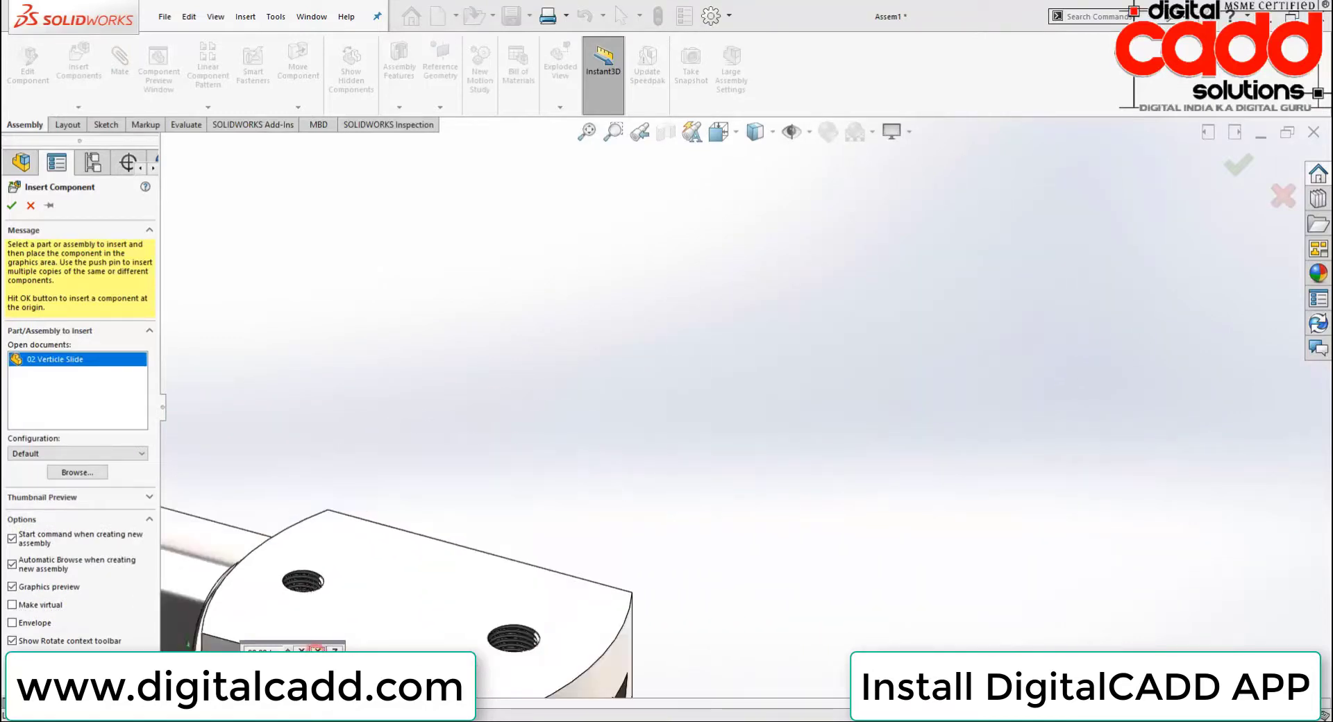
pyautogui.click(318, 649)
pyautogui.click(300, 649)
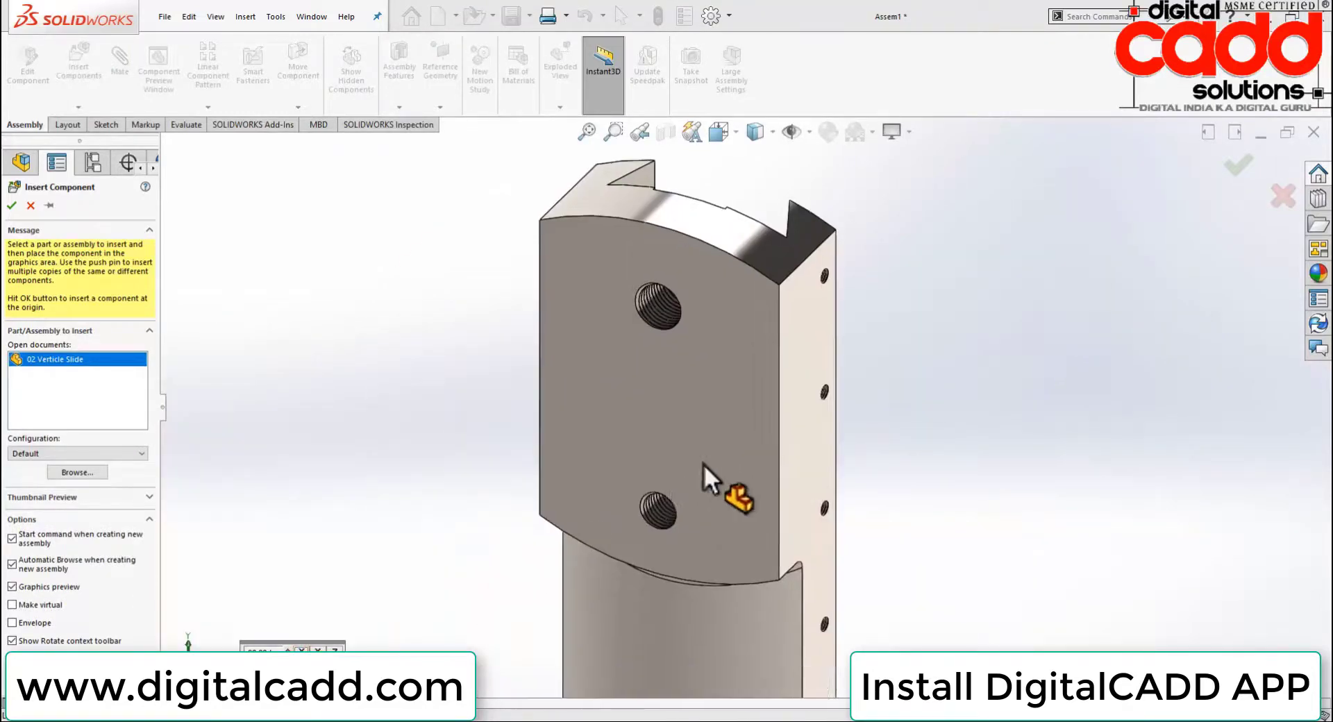
pyautogui.click(300, 649)
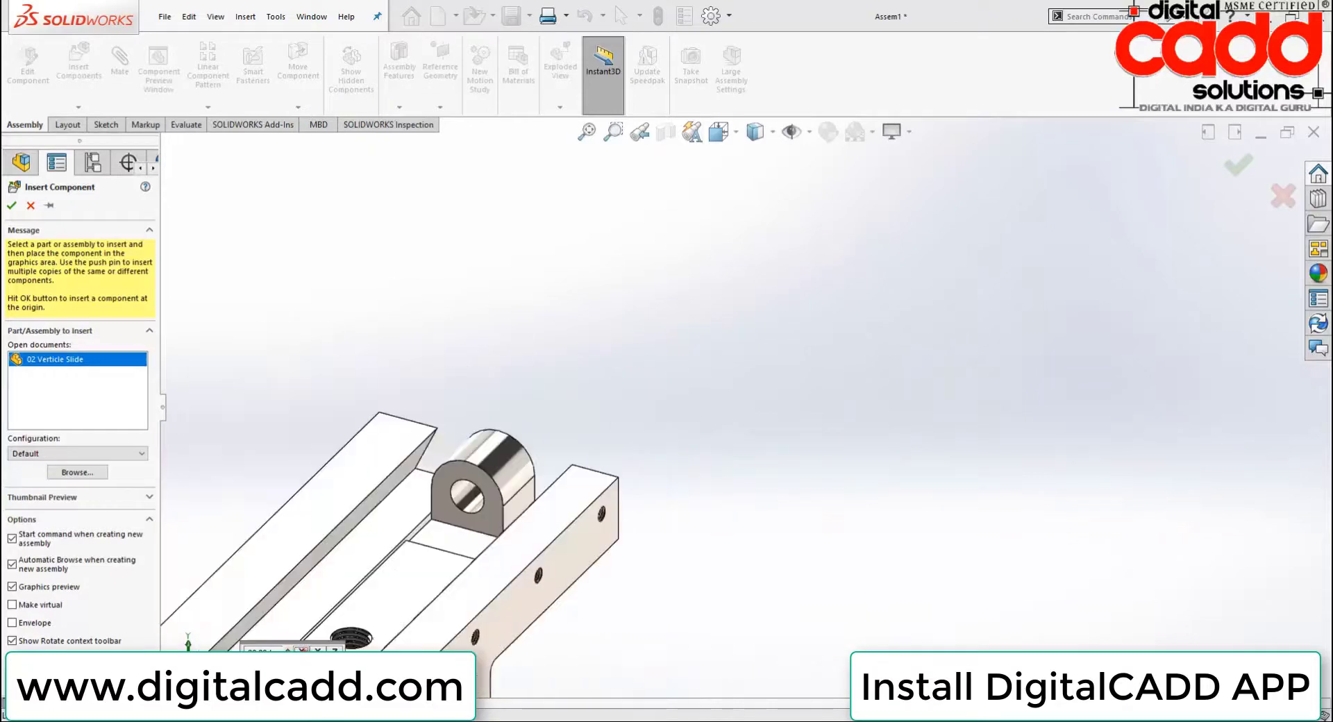
pyautogui.click(299, 649)
pyautogui.click(333, 649)
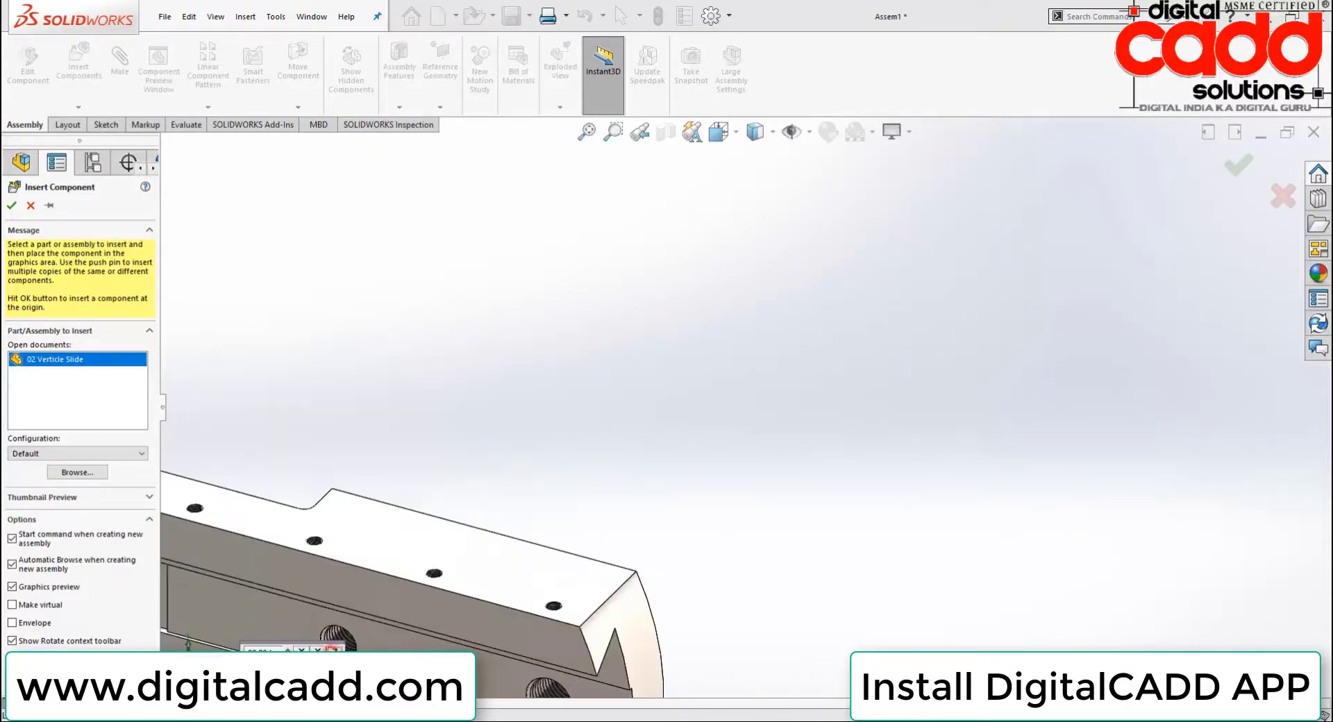
pyautogui.click(334, 649)
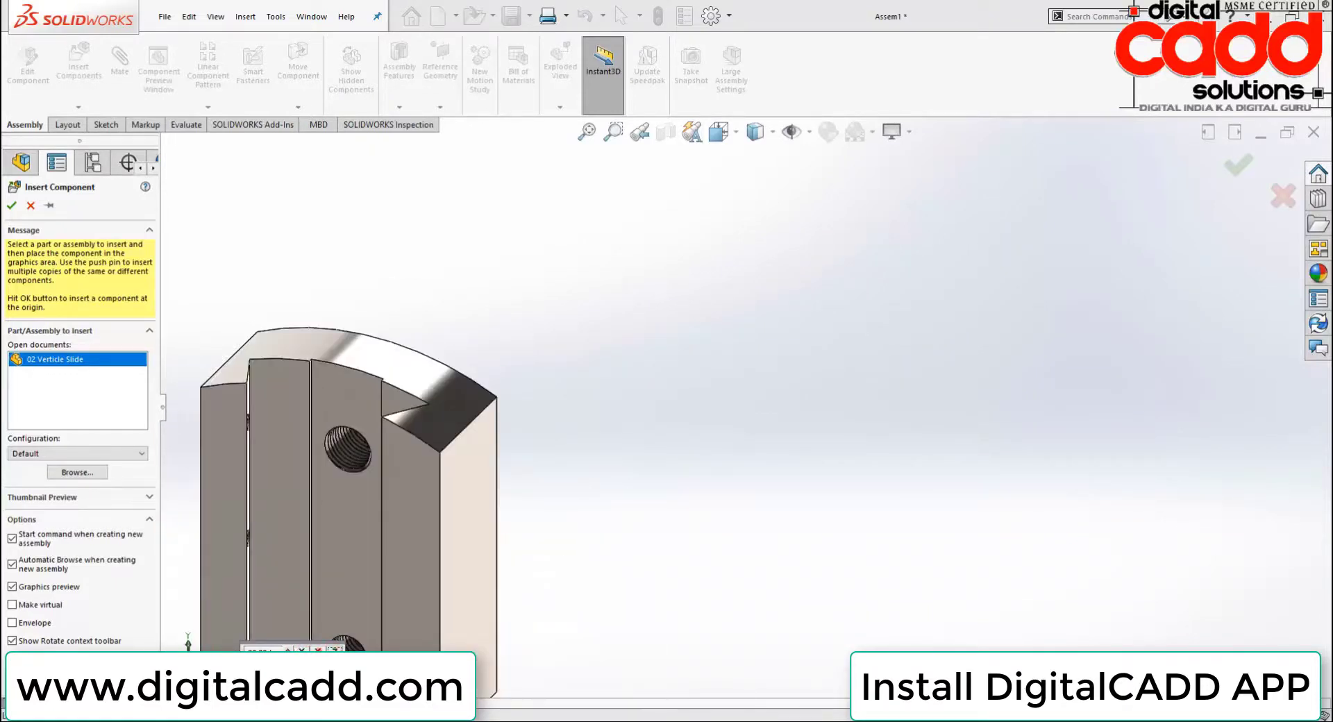
pyautogui.click(317, 649)
pyautogui.click(317, 649)
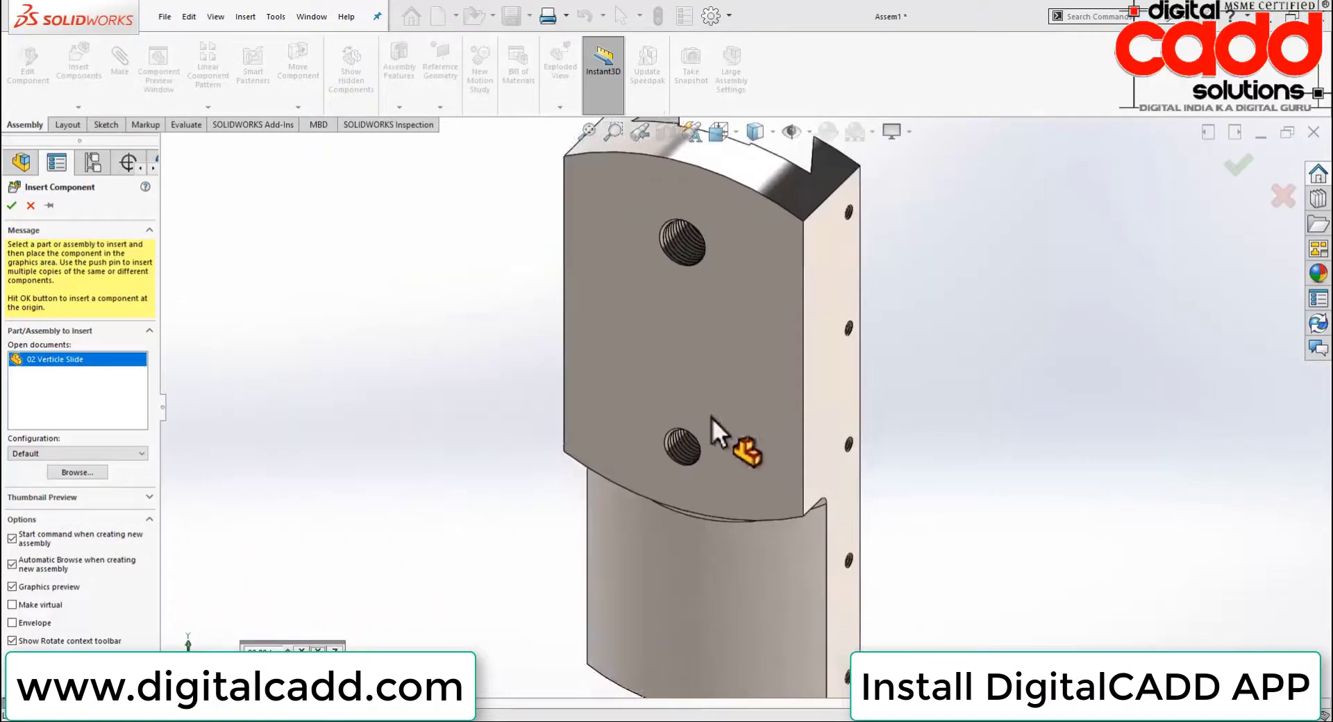
pyautogui.click(300, 649)
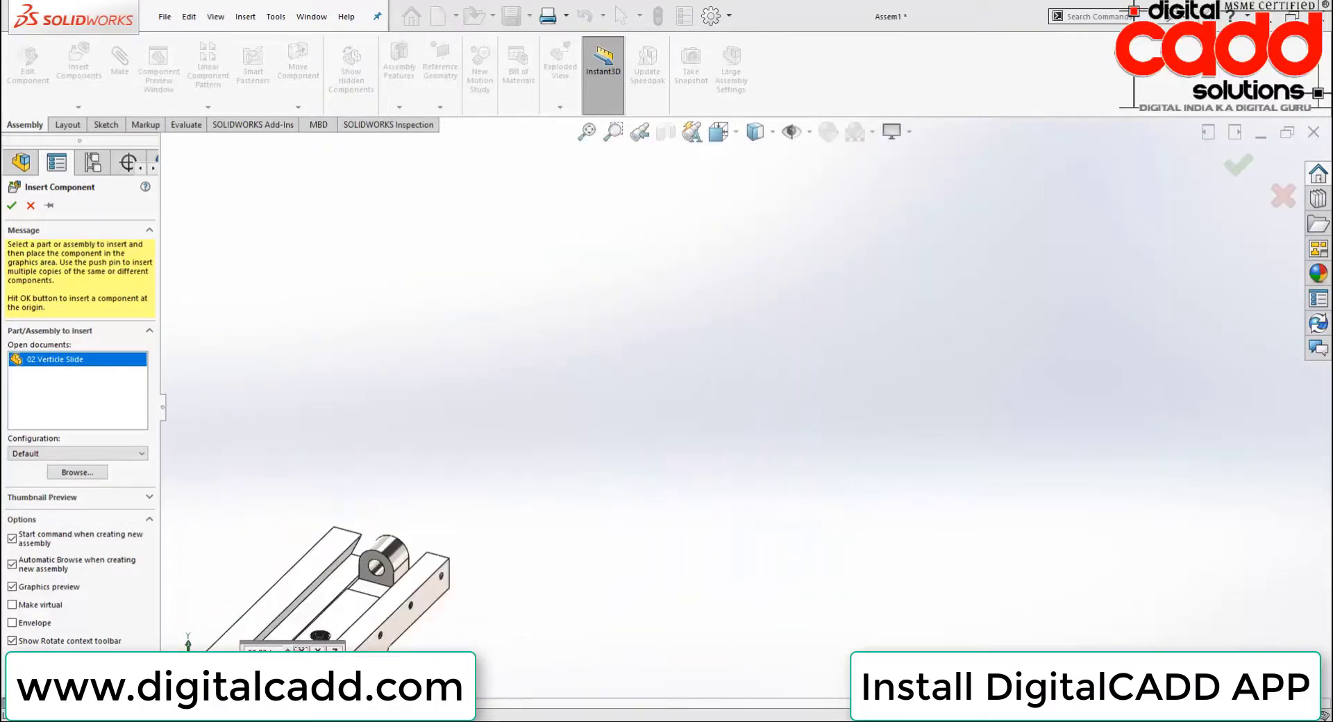
pyautogui.click(300, 649)
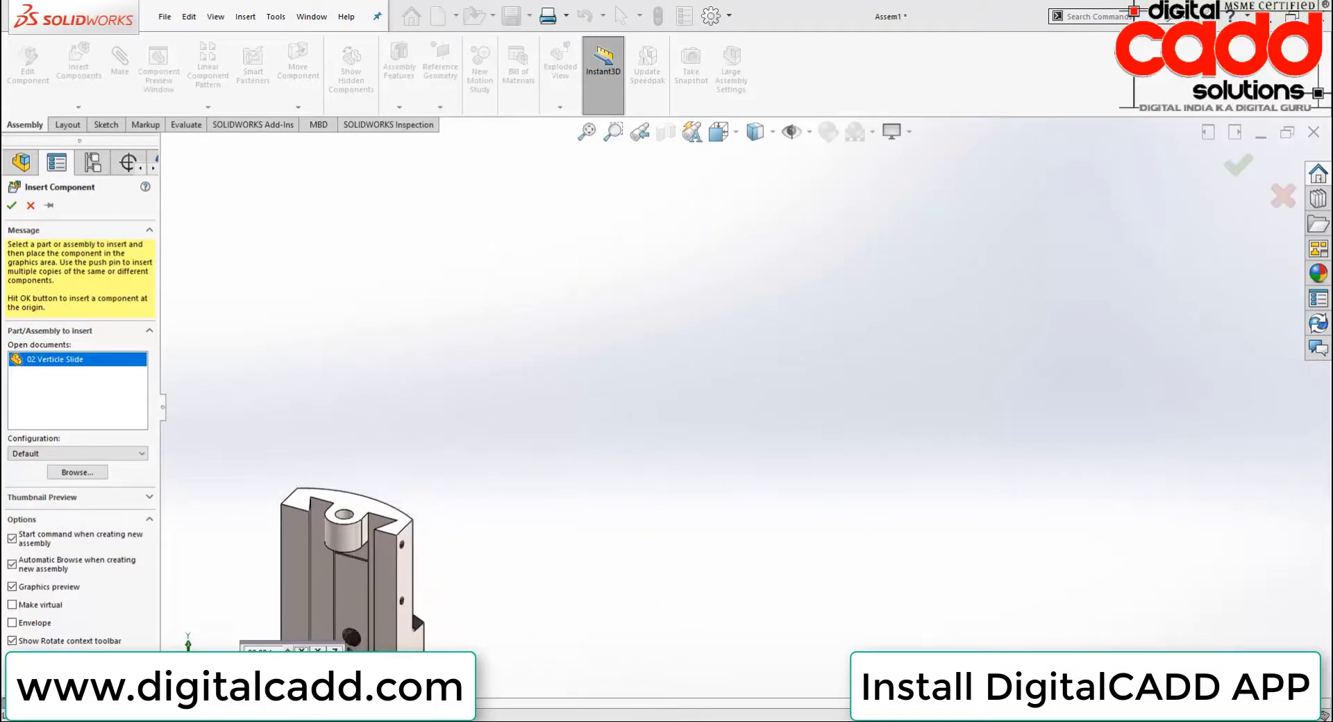
pyautogui.click(334, 649)
pyautogui.click(334, 649)
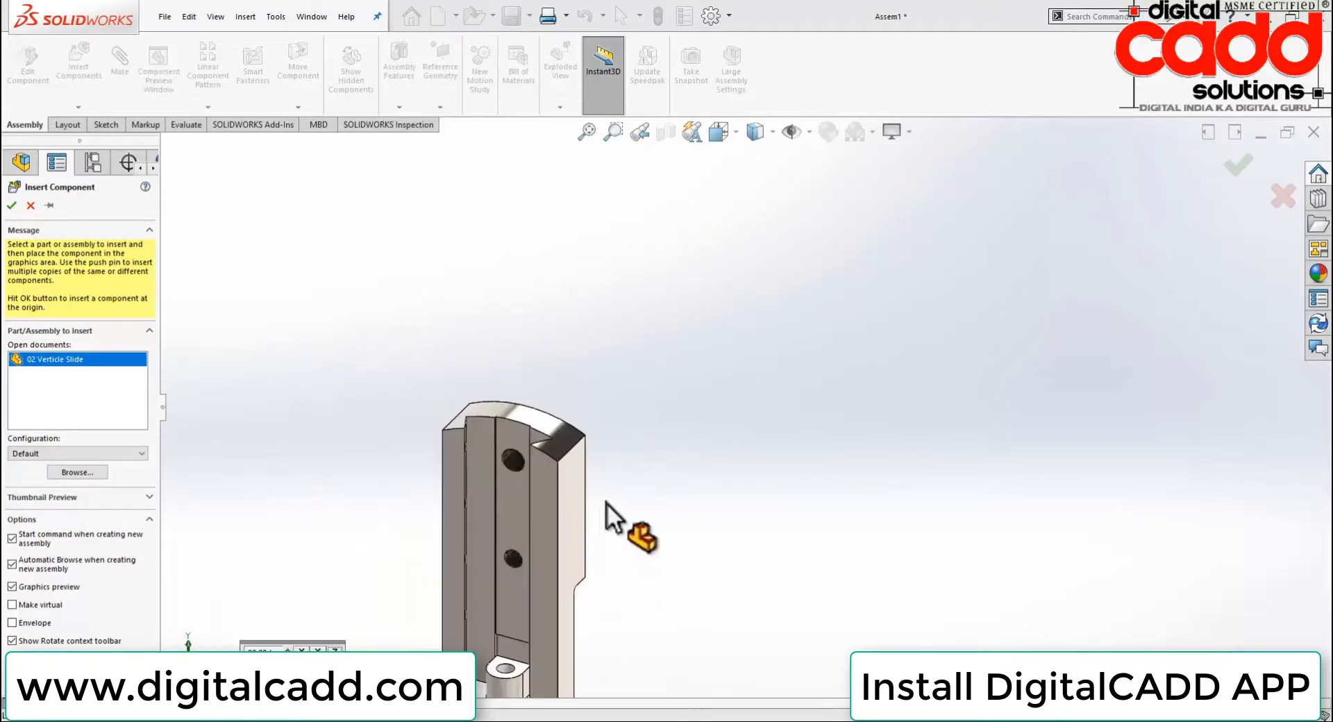
pyautogui.click(317, 649)
pyautogui.click(317, 649)
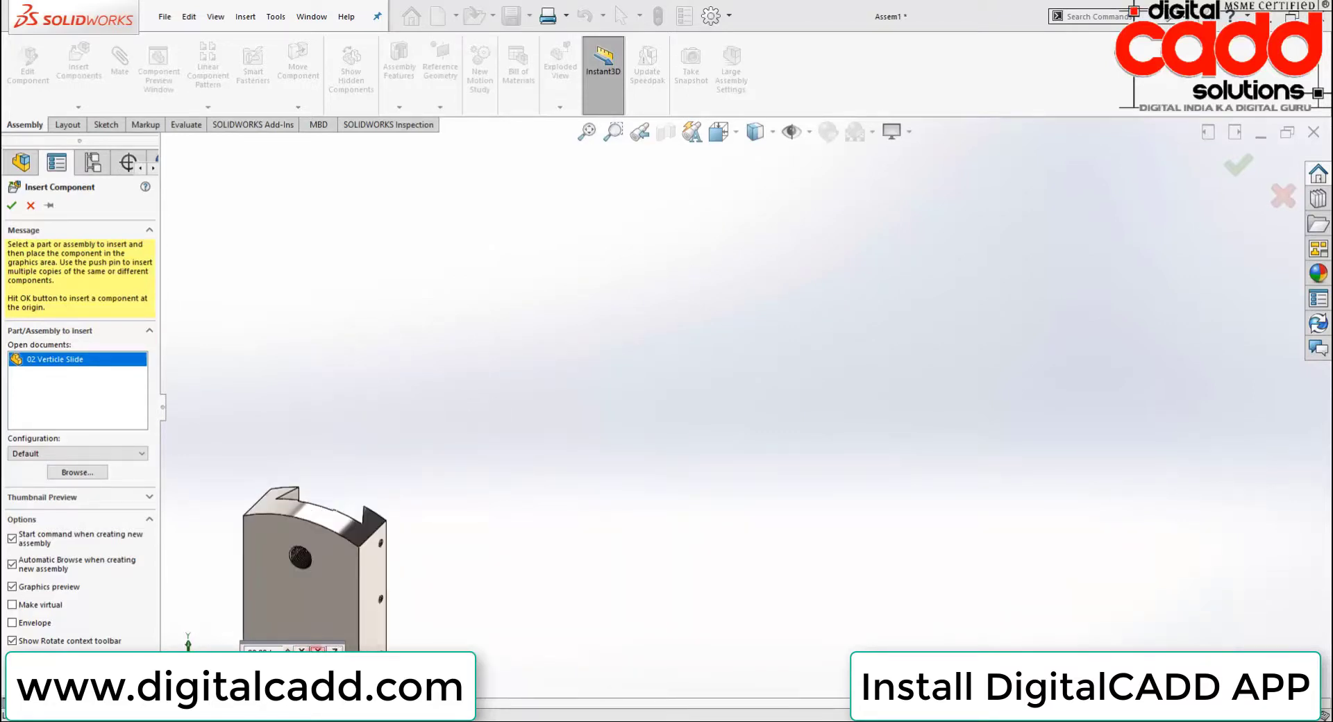
# Bring the preview into the workspace, stand it upright and place it
pyautogui.moveTo(606, 493); pyautogui.dragTo(452, 521, button='middle')
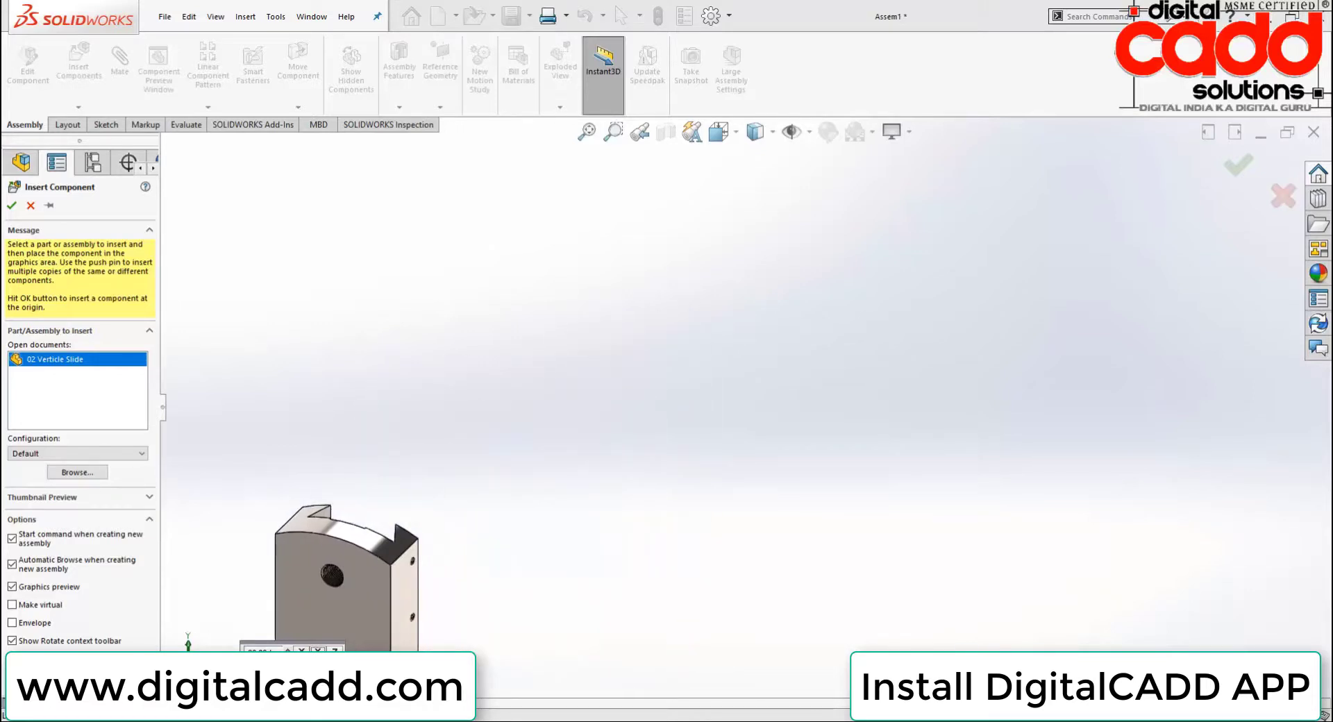
pyautogui.click(301, 649)
pyautogui.click(301, 649)
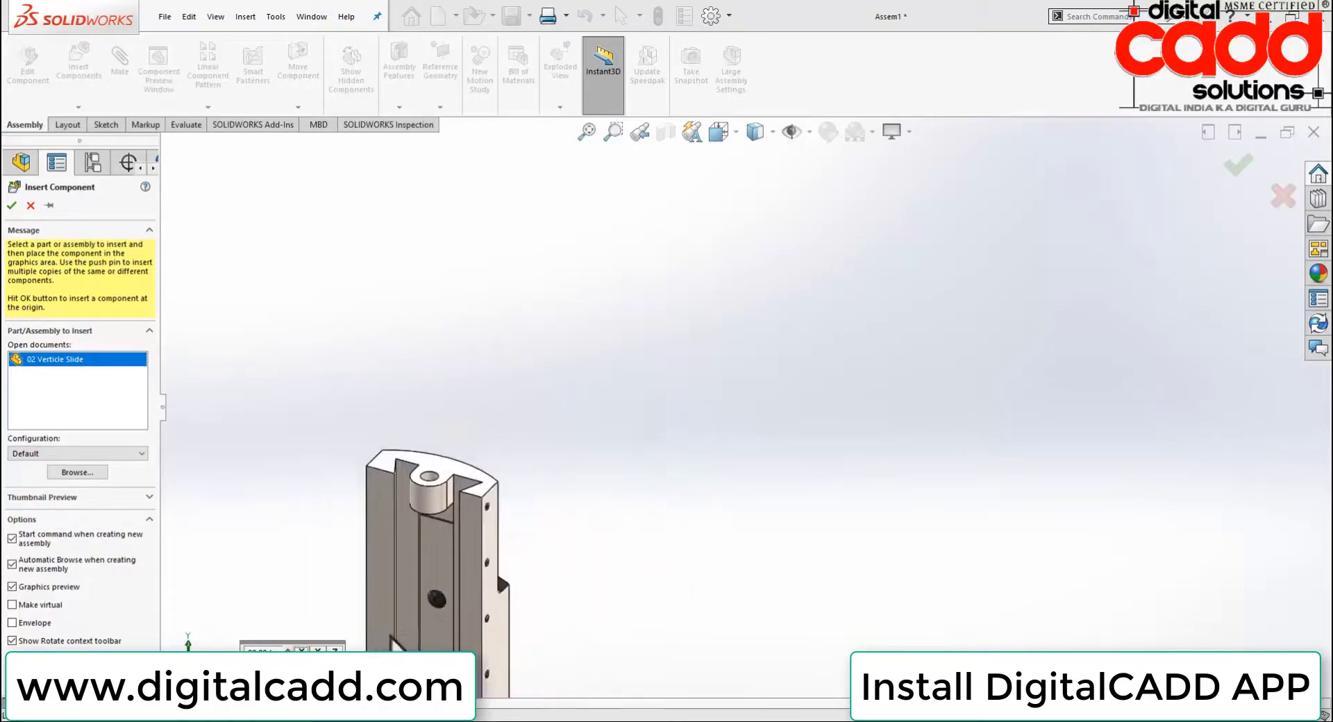
pyautogui.click(694, 438)
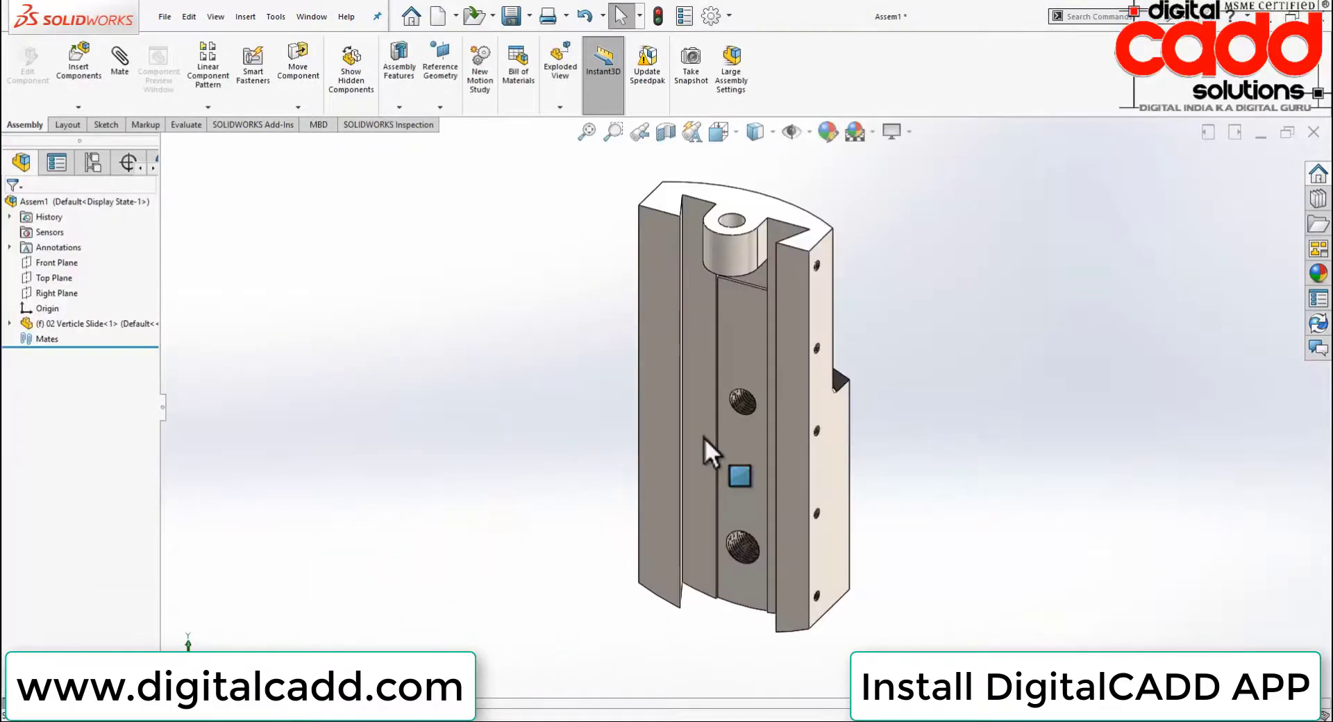
# Set the 02 Verticle Slide to Float so it is no longer fixed
pyautogui.press('f')
pyautogui.click(787, 448)
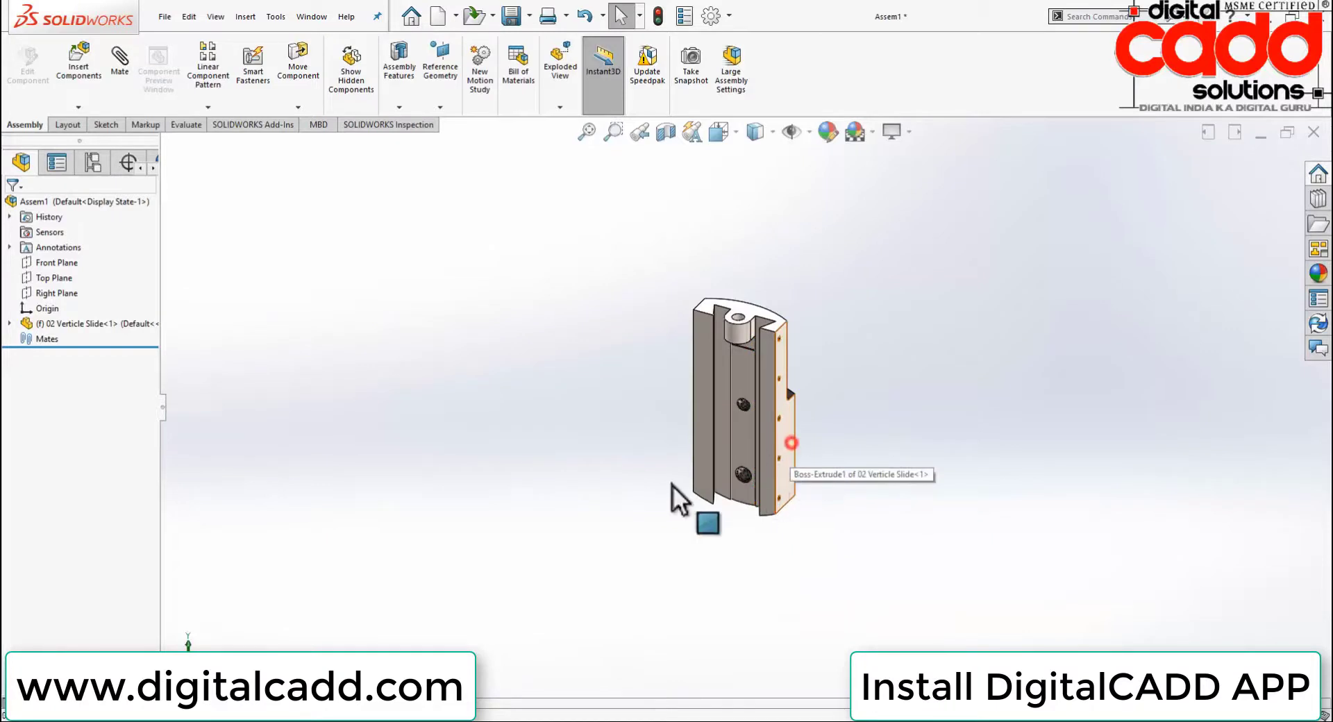
pyautogui.click(729, 554)
pyautogui.scroll(-2, 854, 444)
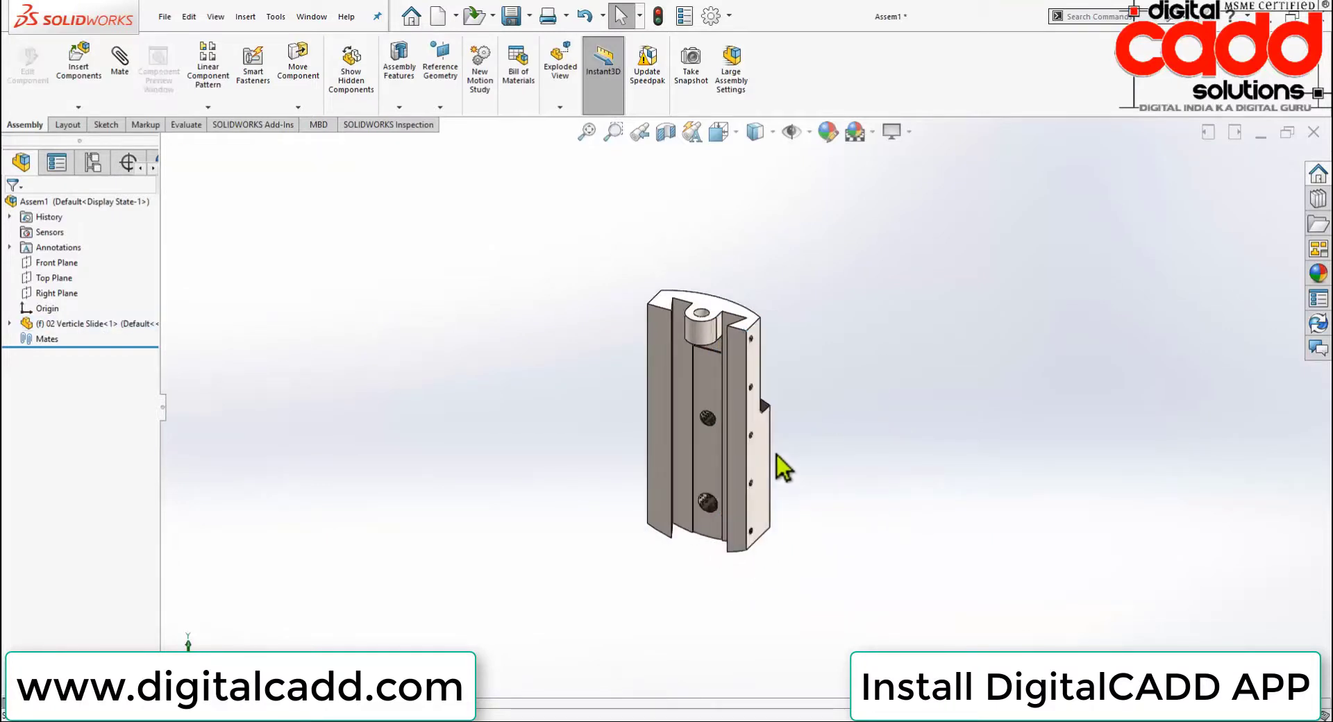
pyautogui.scroll(-2, 806, 449)
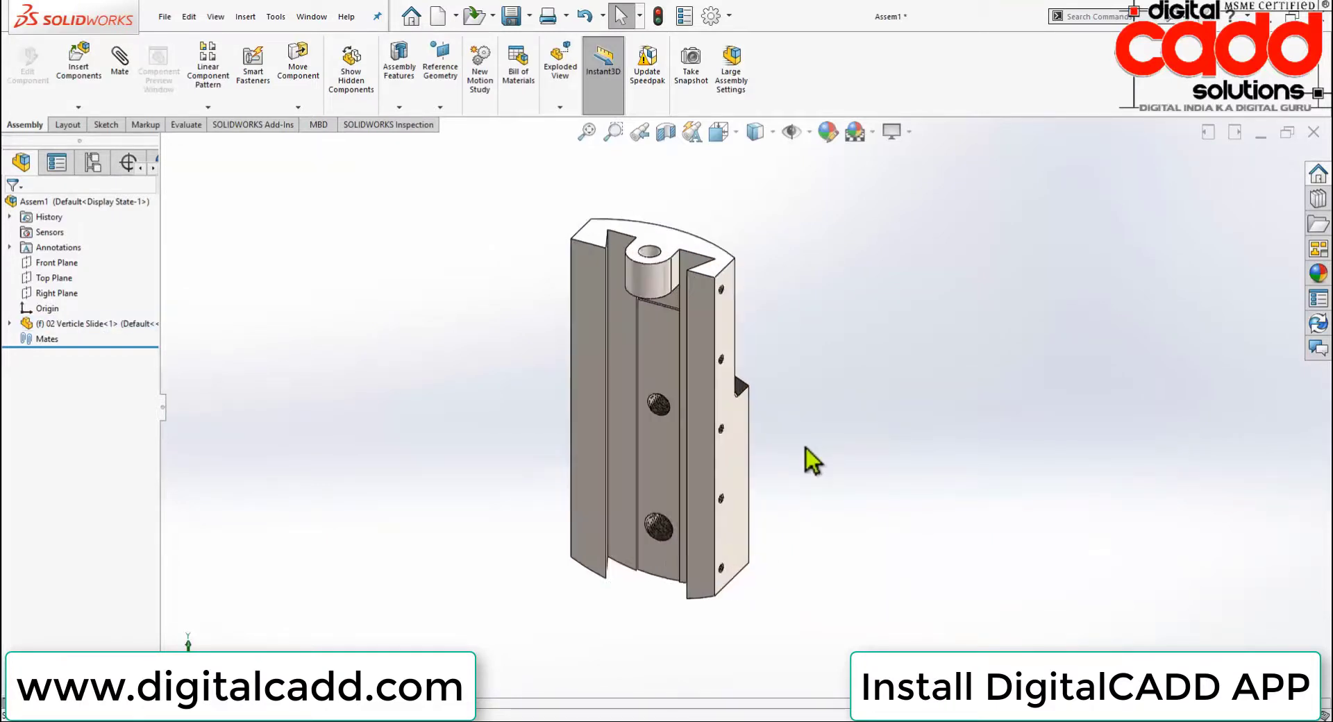
pyautogui.click(742, 456)
pyautogui.rightClick(739, 456)
pyautogui.click(766, 468)
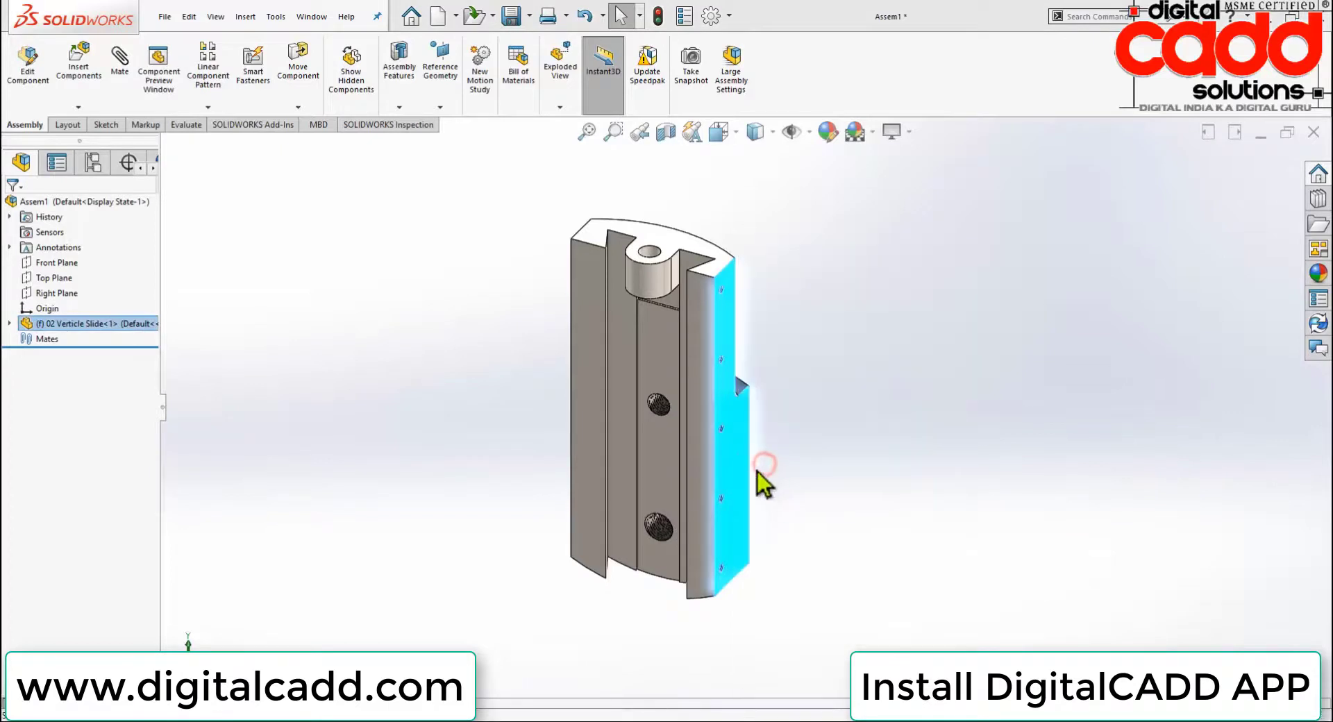
# Move the slide aside and rotate it so its holed flat face points forward
pyautogui.moveTo(732, 480); pyautogui.dragTo(830, 414)
pyautogui.click(914, 494)
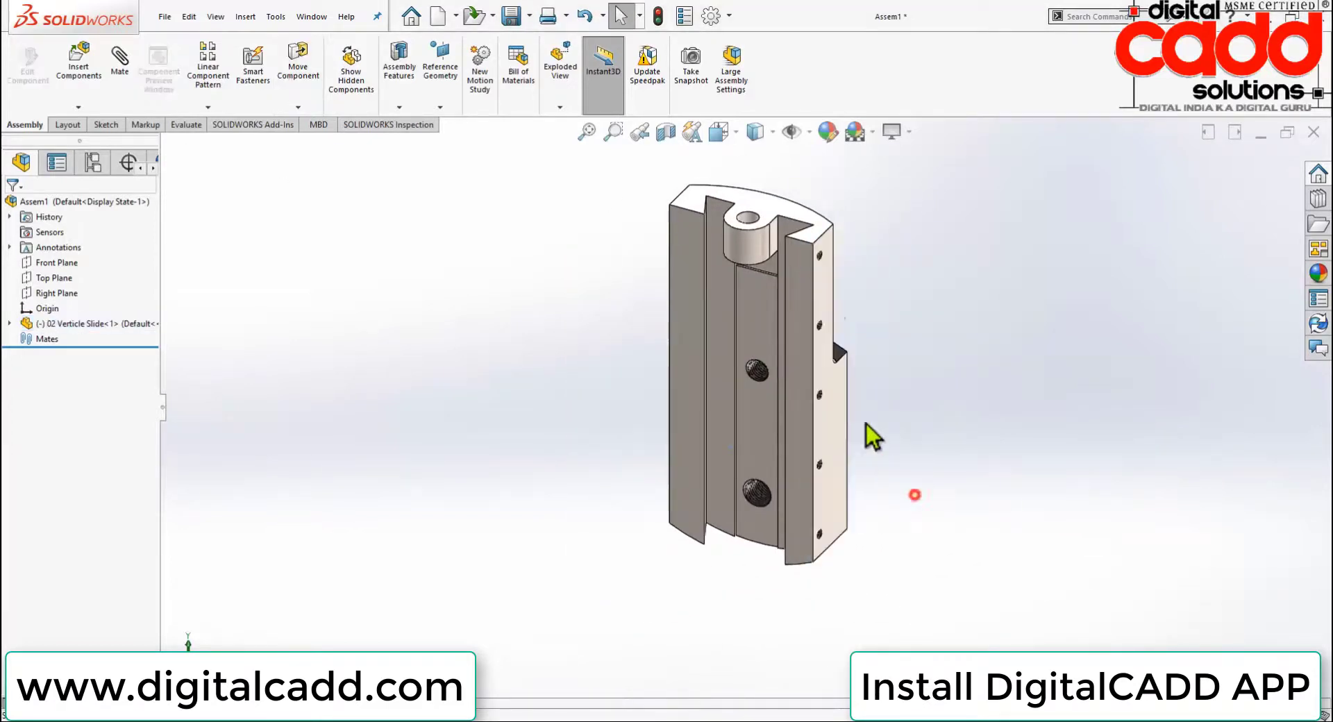
pyautogui.click(301, 108)
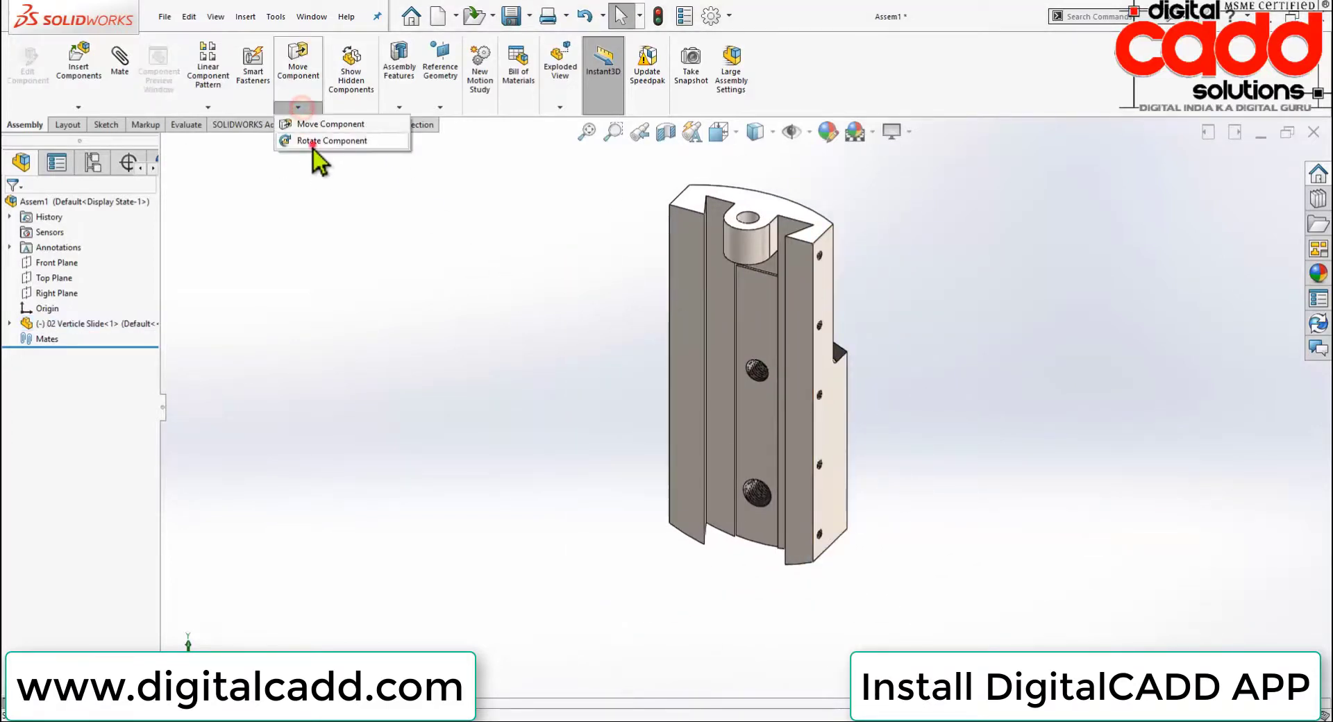
pyautogui.click(309, 141)
pyautogui.moveTo(707, 435)
pyautogui.mouseDown()
pyautogui.moveTo(957, 417)
pyautogui.moveTo(952, 634)
pyautogui.mouseUp()
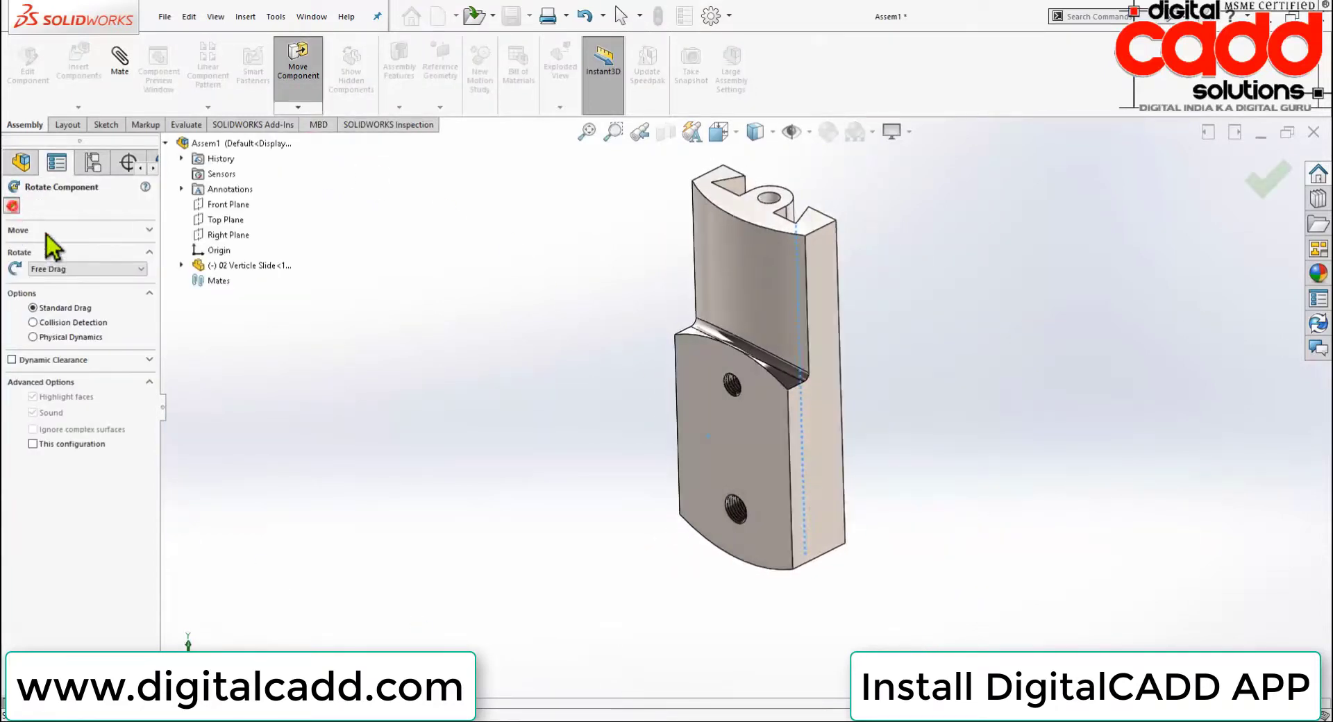
pyautogui.press('Return')
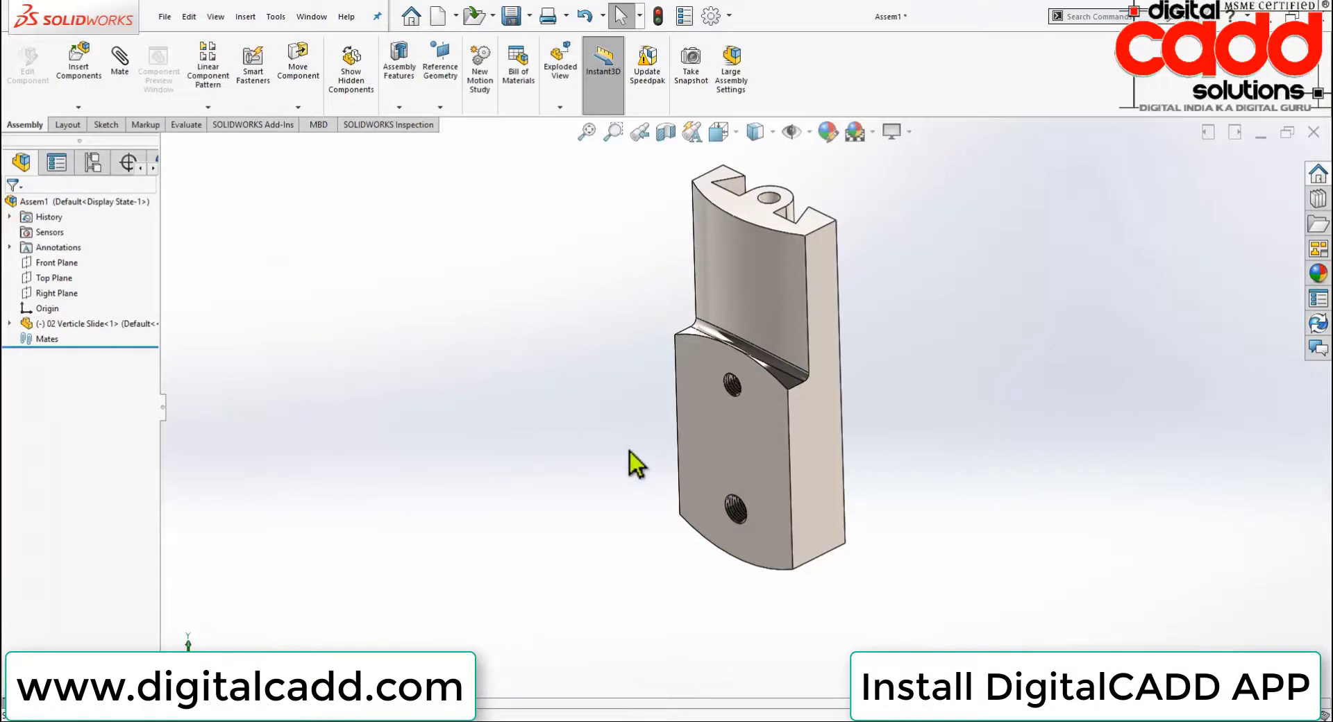
# Mate the assembly Front Plane coincident with the slide's Top Plane
pyautogui.click(122, 76)
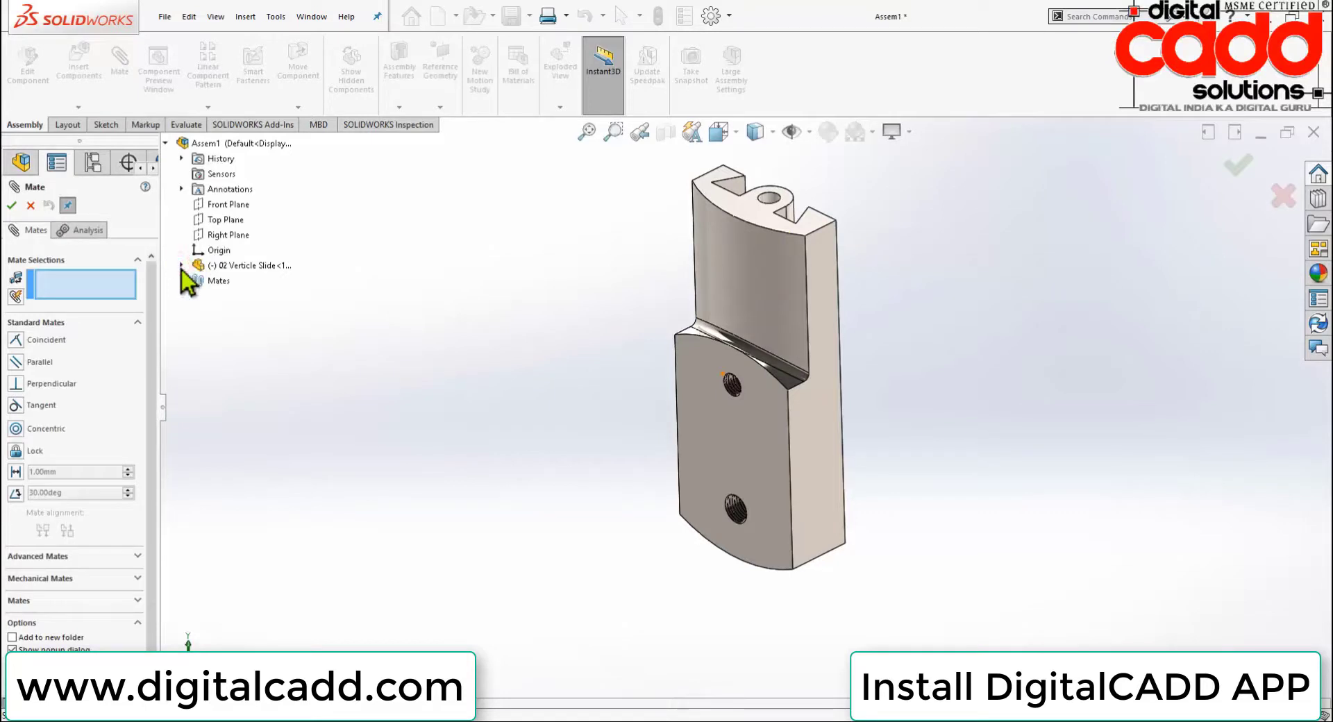
pyautogui.click(181, 265)
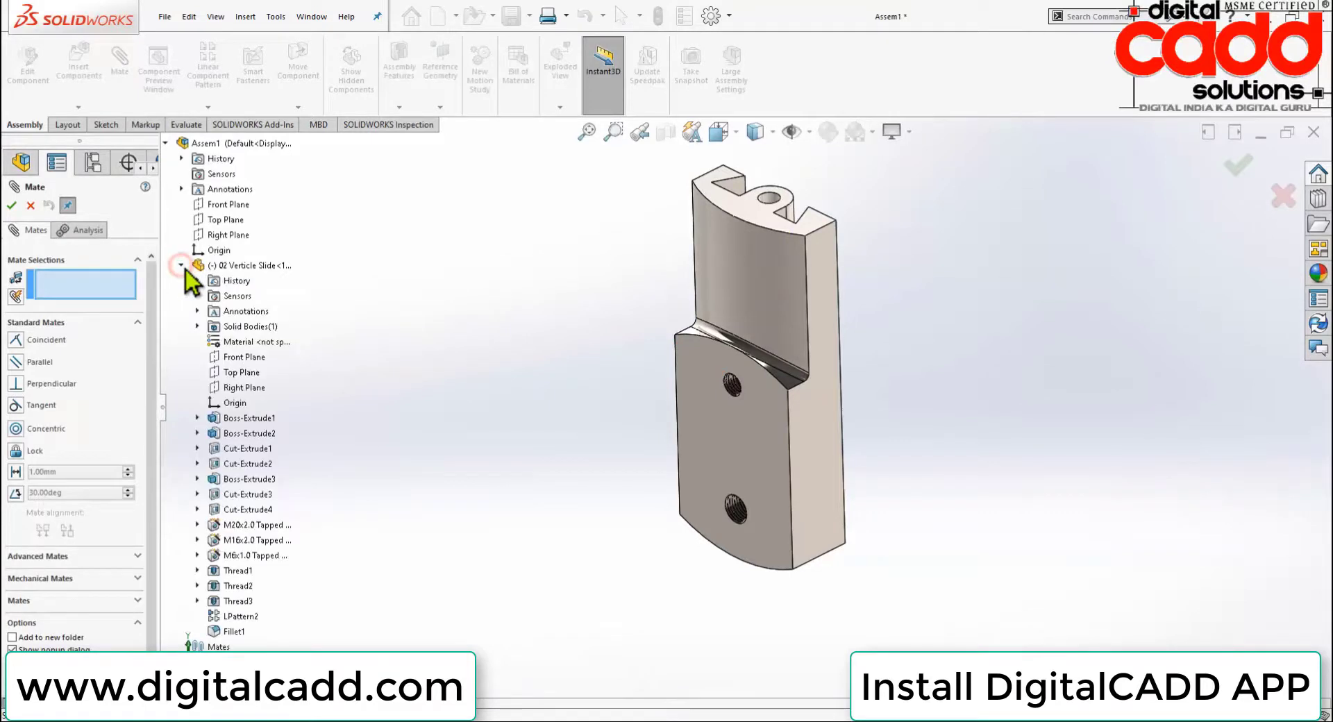
pyautogui.click(235, 209)
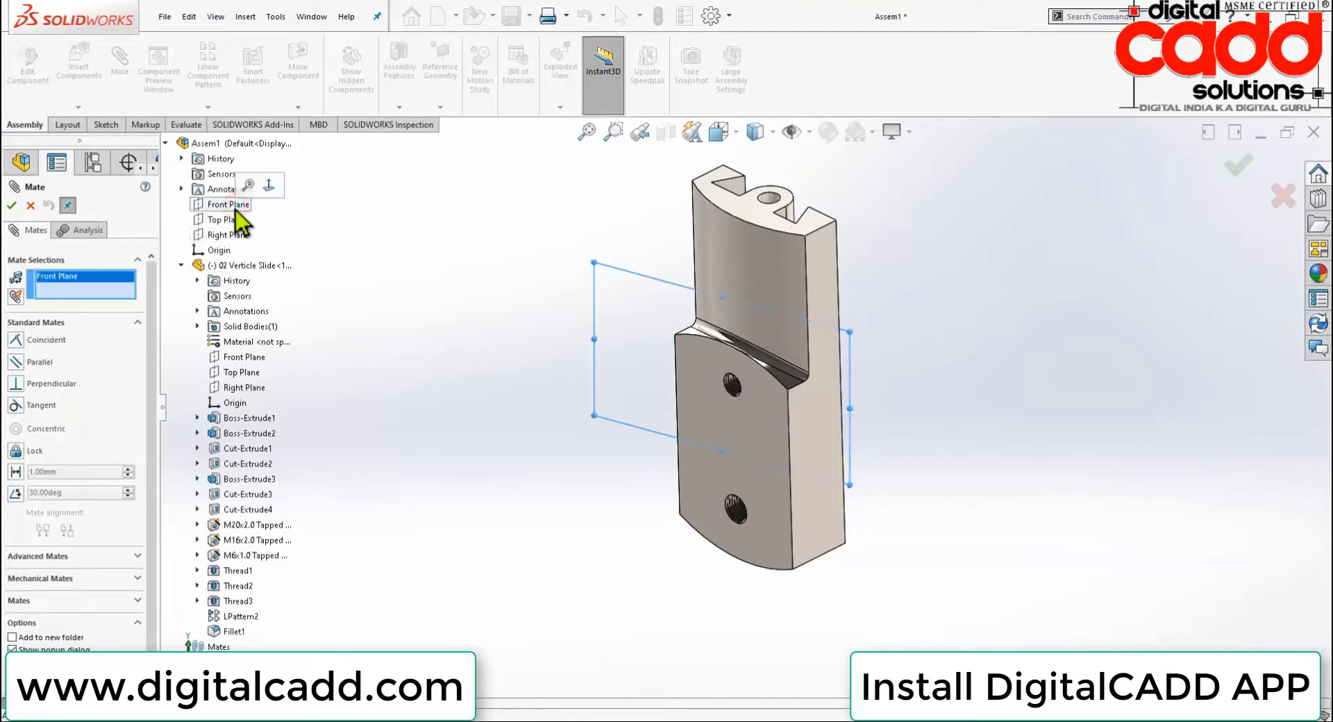
pyautogui.click(248, 379)
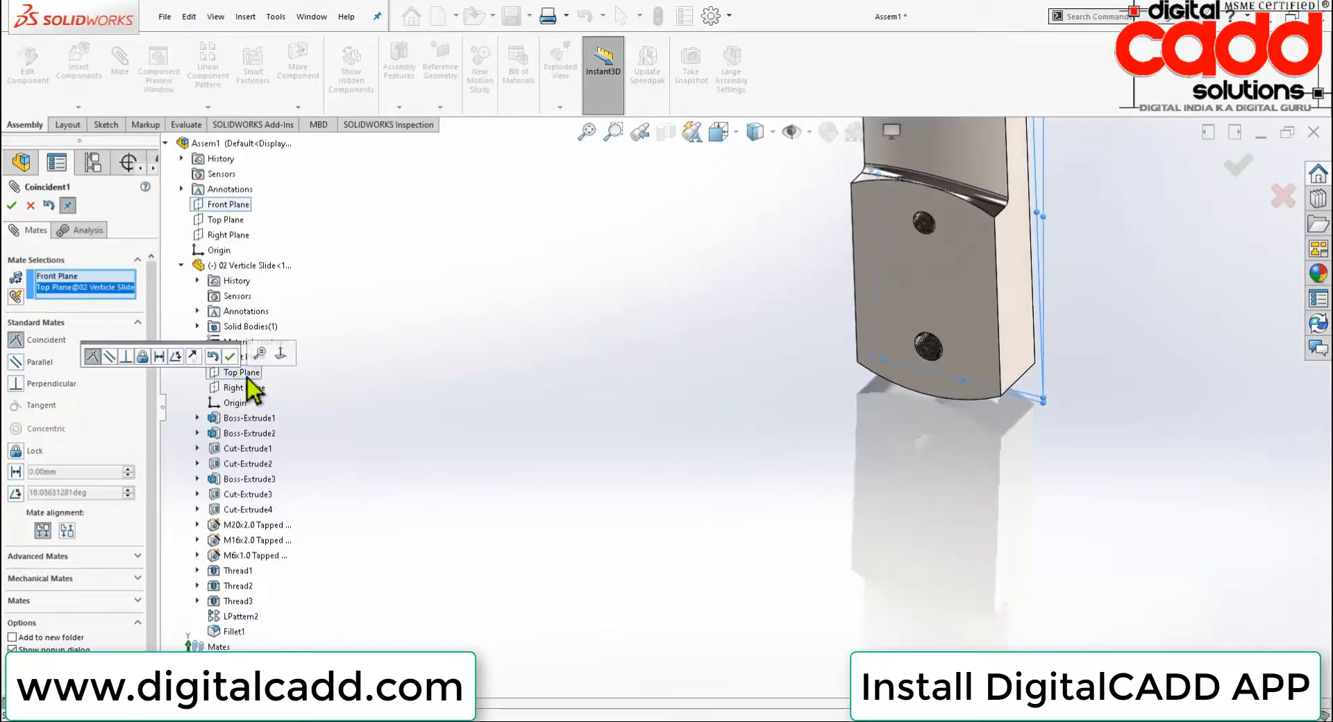
pyautogui.click(230, 356)
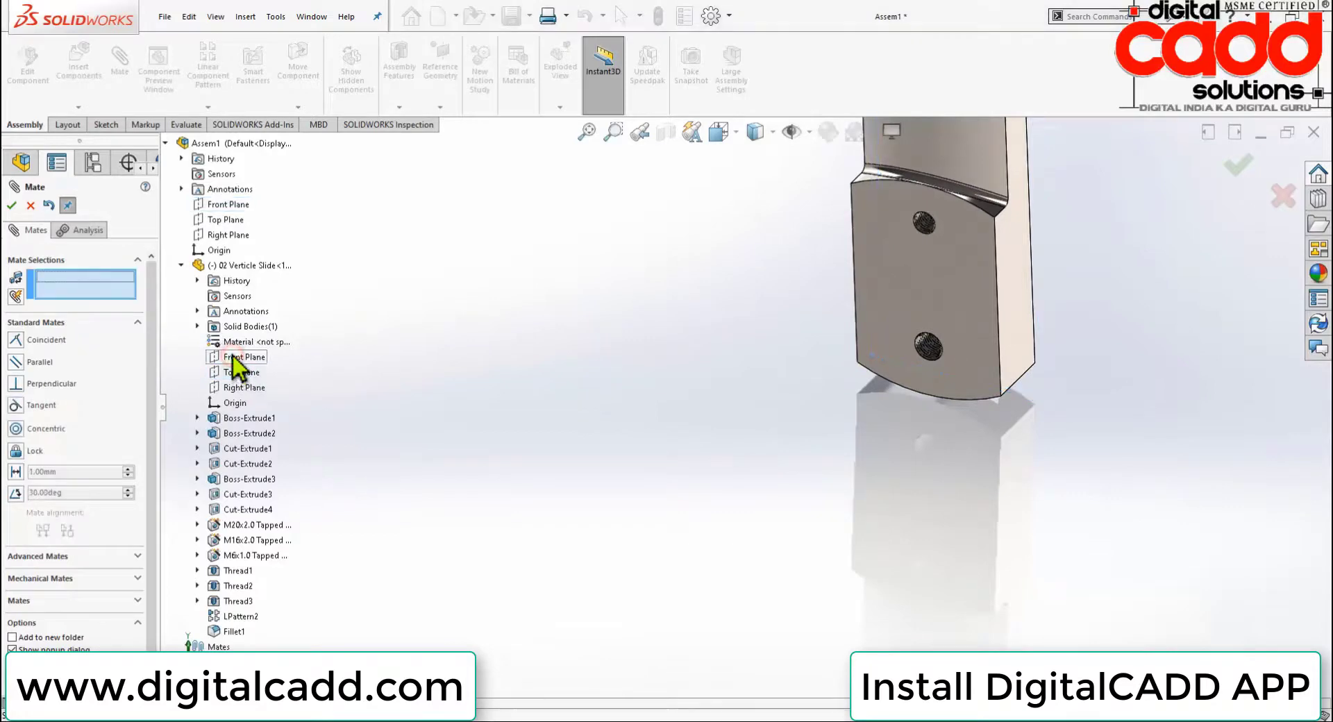
# Add coincident mates for assembly Top to slide Front and Right to Right planes
pyautogui.click(229, 221)
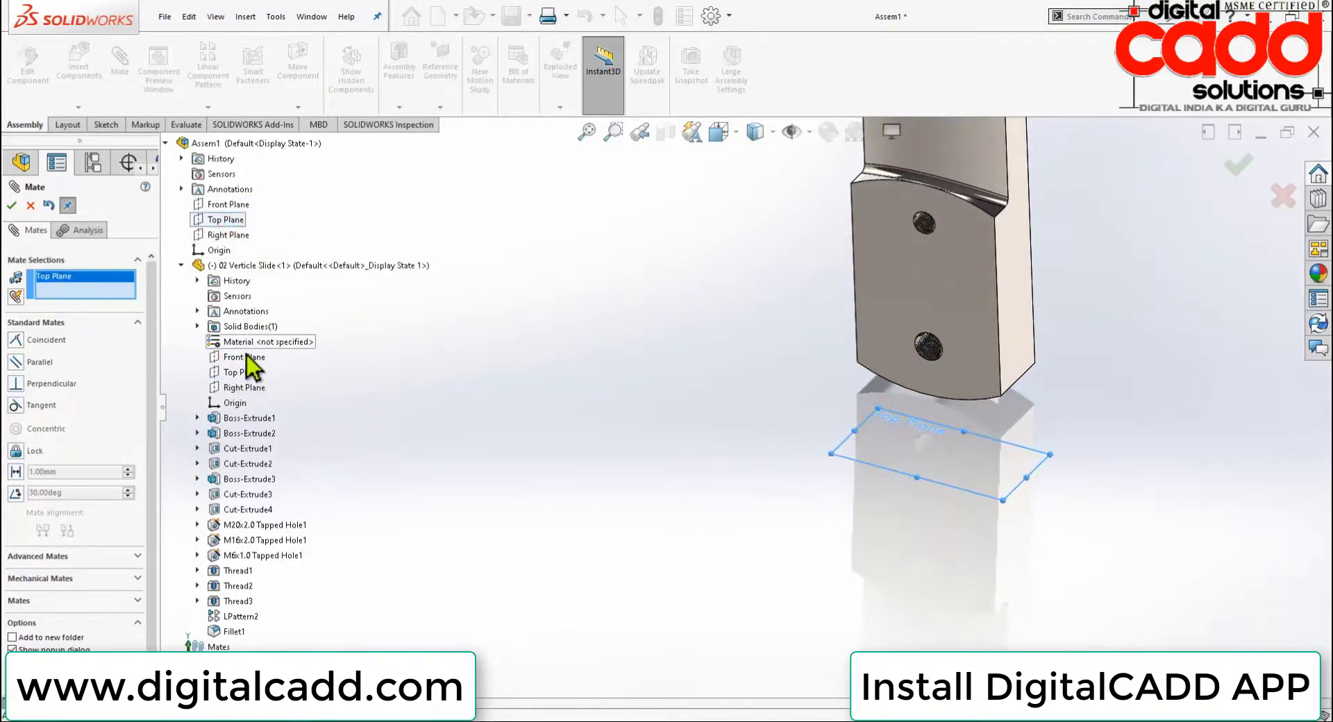
pyautogui.scroll(2, 507, 455)
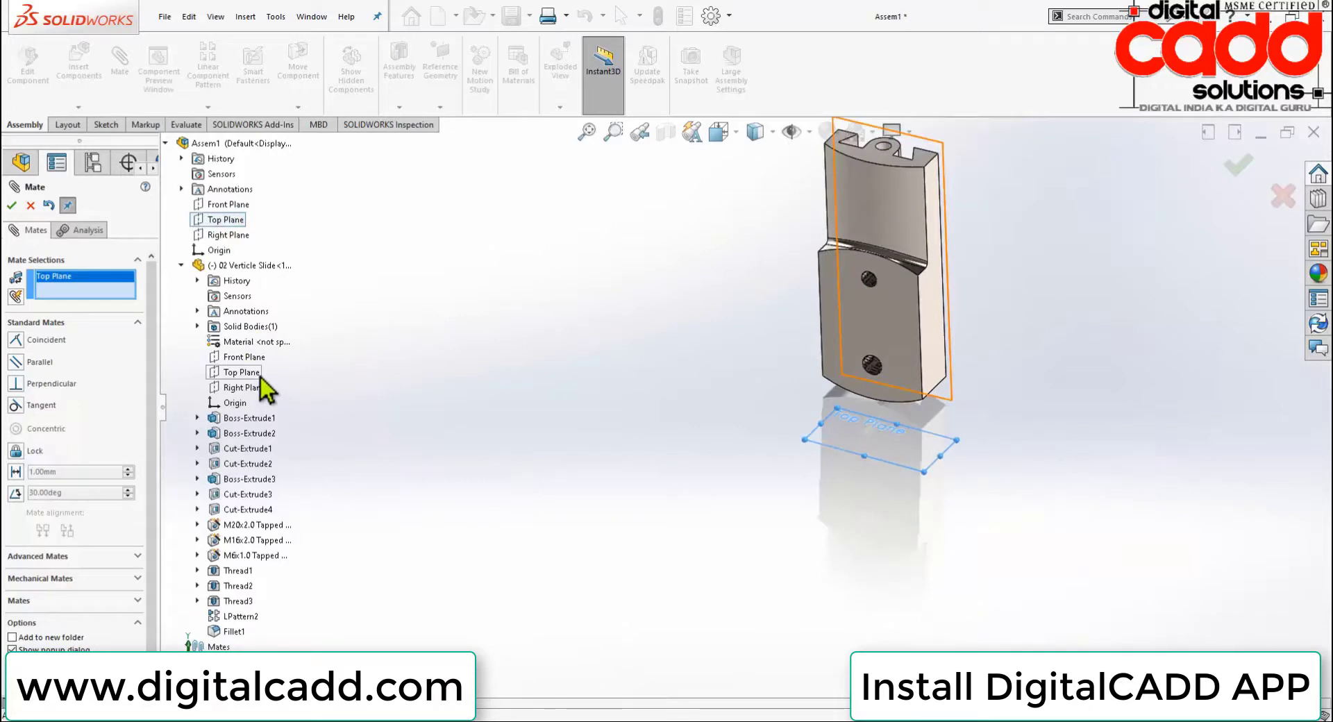
pyautogui.click(258, 359)
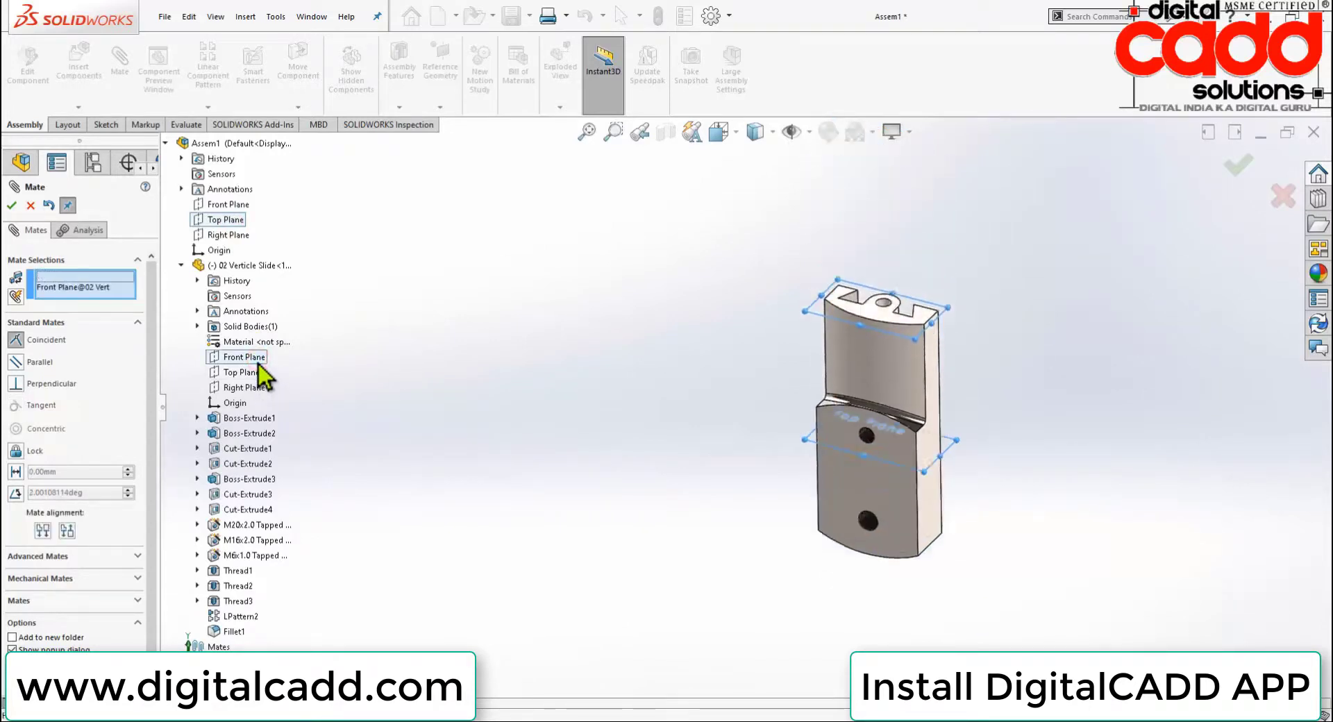
pyautogui.click(242, 342)
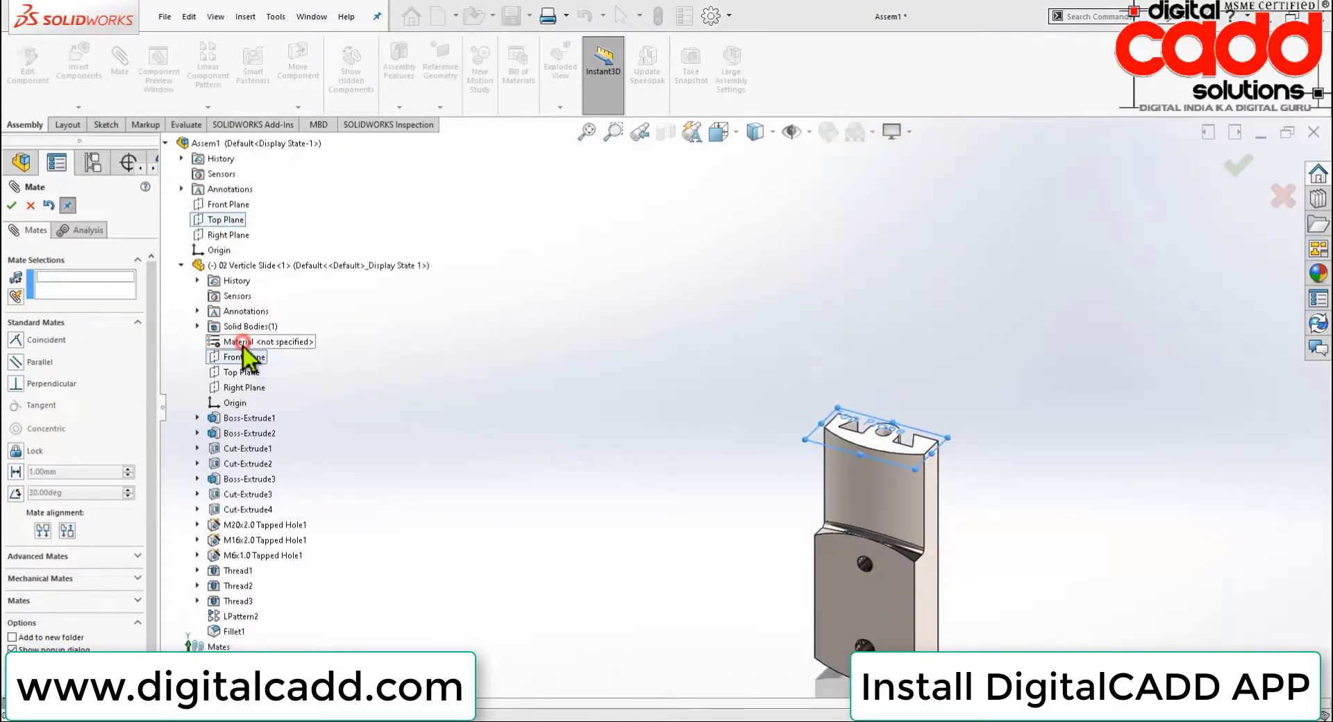
pyautogui.click(228, 234)
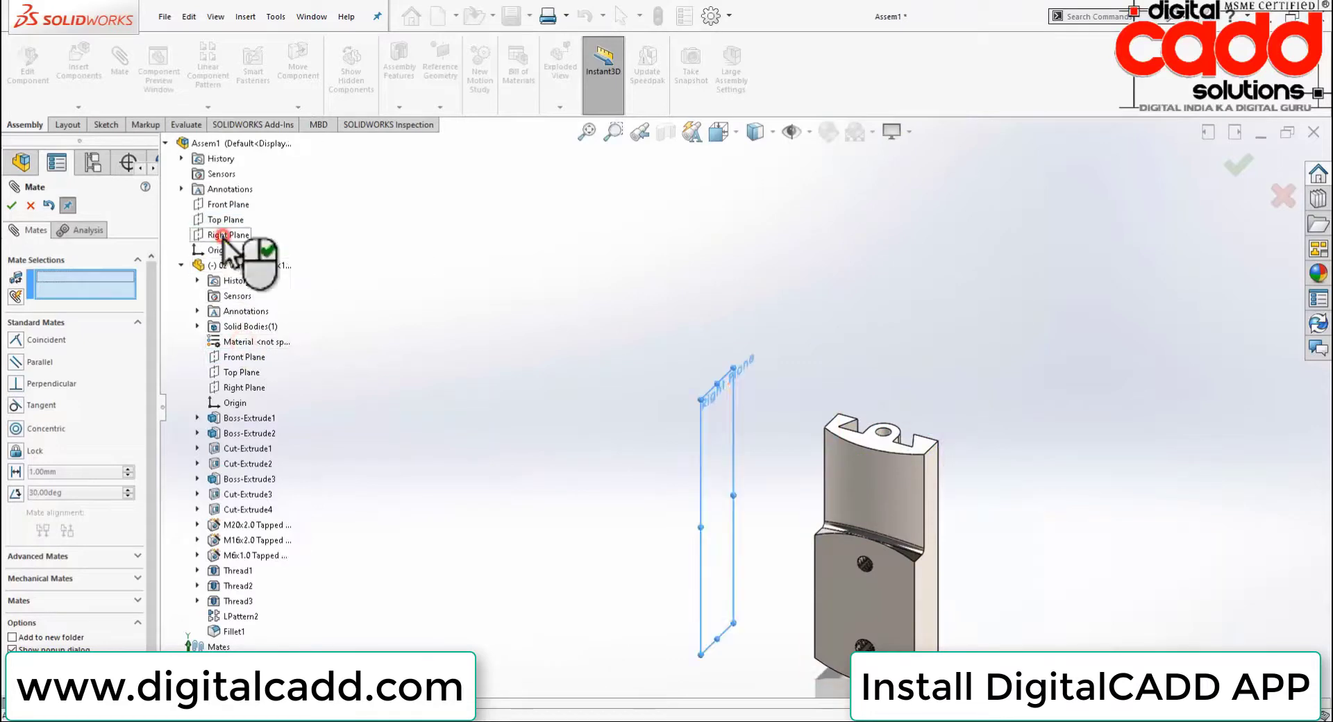
pyautogui.click(258, 389)
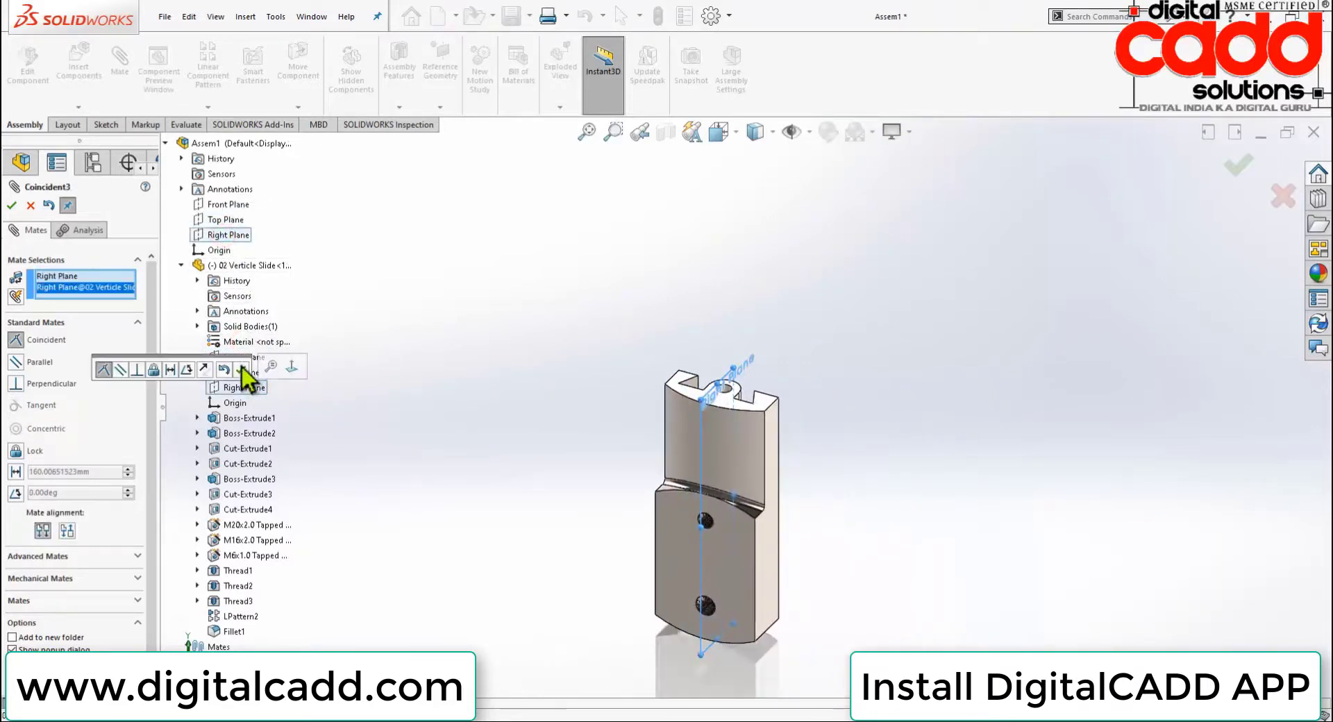
pyautogui.click(242, 369)
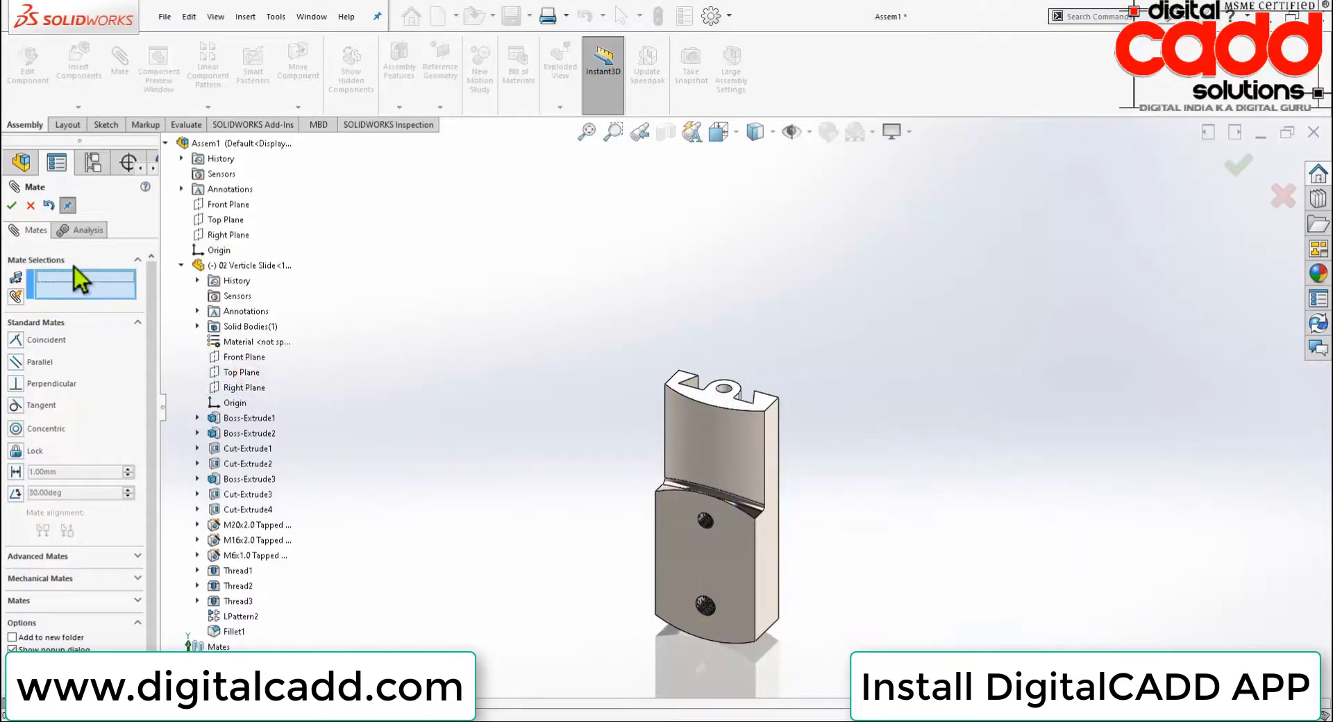
pyautogui.click(11, 205)
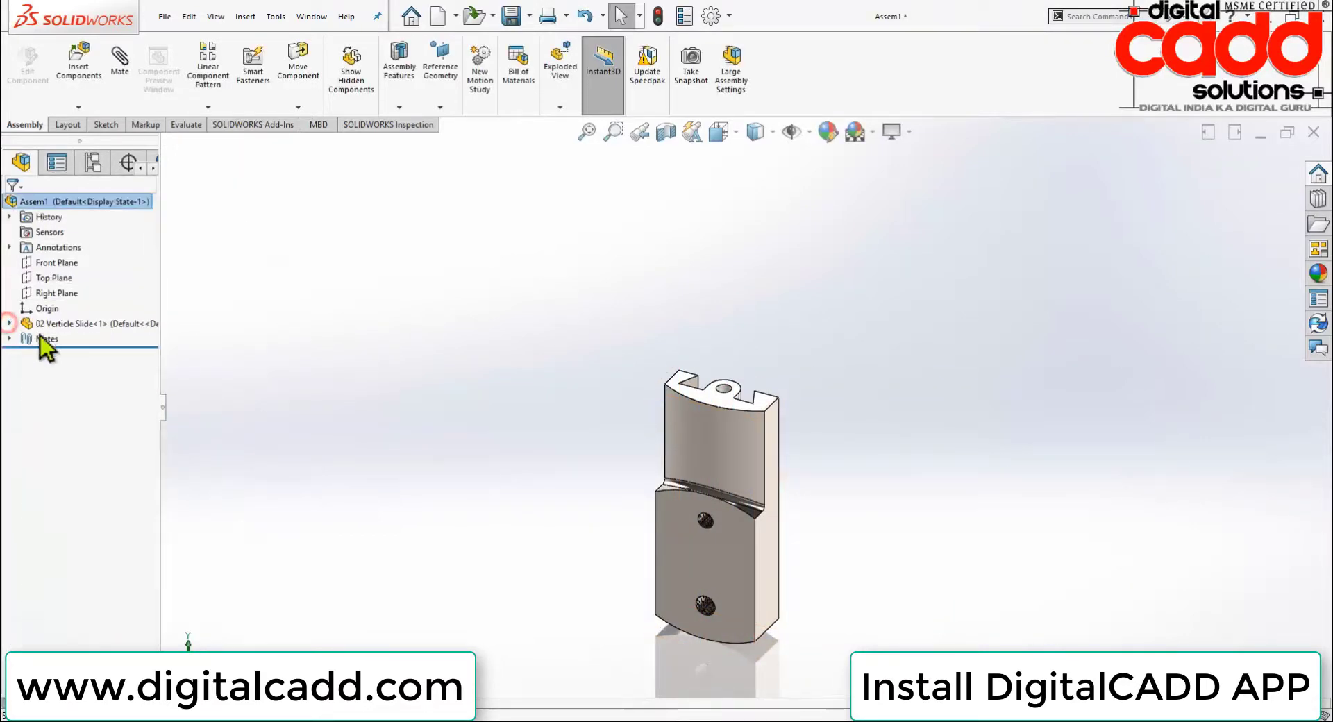
# Collapse the slide's tree, view it in Isometric, then switch to the ASM 20 PDF
pyautogui.click(9, 323)
pyautogui.scroll(-3, 764, 479)
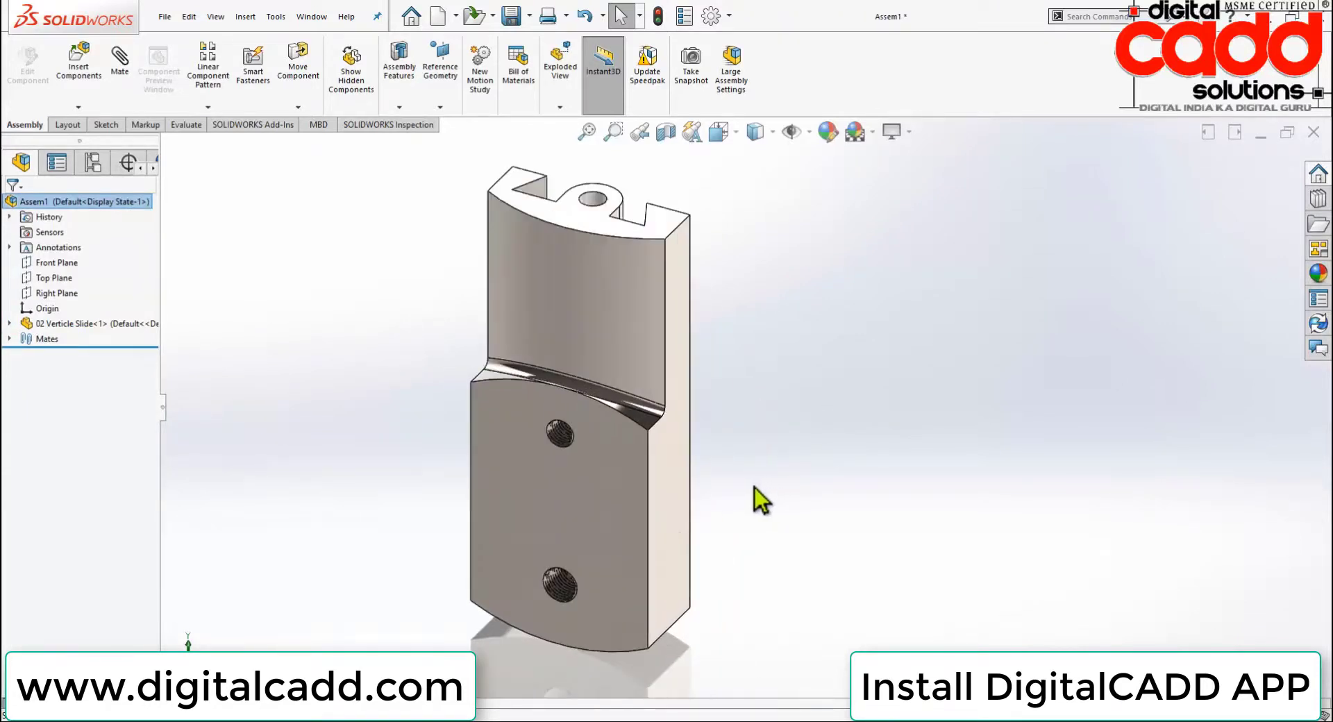
pyautogui.click(595, 538)
pyautogui.click(980, 400)
pyautogui.press('space')
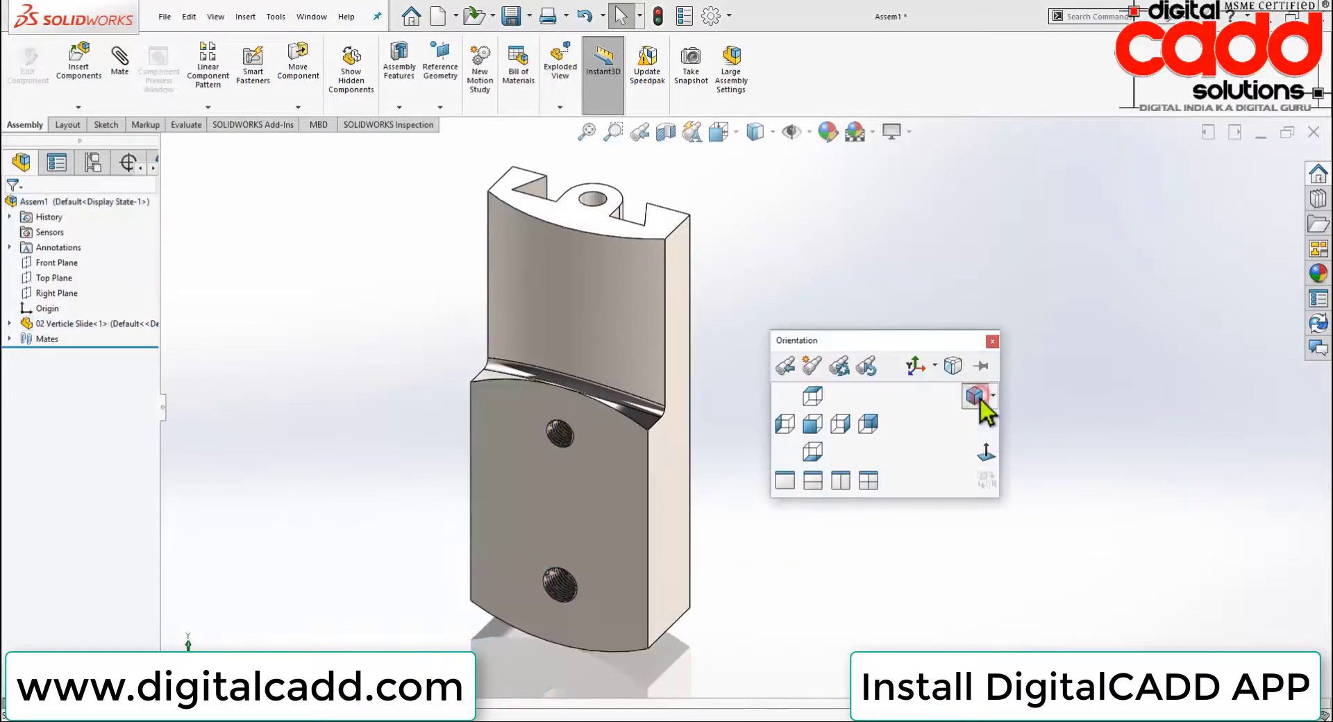
pyautogui.click(976, 401)
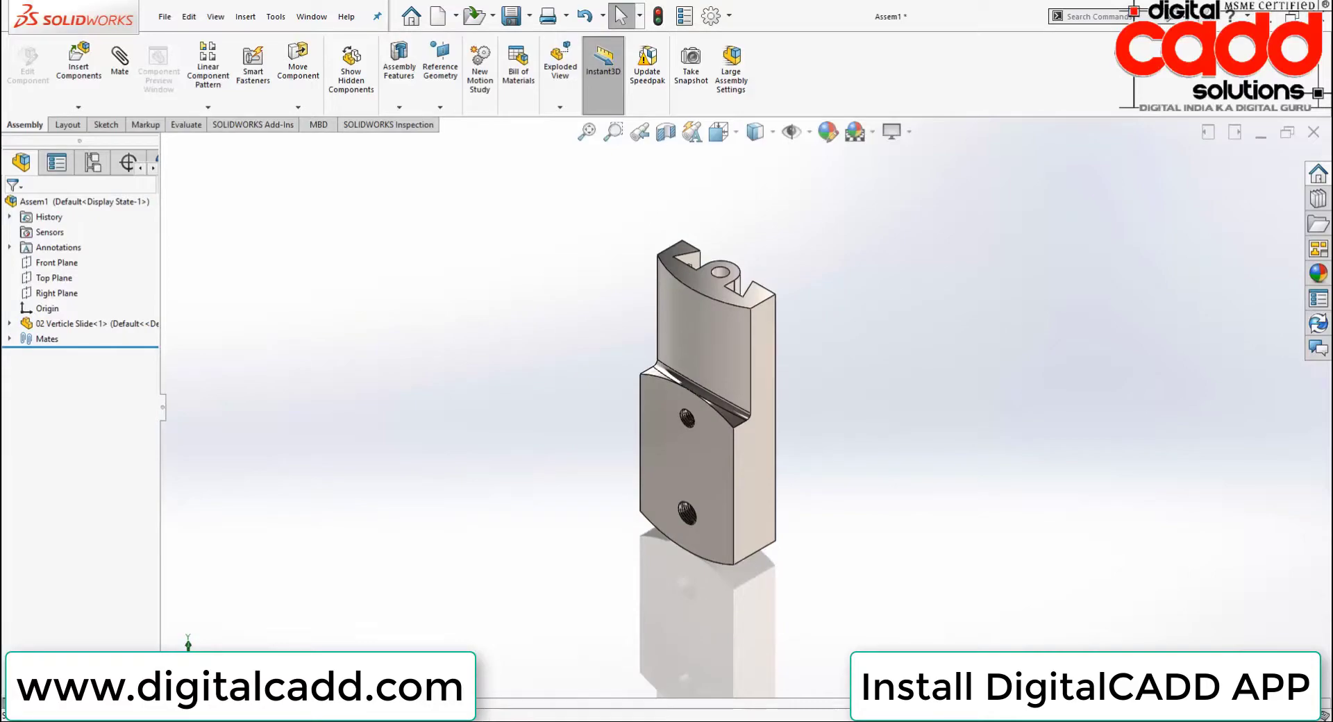
pyautogui.hotkey('alt', 'Tab')
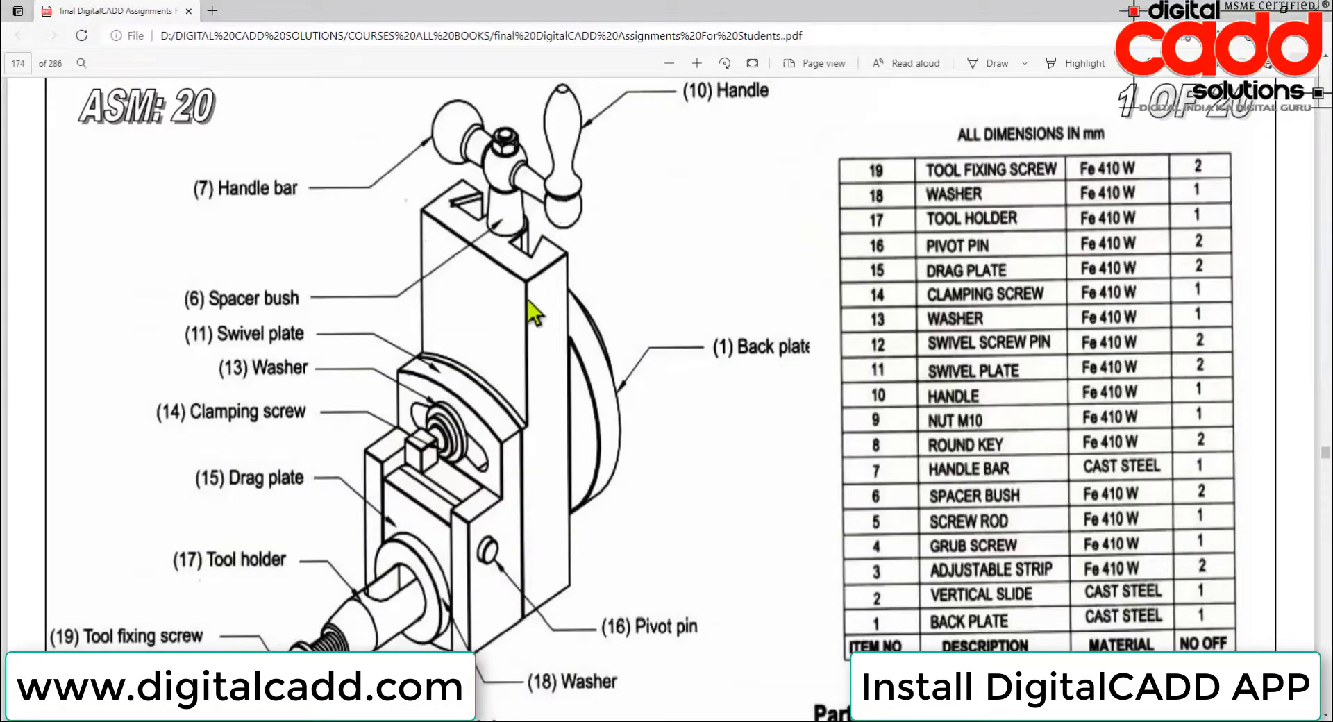
# Scroll the PDF to the Tool head of shaping machine assembly drawing on page 180
pyautogui.scroll(-6, 626, 589)
pyautogui.scroll(-10, 630, 551)
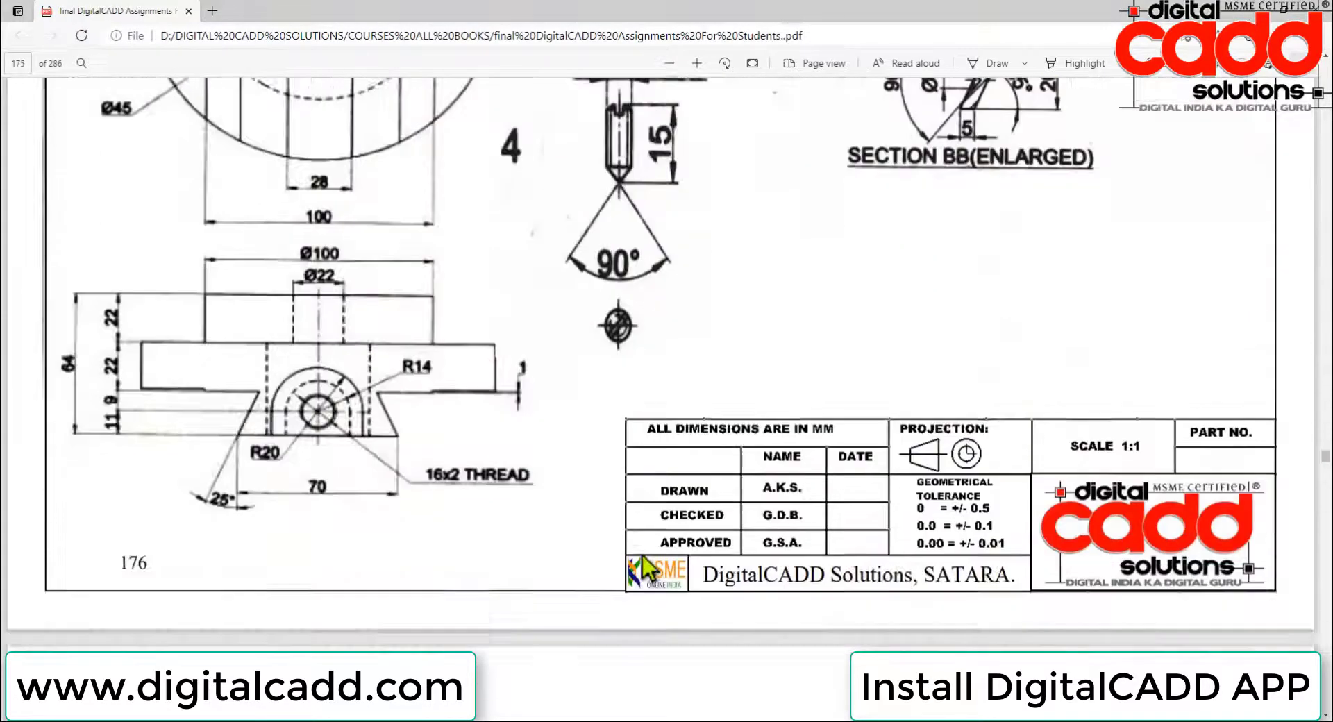
pyautogui.scroll(-10, 642, 556)
pyautogui.scroll(-10, 648, 552)
pyautogui.scroll(-8, 651, 549)
pyautogui.scroll(-10, 648, 552)
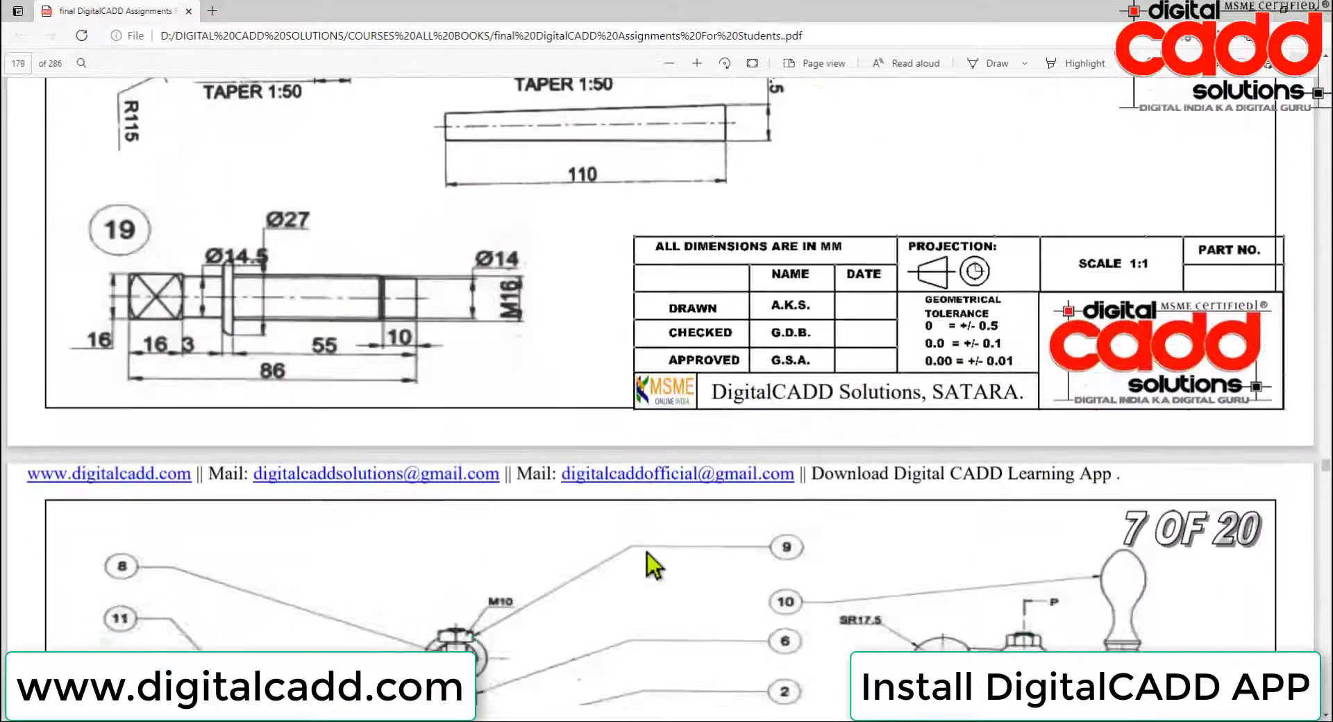
pyautogui.scroll(-8, 648, 557)
pyautogui.scroll(3, 648, 556)
pyautogui.scroll(2, 648, 557)
pyautogui.scroll(-2, 515, 543)
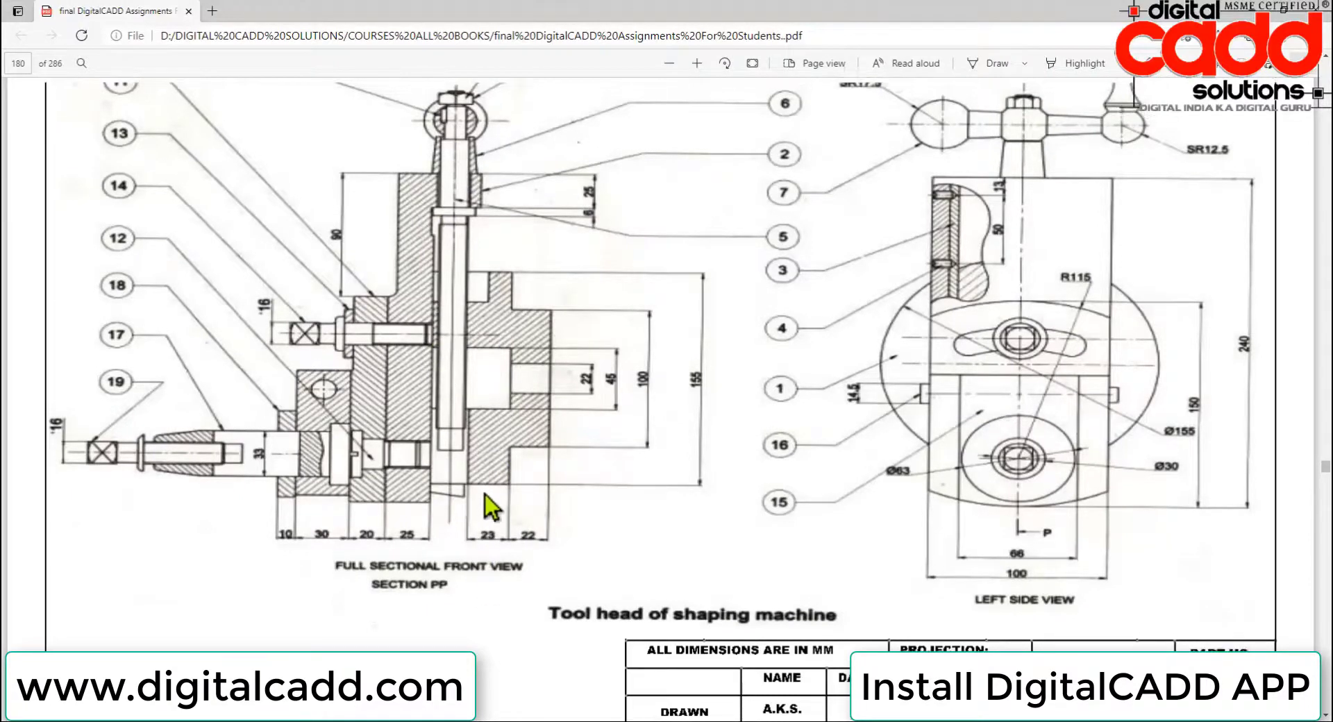
pyautogui.scroll(1, 482, 504)
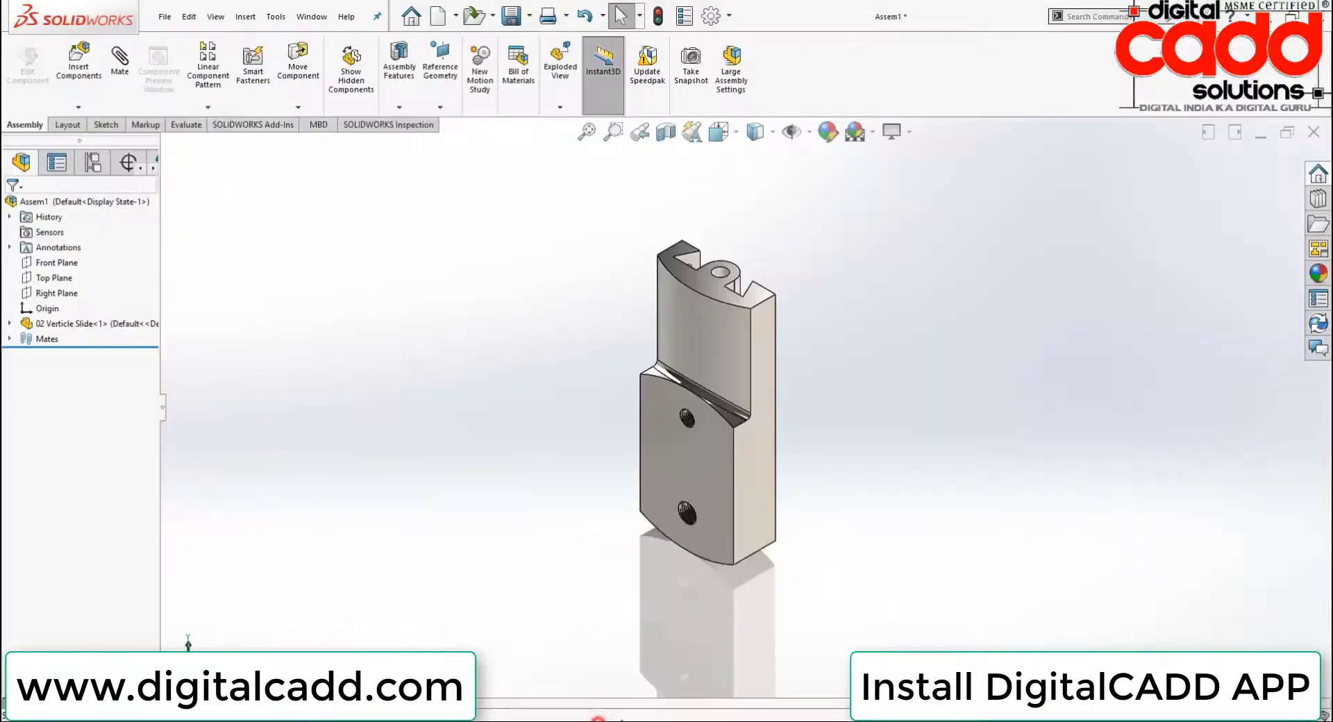
# Insert the 05 Screw Rod and place it beside the slide
pyautogui.click(92, 59)
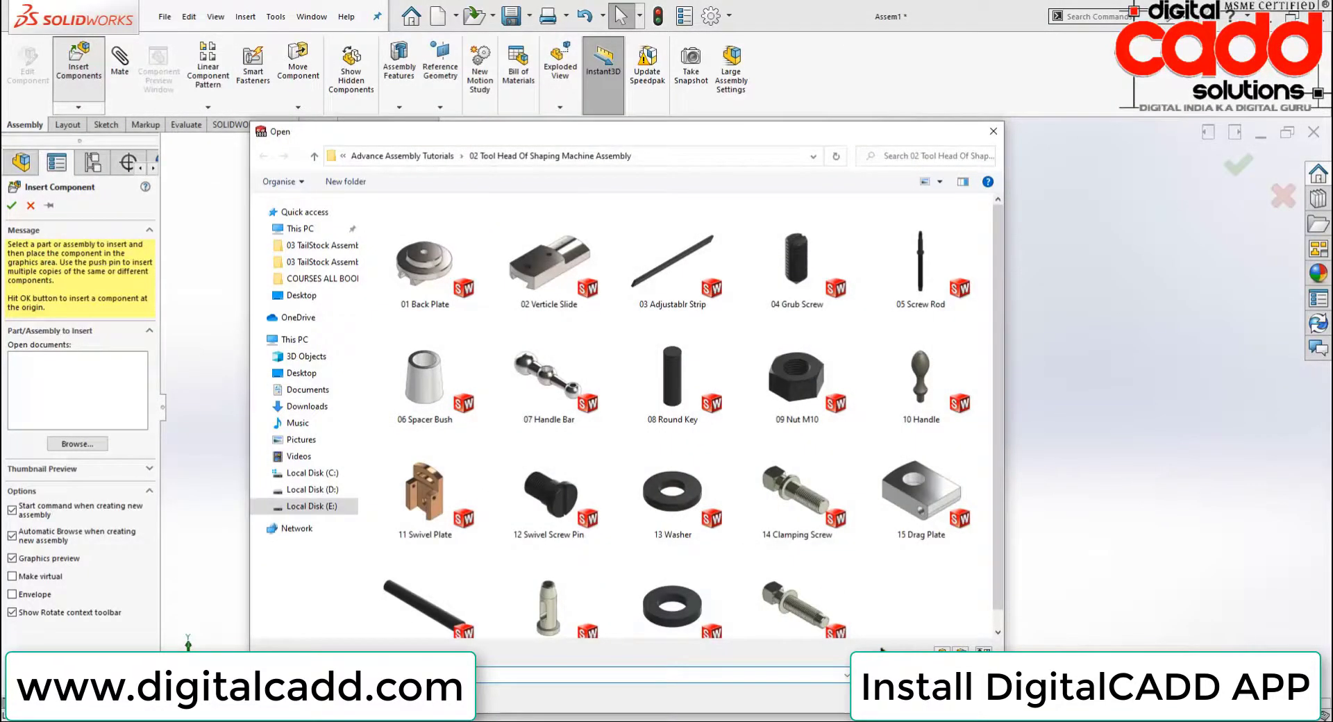
pyautogui.doubleClick(931, 273)
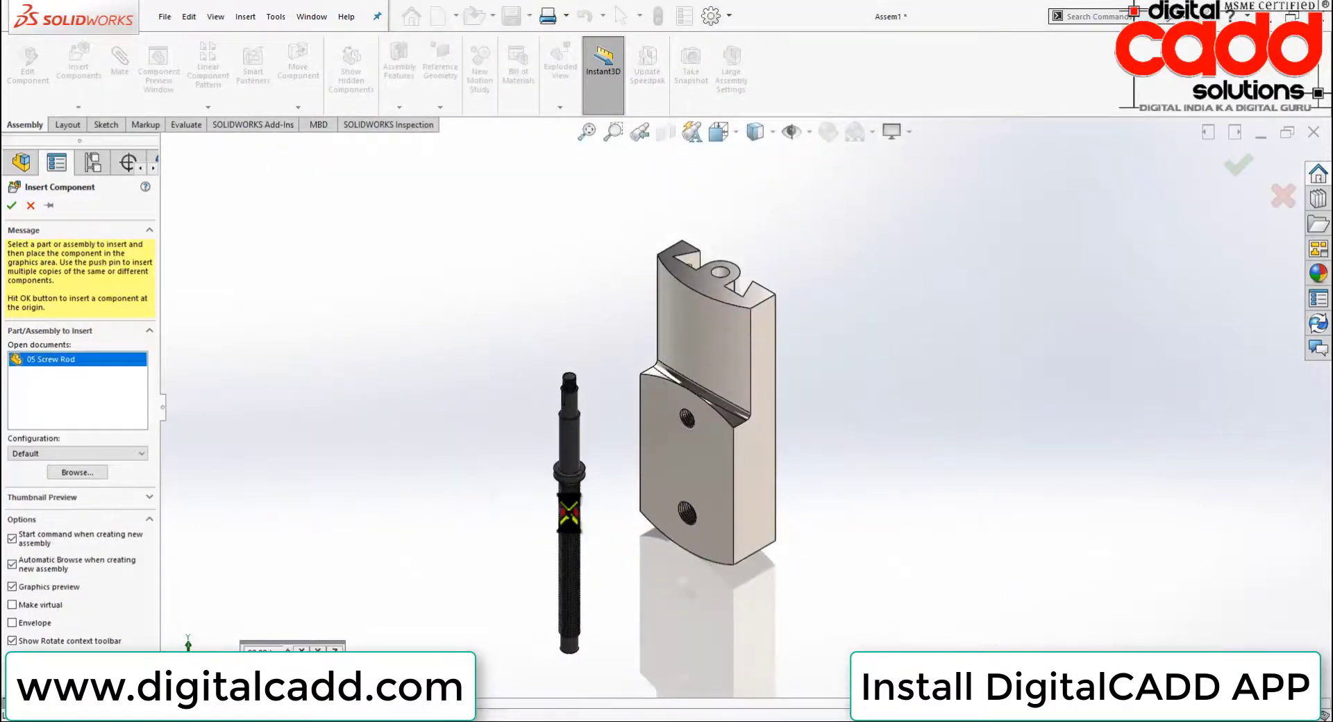
pyautogui.click(570, 515)
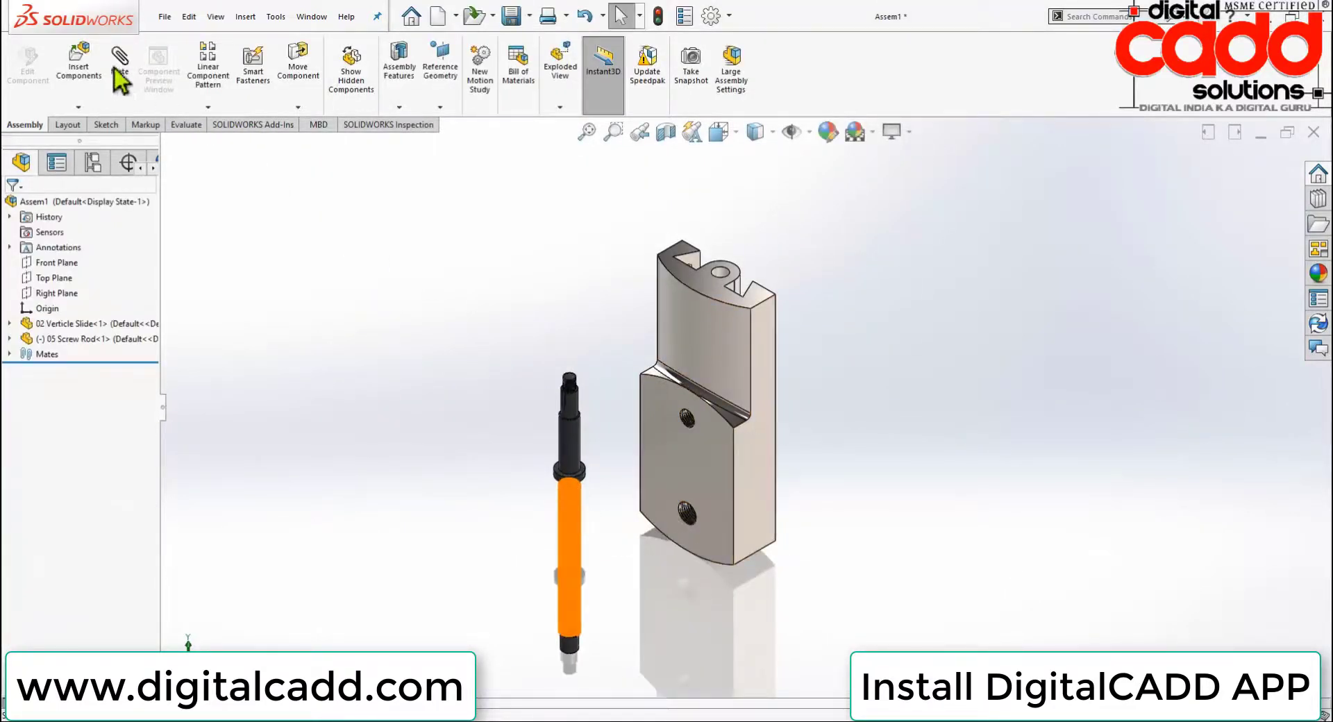
# Mate the screw rod's cylindrical face concentric with the slide's top hole
pyautogui.click(117, 68)
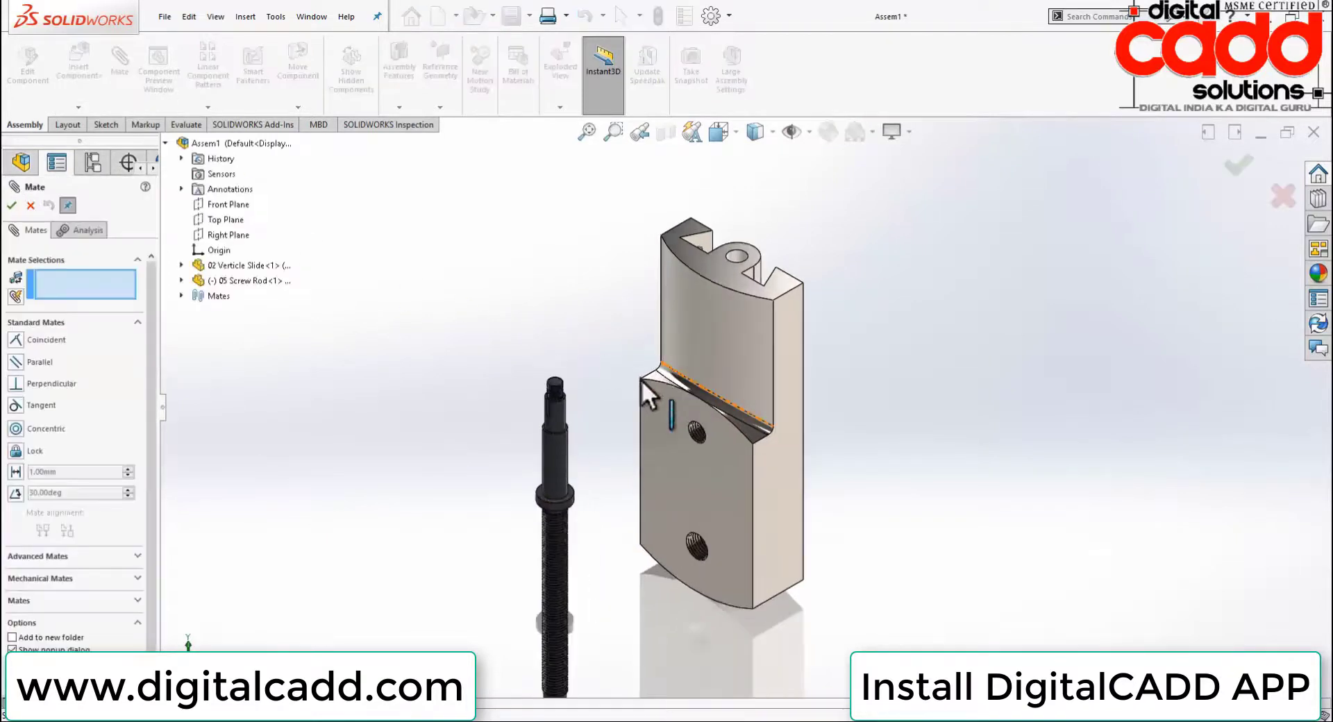
pyautogui.scroll(-5, 591, 451)
pyautogui.click(524, 543)
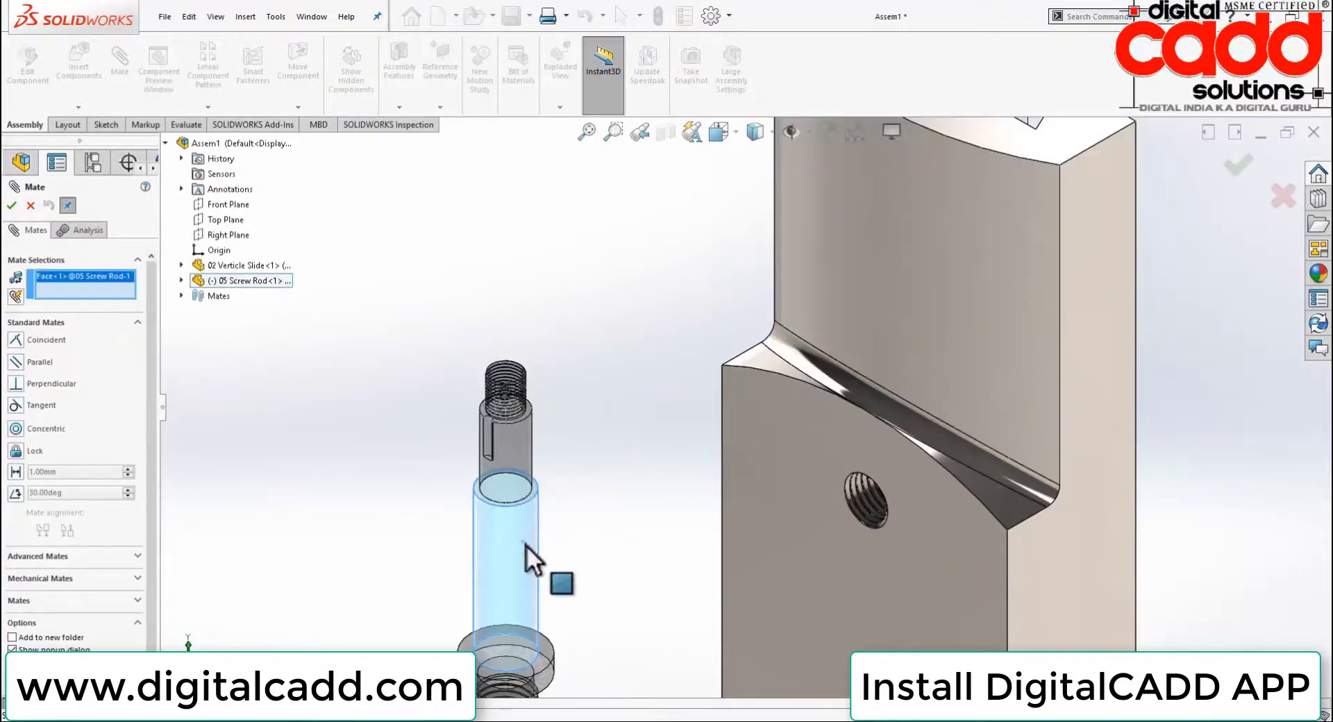
pyautogui.scroll(2, 771, 413)
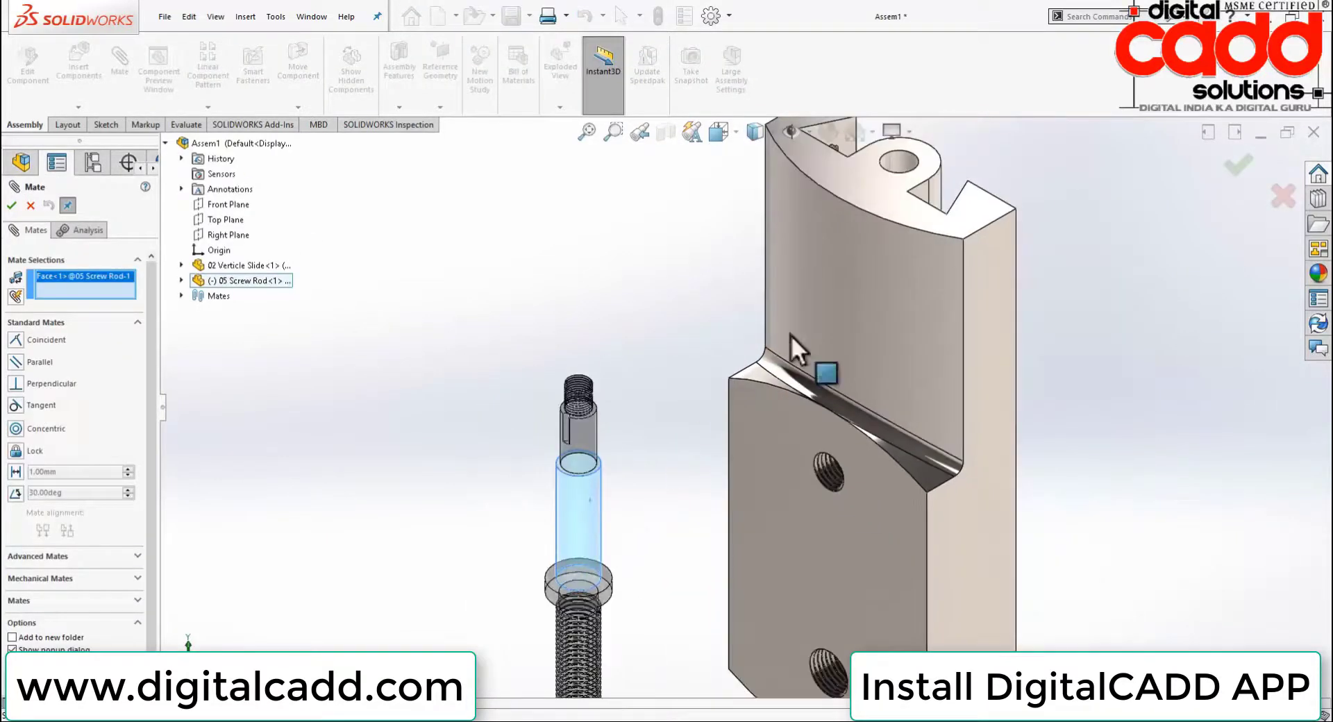
pyautogui.click(899, 164)
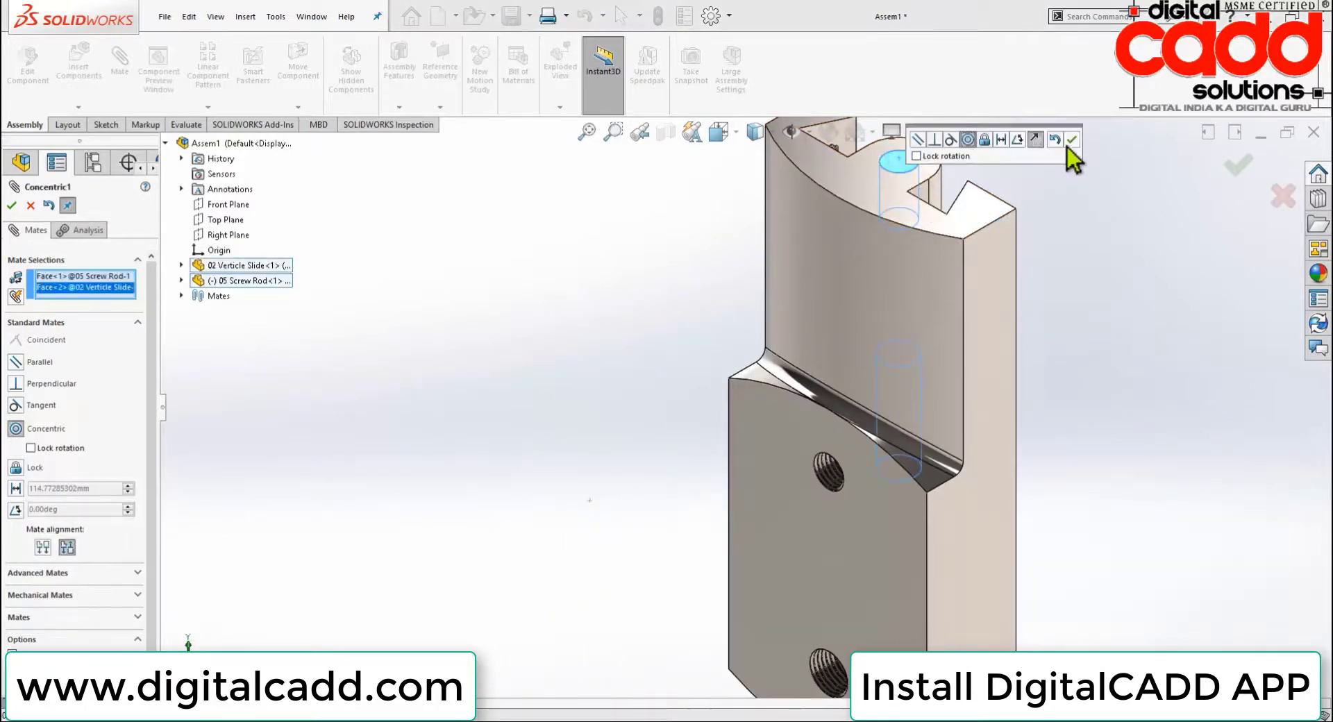
pyautogui.click(1070, 143)
# Mate the rod's shoulder coincident with the slide face, then check the fit
pyautogui.scroll(3, 881, 438)
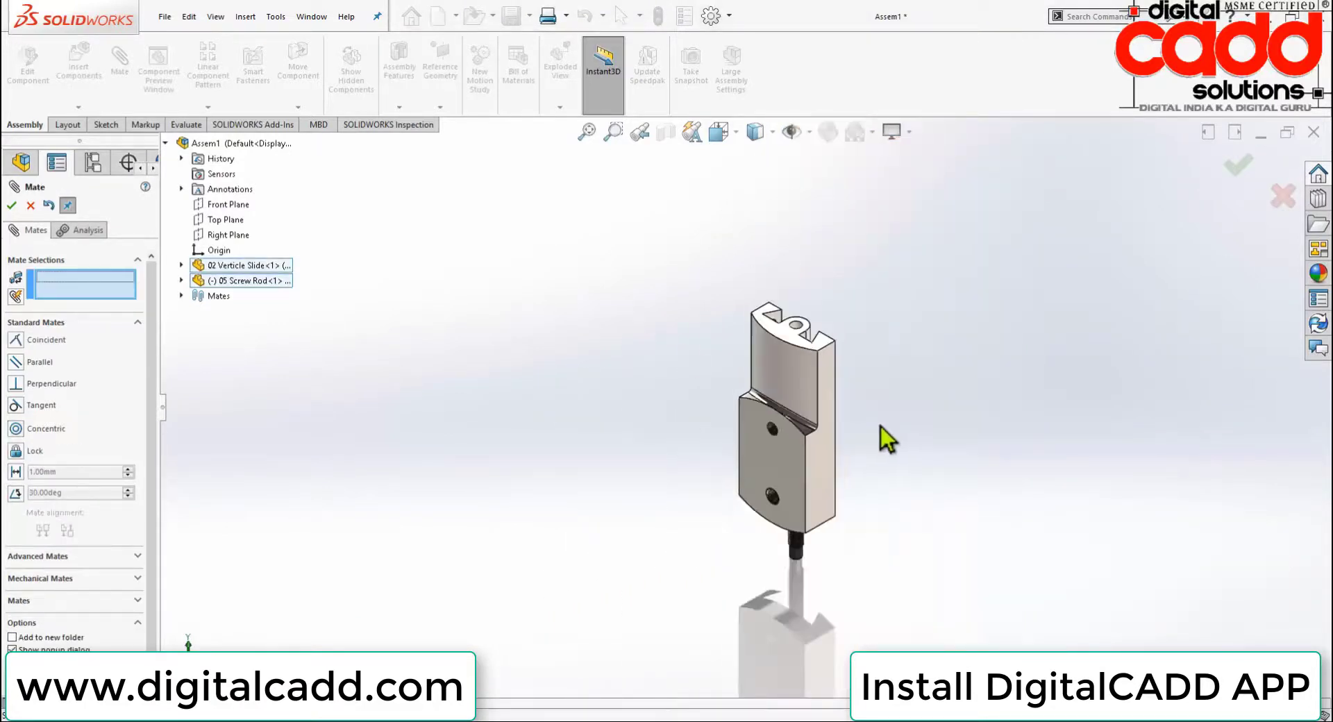
pyautogui.moveTo(881, 438); pyautogui.dragTo(799, 416, button='middle')
pyautogui.moveTo(687, 542); pyautogui.dragTo(661, 536, button='middle')
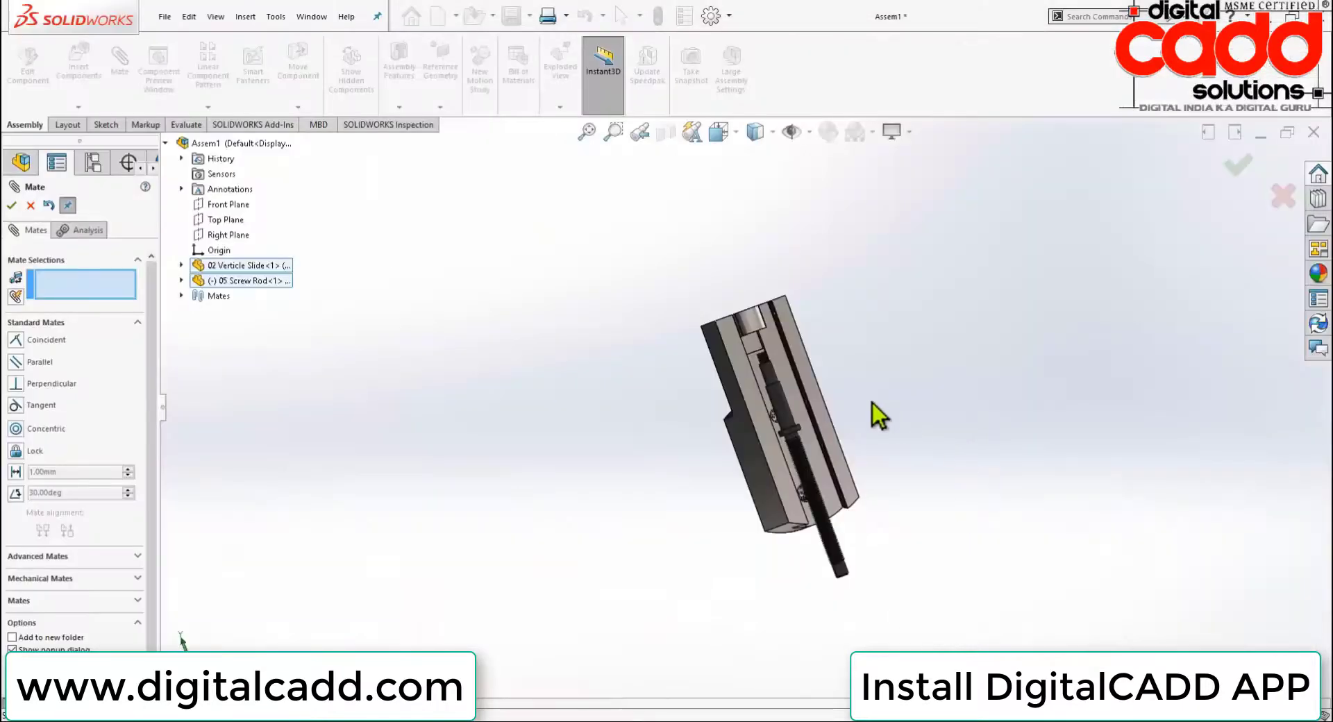
pyautogui.moveTo(873, 402); pyautogui.dragTo(878, 446, button='middle')
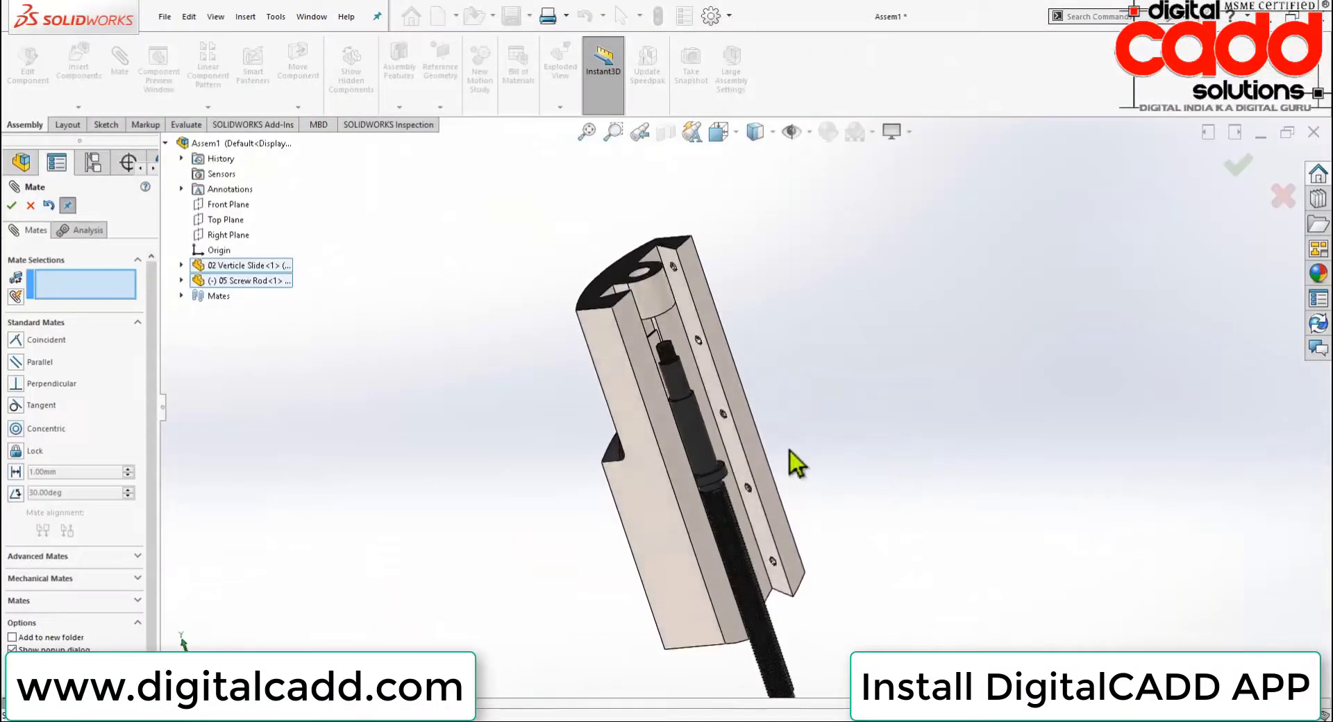
pyautogui.scroll(-5, 798, 467)
pyautogui.moveTo(759, 507)
pyautogui.mouseDown(button='middle')
pyautogui.moveTo(690, 506)
pyautogui.moveTo(640, 534)
pyautogui.moveTo(723, 297)
pyautogui.mouseUp(button='middle')
pyautogui.click(613, 504)
pyautogui.scroll(3, 669, 518)
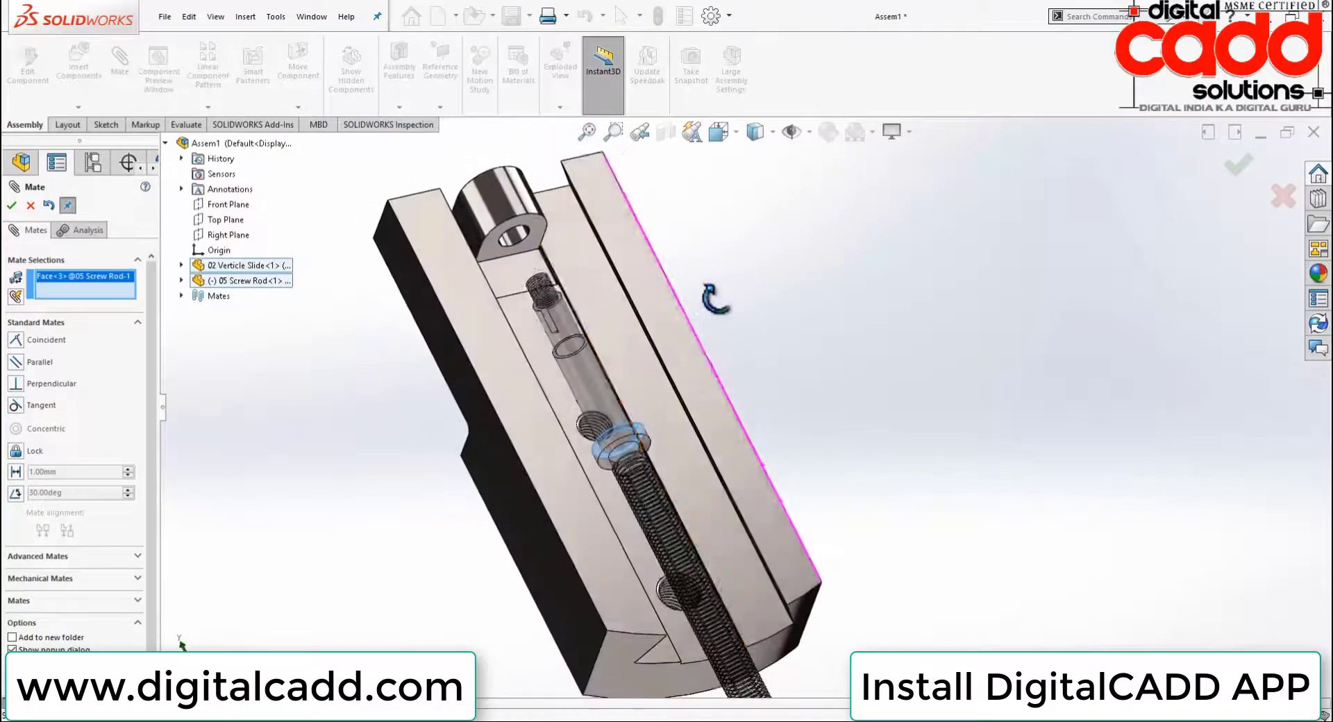
pyautogui.click(539, 235)
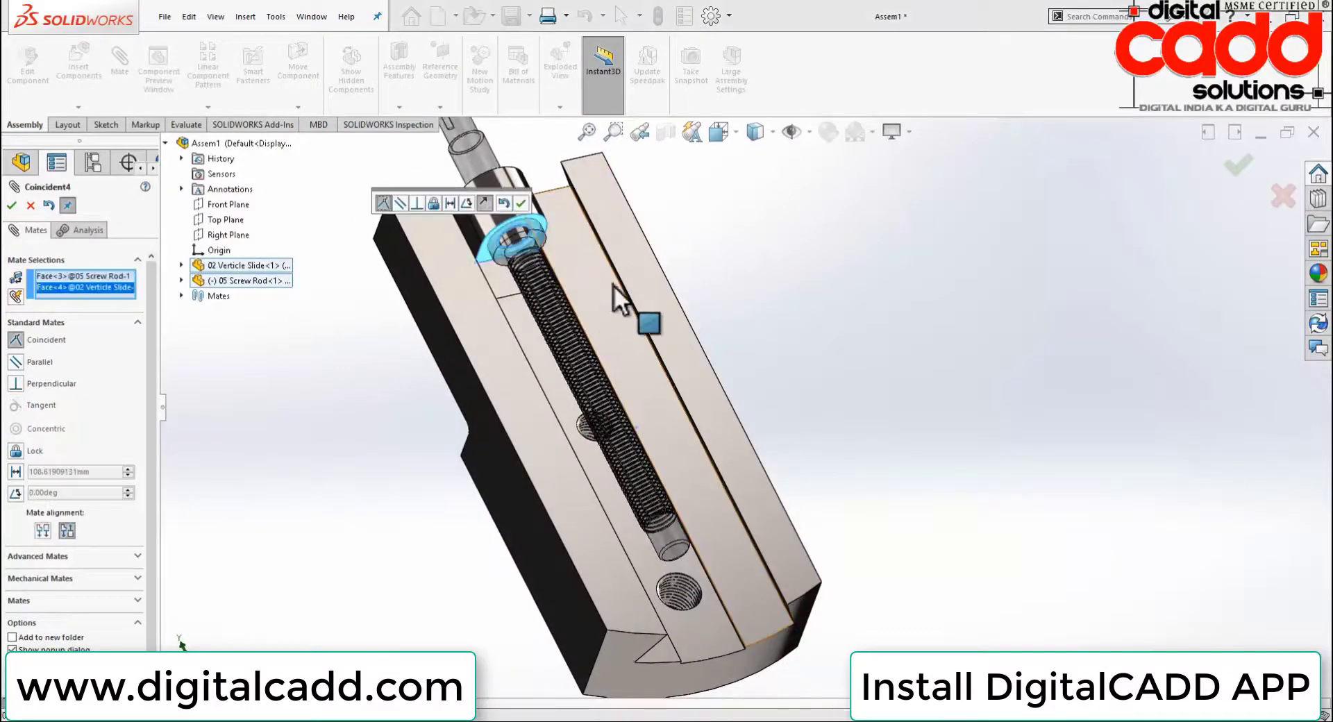
pyautogui.click(520, 203)
pyautogui.scroll(3, 764, 375)
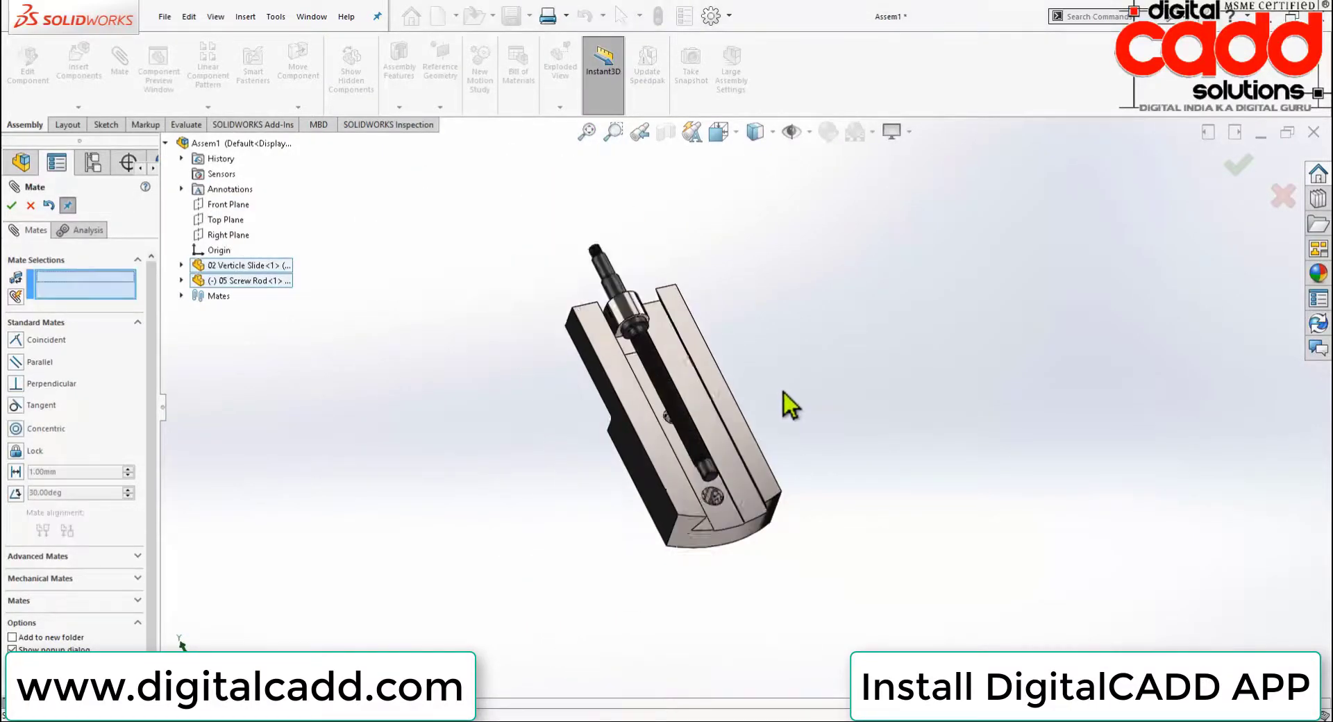
pyautogui.moveTo(784, 393)
pyautogui.mouseDown(button='middle')
pyautogui.moveTo(958, 351)
pyautogui.moveTo(871, 318)
pyautogui.mouseUp(button='middle')
pyautogui.scroll(-3, 792, 416)
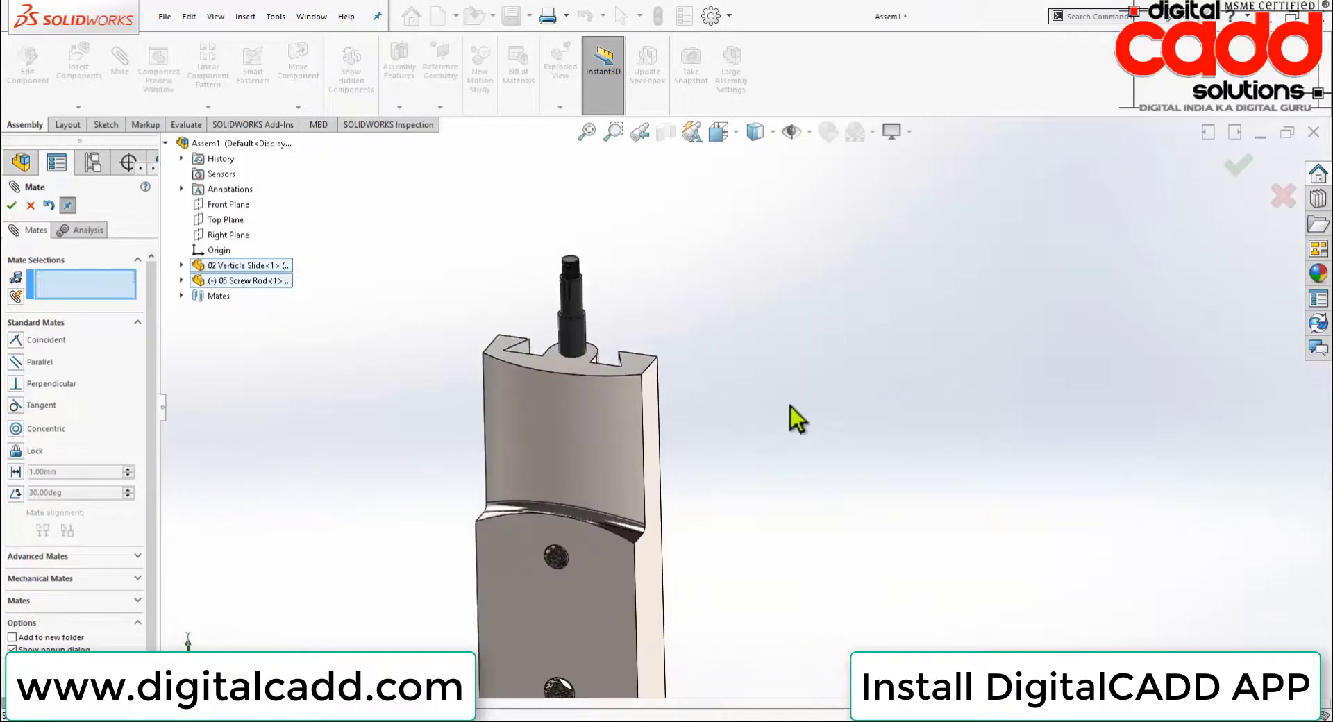
pyautogui.moveTo(791, 417)
pyautogui.mouseDown(button='middle')
pyautogui.moveTo(740, 327)
pyautogui.moveTo(767, 475)
pyautogui.mouseUp(button='middle')
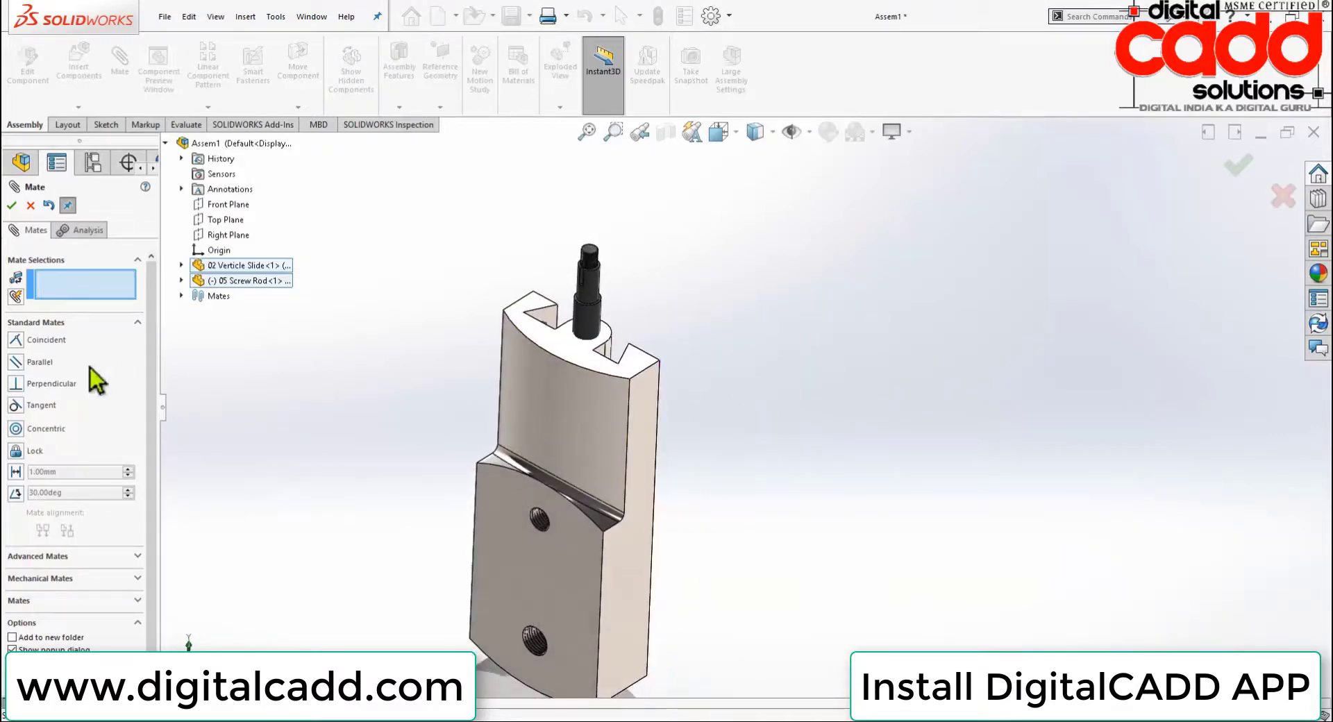
pyautogui.click(10, 206)
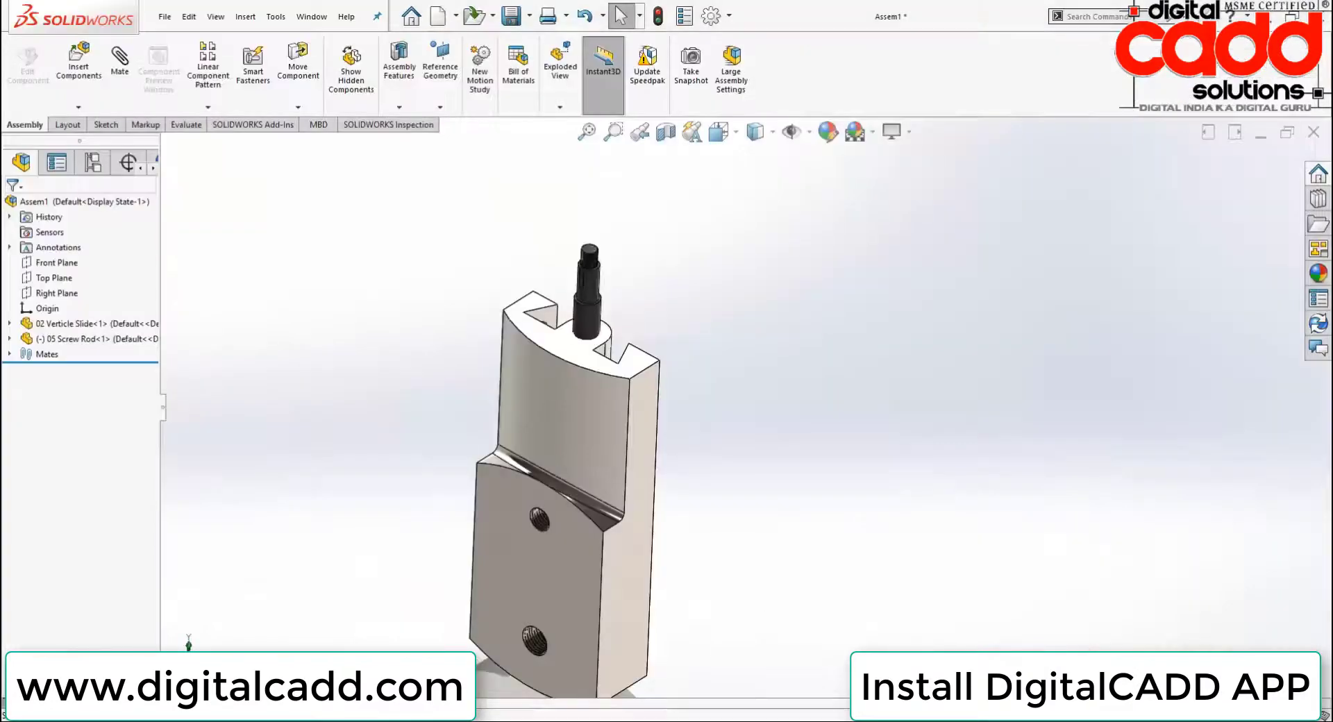
# Insert the 06 Spacer Bush part and place it beside the screw rod
pyautogui.click(87, 66)
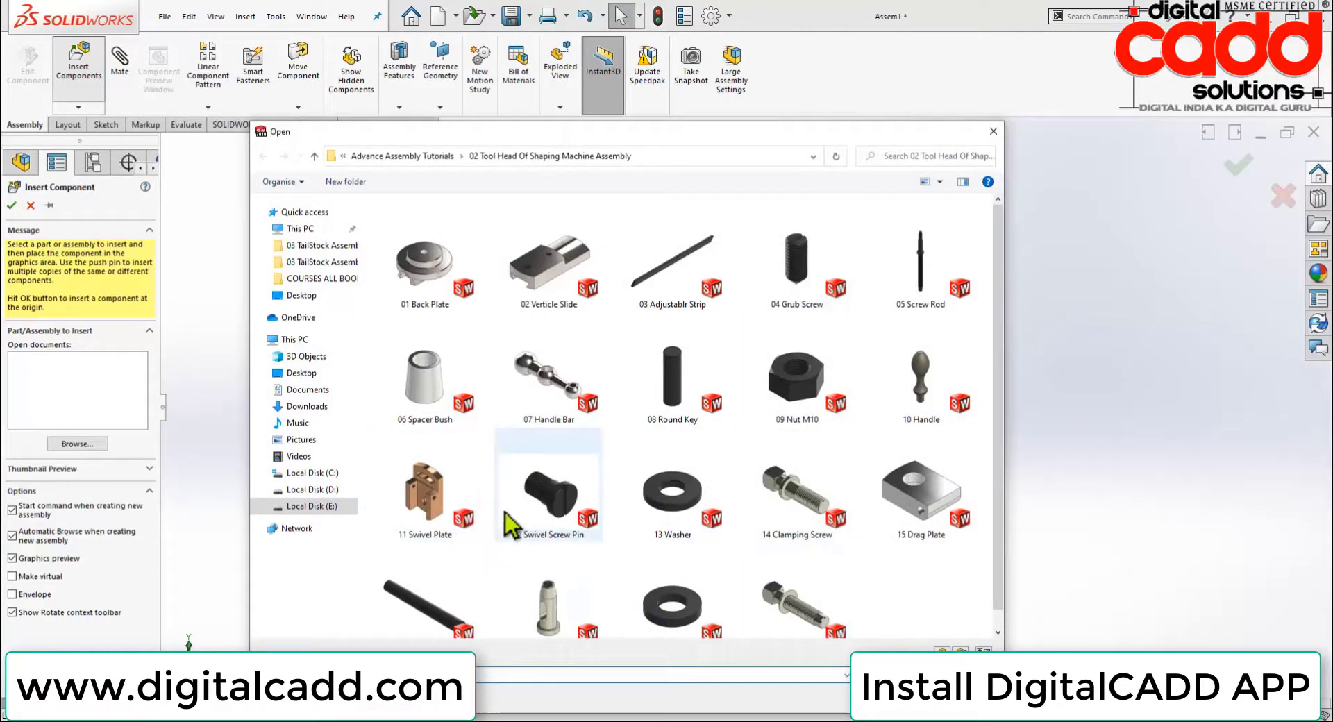
pyautogui.click(433, 386)
pyautogui.doubleClick(433, 386)
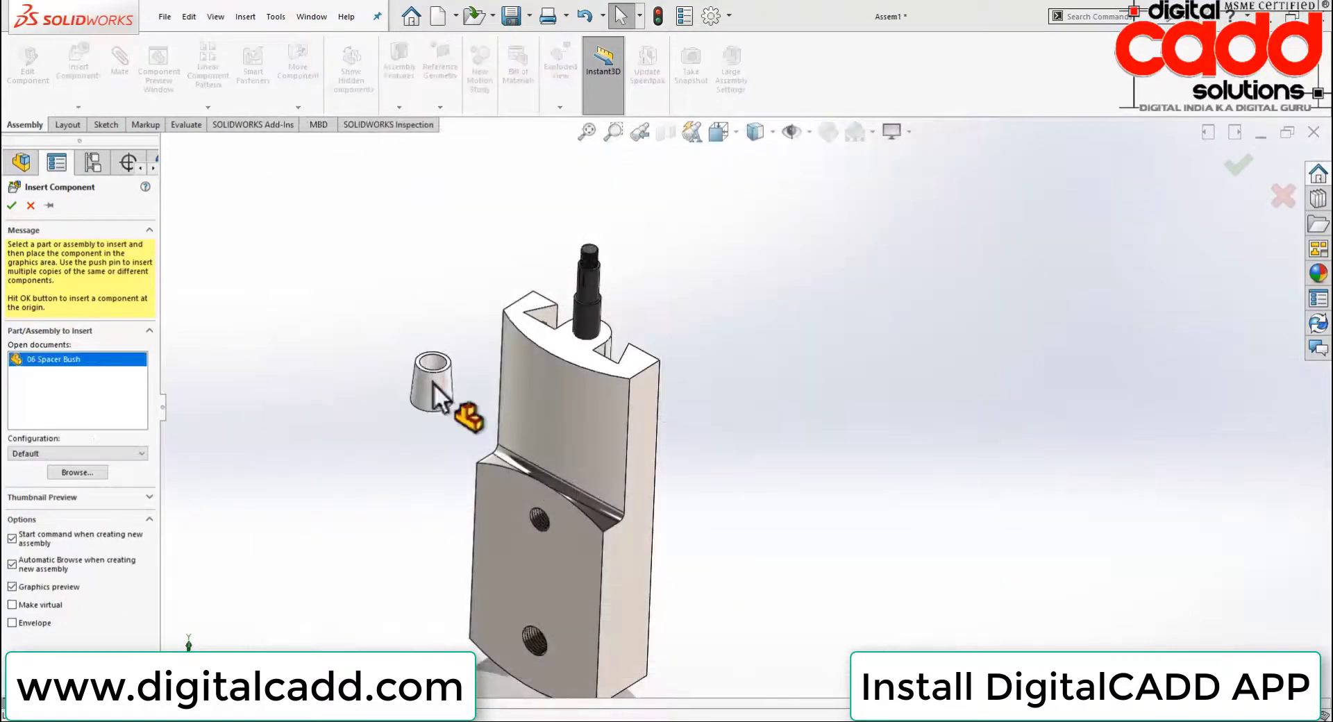
pyautogui.click(643, 323)
pyautogui.scroll(-3, 639, 306)
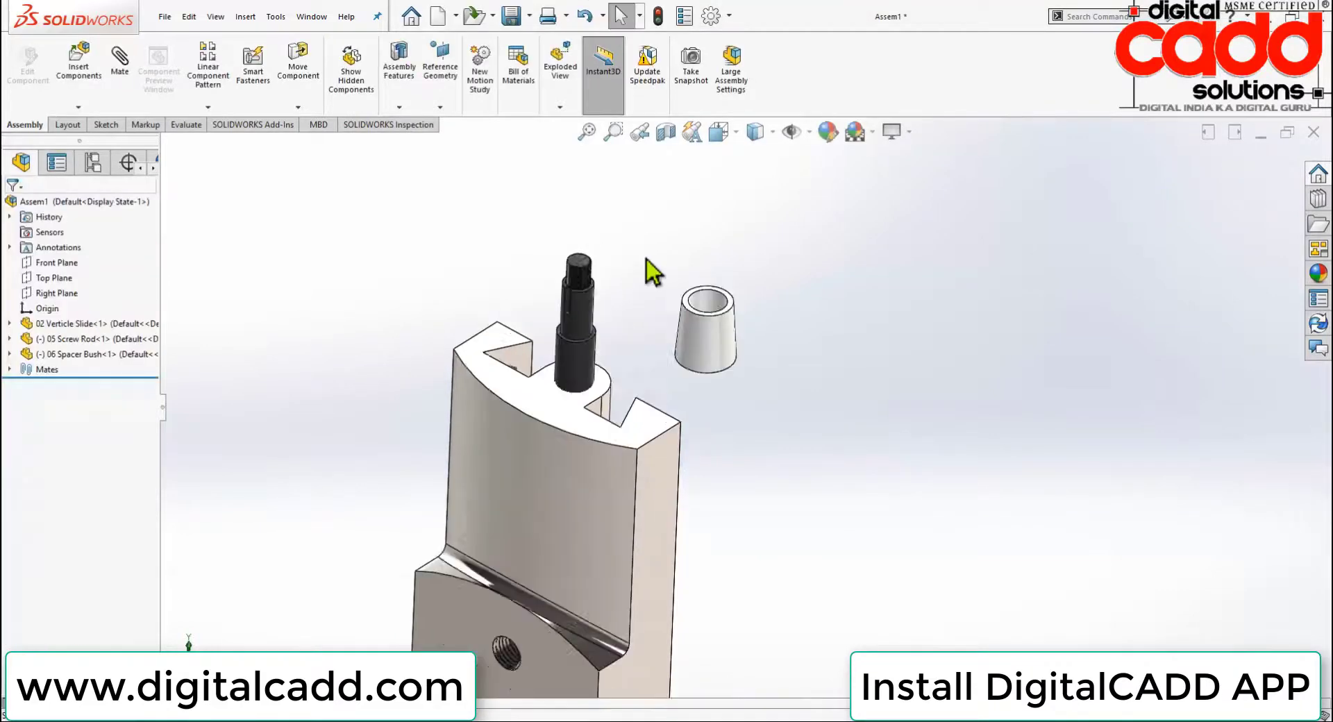
# Mate the spacer bush's inner face concentric with the screw rod
pyautogui.click(121, 76)
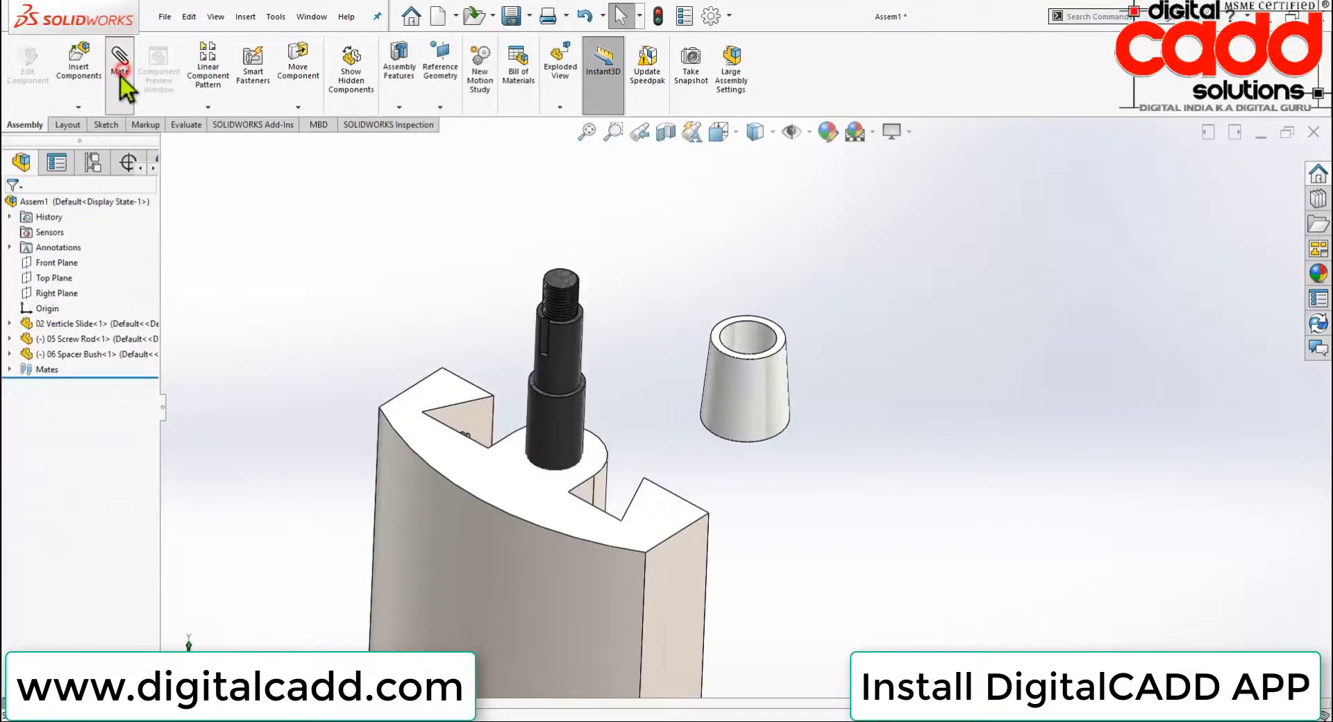
pyautogui.click(742, 344)
pyautogui.click(569, 422)
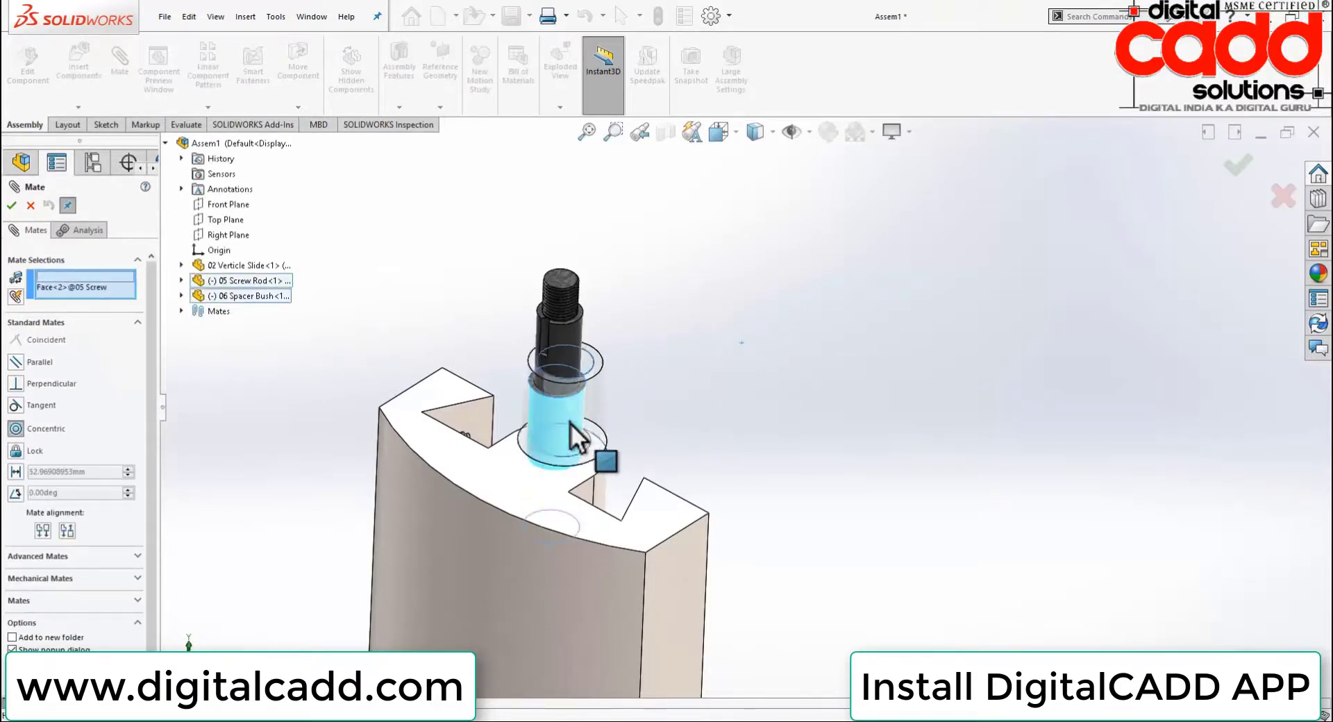
pyautogui.click(555, 445)
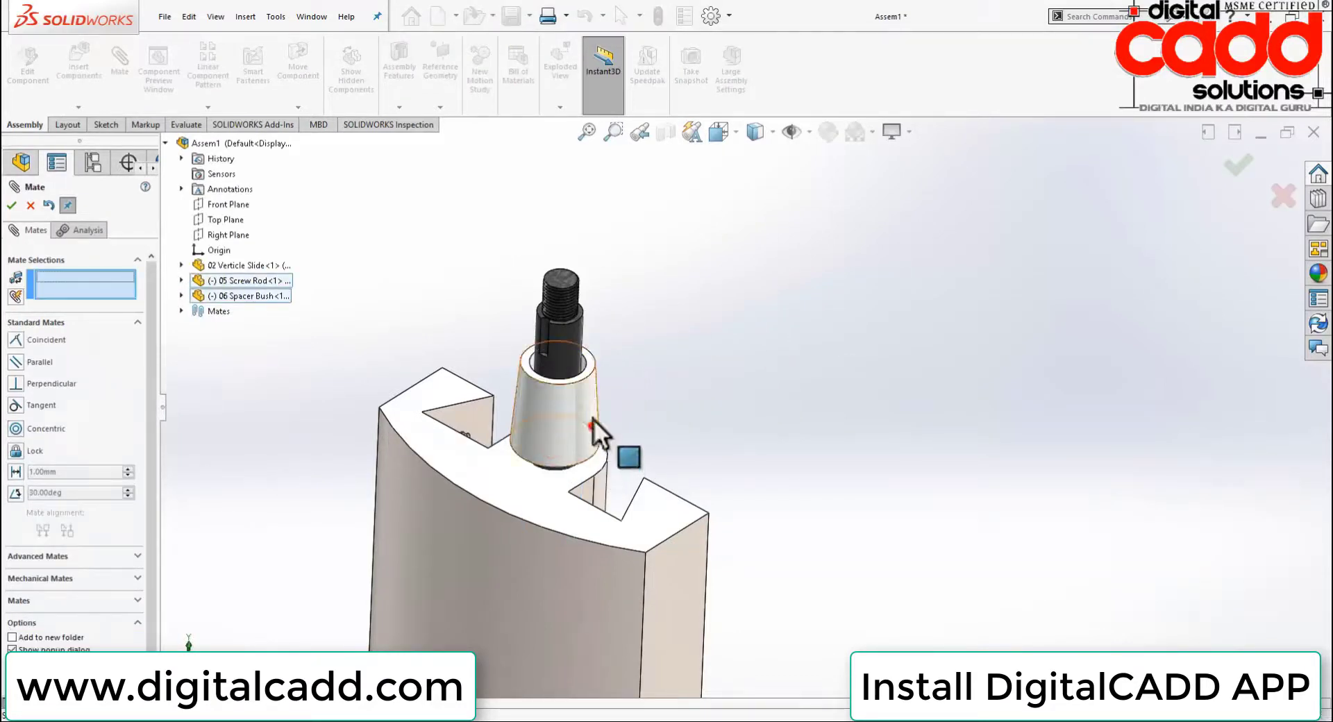
# Make the bush's bottom face coincident with the slide's top face, finish mating, and open the part browser
pyautogui.moveTo(593, 419); pyautogui.dragTo(601, 229)
pyautogui.moveTo(769, 373)
pyautogui.mouseDown(button='middle')
pyautogui.moveTo(789, 277)
pyautogui.moveTo(761, 248)
pyautogui.mouseUp(button='middle')
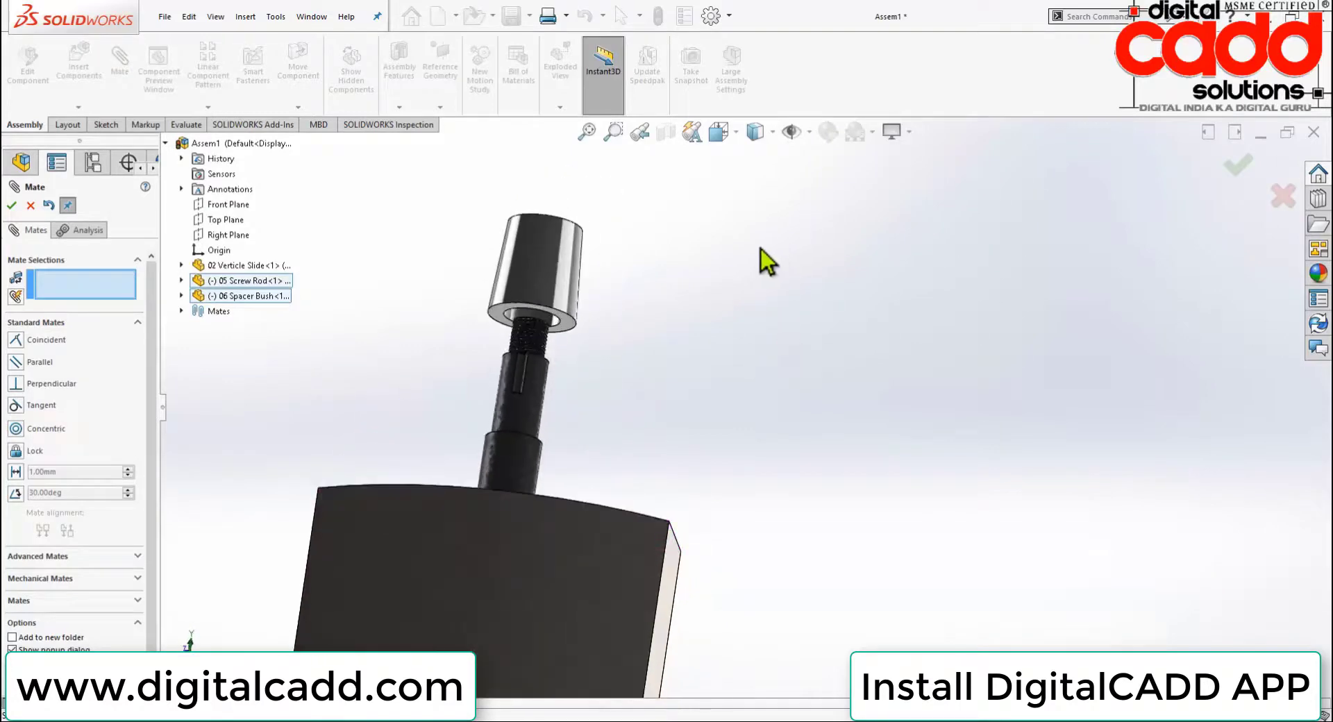
pyautogui.click(572, 334)
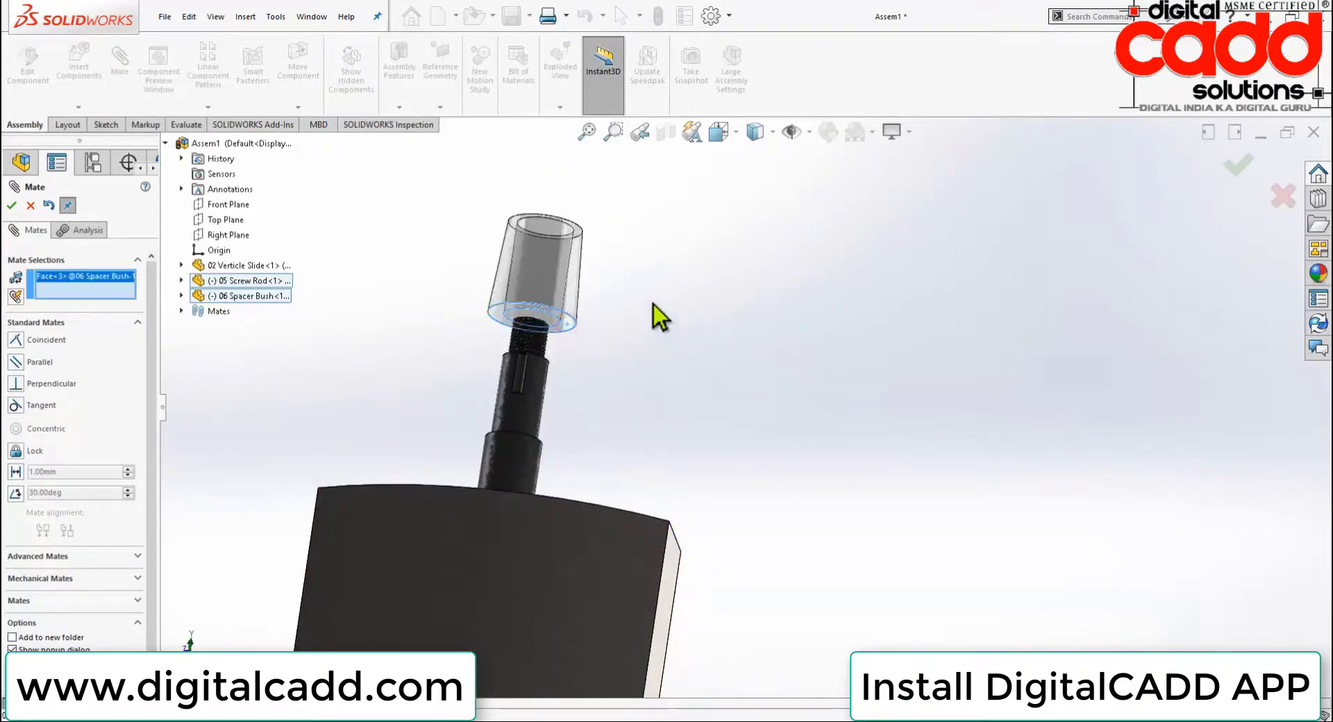
pyautogui.moveTo(654, 306)
pyautogui.mouseDown(button='middle')
pyautogui.moveTo(604, 455)
pyautogui.moveTo(533, 530)
pyautogui.mouseUp(button='middle')
pyautogui.click(530, 519)
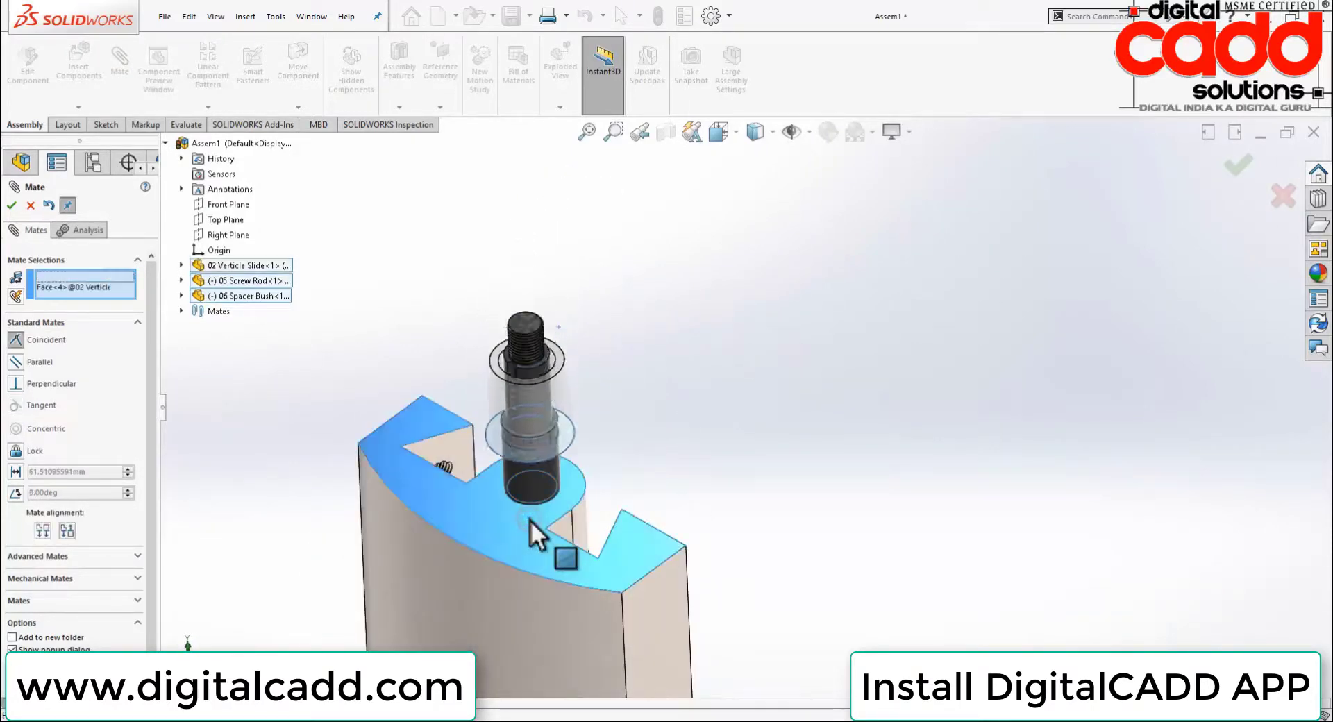
pyautogui.click(511, 541)
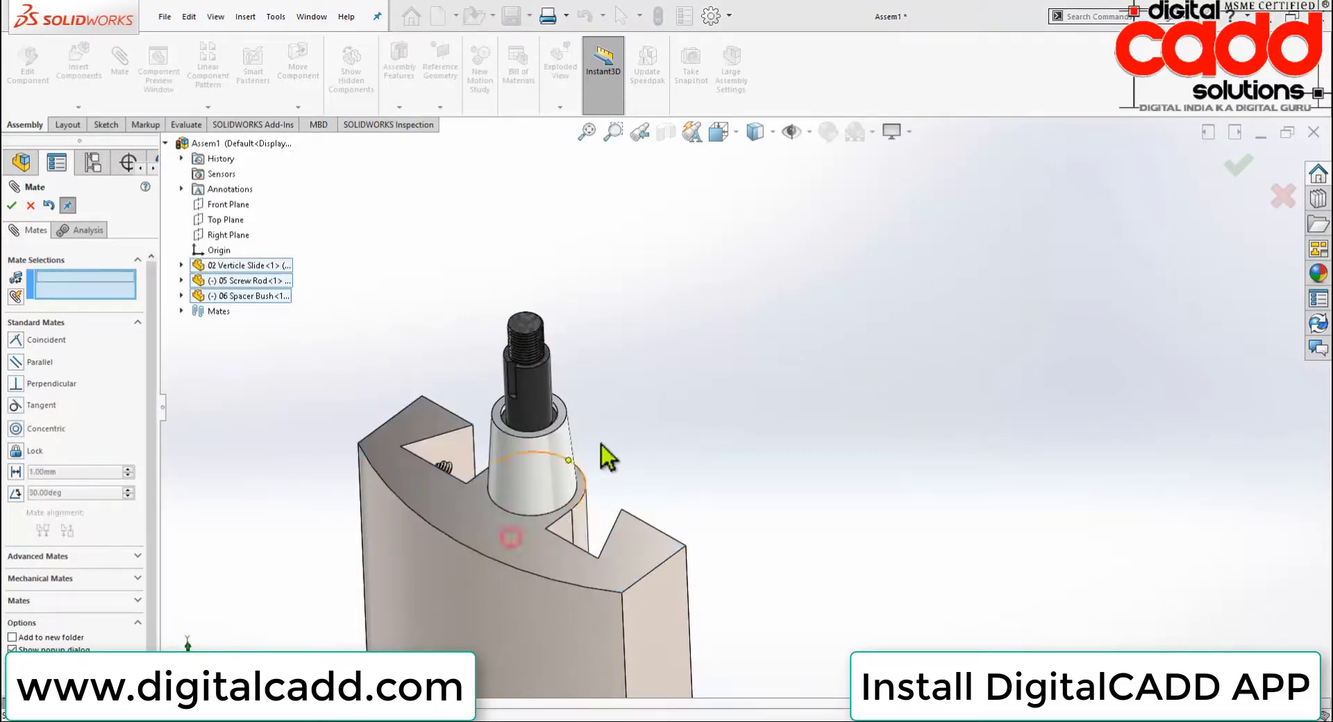
pyautogui.scroll(-4, 643, 416)
pyautogui.scroll(-3, 527, 524)
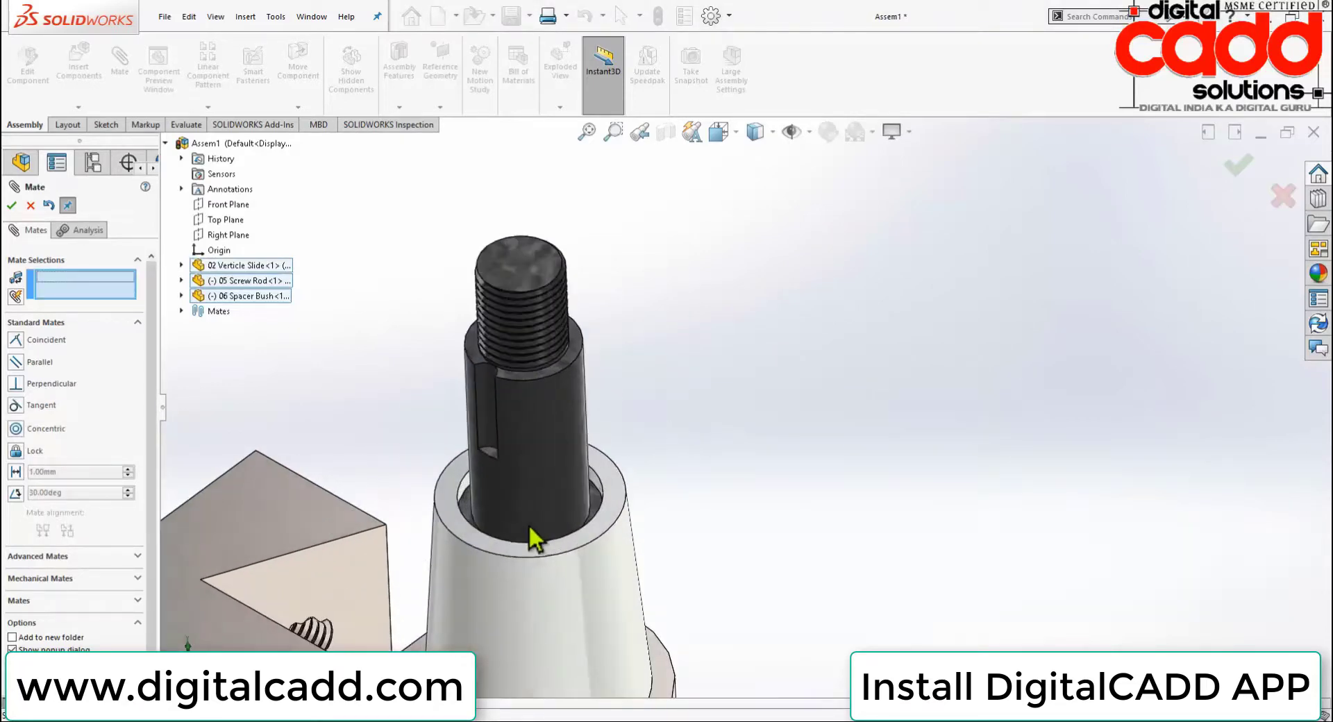
pyautogui.scroll(4, 608, 430)
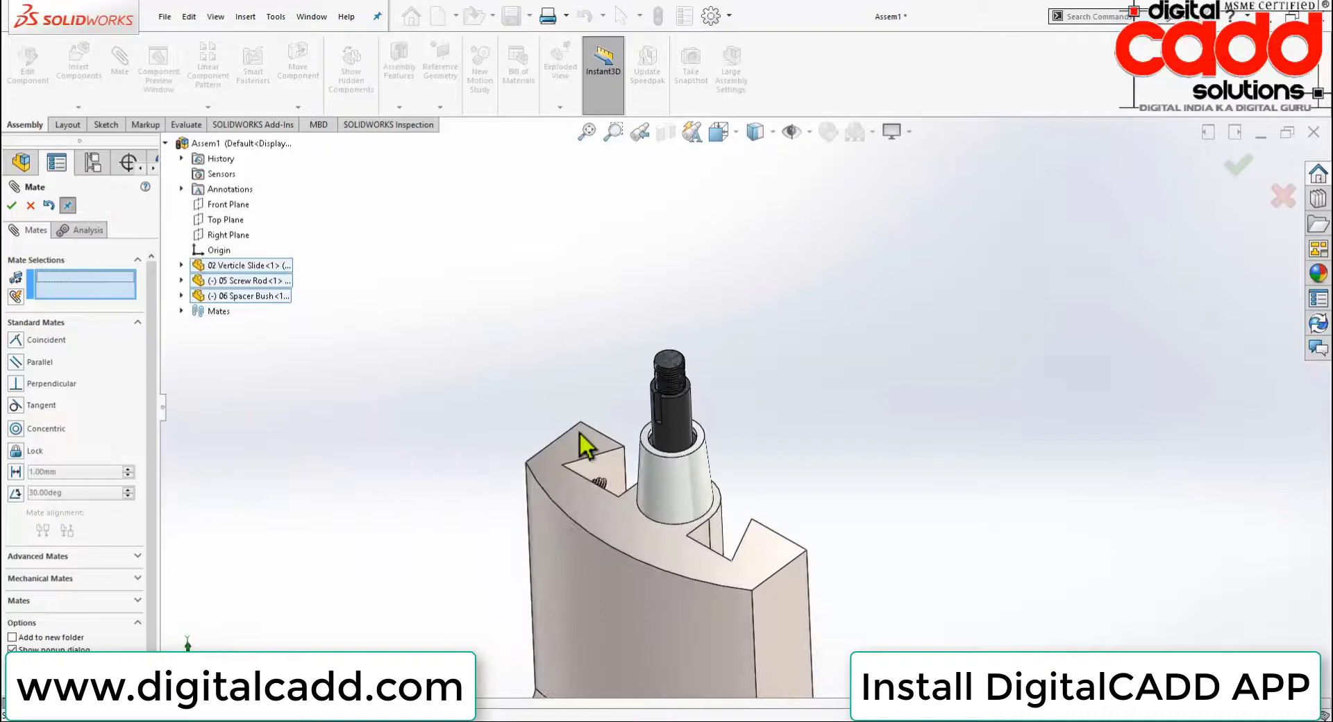
pyautogui.click(12, 205)
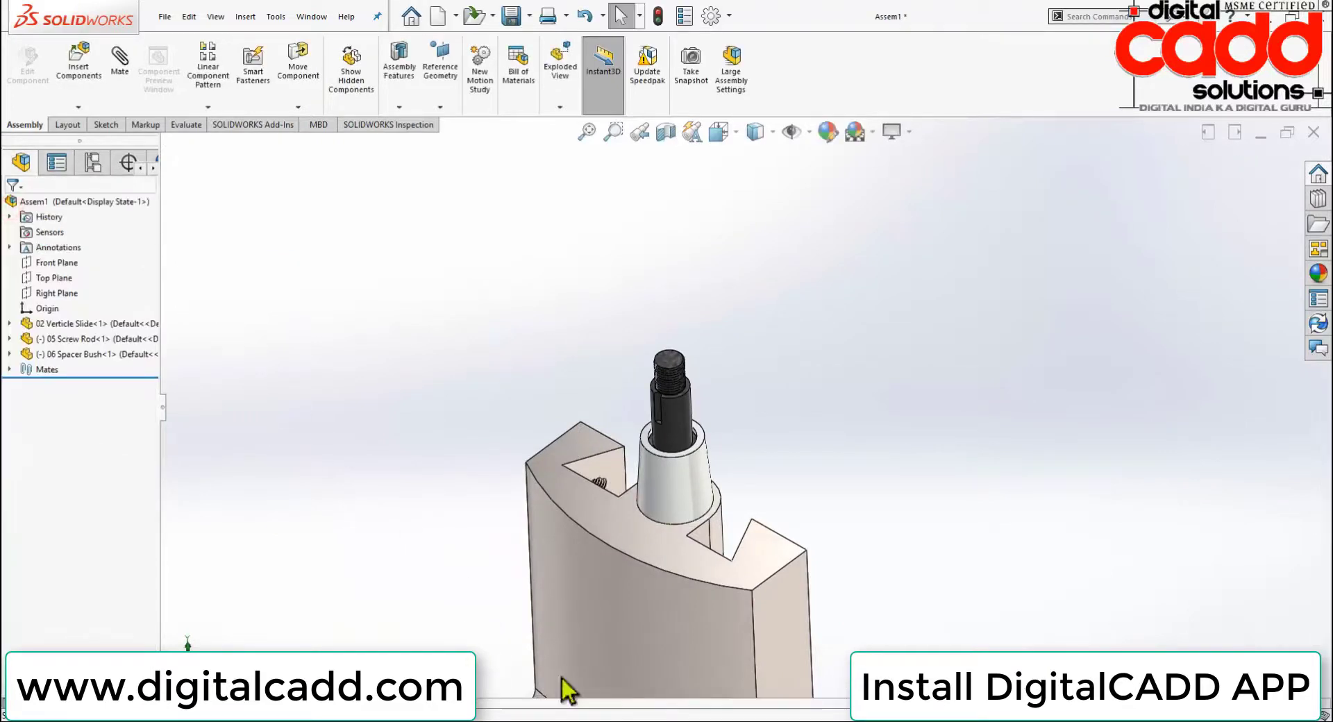
pyautogui.scroll(-2, 702, 398)
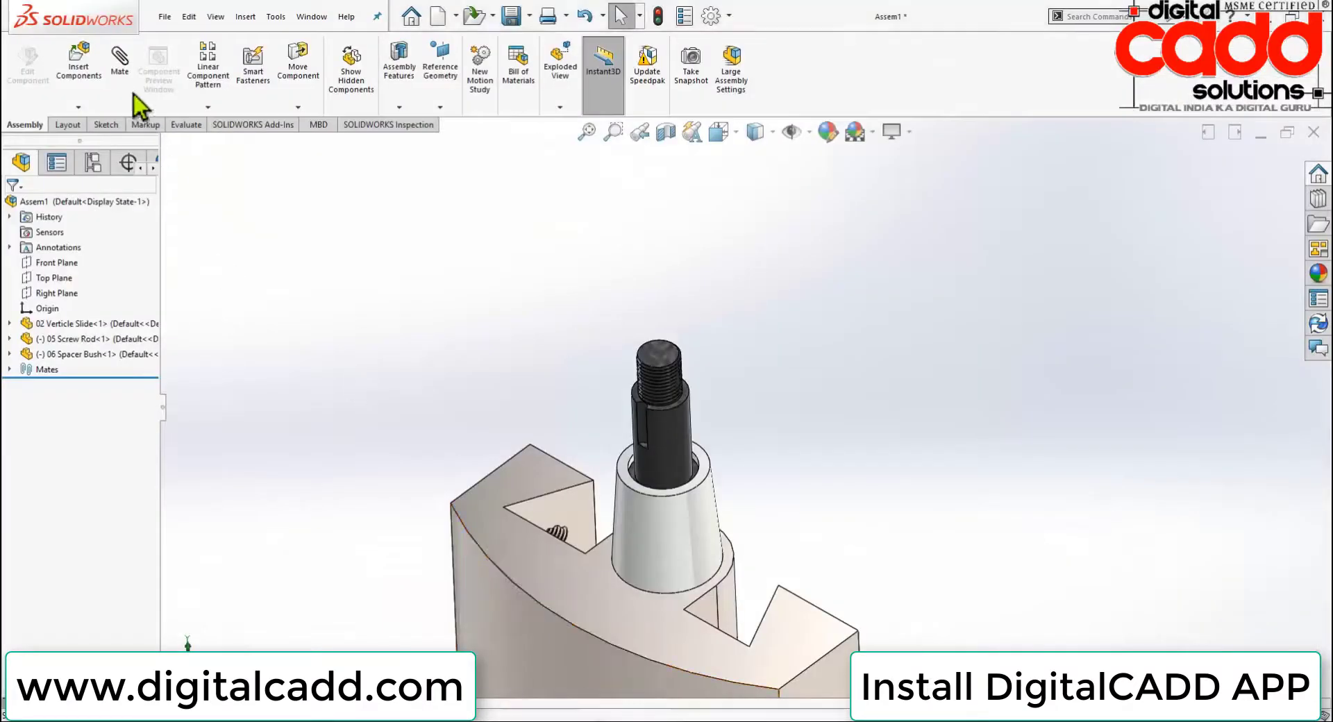
pyautogui.click(90, 67)
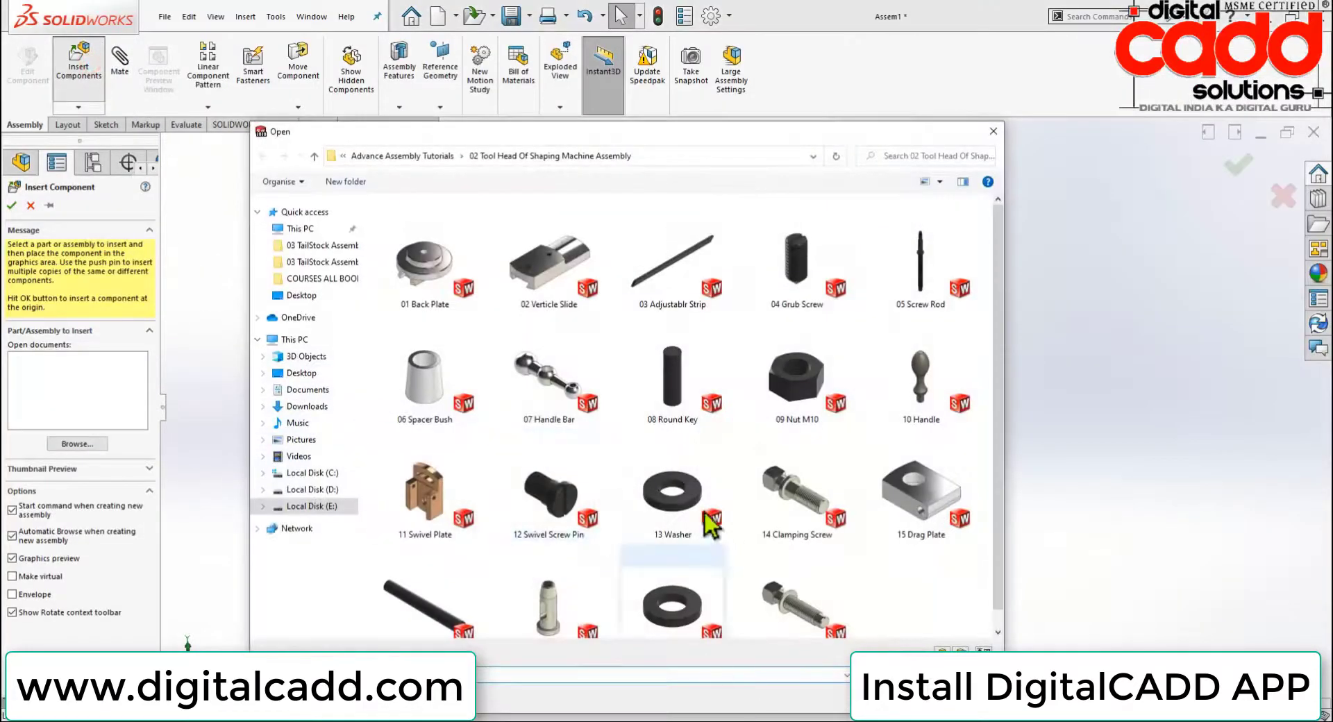
# Insert the 08 Round Key part beside the shaft
pyautogui.doubleClick(682, 383)
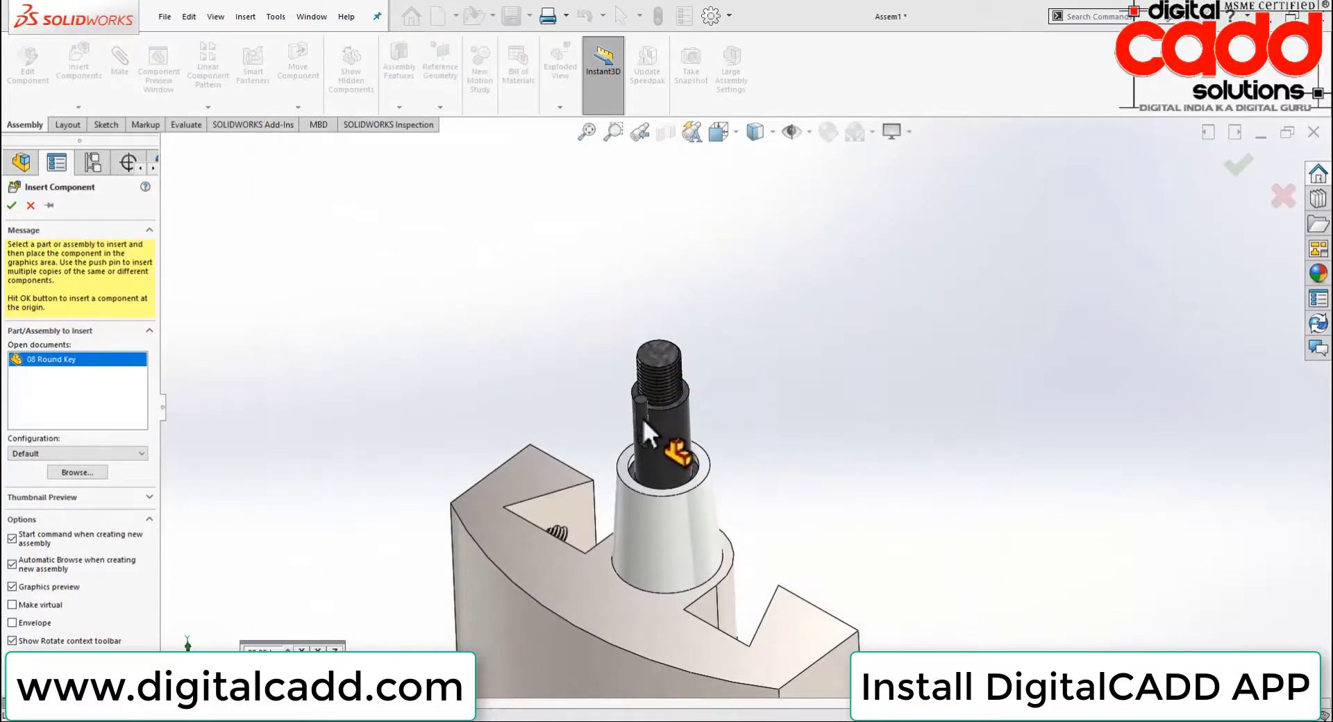
pyautogui.click(715, 392)
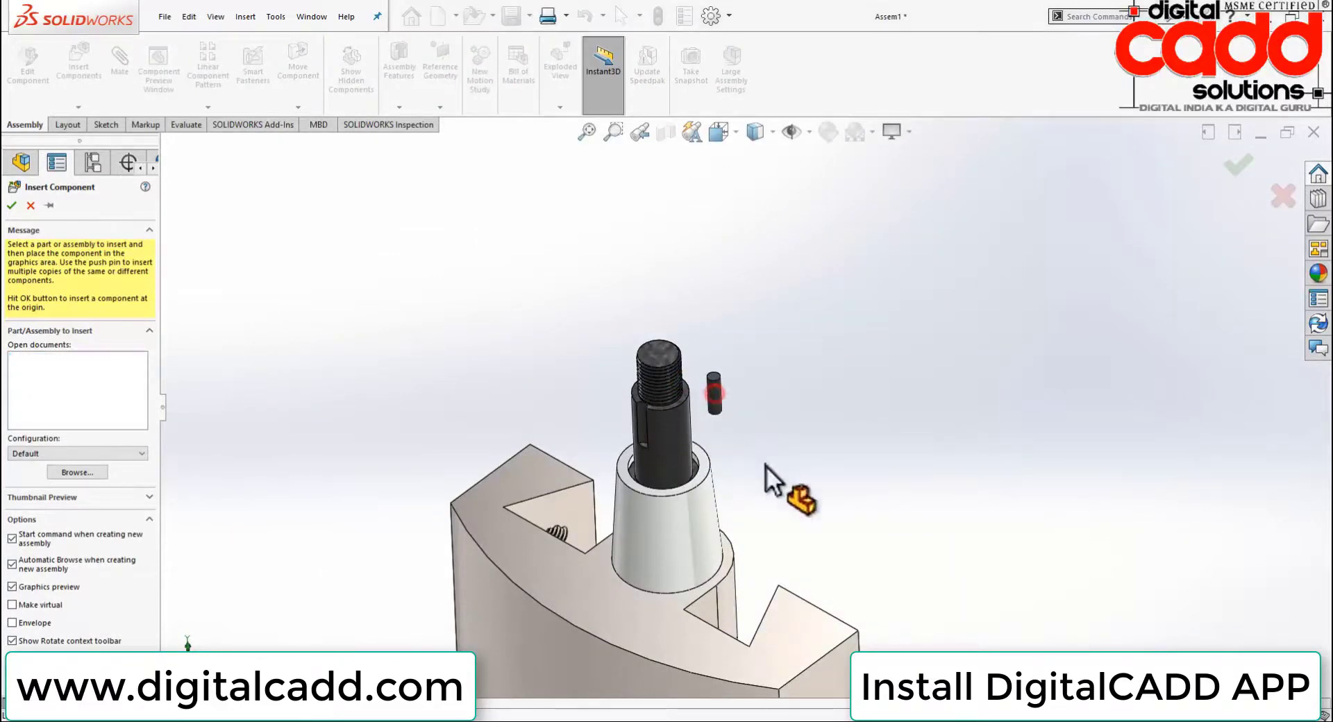
pyautogui.scroll(-3, 723, 404)
pyautogui.scroll(-2, 724, 404)
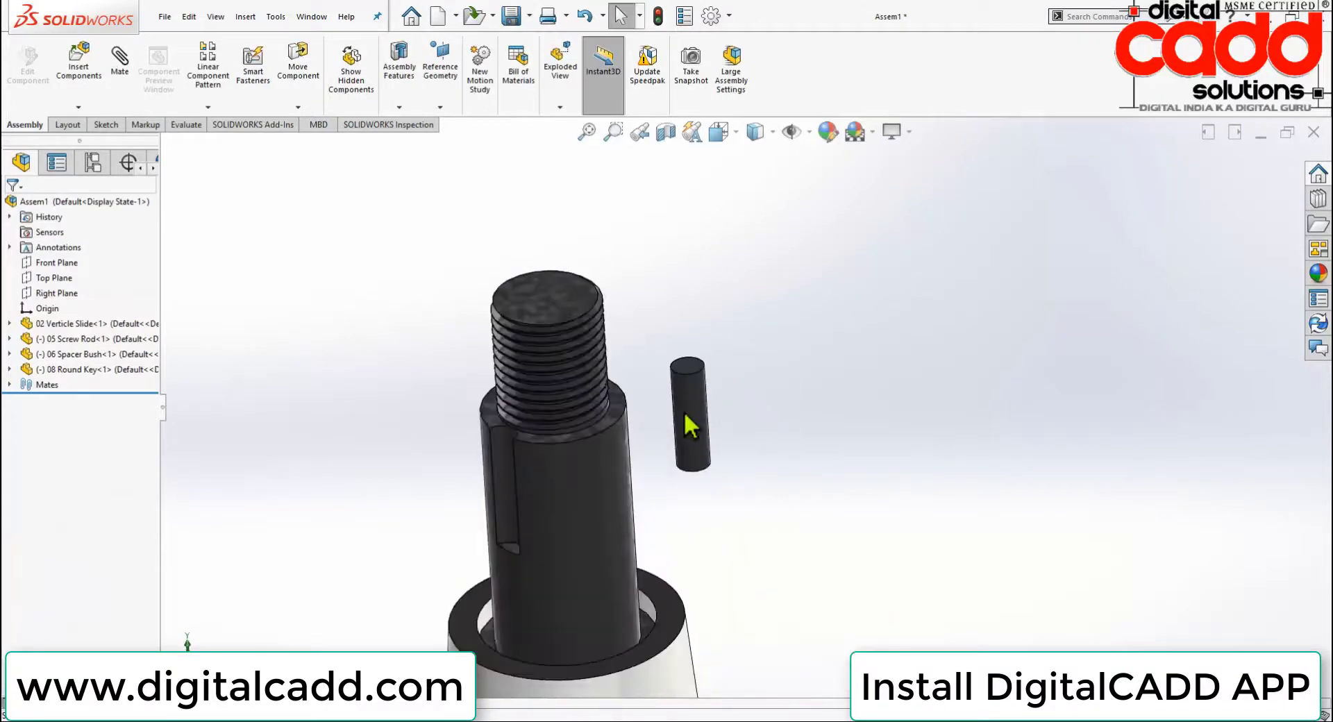
pyautogui.click(685, 414)
# Mate the key concentric in the keyway, with its top face flush against the shaft shoulder
pyautogui.click(868, 328)
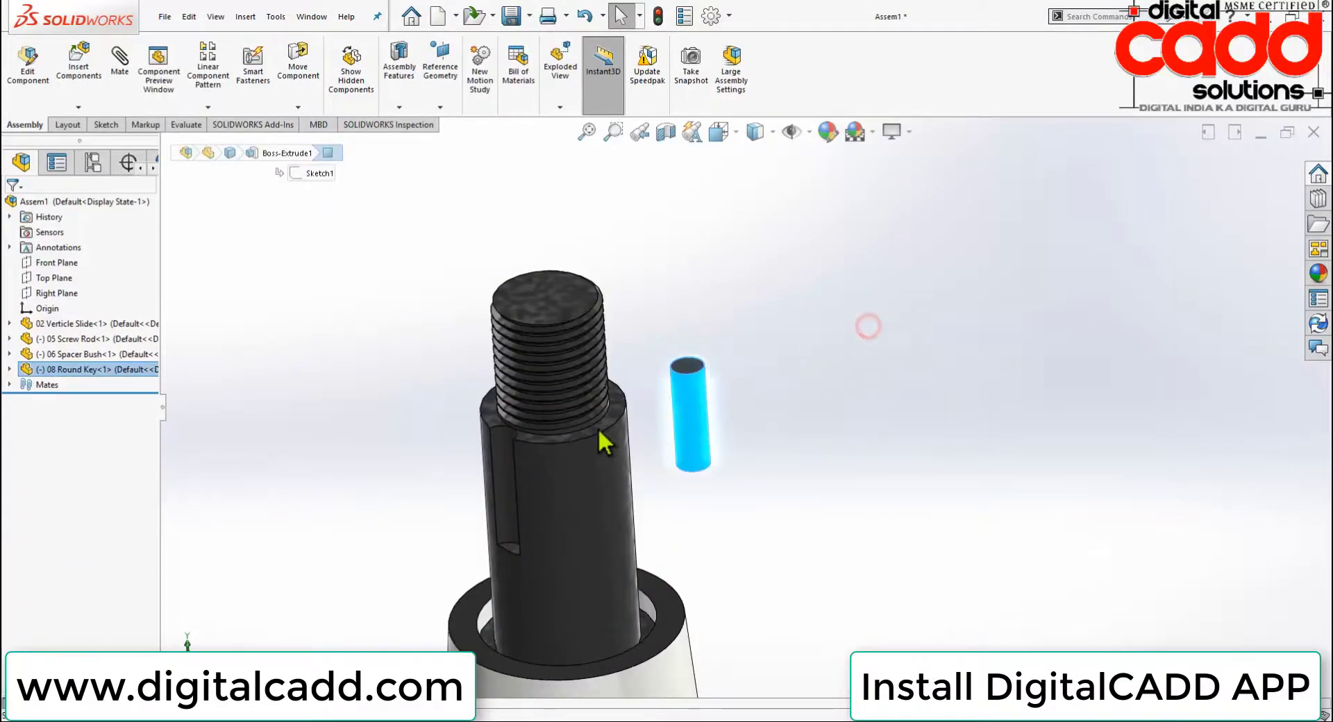
pyautogui.click(504, 453)
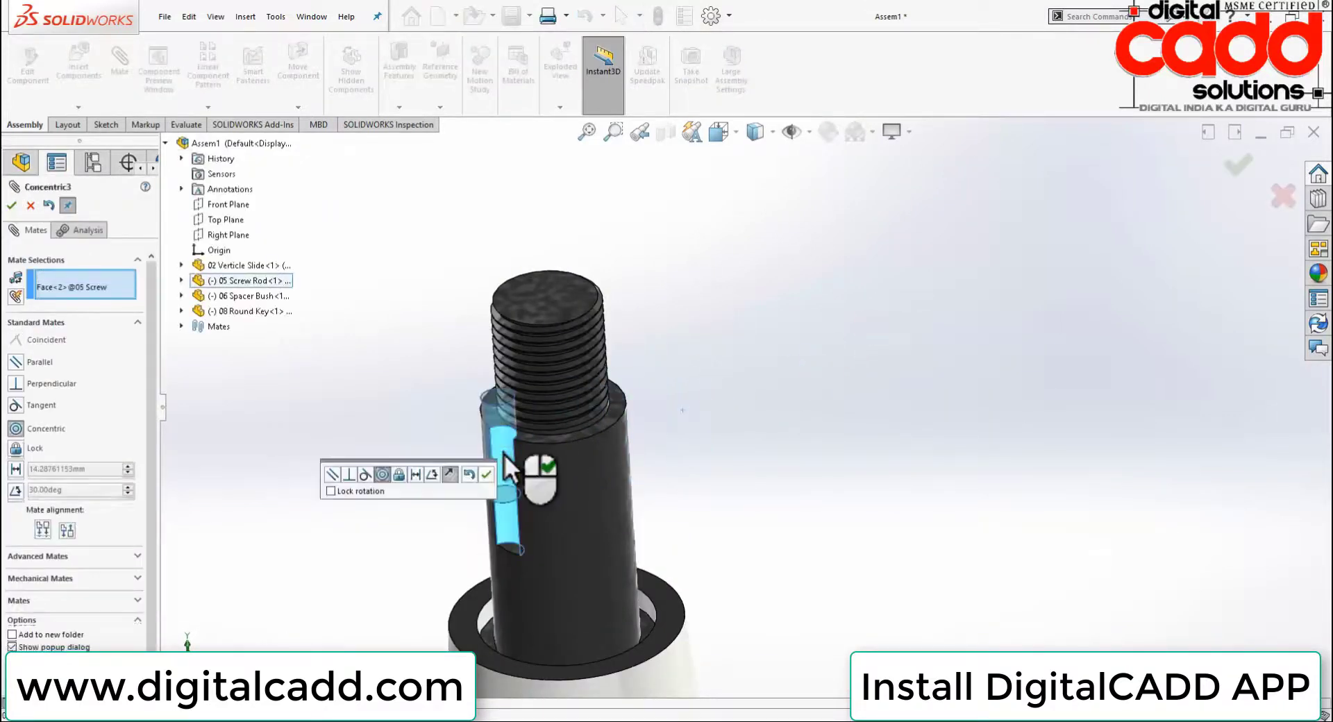
pyautogui.click(487, 474)
pyautogui.scroll(-3, 524, 425)
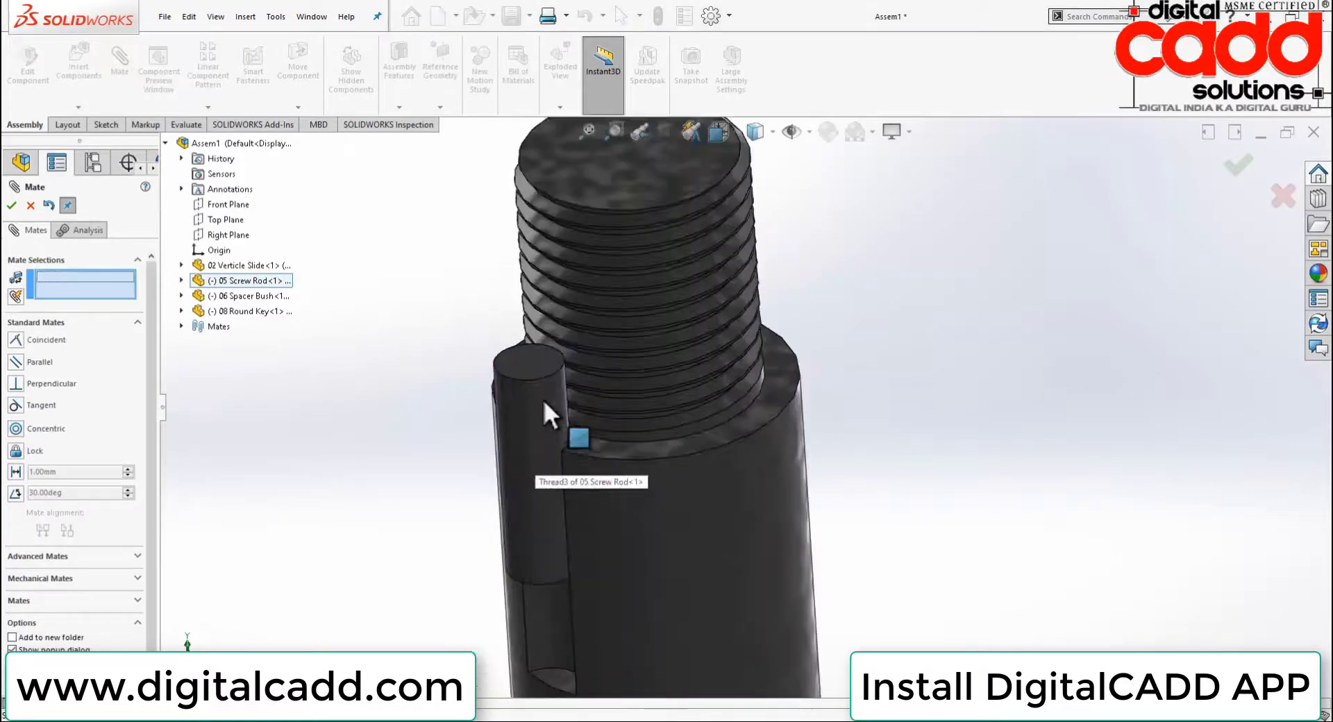
pyautogui.click(541, 369)
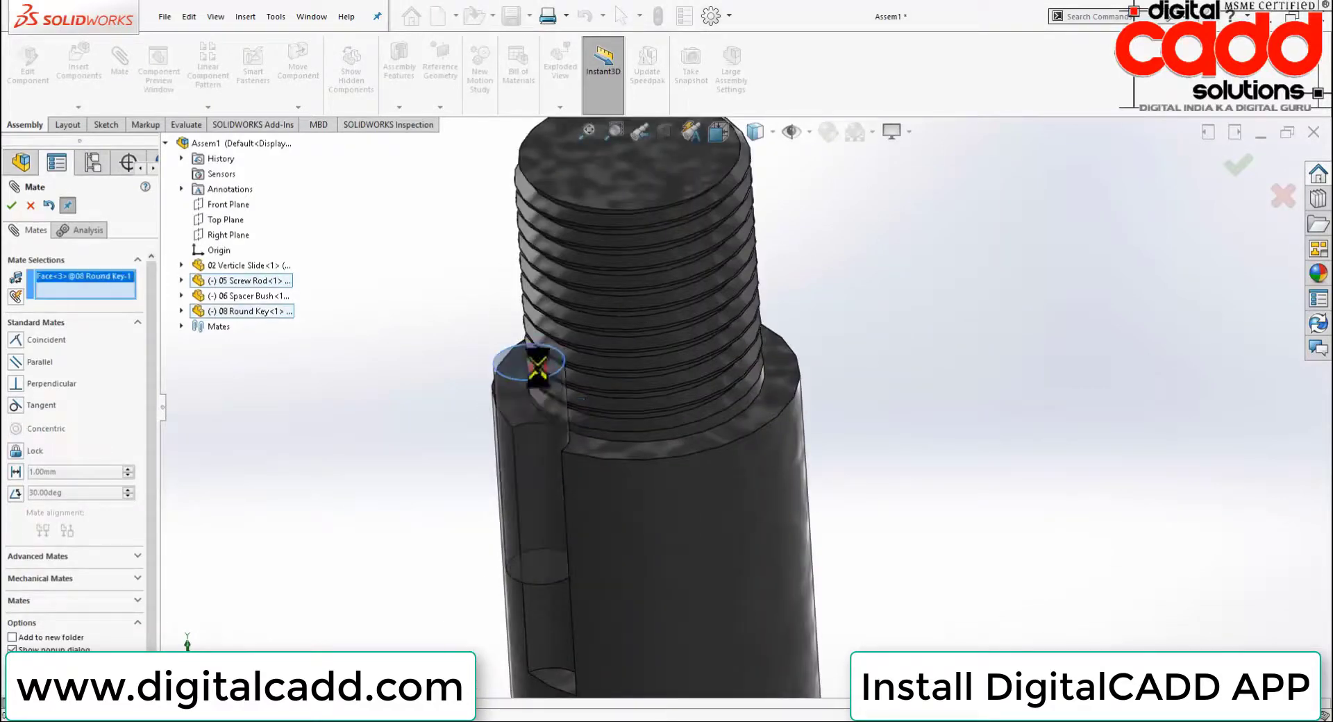
pyautogui.click(597, 452)
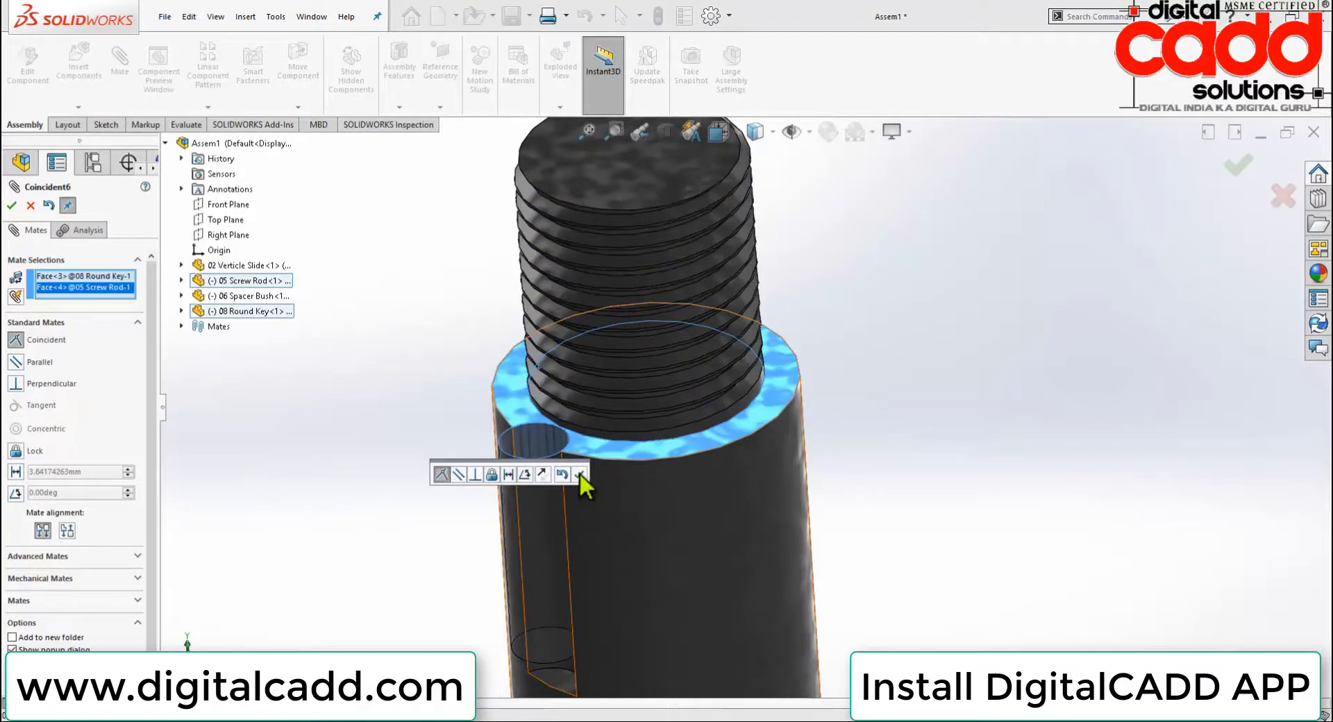
pyautogui.click(579, 472)
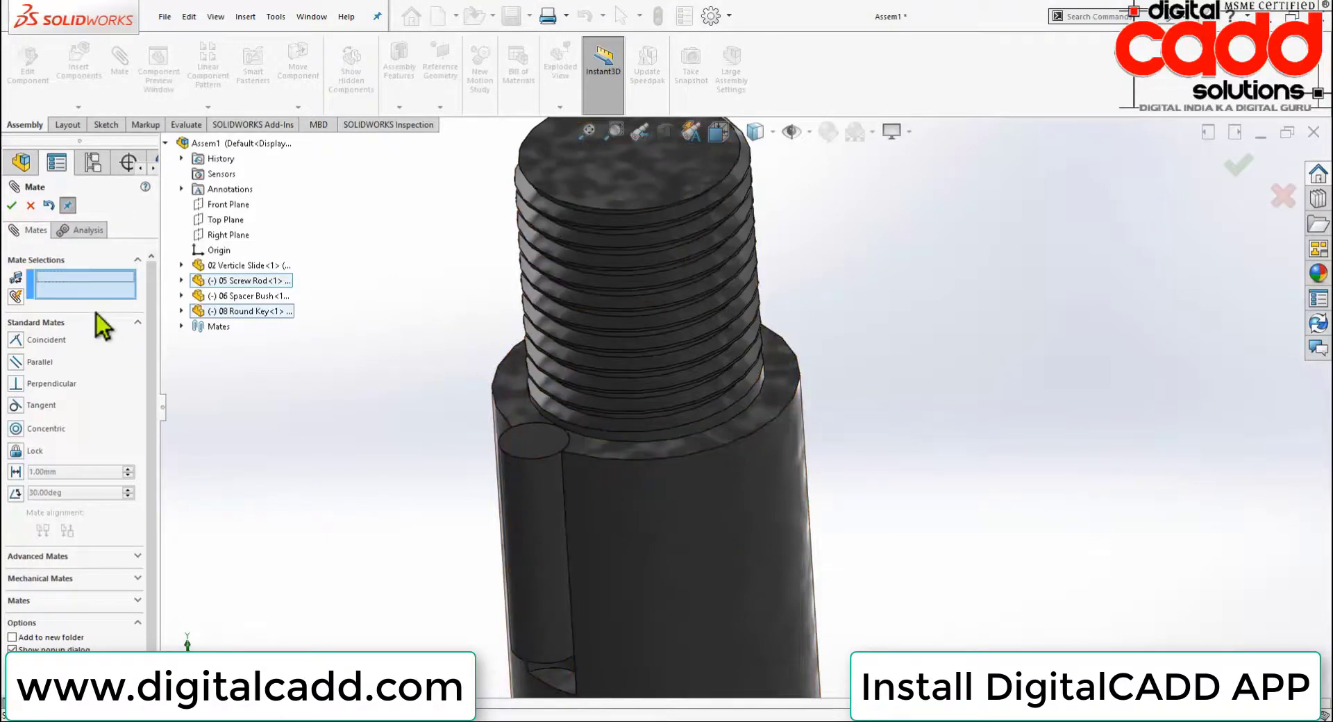
pyautogui.click(12, 205)
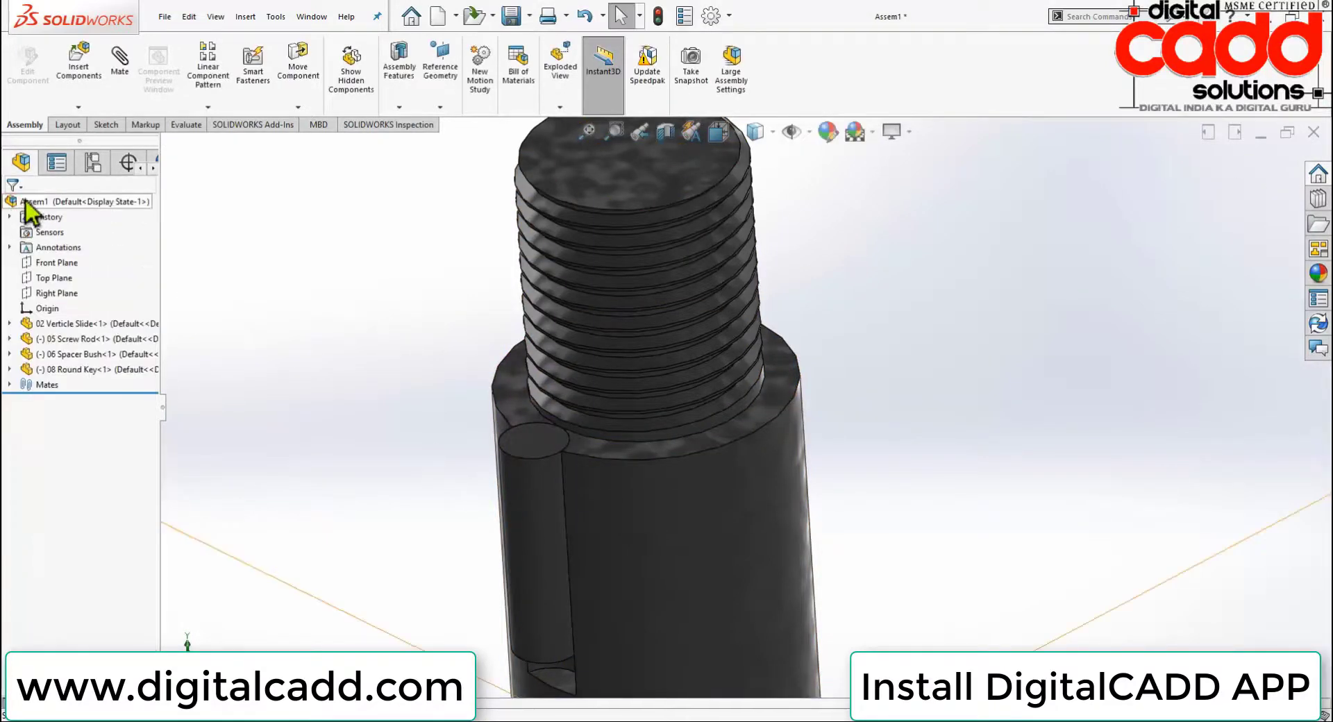
# Insert the 07 Handle Bar part into the assembly
pyautogui.click(87, 69)
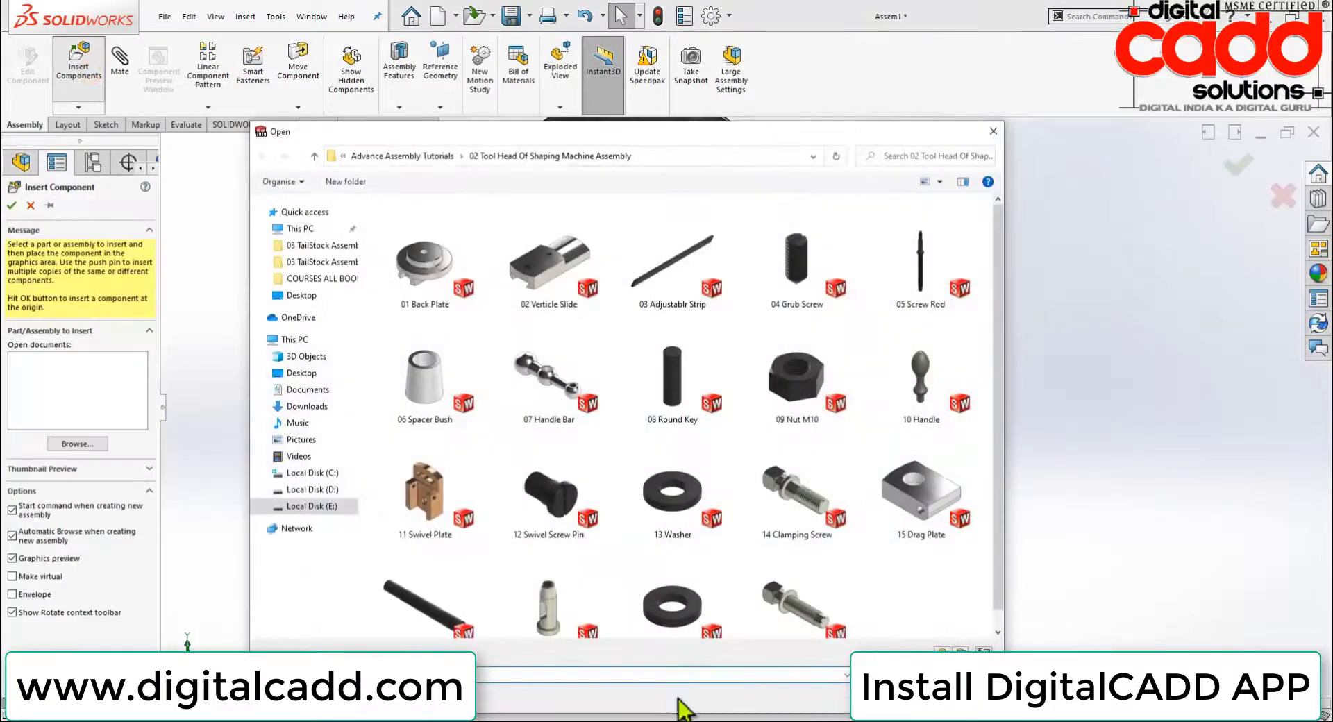
pyautogui.doubleClick(532, 397)
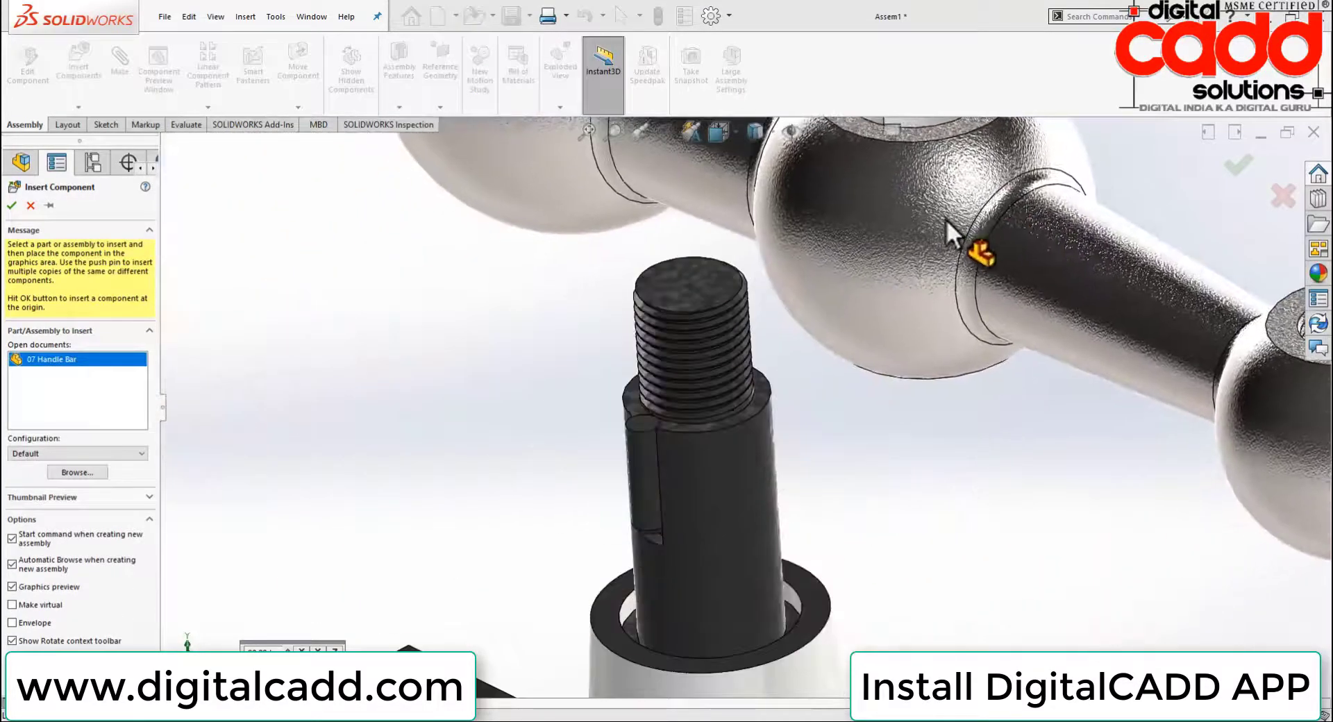
pyautogui.click(944, 219)
pyautogui.scroll(2, 948, 303)
pyautogui.scroll(3, 931, 249)
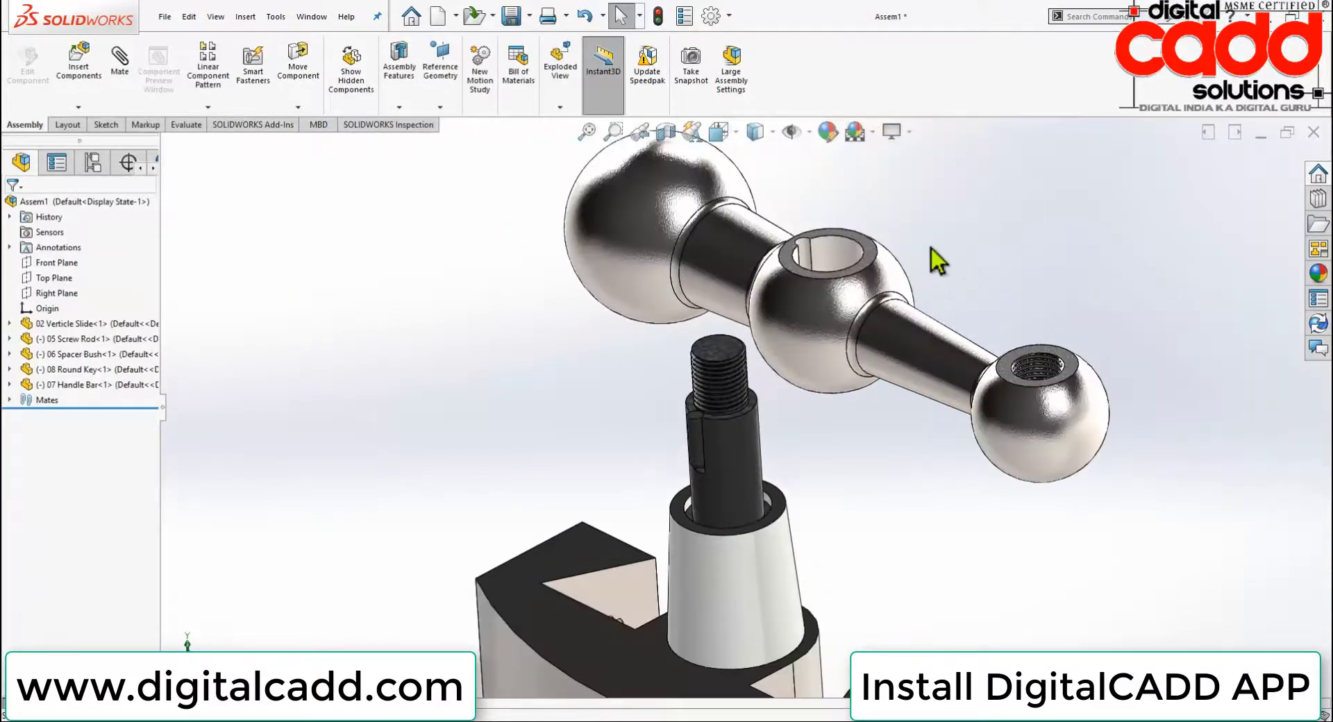
pyautogui.scroll(-2, 931, 249)
pyautogui.scroll(-2, 923, 252)
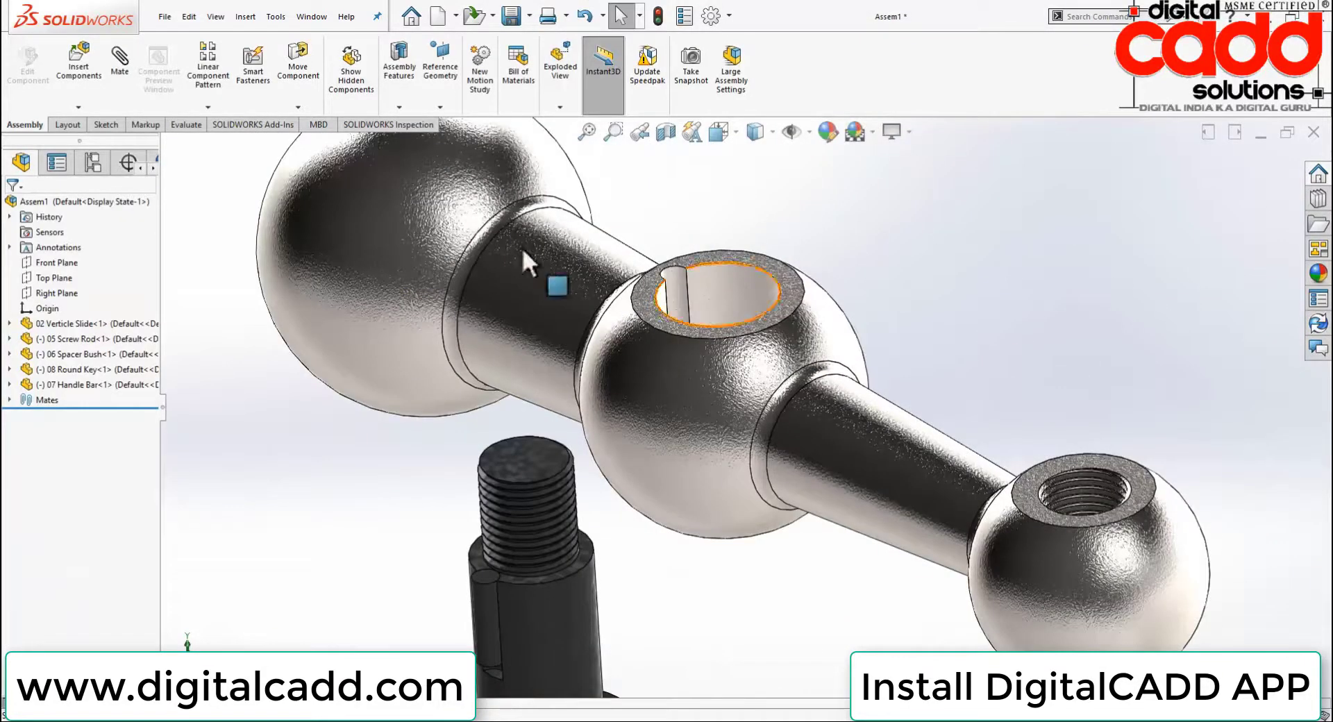
# Mate the handle bar's bore concentric with the screw rod and its keyway with the round key
pyautogui.click(128, 77)
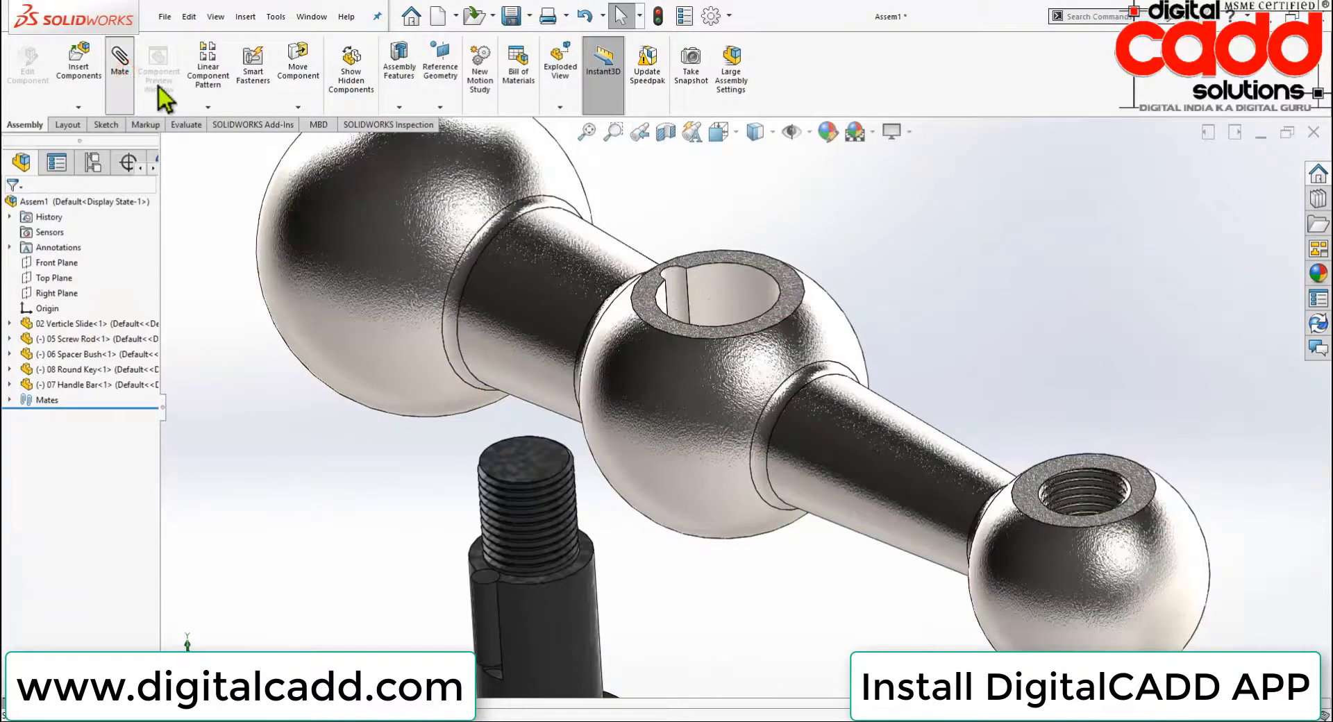
pyautogui.click(732, 297)
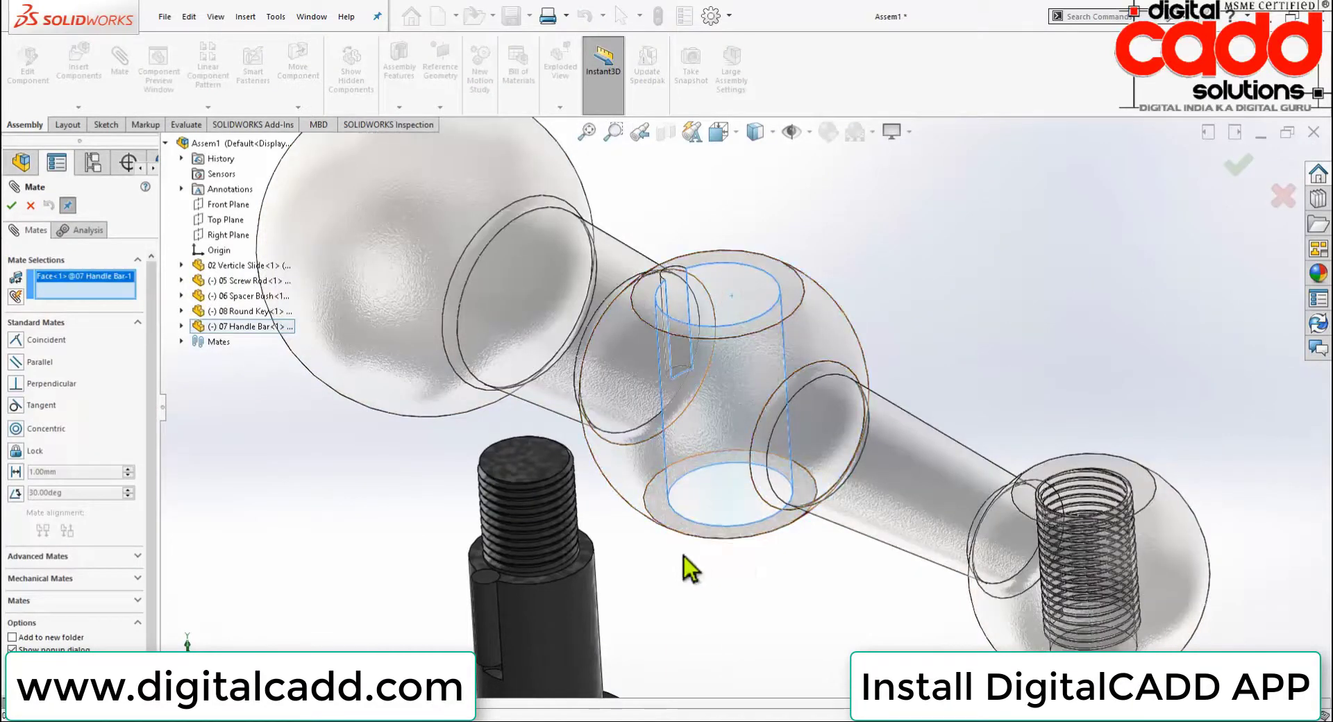
pyautogui.click(581, 606)
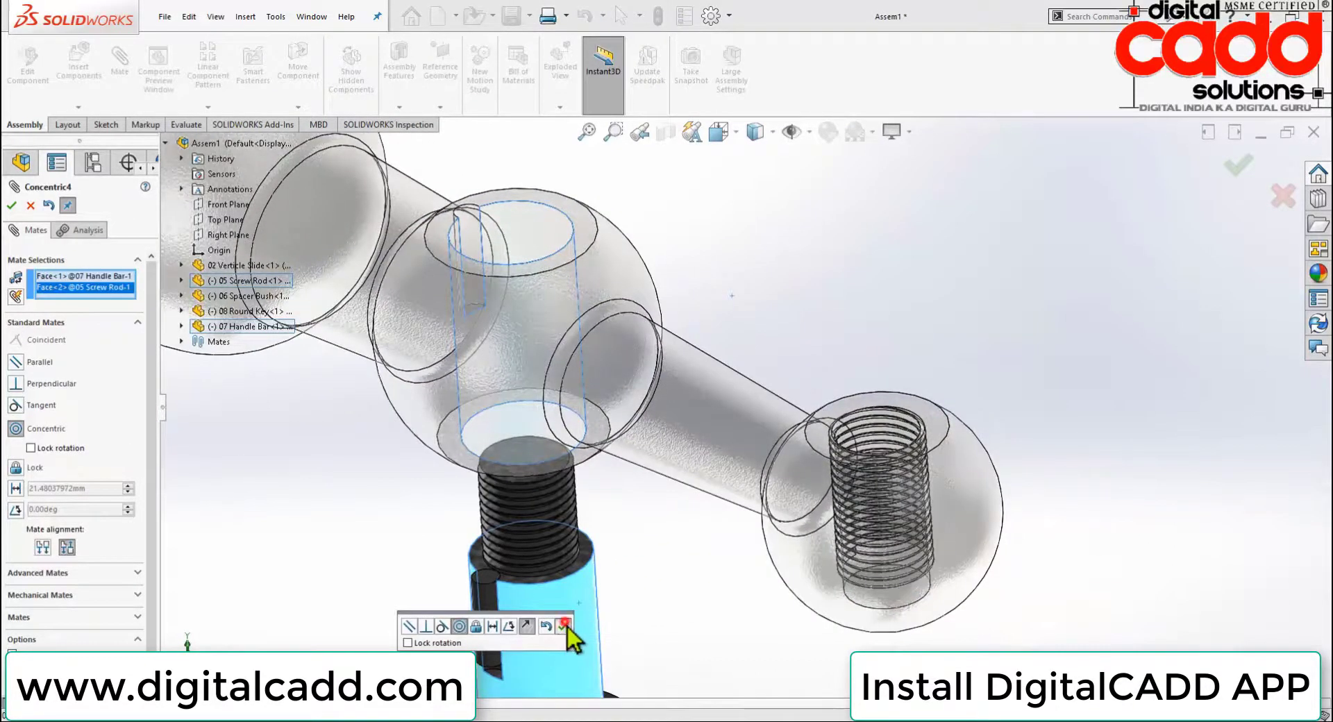
pyautogui.click(564, 627)
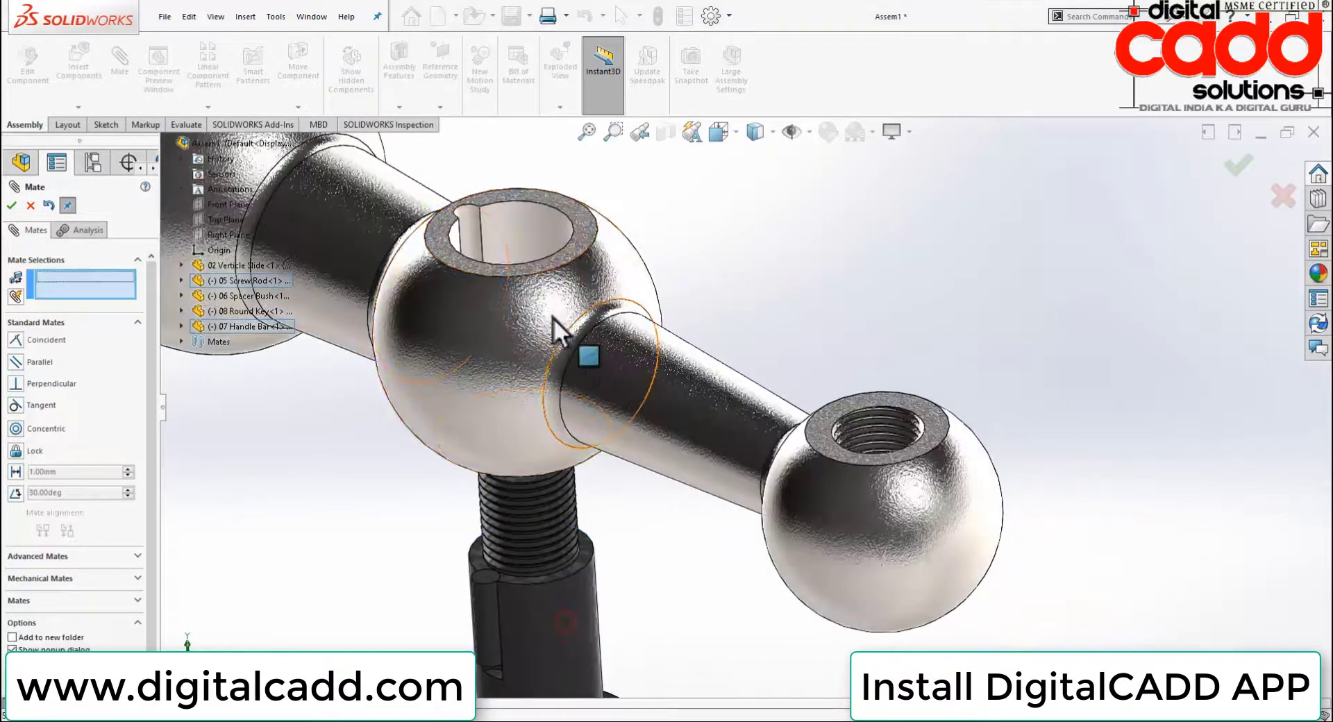
pyautogui.click(467, 229)
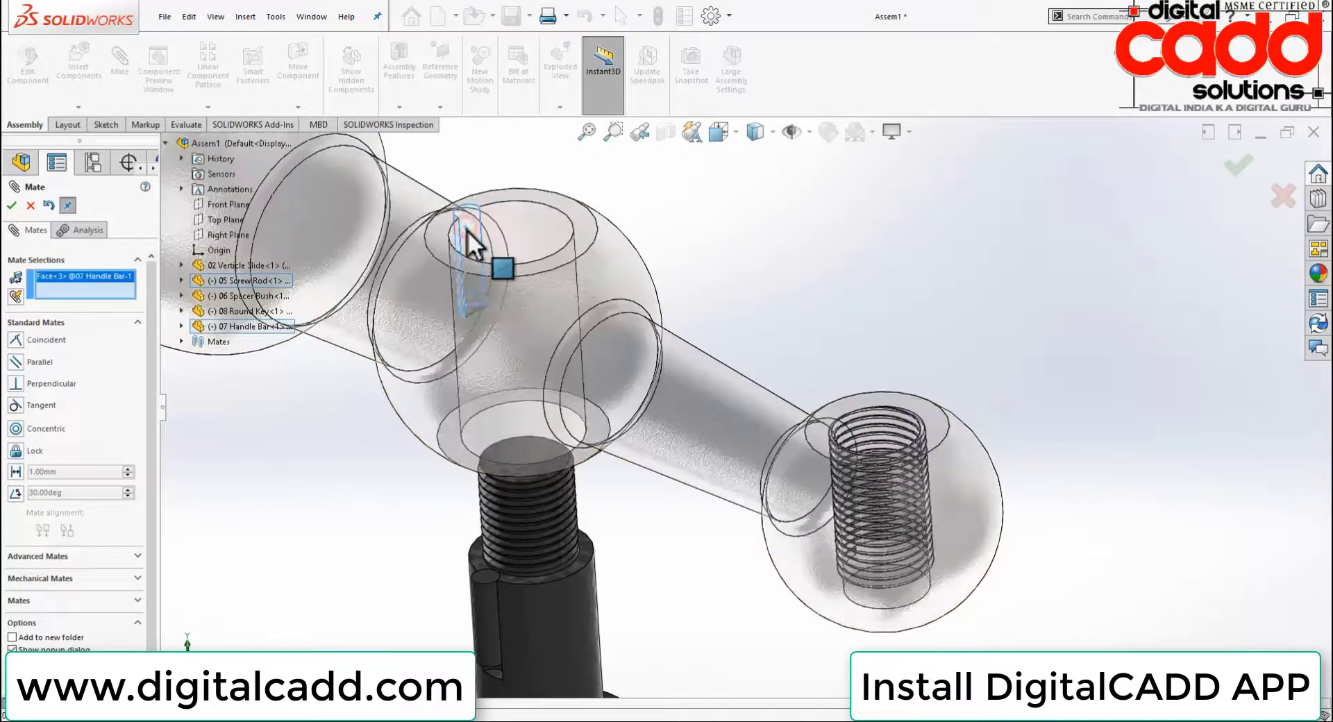
pyautogui.click(486, 618)
pyautogui.click(468, 639)
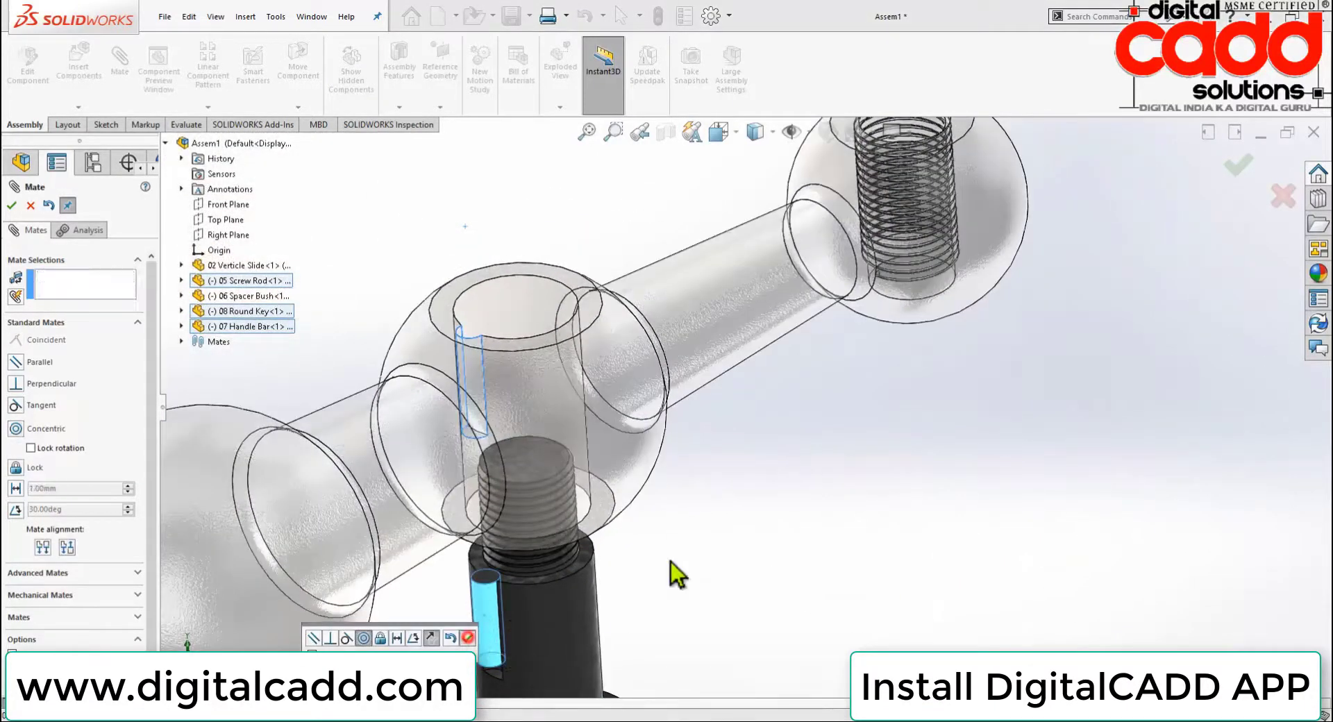
# View the handle from the side and compare it with the tool head reference drawing
pyautogui.moveTo(744, 475); pyautogui.dragTo(708, 443, button='middle')
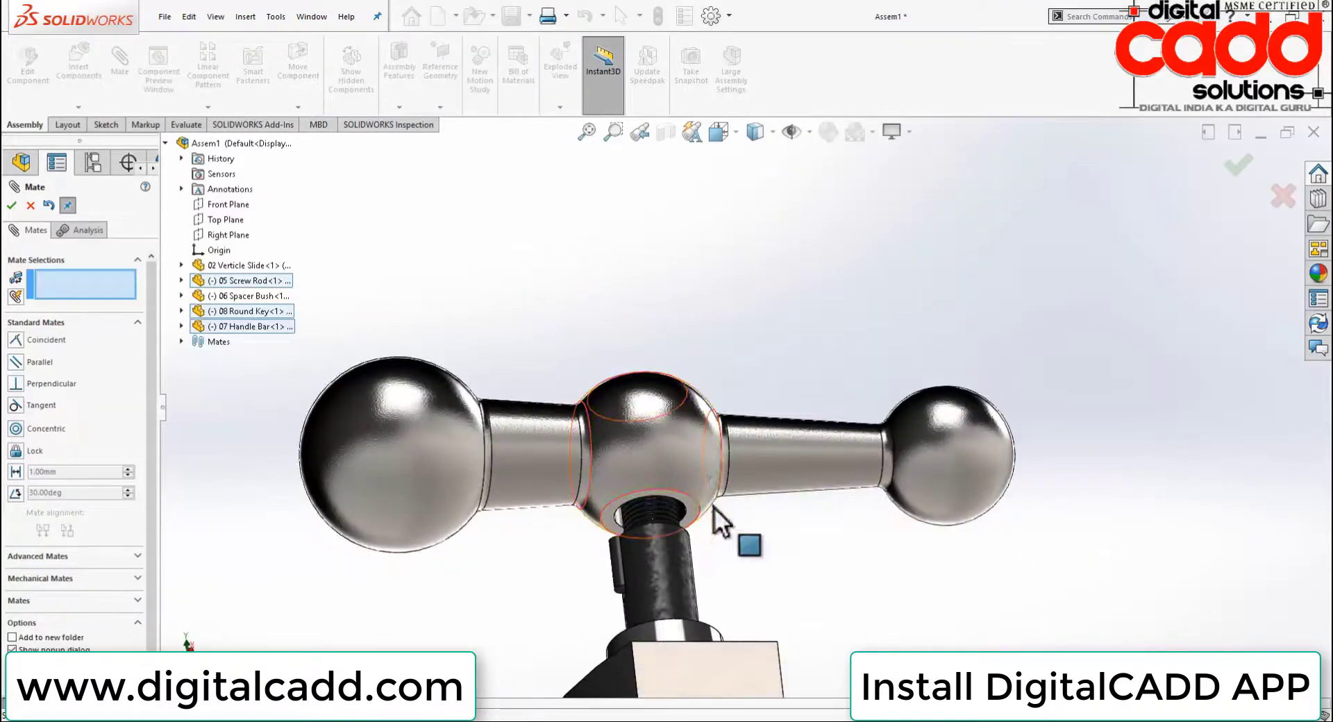
pyautogui.hotkey('alt', 'Tab')
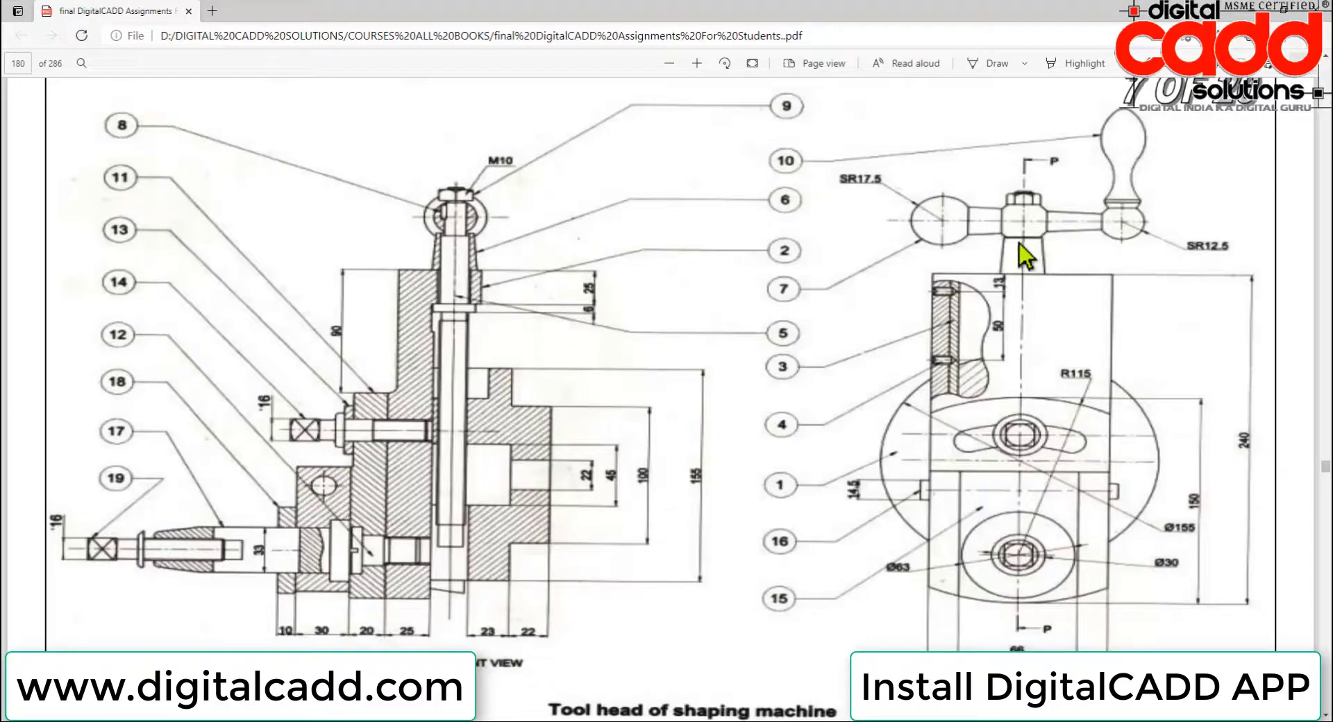
pyautogui.hotkey('alt', 'Tab')
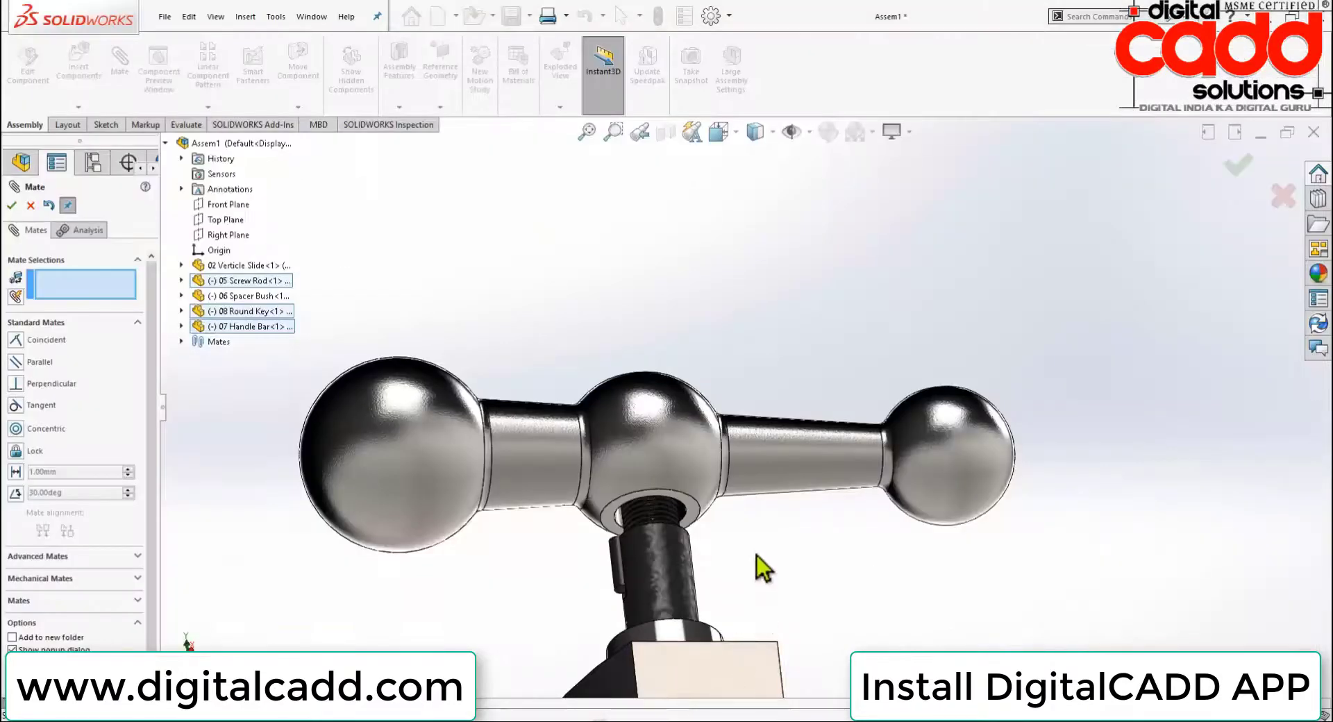
# Make the handle bar's hub face coincident with the spacer bush face
pyautogui.moveTo(759, 565); pyautogui.dragTo(681, 519, button='middle')
pyautogui.click(681, 503)
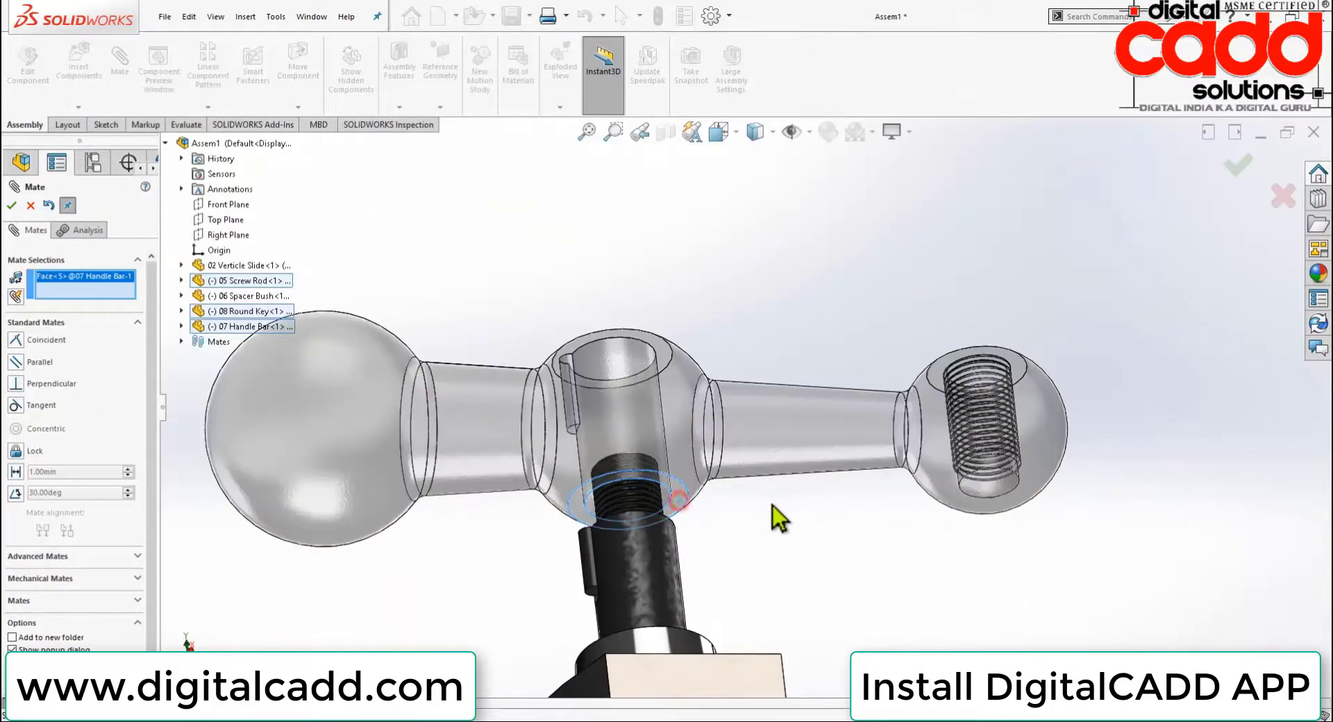
pyautogui.moveTo(773, 506)
pyautogui.mouseDown(button='middle')
pyautogui.moveTo(780, 610)
pyautogui.moveTo(714, 261)
pyautogui.mouseUp(button='middle')
pyautogui.scroll(-3, 714, 261)
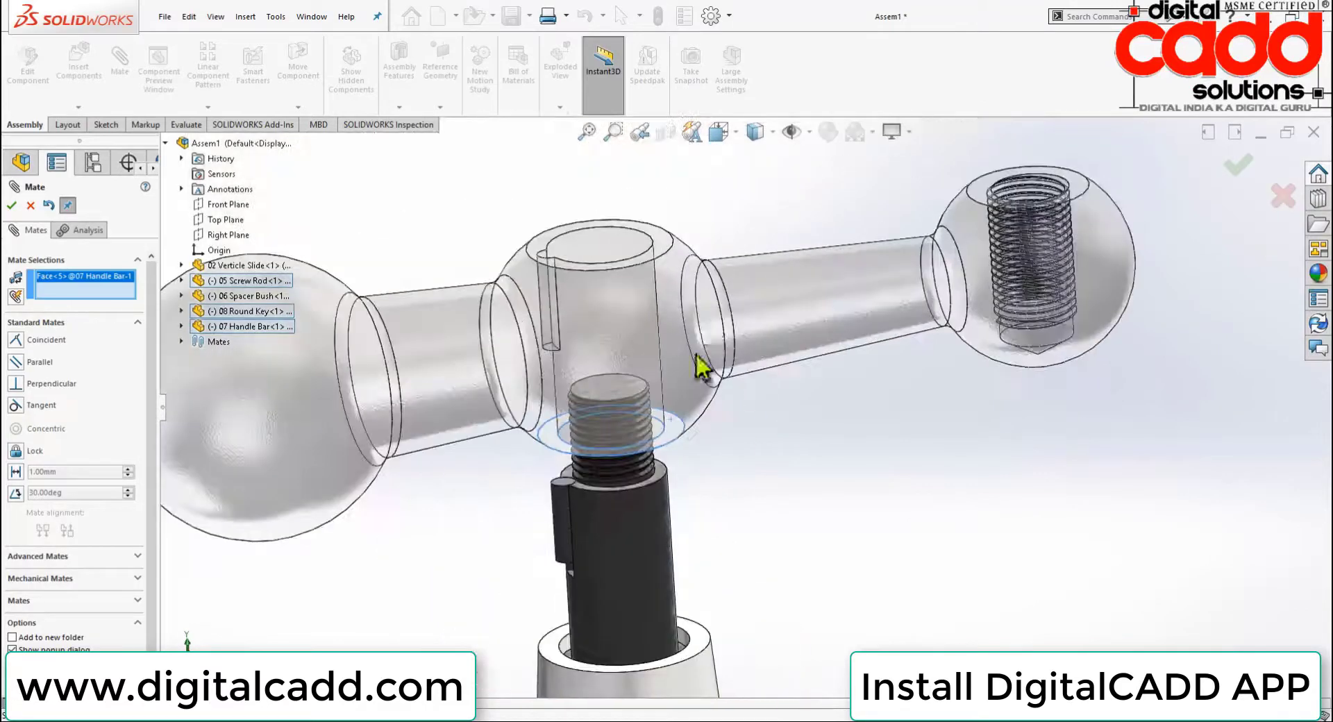
pyautogui.scroll(-3, 699, 363)
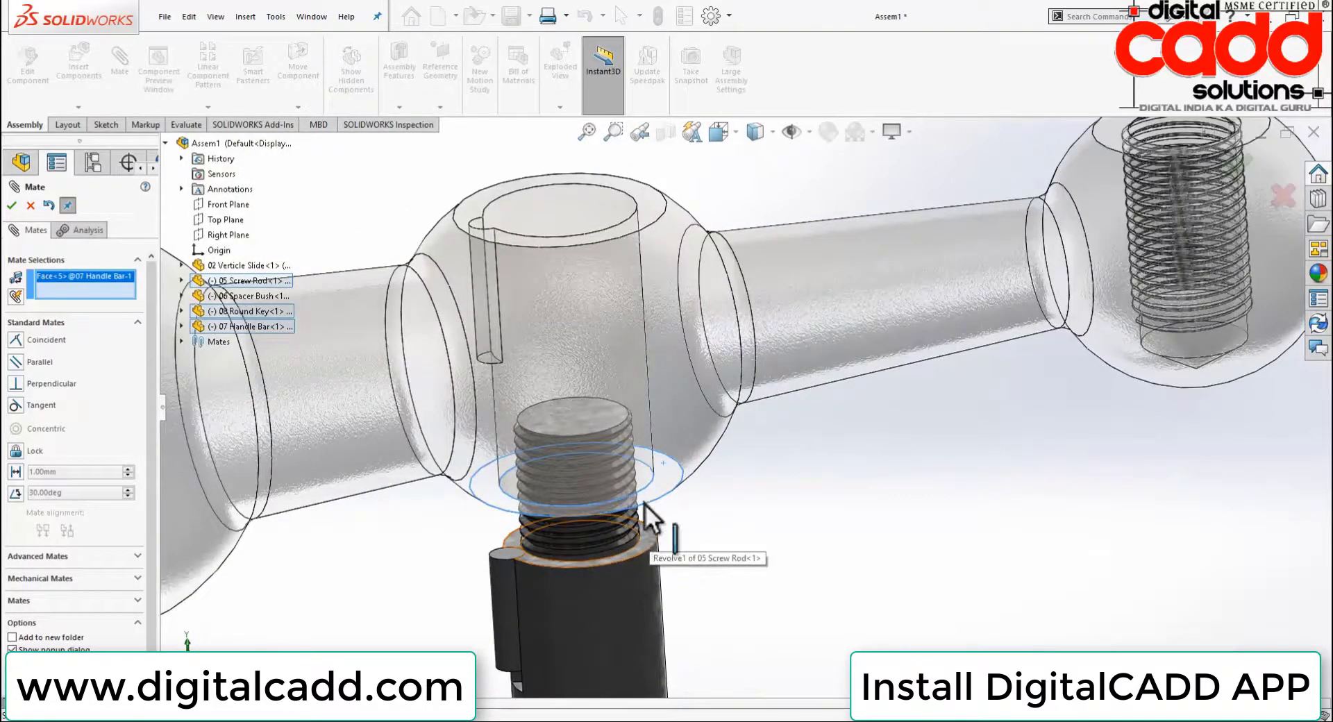
pyautogui.scroll(3, 644, 502)
pyautogui.click(722, 628)
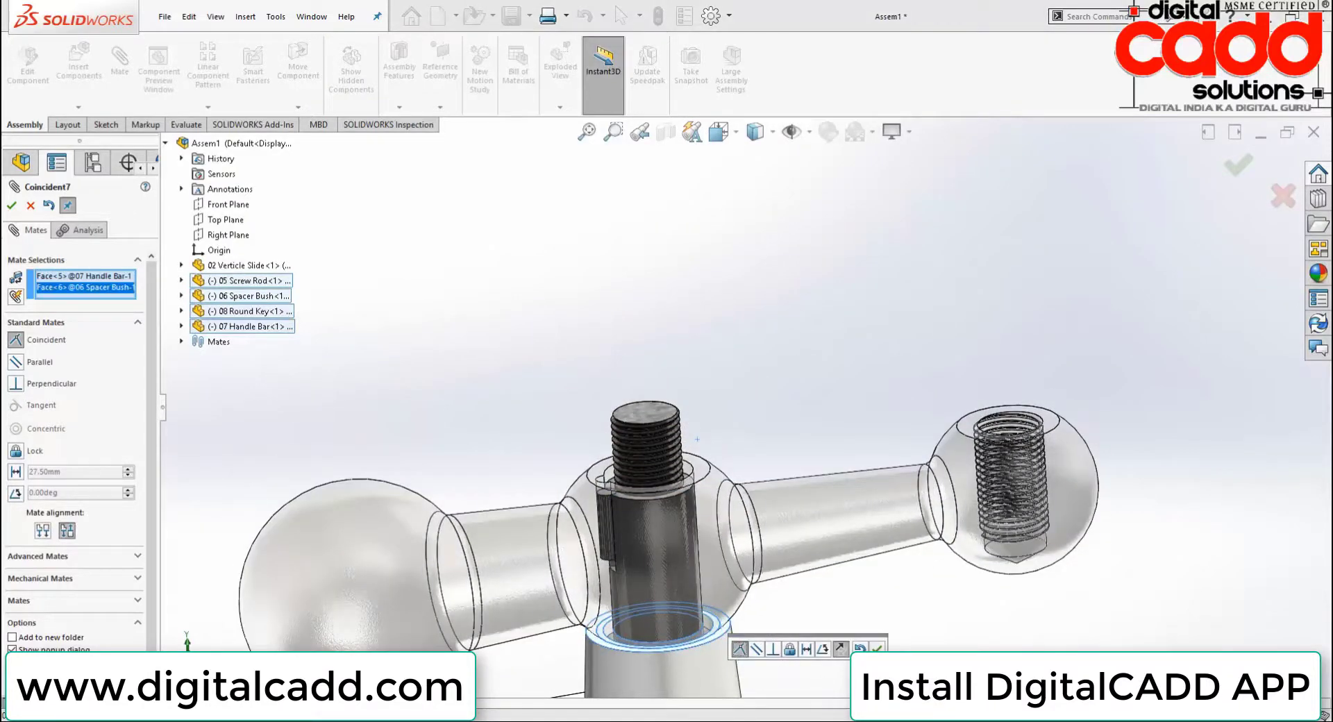
pyautogui.click(878, 648)
# Orbit and zoom around the handle and rod to inspect the seated hub
pyautogui.moveTo(893, 633); pyautogui.dragTo(823, 527, button='middle')
pyautogui.scroll(-3, 876, 619)
pyautogui.scroll(-3, 823, 528)
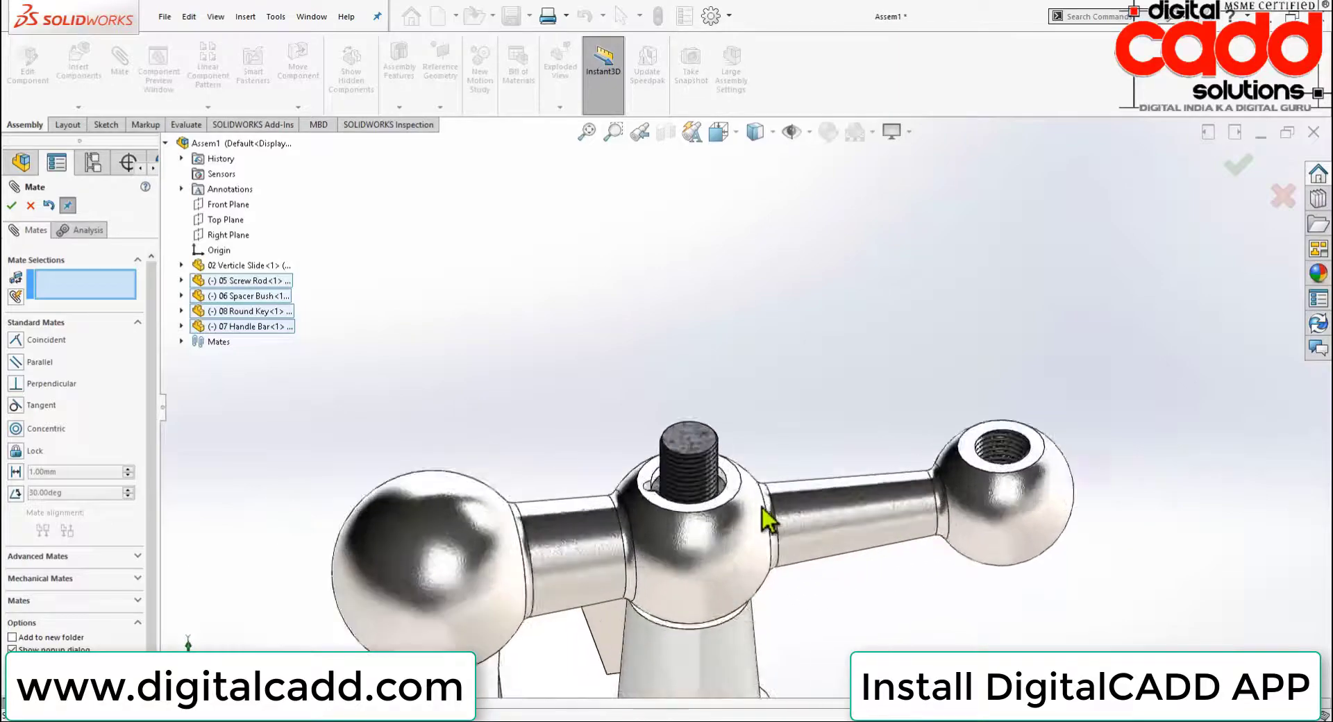
pyautogui.scroll(-3, 796, 477)
pyautogui.scroll(3, 792, 486)
pyautogui.scroll(-3, 781, 500)
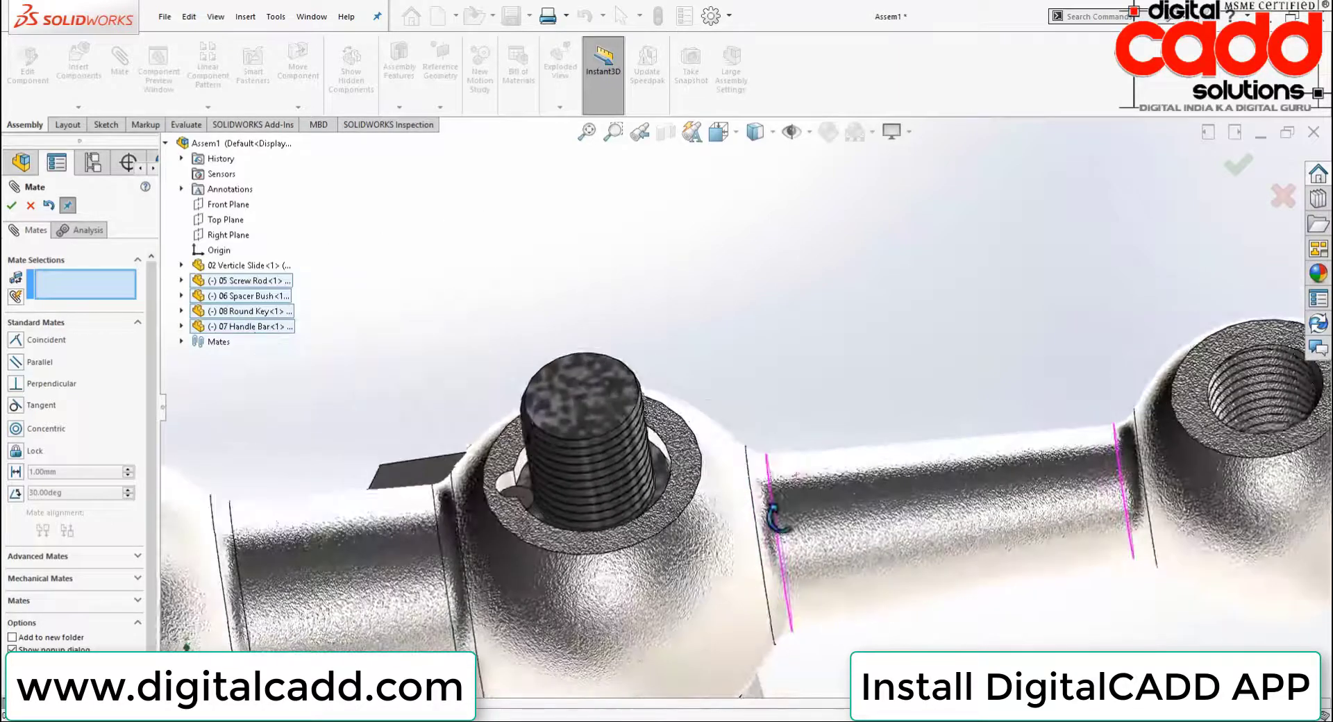
pyautogui.scroll(-2, 778, 486)
pyautogui.moveTo(776, 489); pyautogui.dragTo(756, 539, button='middle')
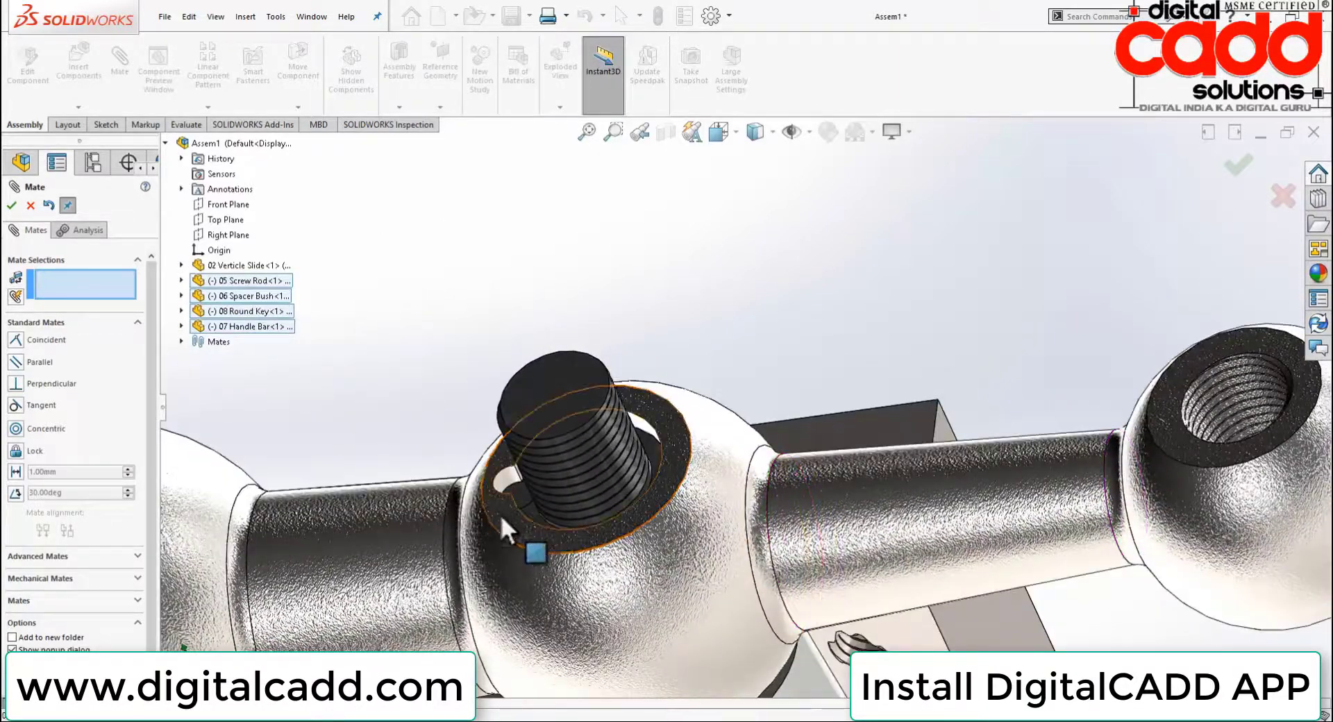
pyautogui.scroll(3, 512, 526)
pyautogui.moveTo(512, 527)
pyautogui.mouseDown(button='middle')
pyautogui.moveTo(848, 465)
pyautogui.moveTo(883, 260)
pyautogui.mouseUp(button='middle')
pyautogui.scroll(-3, 883, 260)
# Compare the assembly with the reference drawing, then exit the mate tool
pyautogui.click(583, 718)
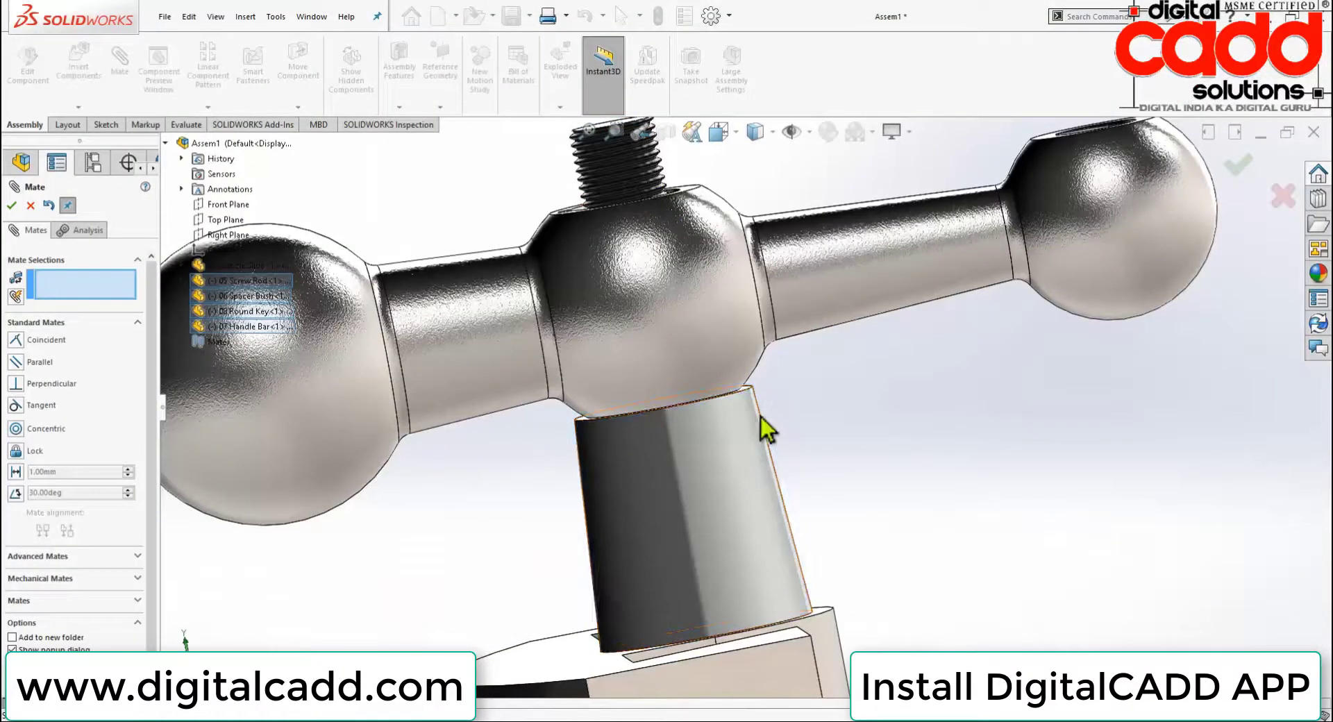
pyautogui.moveTo(767, 431); pyautogui.dragTo(685, 521, button='middle')
pyautogui.scroll(-3, 472, 274)
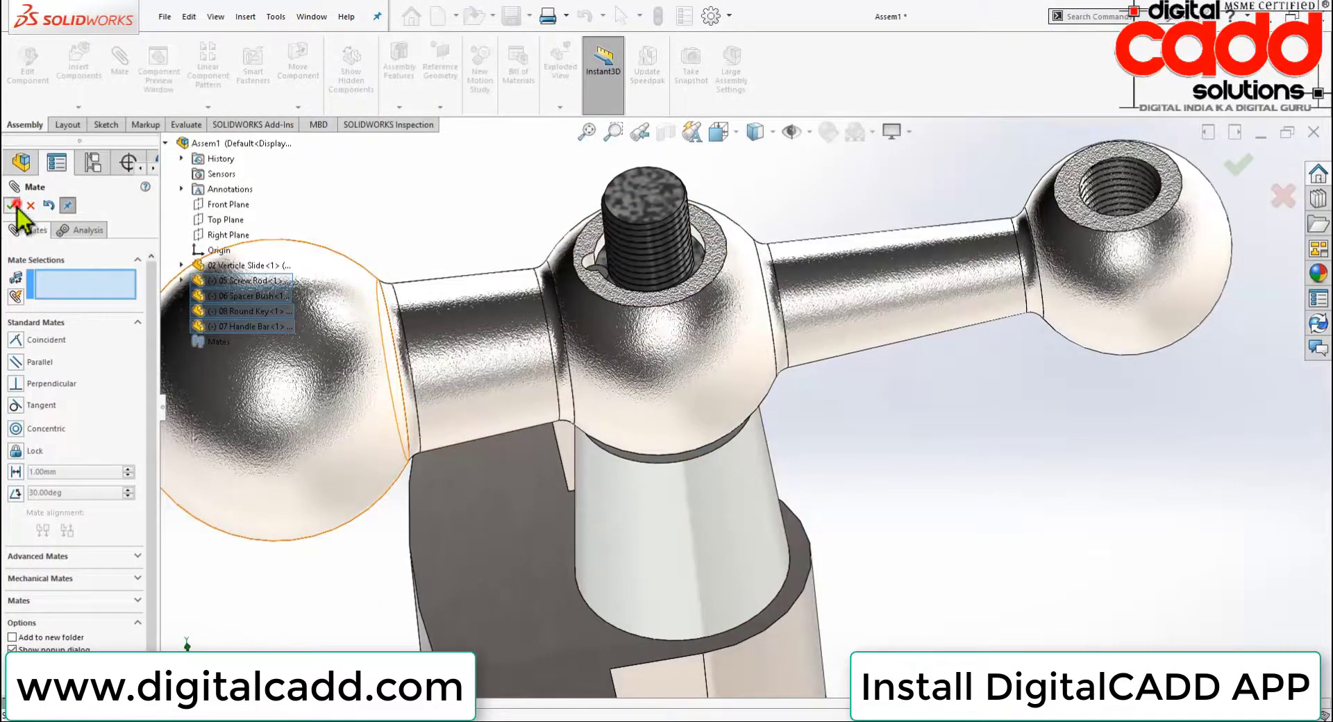
pyautogui.press('Escape')
pyautogui.moveTo(660, 348)
pyautogui.mouseDown(button='middle')
pyautogui.moveTo(738, 321)
pyautogui.moveTo(690, 259)
pyautogui.moveTo(727, 206)
pyautogui.moveTo(738, 268)
pyautogui.mouseUp(button='middle')
pyautogui.scroll(-2, 739, 268)
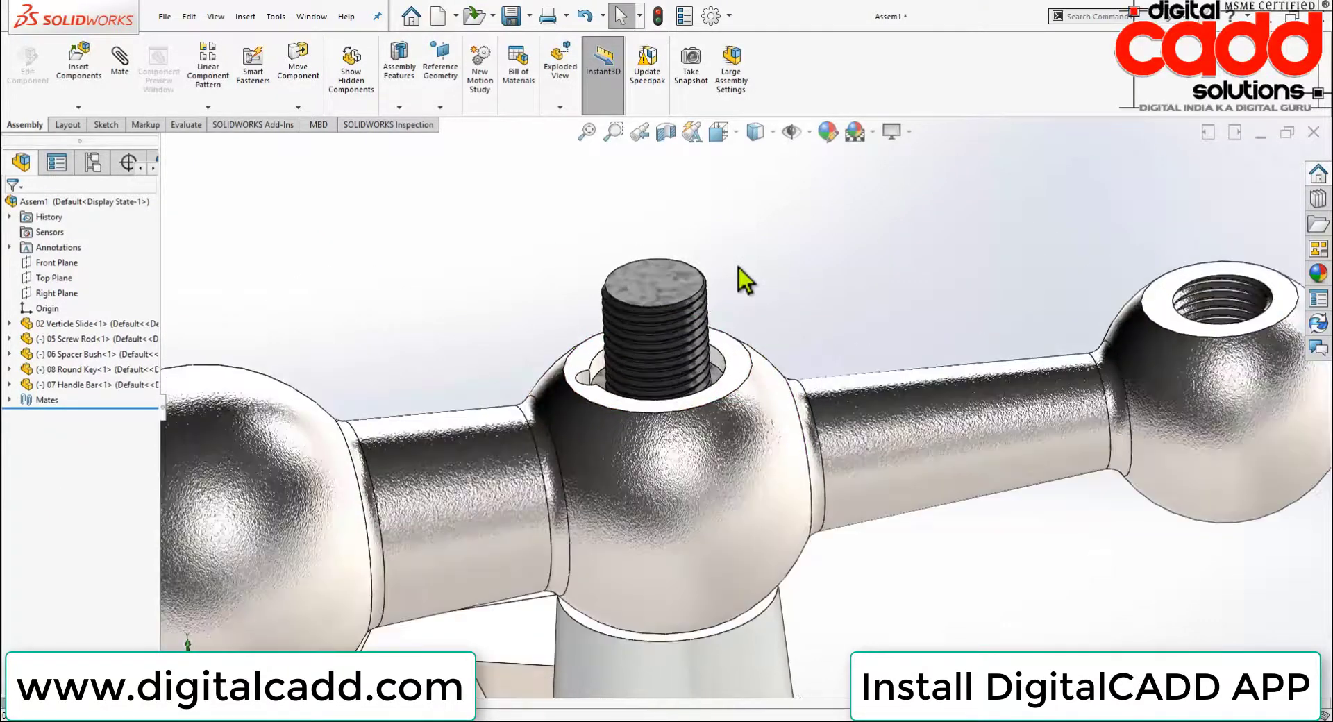
# Insert the 09 Nut M10 part and place it above the screw rod
pyautogui.click(80, 68)
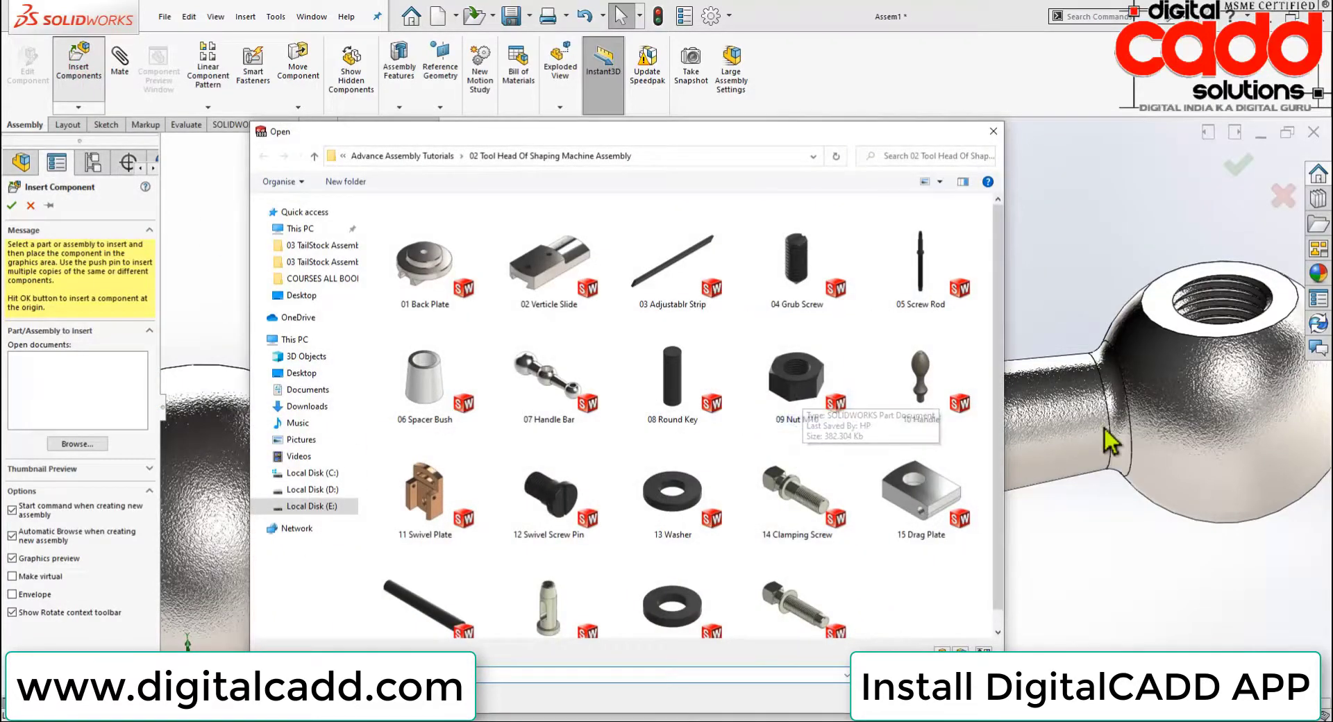
pyautogui.doubleClick(800, 378)
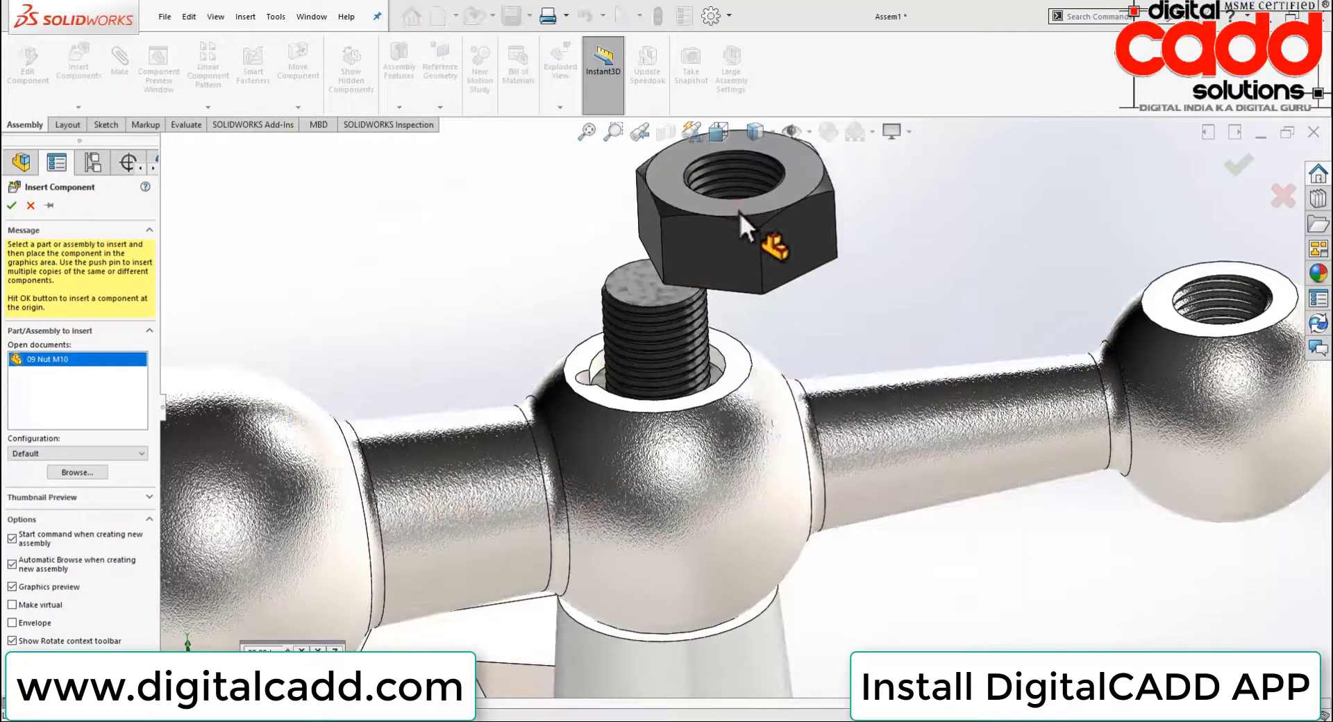
pyautogui.click(789, 272)
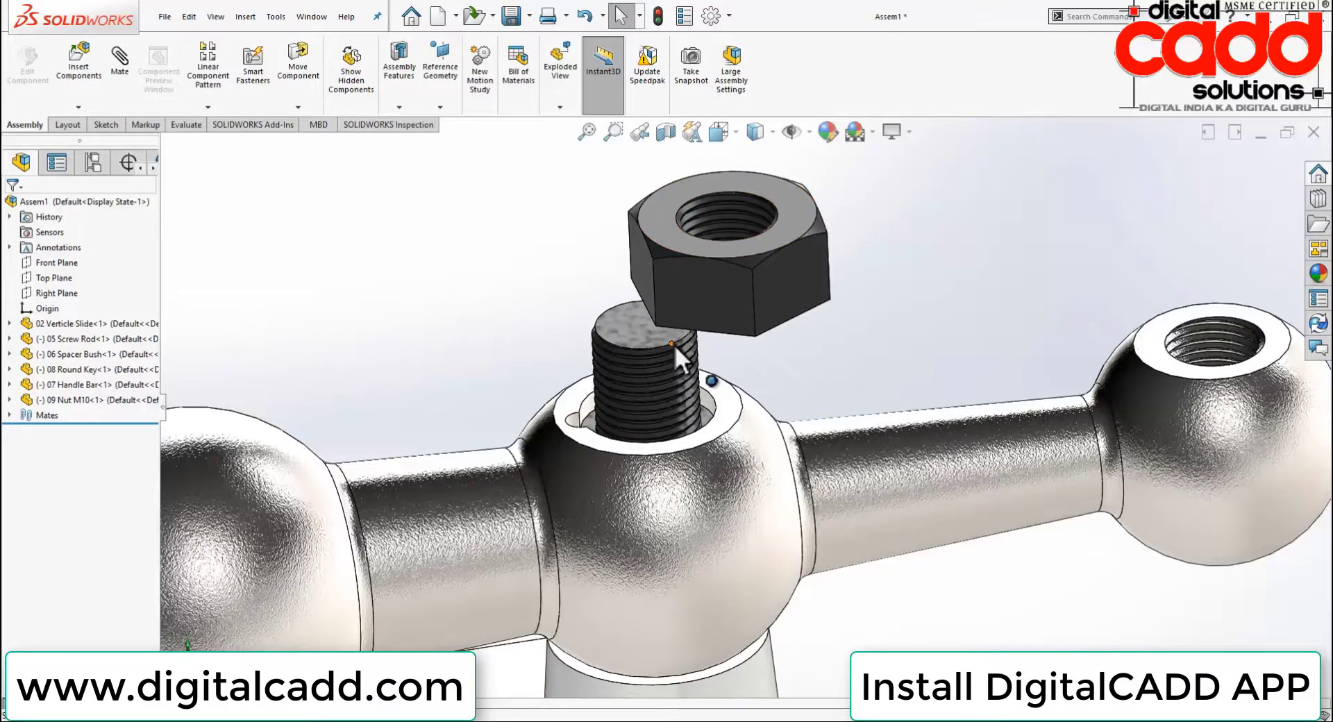
pyautogui.click(118, 69)
pyautogui.press('Escape')
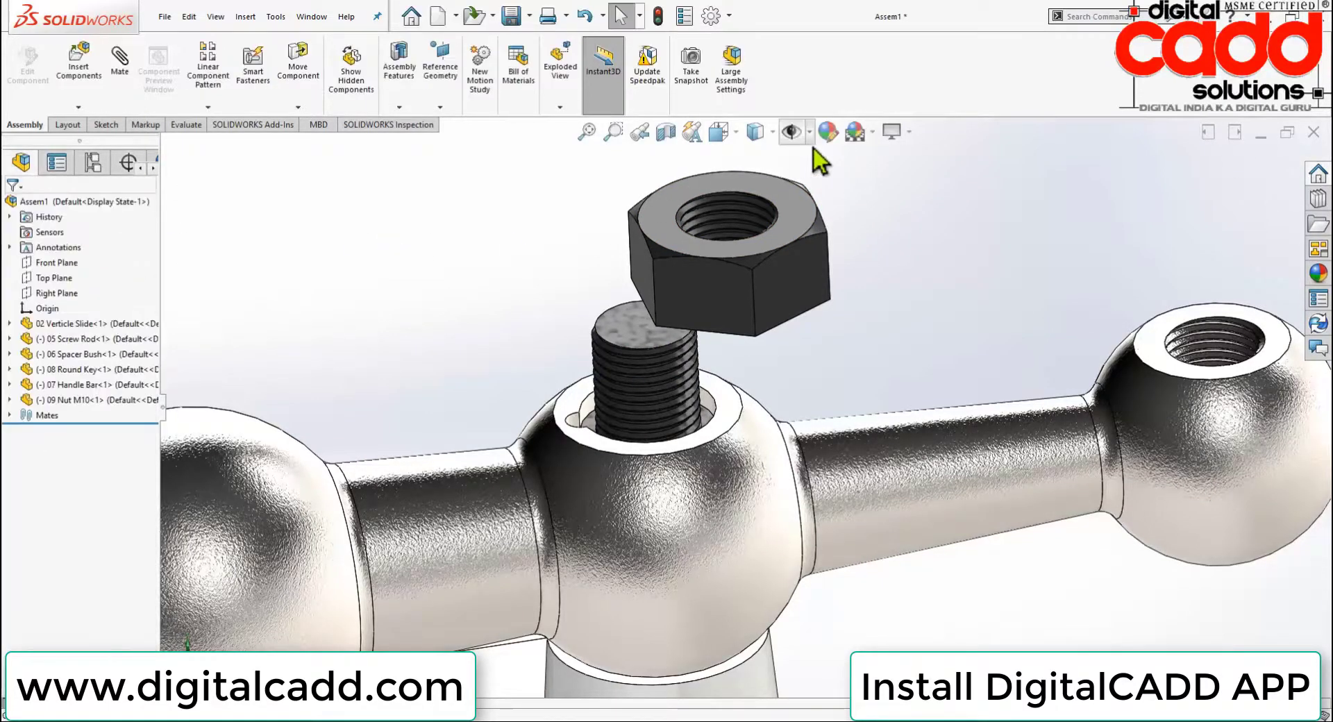
# Turn on display of temporary axes
pyautogui.click(811, 141)
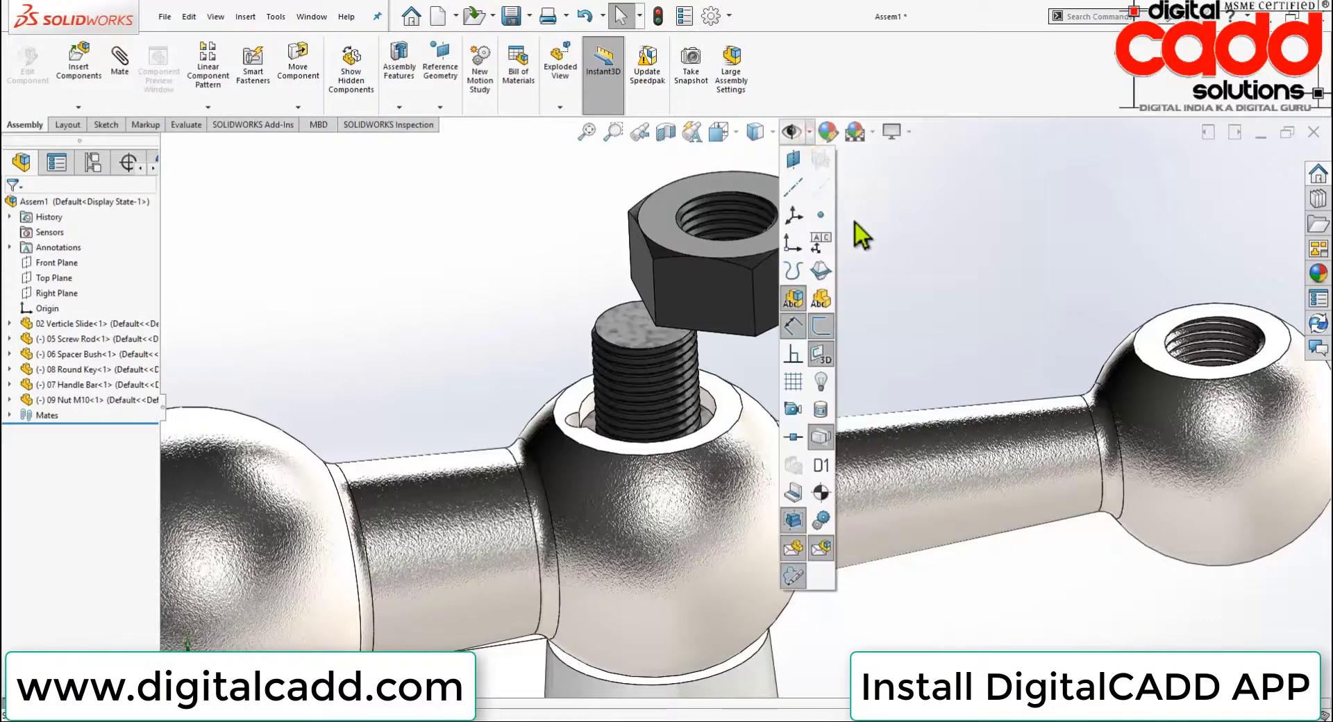
pyautogui.click(822, 189)
pyautogui.click(937, 204)
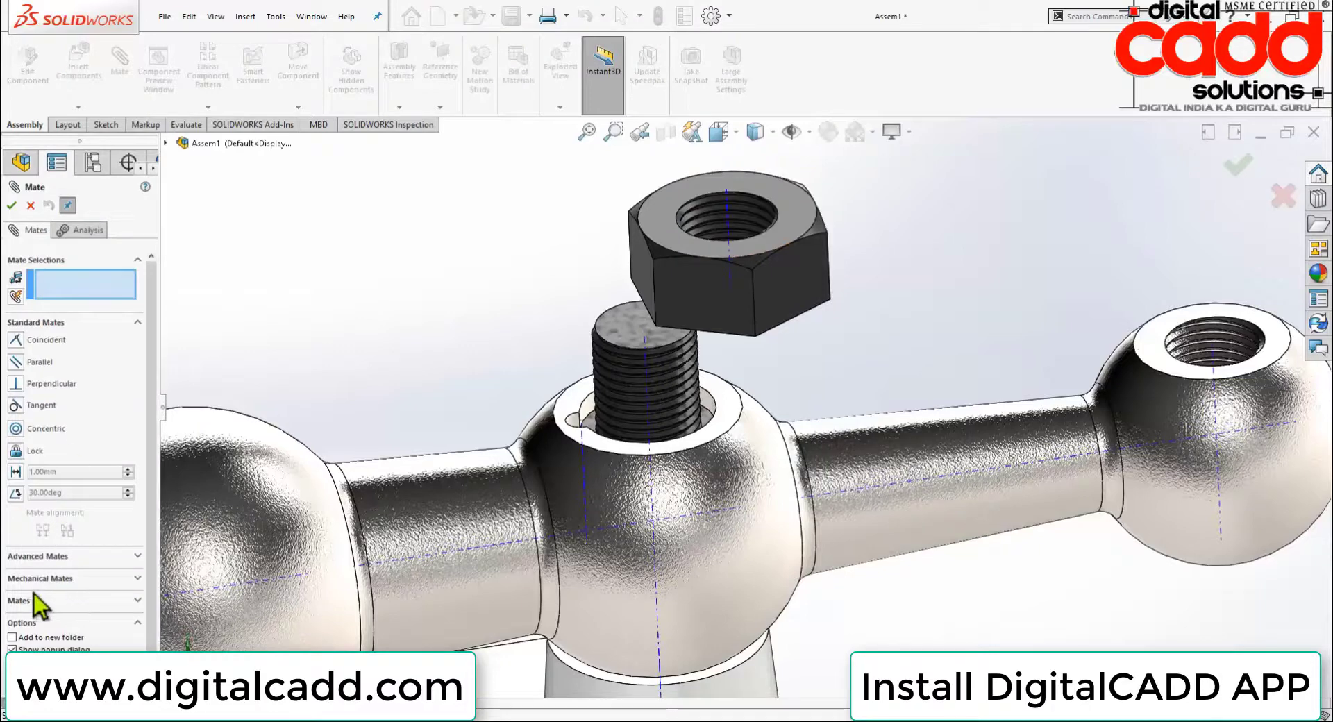
# Add a screw mate between the nut's axis and the screw rod's axis
pyautogui.click(25, 576)
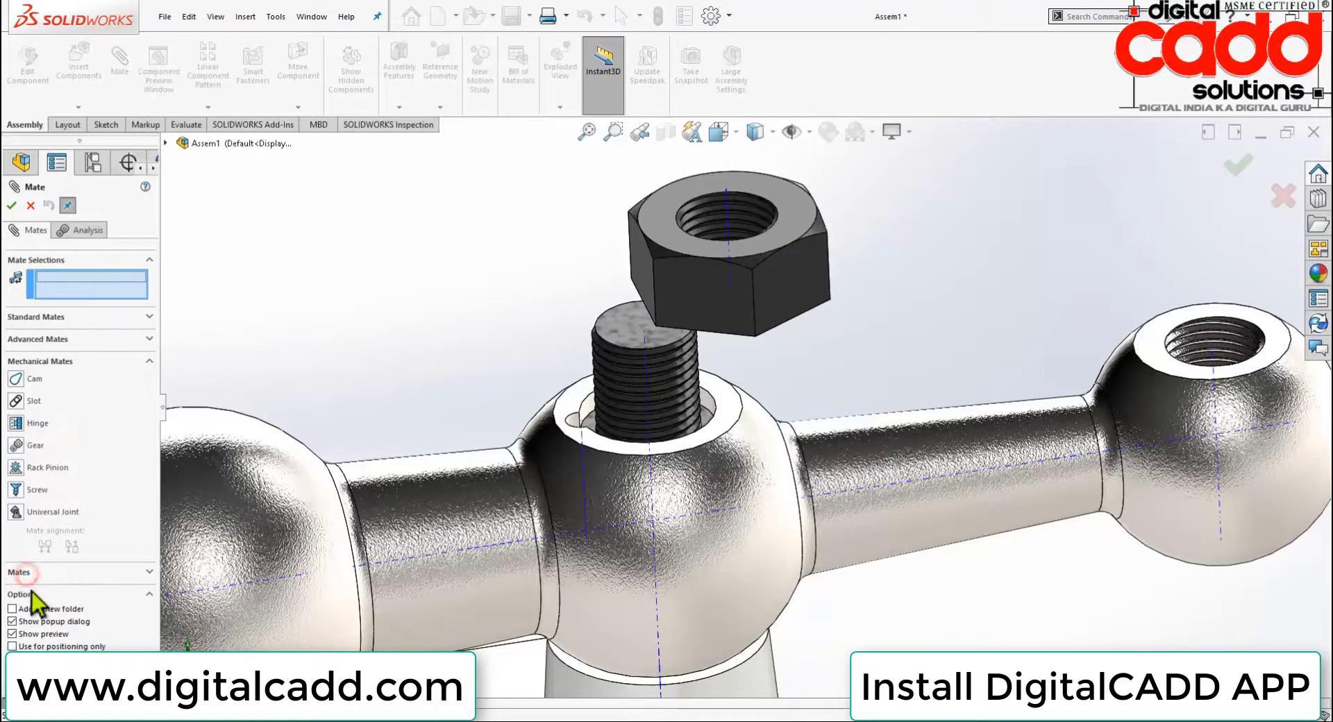
pyautogui.click(17, 492)
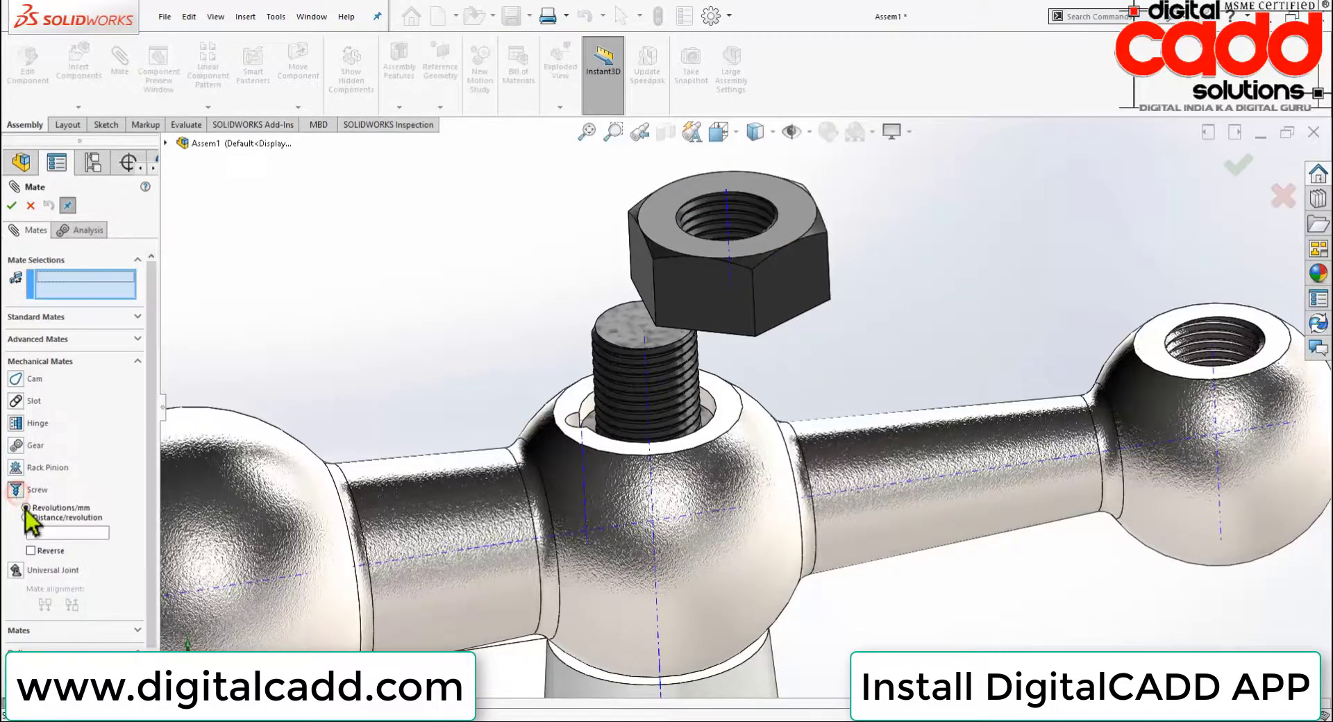
pyautogui.click(730, 235)
pyautogui.click(647, 371)
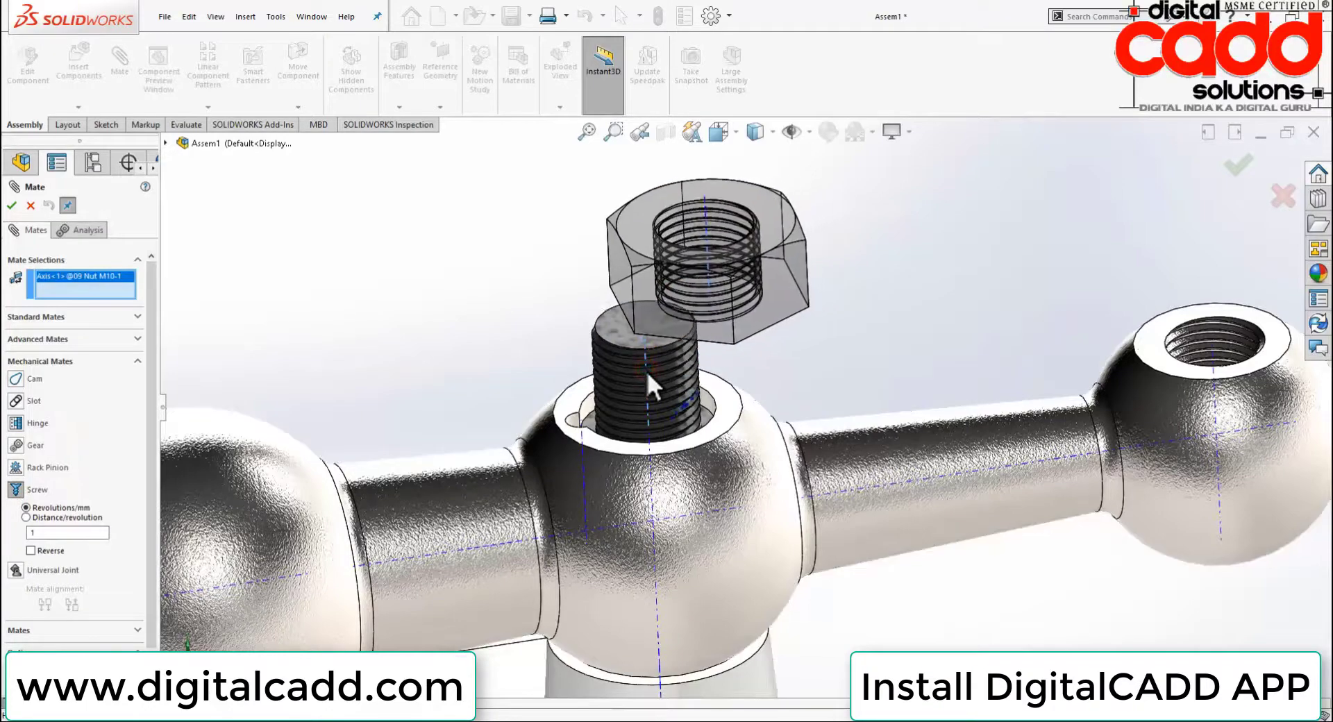
pyautogui.moveTo(803, 311)
pyautogui.mouseDown(button='middle')
pyautogui.moveTo(805, 241)
pyautogui.moveTo(800, 281)
pyautogui.mouseUp(button='middle')
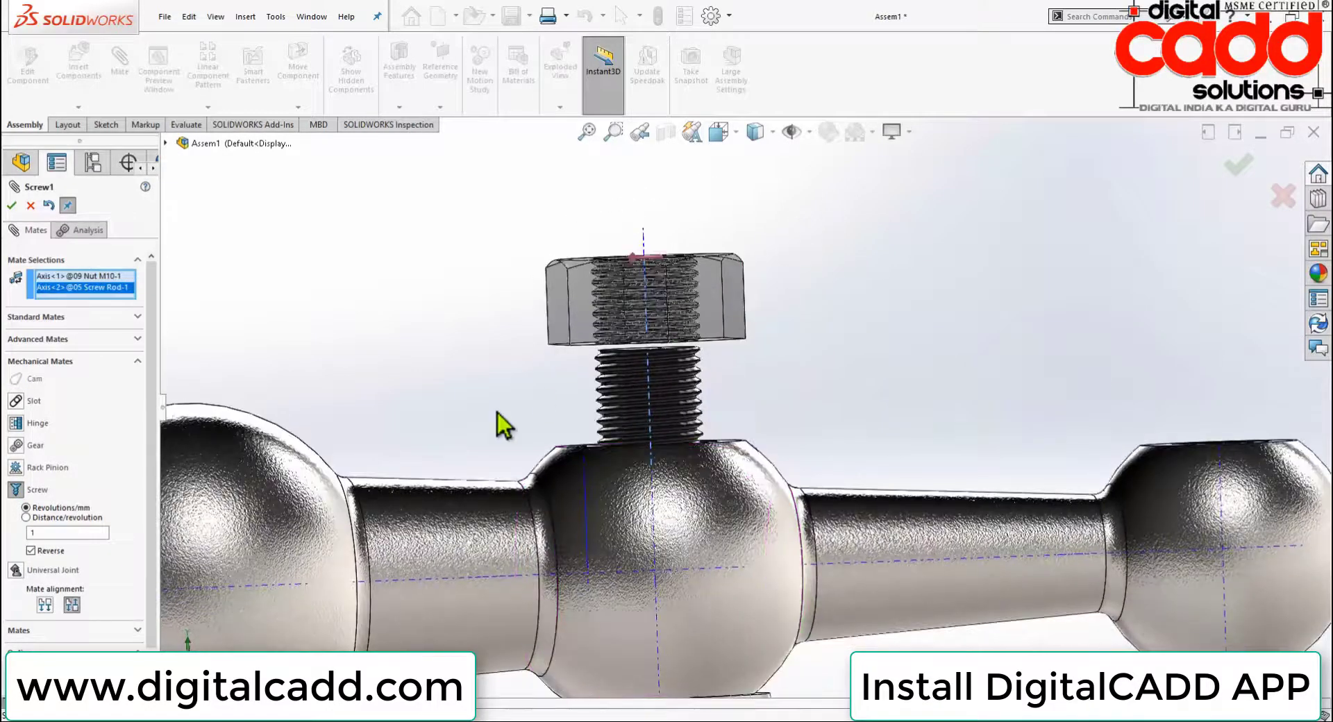
pyautogui.scroll(-2, 739, 340)
pyautogui.scroll(-2, 742, 347)
pyautogui.click(10, 205)
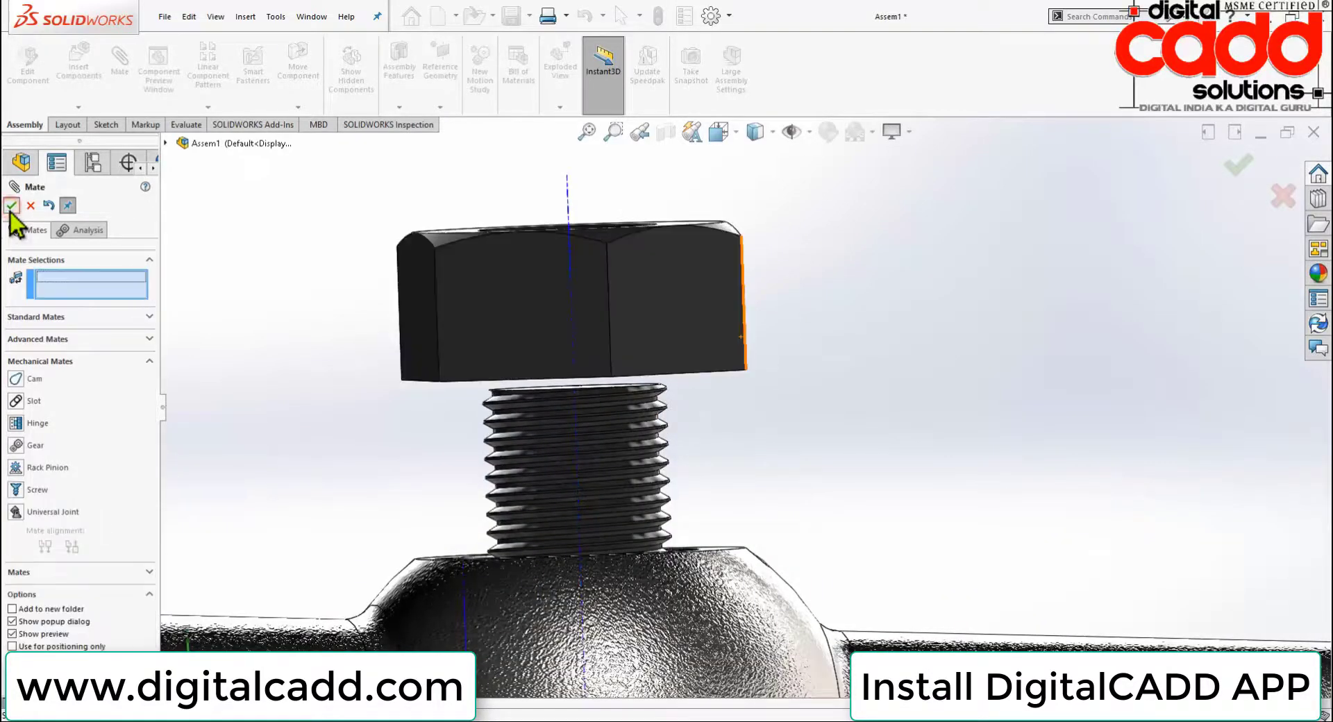
# Slide the nut along the rod and spin the handle bar to test the screw mate
pyautogui.click(11, 206)
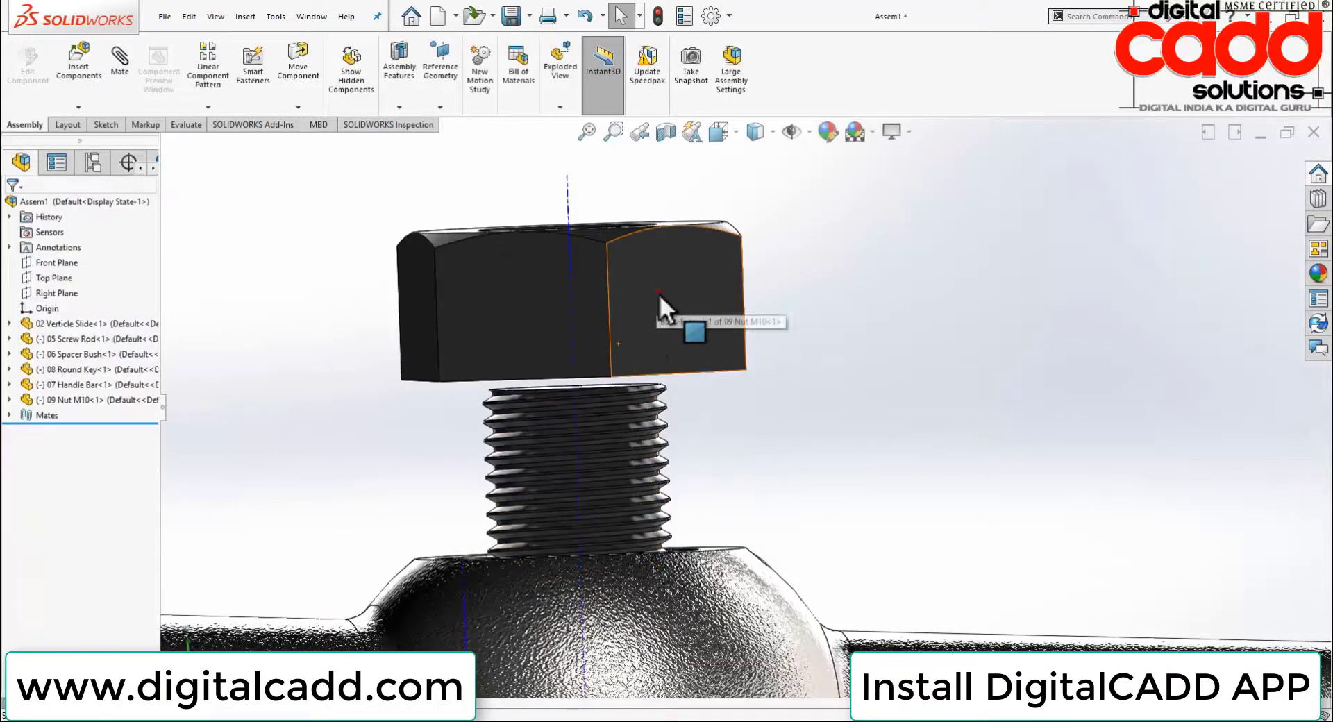
pyautogui.moveTo(660, 294); pyautogui.dragTo(648, 302)
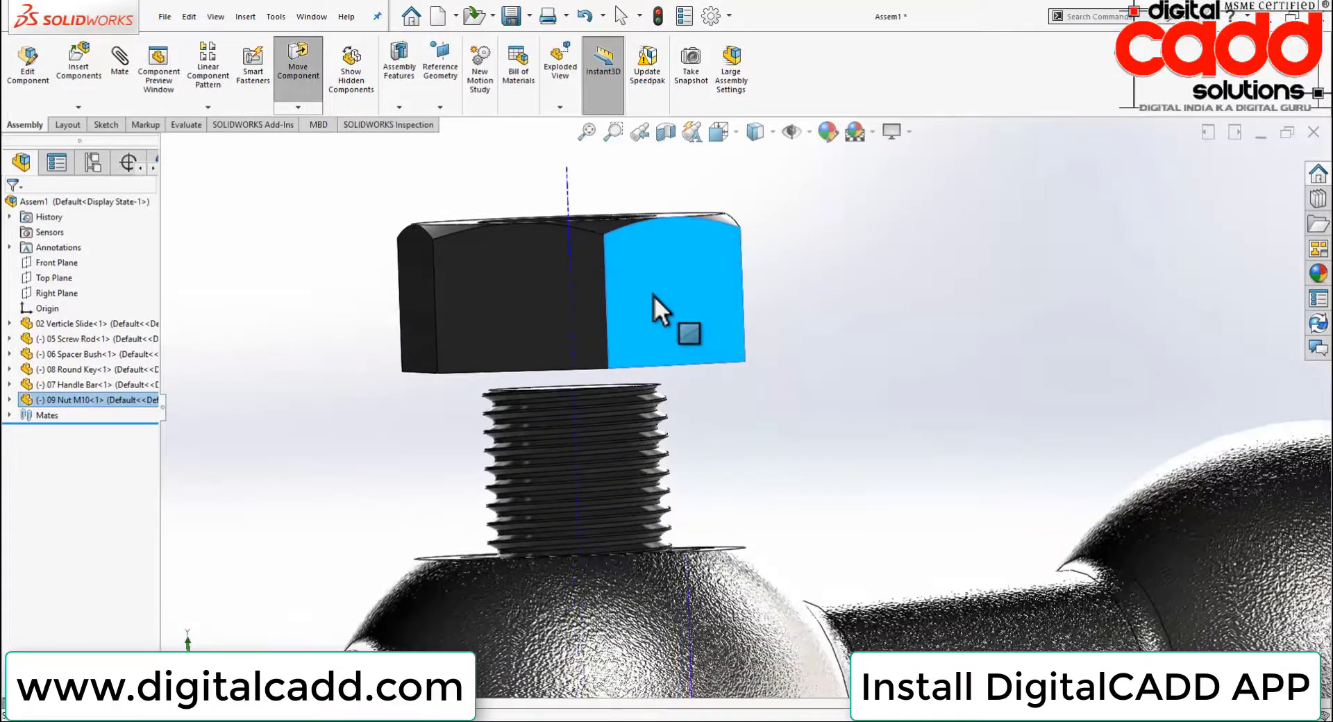
pyautogui.scroll(2, 649, 302)
pyautogui.scroll(3, 644, 315)
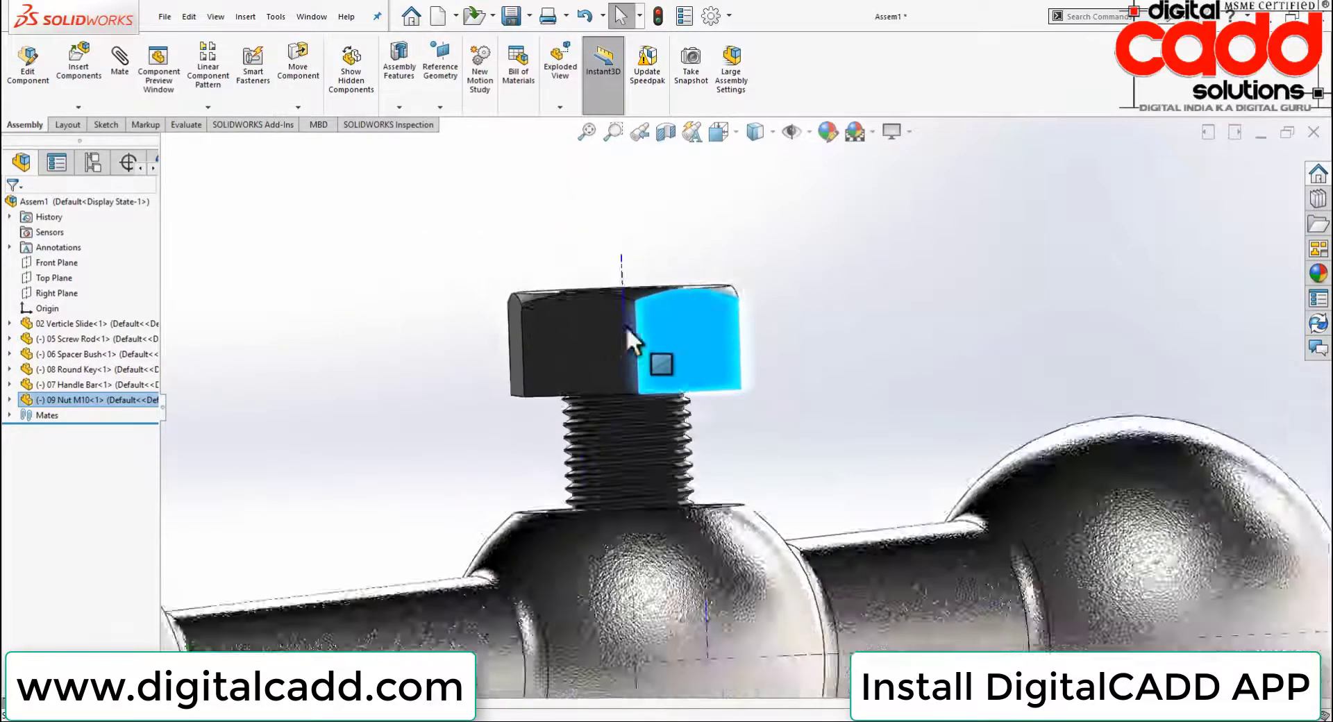
pyautogui.scroll(3, 687, 354)
pyautogui.moveTo(739, 460)
pyautogui.mouseDown(button='middle')
pyautogui.moveTo(785, 497)
pyautogui.moveTo(767, 543)
pyautogui.moveTo(822, 473)
pyautogui.mouseUp(button='middle')
pyautogui.click(771, 532)
pyautogui.moveTo(758, 390)
pyautogui.mouseDown()
pyautogui.moveTo(730, 413)
pyautogui.moveTo(705, 347)
pyautogui.moveTo(727, 390)
pyautogui.moveTo(681, 390)
pyautogui.moveTo(735, 406)
pyautogui.moveTo(649, 422)
pyautogui.moveTo(685, 370)
pyautogui.moveTo(856, 294)
pyautogui.mouseUp()
pyautogui.press('Escape')
pyautogui.click(856, 293)
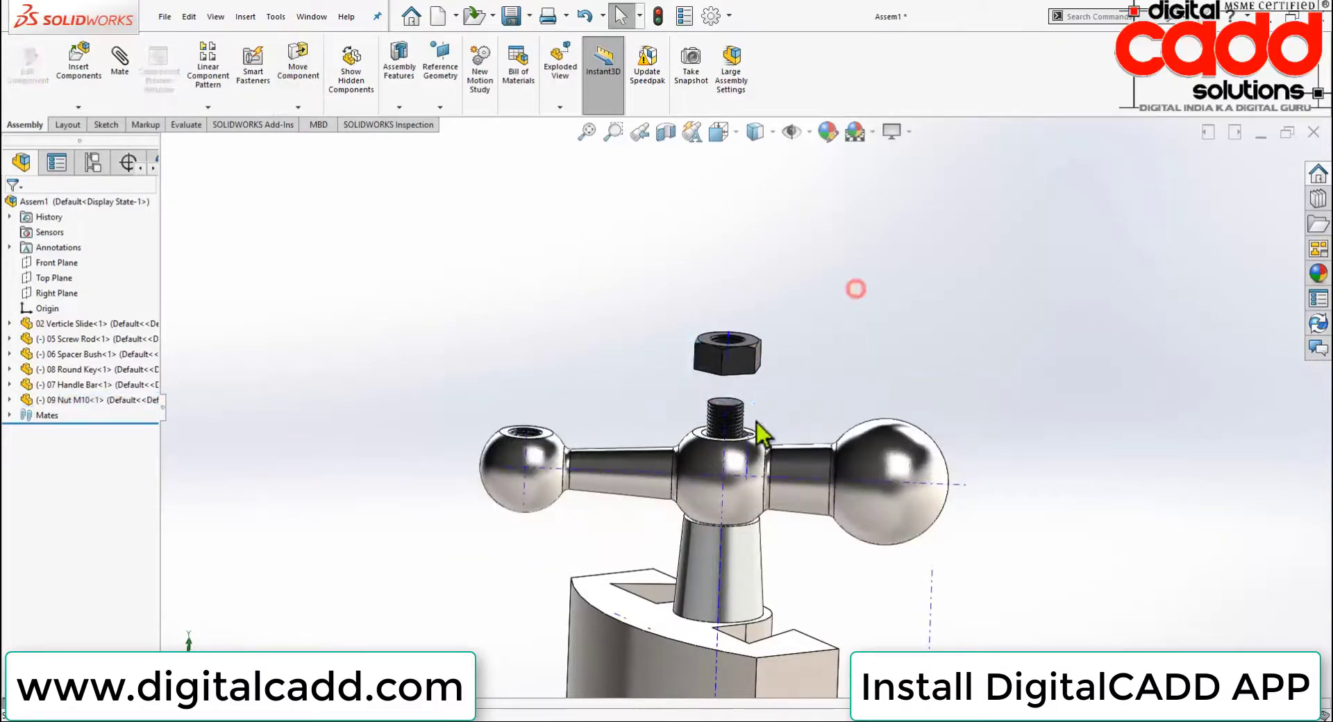
pyautogui.scroll(-3, 758, 427)
pyautogui.scroll(3, 724, 481)
pyautogui.moveTo(740, 483); pyautogui.dragTo(694, 259, button='middle')
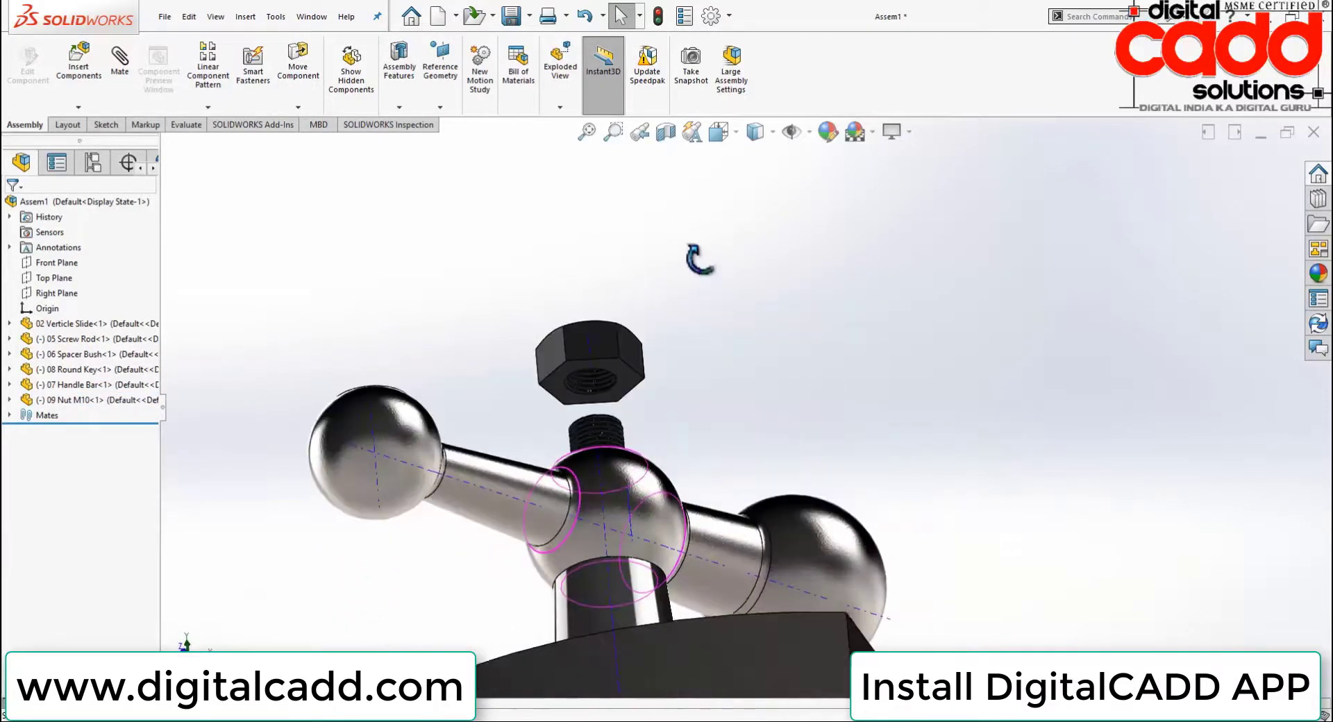
# Make the nut's bottom face coincident with the handle bar's top face
pyautogui.click(122, 61)
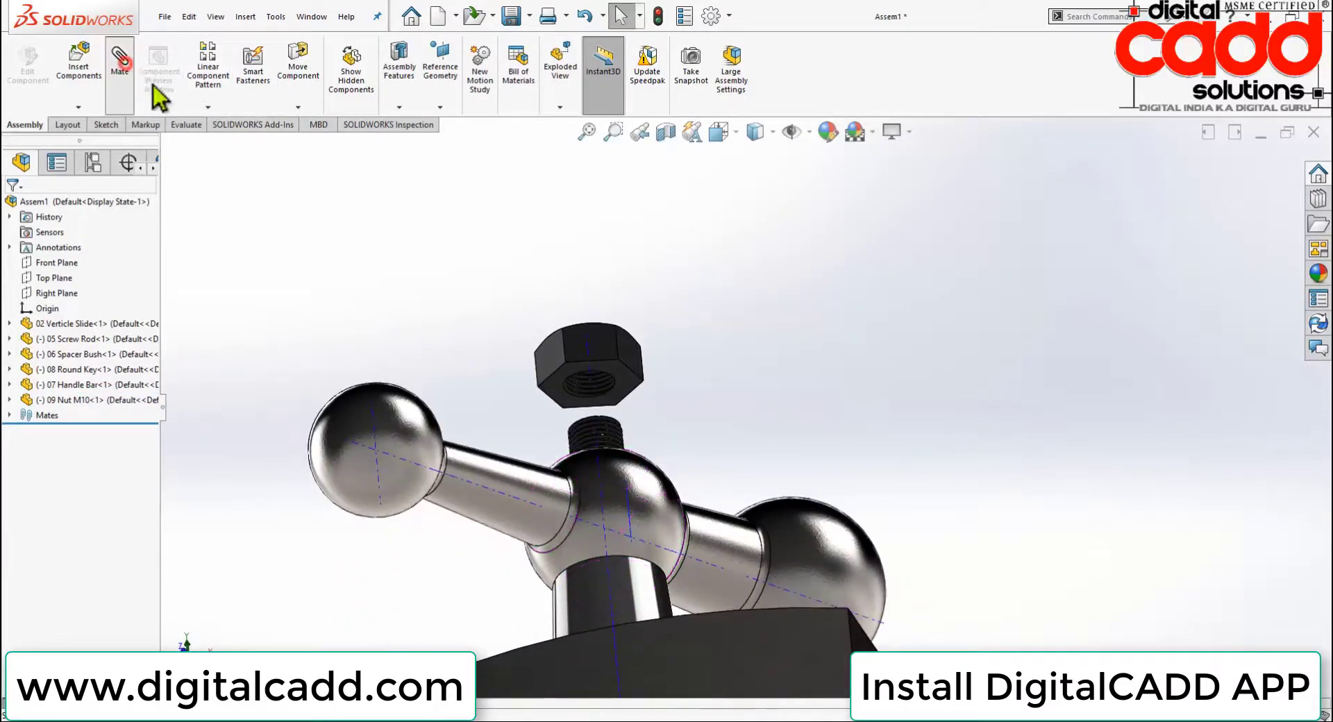
pyautogui.click(627, 382)
pyautogui.moveTo(704, 402); pyautogui.dragTo(666, 420, button='middle')
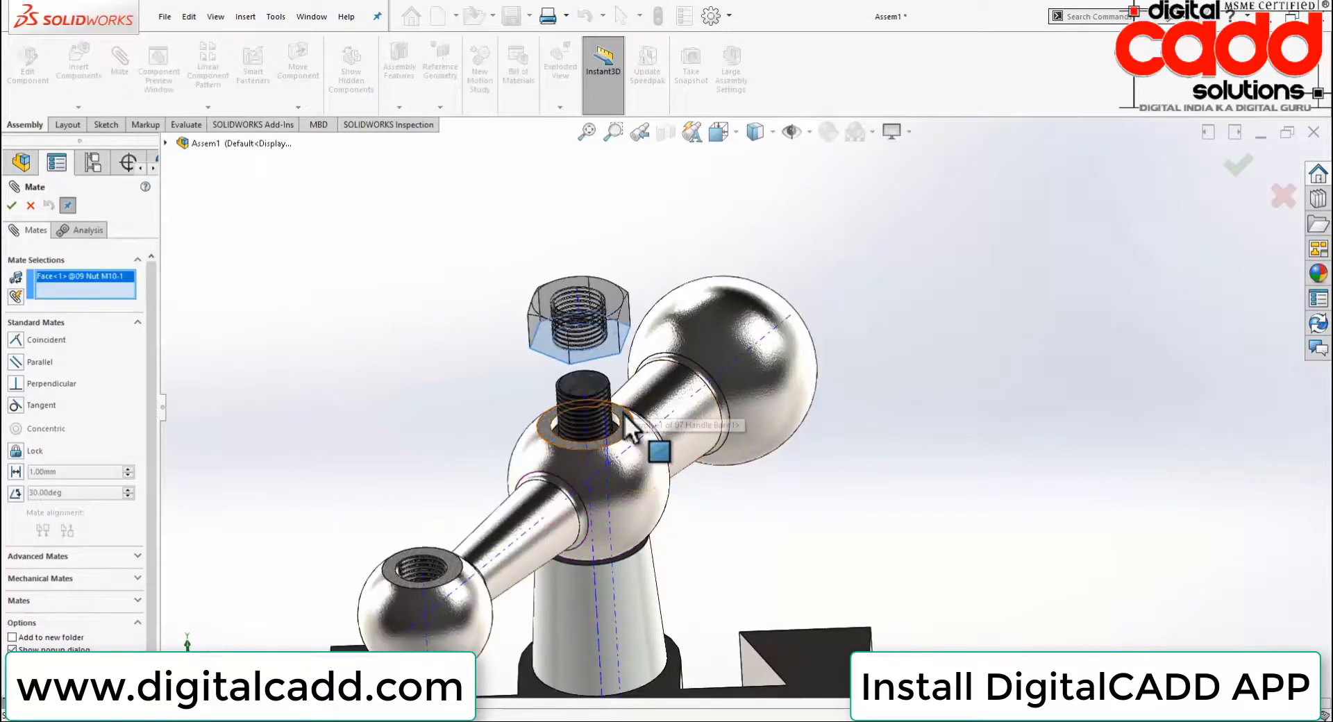
pyautogui.click(632, 424)
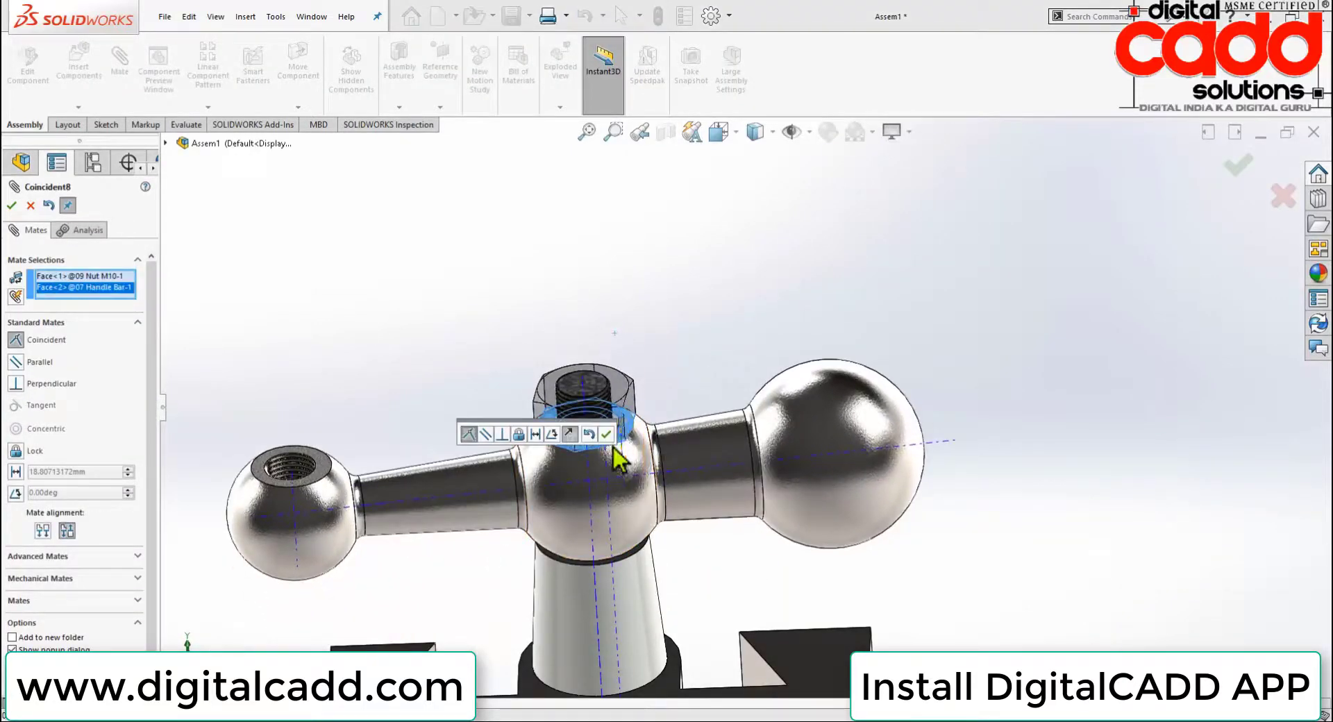
pyautogui.click(610, 434)
pyautogui.moveTo(727, 505); pyautogui.dragTo(705, 395, button='middle')
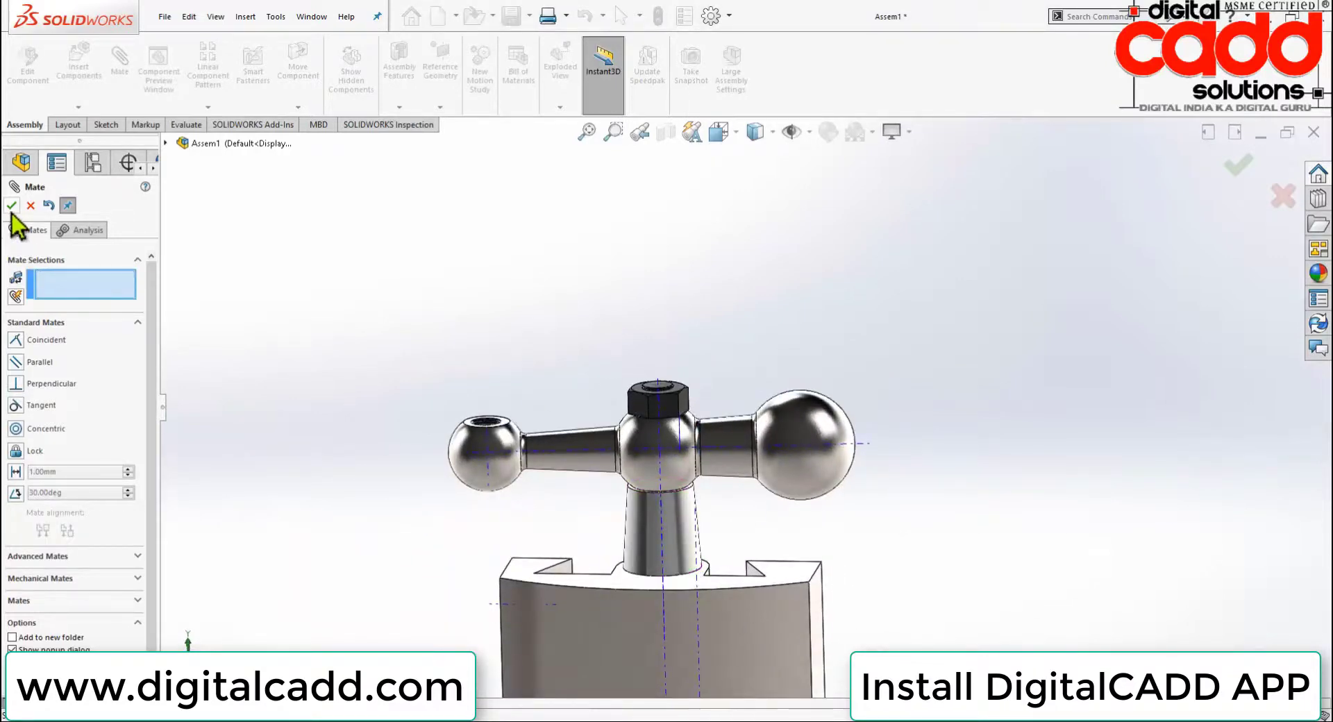
pyautogui.scroll(-3, 656, 433)
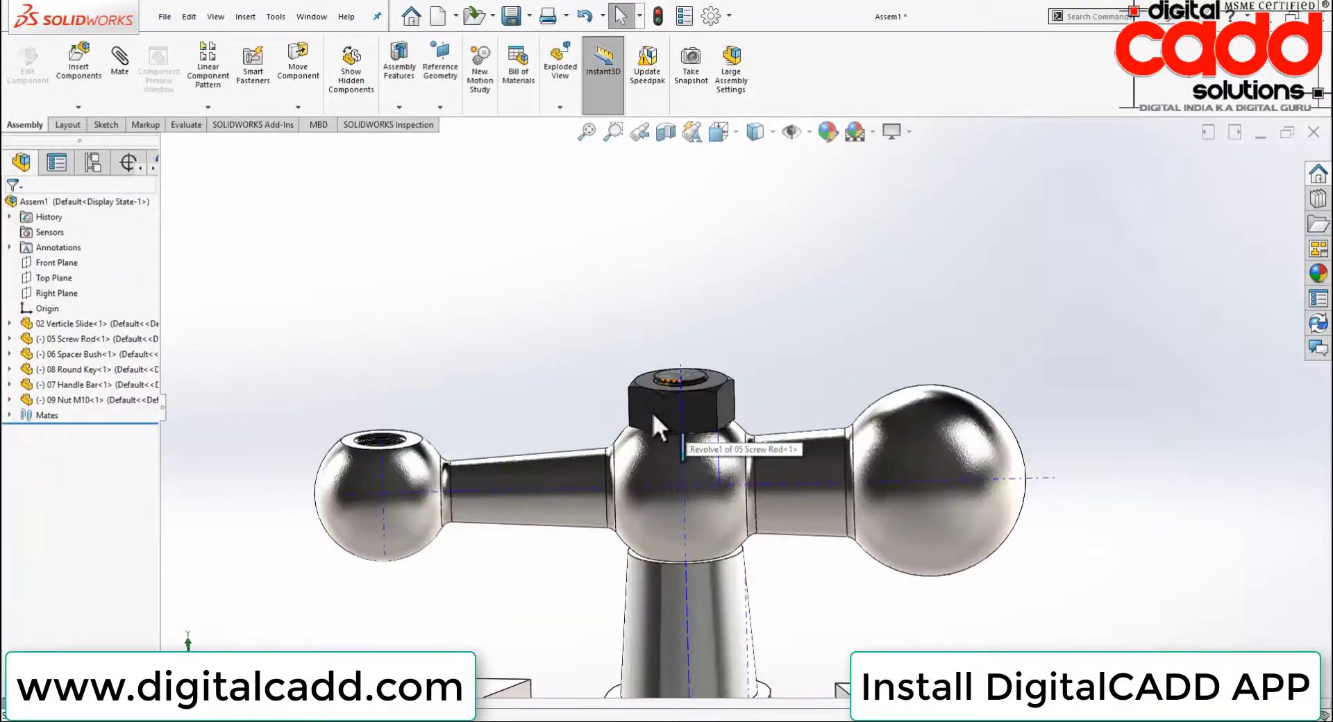
# Drag the nut to swing the handle bar to a new angle around the rod
pyautogui.click(648, 408)
pyautogui.moveTo(659, 409)
pyautogui.mouseDown()
pyautogui.moveTo(572, 377)
pyautogui.moveTo(647, 462)
pyautogui.moveTo(745, 436)
pyautogui.moveTo(564, 347)
pyautogui.moveTo(692, 498)
pyautogui.moveTo(568, 347)
pyautogui.moveTo(786, 489)
pyautogui.moveTo(820, 453)
pyautogui.moveTo(810, 328)
pyautogui.mouseUp()
pyautogui.press('Escape')
pyautogui.scroll(3, 735, 293)
pyautogui.scroll(2, 788, 475)
pyautogui.scroll(-2, 798, 465)
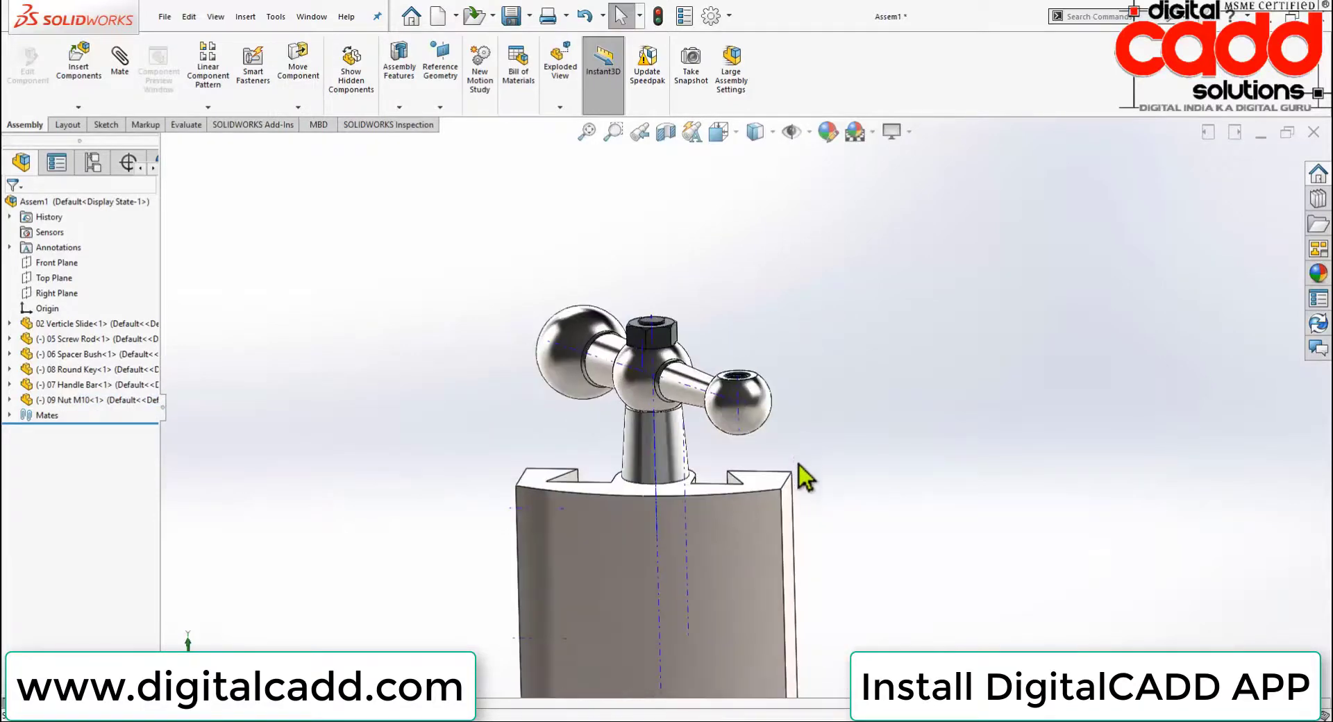
pyautogui.scroll(-3, 784, 458)
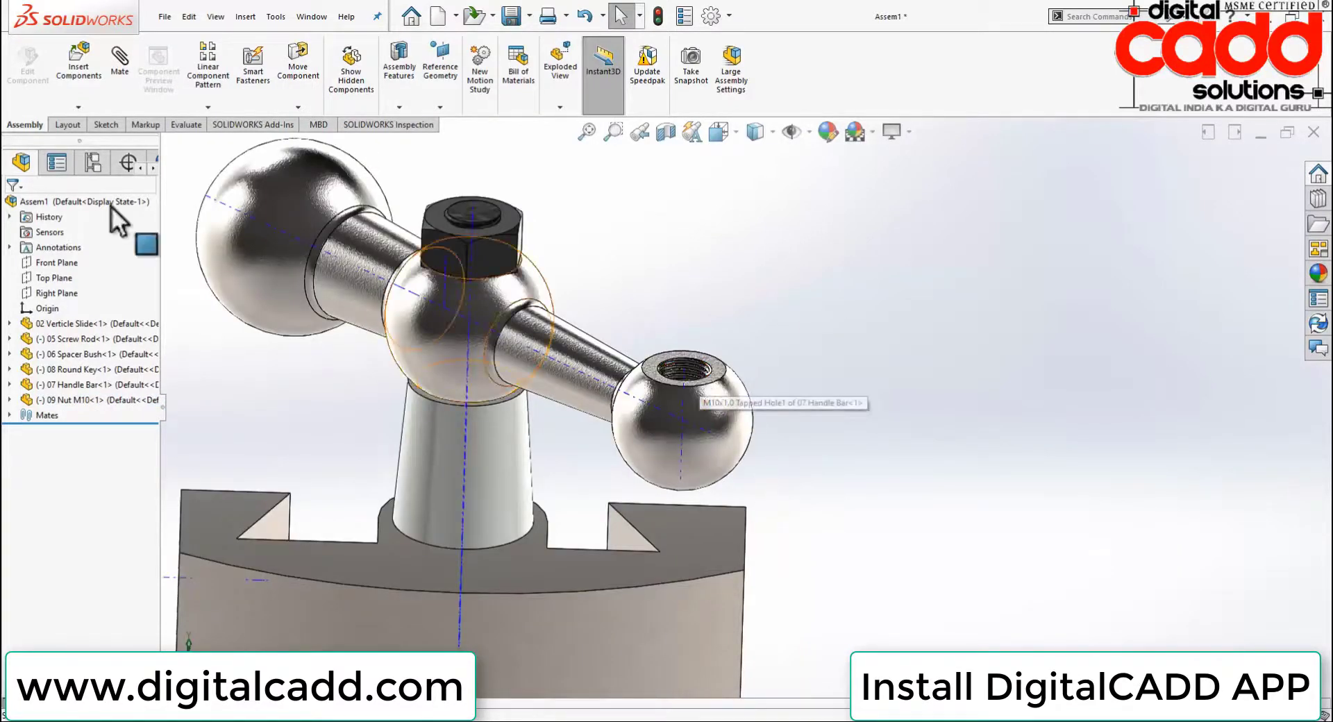
# Insert the 10 Handle part beside the handle bar
pyautogui.click(83, 66)
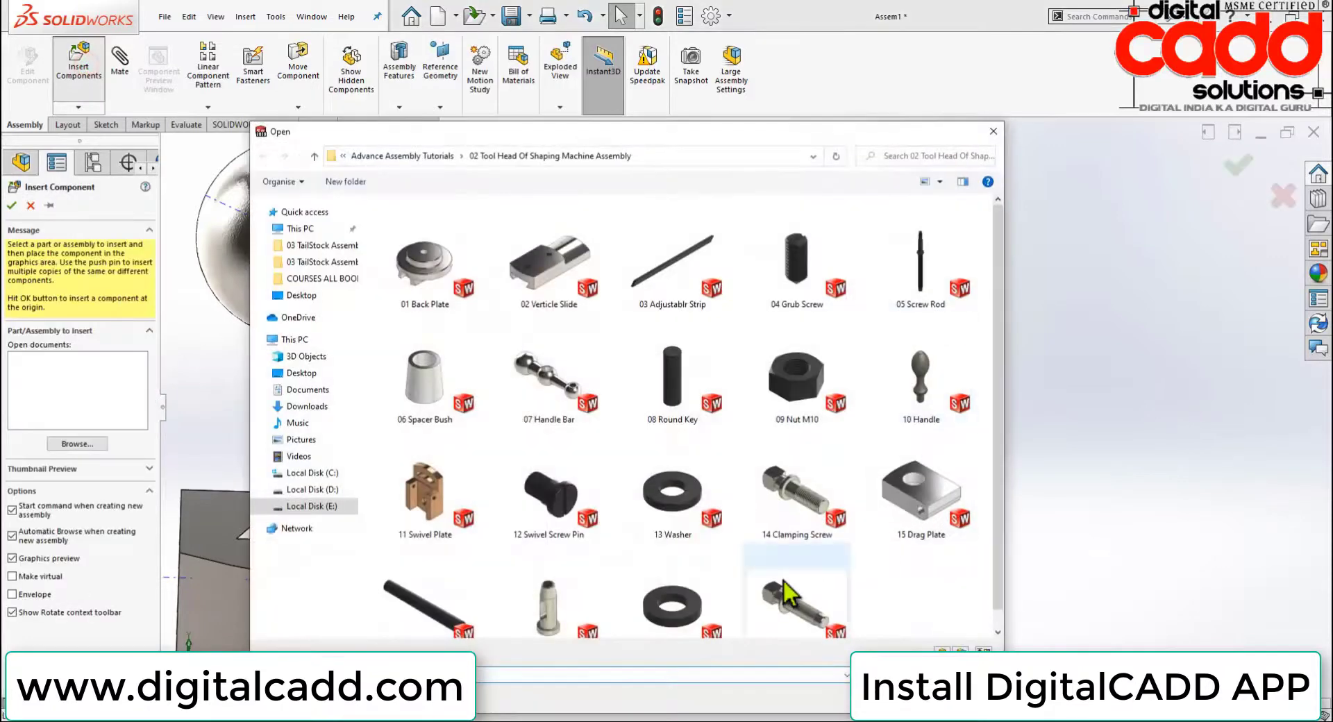
pyautogui.scroll(-1, 733, 594)
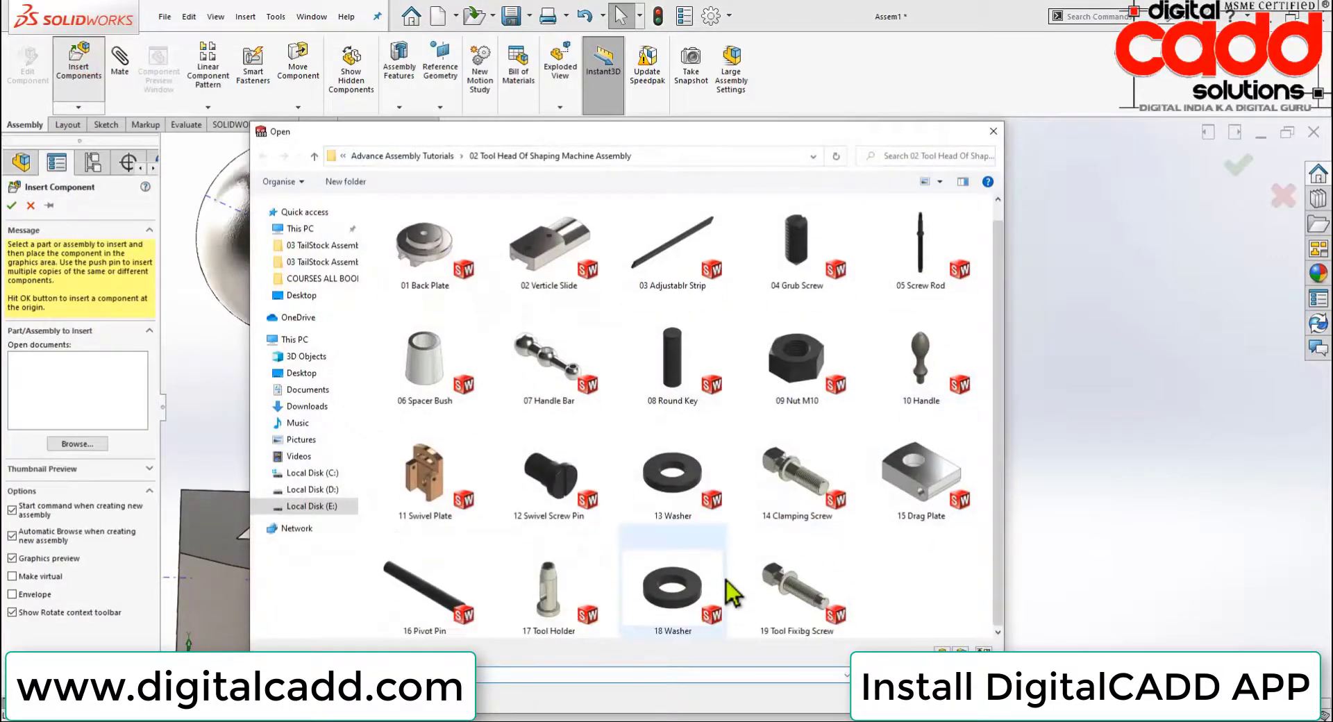
pyautogui.doubleClick(922, 358)
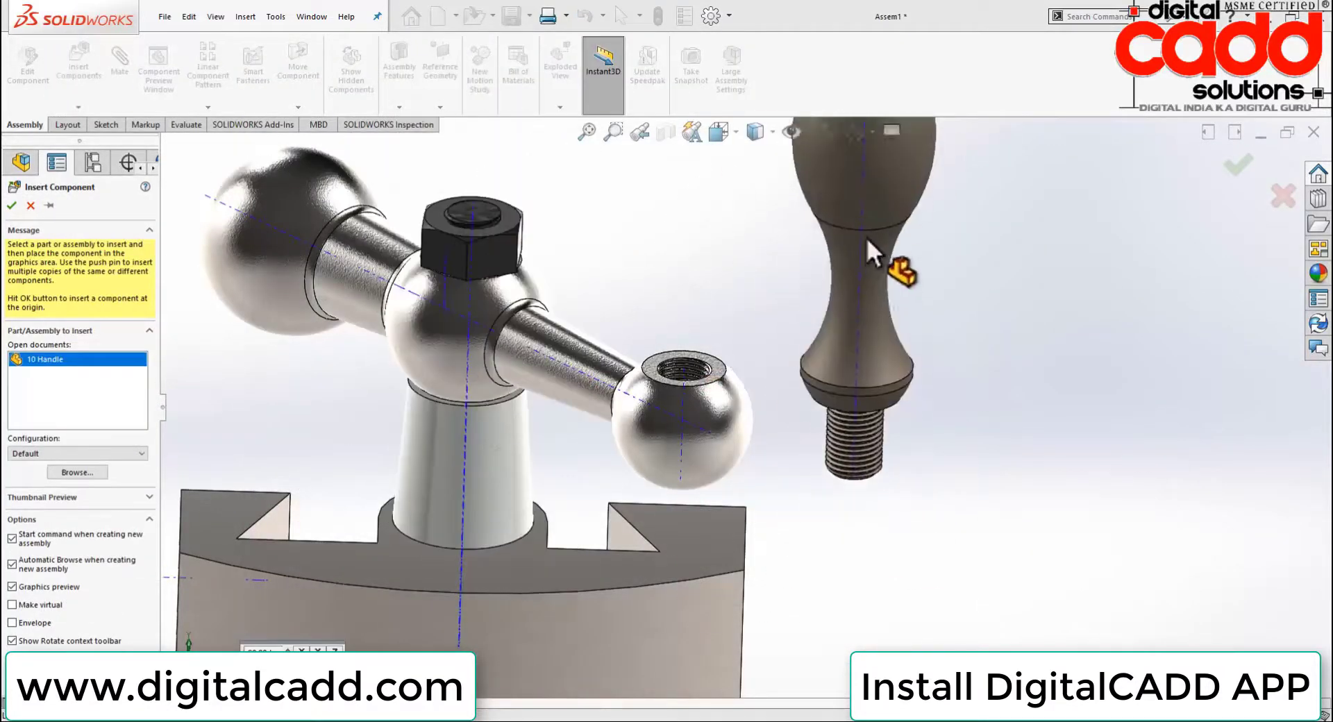
pyautogui.click(867, 235)
pyautogui.scroll(3, 819, 361)
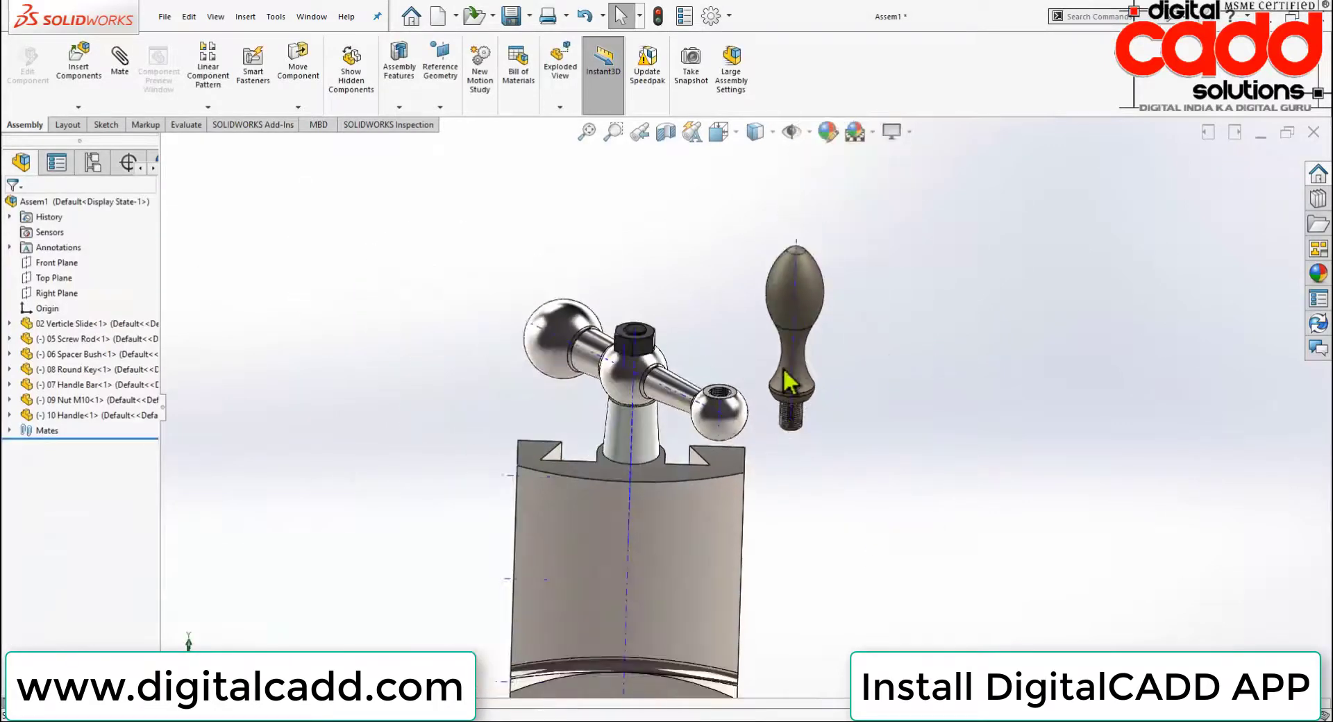
pyautogui.scroll(-3, 776, 406)
pyautogui.scroll(-2, 722, 479)
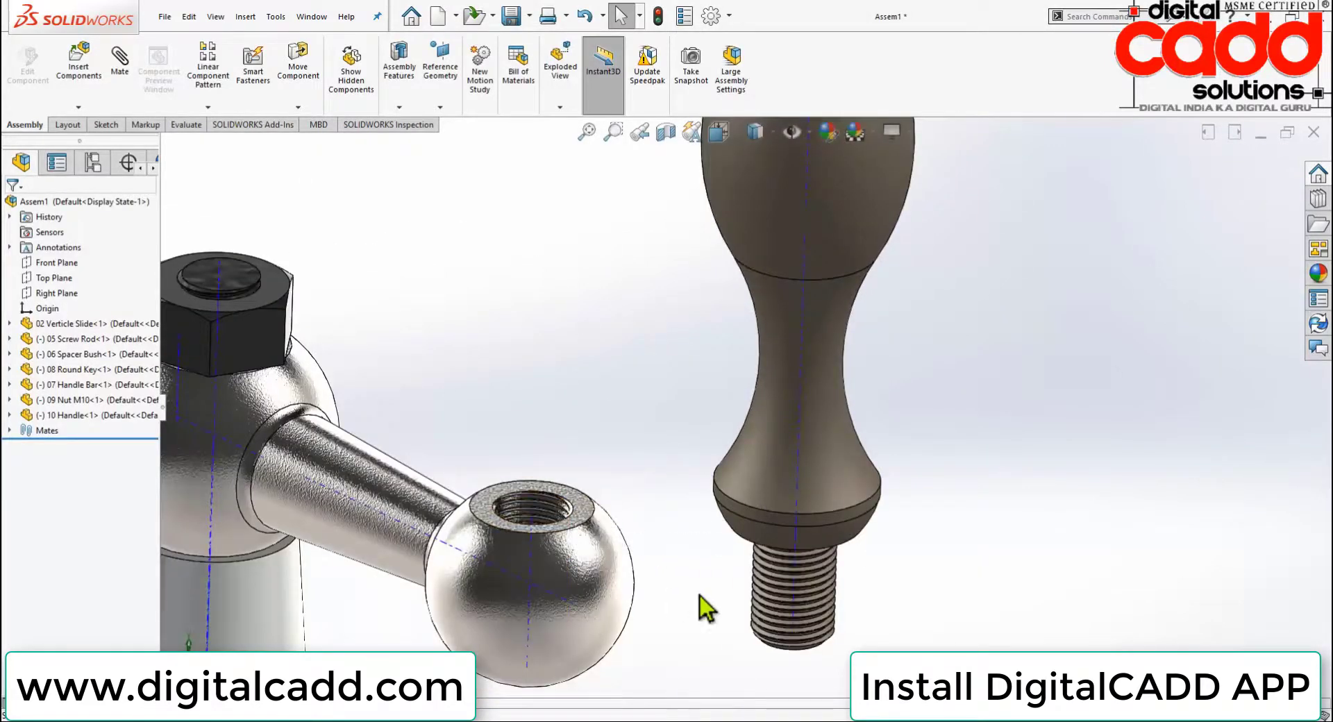
# Add a screw mate between the handle bar's threaded hole axis and the handle's axis
pyautogui.click(121, 70)
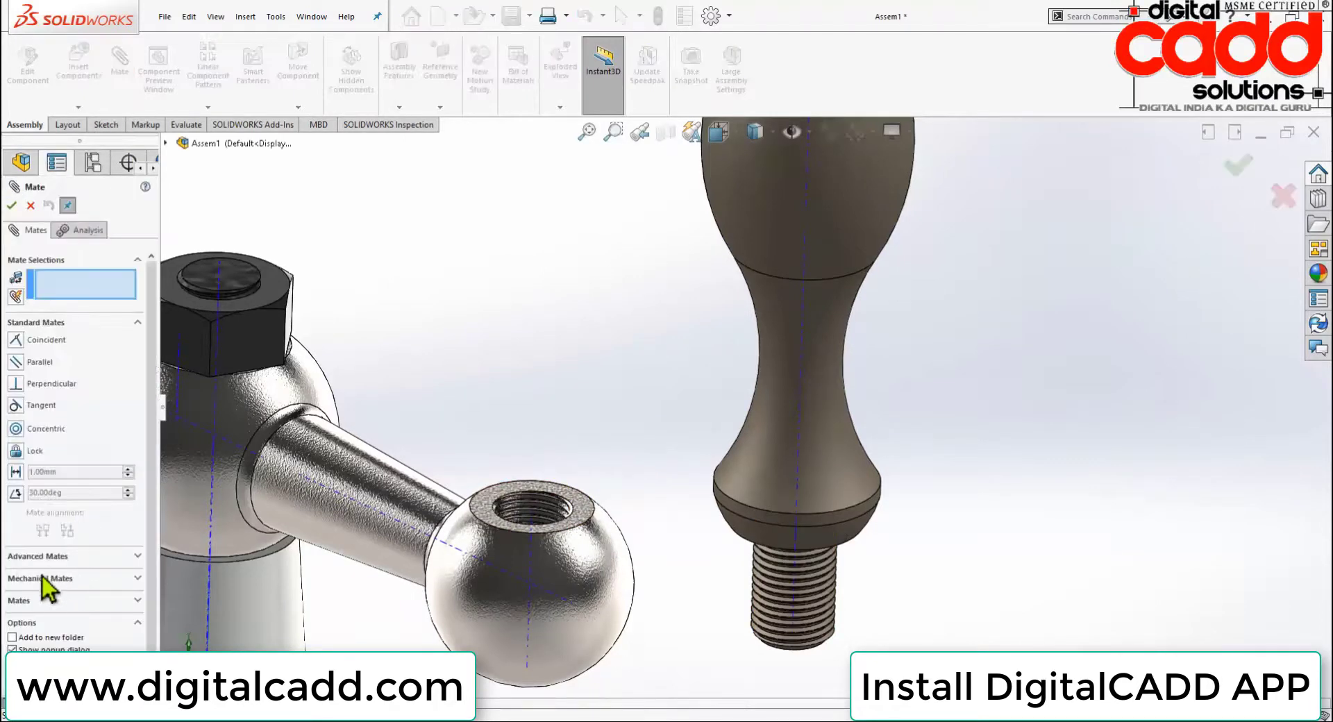
pyautogui.click(42, 578)
pyautogui.click(17, 491)
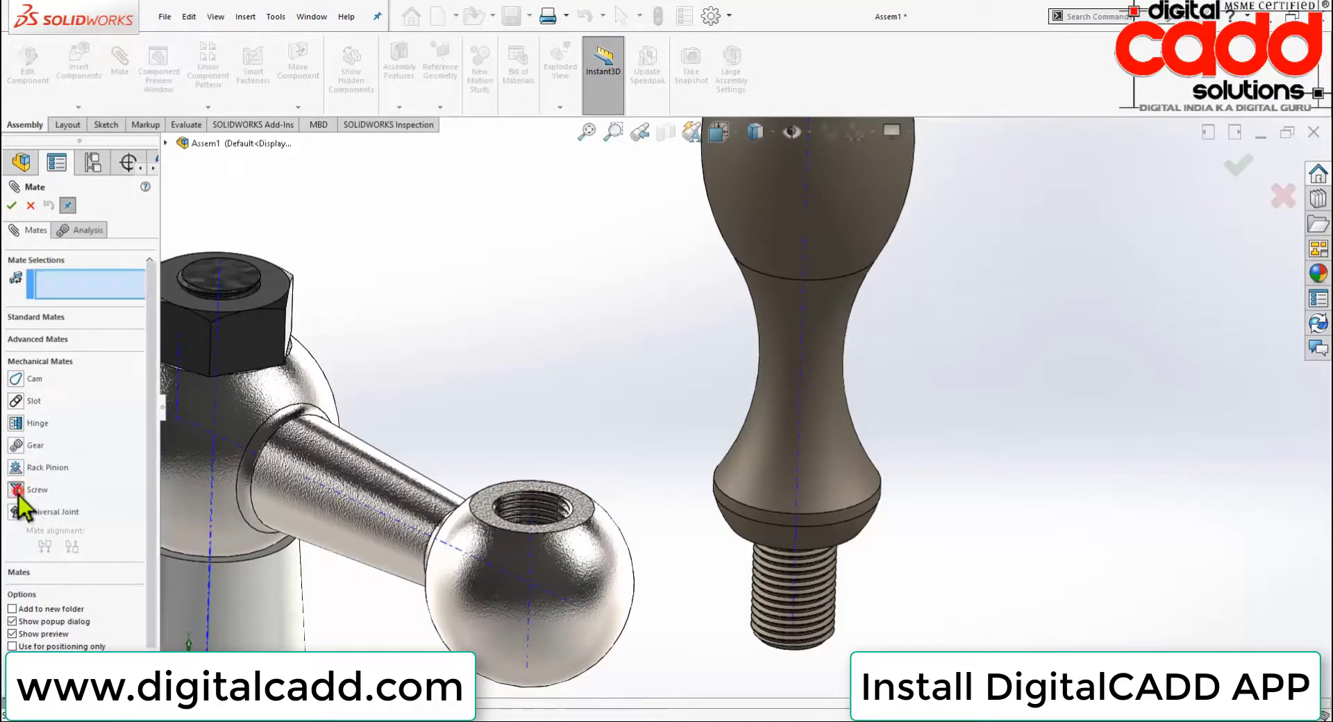
pyautogui.click(530, 622)
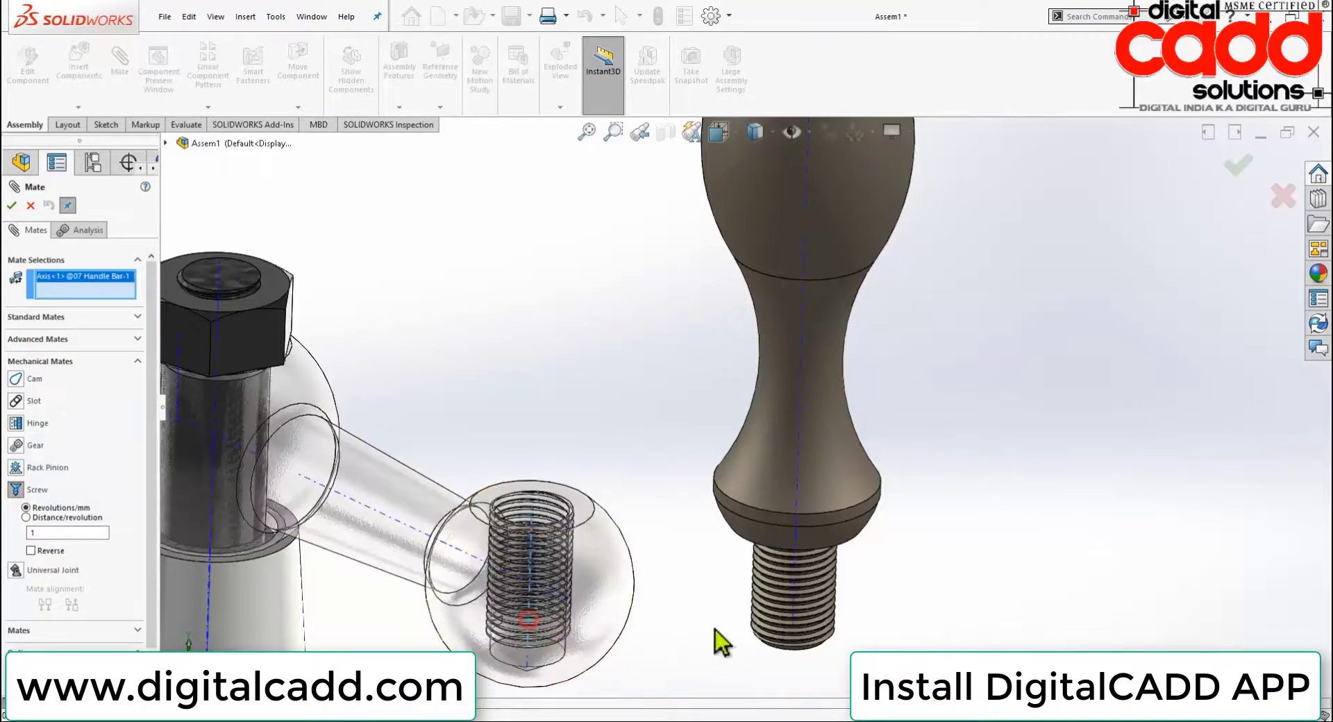
pyautogui.click(797, 494)
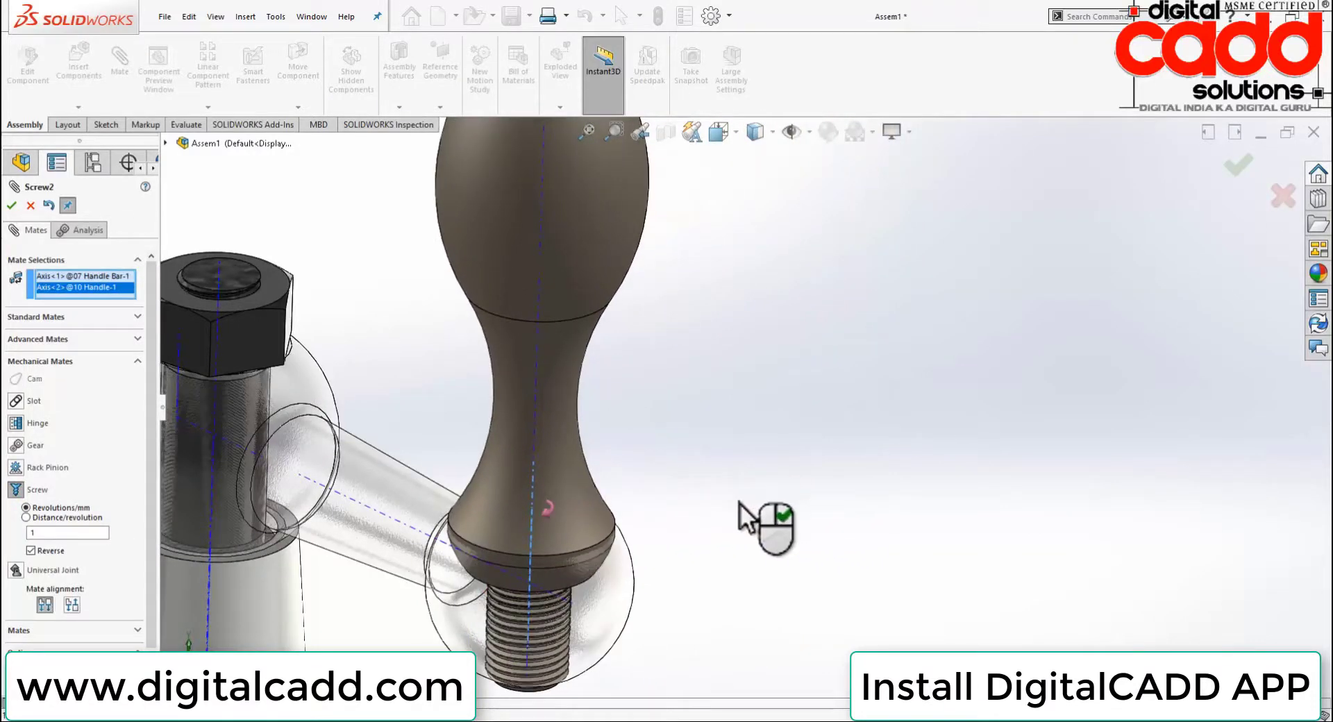
pyautogui.scroll(1, 676, 509)
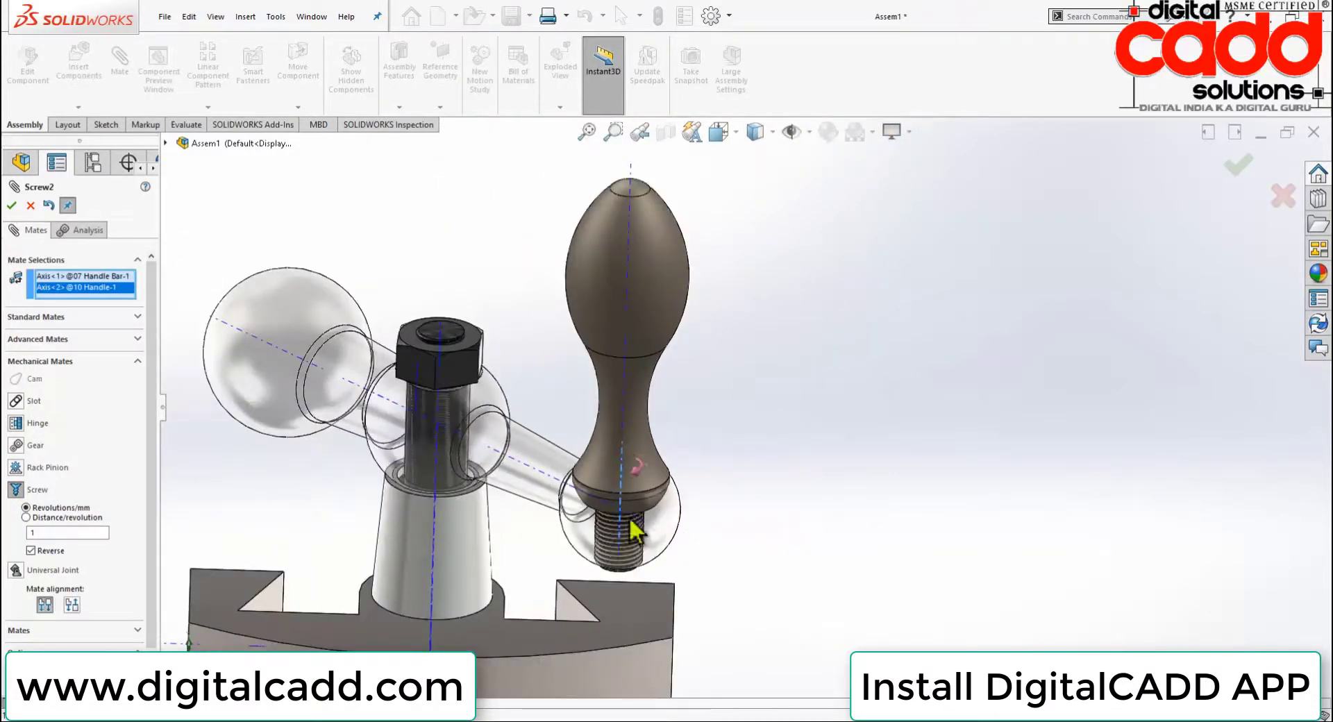
pyautogui.click(11, 207)
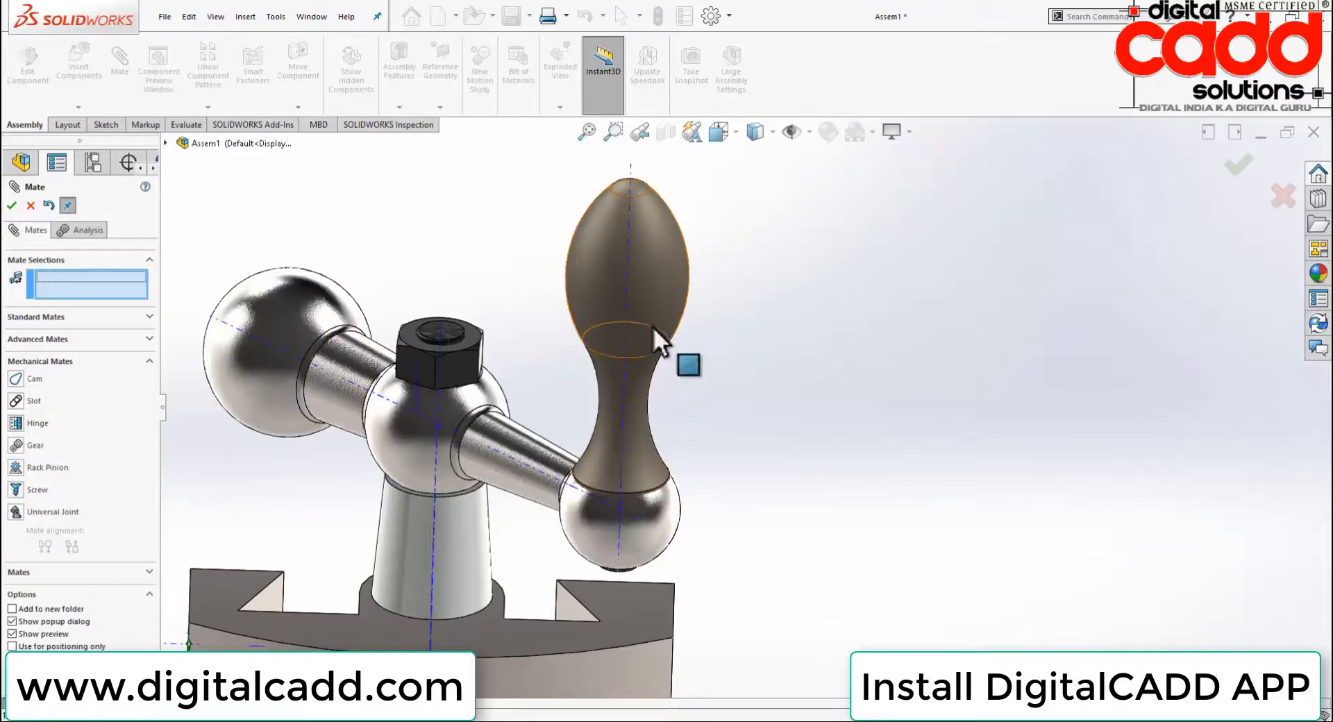
# Turn the handle to test the screw mate, then expand the Mates folder
pyautogui.moveTo(652, 326); pyautogui.dragTo(664, 335)
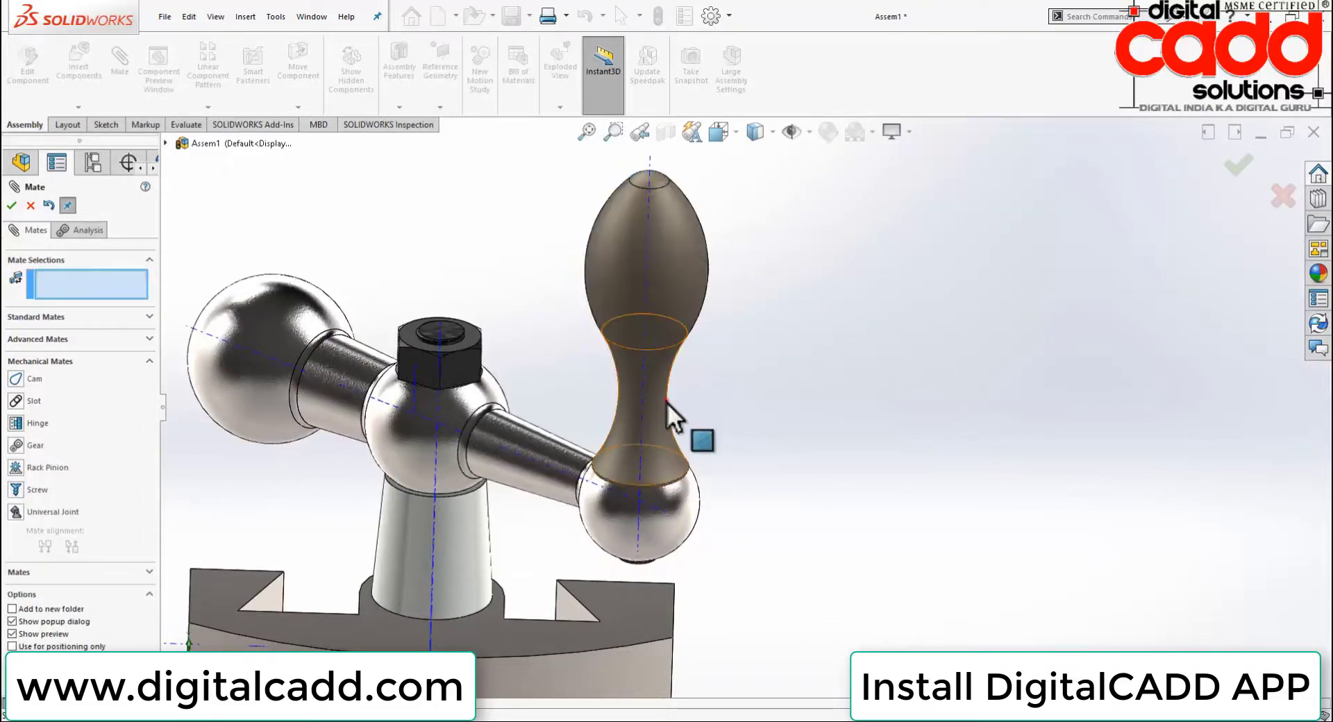
pyautogui.moveTo(667, 402); pyautogui.dragTo(775, 474)
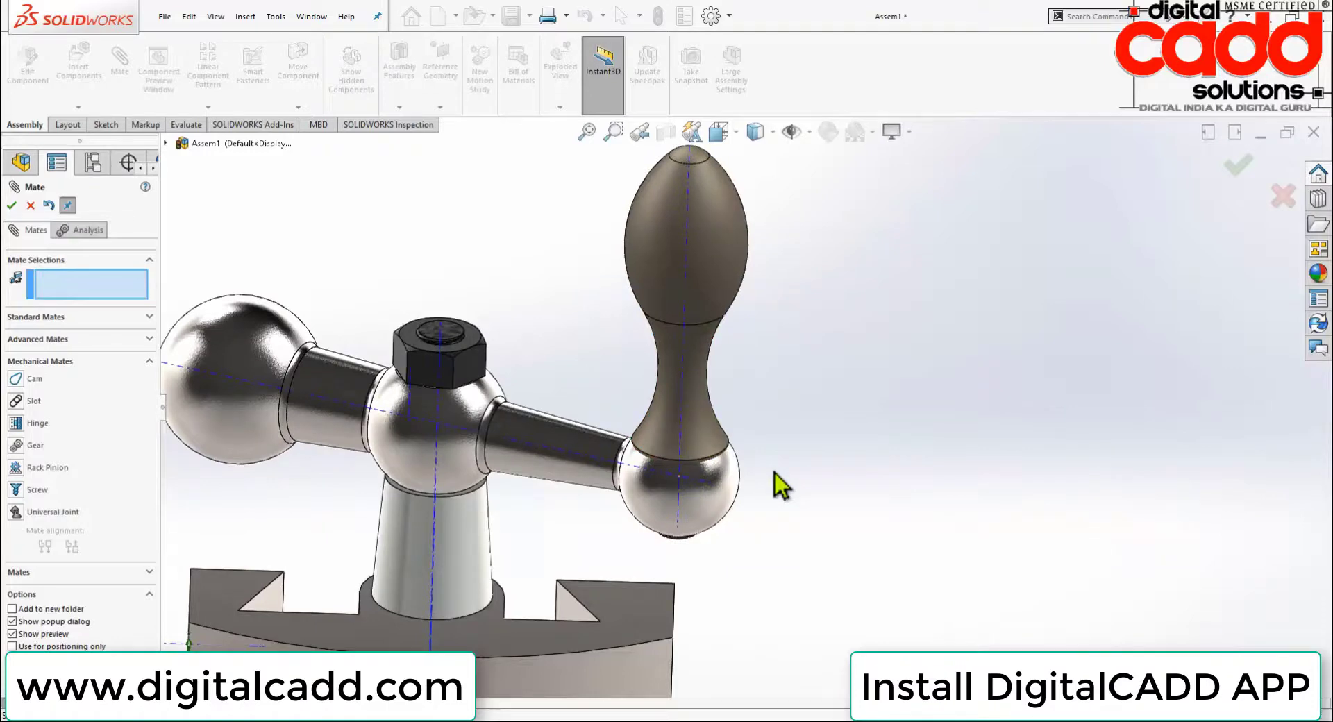
pyautogui.press('Escape')
pyautogui.scroll(3, 778, 493)
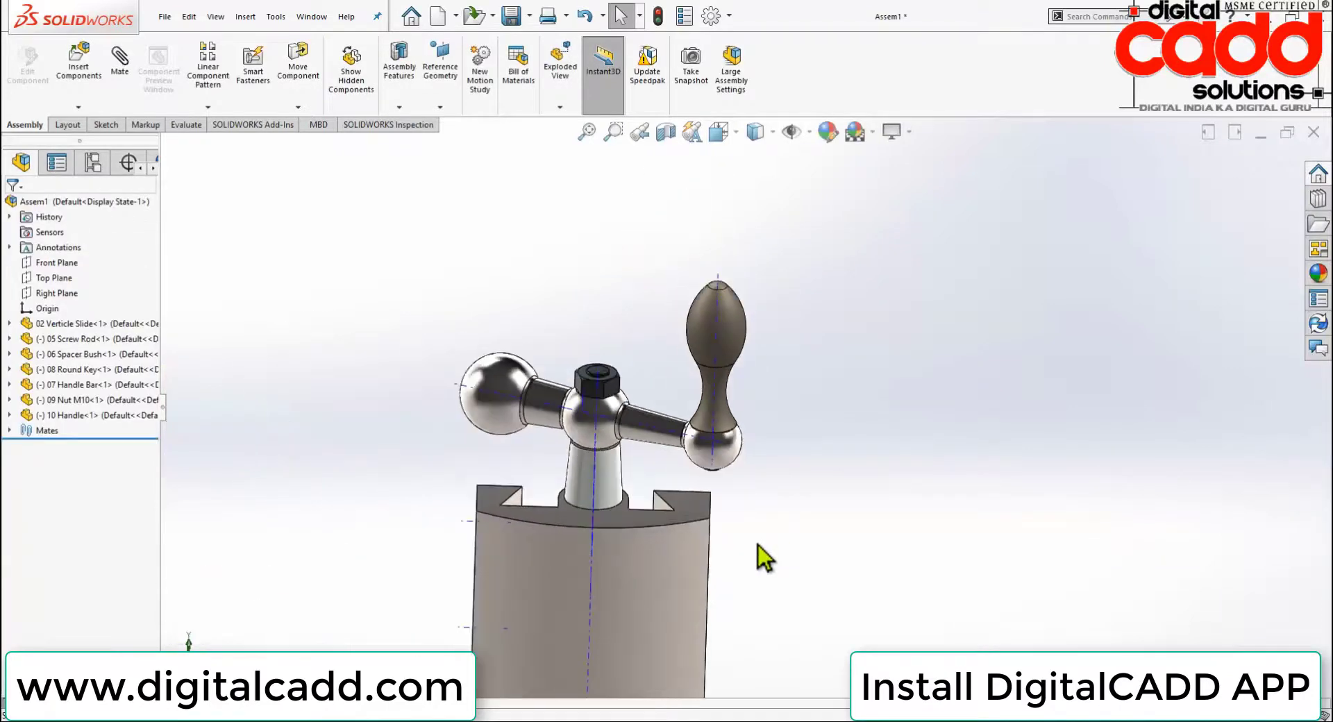
pyautogui.click(10, 431)
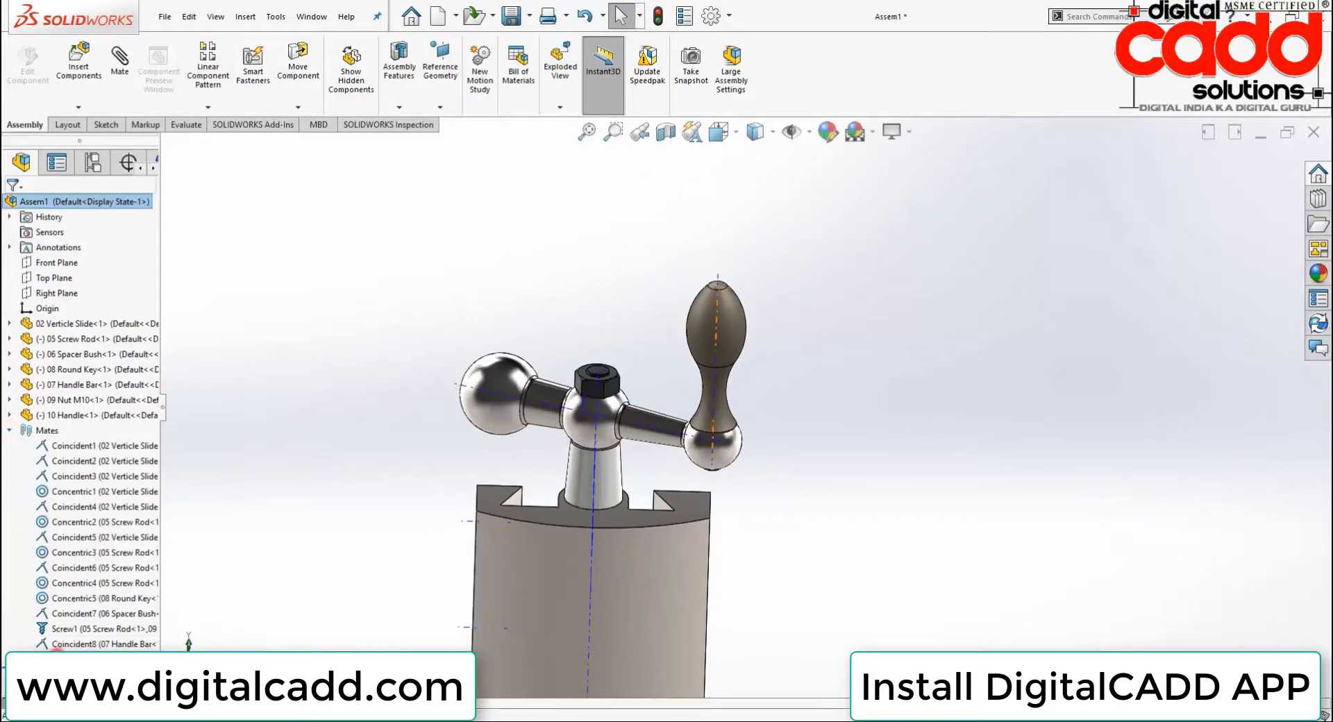
# Delete the Screw2 mate and lift the handle up off the ball socket
pyautogui.rightClick(80, 645)
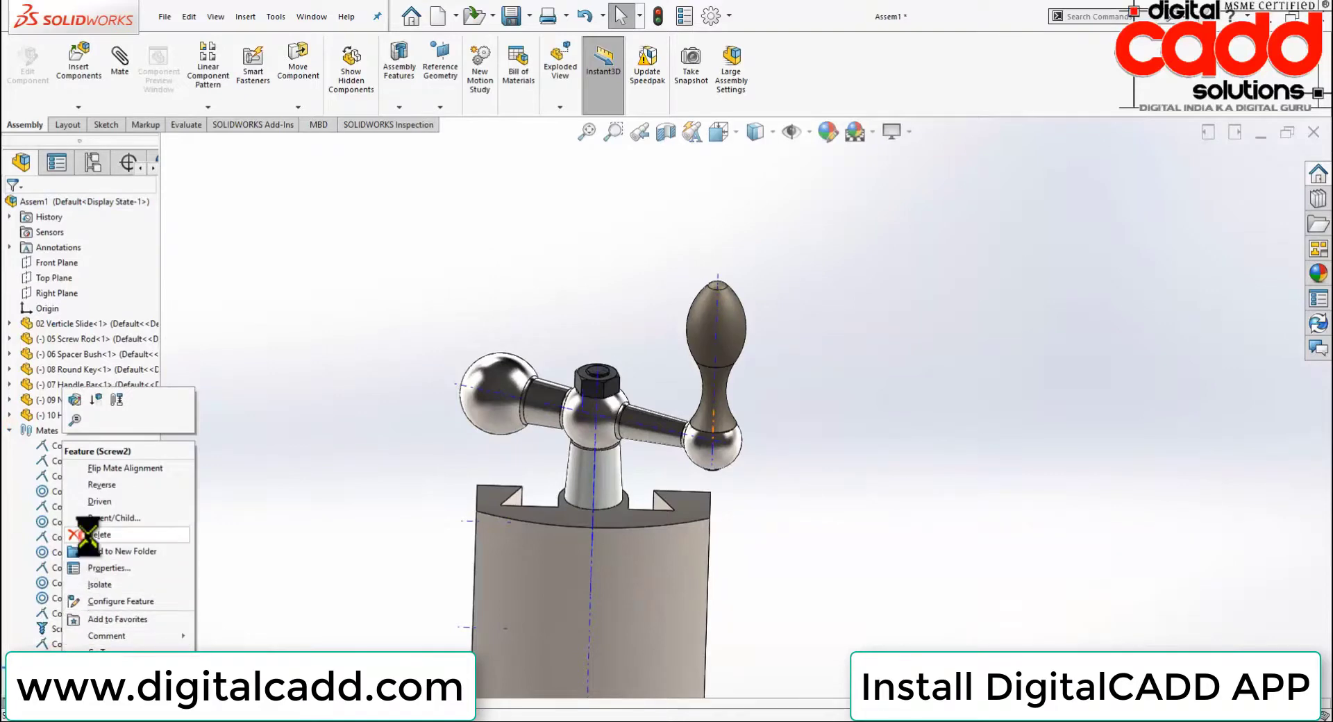
pyautogui.click(755, 302)
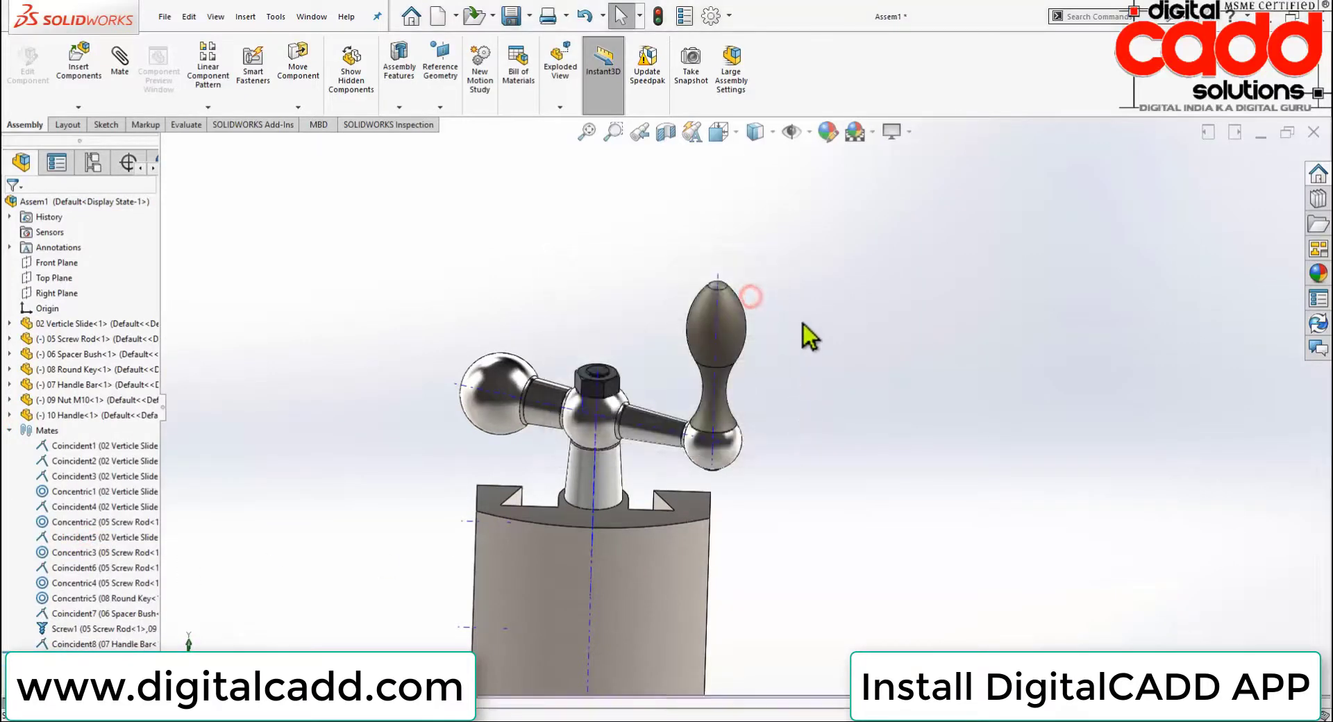
pyautogui.moveTo(706, 359); pyautogui.dragTo(711, 245)
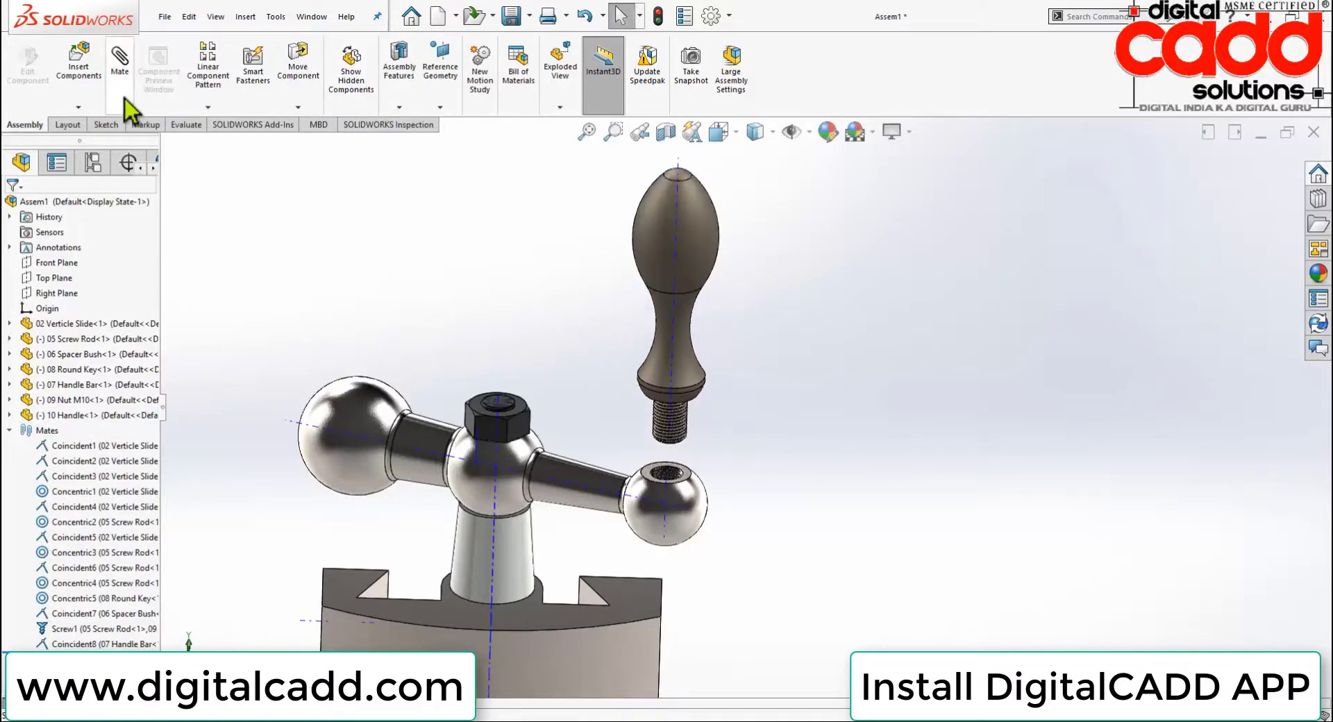
# Make the handle's shoulder face coincident with the top face of the ball
pyautogui.moveTo(729, 372); pyautogui.dragTo(738, 330, button='middle')
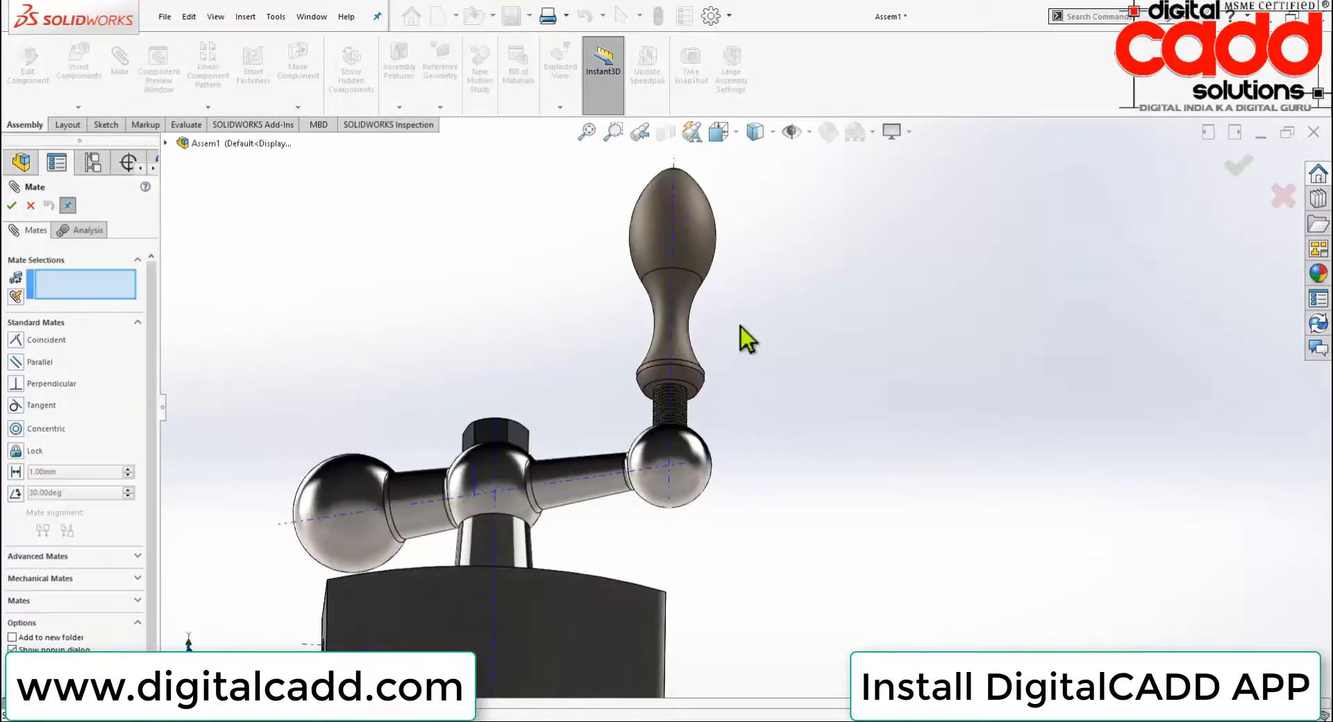
pyautogui.scroll(-5, 727, 469)
pyautogui.click(640, 494)
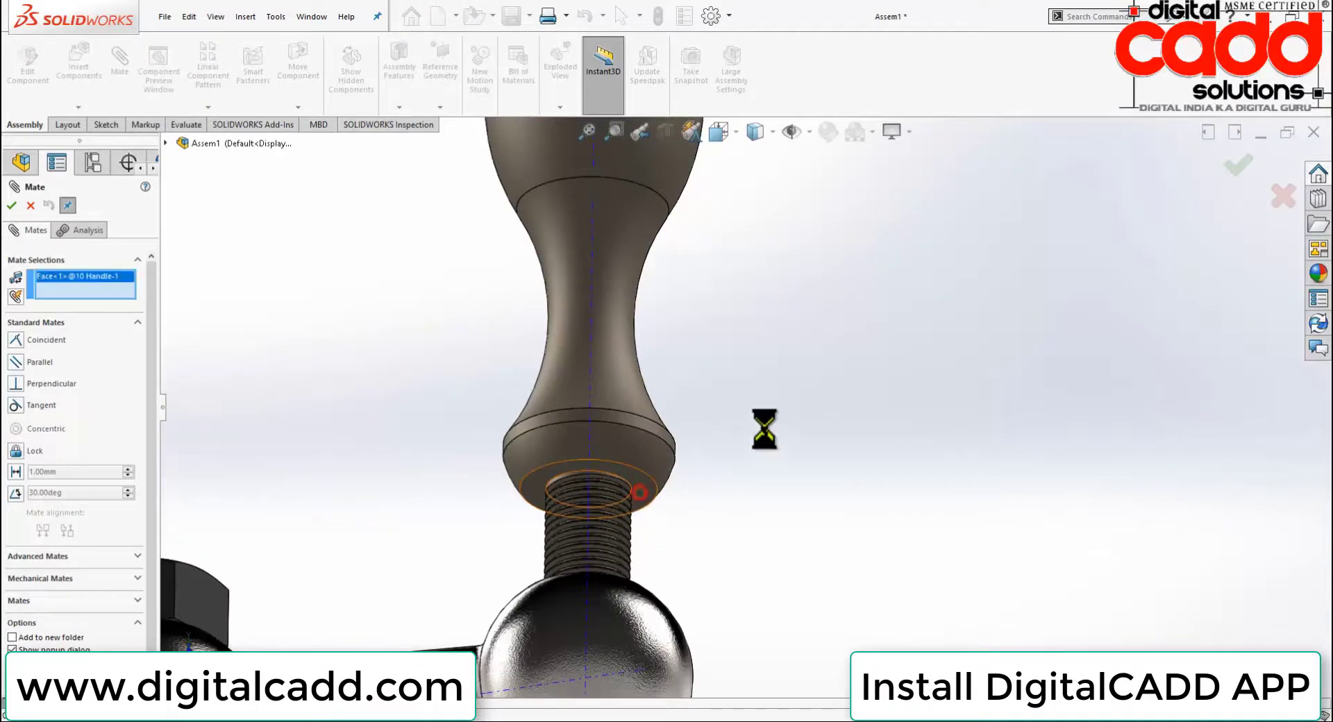
pyautogui.scroll(5, 763, 437)
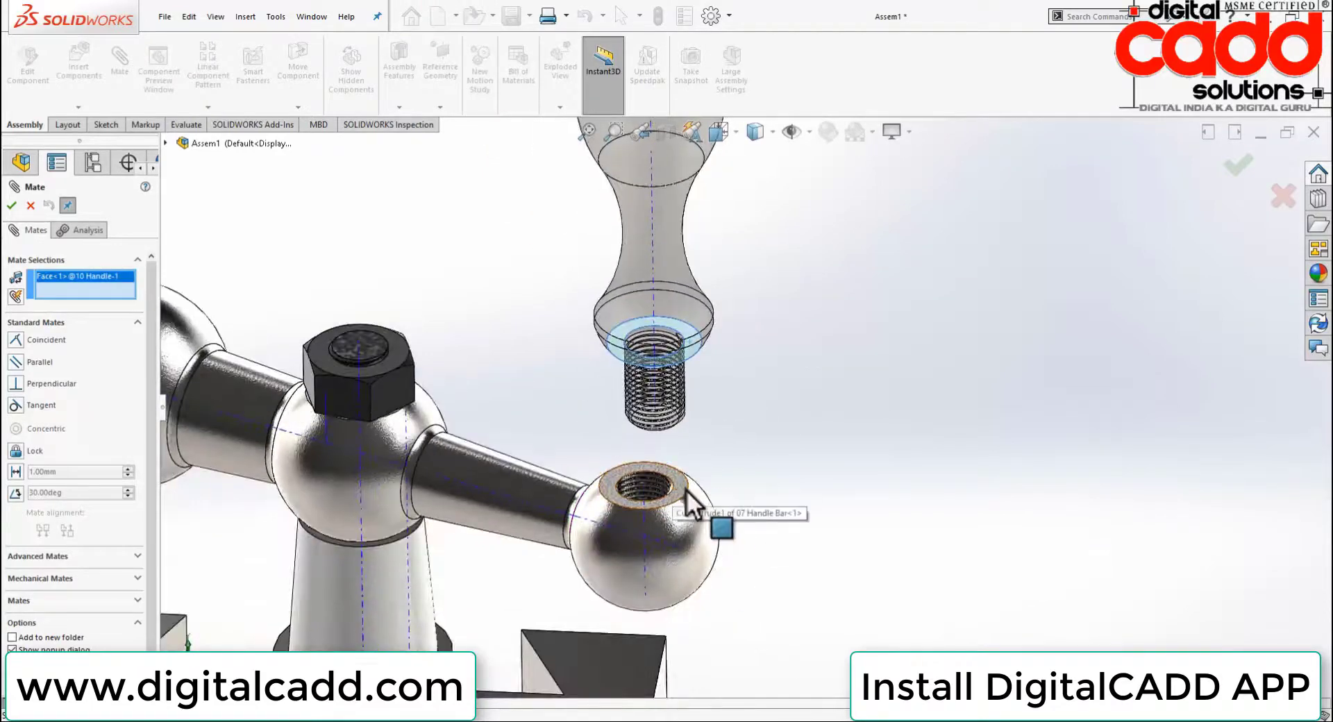
pyautogui.click(682, 487)
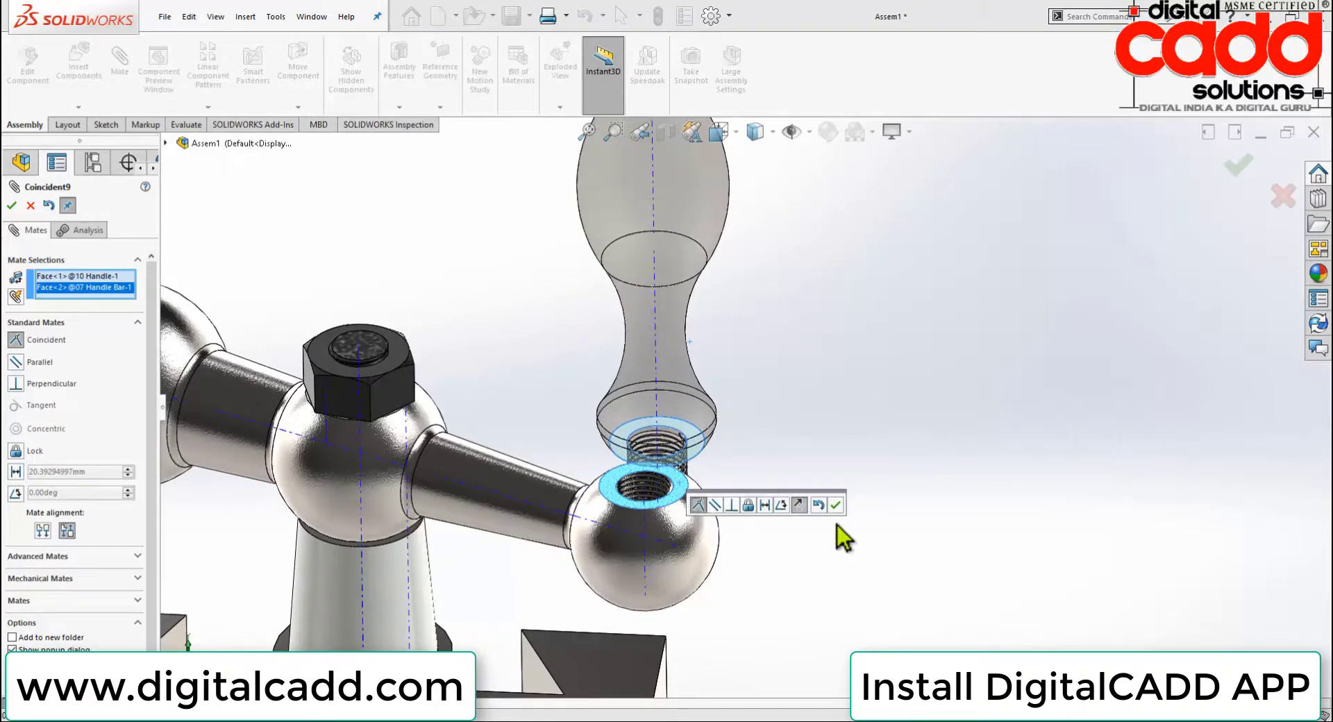
pyautogui.click(835, 507)
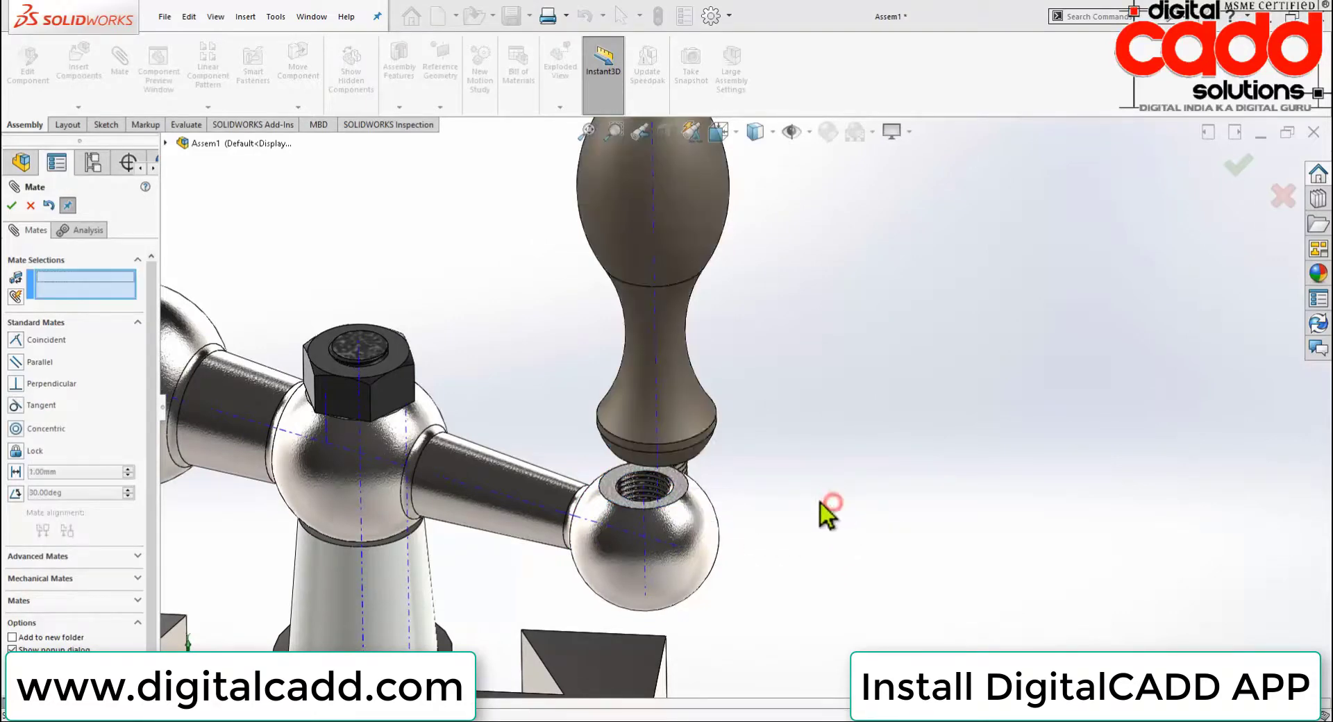
# Add a reversed screw mate between the handle's axis and the handle bar's axis, then close mating
pyautogui.click(659, 390)
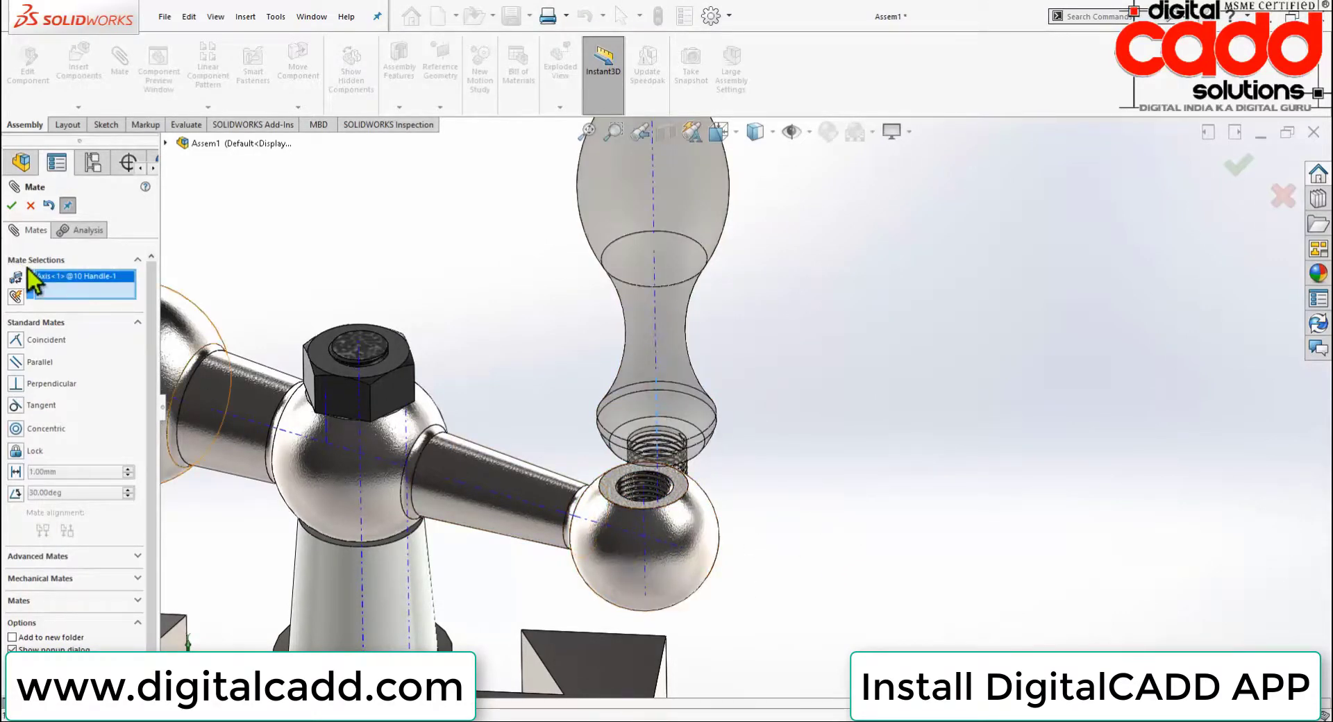
pyautogui.rightClick(69, 277)
pyautogui.click(111, 298)
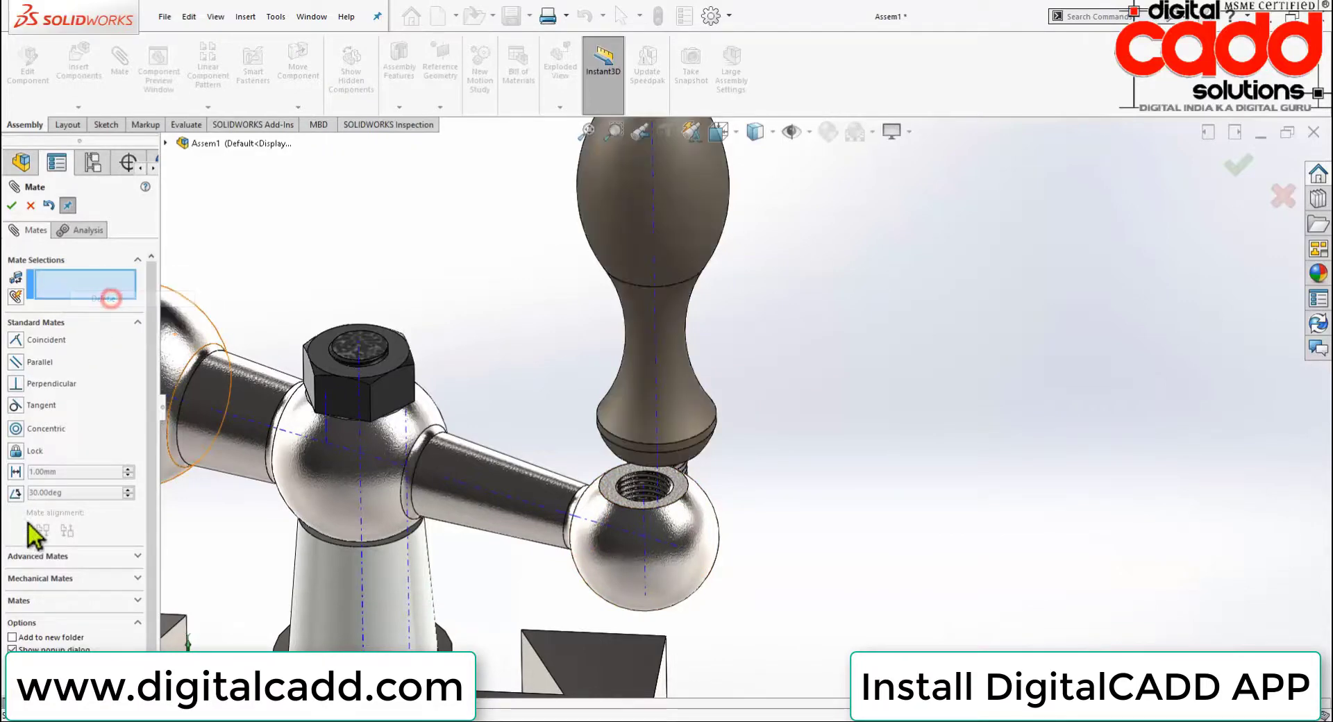
pyautogui.click(40, 579)
pyautogui.click(16, 492)
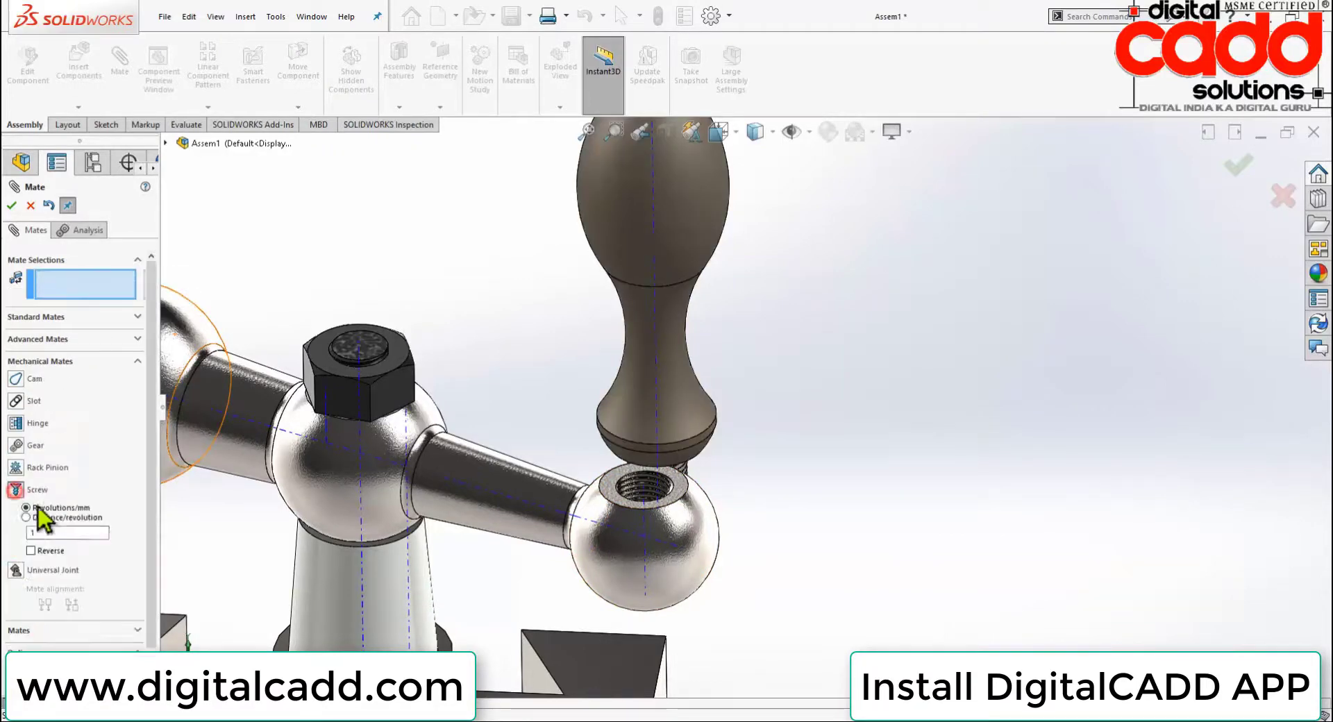
pyautogui.click(652, 411)
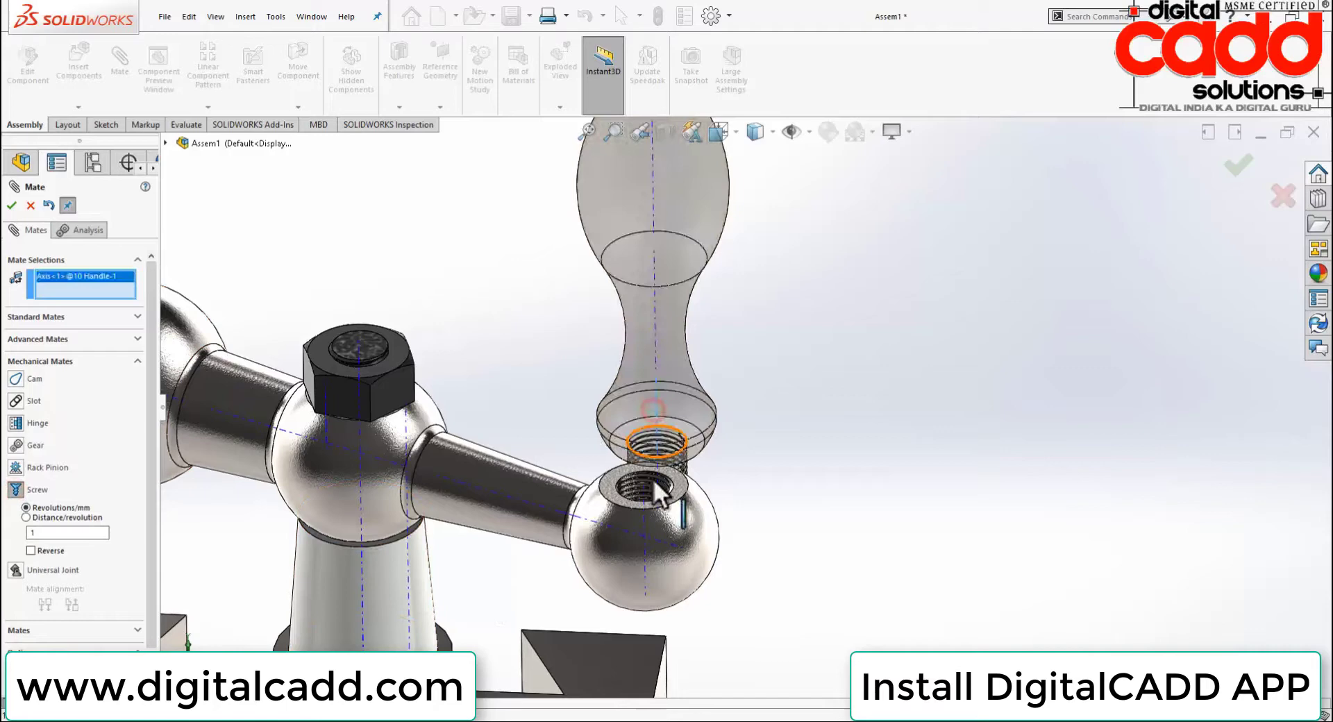
pyautogui.click(644, 551)
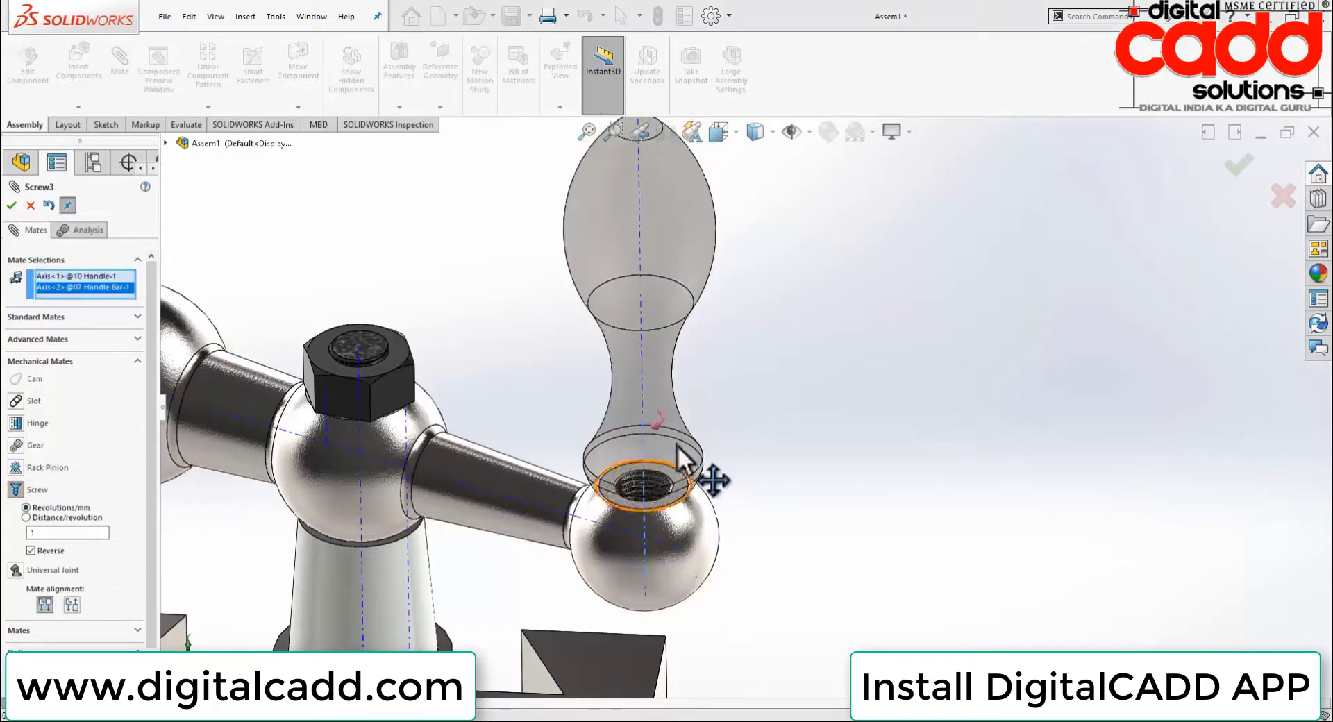
pyautogui.click(12, 206)
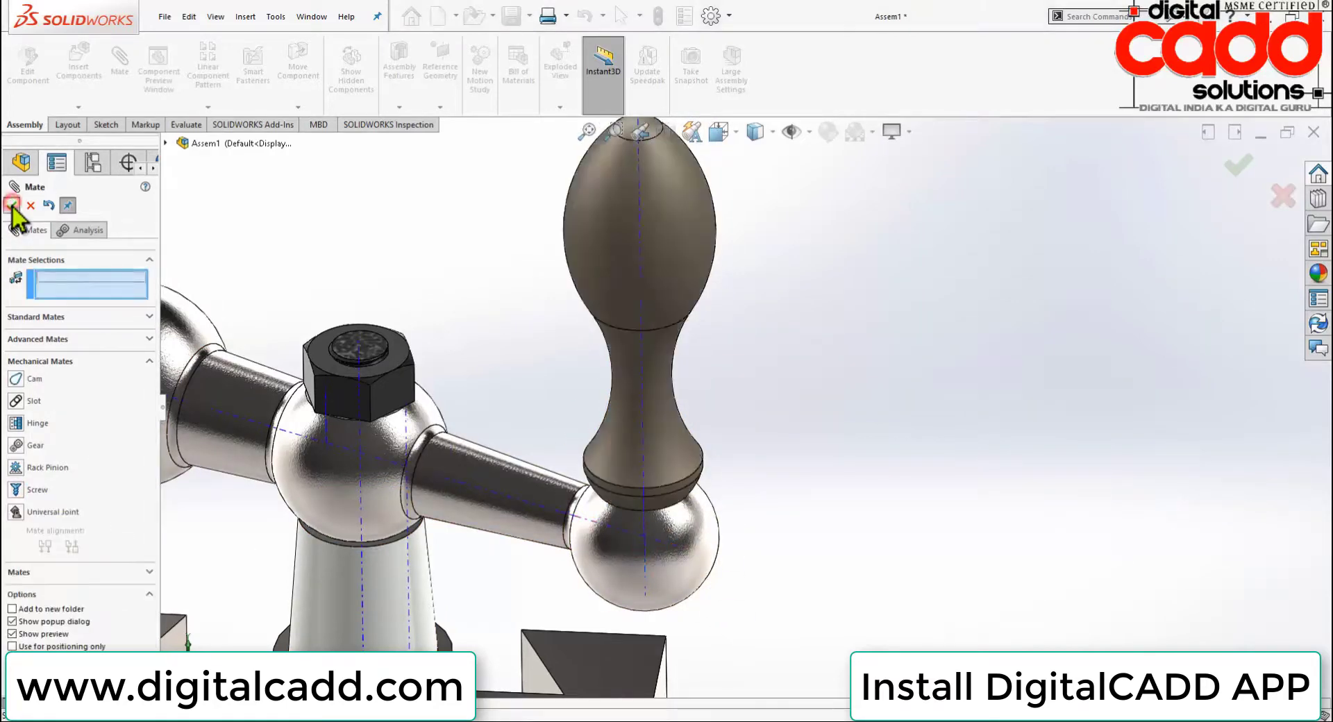
pyautogui.click(12, 206)
pyautogui.scroll(3, 684, 444)
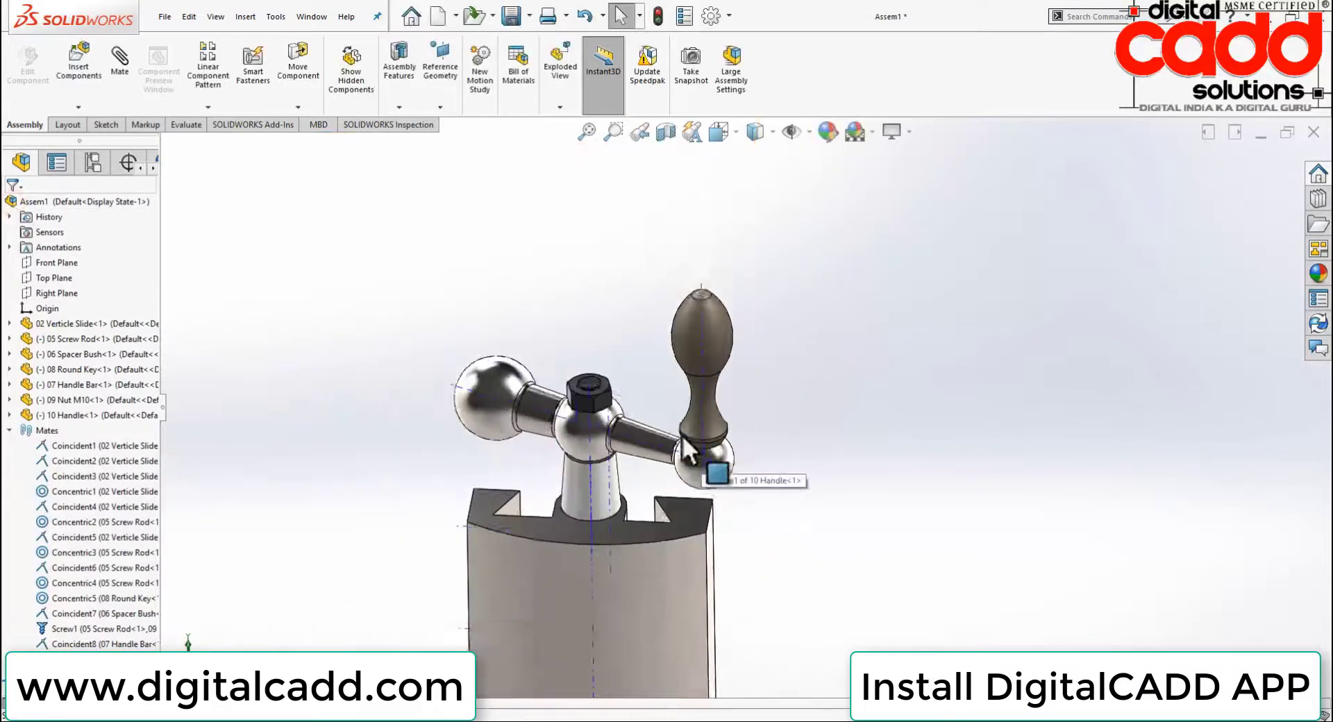
# Swing the handle bar around the screw axis to check its motion
pyautogui.moveTo(681, 434); pyautogui.dragTo(741, 440)
pyautogui.moveTo(741, 441); pyautogui.dragTo(742, 477, button='middle')
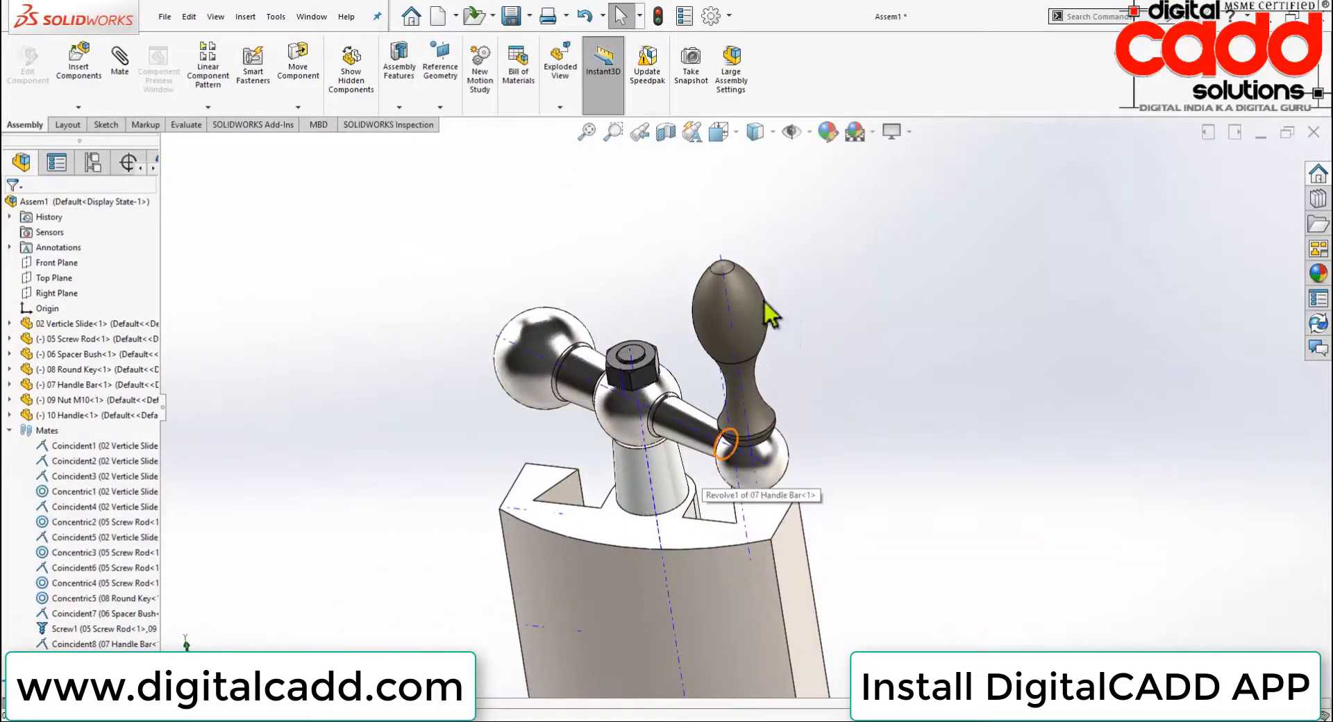
pyautogui.moveTo(750, 306)
pyautogui.mouseDown()
pyautogui.moveTo(637, 229)
pyautogui.moveTo(468, 432)
pyautogui.moveTo(872, 351)
pyautogui.moveTo(544, 298)
pyautogui.moveTo(830, 504)
pyautogui.moveTo(436, 268)
pyautogui.moveTo(857, 362)
pyautogui.moveTo(427, 365)
pyautogui.moveTo(840, 311)
pyautogui.mouseUp()
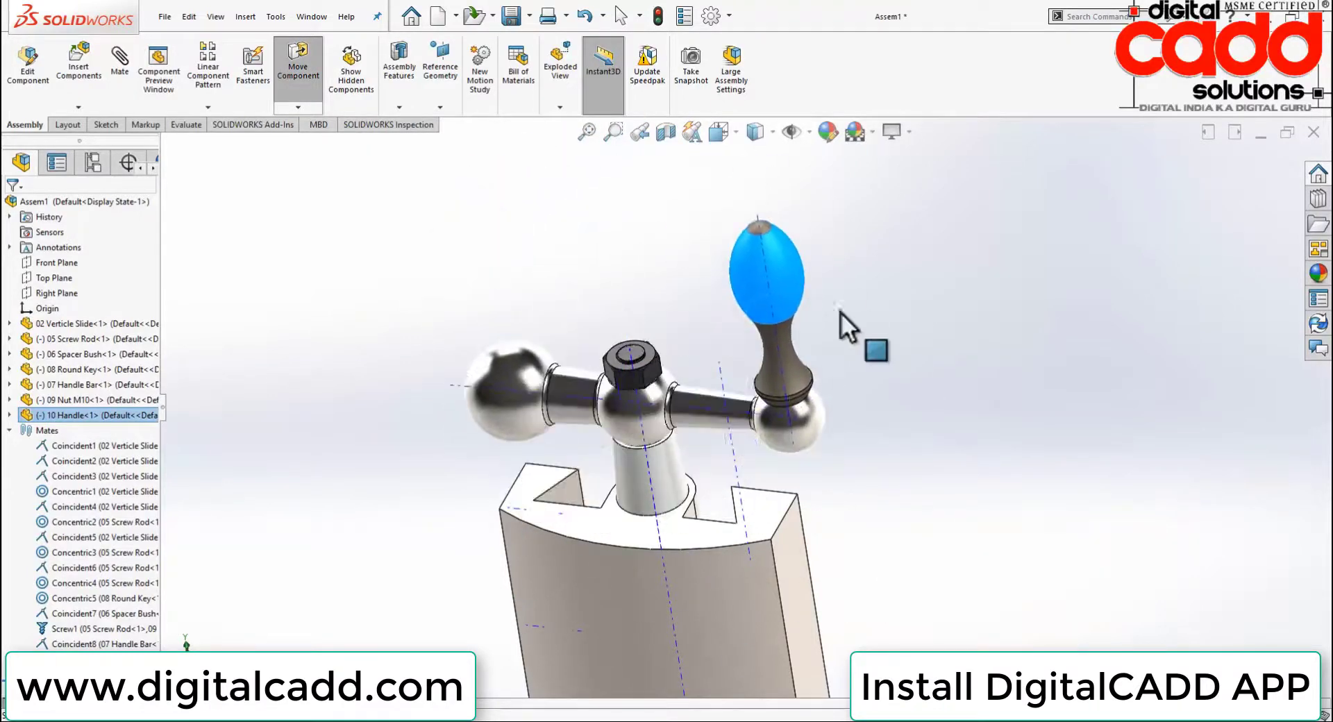
pyautogui.press('Escape')
pyautogui.scroll(5, 840, 379)
# Snap to isometric view, collapse the Mates folder, and orbit to an upright front view
pyautogui.press('space')
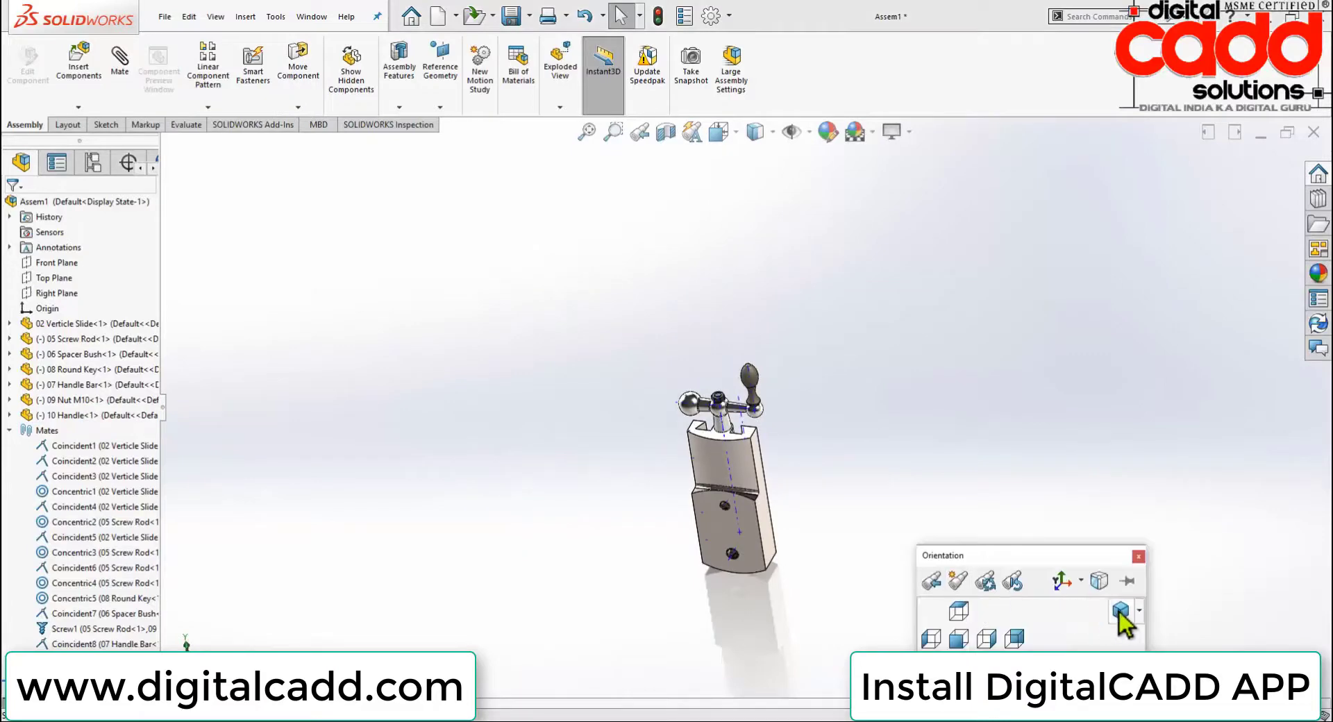
pyautogui.click(1119, 611)
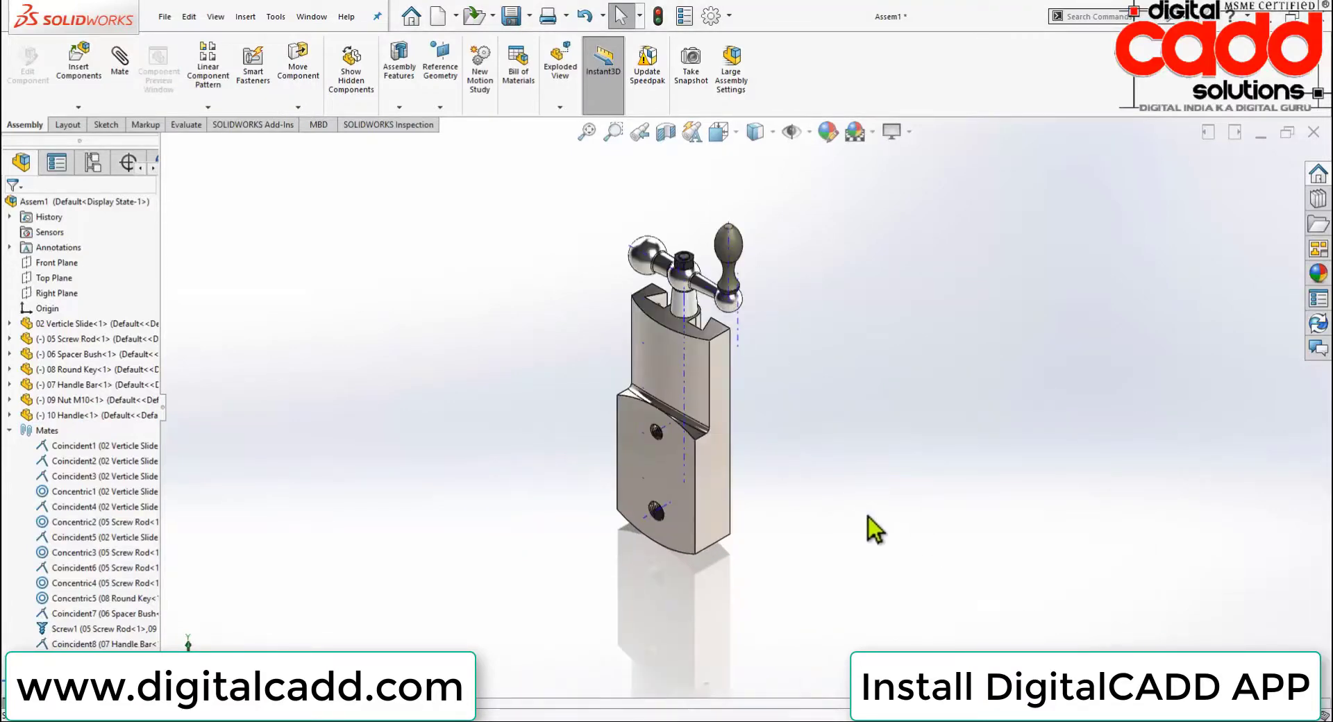
pyautogui.click(810, 132)
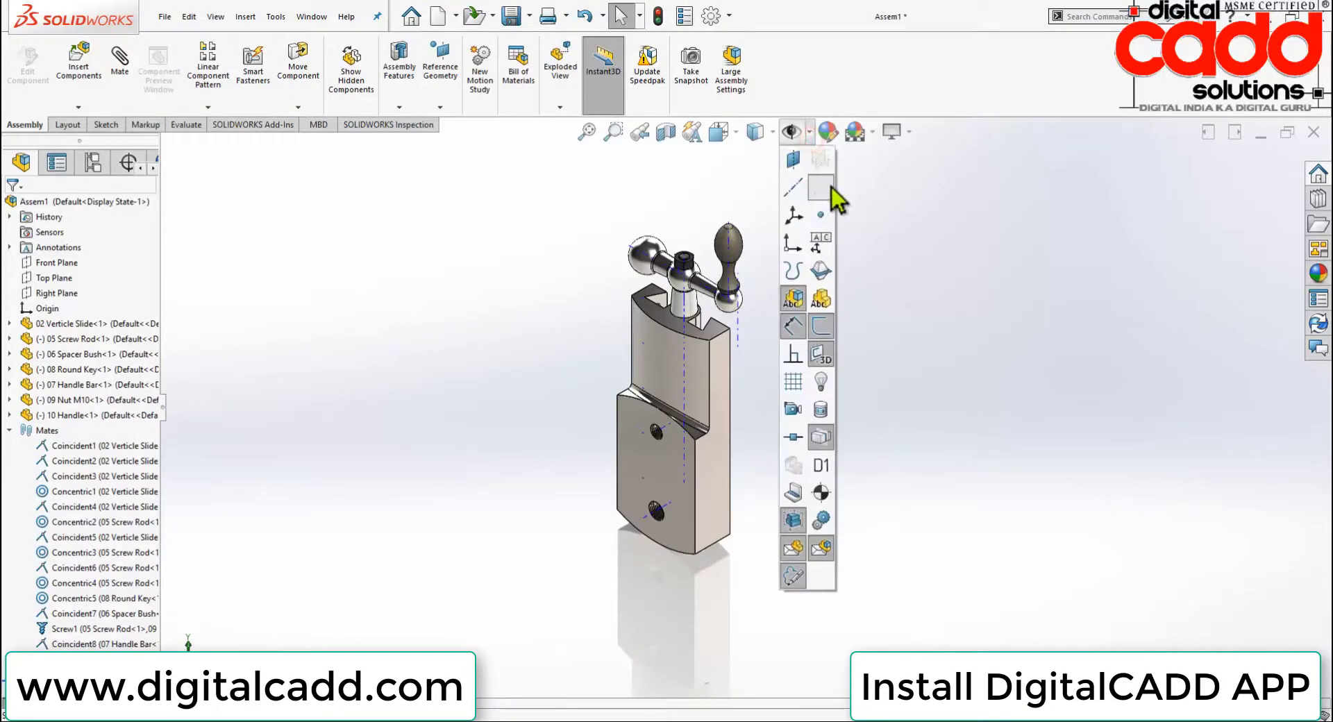
pyautogui.click(972, 258)
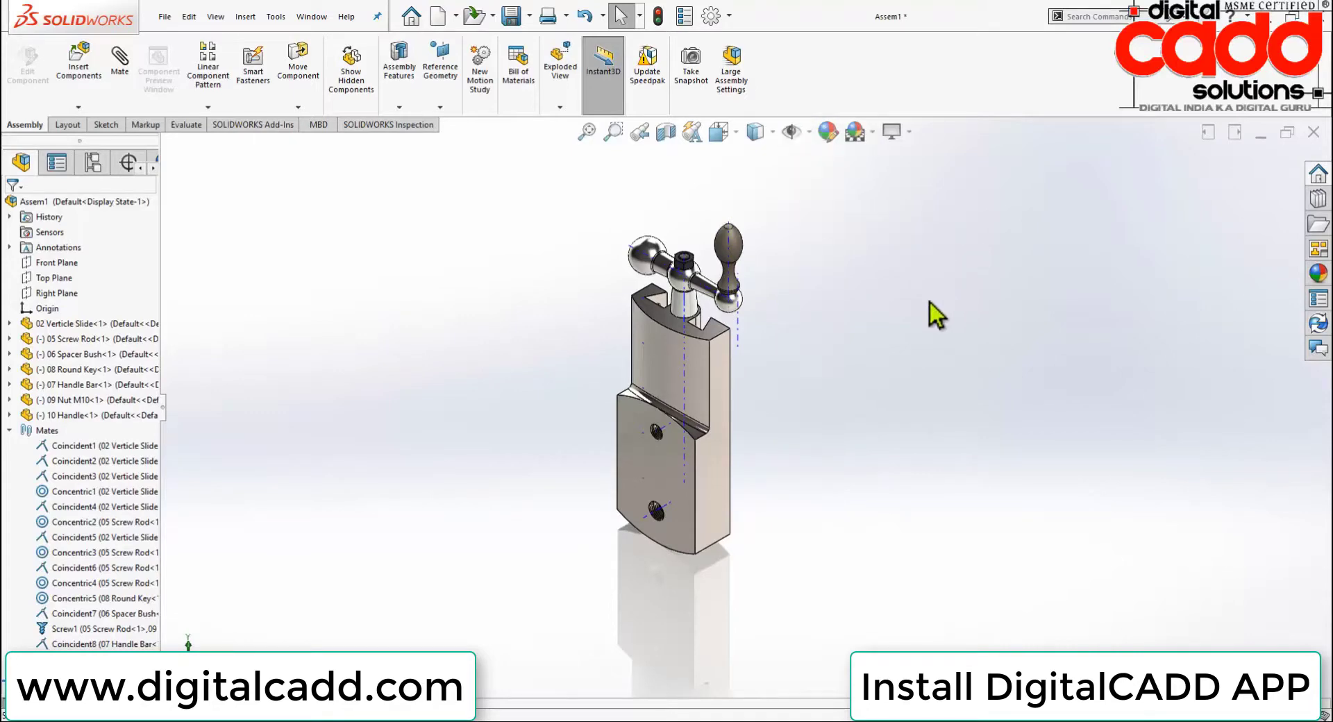
pyautogui.click(10, 430)
pyautogui.scroll(-2, 796, 410)
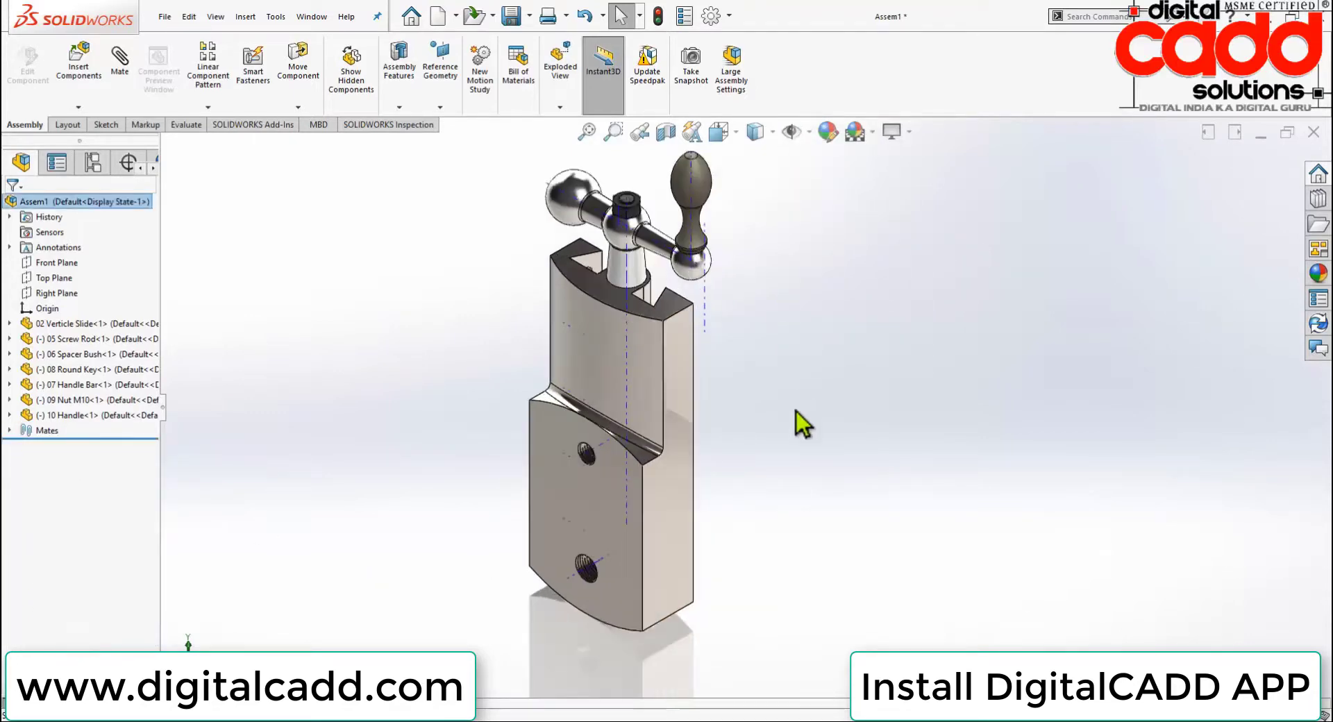
pyautogui.moveTo(801, 448); pyautogui.dragTo(703, 635, button='middle')
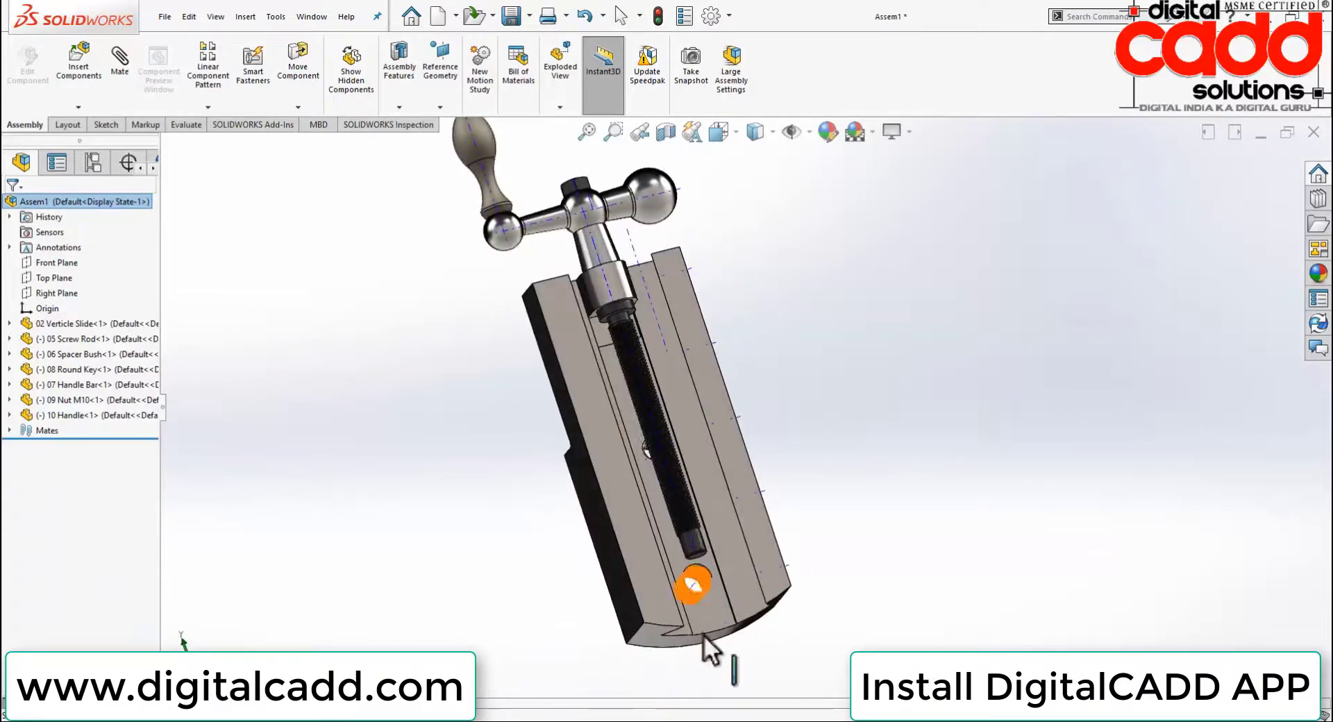
pyautogui.scroll(2, 637, 460)
pyautogui.moveTo(637, 461); pyautogui.dragTo(872, 506, button='middle')
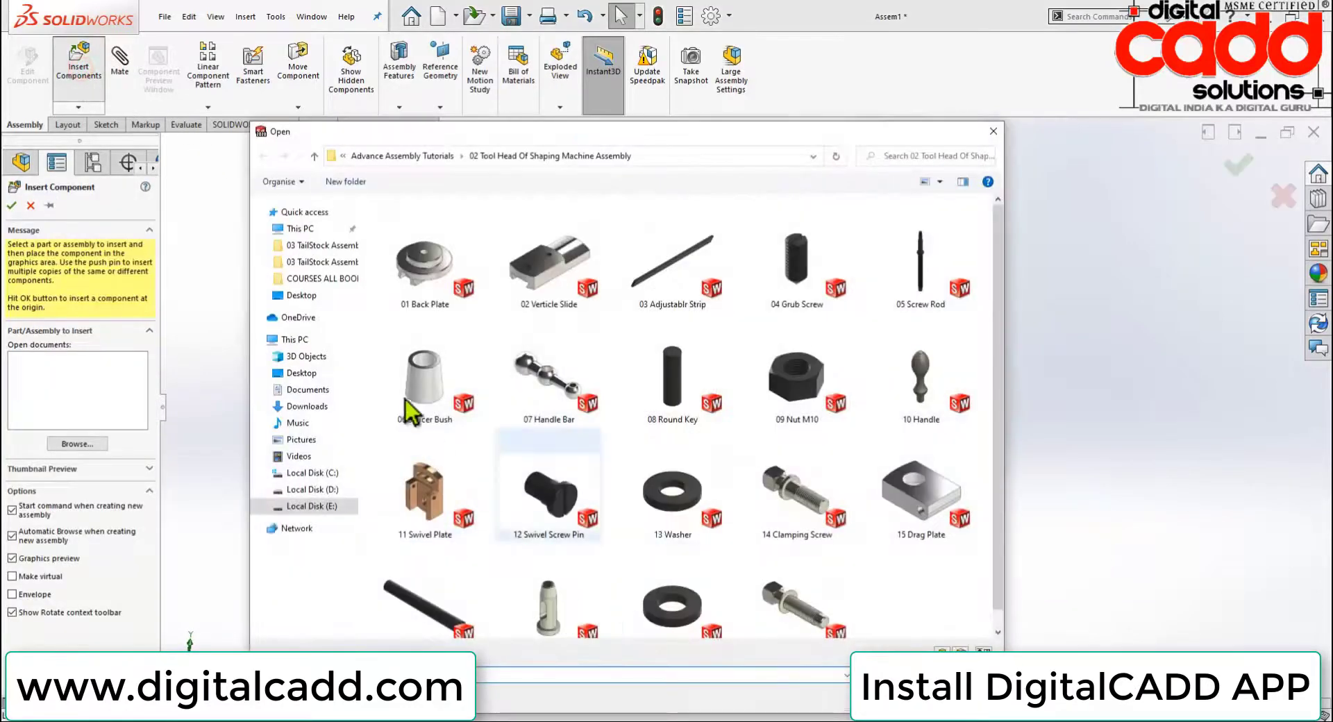
# Insert 01 Back Plate rotated 180° about X and place it beside the vertical slide
pyautogui.click(420, 271)
pyautogui.doubleClick(424, 271)
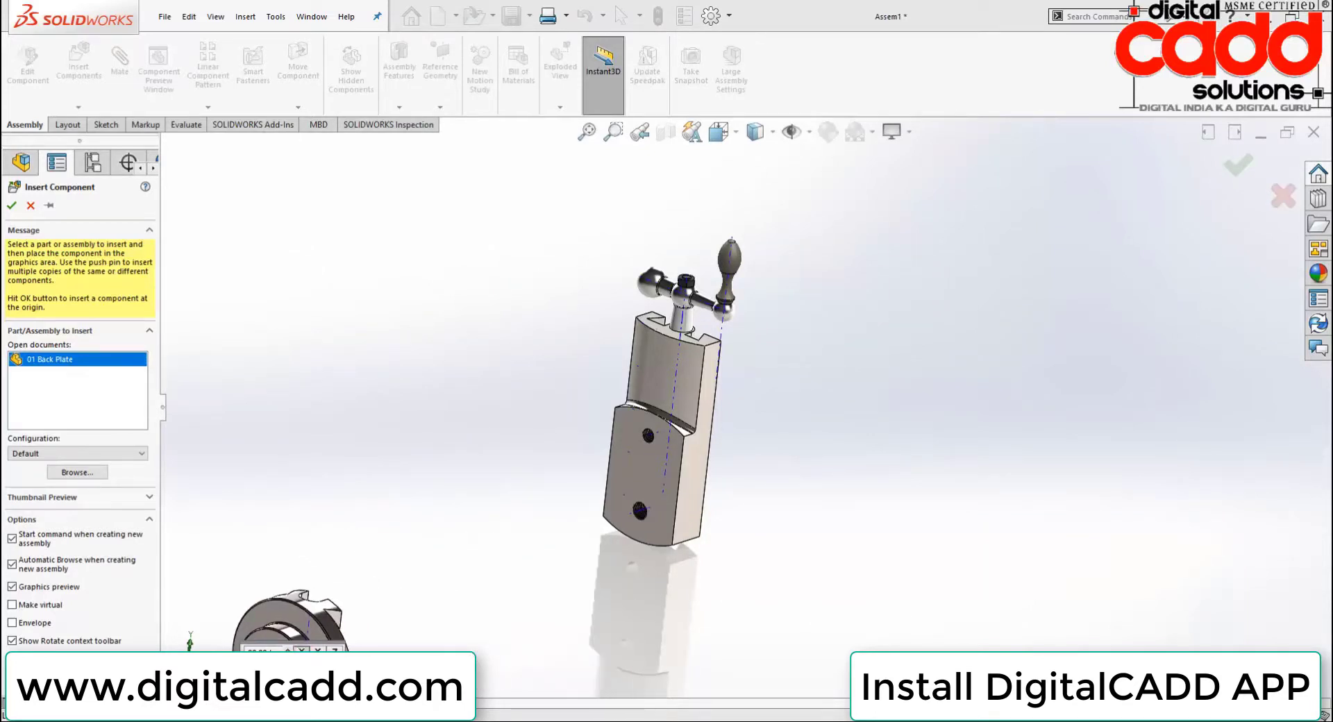
pyautogui.click(301, 649)
pyautogui.click(301, 649)
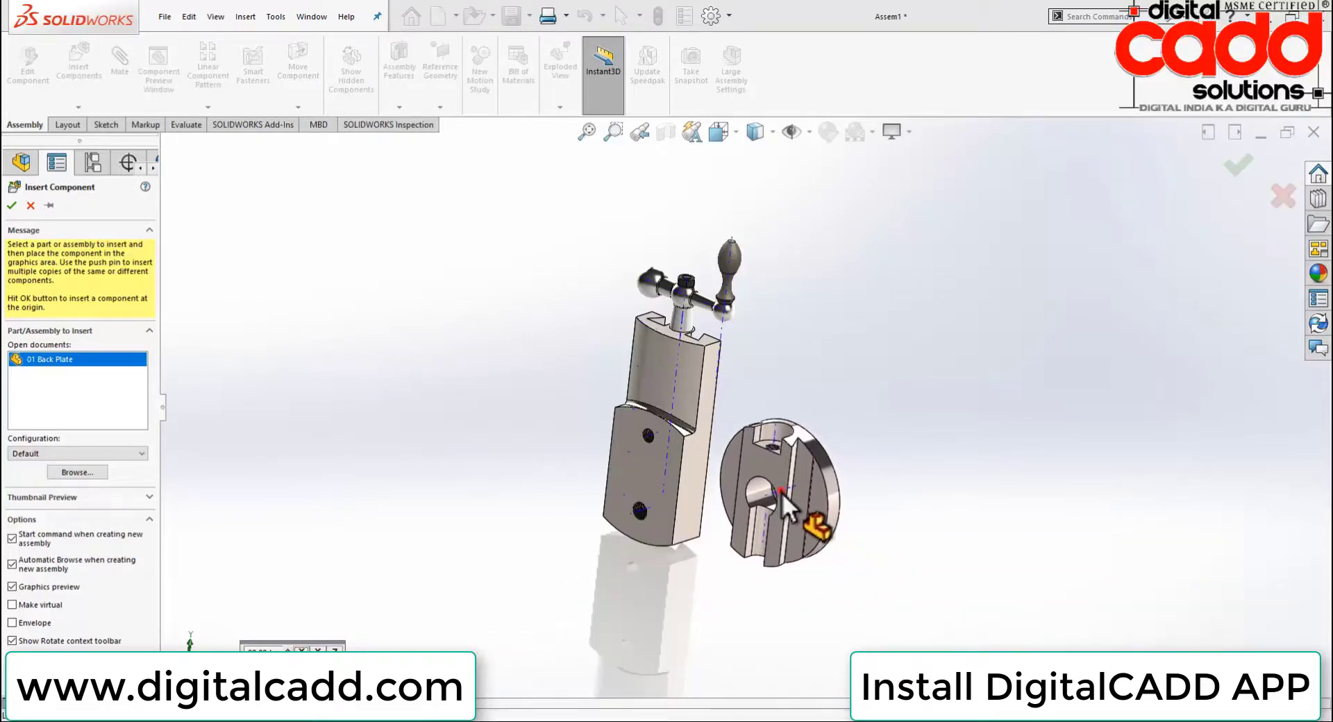
pyautogui.click(782, 493)
pyautogui.moveTo(794, 502)
pyautogui.mouseDown(button='middle')
pyautogui.moveTo(677, 501)
pyautogui.moveTo(705, 522)
pyautogui.moveTo(715, 458)
pyautogui.mouseUp(button='middle')
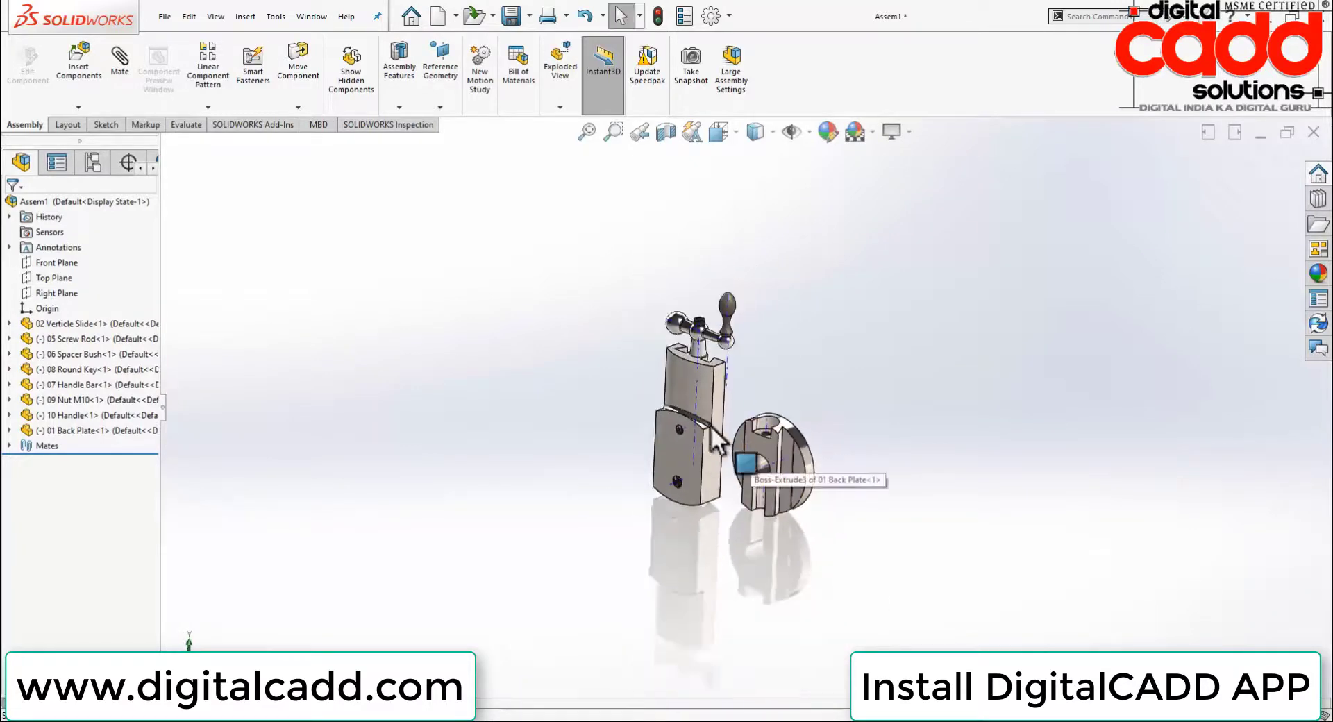
pyautogui.scroll(-2, 836, 465)
pyautogui.scroll(-3, 855, 440)
# Select the screw rod's cylindrical face as the first mate entity
pyautogui.moveTo(794, 483)
pyautogui.mouseDown(button='middle')
pyautogui.moveTo(757, 527)
pyautogui.moveTo(869, 387)
pyautogui.moveTo(859, 496)
pyautogui.moveTo(823, 513)
pyautogui.mouseUp(button='middle')
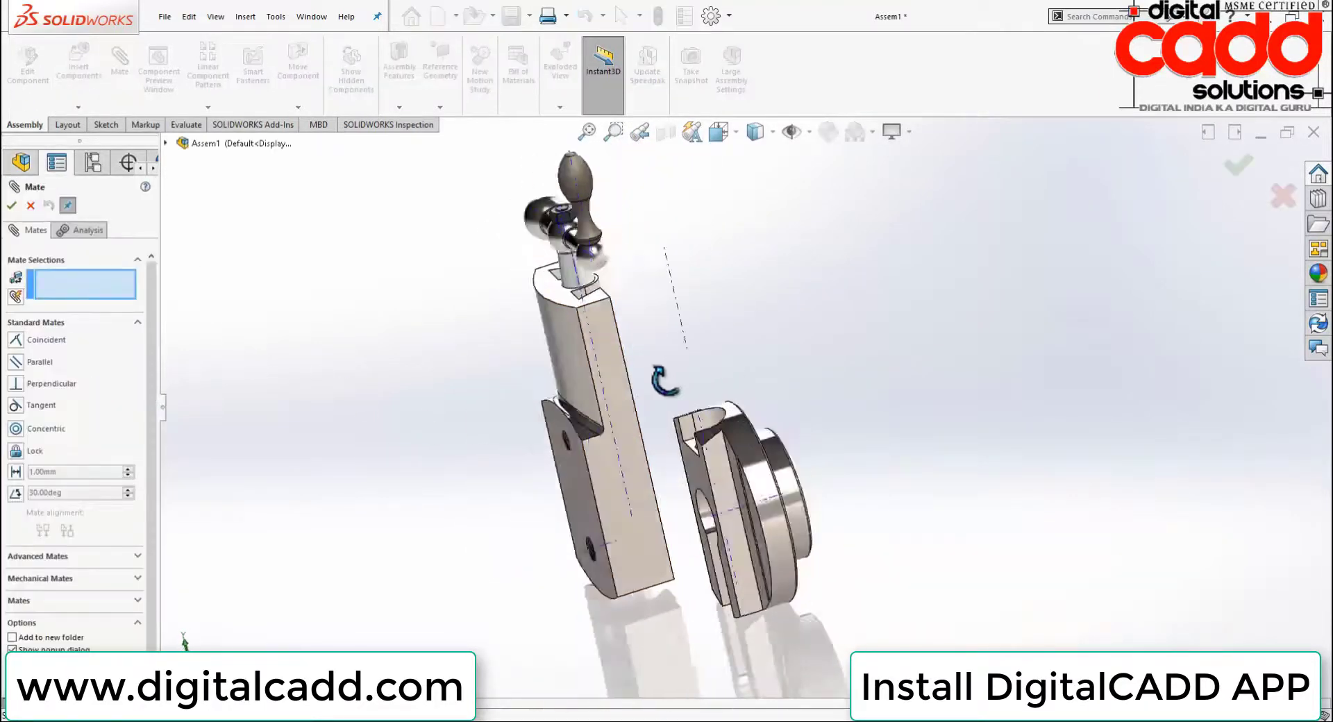
pyautogui.moveTo(702, 373); pyautogui.dragTo(704, 346, button='middle')
pyautogui.scroll(-5, 753, 351)
pyautogui.scroll(-4, 510, 374)
pyautogui.scroll(-2, 512, 377)
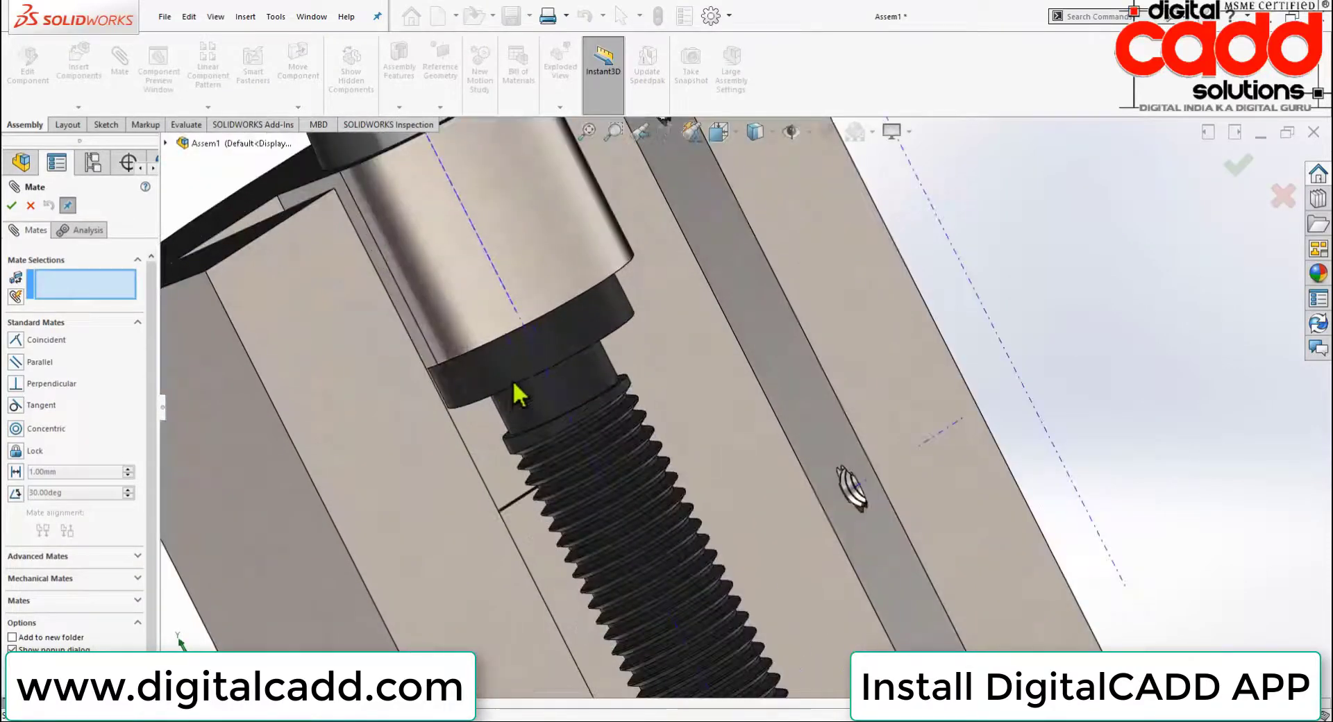
pyautogui.click(535, 394)
# Select the back plate's bore so it becomes concentric with the screw rod
pyautogui.scroll(4, 445, 265)
pyautogui.scroll(5, 486, 208)
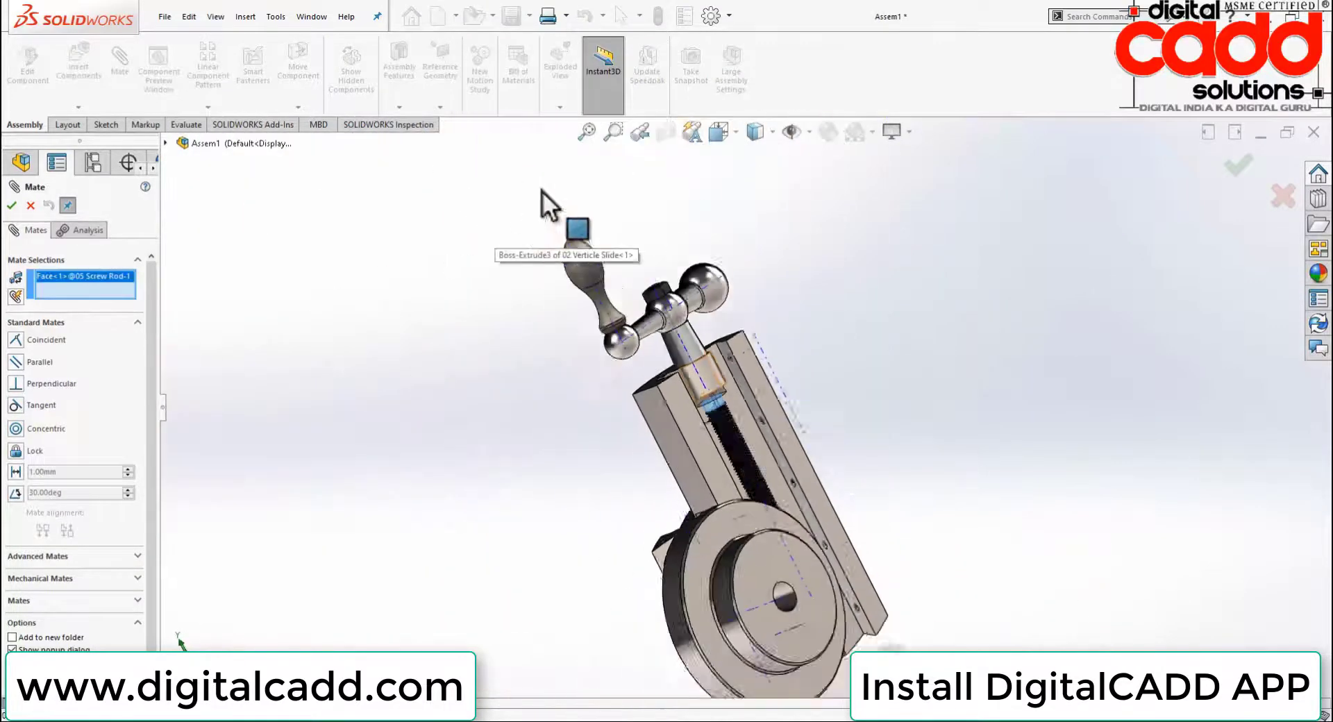
pyautogui.moveTo(538, 199); pyautogui.dragTo(821, 519, button='middle')
pyautogui.scroll(-2, 778, 556)
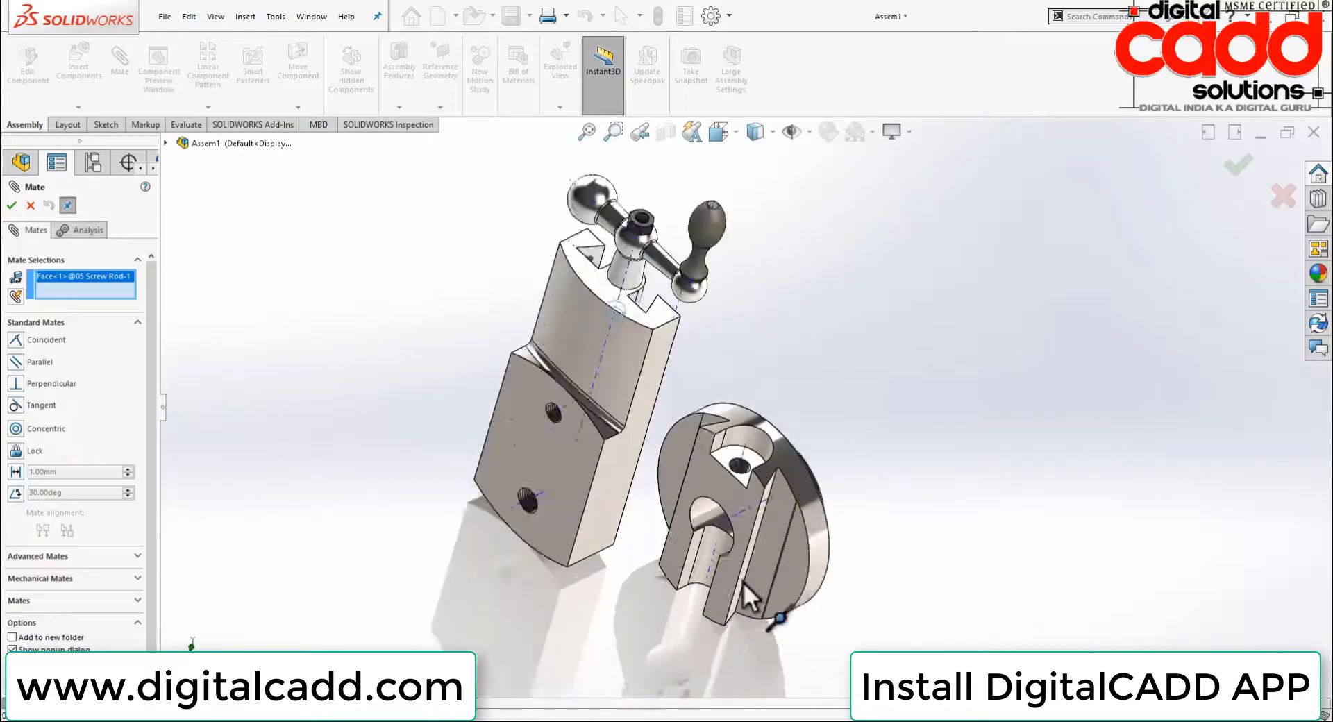
pyautogui.scroll(-4, 757, 539)
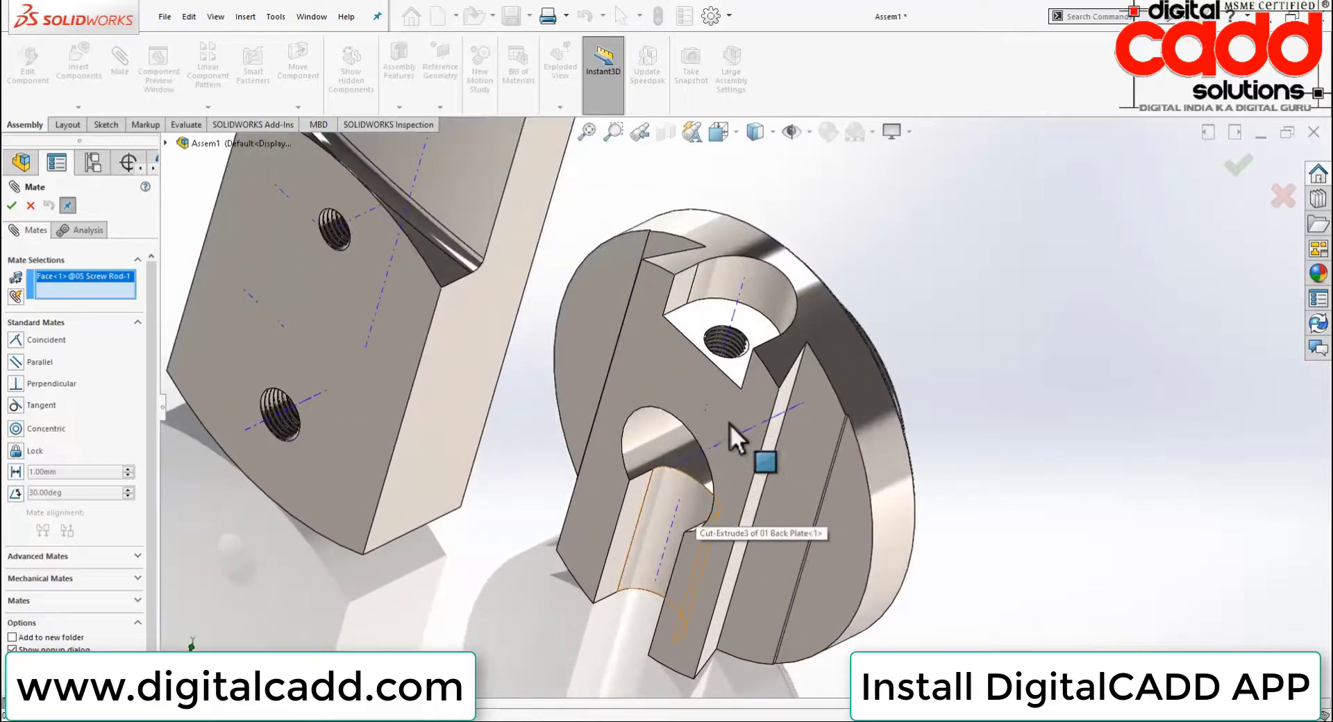
pyautogui.click(691, 515)
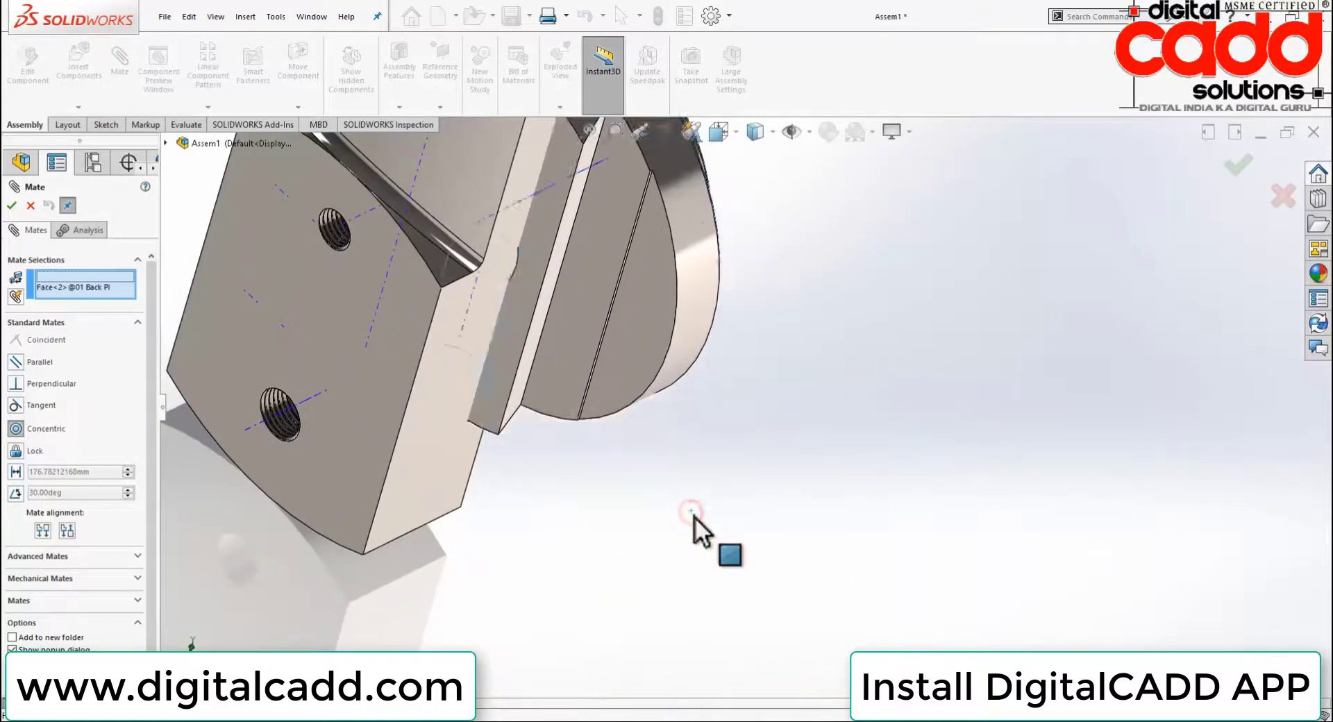
pyautogui.scroll(4, 649, 527)
pyautogui.moveTo(646, 514)
pyautogui.mouseDown(button='middle')
pyautogui.moveTo(544, 268)
pyautogui.moveTo(752, 467)
pyautogui.mouseUp(button='middle')
pyautogui.scroll(-3, 665, 312)
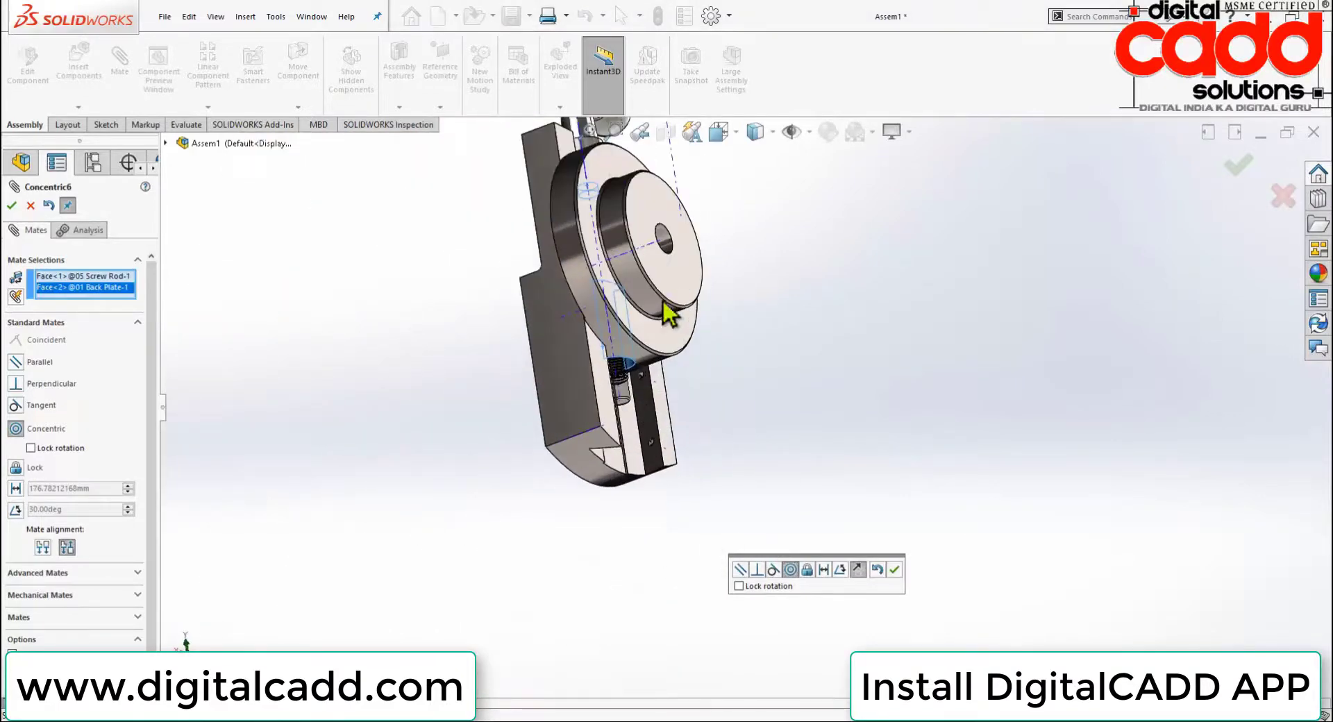
# Accept the concentric mate and slide the back plate down under the block
pyautogui.click(894, 570)
pyautogui.moveTo(667, 347); pyautogui.dragTo(716, 615)
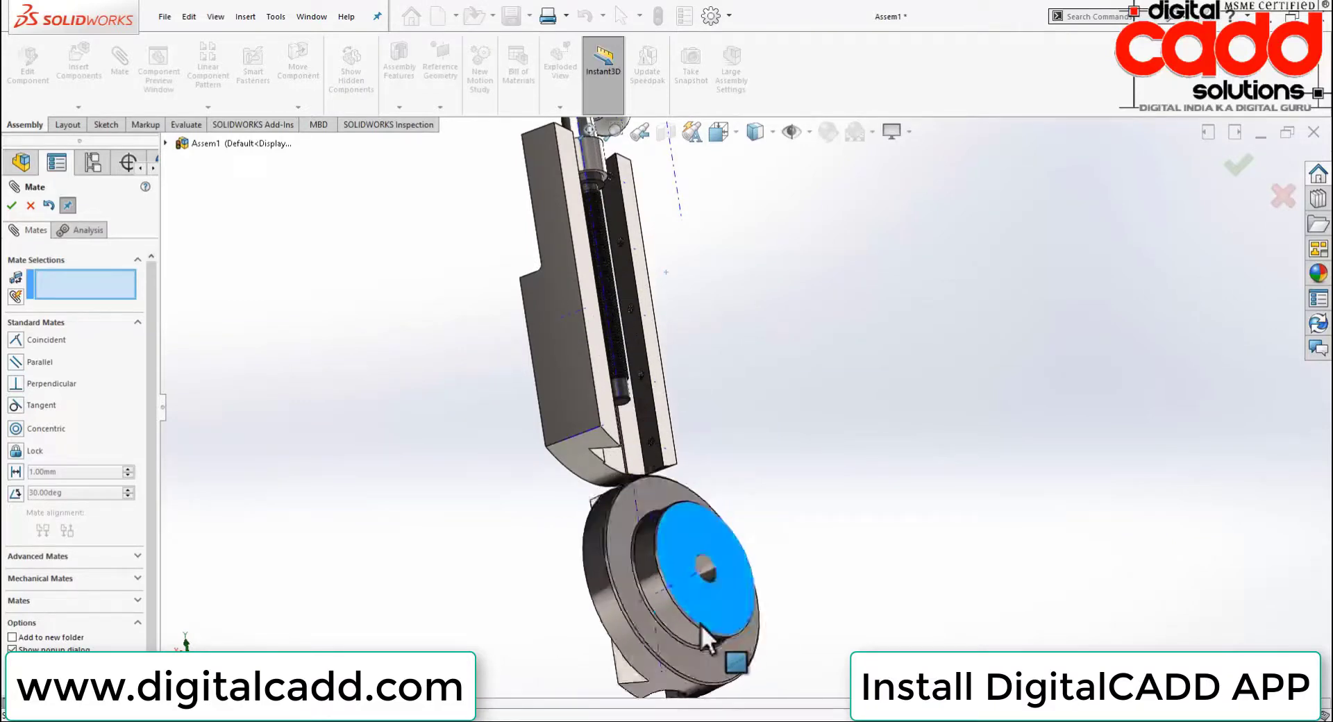
pyautogui.moveTo(717, 626); pyautogui.dragTo(743, 509)
pyautogui.moveTo(793, 460)
pyautogui.mouseDown(button='middle')
pyautogui.moveTo(789, 561)
pyautogui.moveTo(819, 290)
pyautogui.moveTo(793, 472)
pyautogui.mouseUp(button='middle')
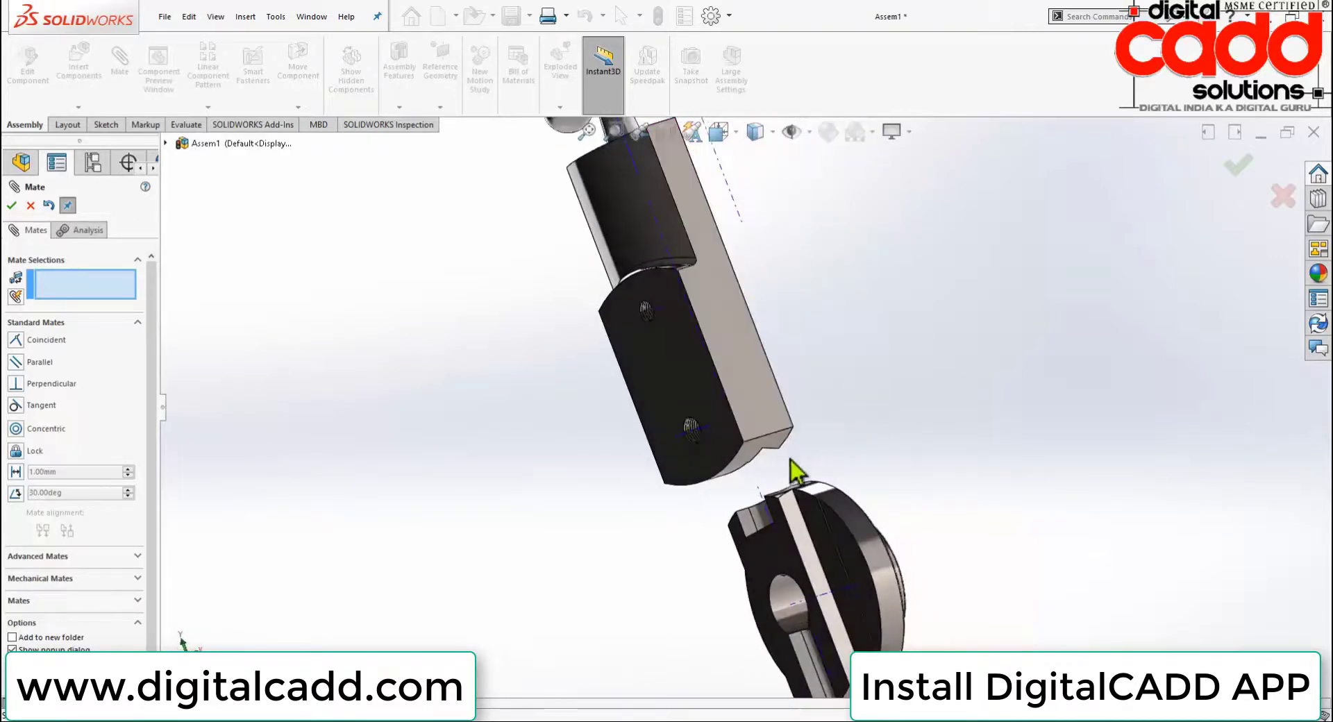
# Make a back plate face coincident with the vertical slide's face
pyautogui.click(787, 557)
pyautogui.moveTo(869, 421); pyautogui.dragTo(727, 469, button='middle')
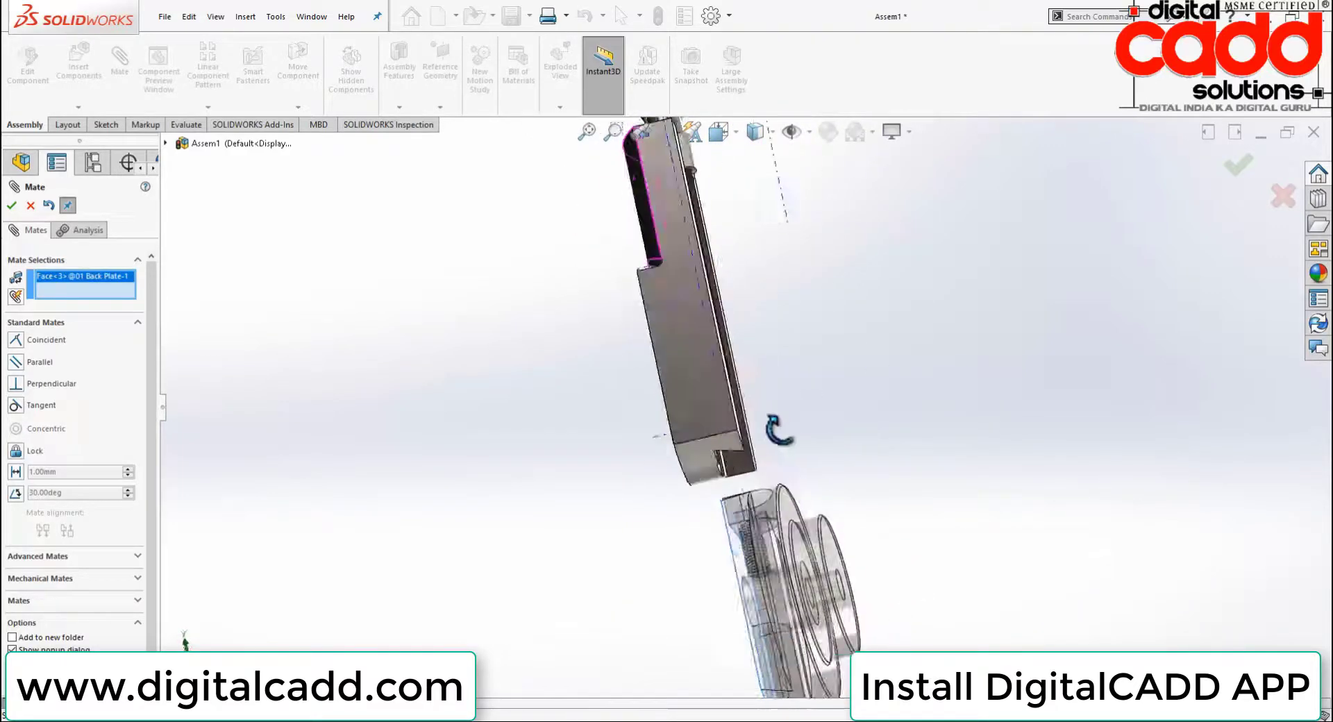
pyautogui.click(718, 446)
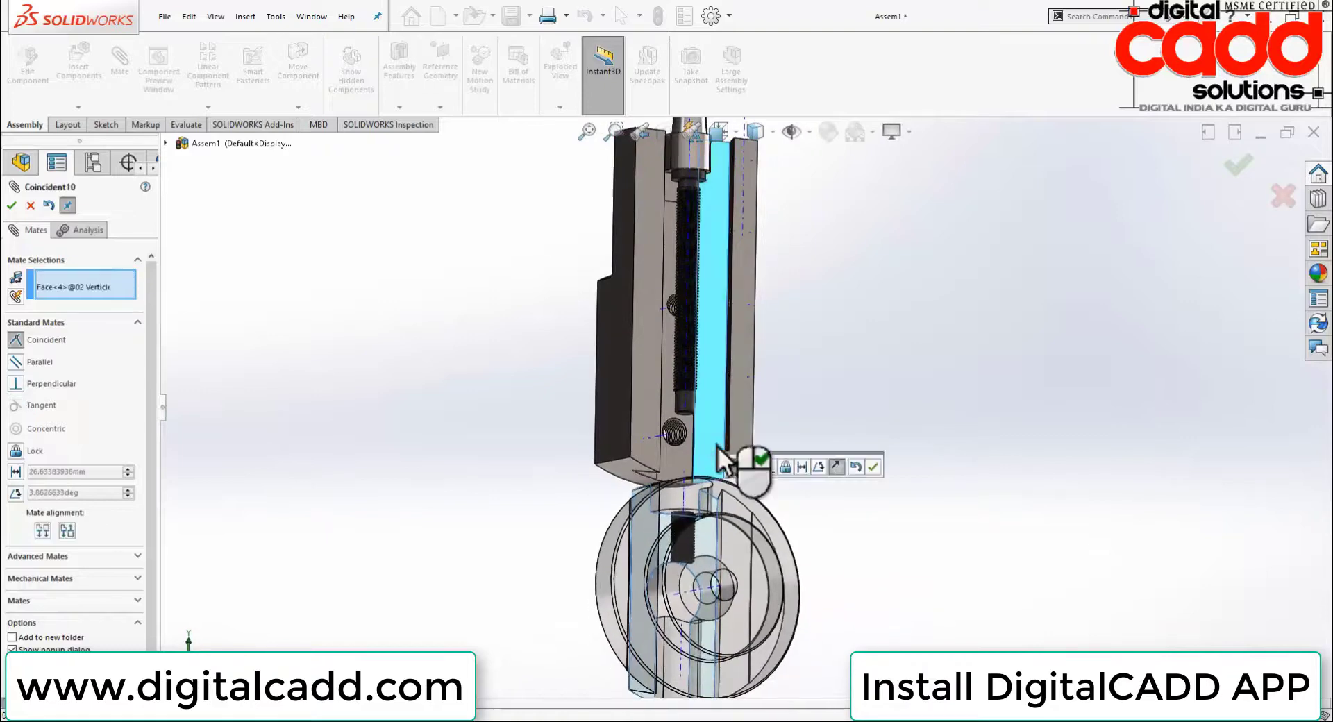
pyautogui.moveTo(958, 368)
pyautogui.mouseDown(button='middle')
pyautogui.moveTo(920, 463)
pyautogui.moveTo(912, 607)
pyautogui.moveTo(902, 460)
pyautogui.moveTo(948, 443)
pyautogui.mouseUp(button='middle')
pyautogui.click(874, 469)
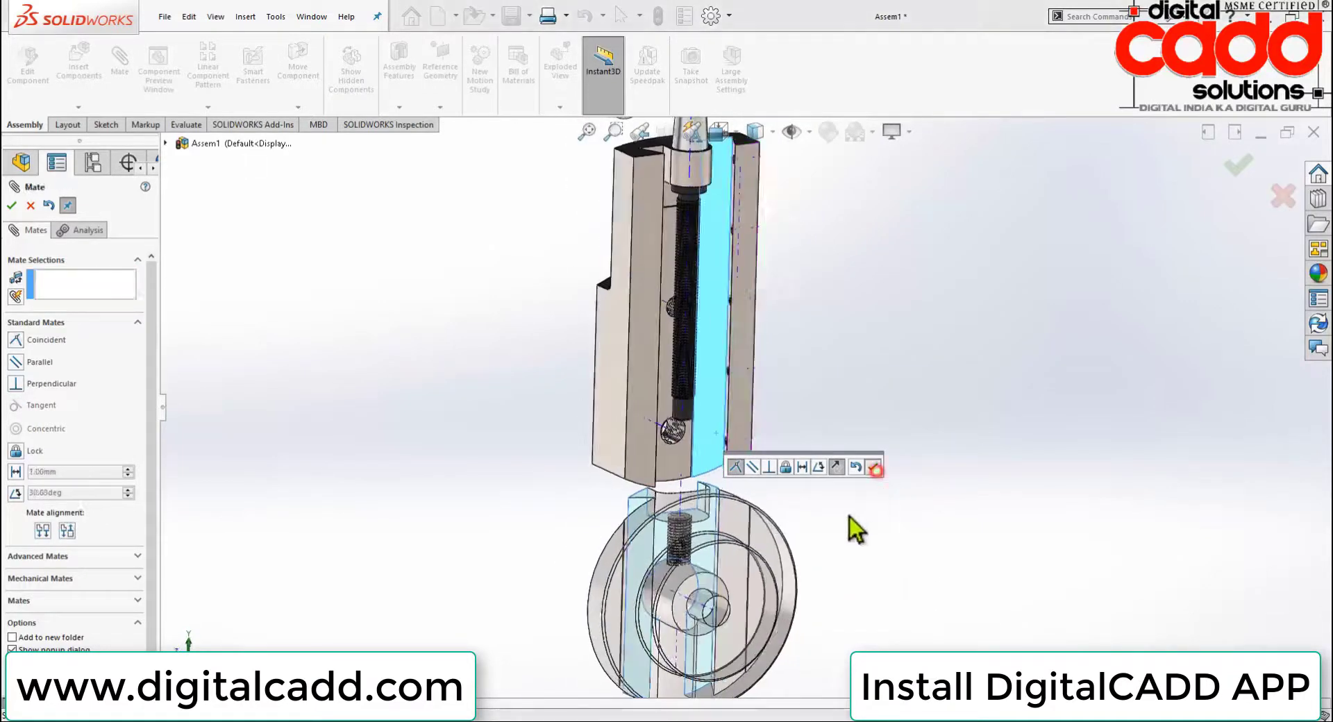
# Slide the back plate up along the slide and orbit to view it face-on
pyautogui.moveTo(739, 544); pyautogui.dragTo(738, 486)
pyautogui.moveTo(822, 382); pyautogui.dragTo(955, 243, button='middle')
pyautogui.moveTo(881, 389)
pyautogui.mouseDown(button='middle')
pyautogui.moveTo(881, 214)
pyautogui.moveTo(806, 523)
pyautogui.moveTo(745, 597)
pyautogui.mouseUp(button='middle')
pyautogui.scroll(3, 916, 289)
# Choose the Screw mechanical mate and select the back plate's Axis<1>
pyautogui.scroll(-3, 798, 410)
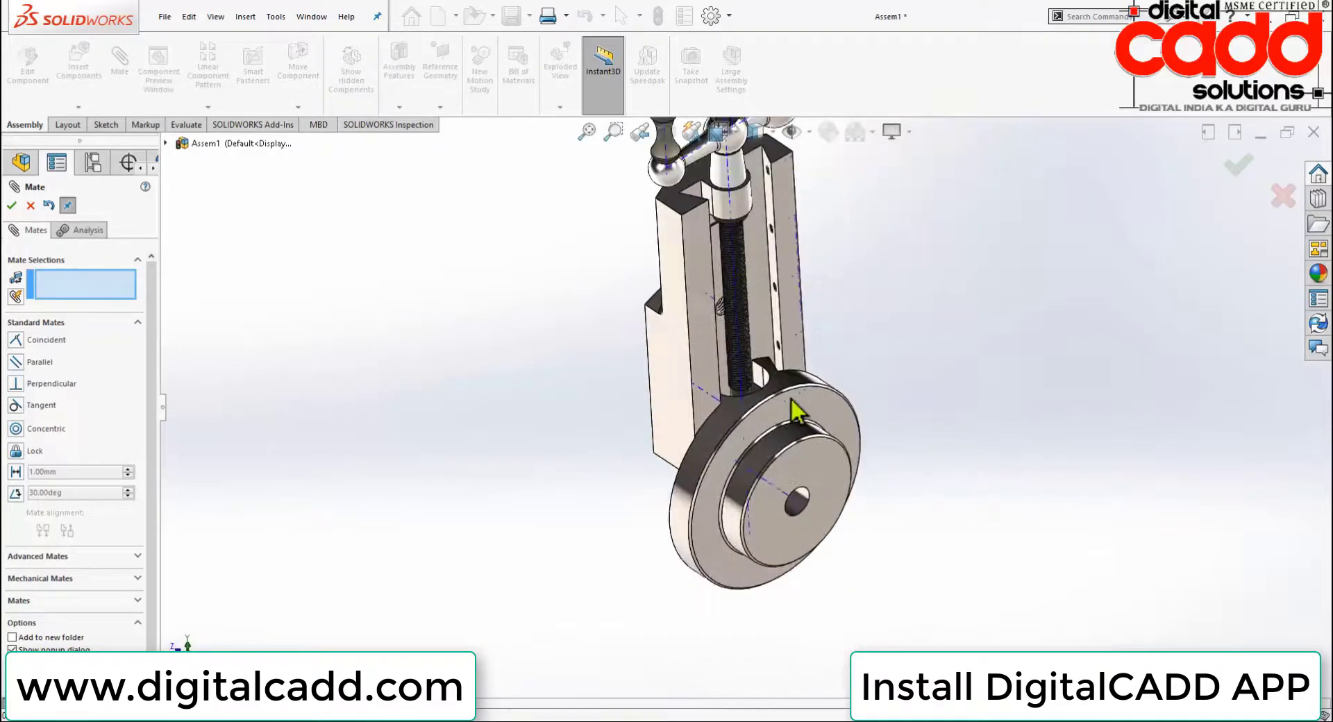
pyautogui.moveTo(797, 411)
pyautogui.mouseDown(button='middle')
pyautogui.moveTo(847, 366)
pyautogui.moveTo(829, 410)
pyautogui.mouseUp(button='middle')
pyautogui.scroll(-3, 829, 409)
pyautogui.scroll(-2, 731, 394)
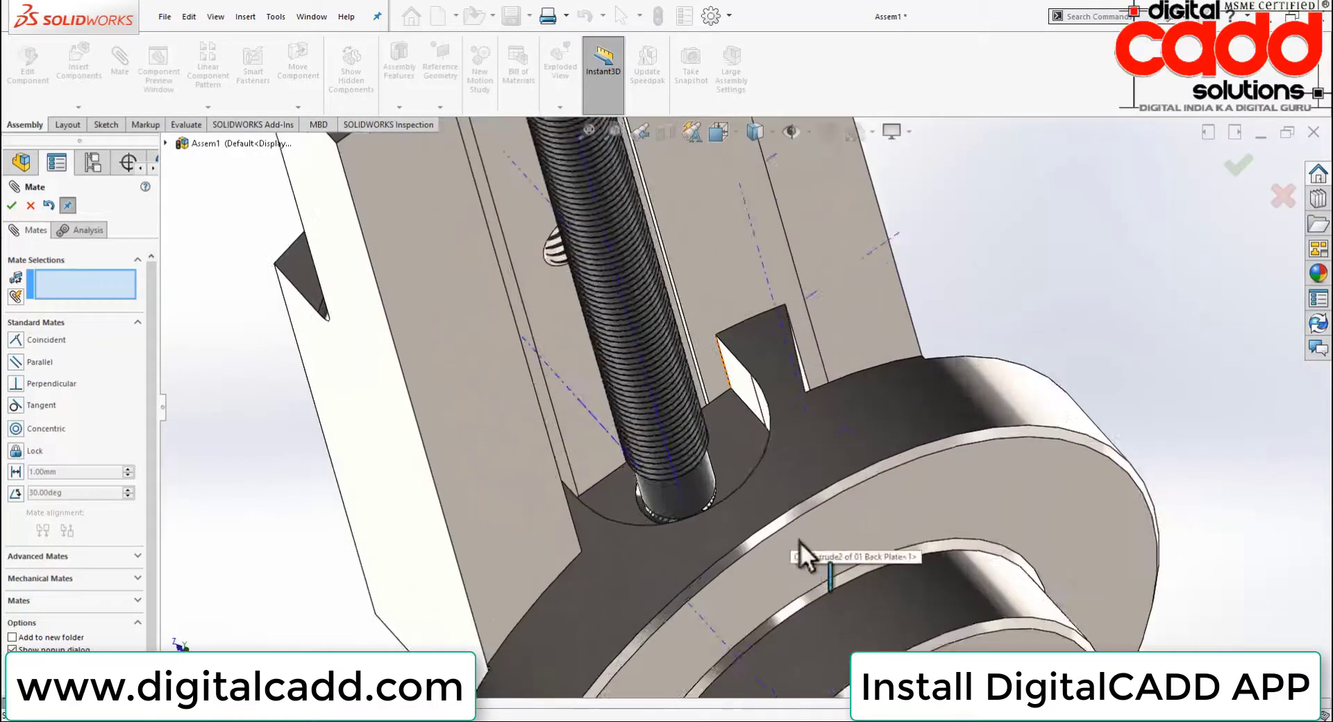
pyautogui.scroll(-1, 789, 518)
pyautogui.scroll(-1, 786, 497)
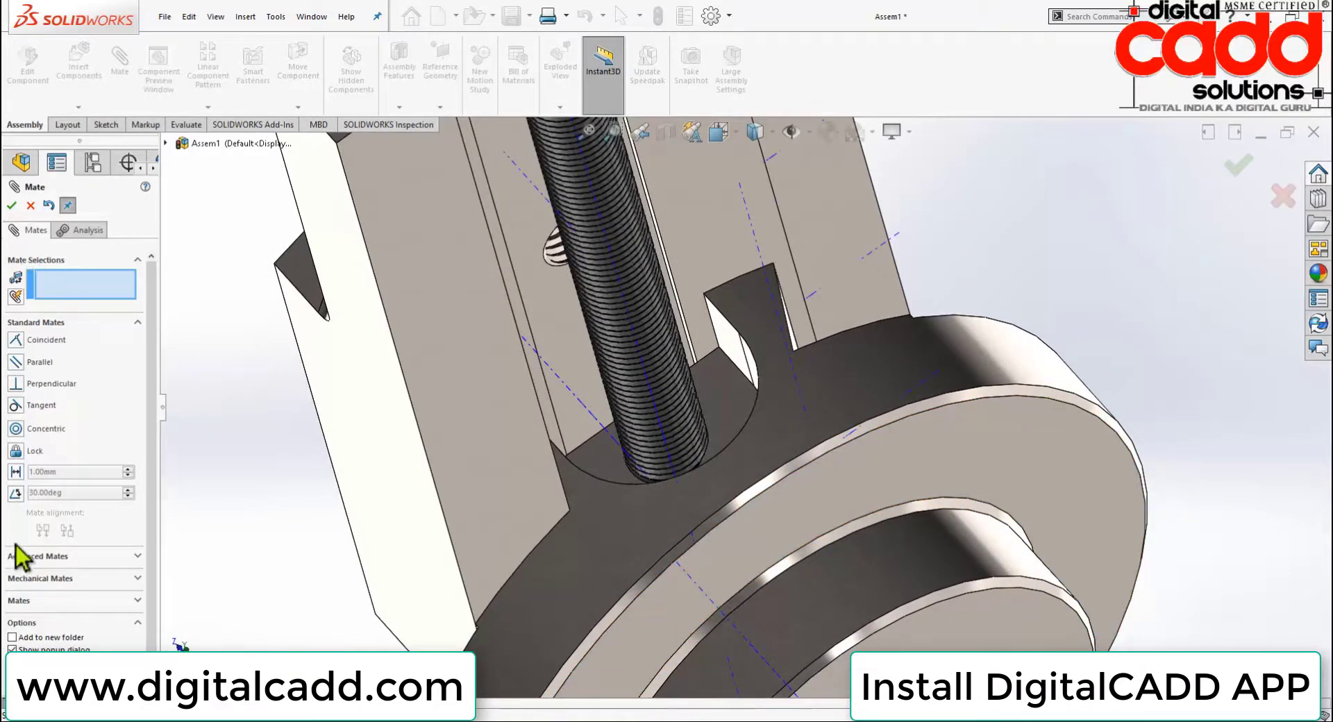
pyautogui.click(33, 578)
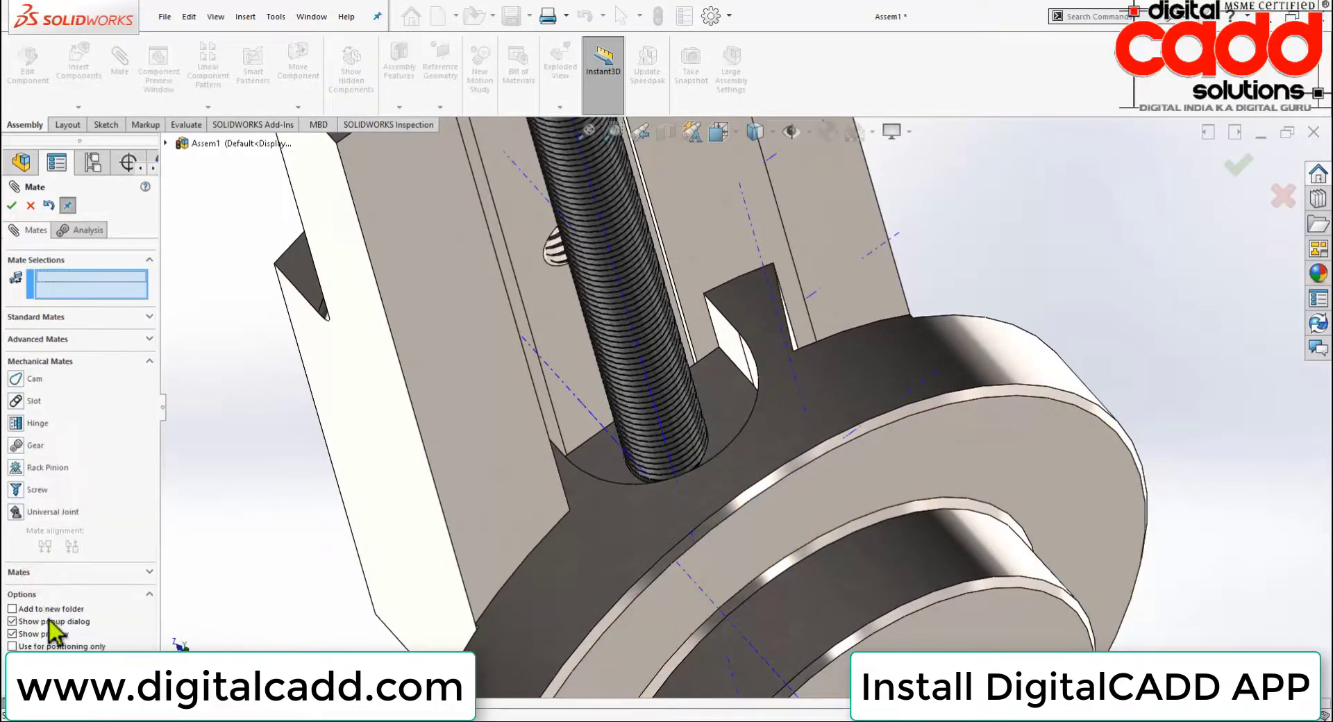
pyautogui.click(17, 489)
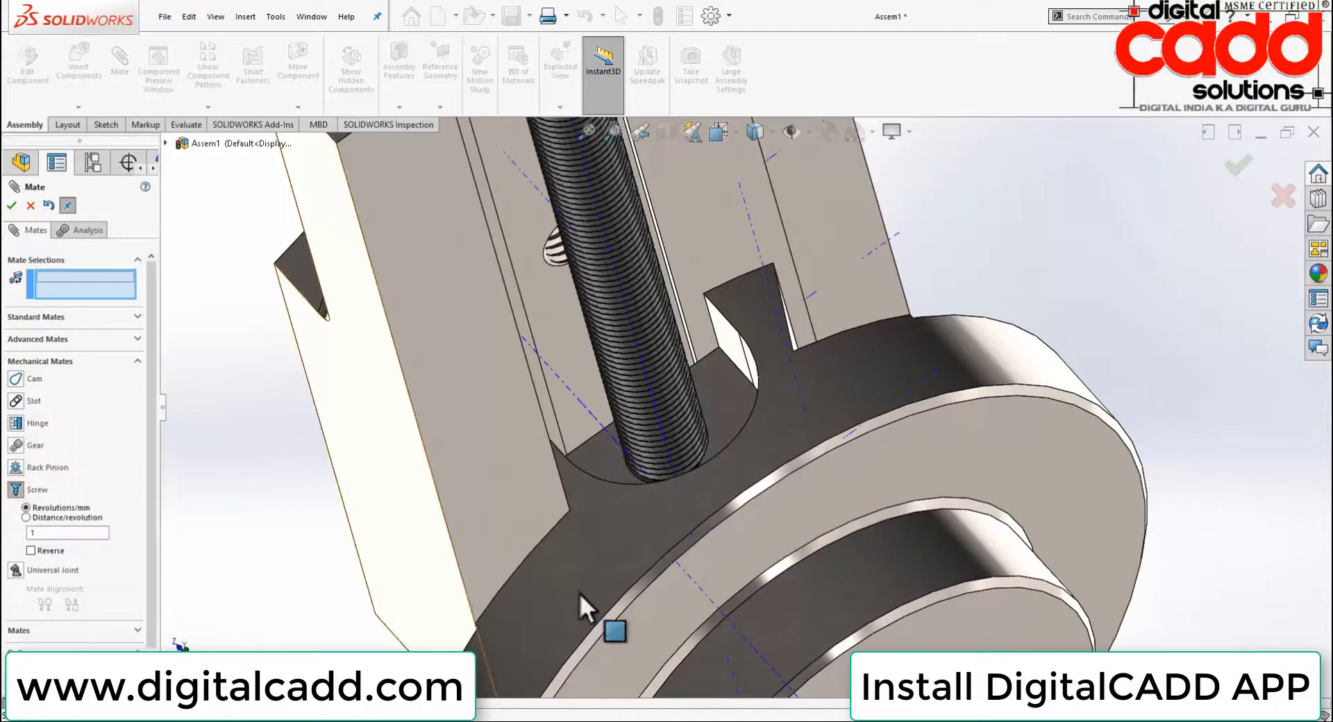
pyautogui.click(666, 439)
pyautogui.click(667, 439)
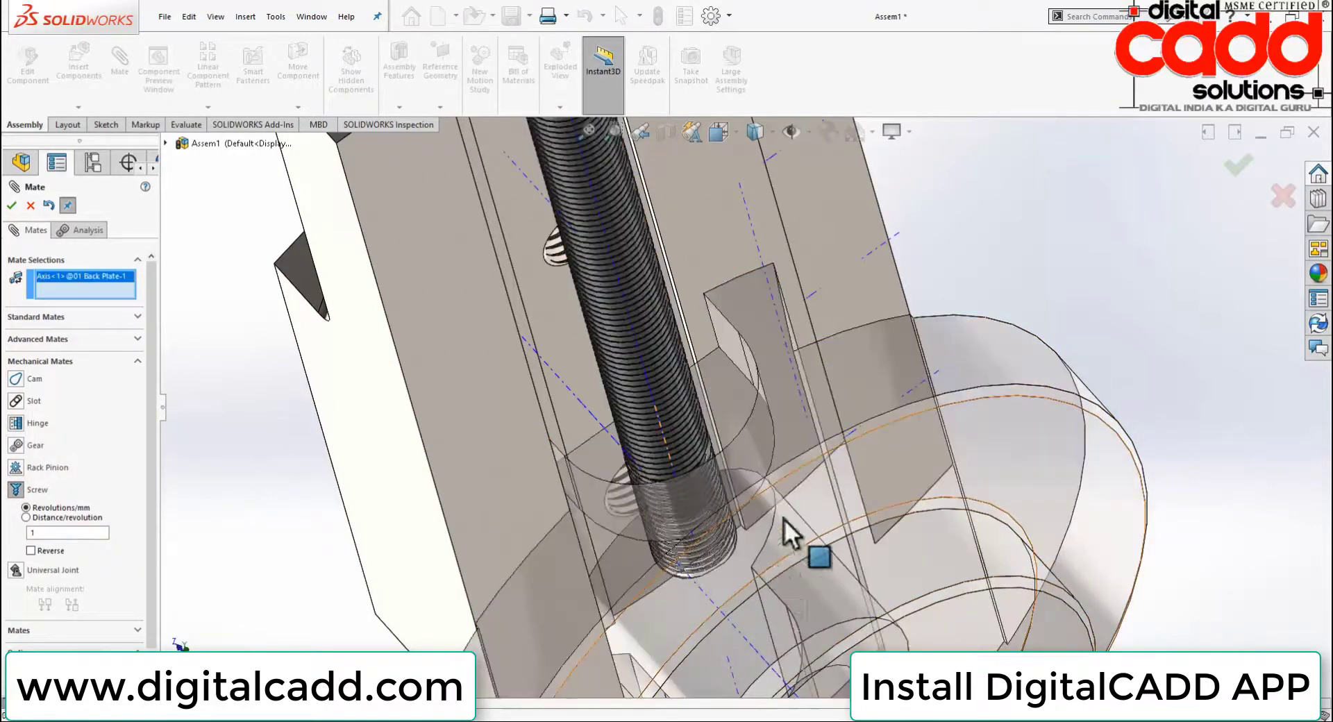
# Select the screw rod's Axis<2>, apply the reversed screw mate, and close mating
pyautogui.moveTo(785, 518); pyautogui.dragTo(814, 444, button='middle')
pyautogui.scroll(3, 721, 497)
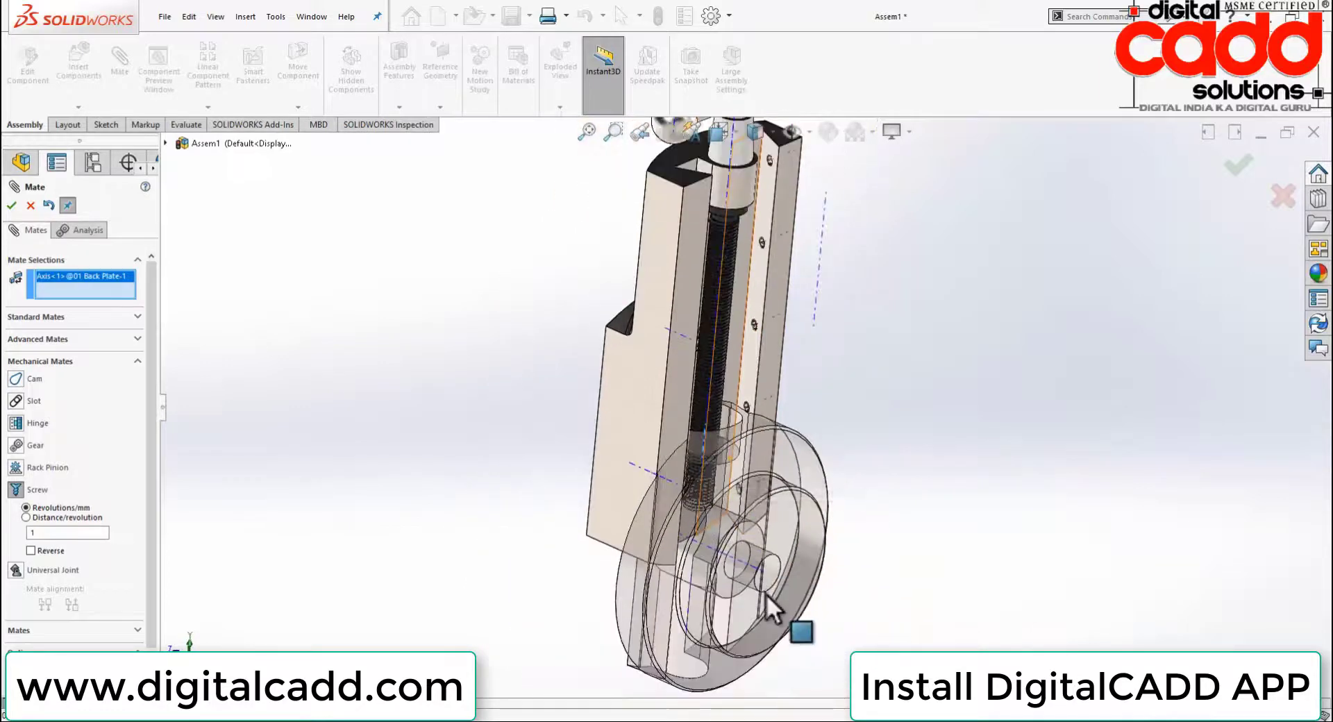
pyautogui.moveTo(765, 594); pyautogui.dragTo(929, 529, button='middle')
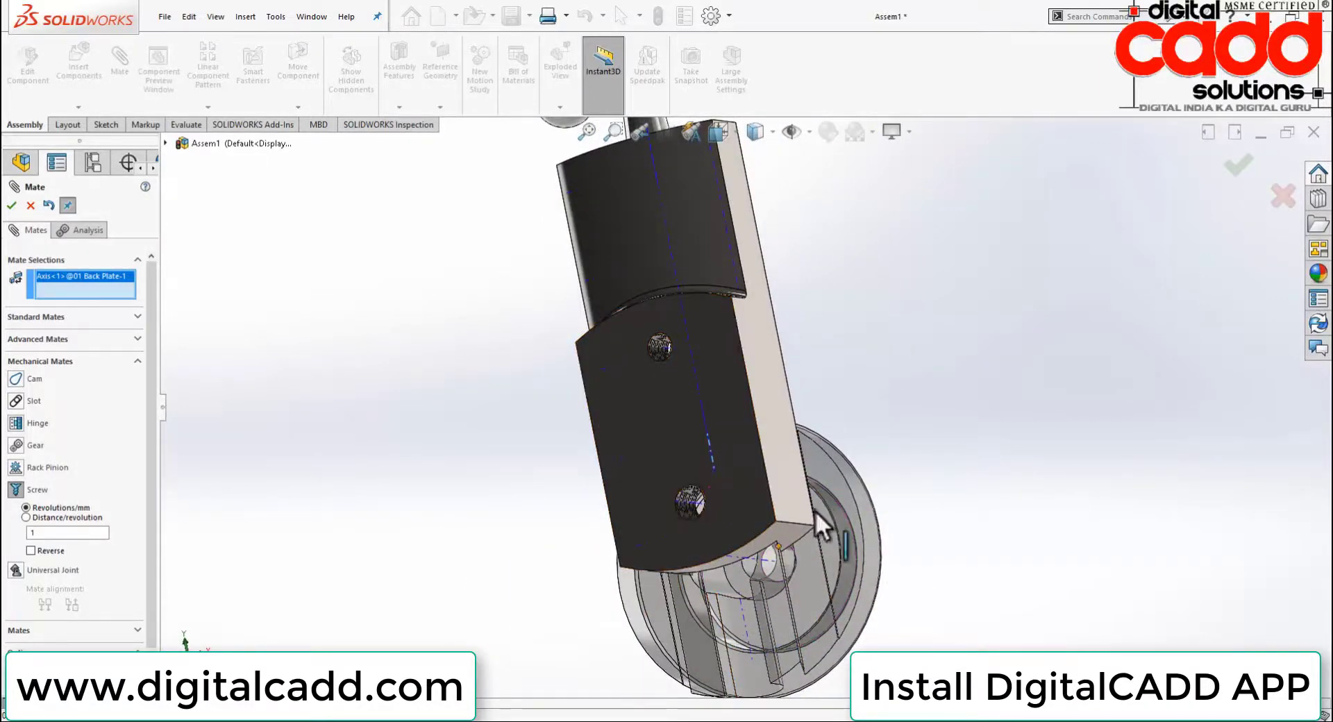
pyautogui.moveTo(815, 510); pyautogui.dragTo(853, 490, button='middle')
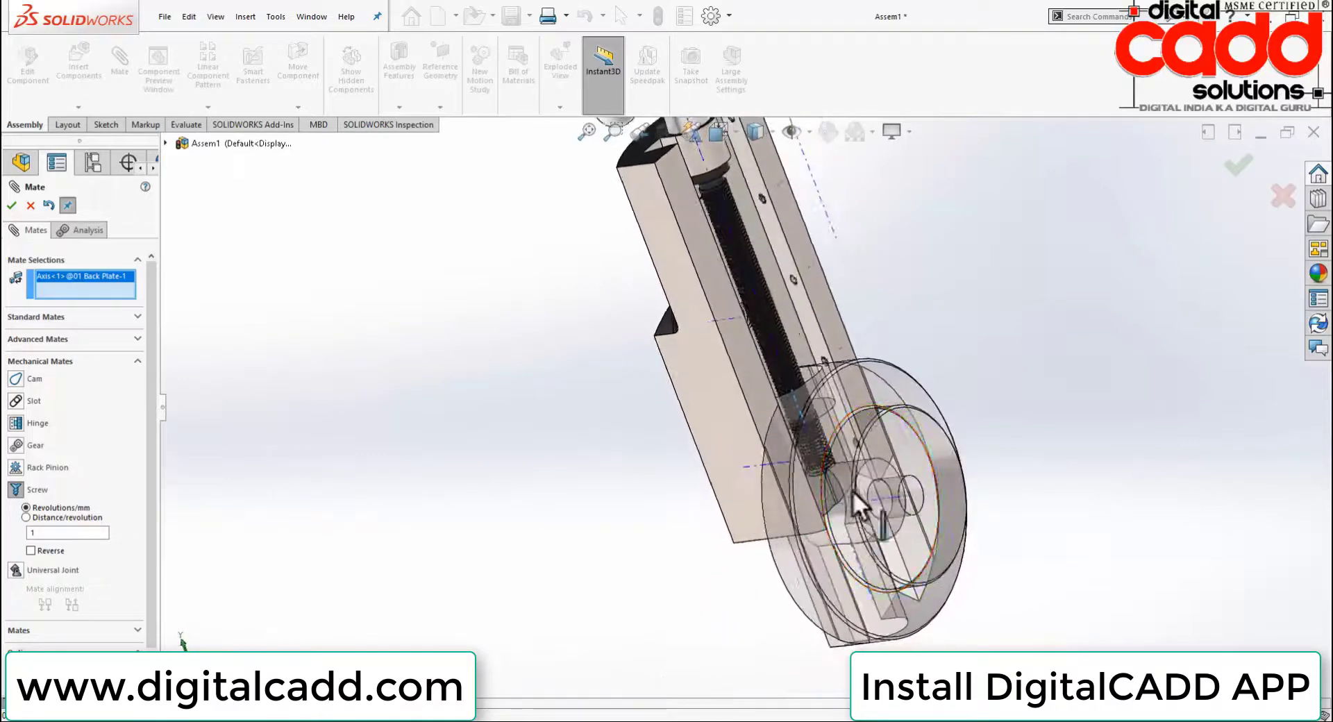
pyautogui.scroll(-3, 840, 466)
pyautogui.moveTo(830, 440)
pyautogui.mouseDown(button='middle')
pyautogui.moveTo(814, 526)
pyautogui.moveTo(784, 490)
pyautogui.mouseUp(button='middle')
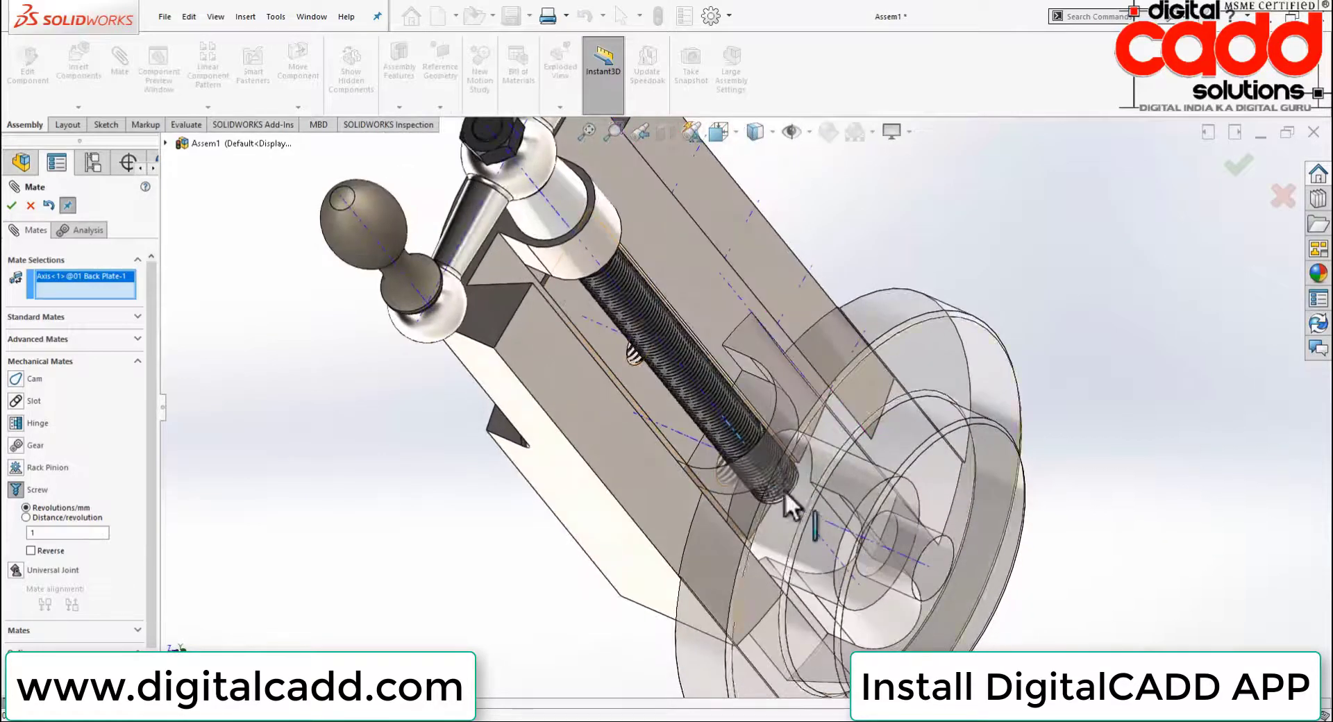
pyautogui.click(694, 385)
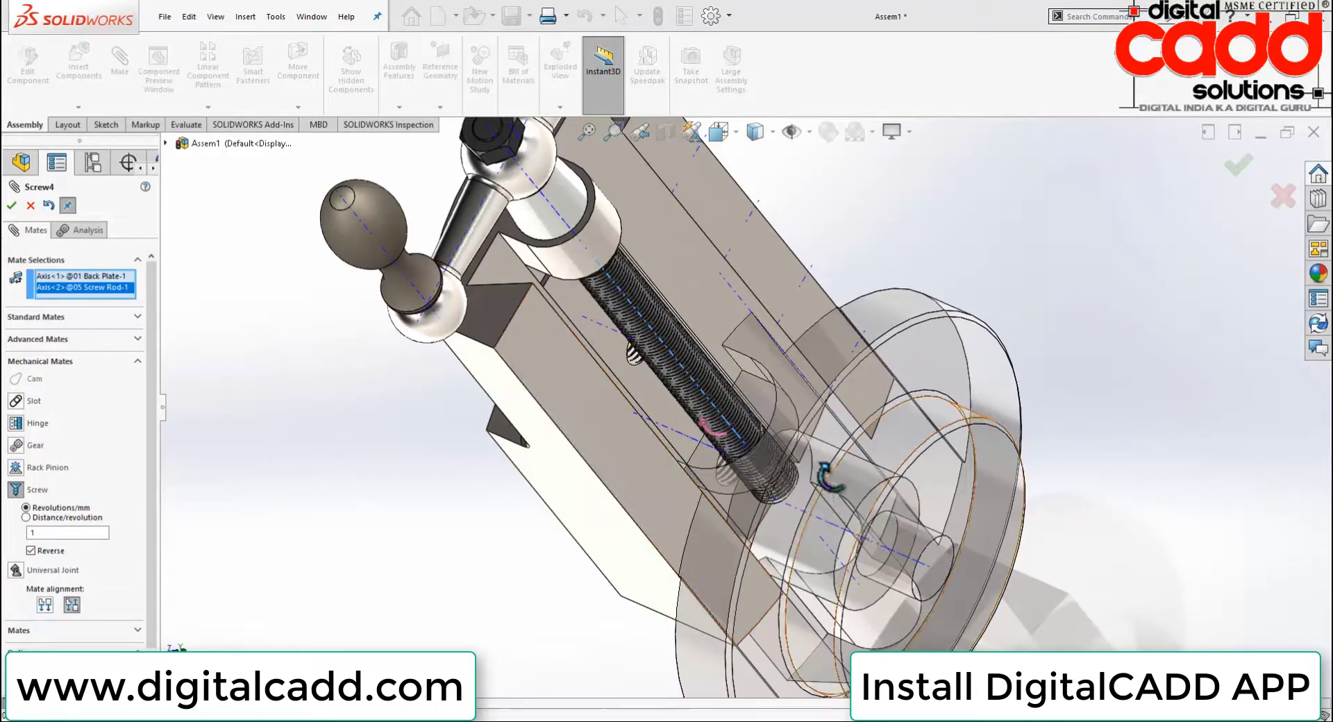
pyautogui.moveTo(828, 478); pyautogui.dragTo(844, 452, button='middle')
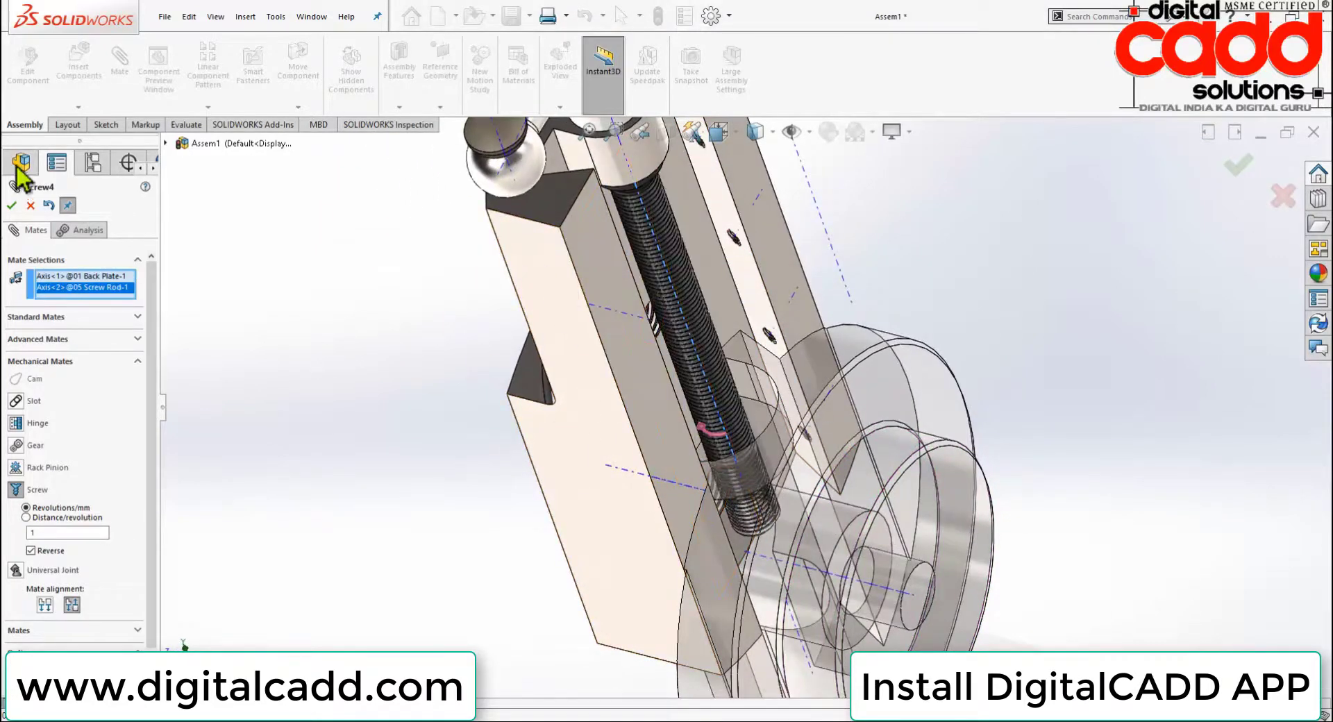
pyautogui.click(11, 206)
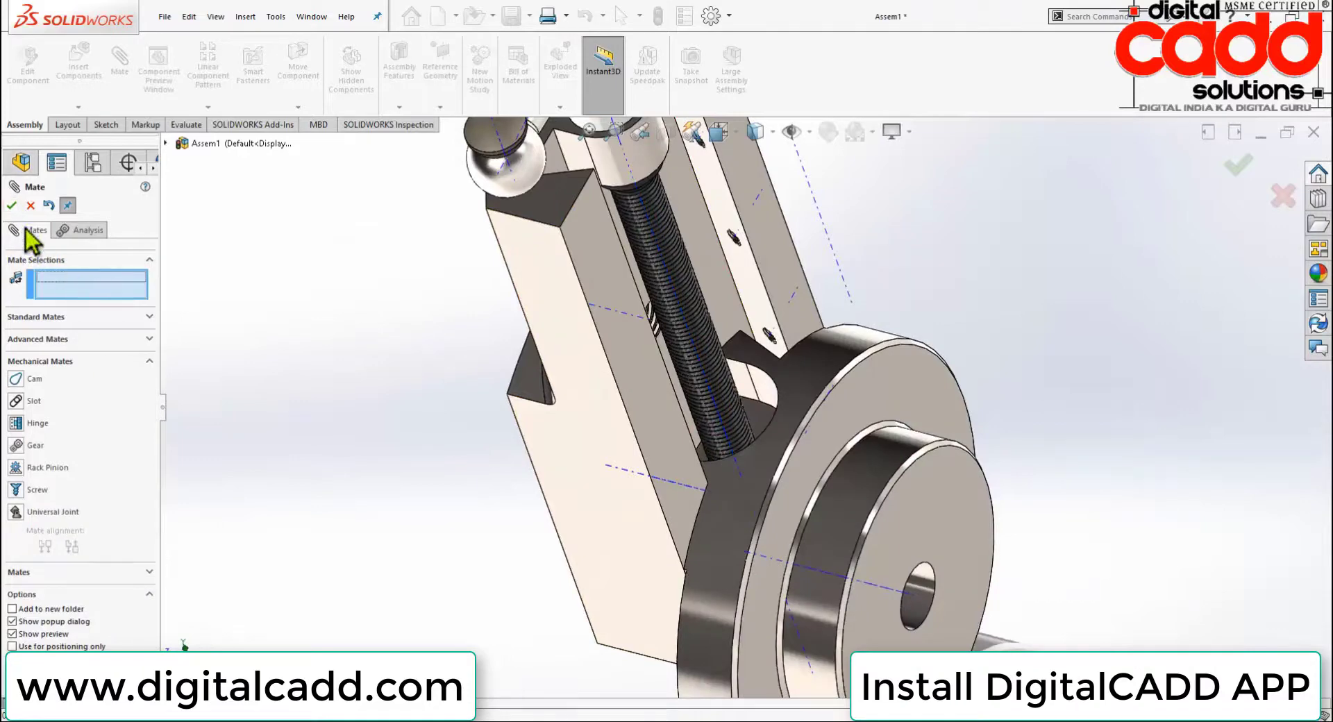
pyautogui.press('Escape')
pyautogui.scroll(3, 747, 616)
# Turn the handle to test the screw motion
pyautogui.scroll(2, 818, 440)
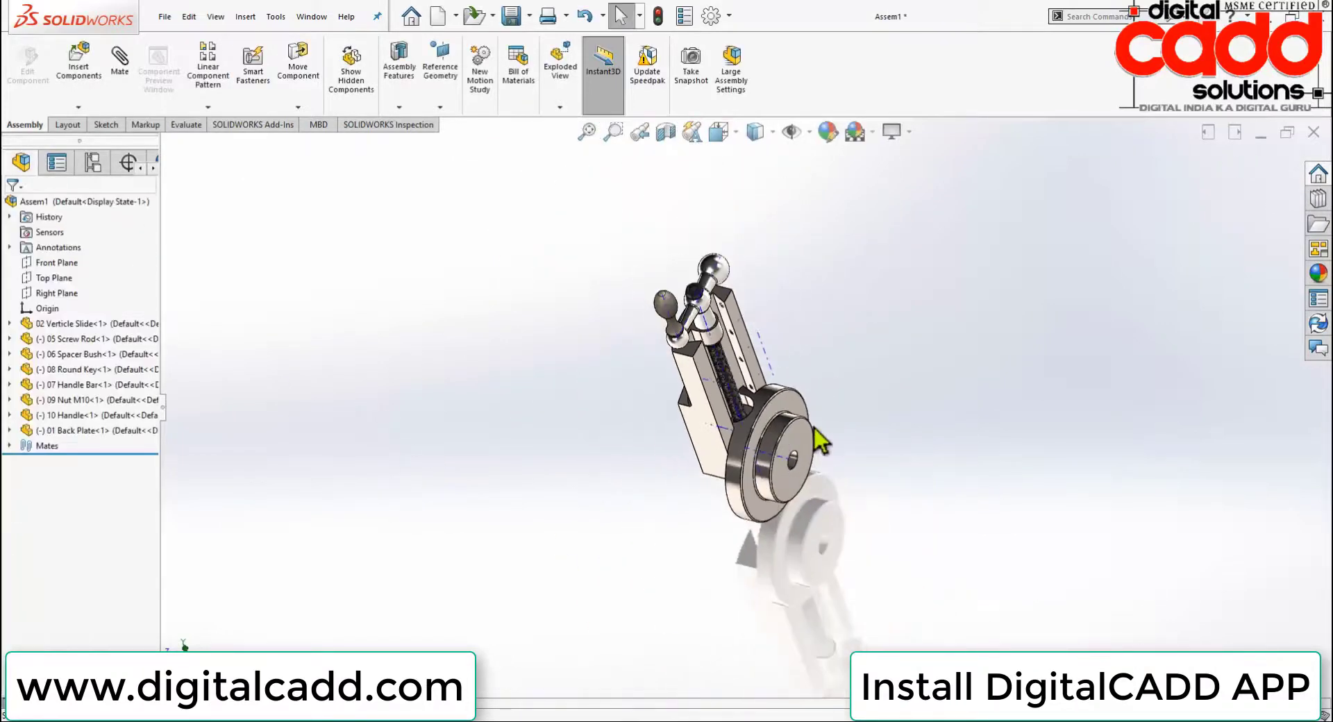
pyautogui.scroll(-5, 586, 285)
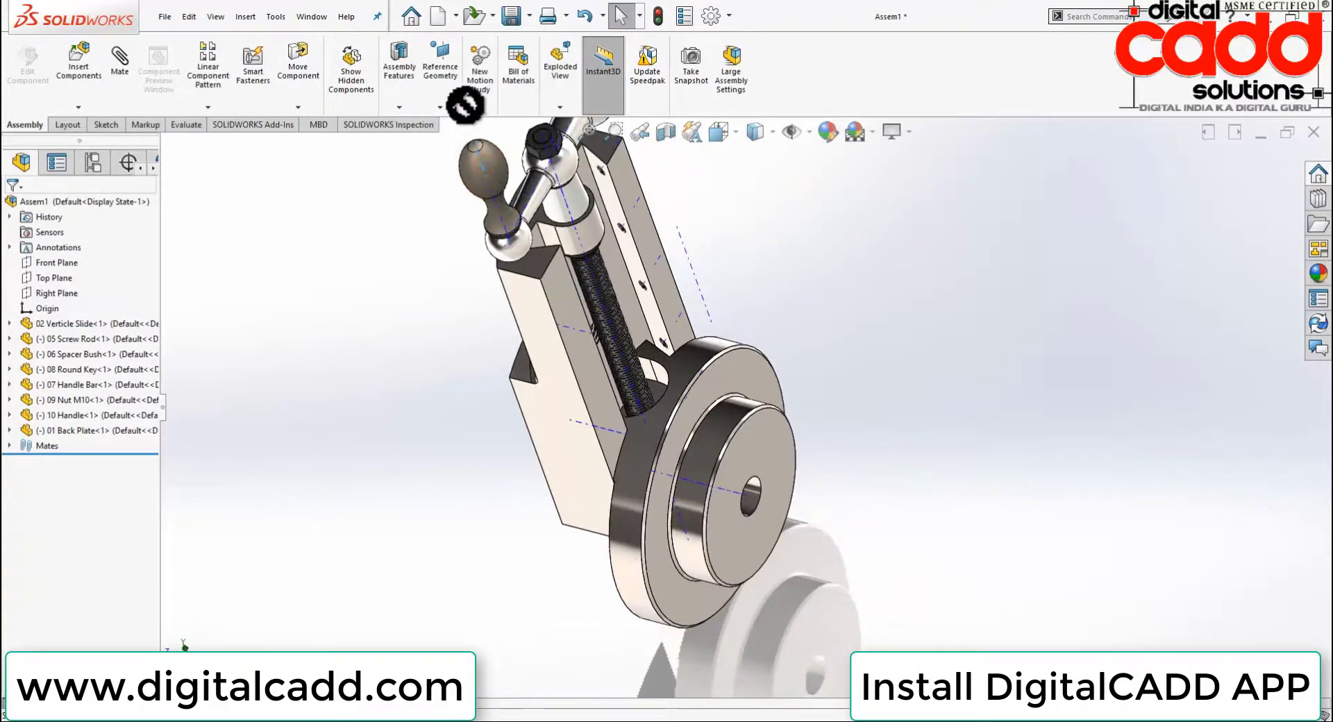
pyautogui.scroll(3, 957, 288)
pyautogui.scroll(-2, 956, 288)
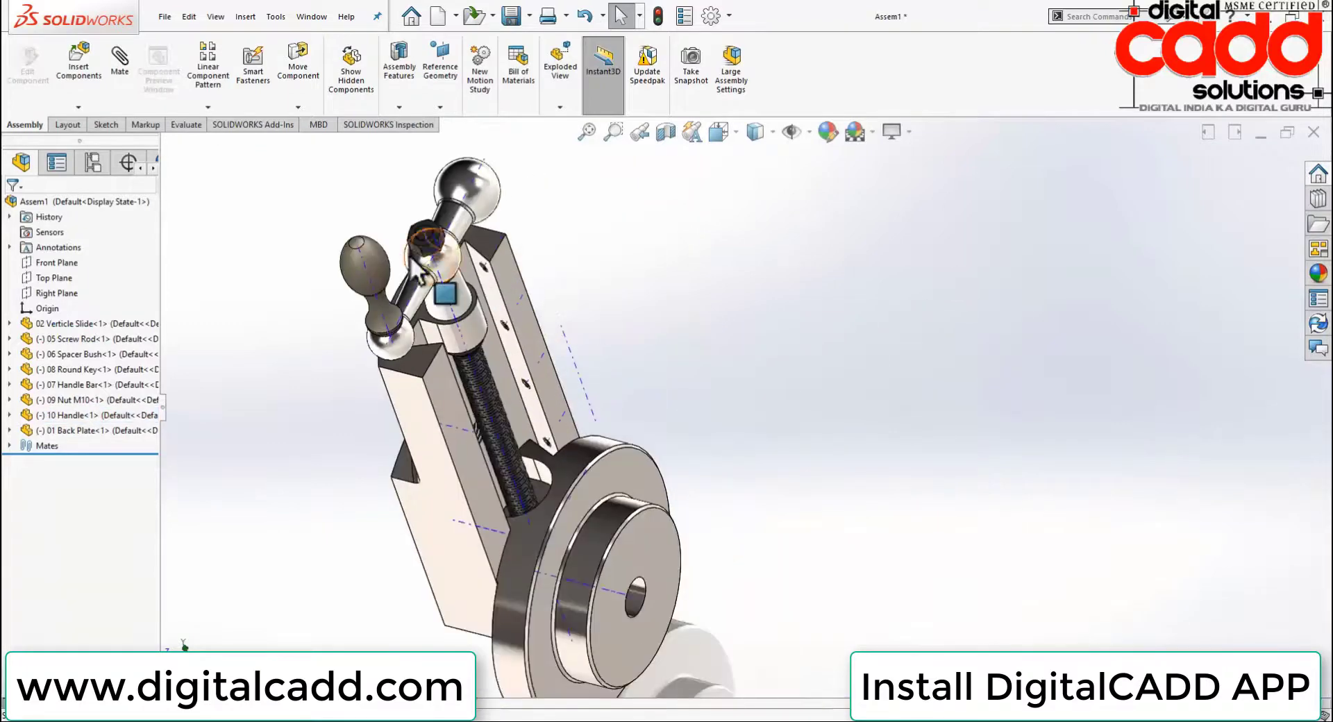
pyautogui.moveTo(379, 265)
pyautogui.mouseDown()
pyautogui.moveTo(339, 219)
pyautogui.moveTo(419, 147)
pyautogui.moveTo(409, 250)
pyautogui.moveTo(581, 167)
pyautogui.moveTo(208, 417)
pyautogui.moveTo(634, 512)
pyautogui.moveTo(604, 304)
pyautogui.moveTo(522, 514)
pyautogui.mouseUp()
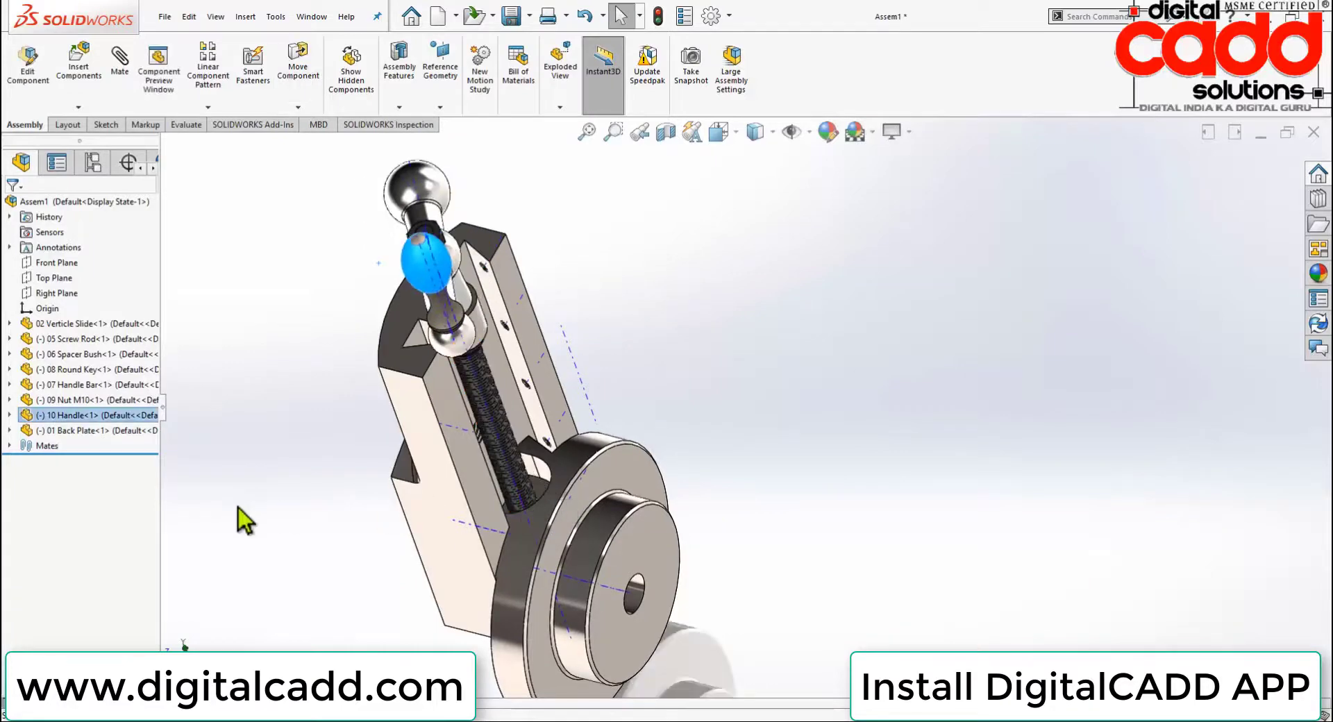
# Delete the Screw4 mate from the Mates folder
pyautogui.click(9, 445)
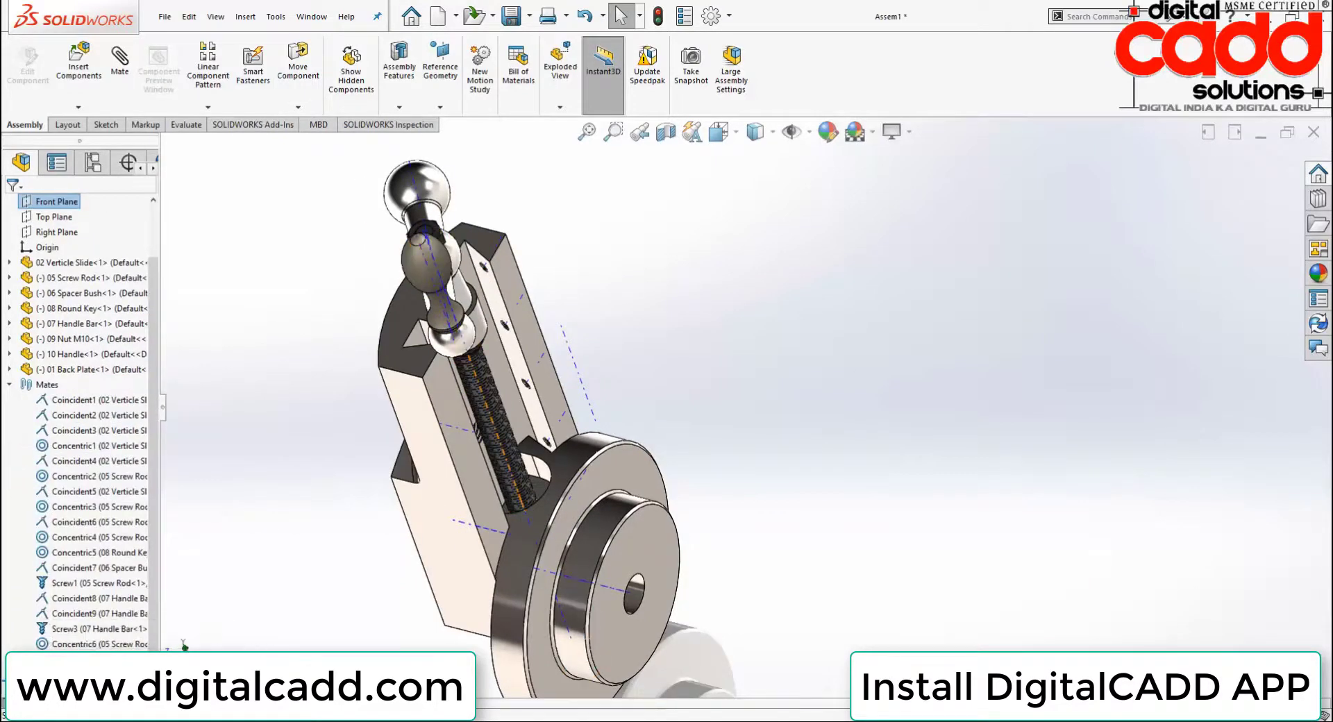
pyautogui.rightClick(69, 659)
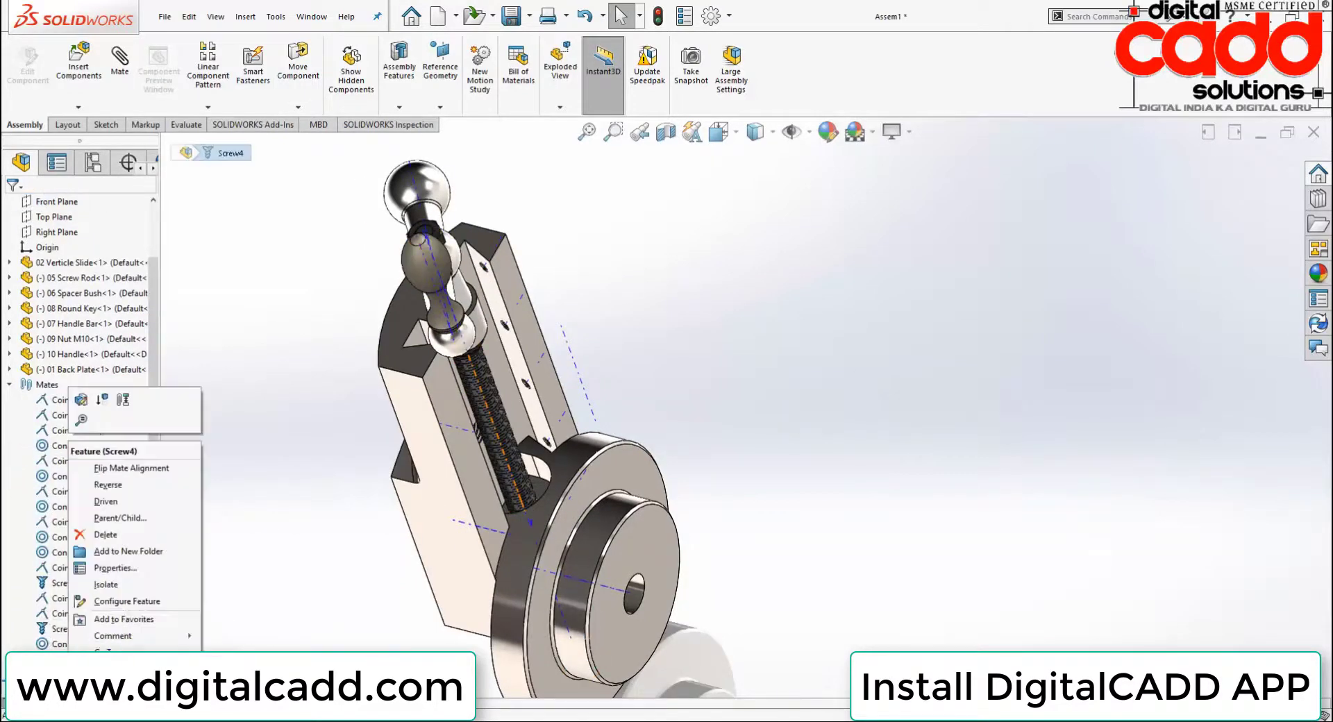
pyautogui.click(106, 536)
pyautogui.click(755, 303)
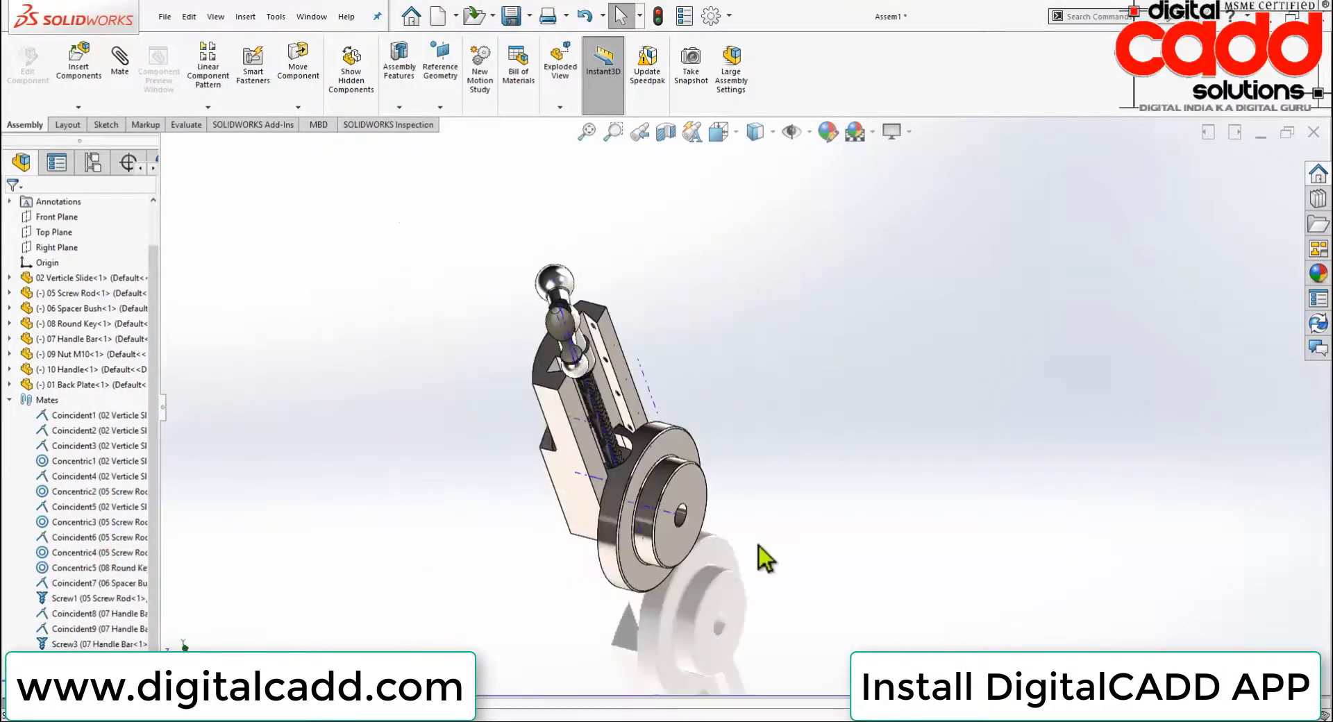
# Drag the back plate down and to the right to check it moves freely
pyautogui.scroll(-3, 695, 486)
pyautogui.scroll(-1, 684, 500)
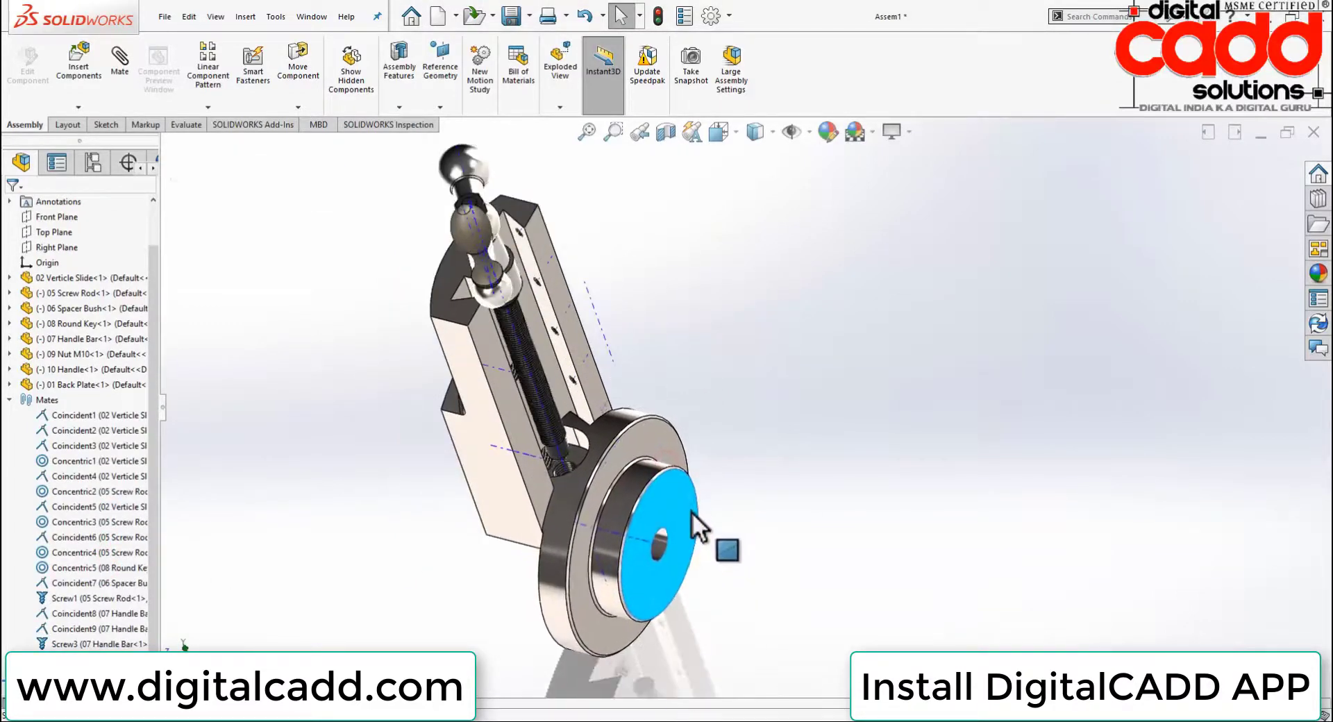
pyautogui.click(893, 488)
pyautogui.scroll(-3, 763, 458)
pyautogui.click(604, 558)
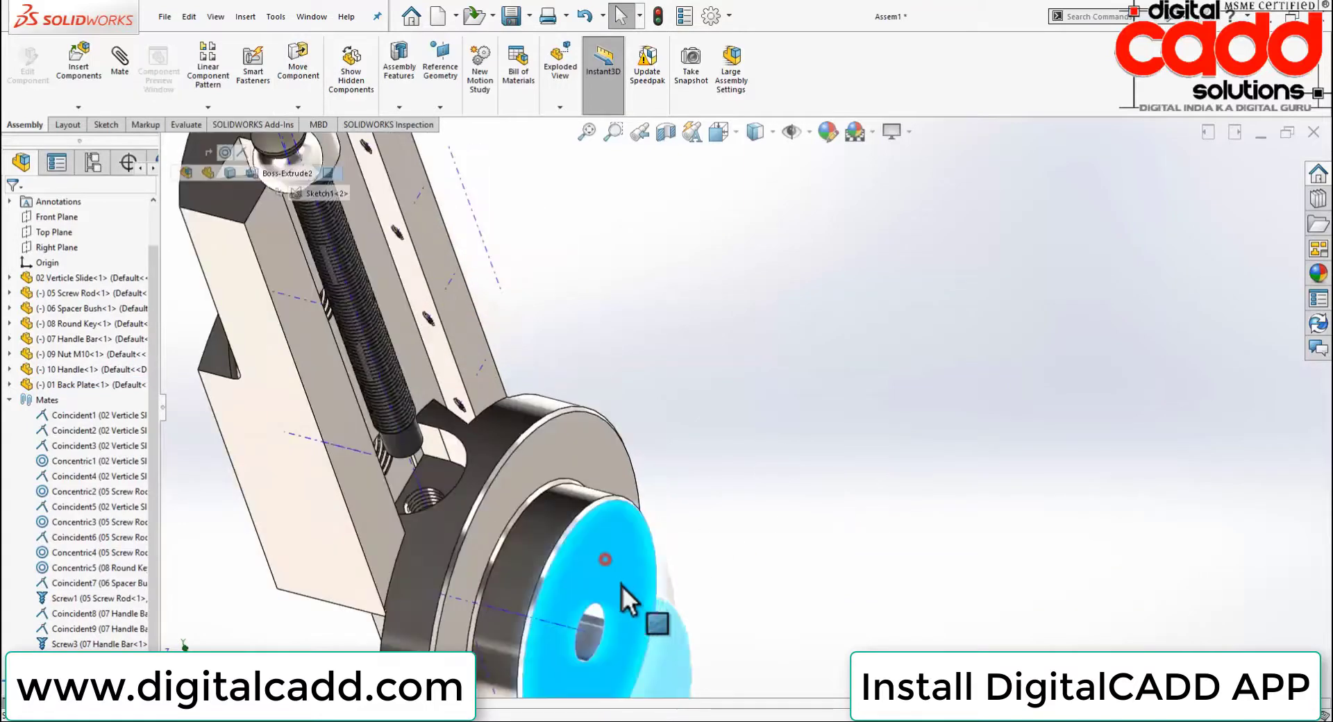
pyautogui.moveTo(622, 585); pyautogui.dragTo(726, 476)
pyautogui.click(729, 450)
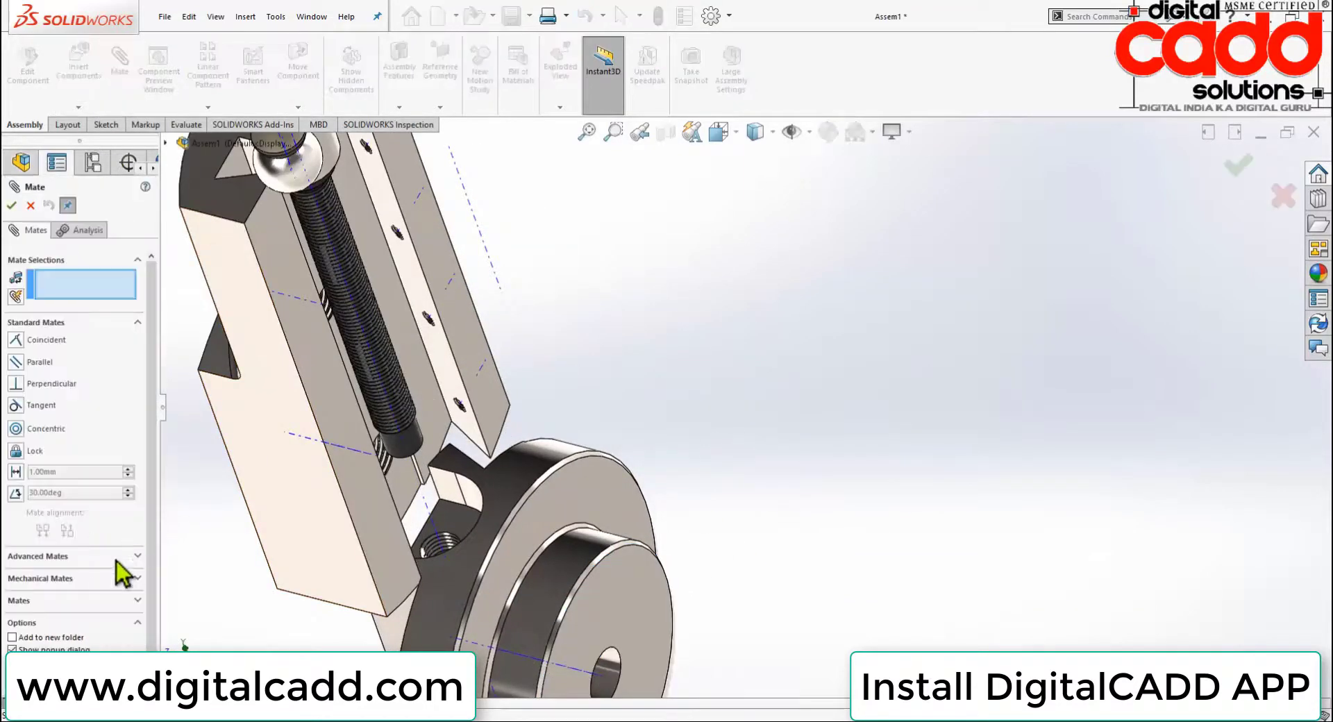
# Expand Mechanical Mates in the Mate PropertyManager to reach the Screw type
pyautogui.click(17, 579)
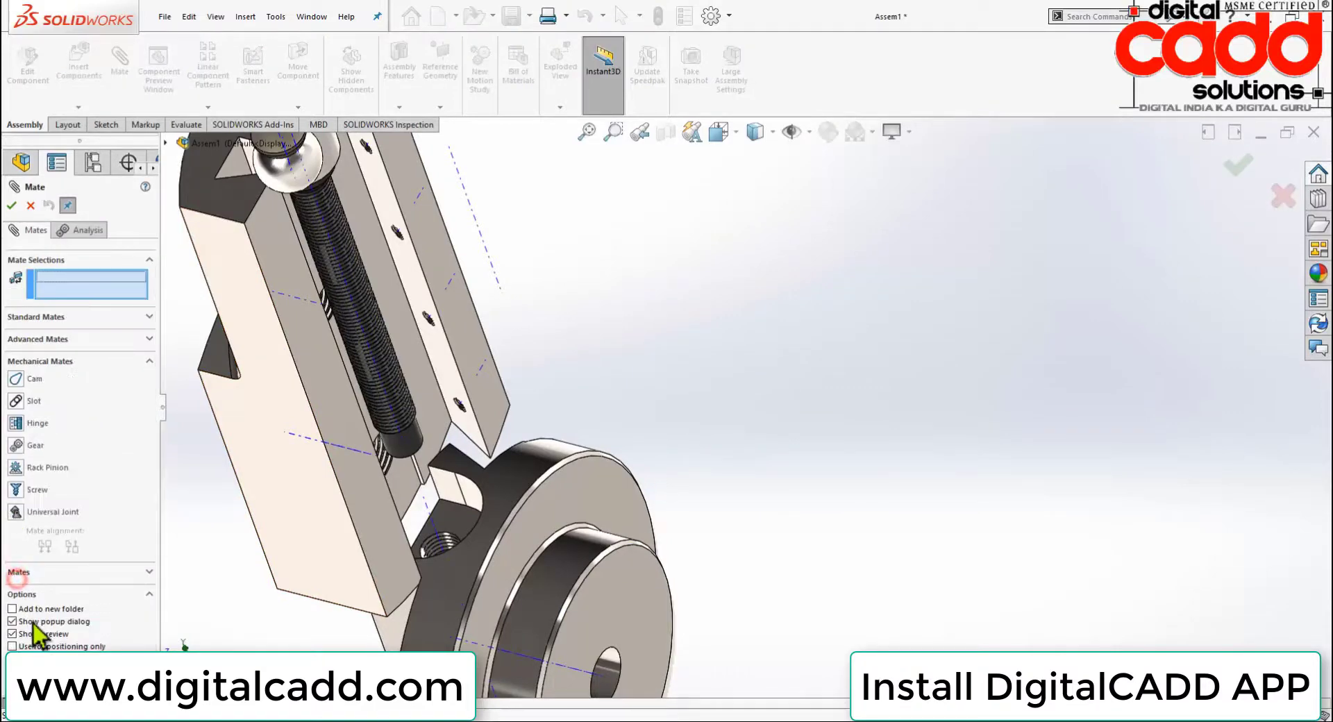
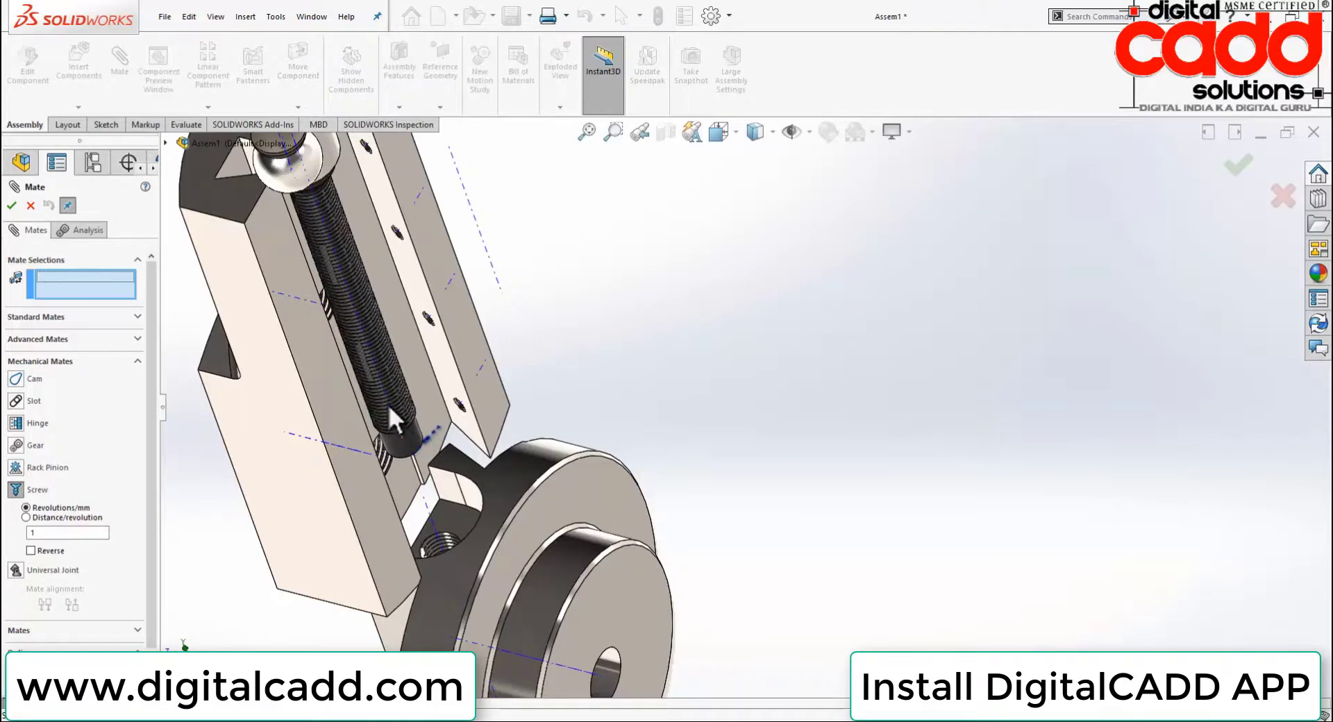
# Link the screw rod axis to the back plate's threaded hole axis with a non-reversed screw mate of 2
pyautogui.moveTo(439, 447)
pyautogui.mouseDown()
pyautogui.moveTo(408, 407)
pyautogui.moveTo(461, 528)
pyautogui.mouseUp()
pyautogui.click(394, 365)
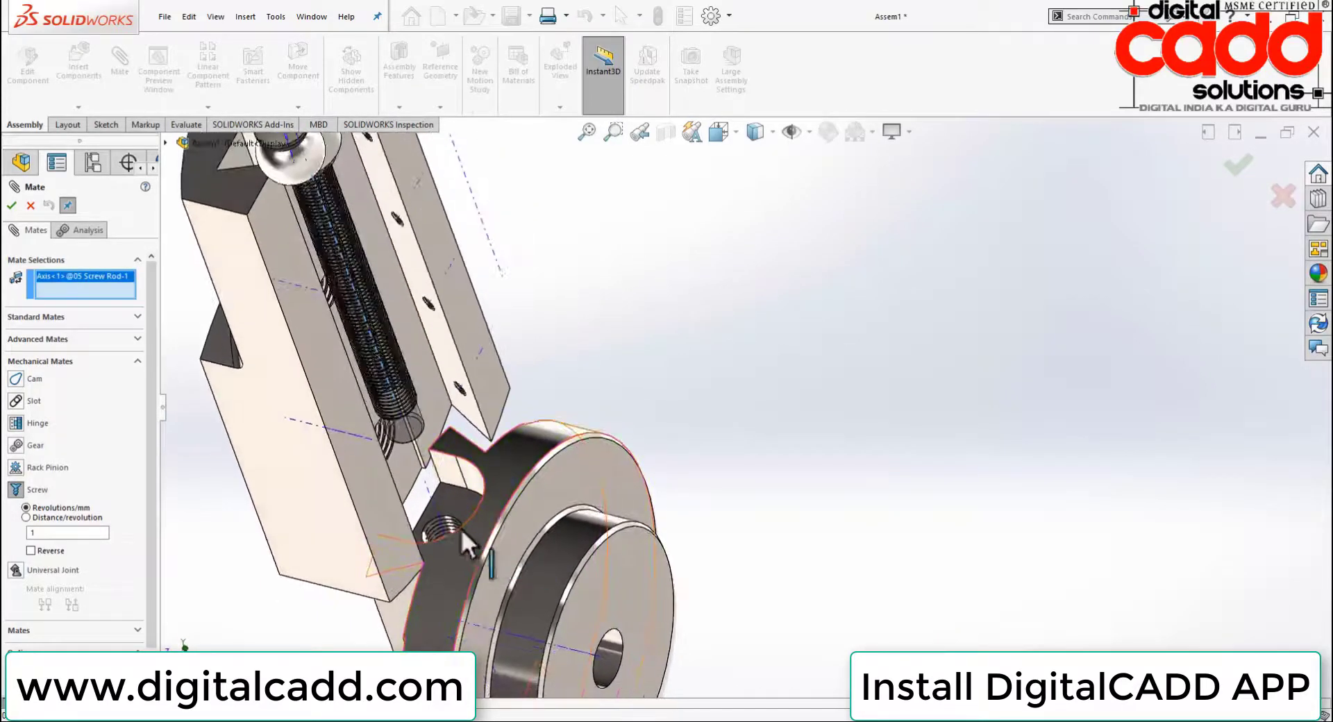
pyautogui.scroll(-3, 461, 528)
pyautogui.click(472, 491)
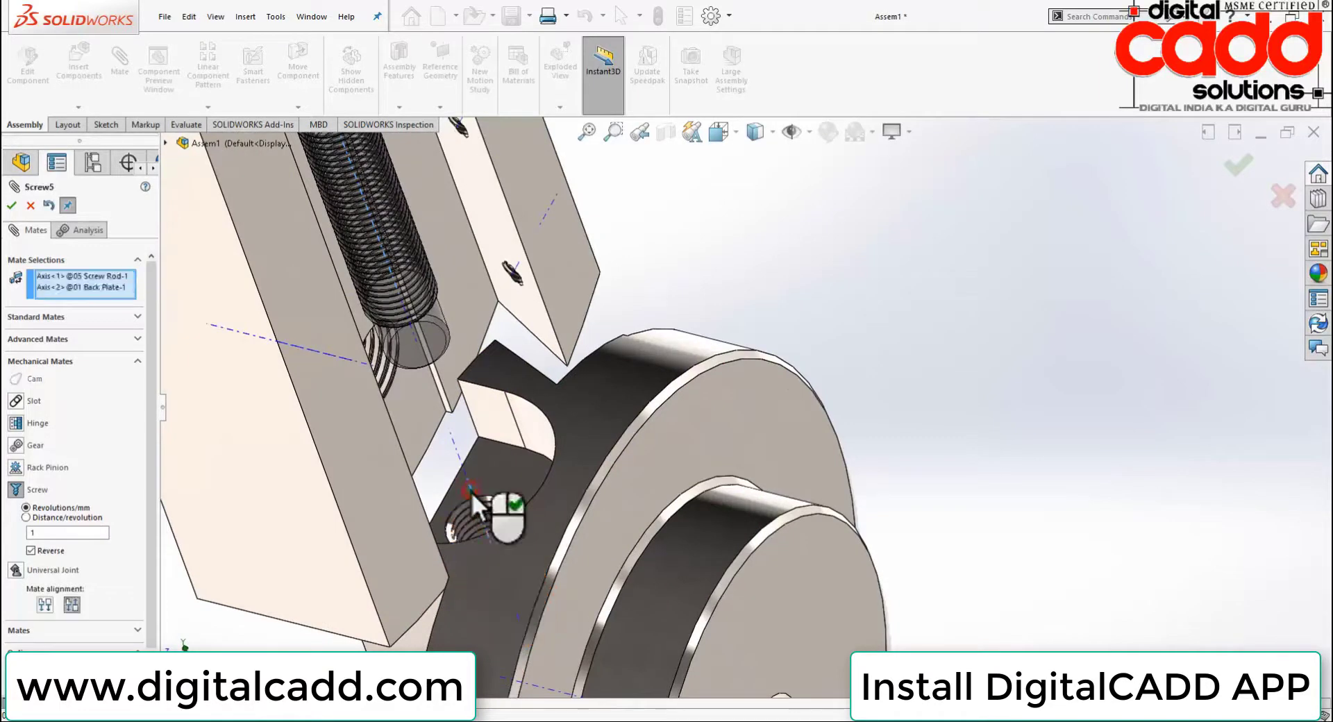
pyautogui.click(47, 550)
pyautogui.write('2')
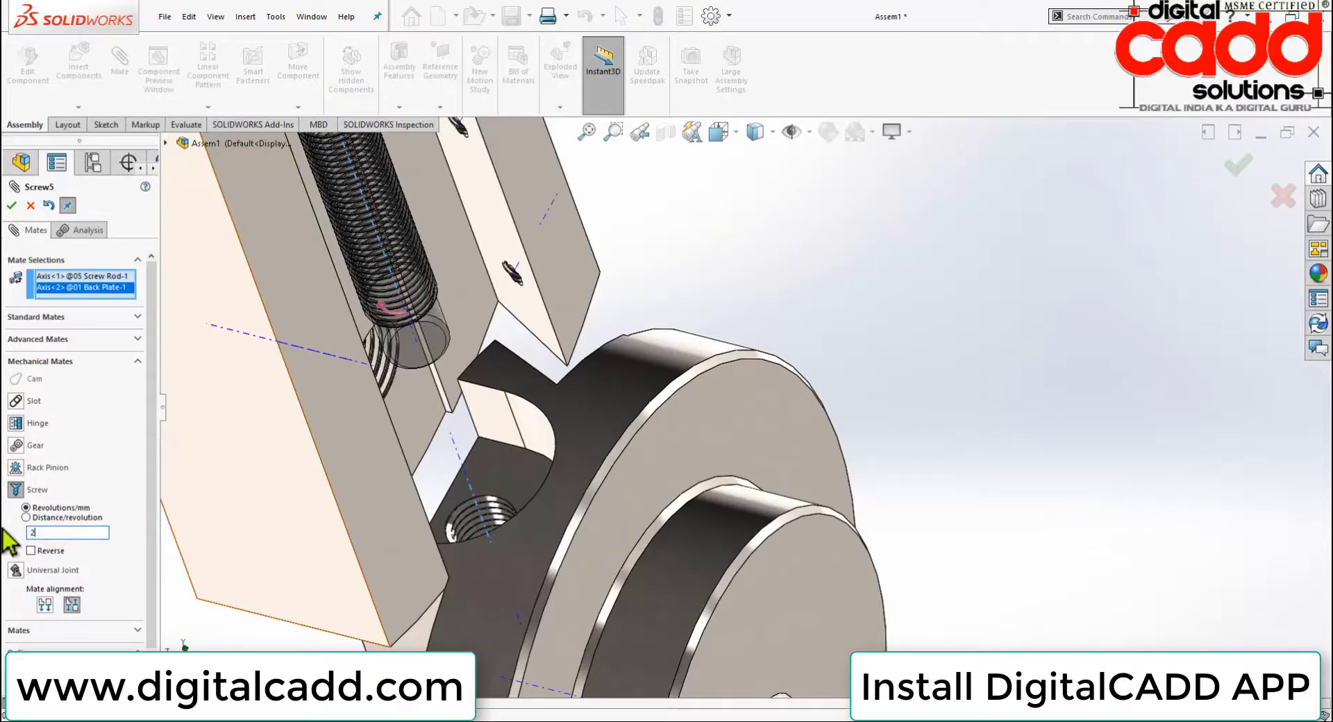
pyautogui.click(11, 205)
# Close the mate panel and drag the back plate to test the new mates
pyautogui.click(12, 206)
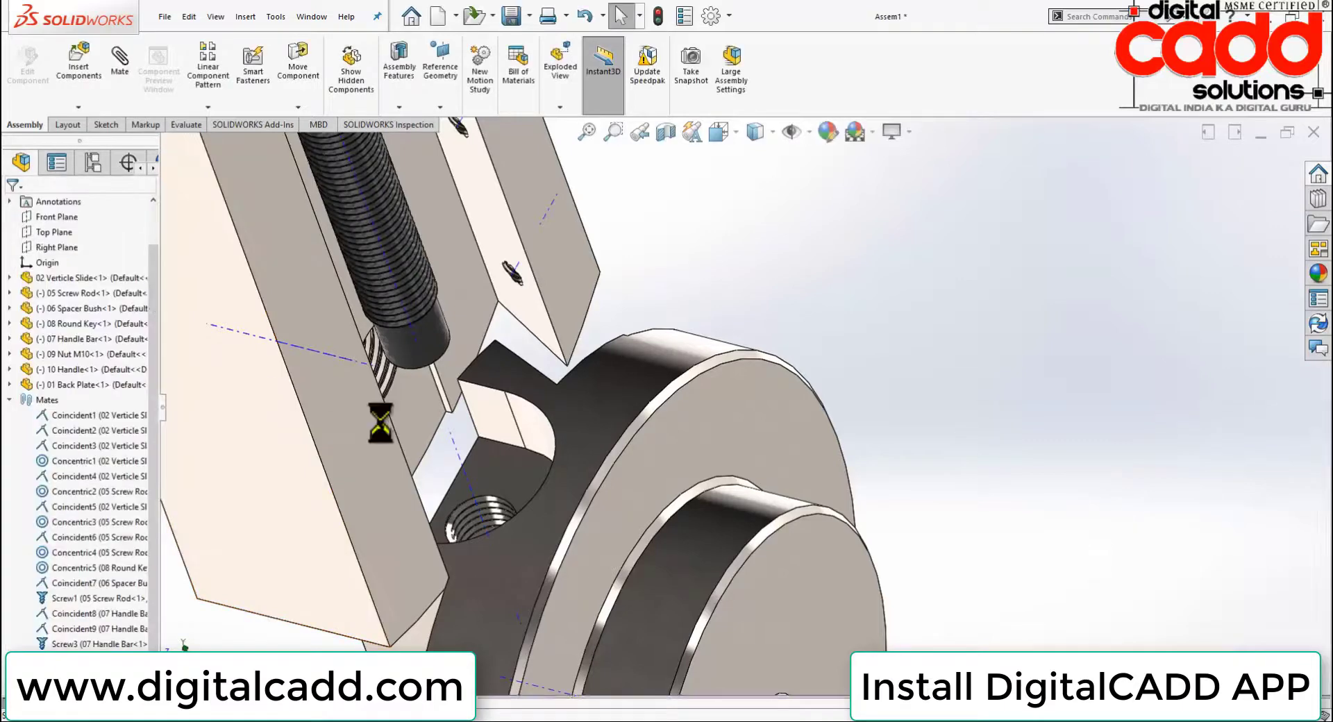
pyautogui.scroll(3, 464, 549)
pyautogui.scroll(3, 526, 566)
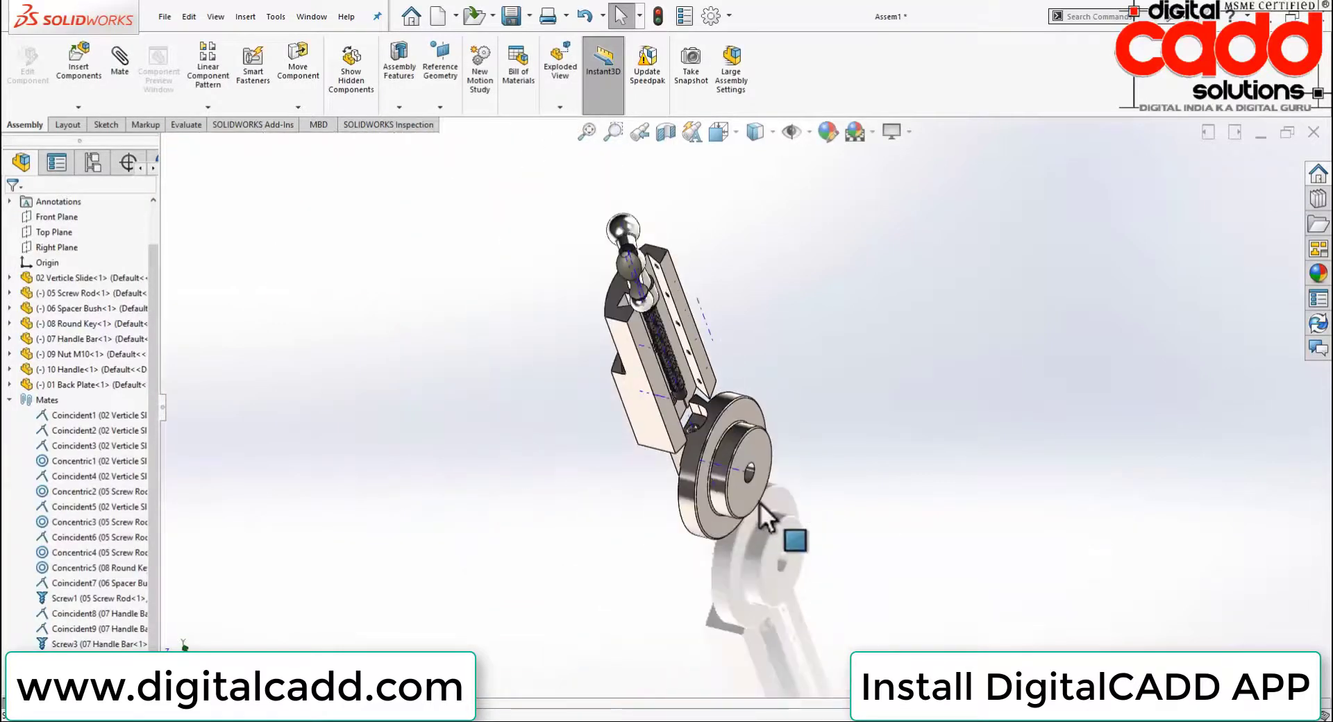
pyautogui.moveTo(745, 506); pyautogui.dragTo(686, 376)
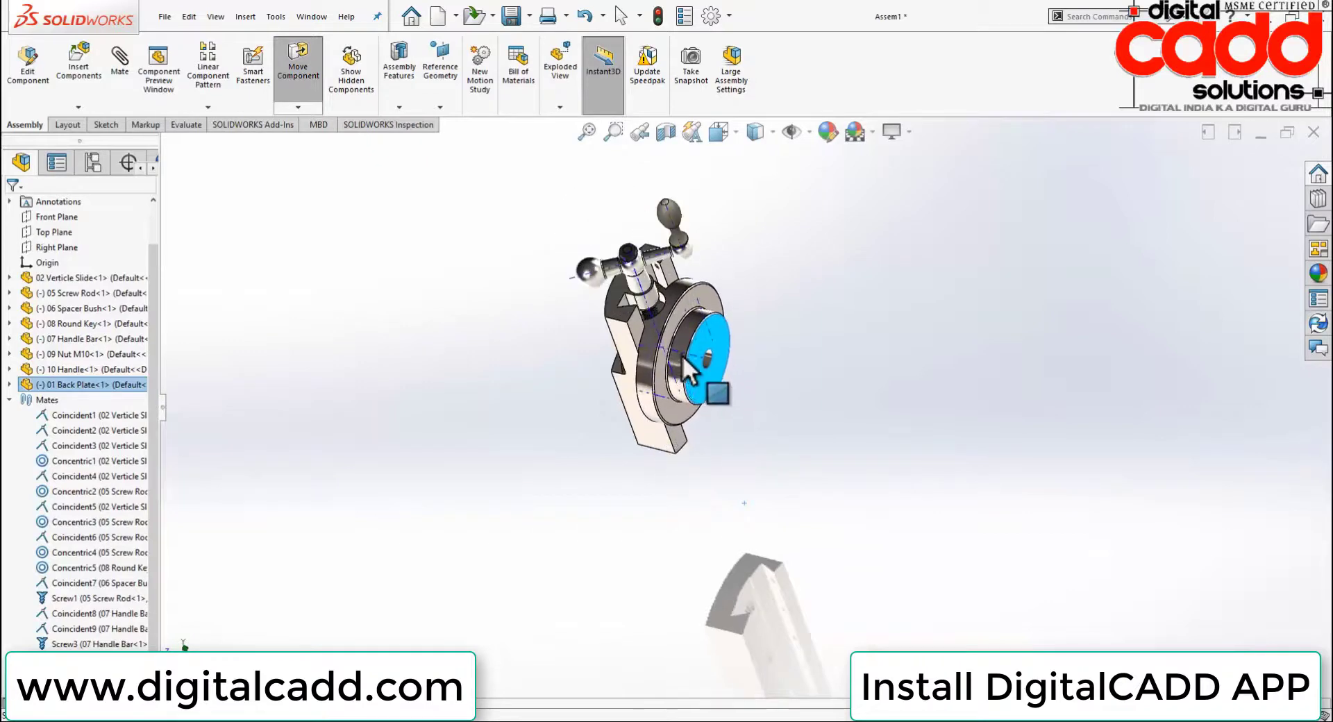
pyautogui.moveTo(743, 351); pyautogui.dragTo(810, 362, button='middle')
pyautogui.press('Escape')
# Turn the 10 Handle around the screw axis until the bar lies horizontal
pyautogui.scroll(-5, 812, 351)
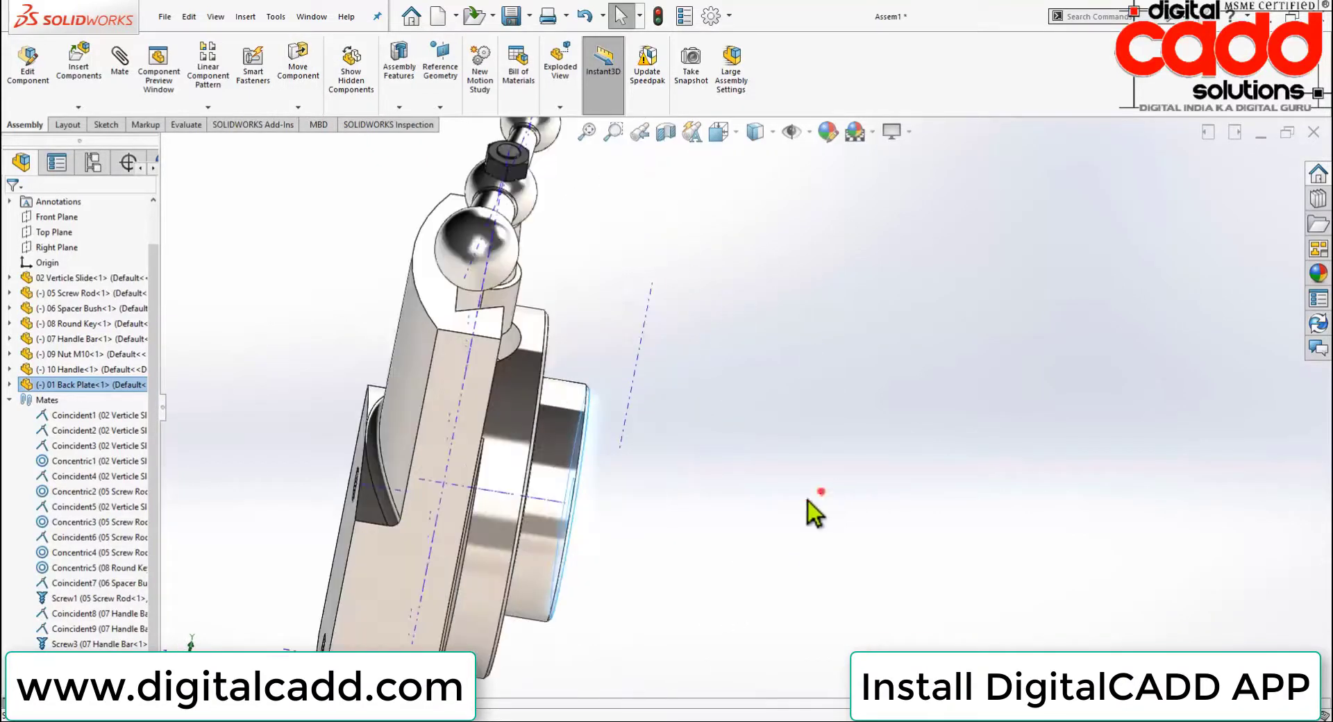
pyautogui.scroll(5, 807, 501)
pyautogui.moveTo(760, 560); pyautogui.dragTo(669, 336, button='middle')
pyautogui.moveTo(608, 164)
pyautogui.mouseDown()
pyautogui.moveTo(543, 157)
pyautogui.moveTo(426, 321)
pyautogui.moveTo(660, 272)
pyautogui.mouseUp()
pyautogui.moveTo(409, 252)
pyautogui.mouseDown()
pyautogui.moveTo(729, 223)
pyautogui.moveTo(372, 304)
pyautogui.moveTo(629, 177)
pyautogui.moveTo(548, 402)
pyautogui.moveTo(460, 150)
pyautogui.moveTo(694, 334)
pyautogui.moveTo(408, 229)
pyautogui.moveTo(739, 290)
pyautogui.moveTo(446, 348)
pyautogui.moveTo(408, 172)
pyautogui.moveTo(332, 256)
pyautogui.mouseUp()
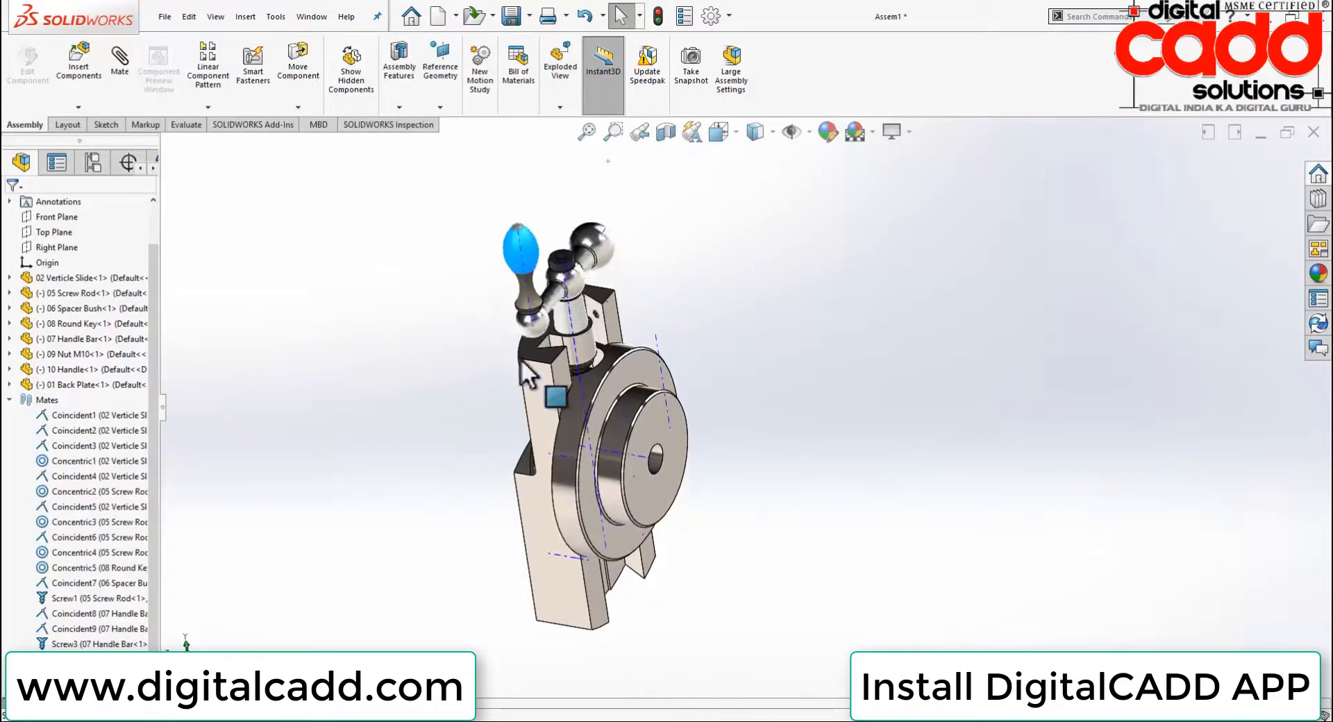
pyautogui.moveTo(521, 358)
pyautogui.mouseDown()
pyautogui.moveTo(629, 157)
pyautogui.moveTo(403, 241)
pyautogui.moveTo(768, 300)
pyautogui.moveTo(423, 221)
pyautogui.moveTo(578, 402)
pyautogui.moveTo(356, 350)
pyautogui.moveTo(679, 344)
pyautogui.moveTo(673, 291)
pyautogui.moveTo(482, 157)
pyautogui.moveTo(626, 218)
pyautogui.moveTo(537, 374)
pyautogui.moveTo(483, 161)
pyautogui.moveTo(715, 377)
pyautogui.moveTo(220, 333)
pyautogui.moveTo(625, 104)
pyautogui.moveTo(553, 386)
pyautogui.moveTo(644, 180)
pyautogui.moveTo(521, 345)
pyautogui.moveTo(569, 173)
pyautogui.moveTo(652, 480)
pyautogui.moveTo(239, 309)
pyautogui.moveTo(564, 222)
pyautogui.moveTo(543, 161)
pyautogui.moveTo(699, 347)
pyautogui.moveTo(418, 497)
pyautogui.moveTo(500, 126)
pyautogui.moveTo(719, 338)
pyautogui.moveTo(807, 352)
pyautogui.moveTo(774, 406)
pyautogui.moveTo(698, 405)
pyautogui.moveTo(300, 472)
pyautogui.moveTo(405, 206)
pyautogui.moveTo(787, 183)
pyautogui.moveTo(640, 414)
pyautogui.moveTo(229, 347)
pyautogui.moveTo(385, 189)
pyautogui.moveTo(541, 223)
pyautogui.moveTo(653, 326)
pyautogui.moveTo(381, 381)
pyautogui.moveTo(379, 205)
pyautogui.moveTo(677, 81)
pyautogui.moveTo(582, 161)
pyautogui.moveTo(682, 438)
pyautogui.moveTo(563, 372)
pyautogui.moveTo(429, 416)
pyautogui.moveTo(436, 182)
pyautogui.moveTo(673, 171)
pyautogui.moveTo(658, 360)
pyautogui.moveTo(432, 321)
pyautogui.moveTo(465, 136)
pyautogui.moveTo(560, 227)
pyautogui.moveTo(580, 338)
pyautogui.moveTo(446, 220)
pyautogui.moveTo(490, 109)
pyautogui.moveTo(735, 252)
pyautogui.moveTo(522, 390)
pyautogui.moveTo(556, 416)
pyautogui.moveTo(381, 400)
pyautogui.moveTo(441, 162)
pyautogui.moveTo(625, 243)
pyautogui.moveTo(500, 381)
pyautogui.moveTo(389, 348)
pyautogui.moveTo(556, 157)
pyautogui.moveTo(638, 222)
pyautogui.moveTo(627, 369)
pyautogui.moveTo(419, 377)
pyautogui.moveTo(590, 425)
pyautogui.moveTo(635, 404)
pyautogui.moveTo(581, 424)
pyautogui.moveTo(468, 423)
pyautogui.moveTo(302, 260)
pyautogui.moveTo(447, 169)
pyautogui.moveTo(747, 143)
pyautogui.moveTo(590, 408)
pyautogui.moveTo(321, 291)
pyautogui.moveTo(586, 119)
pyautogui.moveTo(634, 348)
pyautogui.moveTo(342, 291)
pyautogui.moveTo(643, 100)
pyautogui.moveTo(486, 229)
pyautogui.moveTo(327, 217)
pyautogui.moveTo(585, 134)
pyautogui.moveTo(452, 217)
pyautogui.moveTo(663, 182)
pyautogui.moveTo(666, 296)
pyautogui.moveTo(317, 289)
pyautogui.moveTo(573, 236)
pyautogui.moveTo(333, 371)
pyautogui.moveTo(547, 140)
pyautogui.moveTo(291, 104)
pyautogui.moveTo(497, 295)
pyautogui.moveTo(756, 172)
pyautogui.mouseUp()
# Rotate the 10 Handle about the screw again to recheck the slide motion
pyautogui.scroll(-5, 739, 385)
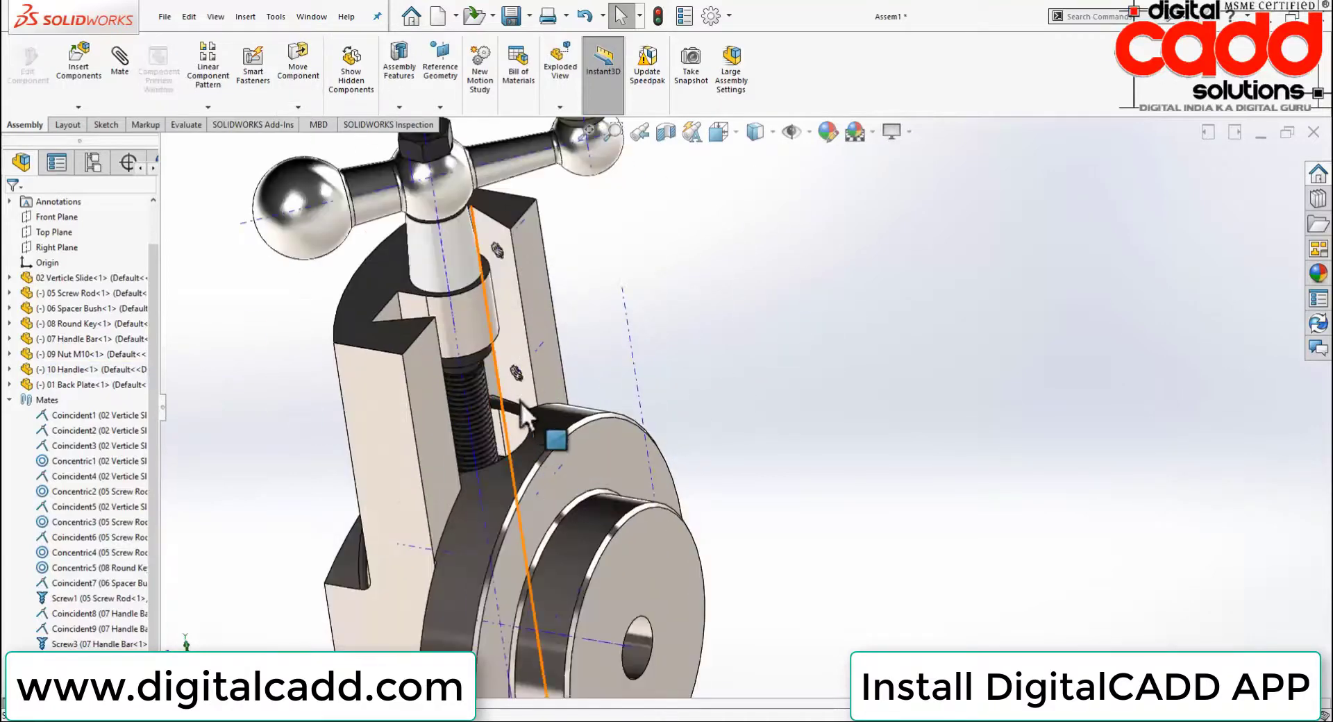
pyautogui.scroll(5, 522, 402)
pyautogui.moveTo(848, 410)
pyautogui.mouseDown(button='middle')
pyautogui.moveTo(810, 410)
pyautogui.moveTo(797, 544)
pyautogui.moveTo(812, 576)
pyautogui.moveTo(839, 244)
pyautogui.moveTo(829, 133)
pyautogui.moveTo(868, 420)
pyautogui.moveTo(797, 368)
pyautogui.mouseUp(button='middle')
pyautogui.moveTo(611, 182)
pyautogui.mouseDown()
pyautogui.moveTo(390, 304)
pyautogui.moveTo(263, 323)
pyautogui.moveTo(367, 261)
pyautogui.moveTo(575, 306)
pyautogui.moveTo(452, 381)
pyautogui.moveTo(714, 214)
pyautogui.moveTo(556, 402)
pyautogui.moveTo(471, 157)
pyautogui.moveTo(707, 334)
pyautogui.moveTo(369, 447)
pyautogui.moveTo(364, 183)
pyautogui.moveTo(631, 321)
pyautogui.moveTo(252, 348)
pyautogui.moveTo(706, 381)
pyautogui.moveTo(379, 184)
pyautogui.mouseUp()
pyautogui.moveTo(668, 335)
pyautogui.mouseDown()
pyautogui.moveTo(710, 310)
pyautogui.moveTo(565, 443)
pyautogui.moveTo(168, 360)
pyautogui.moveTo(547, 448)
pyautogui.mouseUp()
pyautogui.press('Escape')
# Collapse the Mates folder in the design tree and reorient the view to an isometric-like angle
pyautogui.moveTo(905, 381)
pyautogui.mouseDown(button='middle')
pyautogui.moveTo(857, 410)
pyautogui.moveTo(967, 381)
pyautogui.moveTo(931, 446)
pyautogui.mouseUp(button='middle')
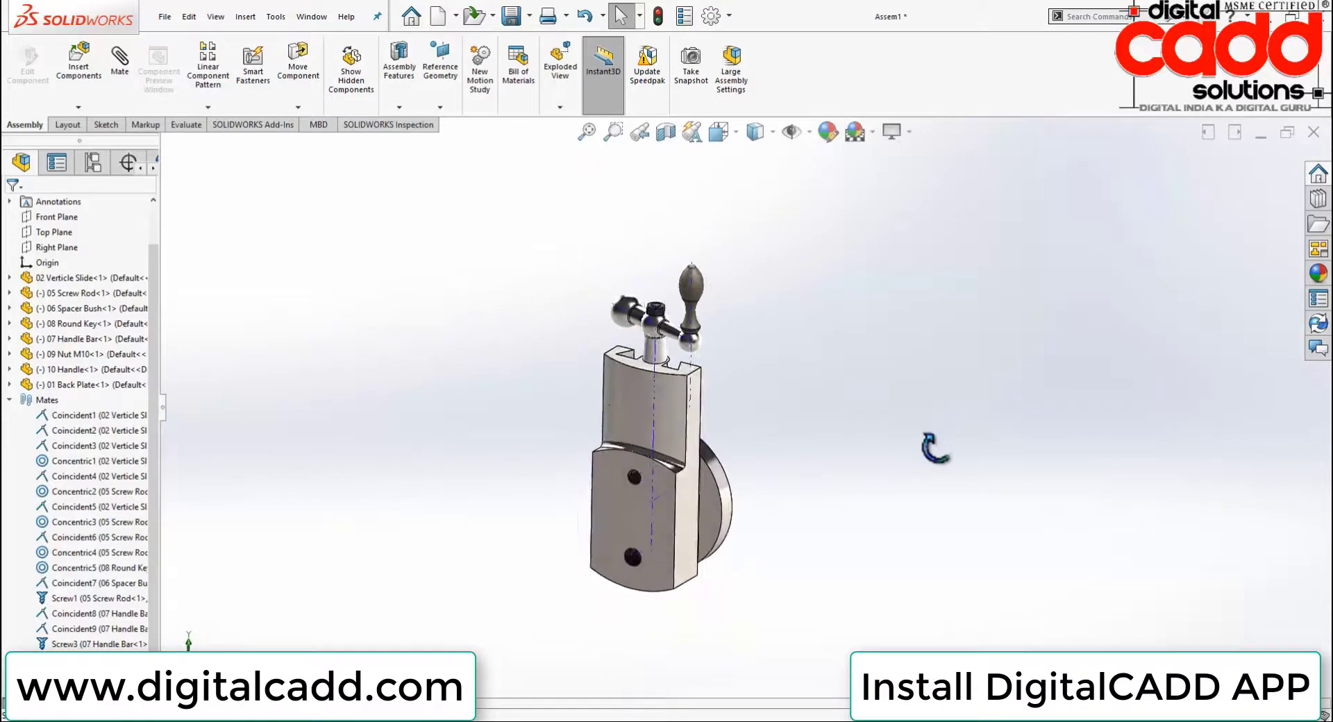
pyautogui.click(7, 401)
pyautogui.scroll(3, 606, 533)
pyautogui.scroll(-2, 761, 440)
pyautogui.scroll(-1, 737, 451)
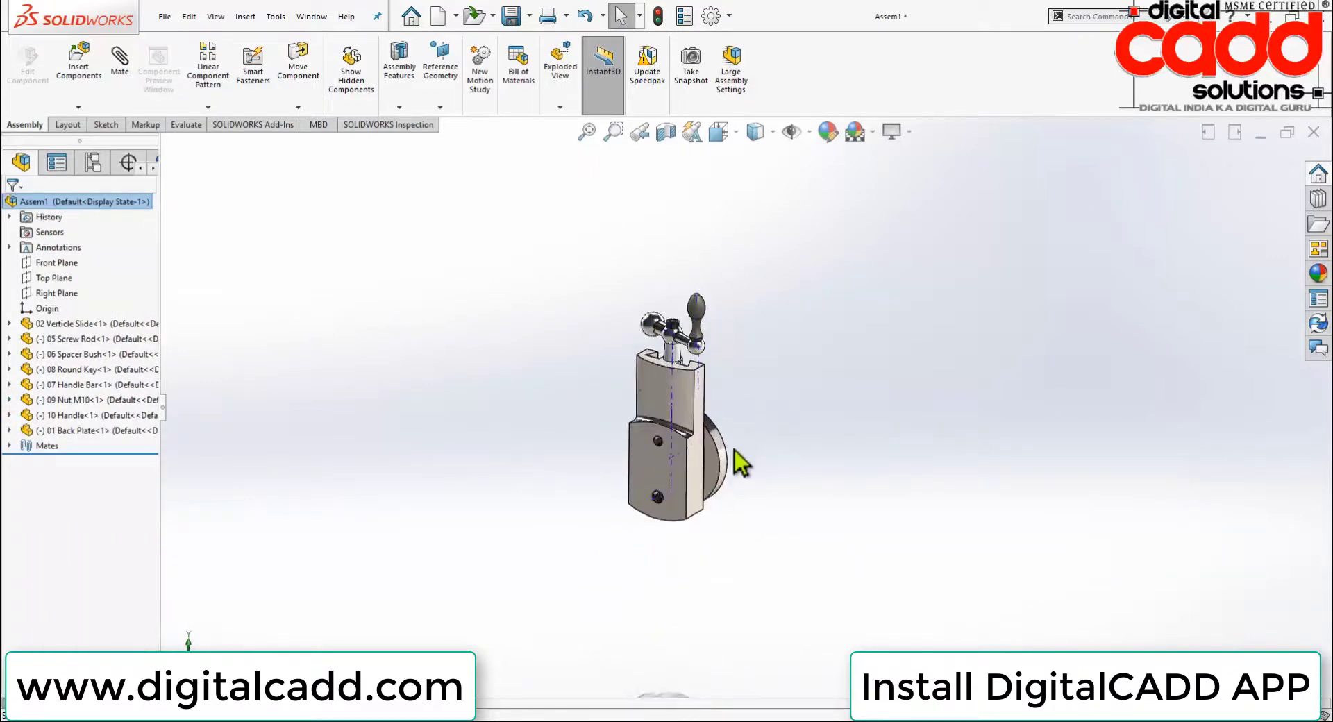
pyautogui.moveTo(740, 462)
pyautogui.mouseDown(button='middle')
pyautogui.moveTo(634, 484)
pyautogui.moveTo(747, 514)
pyautogui.moveTo(768, 446)
pyautogui.mouseUp(button='middle')
pyautogui.scroll(-2, 768, 446)
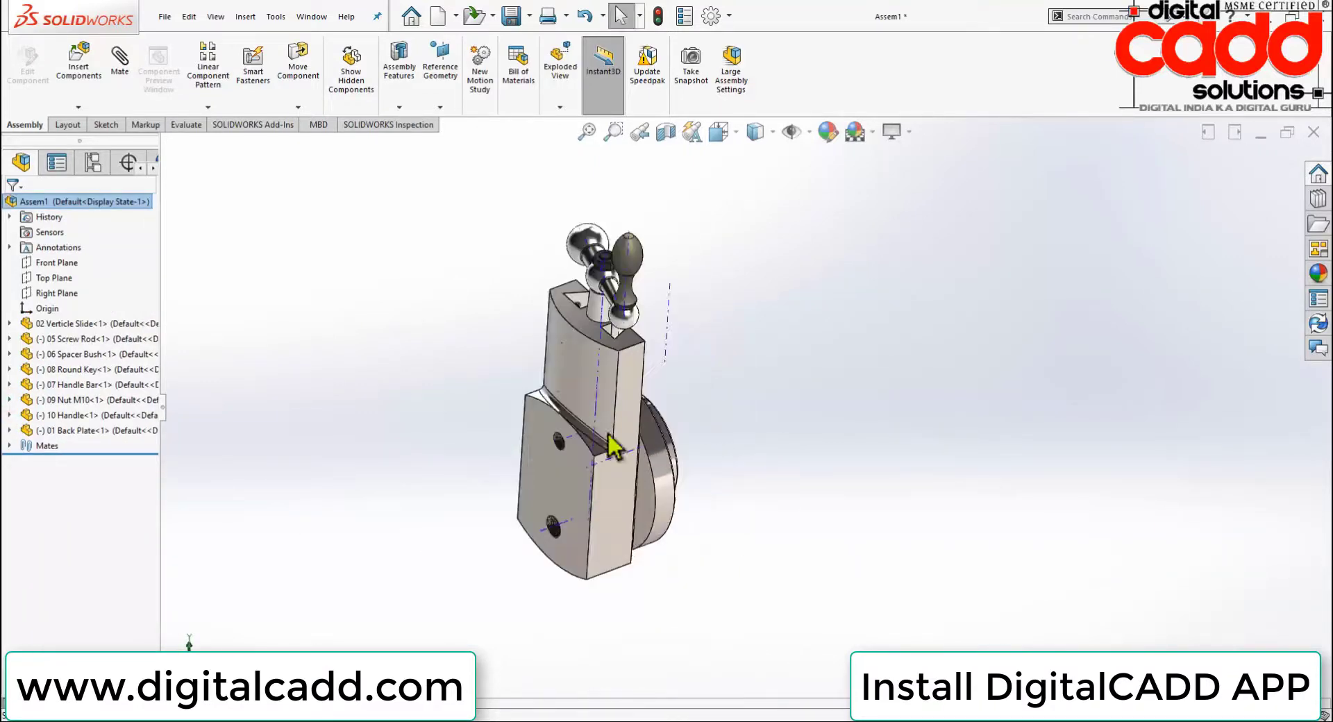
# Insert the 11 Swivel Plate part and place it beside the assembly
pyautogui.click(79, 61)
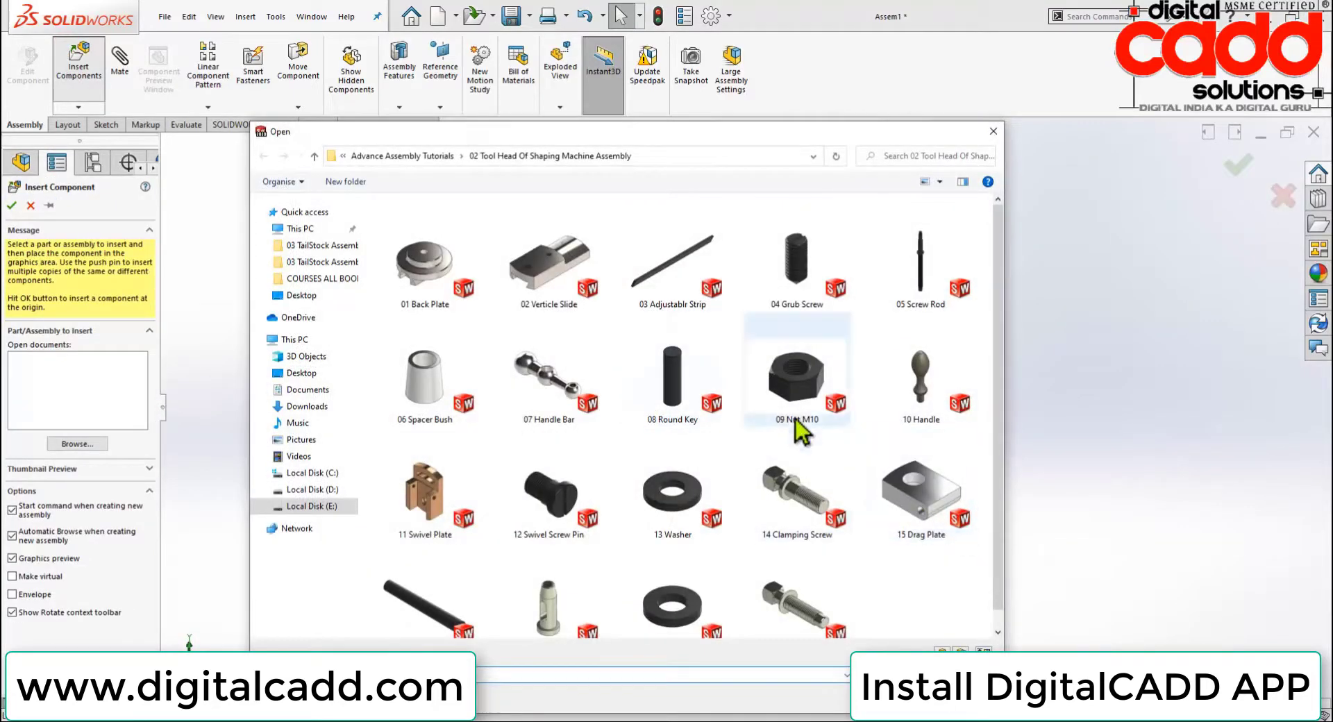
pyautogui.scroll(-1, 694, 451)
pyautogui.doubleClick(430, 486)
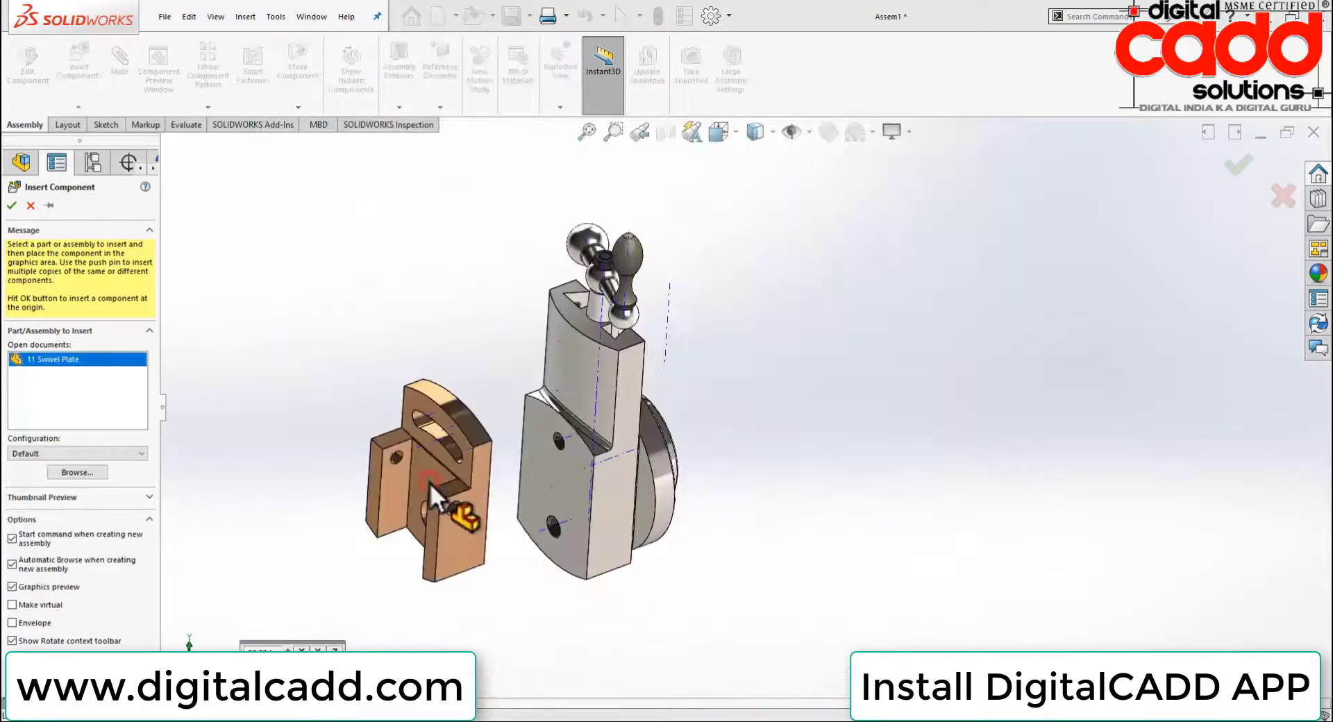
pyautogui.click(491, 598)
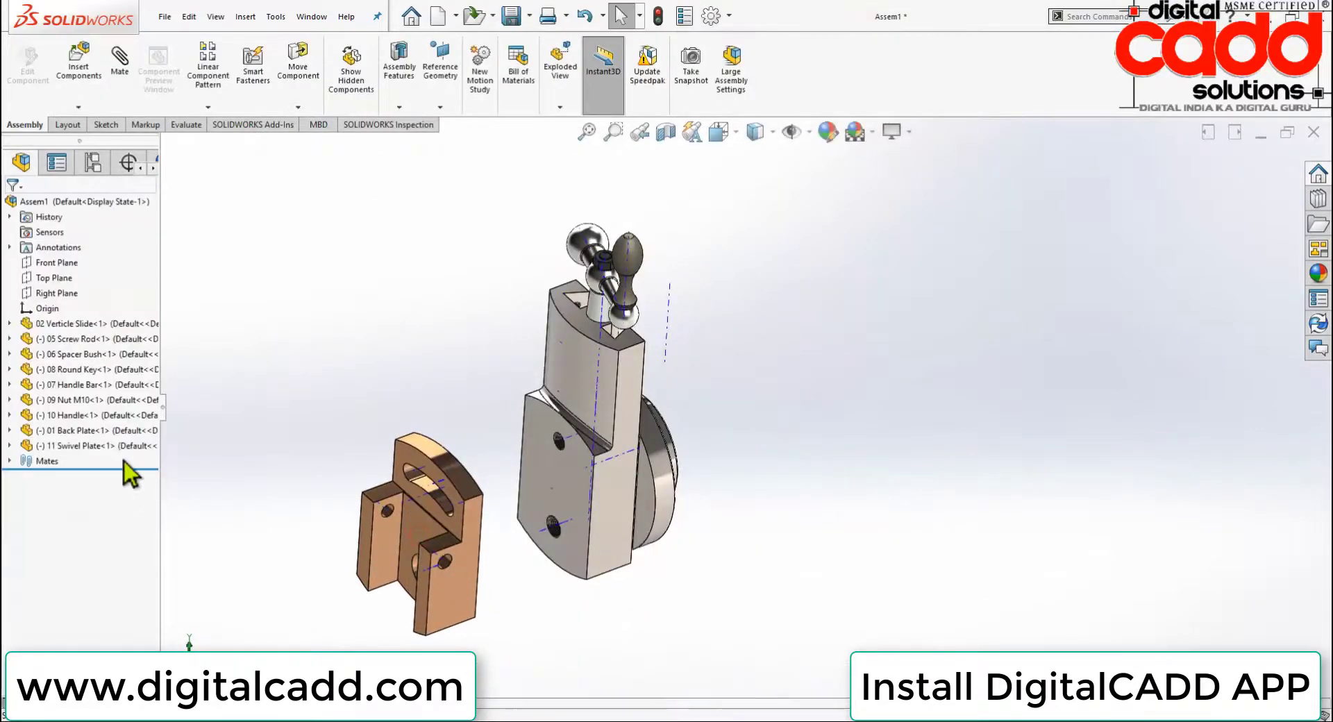
# Align the swivel plate's hole axis with the vertical slide's axis using a Coincident mate
pyautogui.click(124, 68)
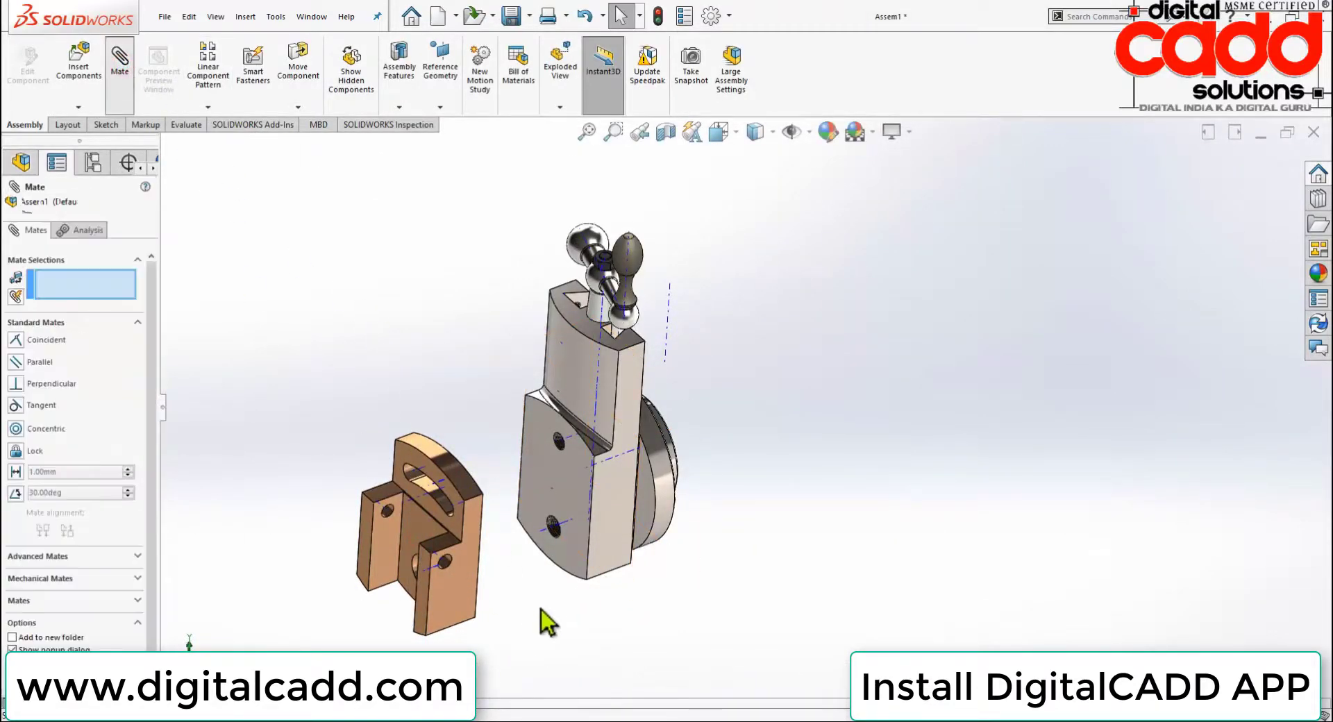
pyautogui.moveTo(541, 611)
pyautogui.mouseDown(button='middle')
pyautogui.moveTo(564, 540)
pyautogui.moveTo(532, 642)
pyautogui.mouseUp(button='middle')
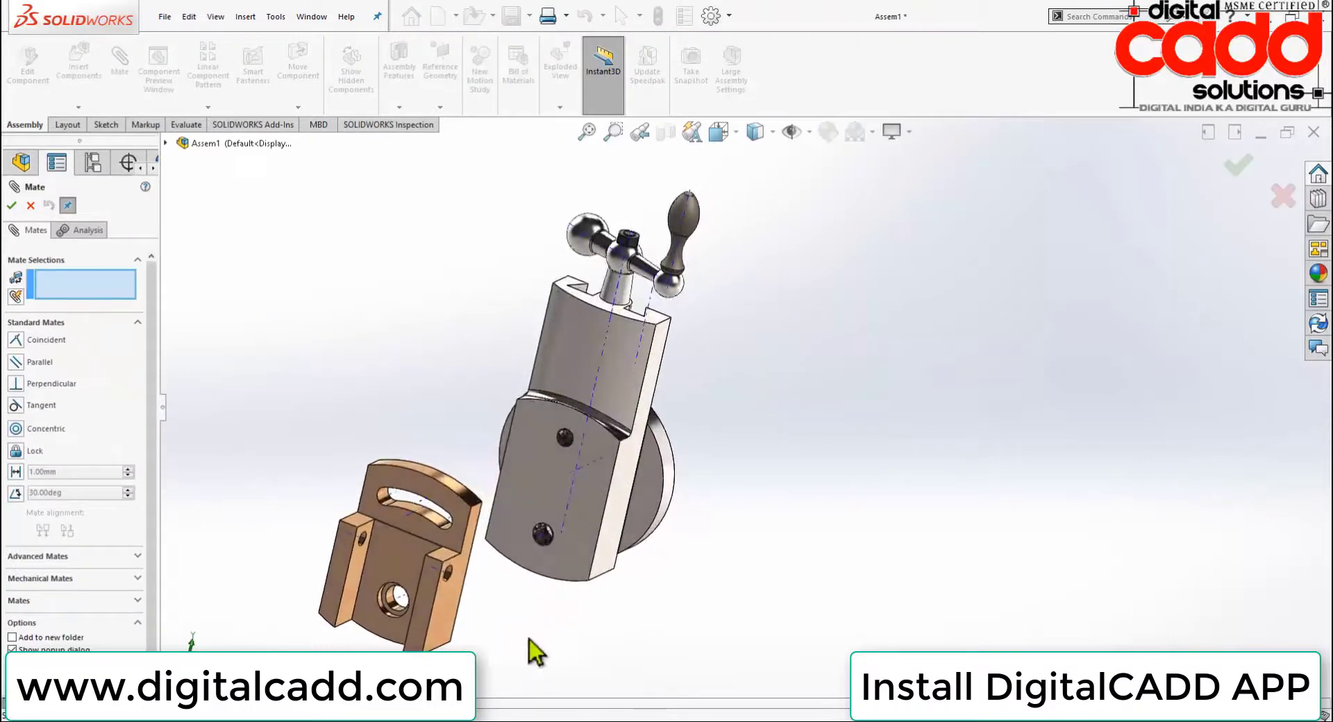
pyautogui.scroll(5, 532, 642)
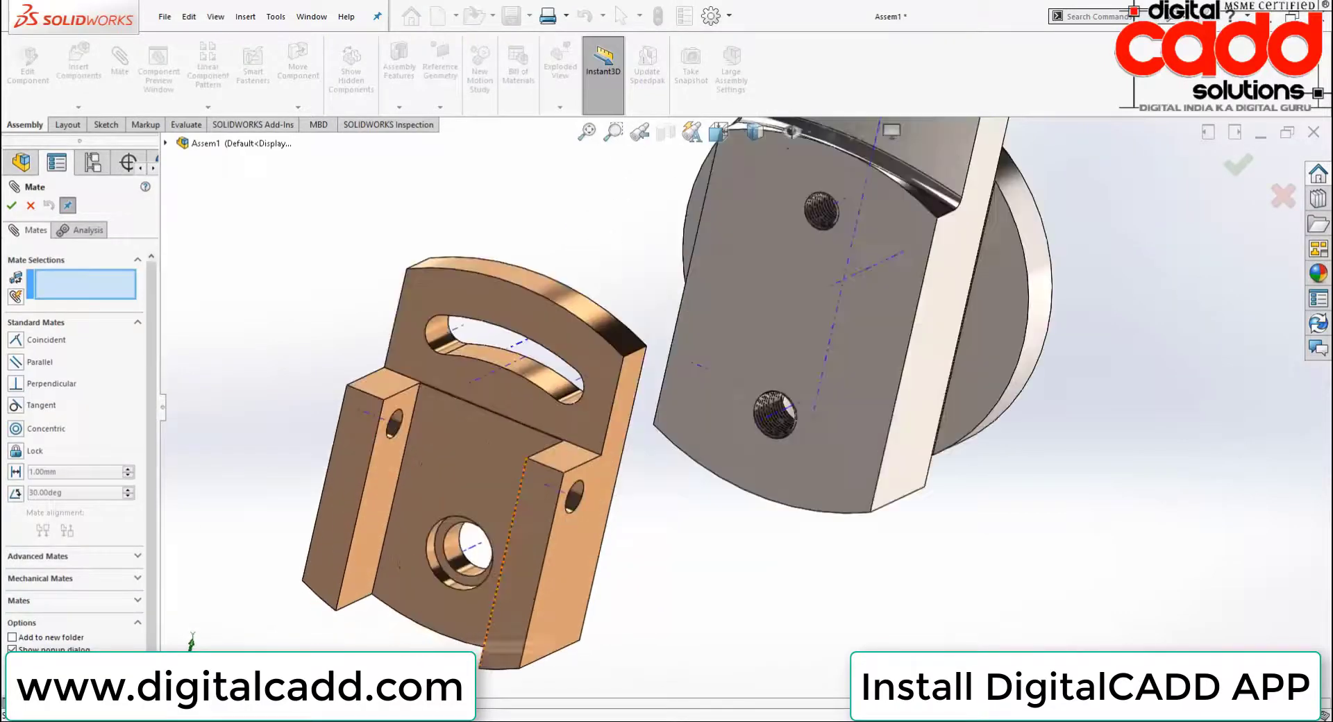
pyautogui.click(471, 550)
pyautogui.click(772, 414)
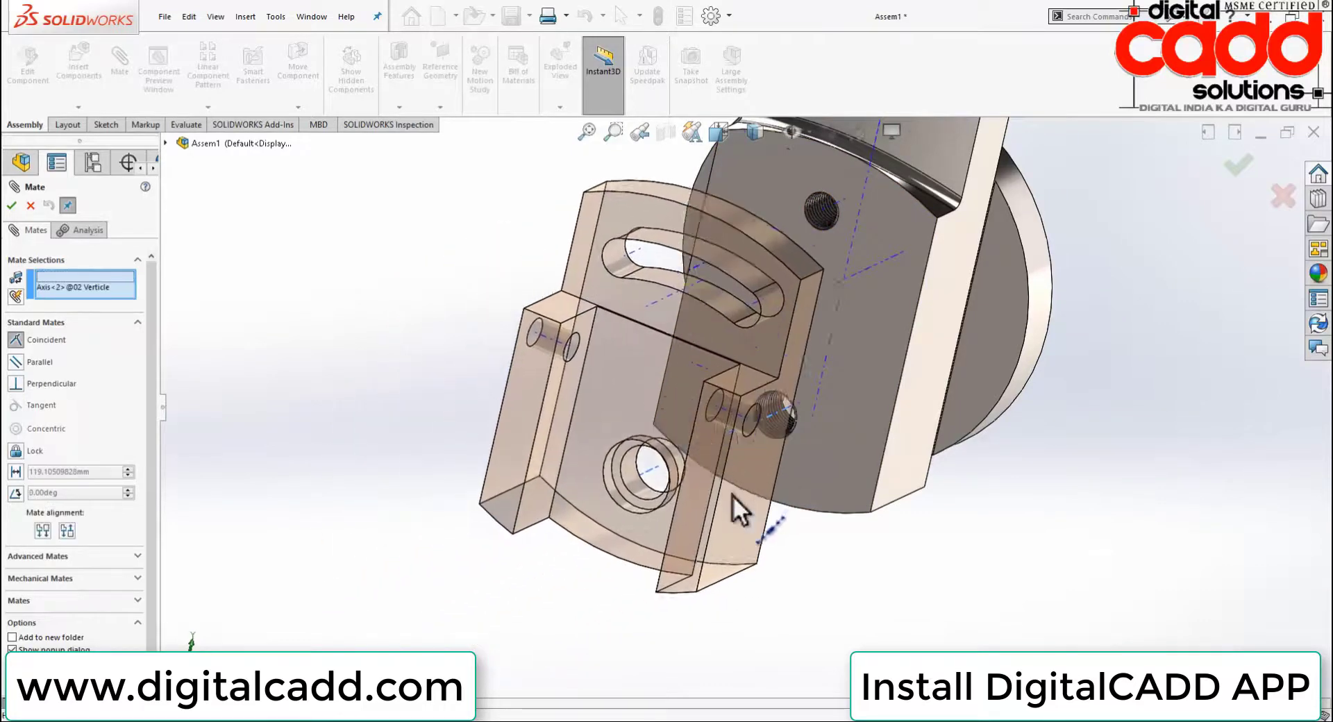
pyautogui.click(887, 519)
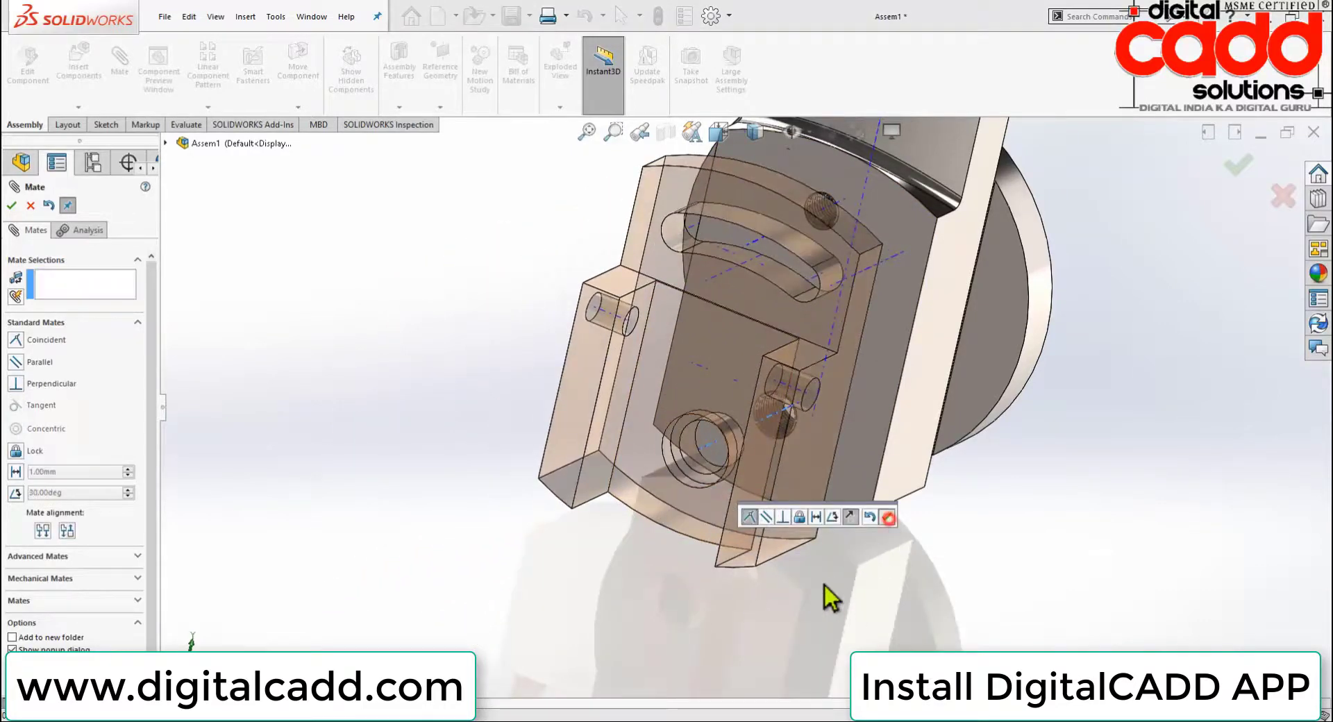
# Mate the swivel plate's back face and side face coincident with the vertical slide's faces
pyautogui.moveTo(886, 526)
pyautogui.mouseDown(button='middle')
pyautogui.moveTo(809, 538)
pyautogui.moveTo(846, 497)
pyautogui.mouseUp(button='middle')
pyautogui.click(818, 548)
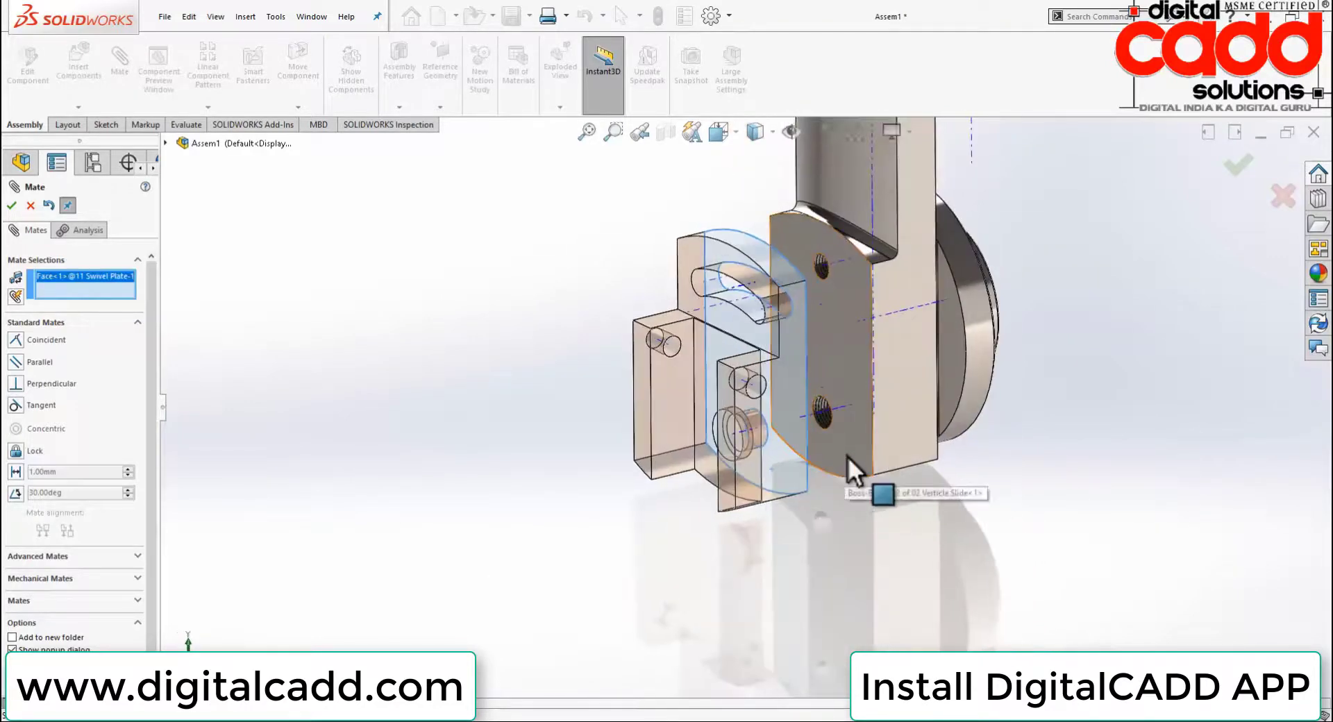
pyautogui.click(847, 458)
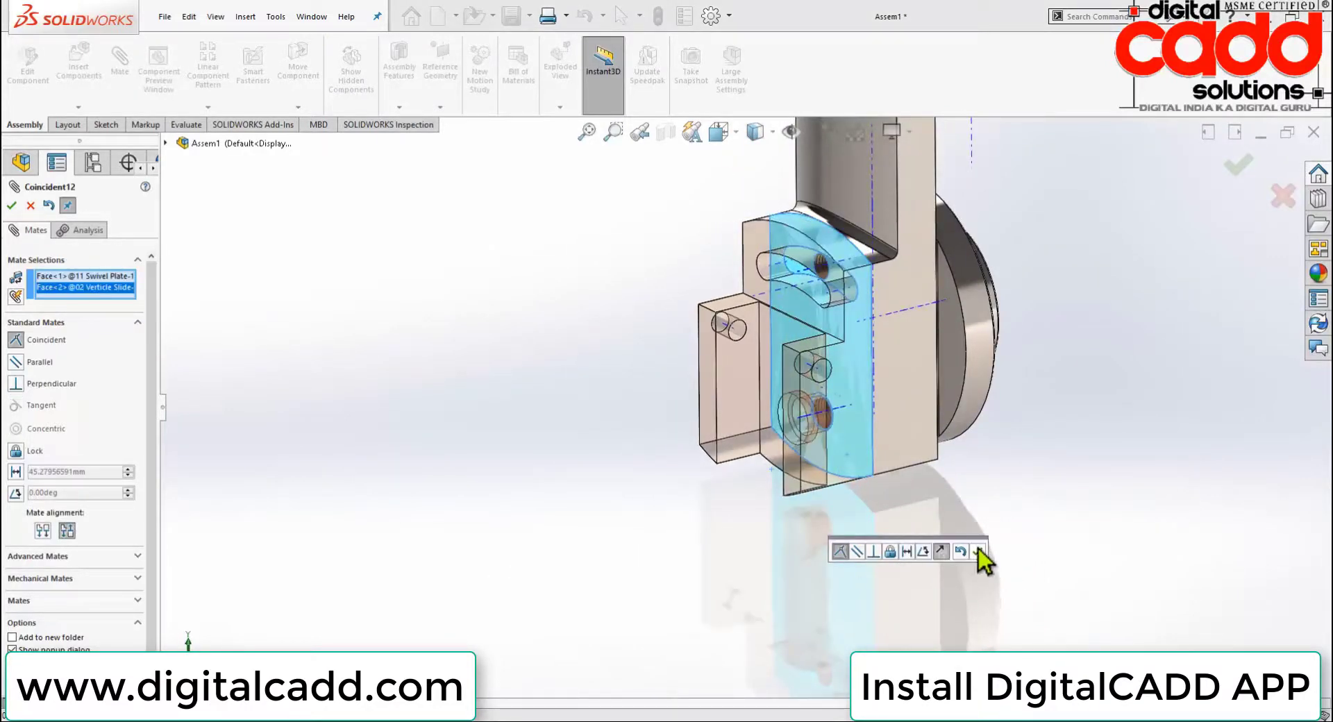
pyautogui.click(979, 550)
pyautogui.moveTo(911, 552); pyautogui.dragTo(834, 503, button='middle')
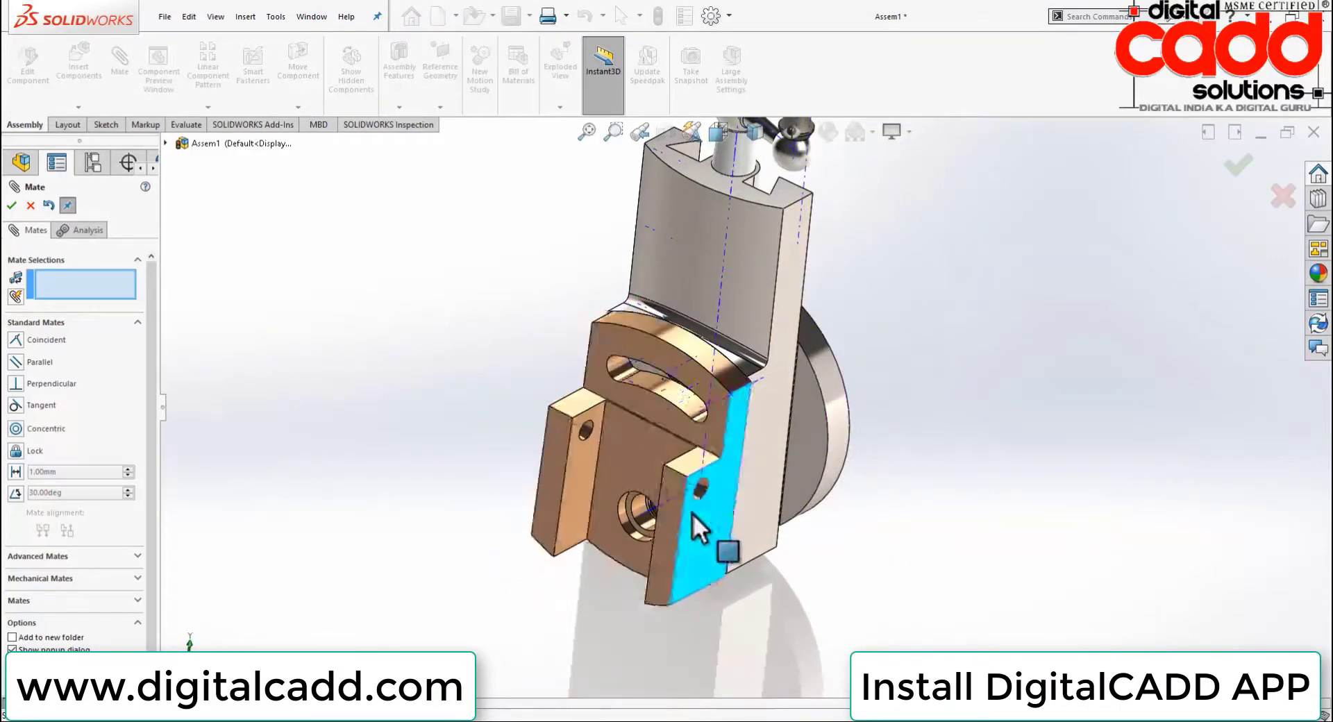
pyautogui.moveTo(693, 514)
pyautogui.mouseDown()
pyautogui.moveTo(579, 450)
pyautogui.moveTo(681, 526)
pyautogui.moveTo(648, 494)
pyautogui.moveTo(776, 543)
pyautogui.mouseUp()
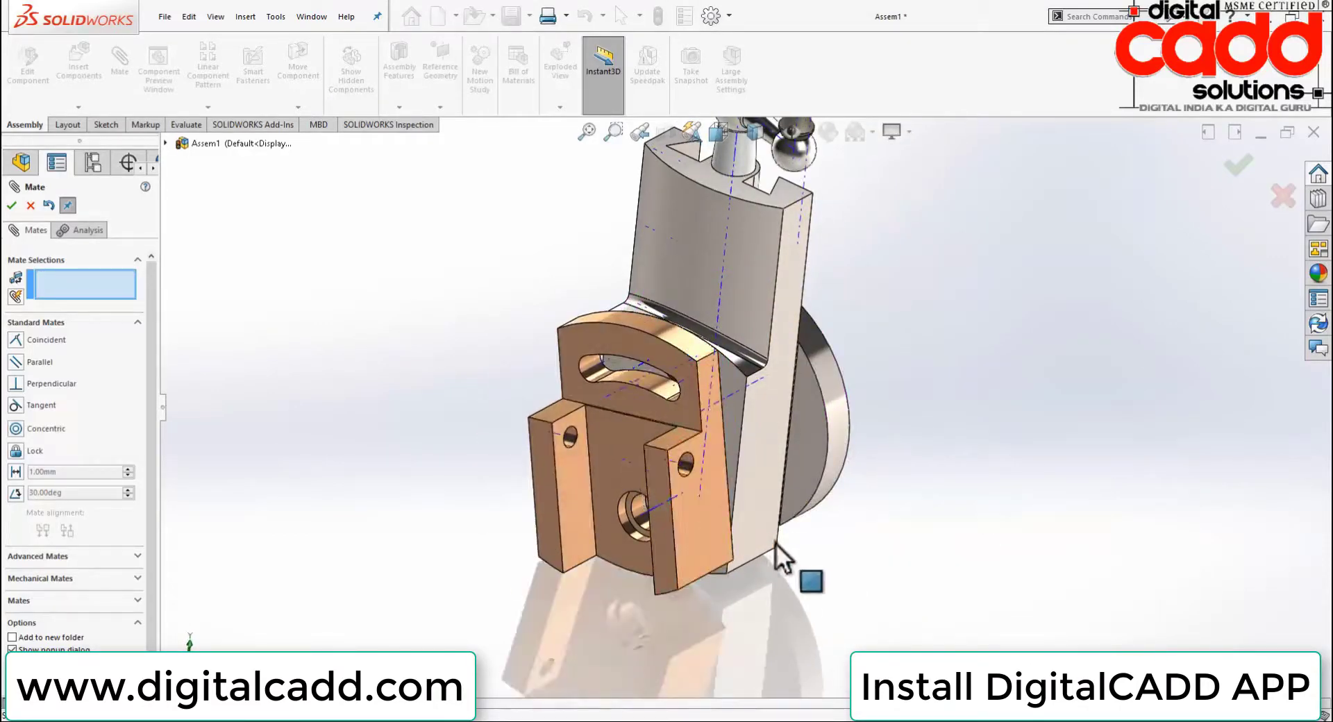
pyautogui.click(760, 477)
pyautogui.click(710, 512)
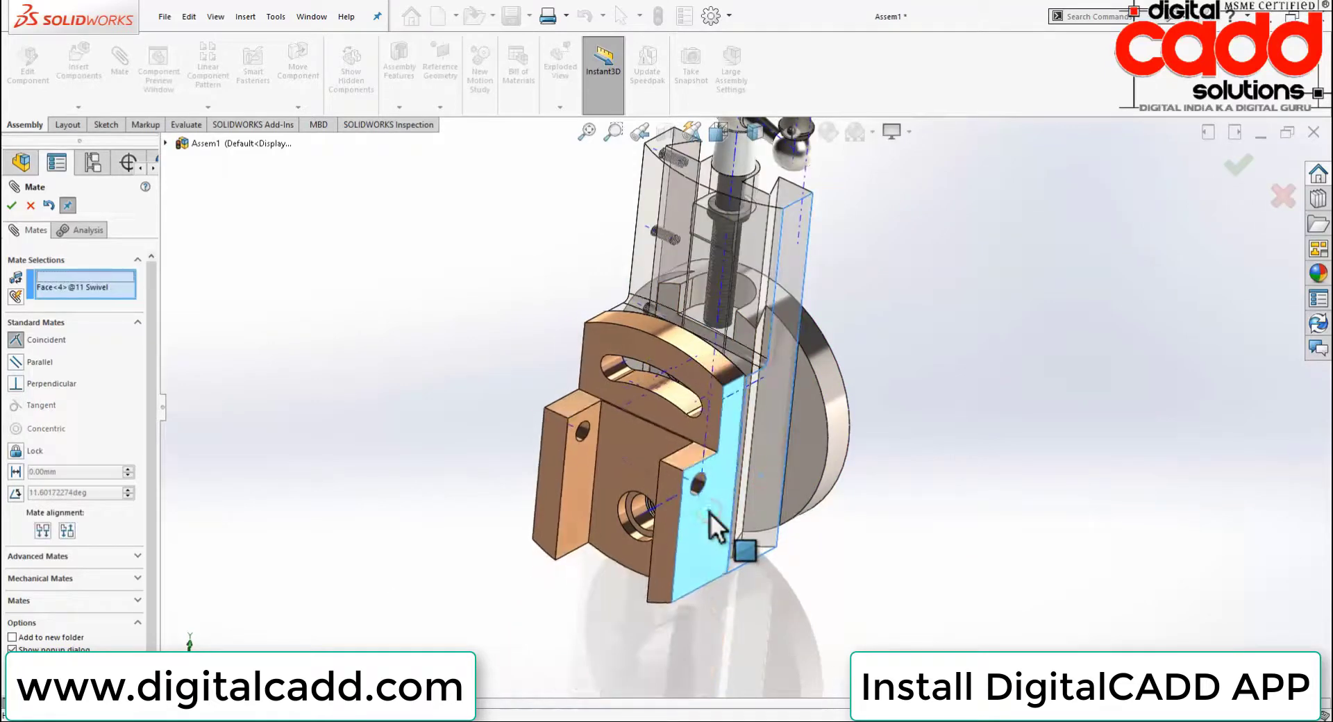
pyautogui.click(866, 534)
pyautogui.moveTo(885, 553)
pyautogui.mouseDown(button='middle')
pyautogui.moveTo(958, 452)
pyautogui.moveTo(994, 437)
pyautogui.moveTo(949, 470)
pyautogui.moveTo(923, 440)
pyautogui.moveTo(899, 446)
pyautogui.moveTo(881, 467)
pyautogui.moveTo(908, 497)
pyautogui.moveTo(937, 476)
pyautogui.moveTo(925, 509)
pyautogui.moveTo(887, 535)
pyautogui.mouseUp(button='middle')
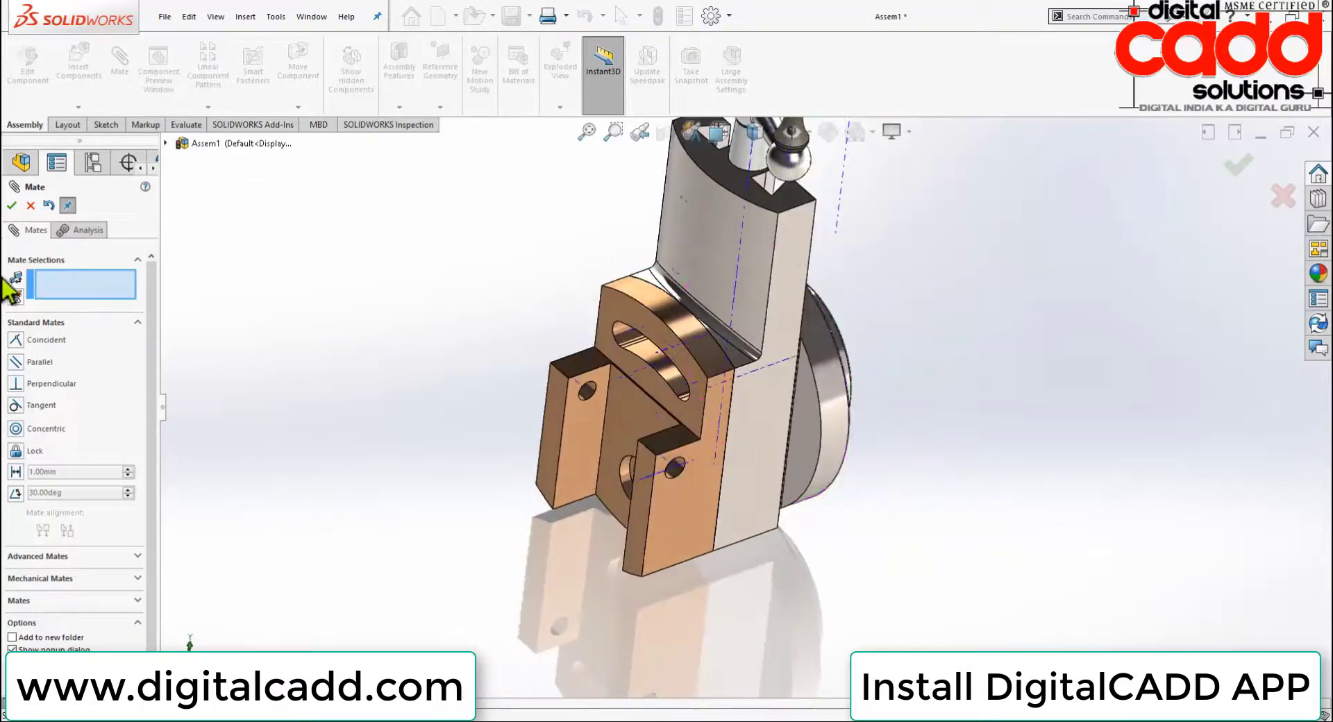
pyautogui.click(11, 205)
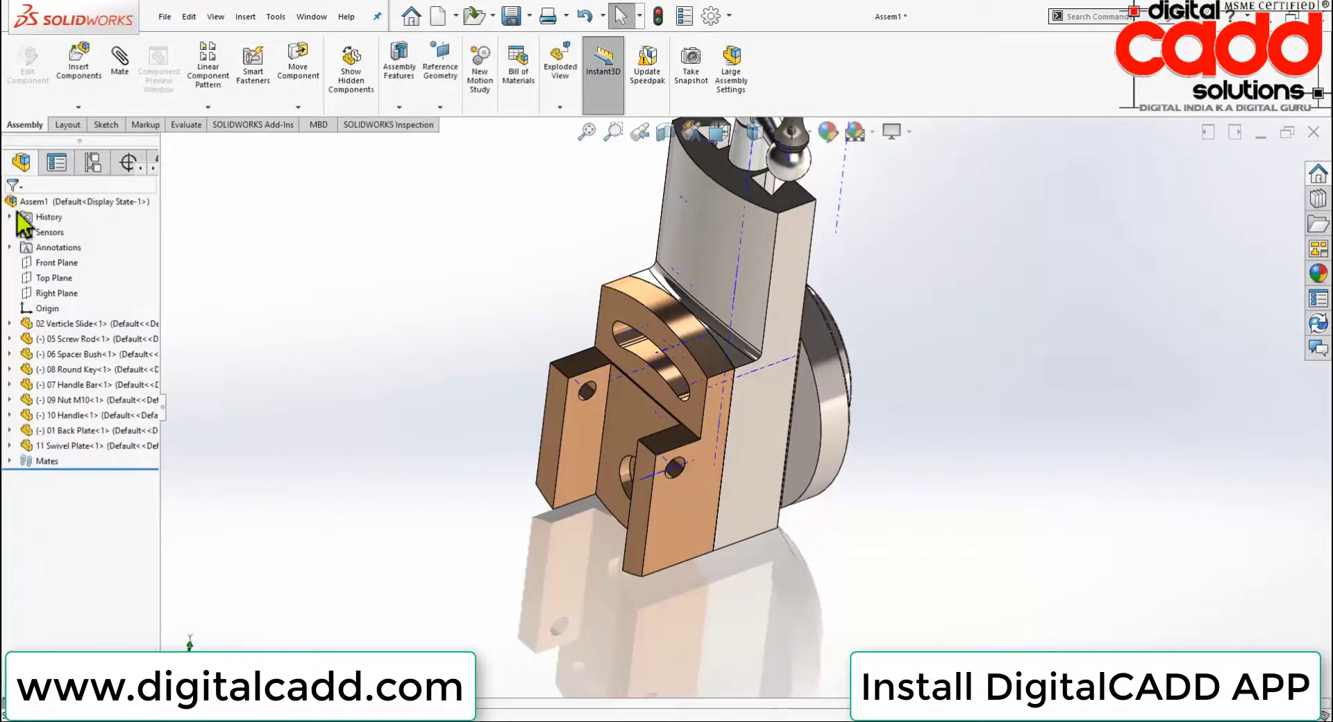
# Insert the 15 Drag Plate part and place it beside the assembly
pyautogui.click(80, 71)
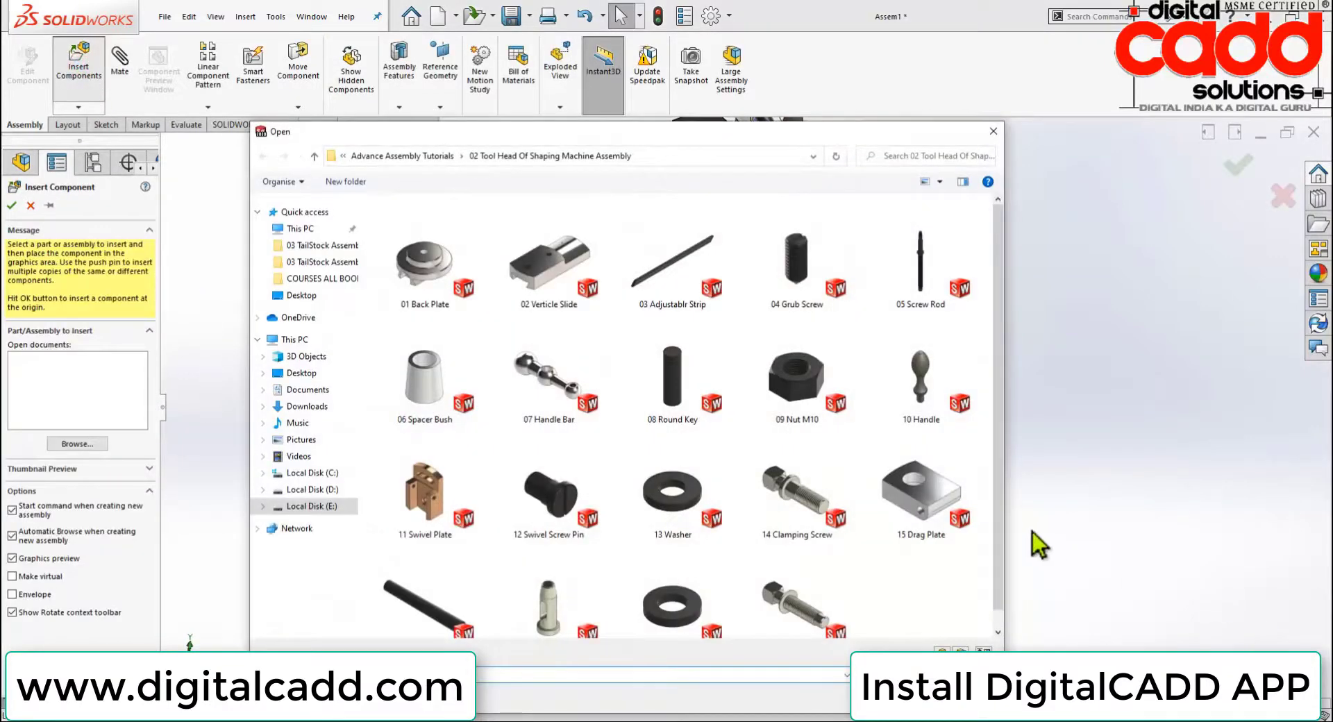
pyautogui.doubleClick(920, 490)
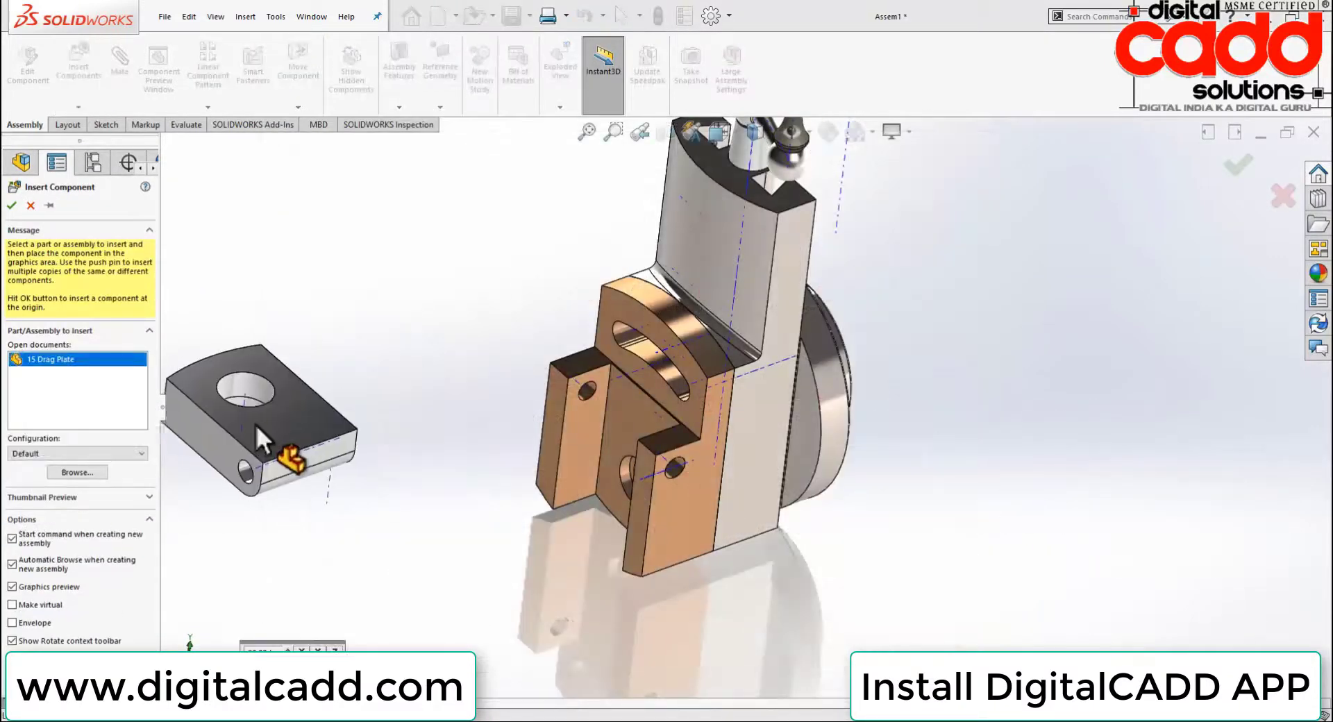
pyautogui.click(305, 397)
pyautogui.moveTo(711, 568)
pyautogui.mouseDown(button='middle')
pyautogui.moveTo(737, 536)
pyautogui.moveTo(729, 528)
pyautogui.mouseUp(button='middle')
# Insert the 12 Swivel Screw Pin near the swivel plate's front hole
pyautogui.click(72, 68)
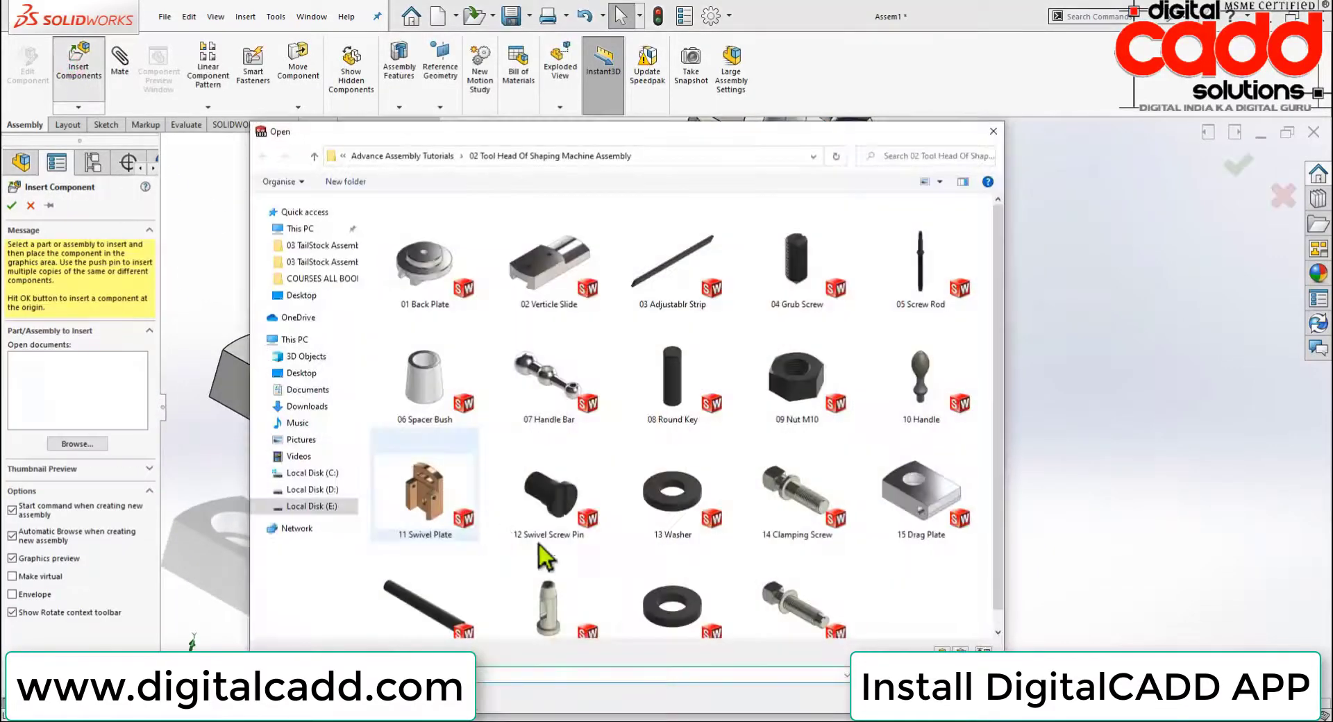
pyautogui.doubleClick(570, 489)
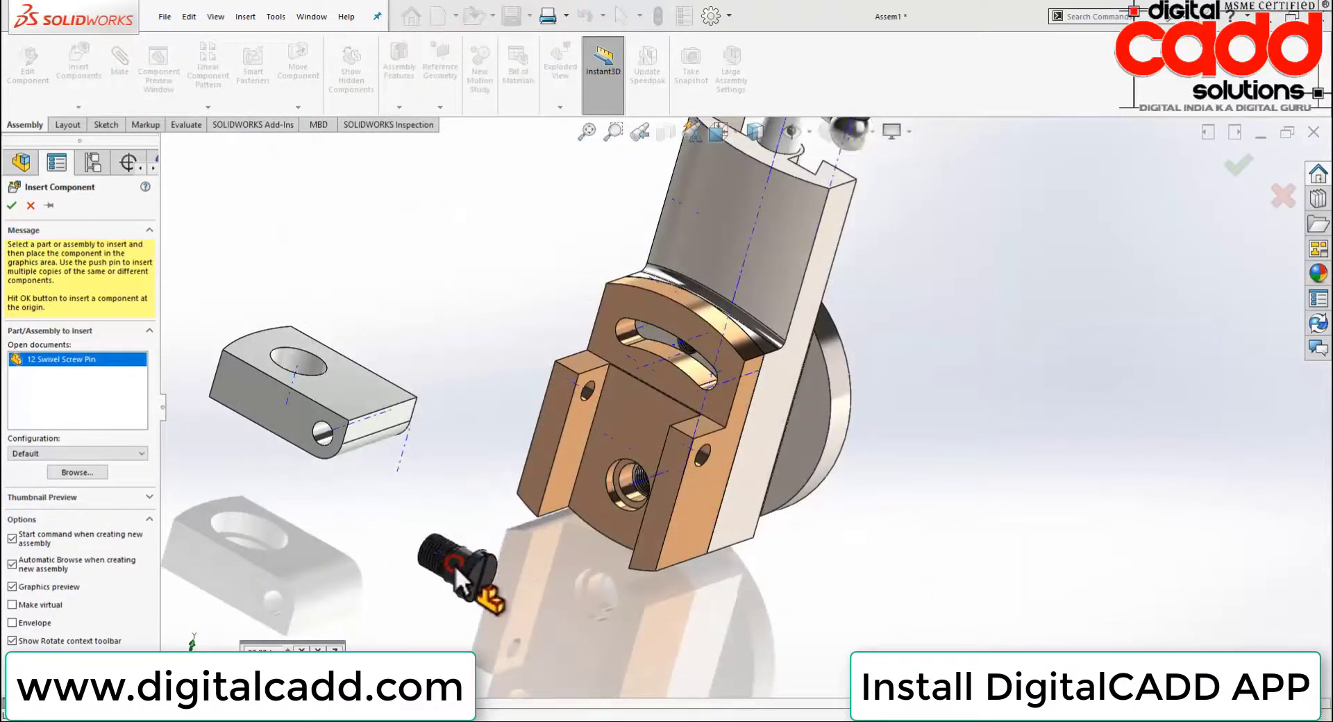
pyautogui.click(456, 565)
pyautogui.moveTo(719, 597)
pyautogui.mouseDown(button='middle')
pyautogui.moveTo(806, 538)
pyautogui.moveTo(788, 562)
pyautogui.moveTo(667, 535)
pyautogui.mouseUp(button='middle')
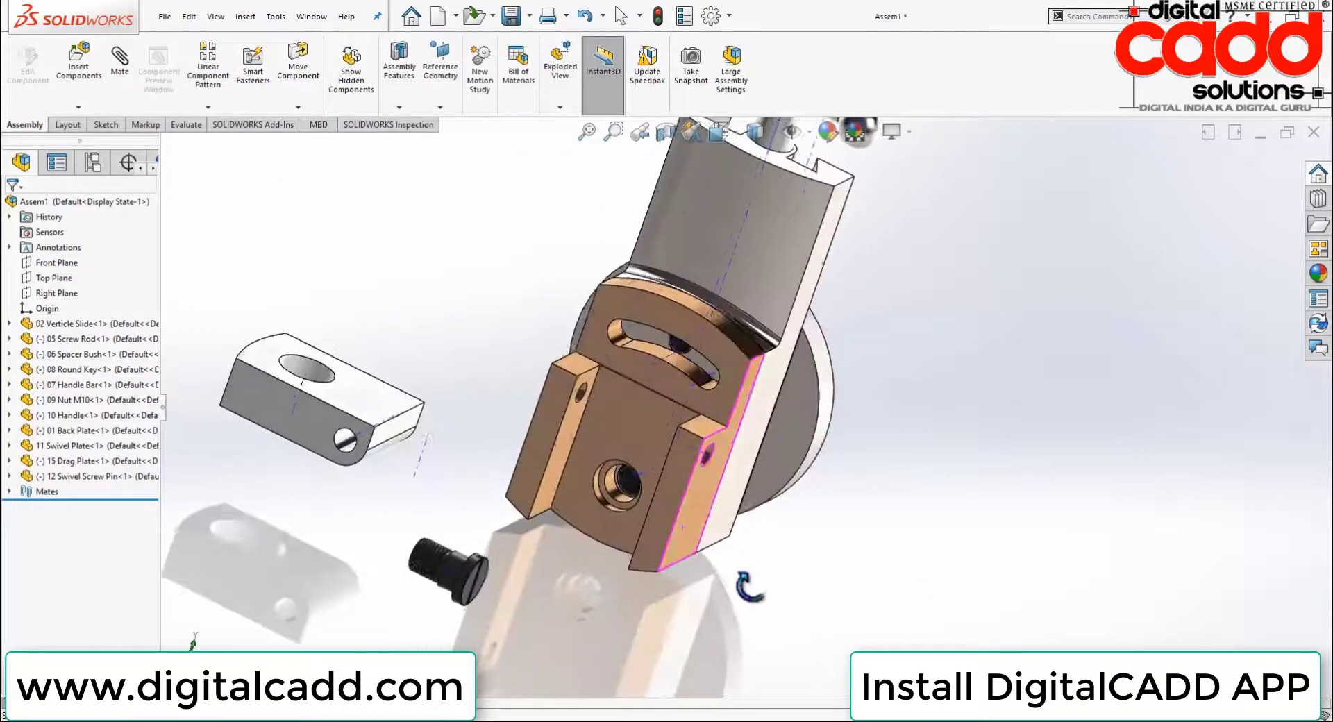
pyautogui.scroll(-3, 590, 534)
pyautogui.moveTo(466, 562)
pyautogui.mouseDown(button='middle')
pyautogui.moveTo(678, 535)
pyautogui.moveTo(727, 431)
pyautogui.mouseUp(button='middle')
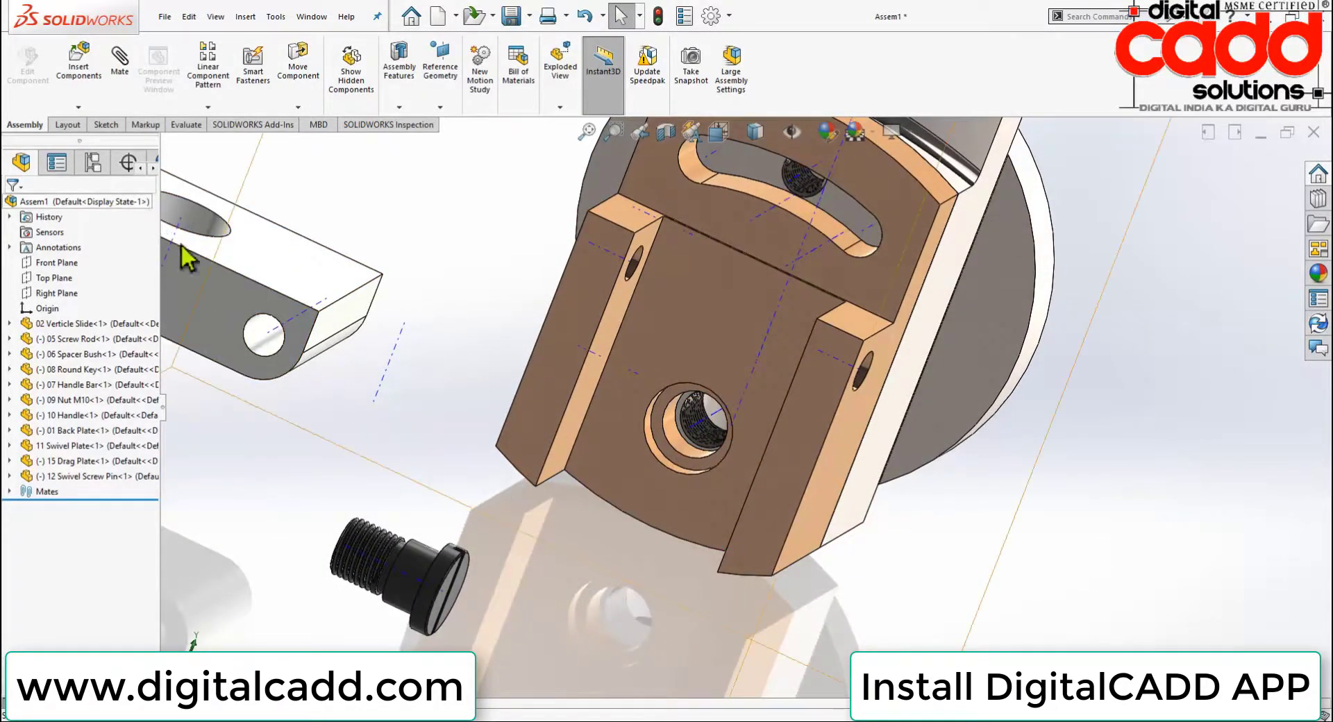
pyautogui.moveTo(531, 545)
pyautogui.mouseDown(button='middle')
pyautogui.moveTo(520, 536)
pyautogui.moveTo(499, 565)
pyautogui.mouseUp(button='middle')
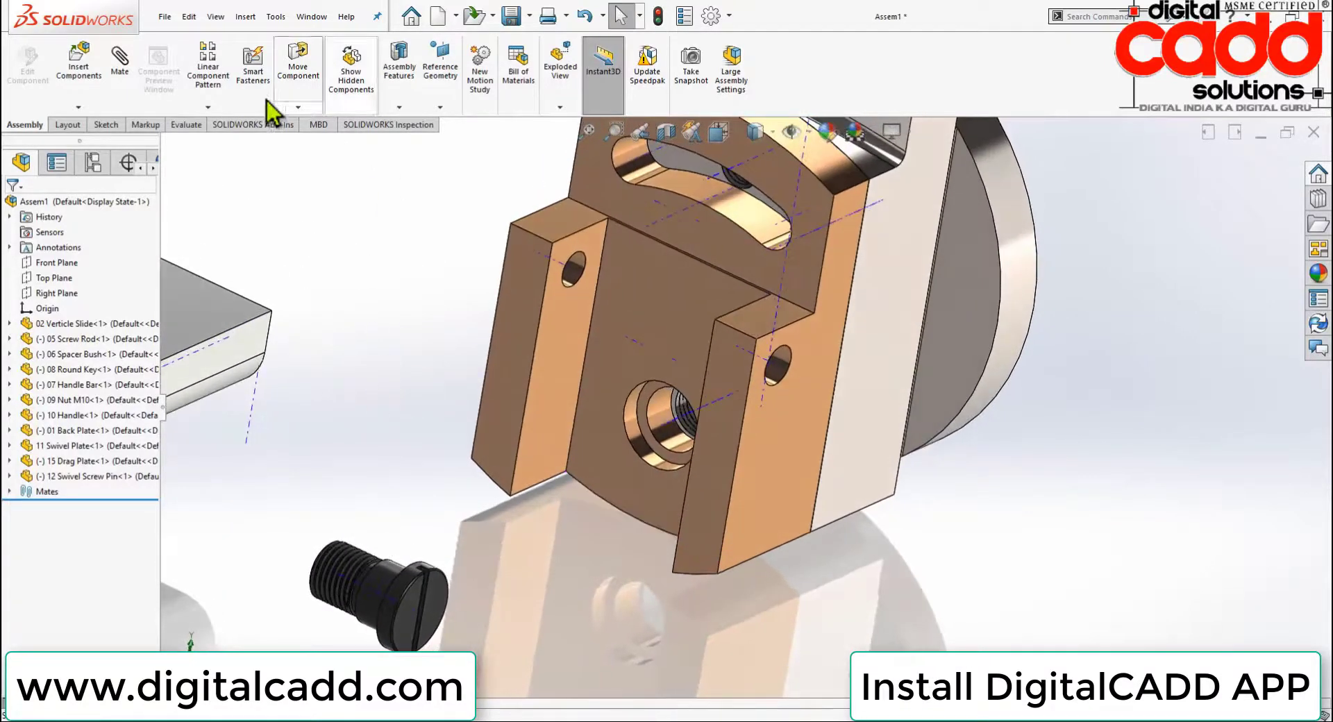
# Rotate and move the 12 Swivel Screw Pin so it faces the hole
pyautogui.click(298, 108)
pyautogui.click(326, 142)
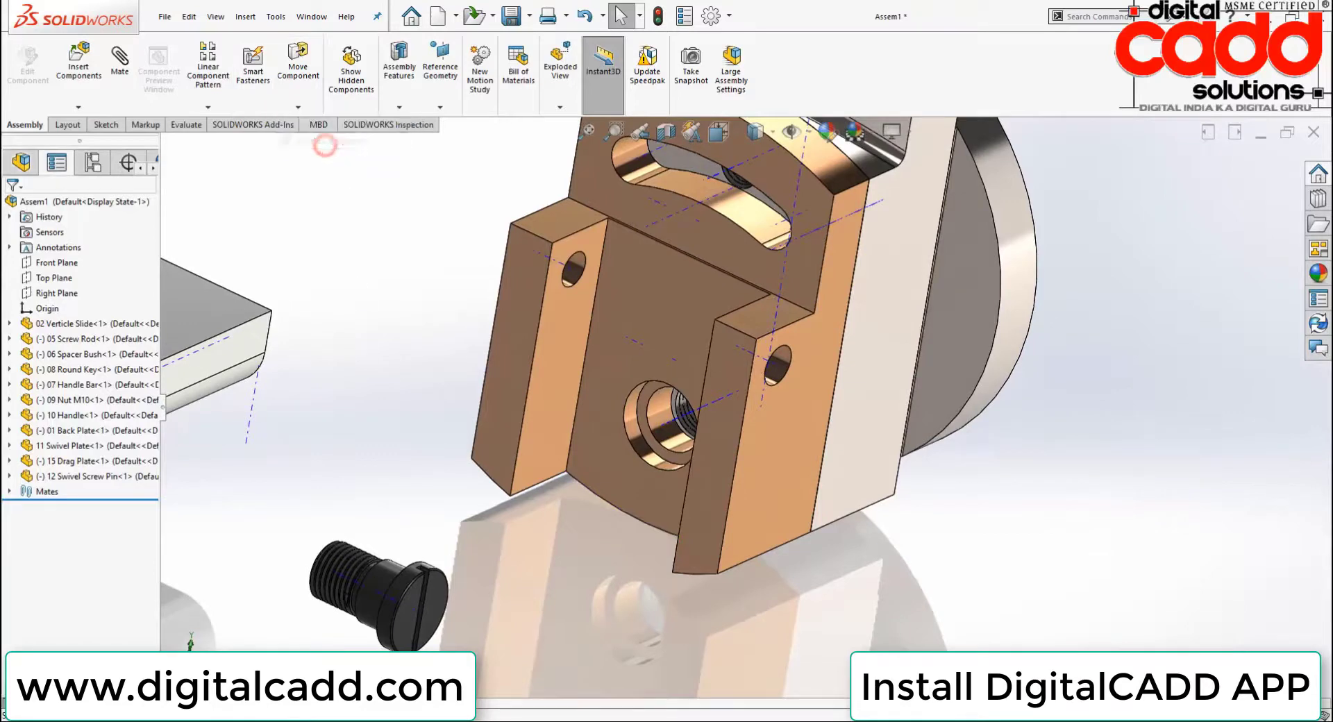
pyautogui.moveTo(380, 624)
pyautogui.mouseDown()
pyautogui.moveTo(246, 635)
pyautogui.moveTo(227, 610)
pyautogui.mouseUp()
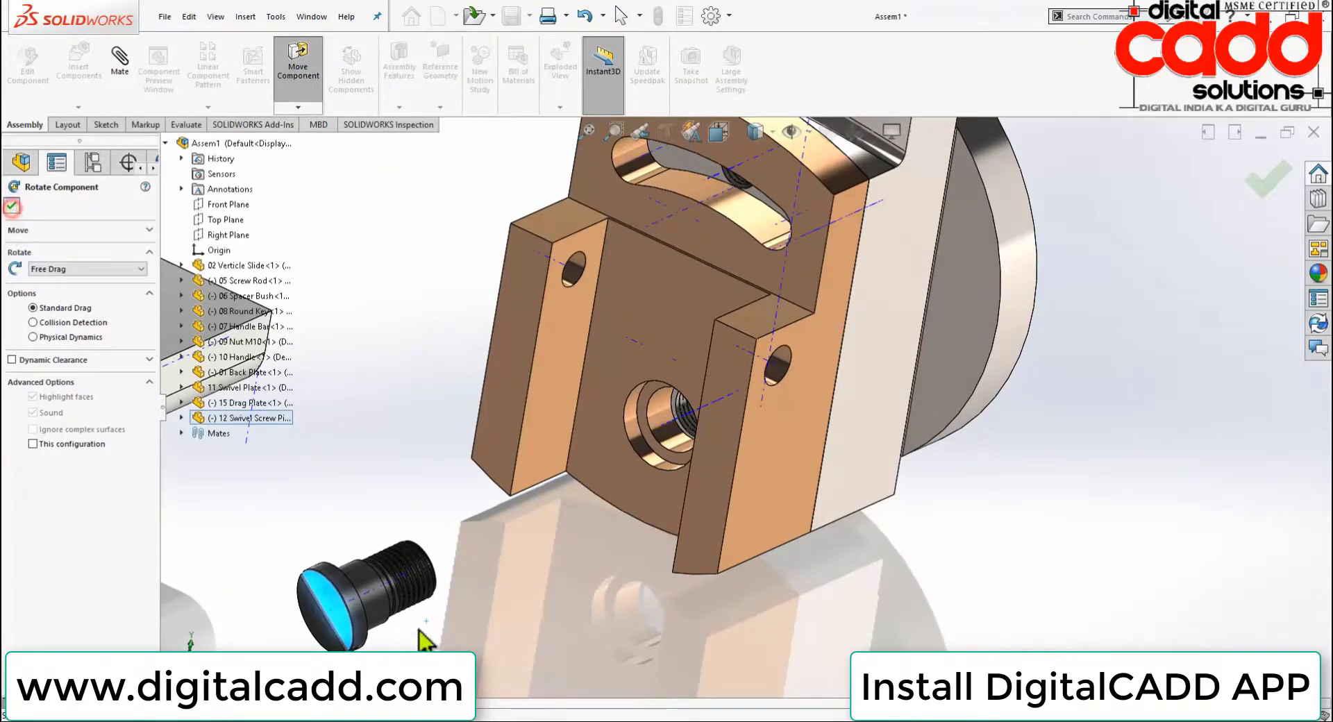
pyautogui.press('Escape')
pyautogui.moveTo(403, 611)
pyautogui.mouseDown()
pyautogui.moveTo(650, 458)
pyautogui.moveTo(511, 645)
pyautogui.moveTo(555, 628)
pyautogui.mouseUp()
pyautogui.press('Escape')
pyautogui.press('Escape')
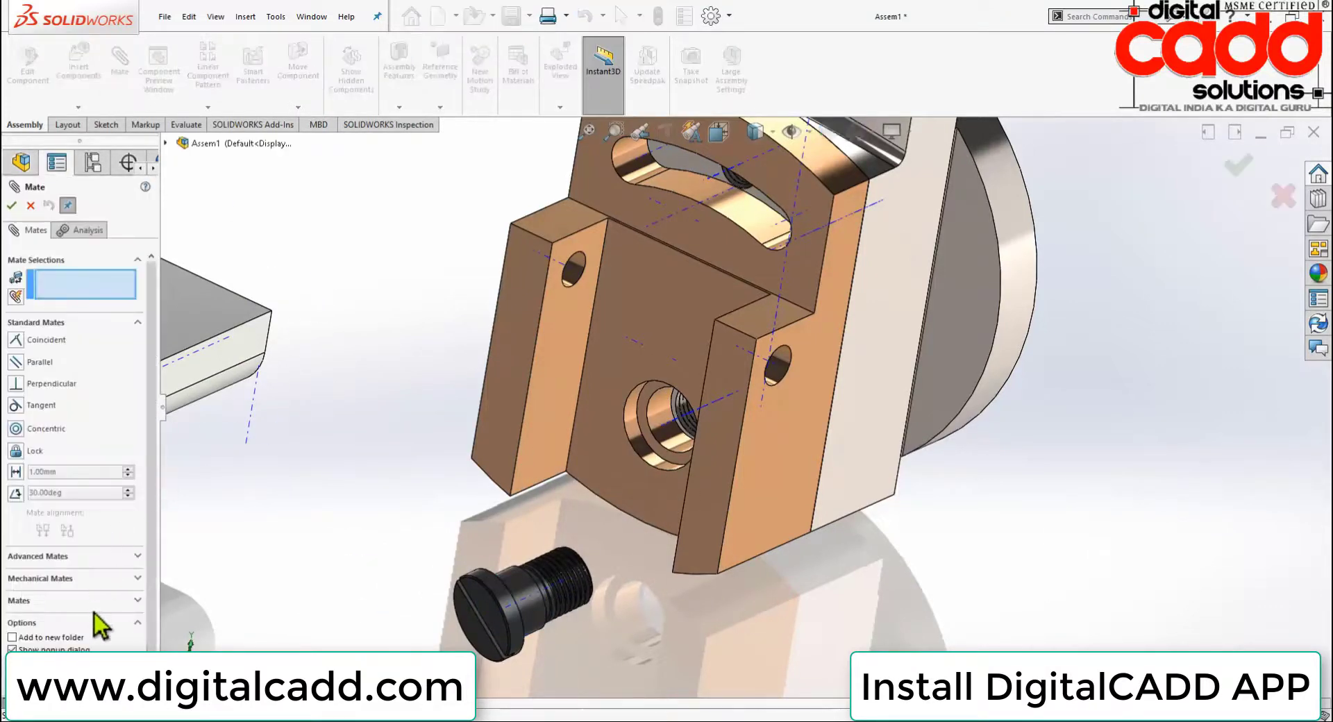
# Add a 2 rev/mm screw mate between the screw pin axis and the hole axis
pyautogui.click(33, 579)
pyautogui.click(15, 490)
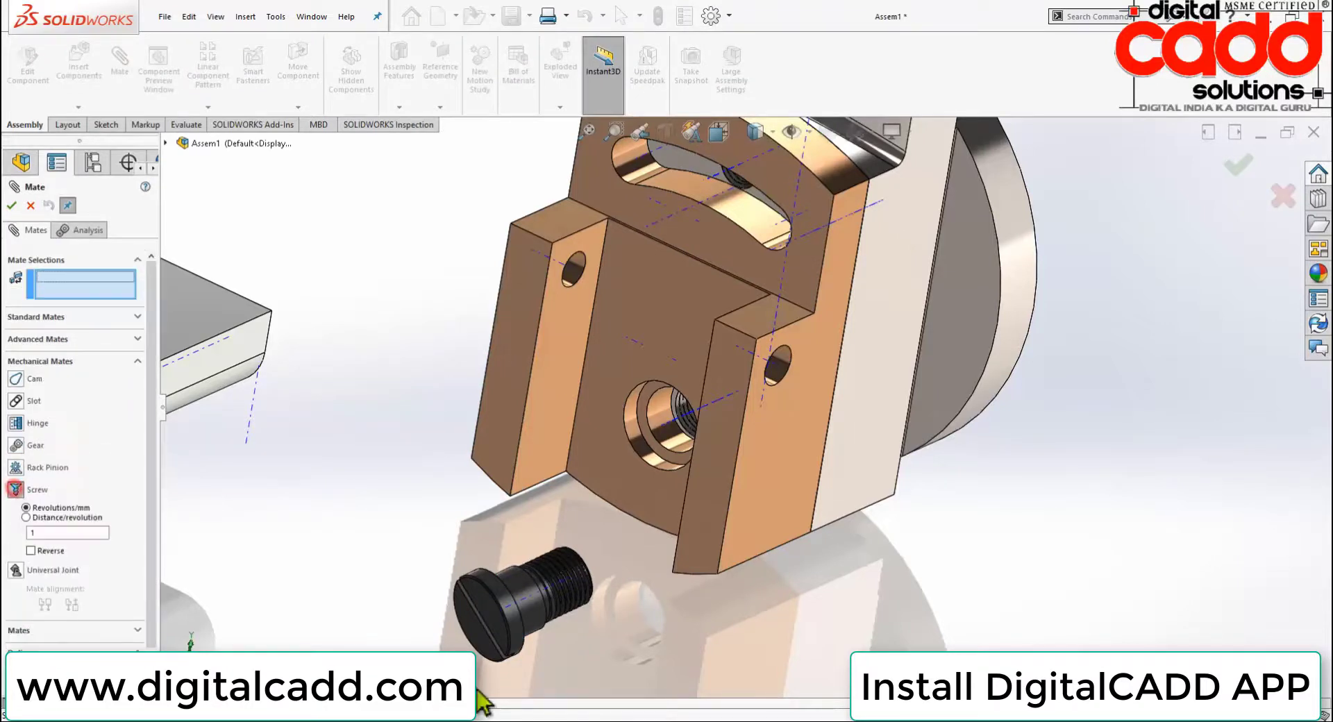
pyautogui.click(522, 601)
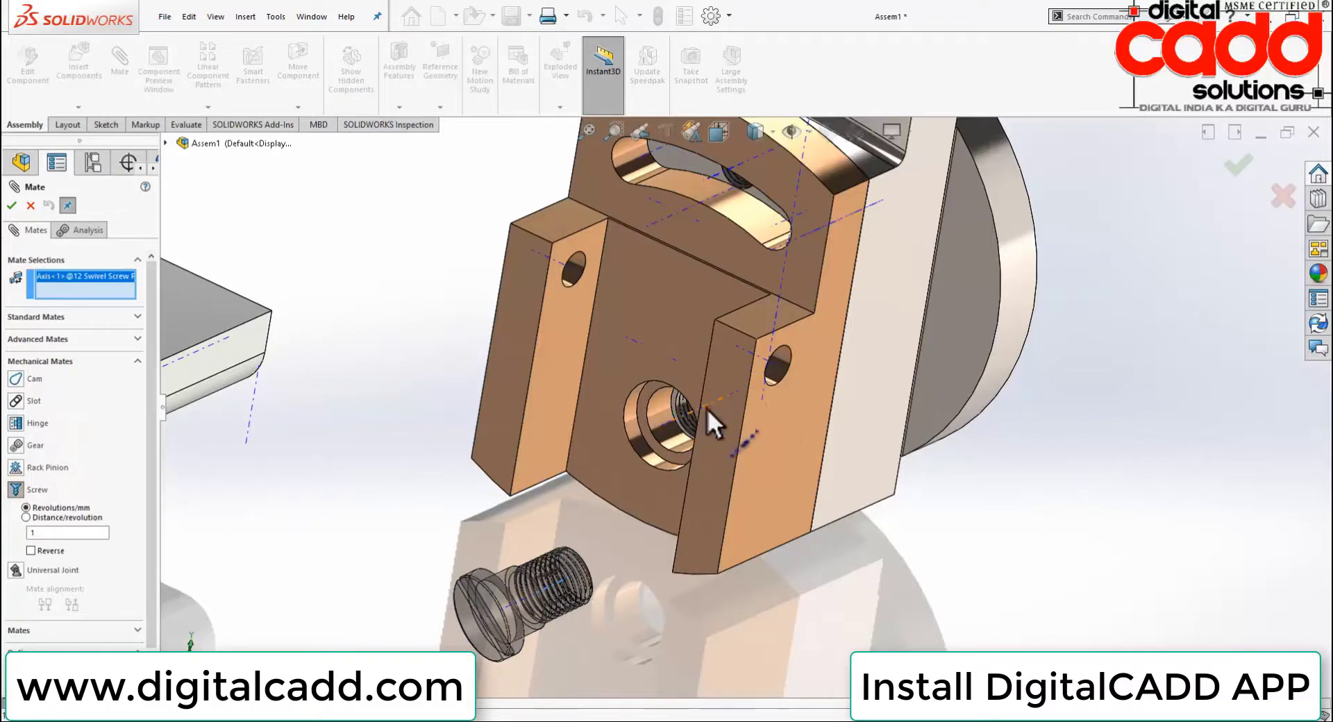
pyautogui.click(730, 397)
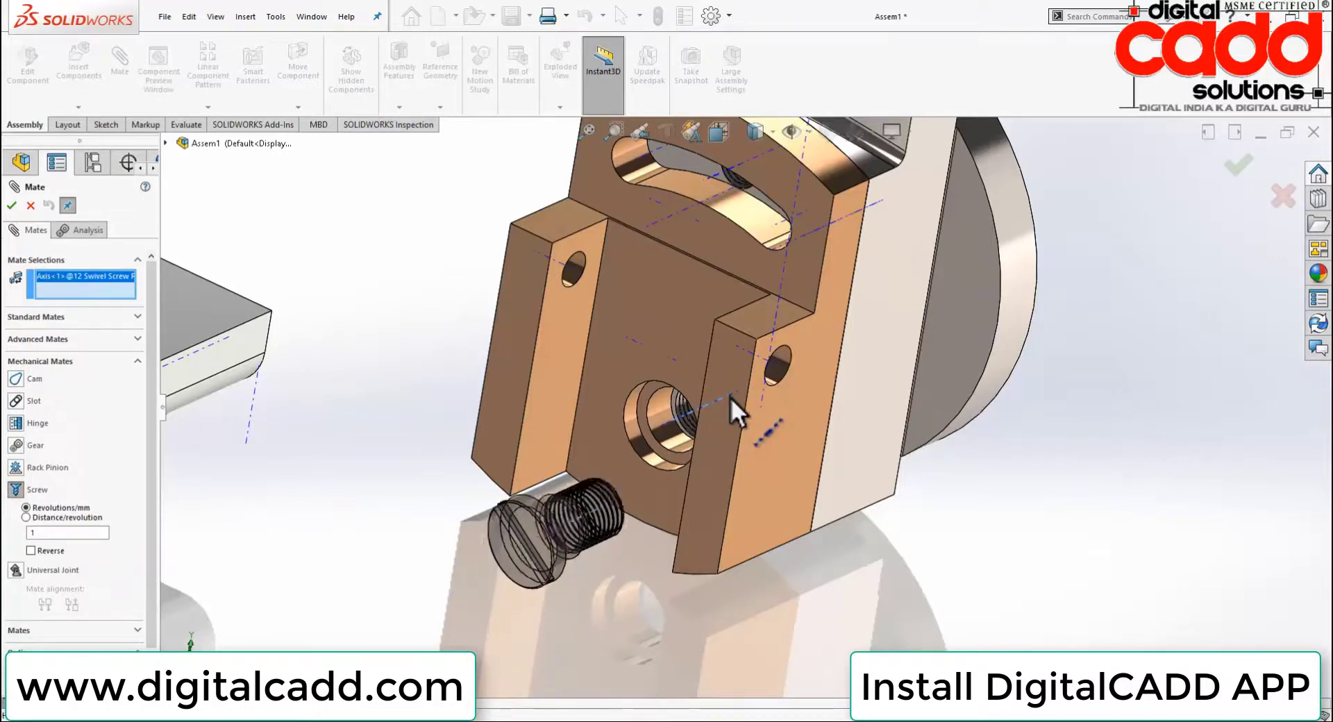
pyautogui.click(54, 533)
pyautogui.write('2')
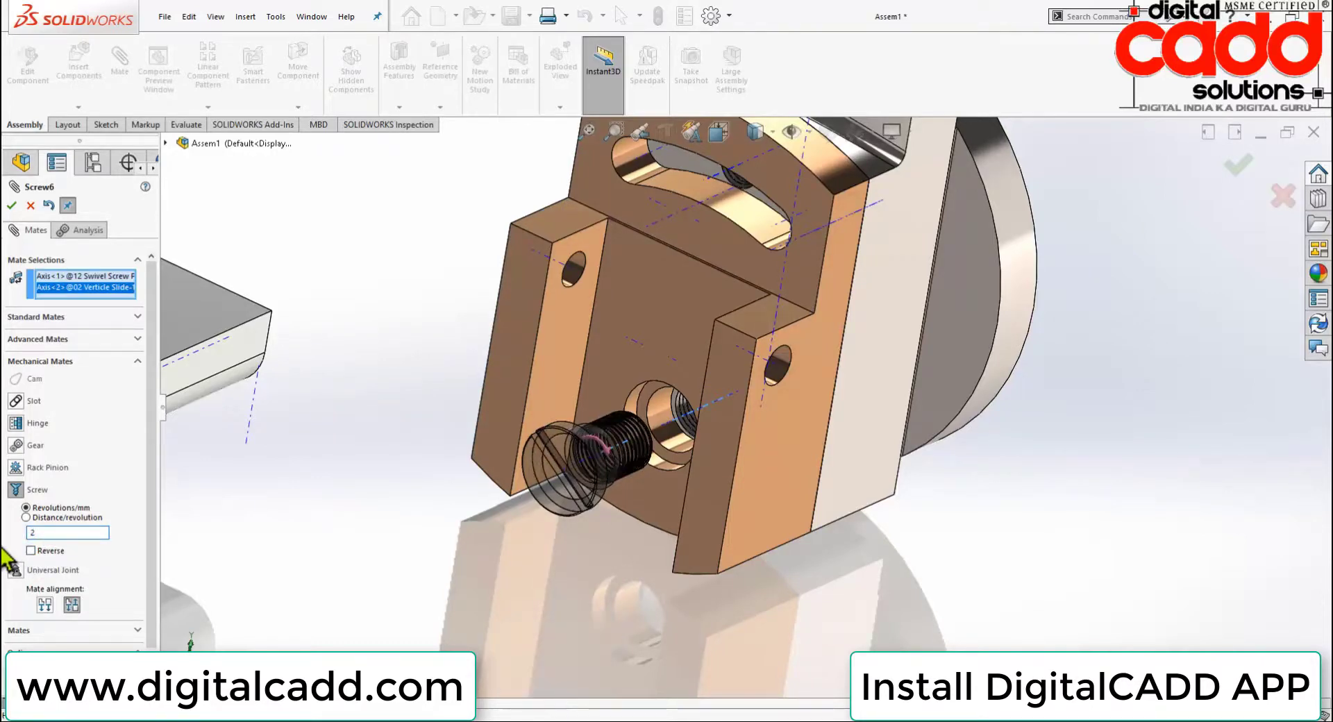
pyautogui.scroll(-2, 651, 435)
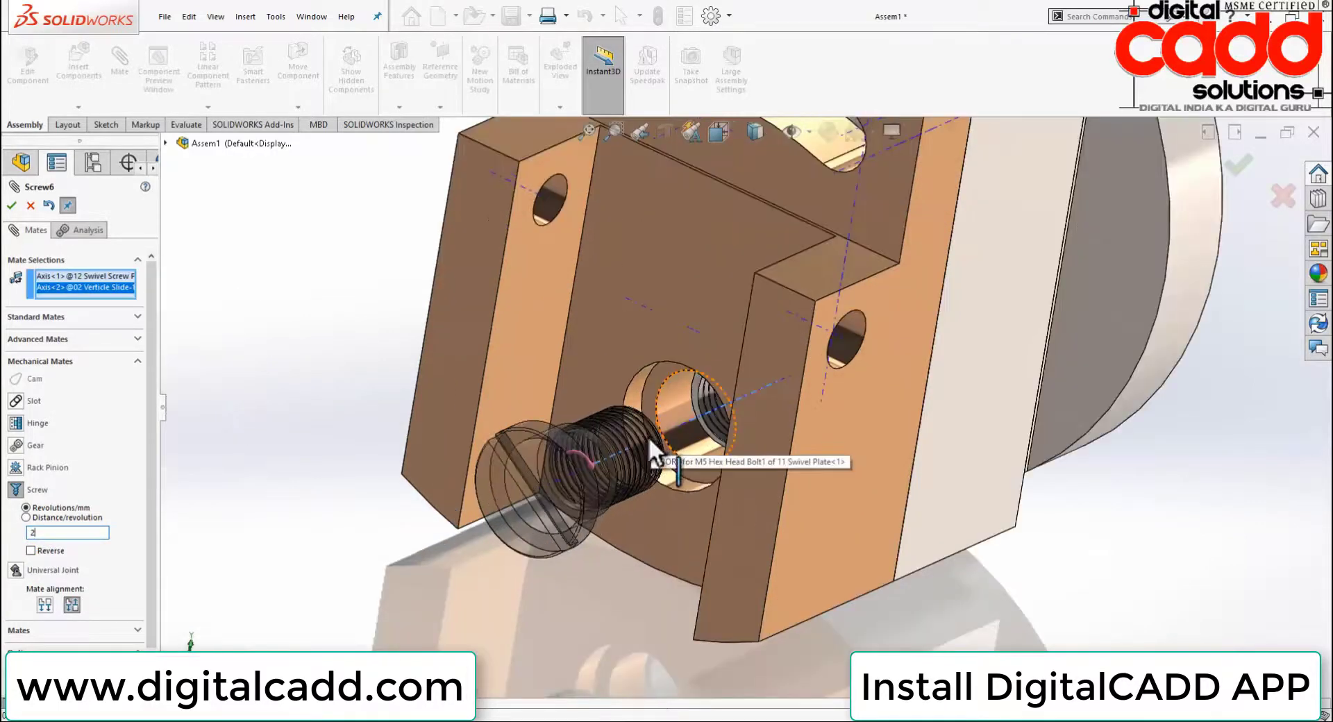
pyautogui.click(12, 206)
pyautogui.click(15, 209)
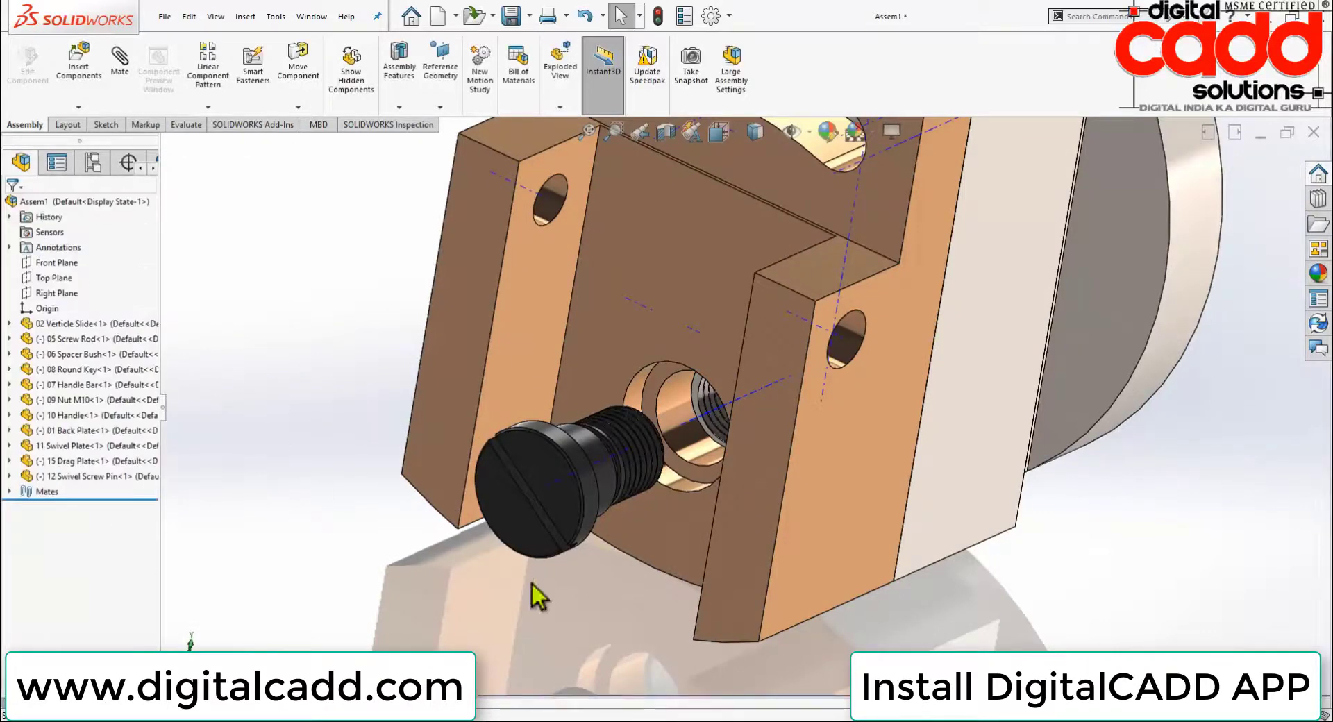
# Mate the screw head's ring face coincident with the swivel plate hole face
pyautogui.moveTo(569, 526)
pyautogui.mouseDown()
pyautogui.moveTo(394, 460)
pyautogui.moveTo(632, 374)
pyautogui.moveTo(650, 600)
pyautogui.moveTo(632, 375)
pyautogui.moveTo(548, 555)
pyautogui.moveTo(718, 458)
pyautogui.moveTo(424, 460)
pyautogui.moveTo(681, 502)
pyautogui.moveTo(570, 389)
pyautogui.moveTo(516, 544)
pyautogui.moveTo(722, 469)
pyautogui.moveTo(643, 488)
pyautogui.moveTo(394, 493)
pyautogui.moveTo(532, 265)
pyautogui.moveTo(615, 402)
pyautogui.moveTo(553, 454)
pyautogui.moveTo(624, 474)
pyautogui.moveTo(807, 580)
pyautogui.moveTo(563, 581)
pyautogui.moveTo(198, 541)
pyautogui.moveTo(643, 372)
pyautogui.moveTo(806, 624)
pyautogui.moveTo(497, 418)
pyautogui.moveTo(777, 406)
pyautogui.moveTo(699, 707)
pyautogui.moveTo(542, 335)
pyautogui.moveTo(680, 647)
pyautogui.moveTo(446, 345)
pyautogui.moveTo(694, 368)
pyautogui.moveTo(378, 615)
pyautogui.moveTo(389, 619)
pyautogui.moveTo(300, 583)
pyautogui.moveTo(283, 381)
pyautogui.moveTo(546, 351)
pyautogui.moveTo(661, 462)
pyautogui.moveTo(663, 586)
pyautogui.moveTo(433, 579)
pyautogui.moveTo(477, 289)
pyautogui.moveTo(582, 326)
pyautogui.moveTo(557, 294)
pyautogui.moveTo(372, 442)
pyautogui.moveTo(405, 526)
pyautogui.moveTo(579, 644)
pyautogui.moveTo(640, 653)
pyautogui.moveTo(704, 347)
pyautogui.moveTo(372, 372)
pyautogui.mouseUp()
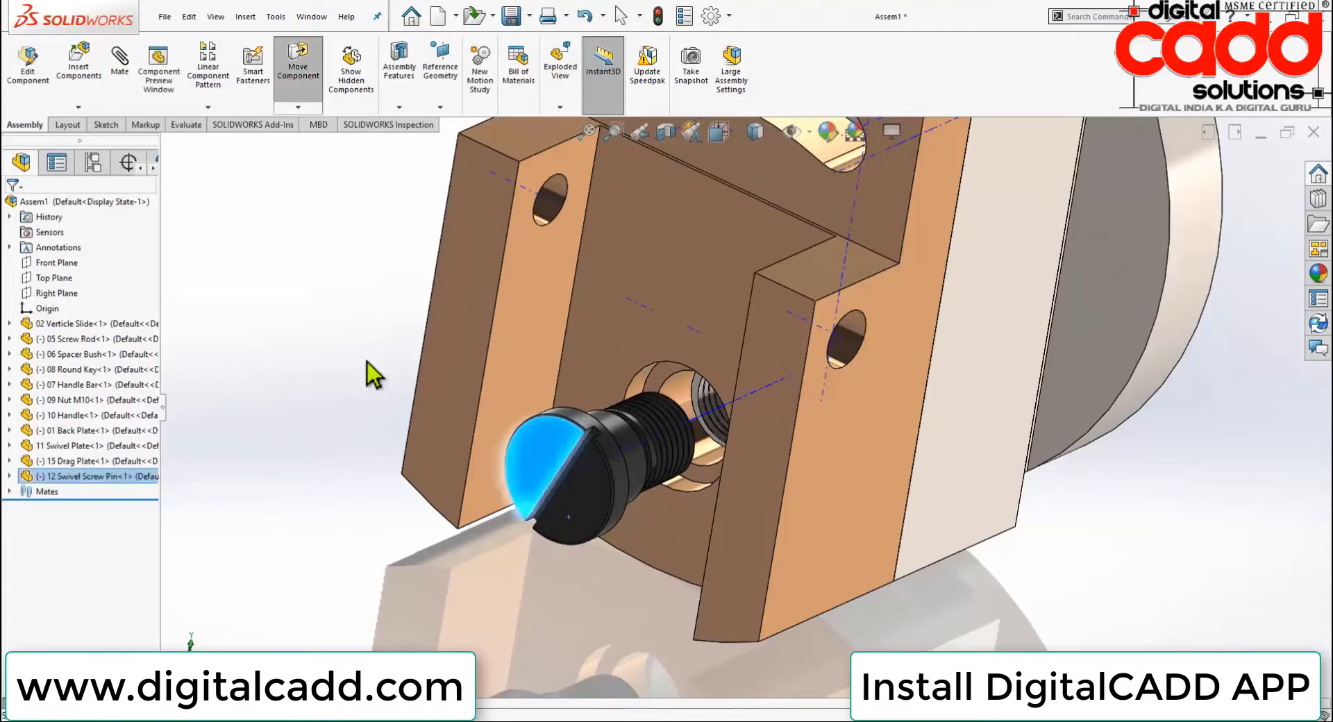
pyautogui.click(276, 347)
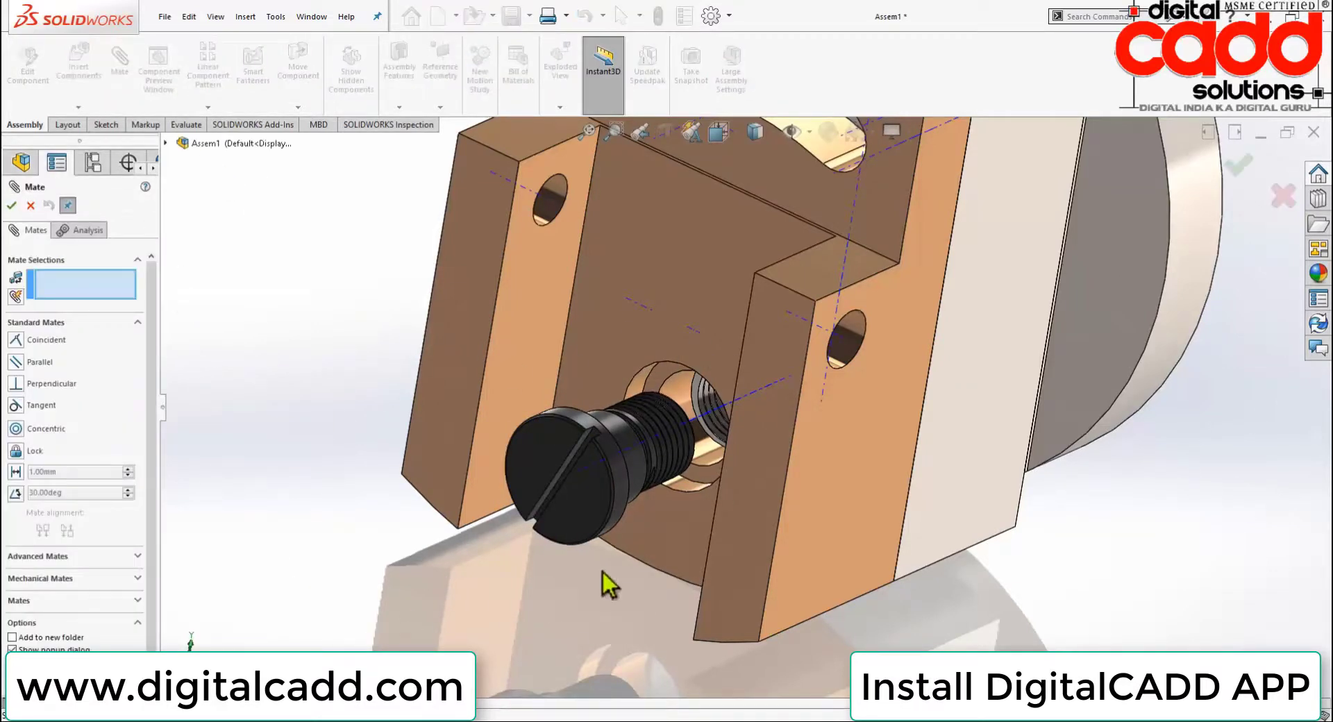
pyautogui.moveTo(604, 582)
pyautogui.mouseDown(button='middle')
pyautogui.moveTo(482, 547)
pyautogui.moveTo(565, 576)
pyautogui.moveTo(559, 562)
pyautogui.mouseUp(button='middle')
pyautogui.scroll(-2, 482, 547)
pyautogui.click(473, 510)
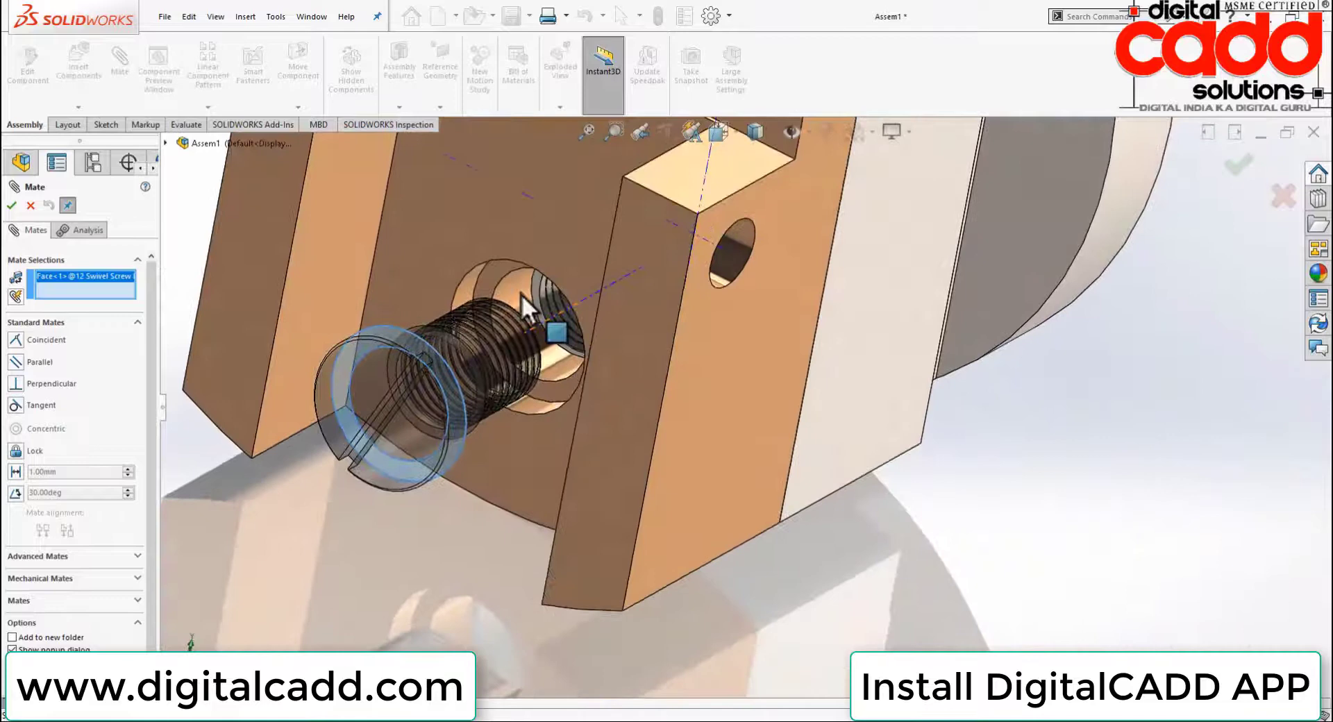
pyautogui.click(497, 268)
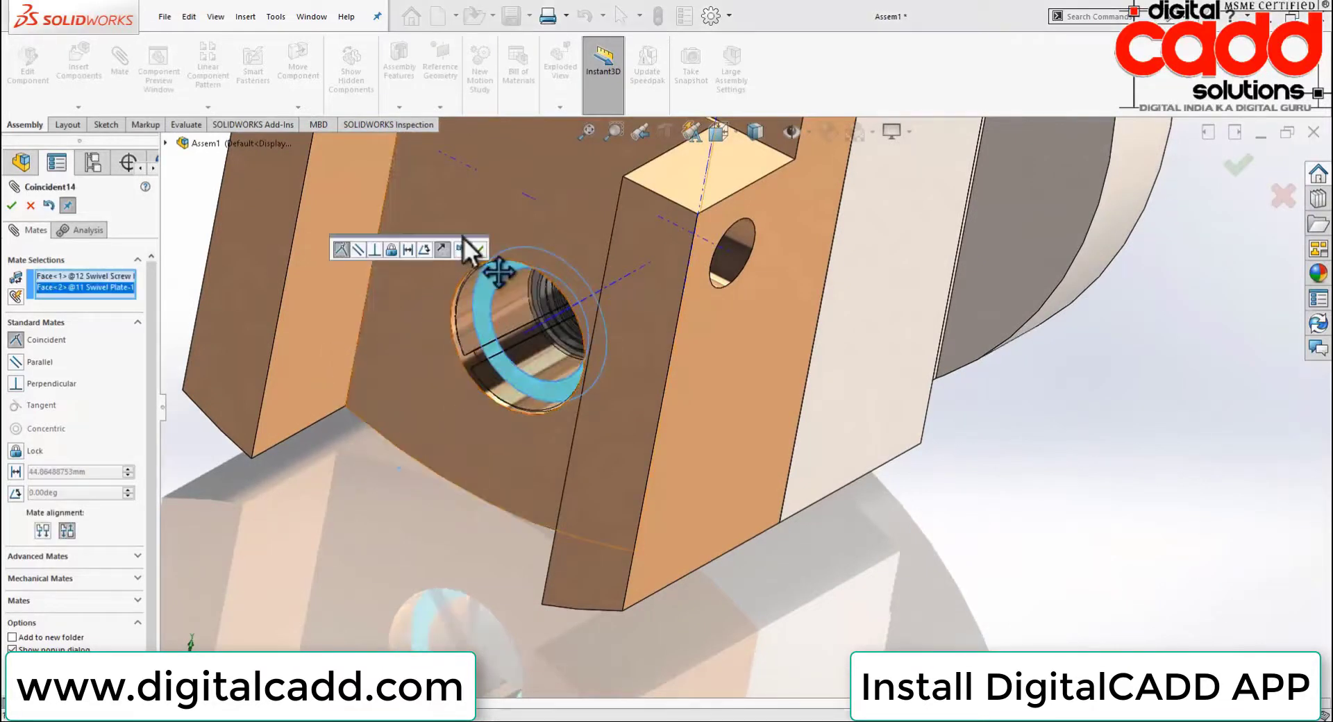
pyautogui.click(478, 250)
pyautogui.moveTo(905, 591)
pyautogui.mouseDown(button='middle')
pyautogui.moveTo(889, 464)
pyautogui.moveTo(938, 368)
pyautogui.moveTo(923, 417)
pyautogui.moveTo(854, 479)
pyautogui.mouseUp(button='middle')
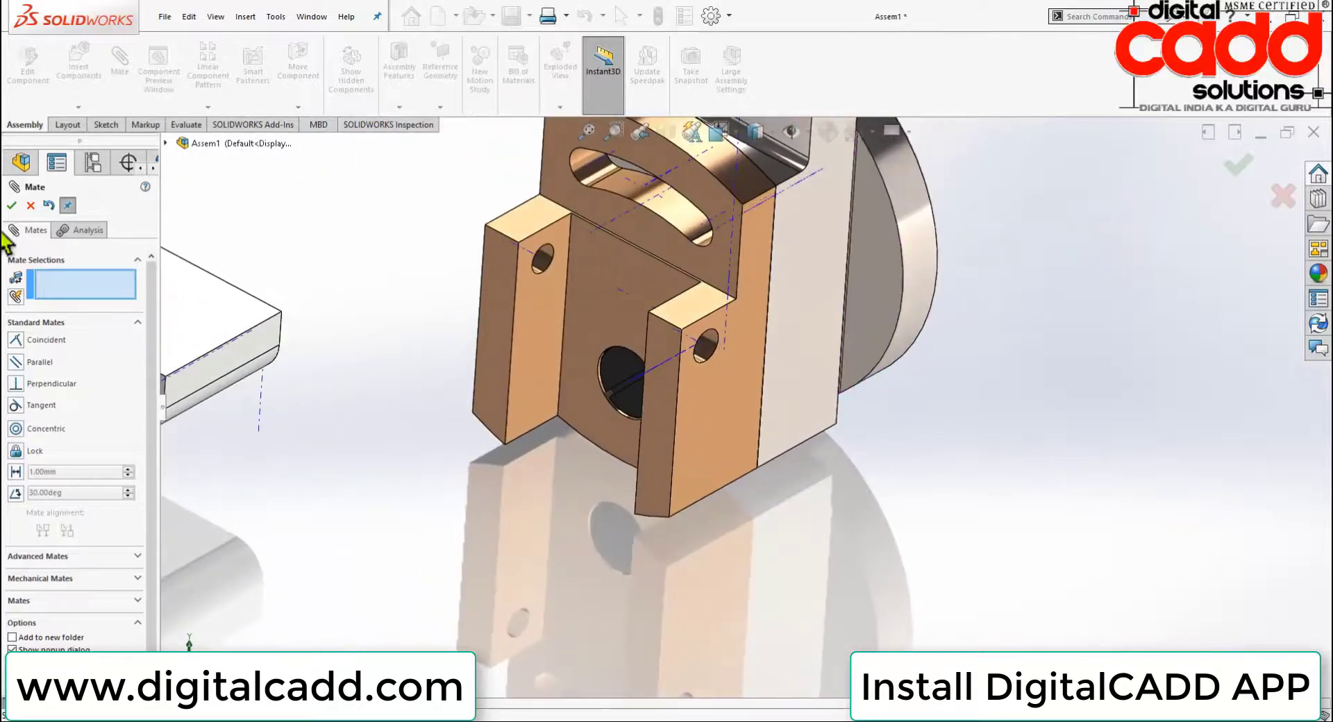
# Mate the drag plate's hole concentric with the swivel plate hole
pyautogui.click(11, 206)
pyautogui.scroll(3, 590, 573)
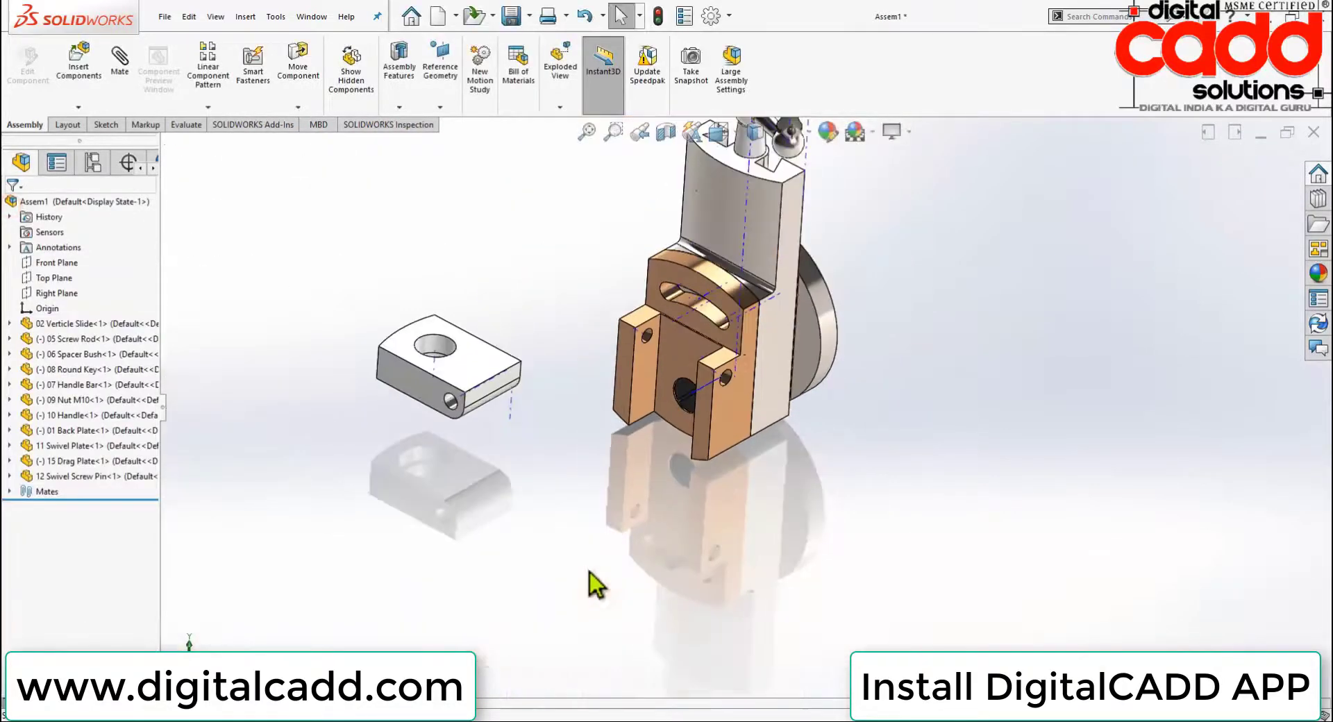
pyautogui.scroll(-2, 786, 281)
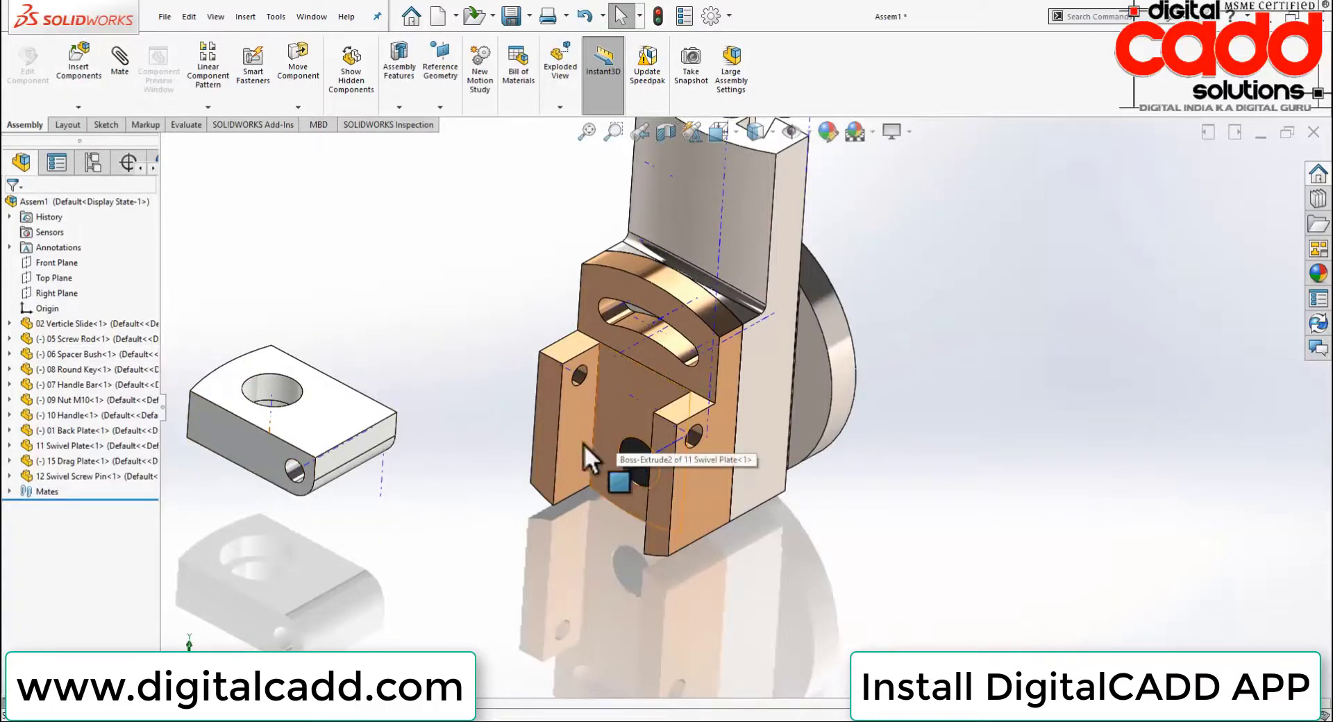
pyautogui.click(125, 68)
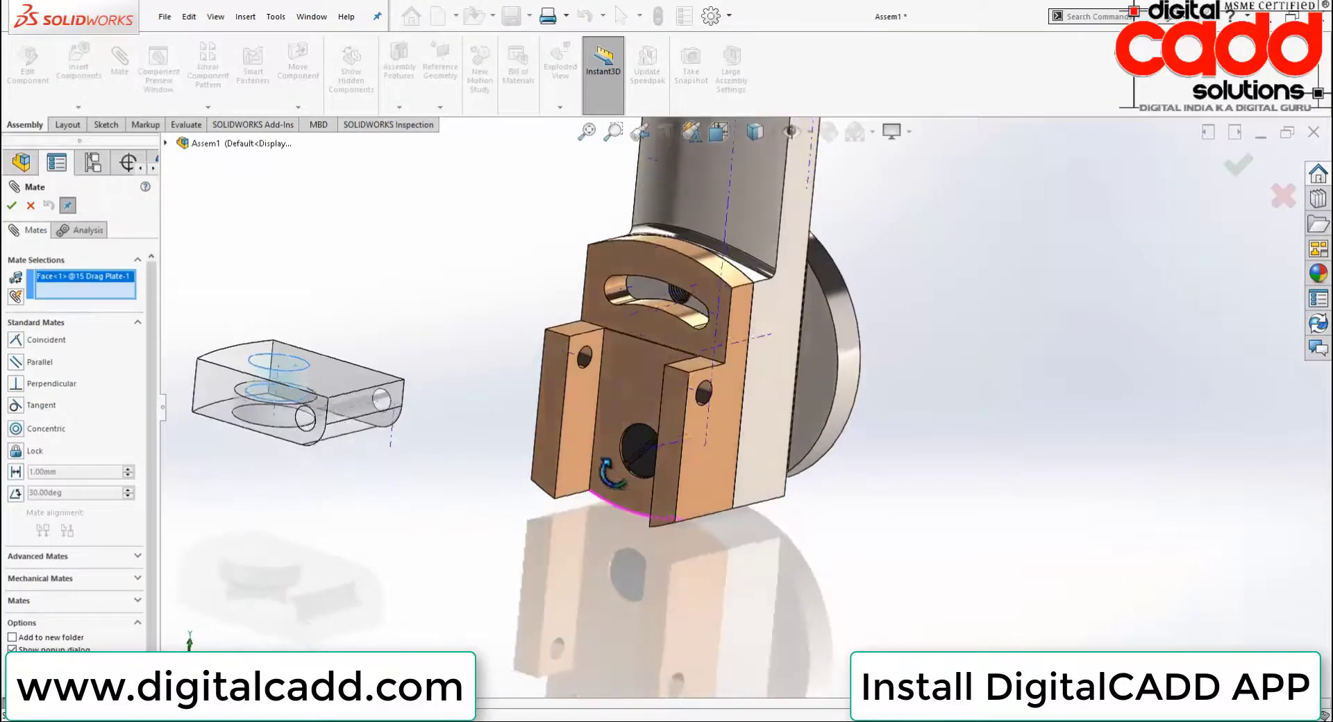
pyautogui.scroll(-4, 637, 486)
pyautogui.scroll(-3, 649, 497)
pyautogui.scroll(-2, 693, 399)
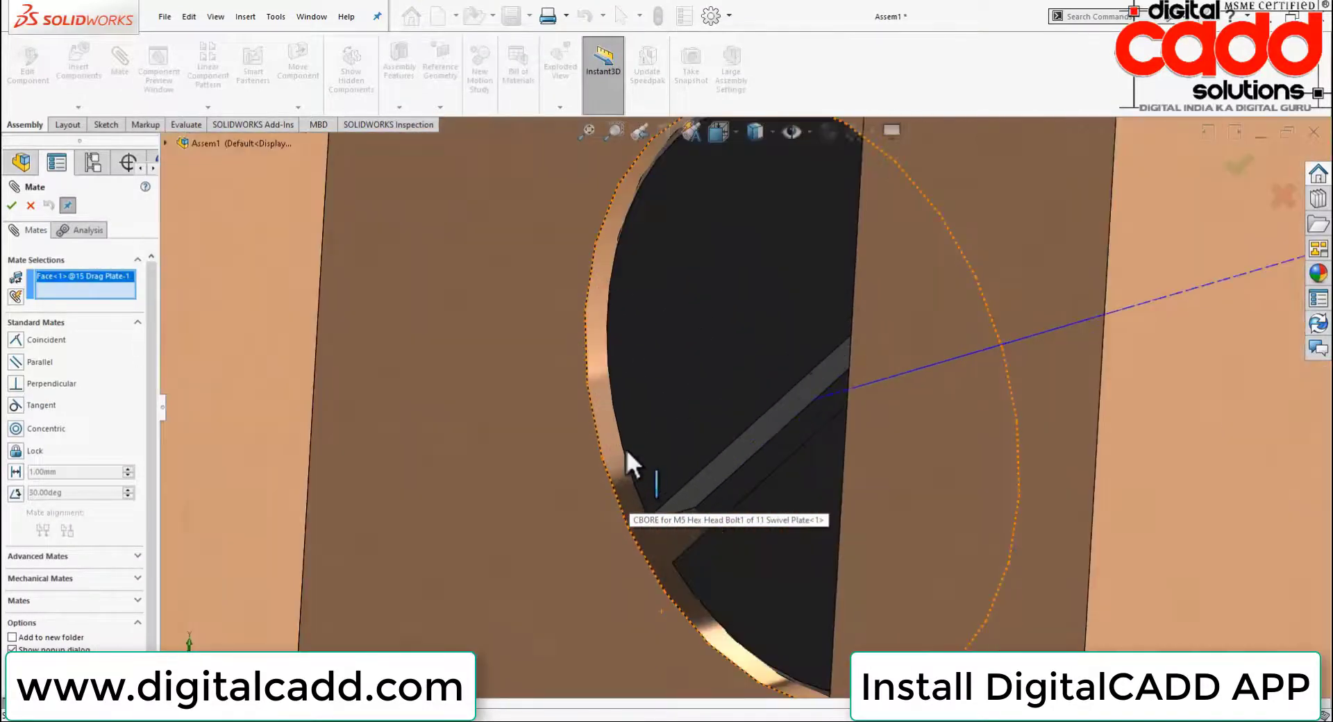
pyautogui.click(611, 440)
pyautogui.click(610, 441)
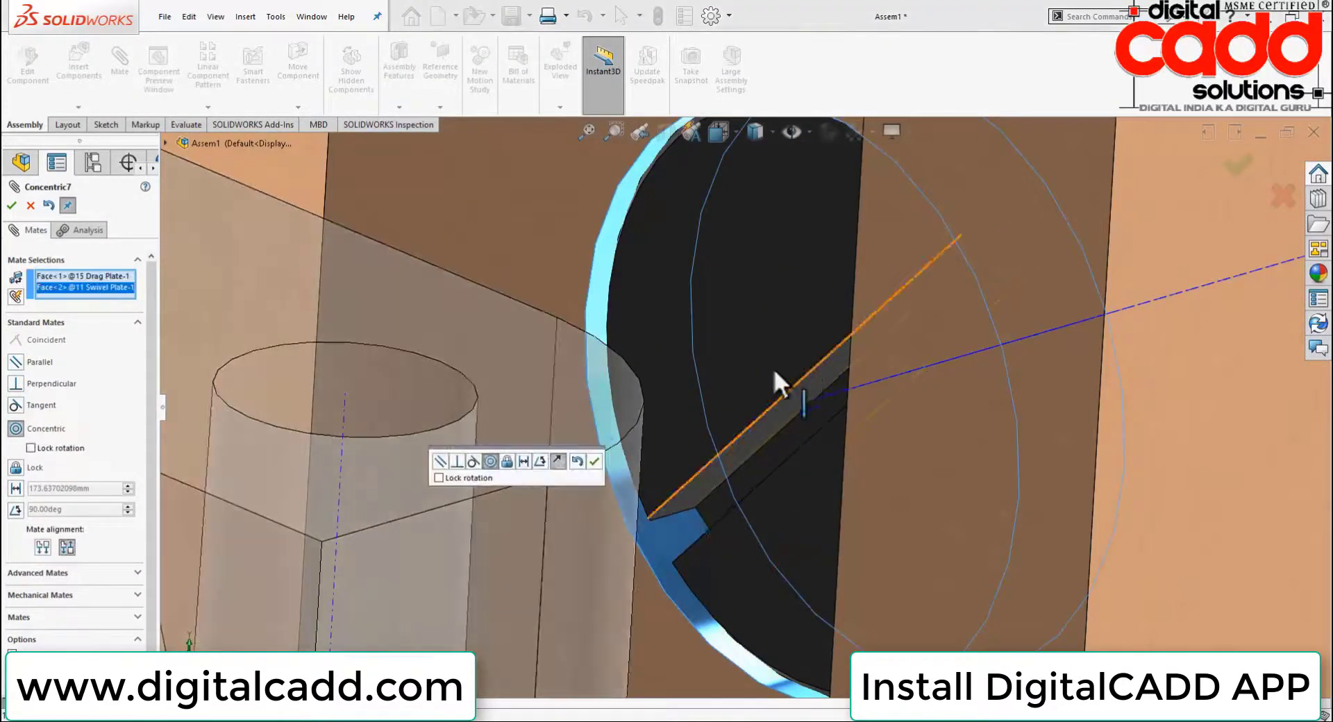
pyautogui.scroll(5, 774, 368)
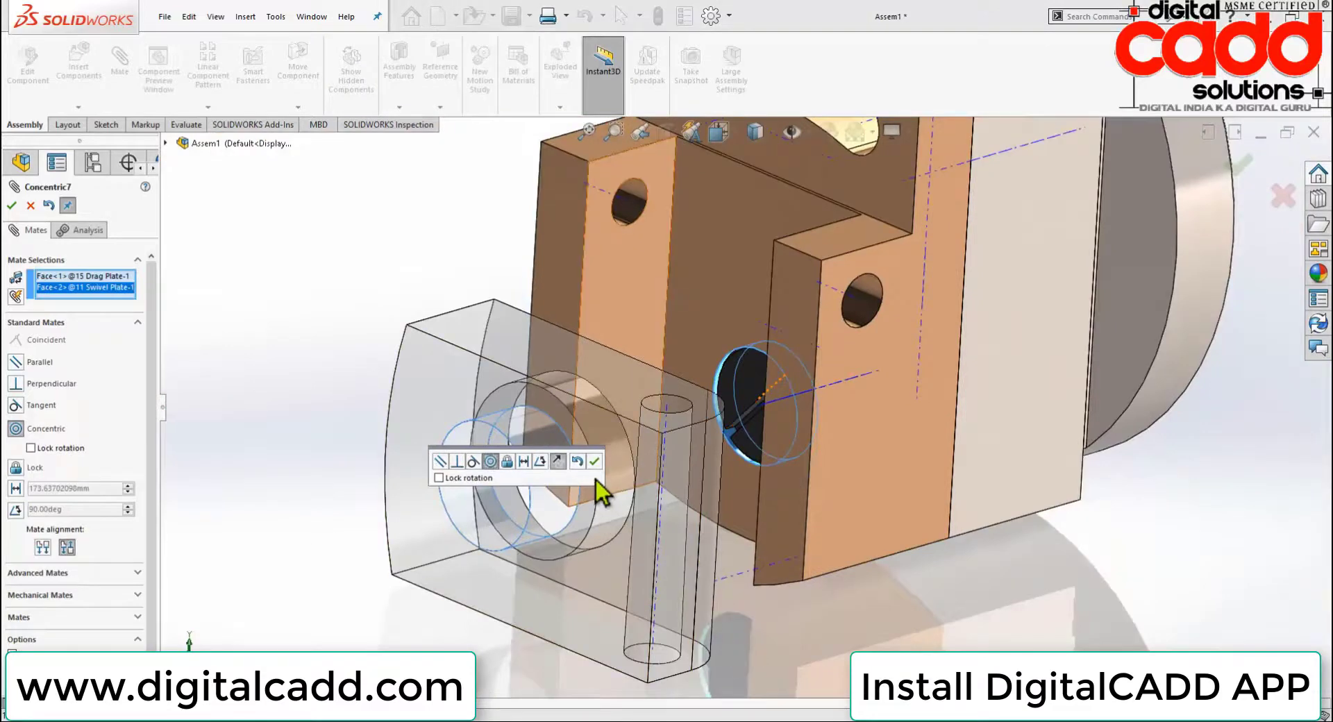
pyautogui.click(594, 461)
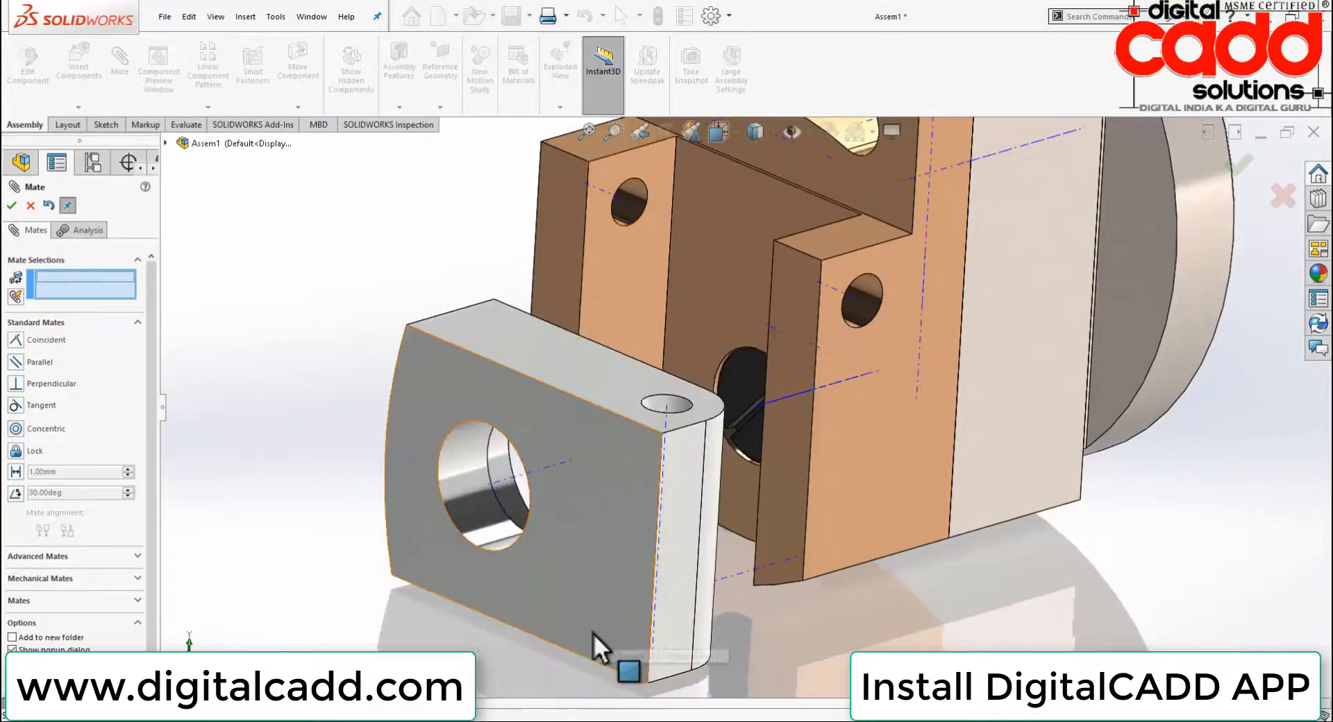
# Swing the drag plate and make its small hole concentric with the swivel plate's matching hole
pyautogui.moveTo(614, 626)
pyautogui.mouseDown()
pyautogui.moveTo(752, 506)
pyautogui.moveTo(660, 332)
pyautogui.mouseUp()
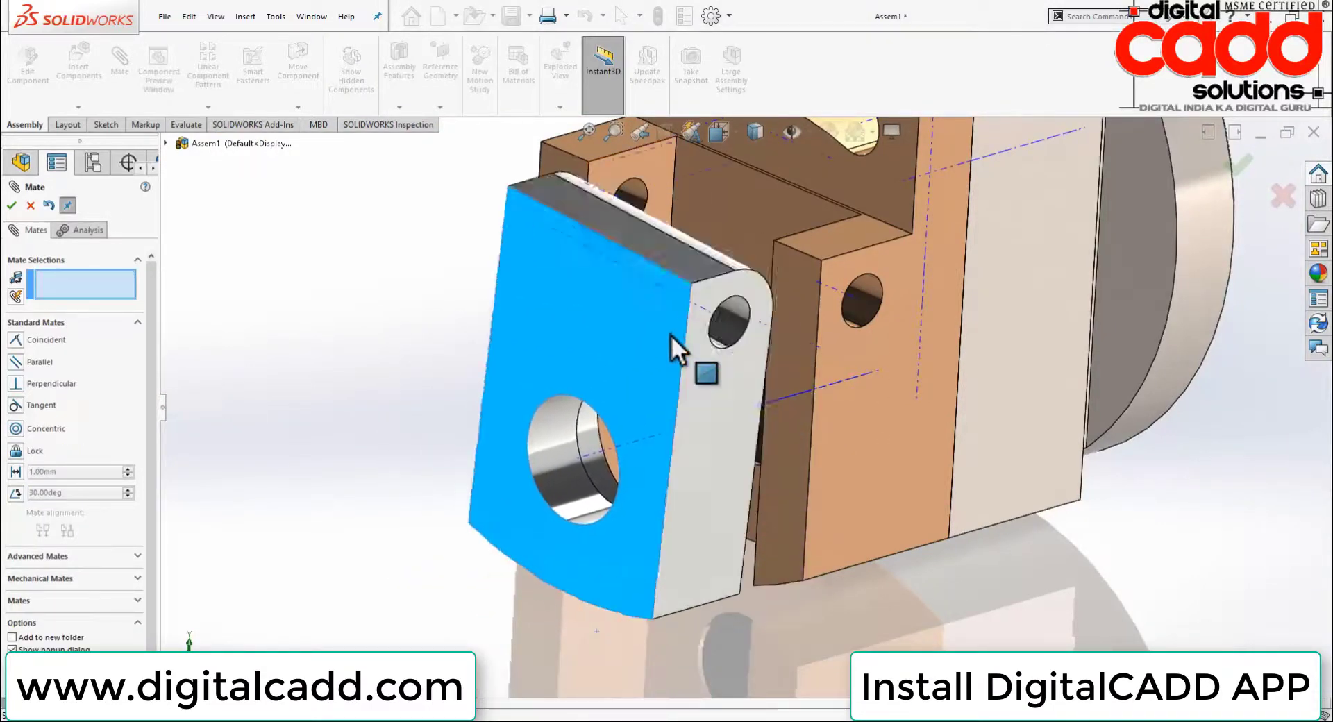
pyautogui.click(722, 309)
pyautogui.click(864, 307)
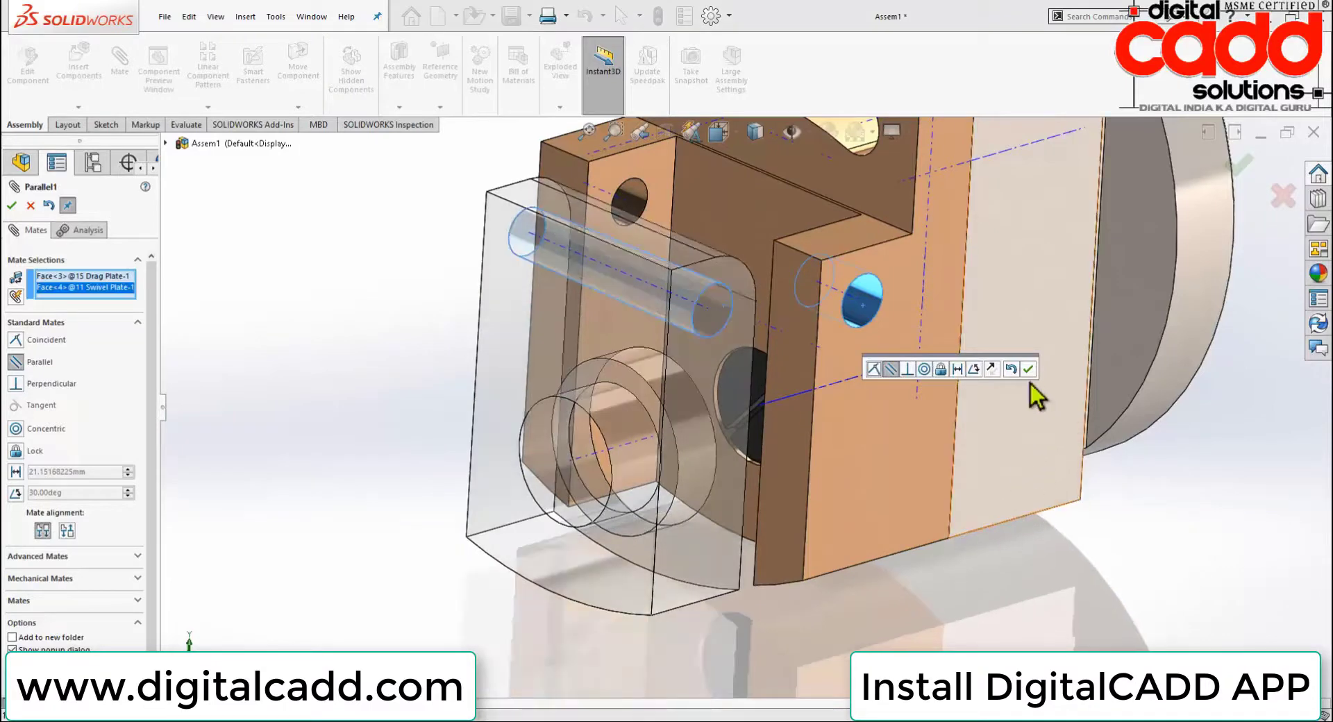
pyautogui.click(924, 368)
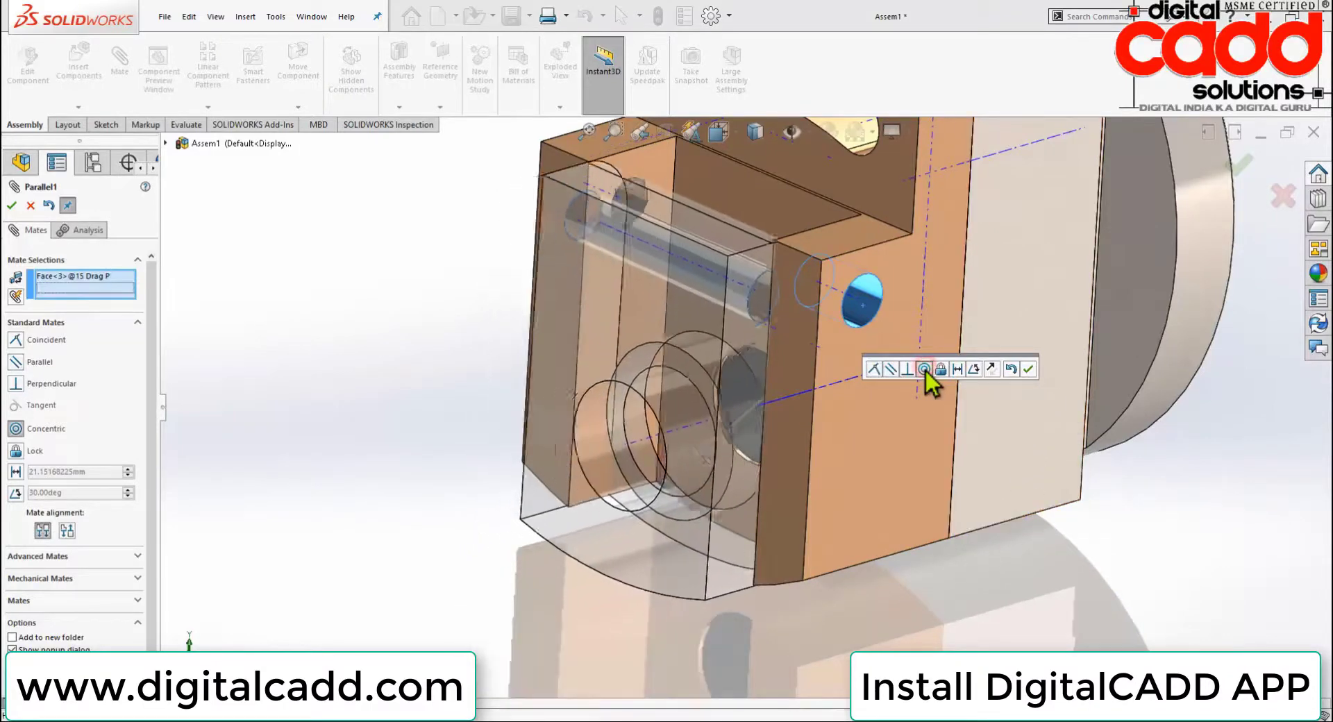
pyautogui.click(1026, 370)
# Orbit the view around the plates to show the bracket's side hole
pyautogui.moveTo(865, 489)
pyautogui.mouseDown(button='middle')
pyautogui.moveTo(824, 556)
pyautogui.moveTo(834, 494)
pyautogui.moveTo(863, 452)
pyautogui.moveTo(991, 461)
pyautogui.moveTo(848, 477)
pyautogui.moveTo(722, 542)
pyautogui.moveTo(729, 500)
pyautogui.moveTo(823, 493)
pyautogui.moveTo(982, 529)
pyautogui.moveTo(999, 555)
pyautogui.mouseUp(button='middle')
pyautogui.scroll(-5, 904, 386)
pyautogui.scroll(-3, 904, 385)
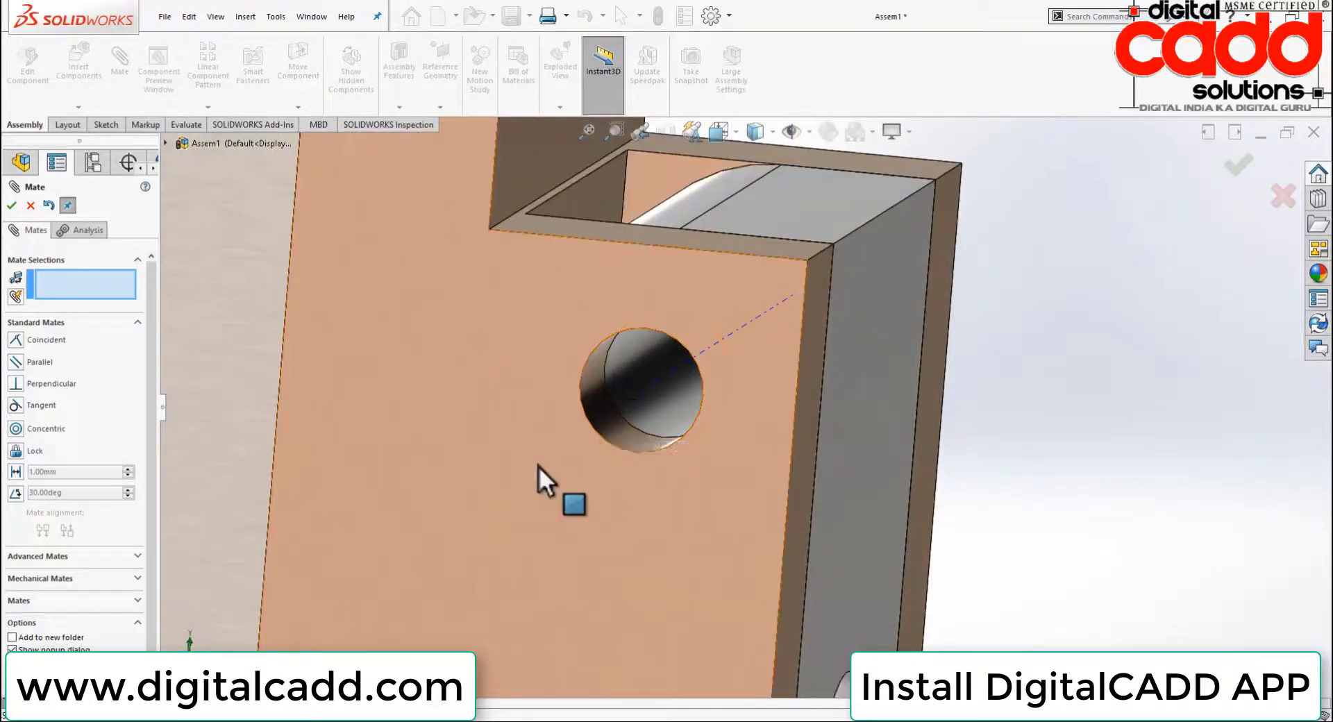
pyautogui.scroll(5, 539, 467)
pyautogui.moveTo(843, 516)
pyautogui.mouseDown(button='middle')
pyautogui.moveTo(706, 462)
pyautogui.moveTo(625, 513)
pyautogui.mouseUp(button='middle')
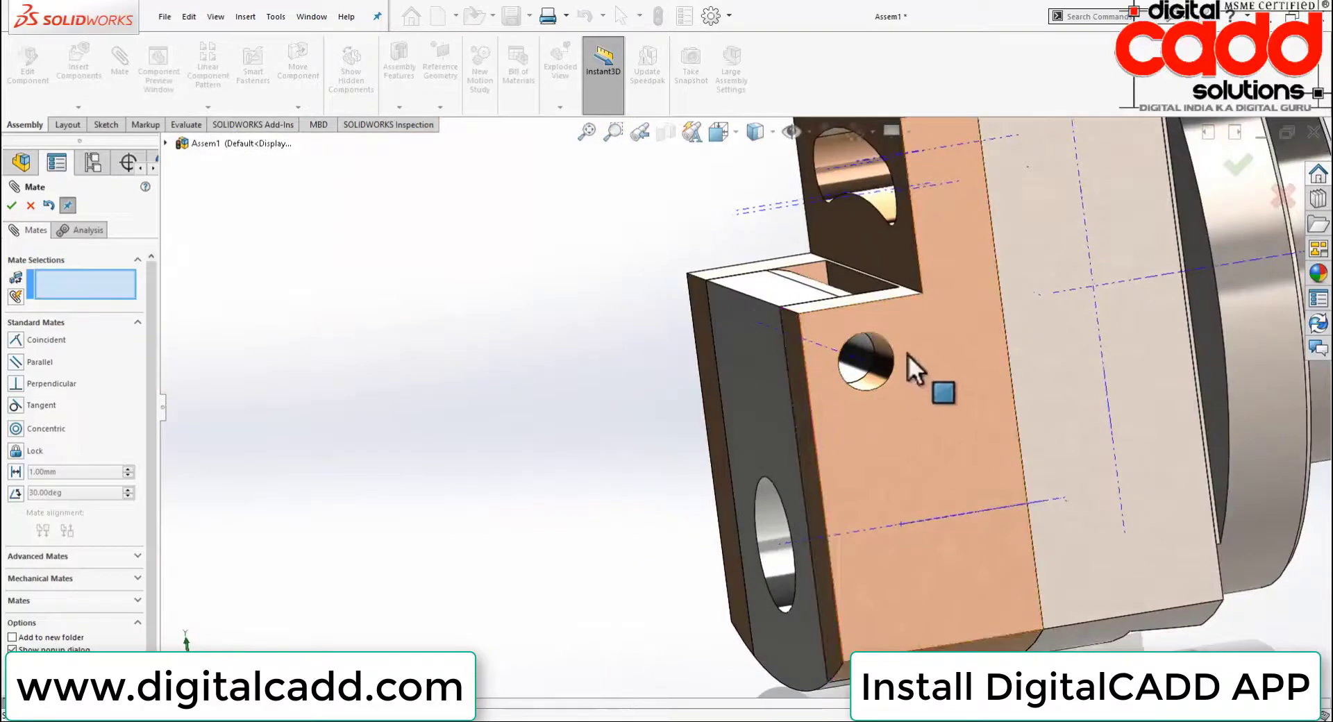
pyautogui.scroll(3, 713, 409)
pyautogui.moveTo(713, 410); pyautogui.dragTo(171, 416, button='middle')
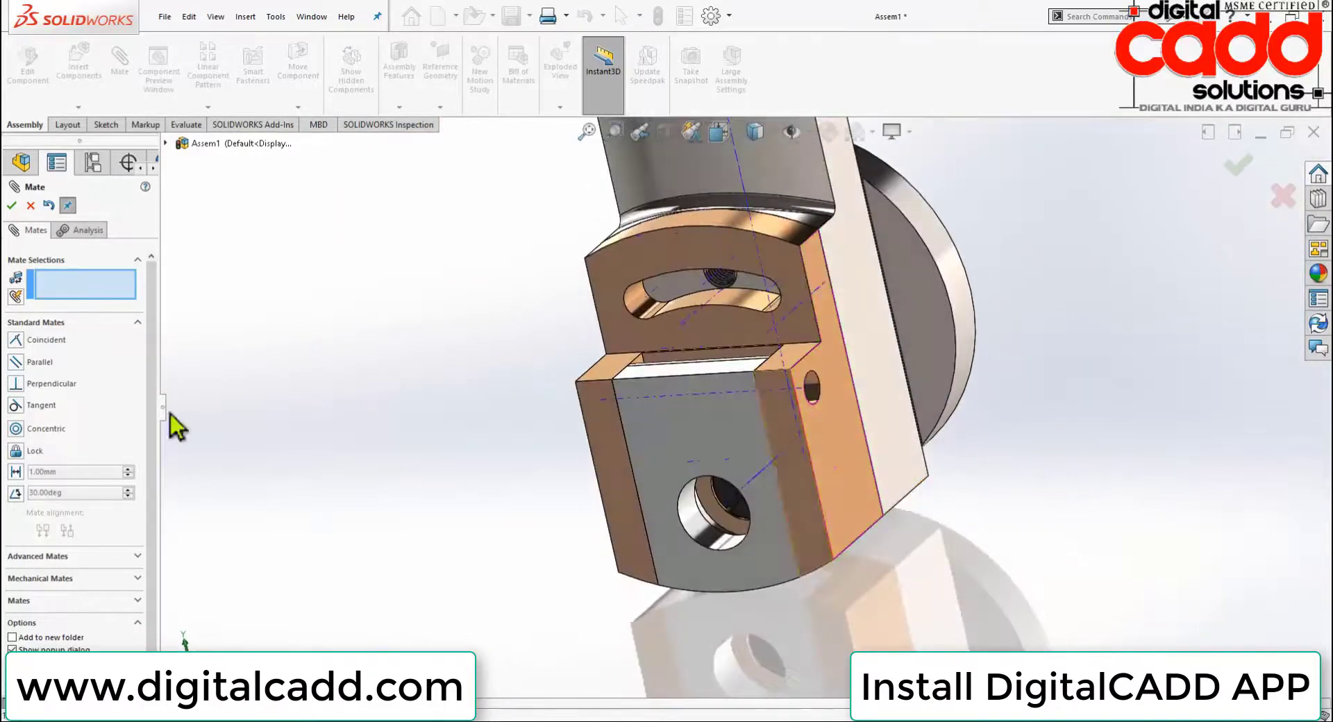
pyautogui.moveTo(229, 342)
pyautogui.mouseDown(button='middle')
pyautogui.moveTo(407, 499)
pyautogui.moveTo(765, 409)
pyautogui.moveTo(776, 506)
pyautogui.moveTo(794, 351)
pyautogui.mouseUp(button='middle')
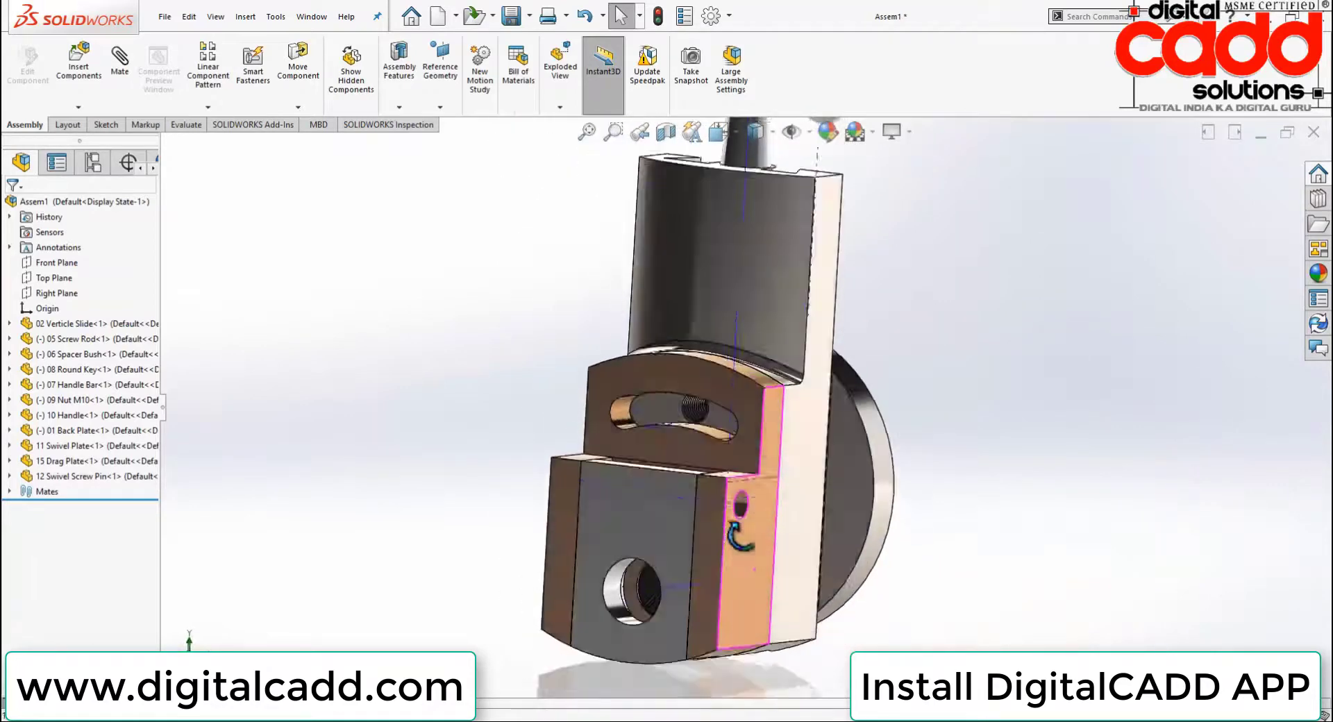
# Insert the 16 Pivot Pin part and place it beside the assembly
pyautogui.scroll(-3, 745, 577)
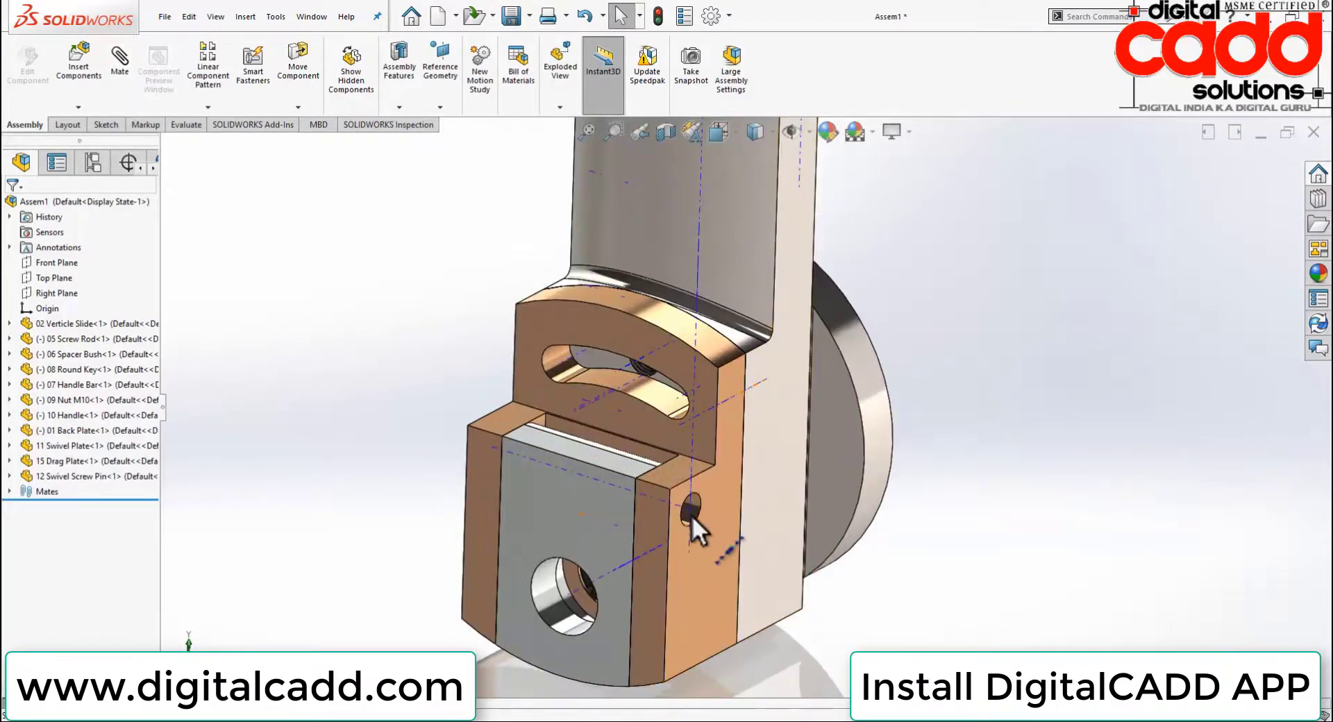
pyautogui.moveTo(723, 519)
pyautogui.mouseDown(button='middle')
pyautogui.moveTo(748, 480)
pyautogui.moveTo(729, 486)
pyautogui.mouseUp(button='middle')
pyautogui.click(78, 69)
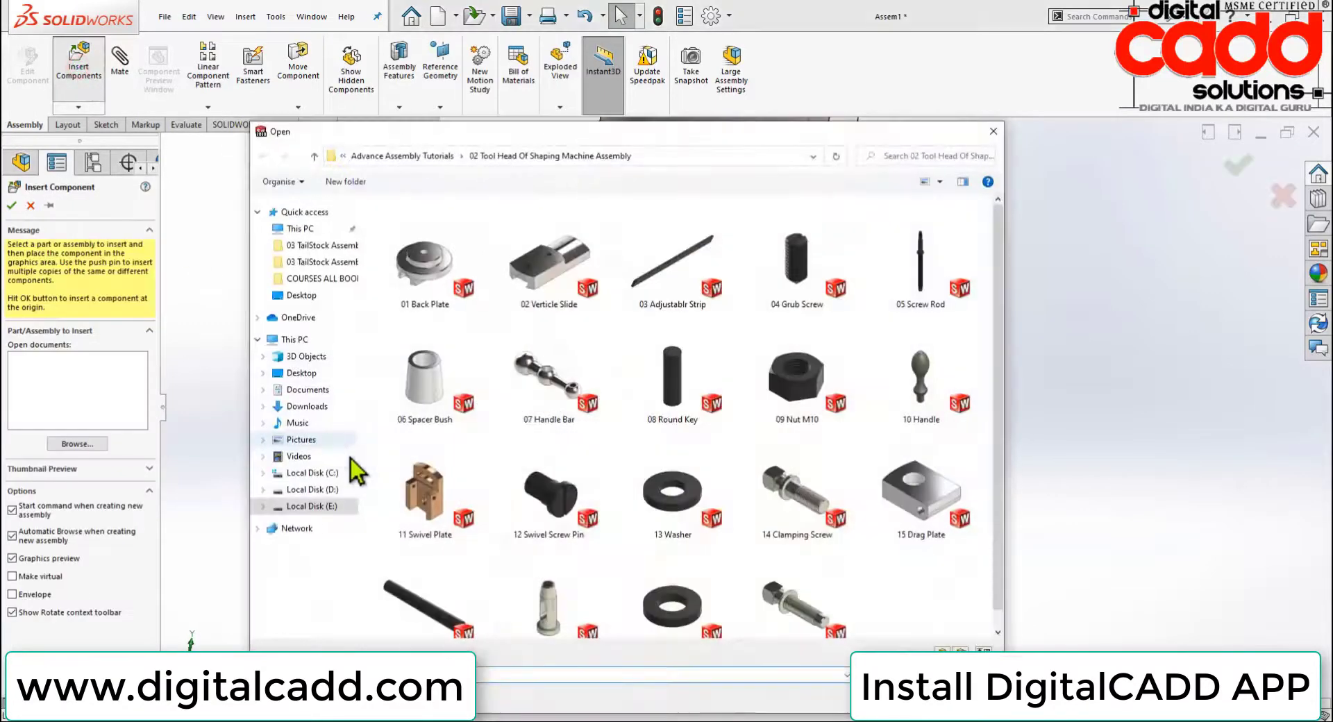
pyautogui.click(447, 589)
pyautogui.doubleClick(441, 572)
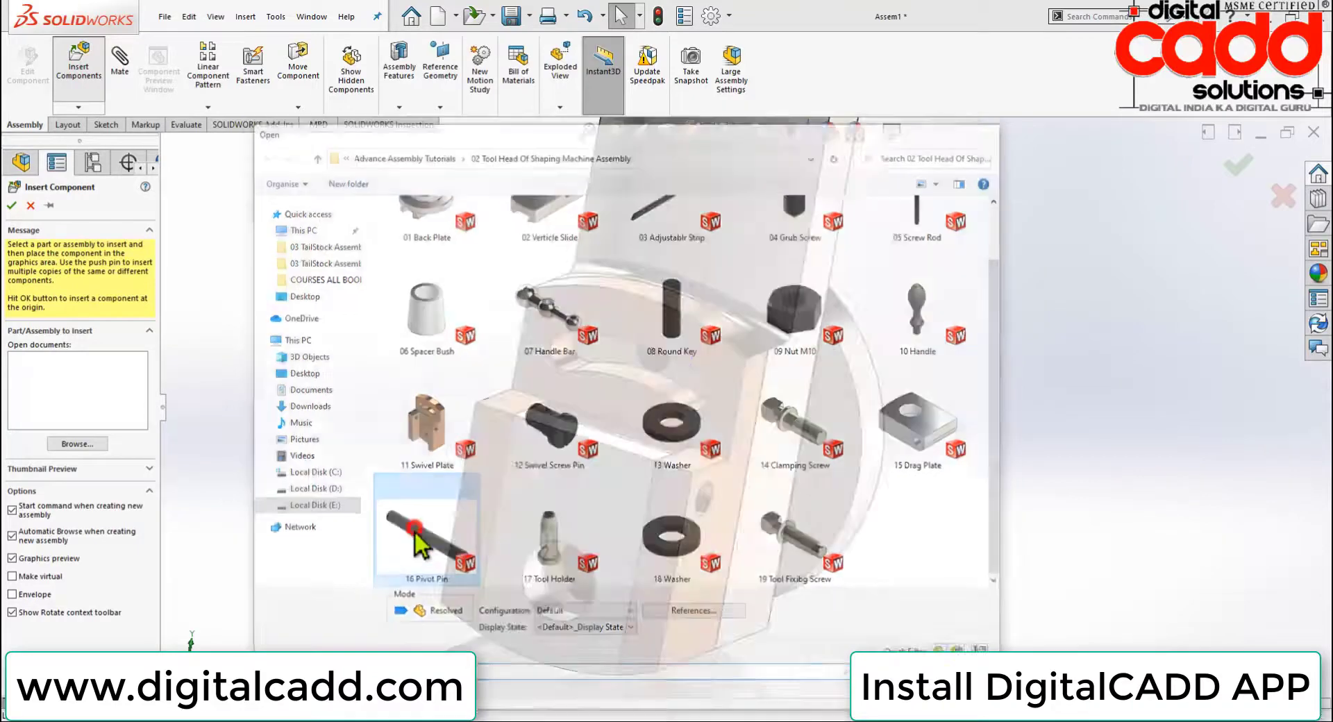
pyautogui.click(336, 477)
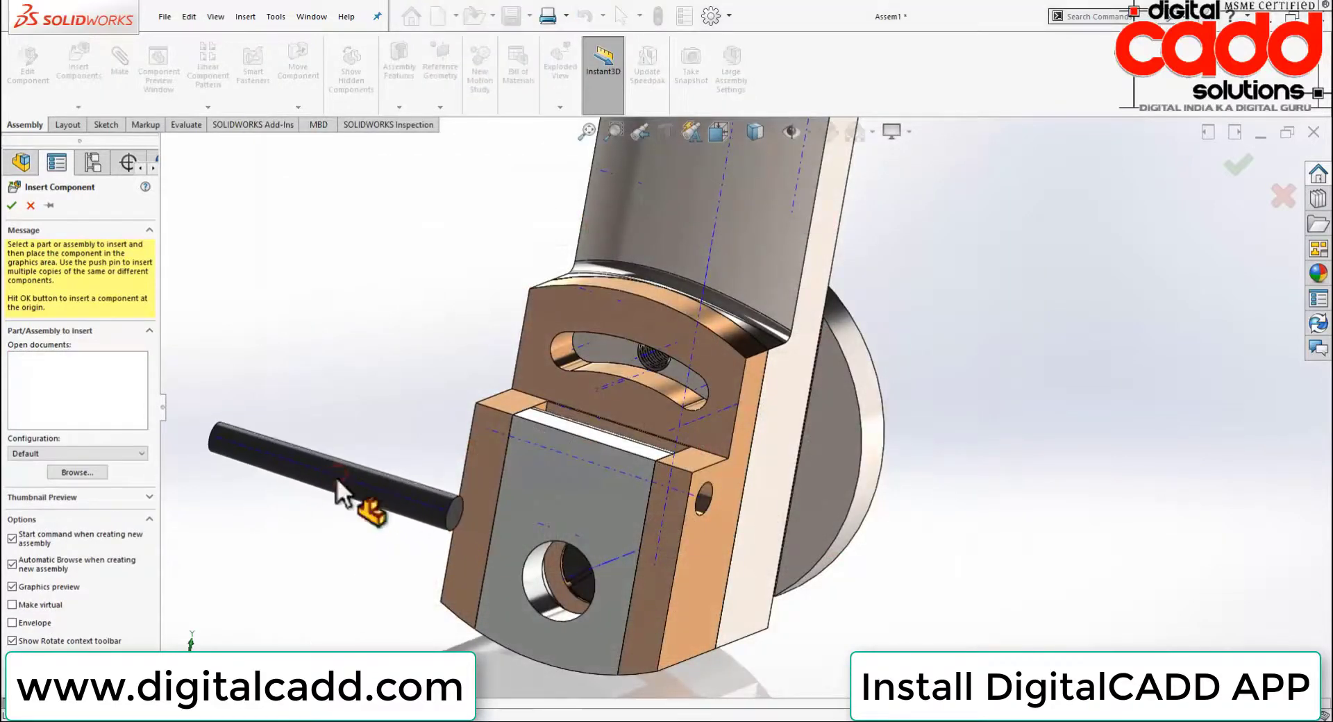
# Mate the pivot pin concentric with the swivel plate's small side hole
pyautogui.click(432, 510)
pyautogui.scroll(-2, 709, 525)
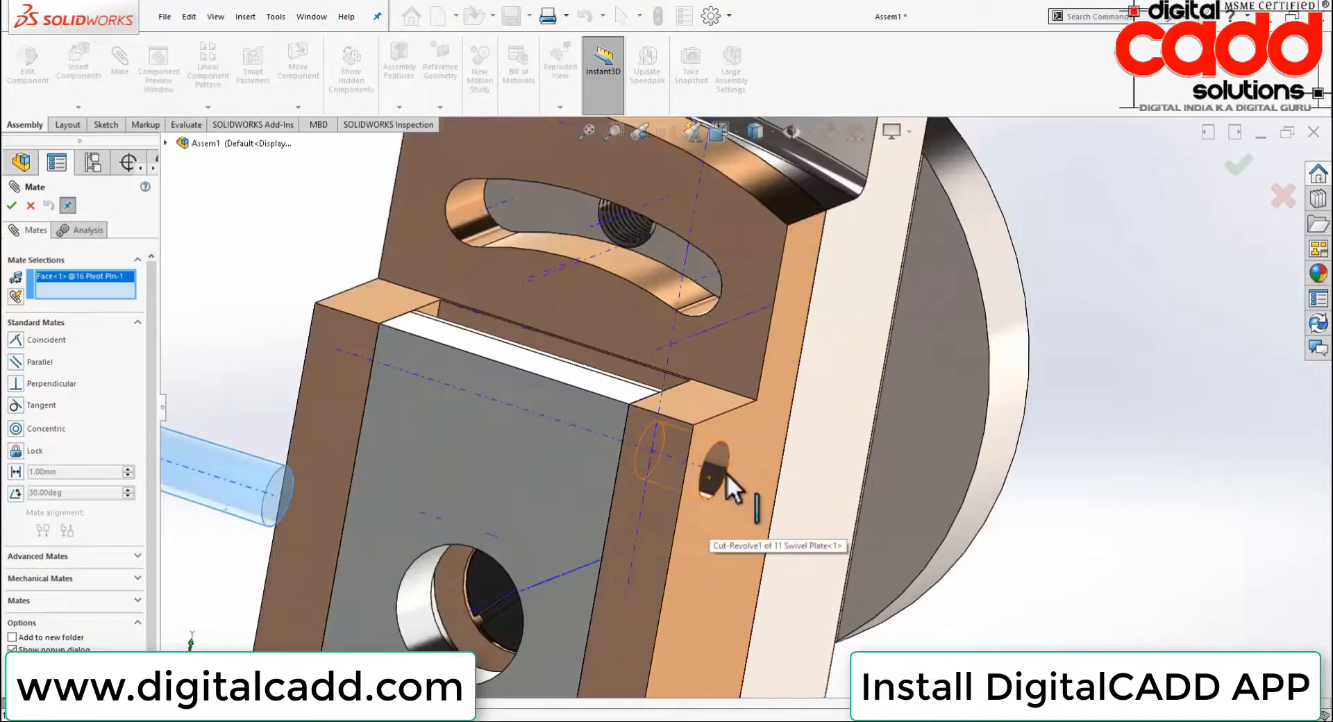
pyautogui.click(713, 485)
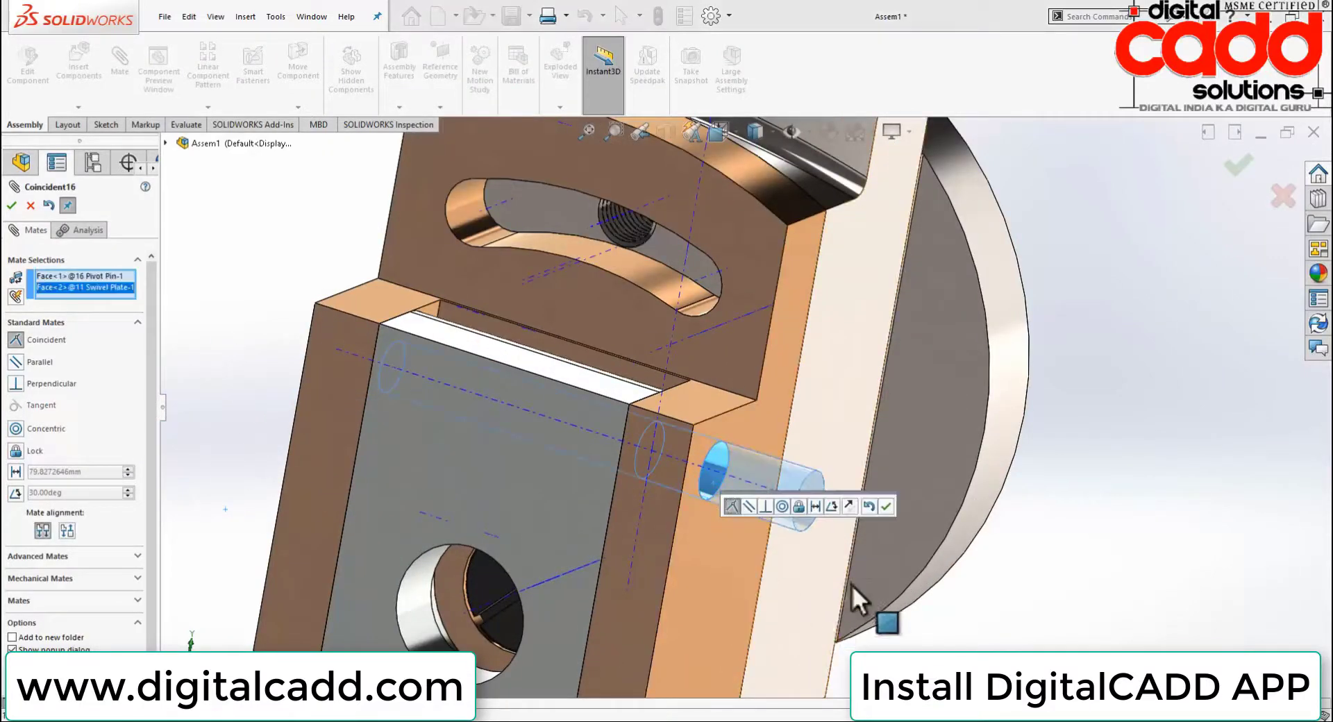
pyautogui.click(883, 520)
pyautogui.press('f')
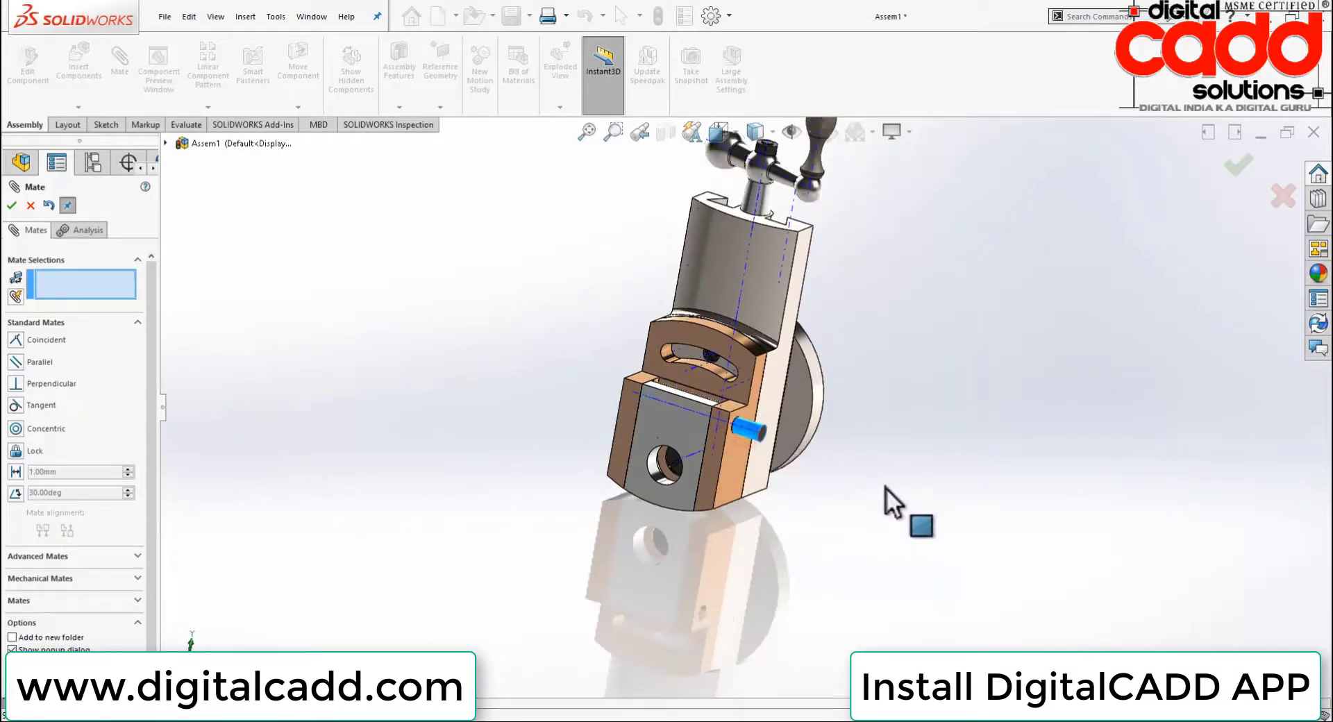
pyautogui.scroll(-3, 771, 478)
pyautogui.moveTo(918, 576); pyautogui.dragTo(642, 555, button='middle')
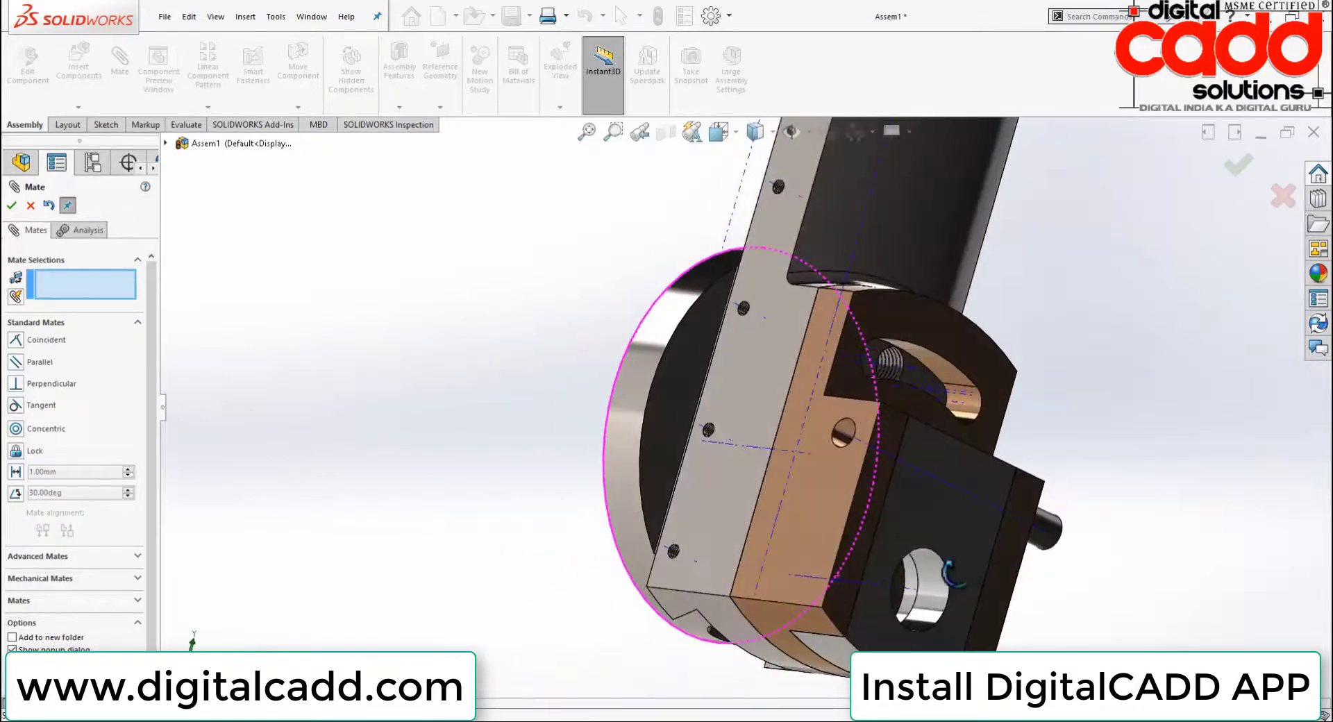
pyautogui.click(11, 206)
# Clear the accidental Screw Rod selection and select the 16 Pivot Pin
pyautogui.scroll(2, 694, 536)
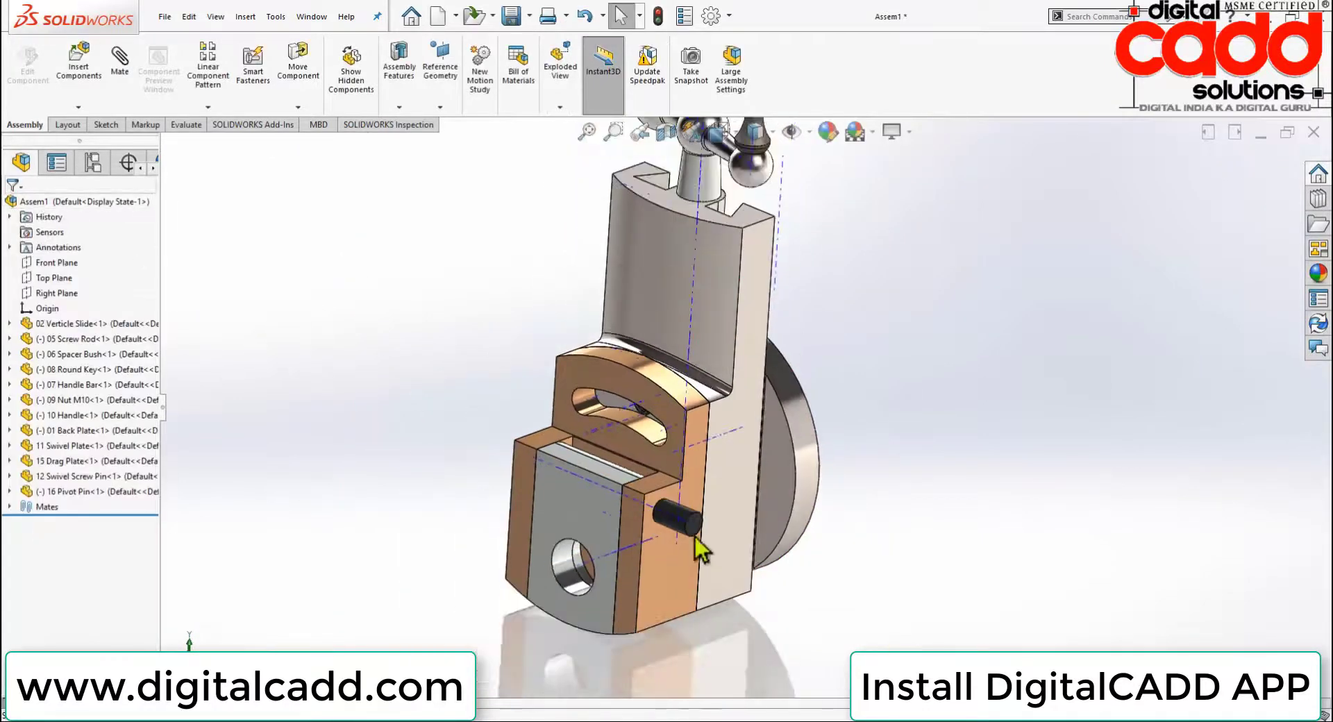
pyautogui.click(687, 517)
pyautogui.scroll(-2, 722, 548)
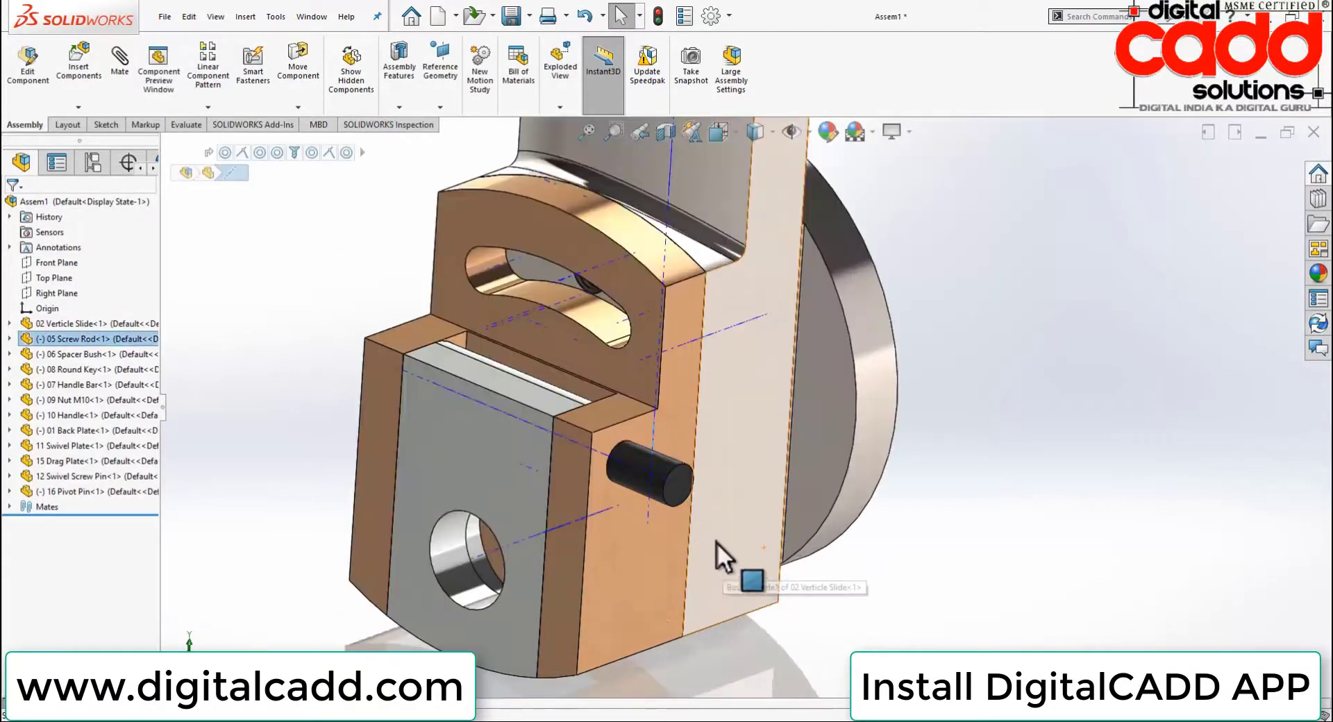
pyautogui.click(803, 549)
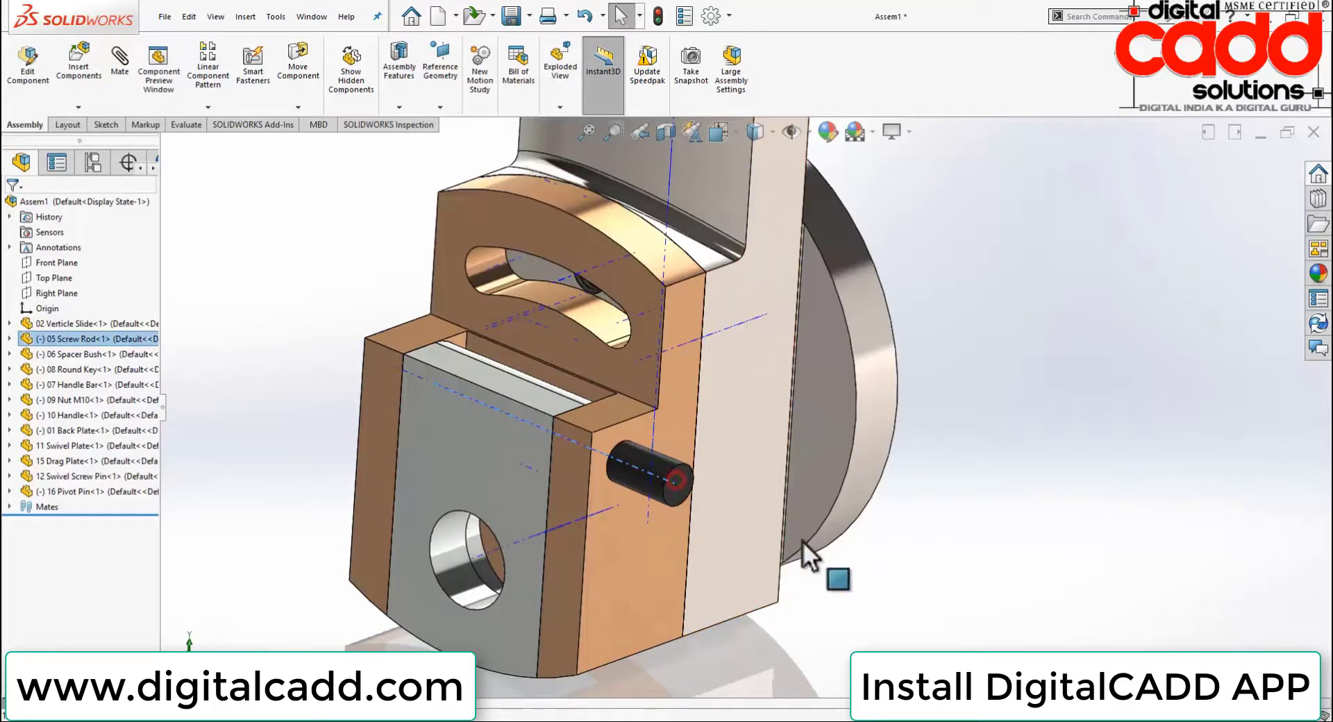
pyautogui.click(687, 478)
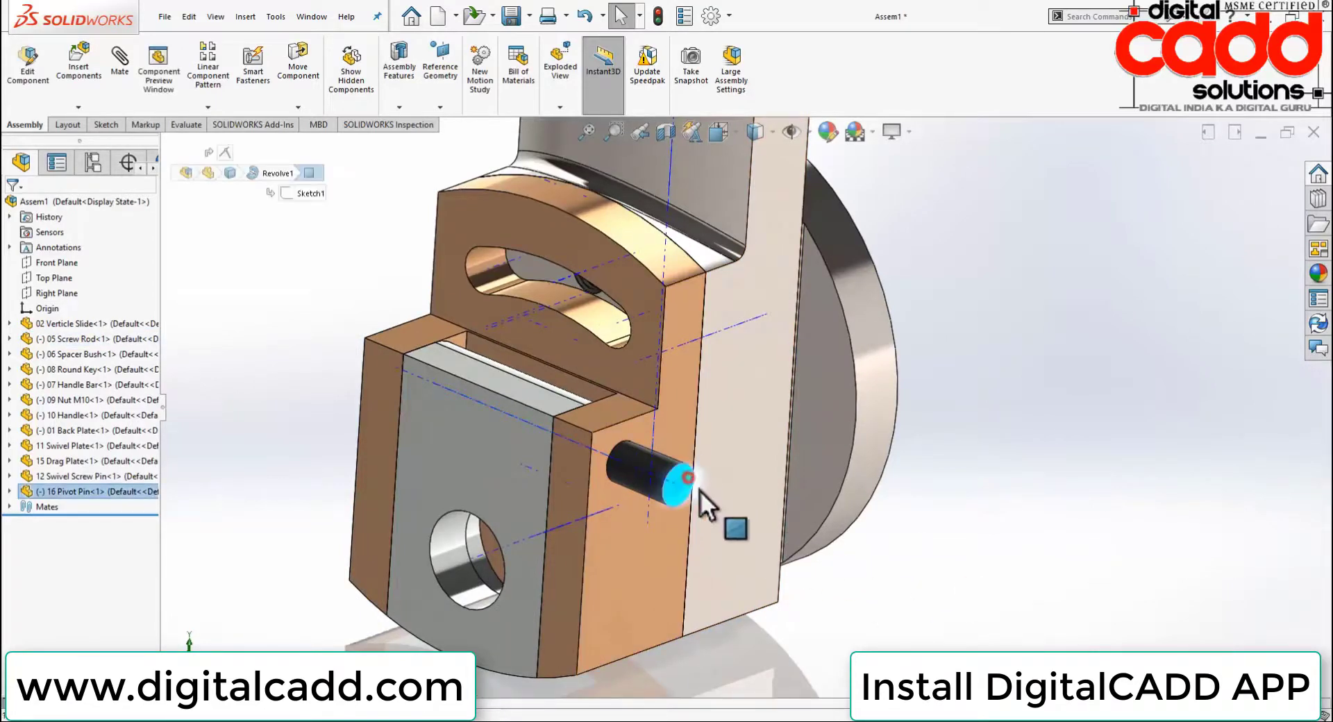
# Delete the pin's Coincident16 mate and drag the pin clear of the hole
pyautogui.click(9, 507)
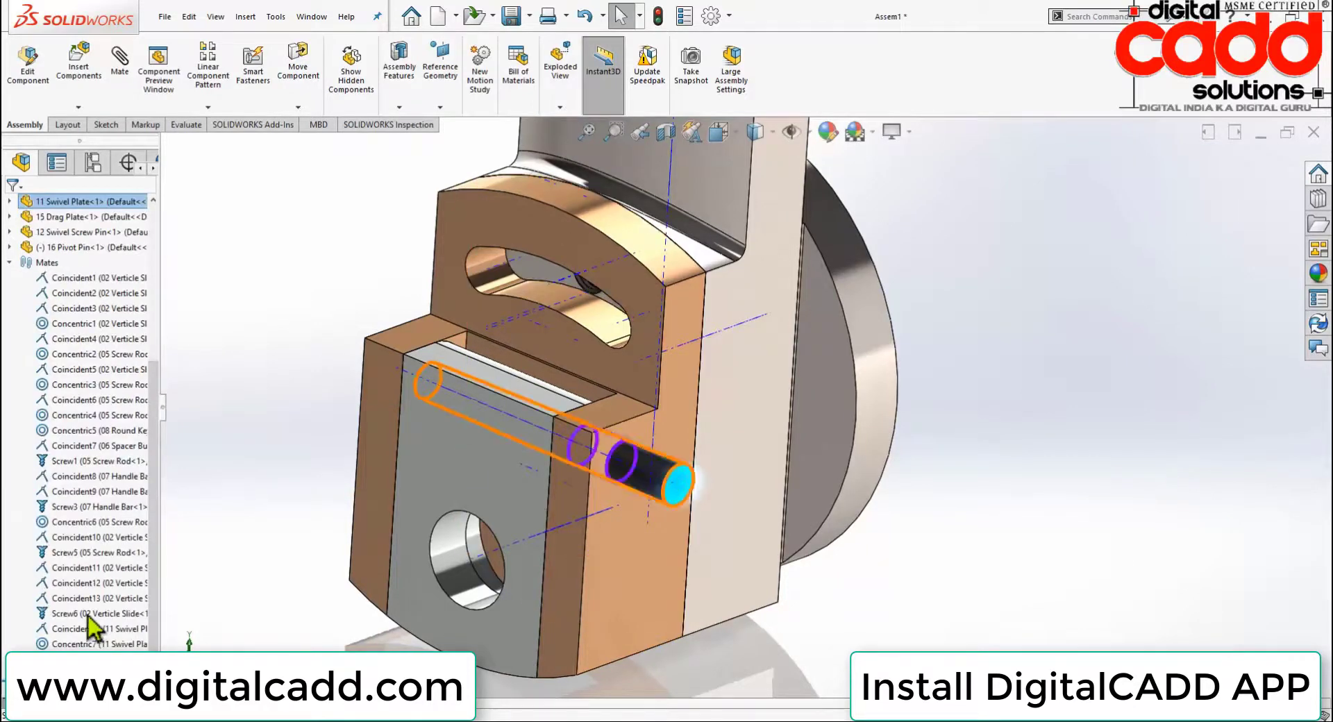
pyautogui.click(83, 659)
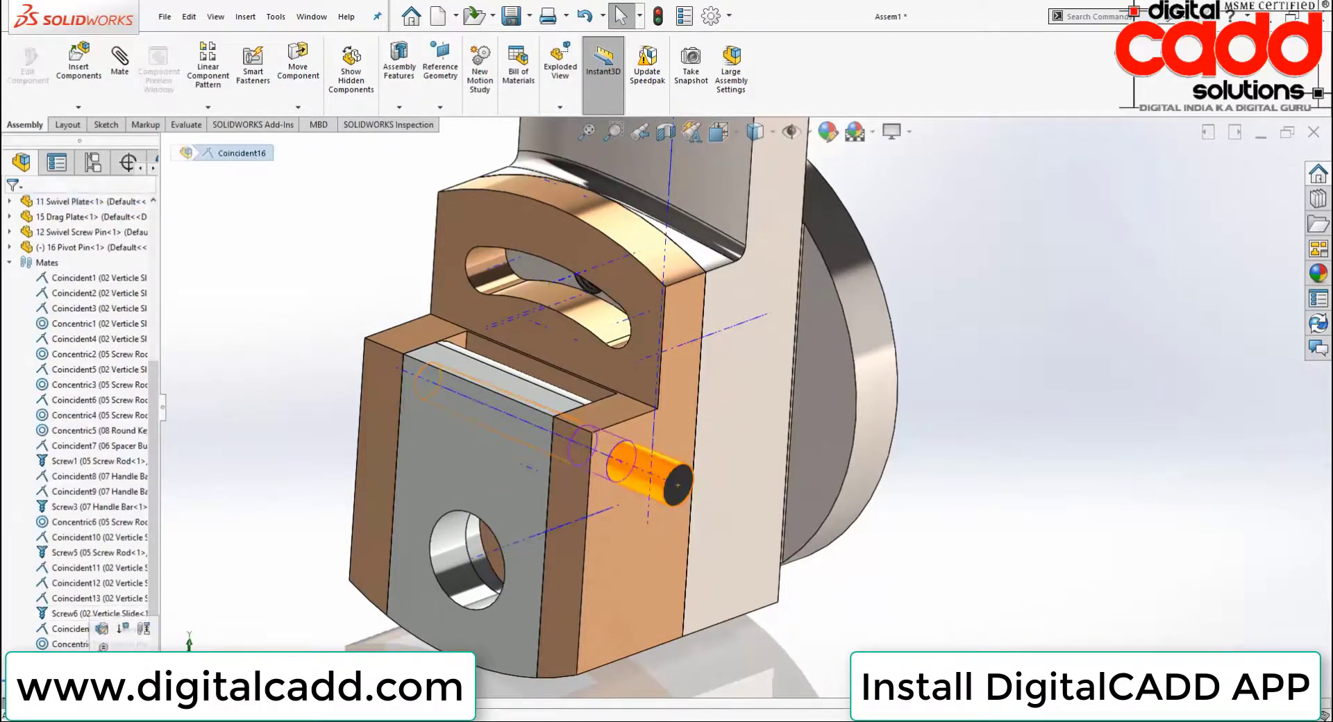
pyautogui.rightClick(83, 659)
pyautogui.click(135, 535)
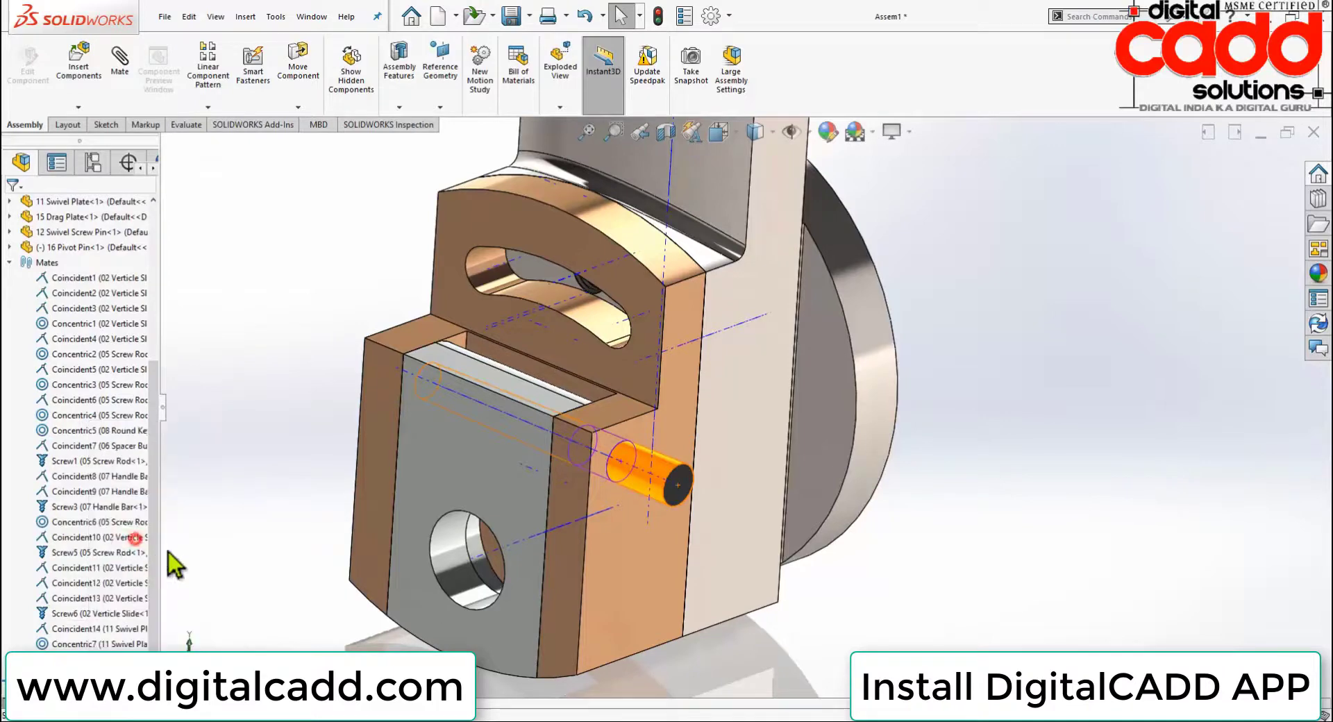
pyautogui.click(743, 304)
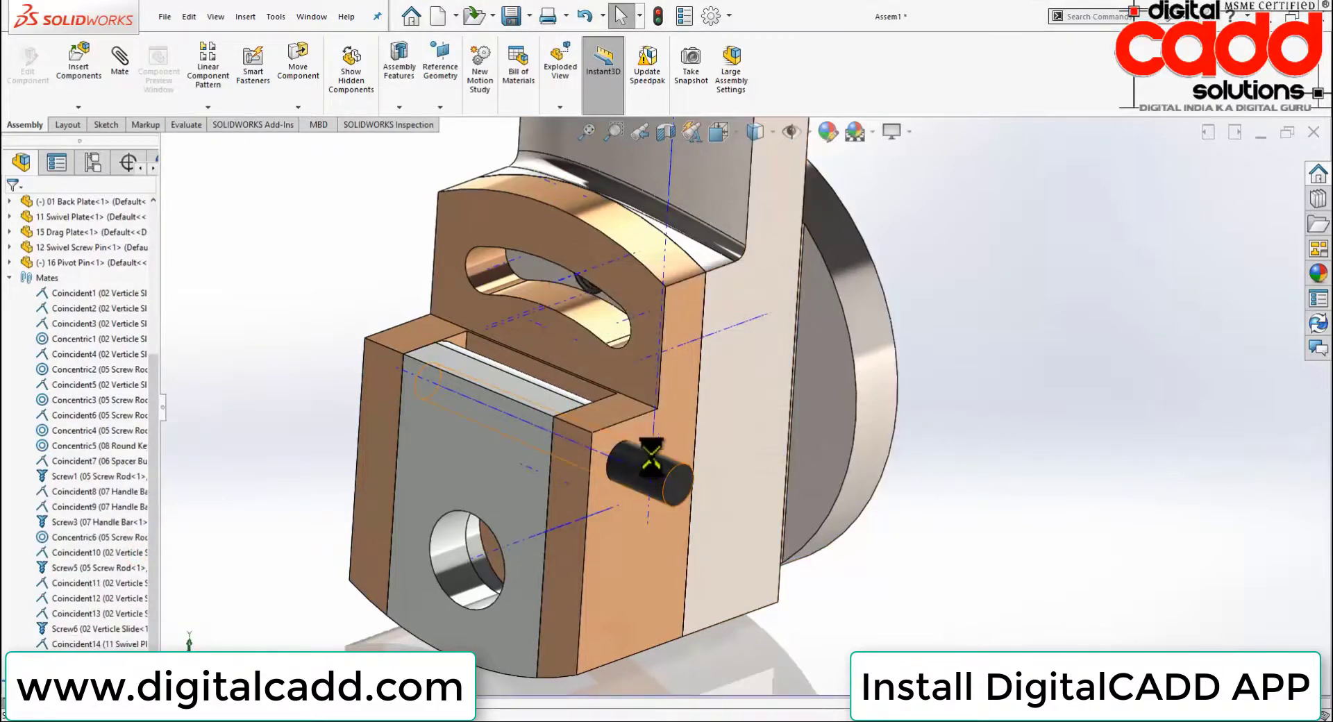
pyautogui.moveTo(660, 460); pyautogui.dragTo(1055, 545)
pyautogui.press('Escape')
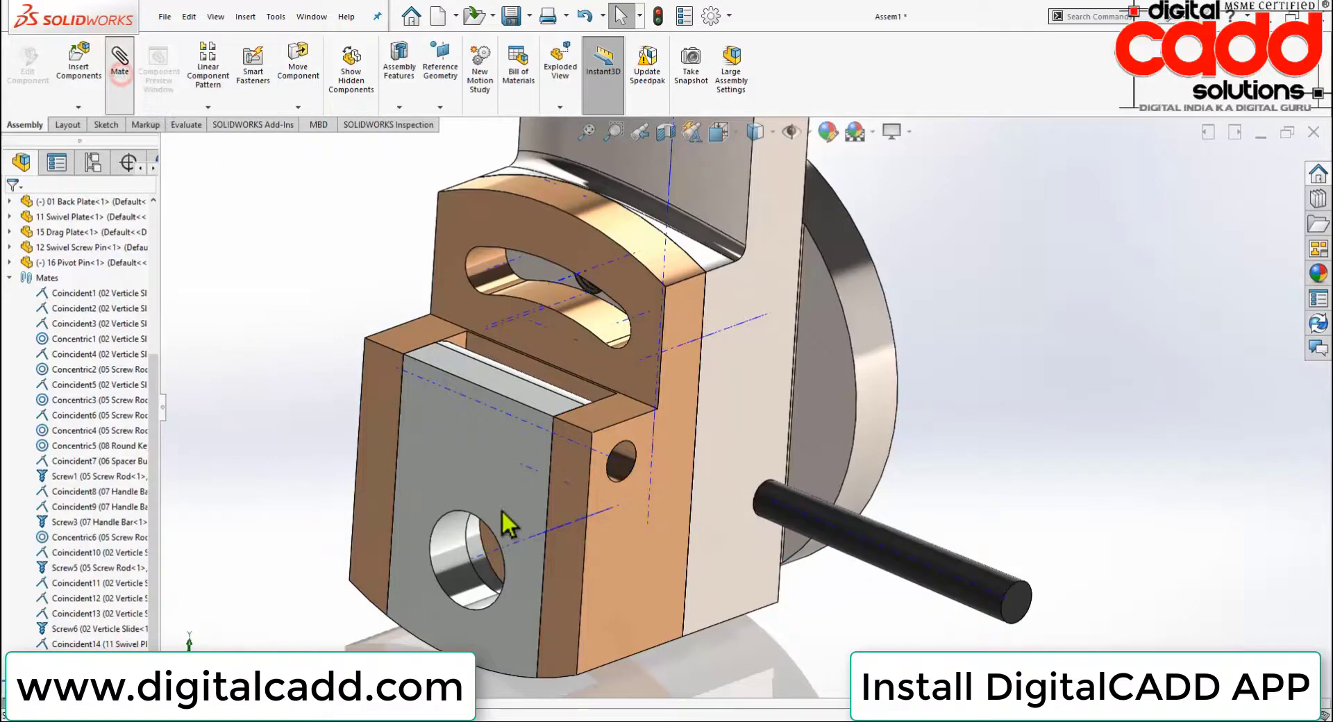
# Mate the pivot pin's axis coincident with the drag plate's axis
pyautogui.click(530, 424)
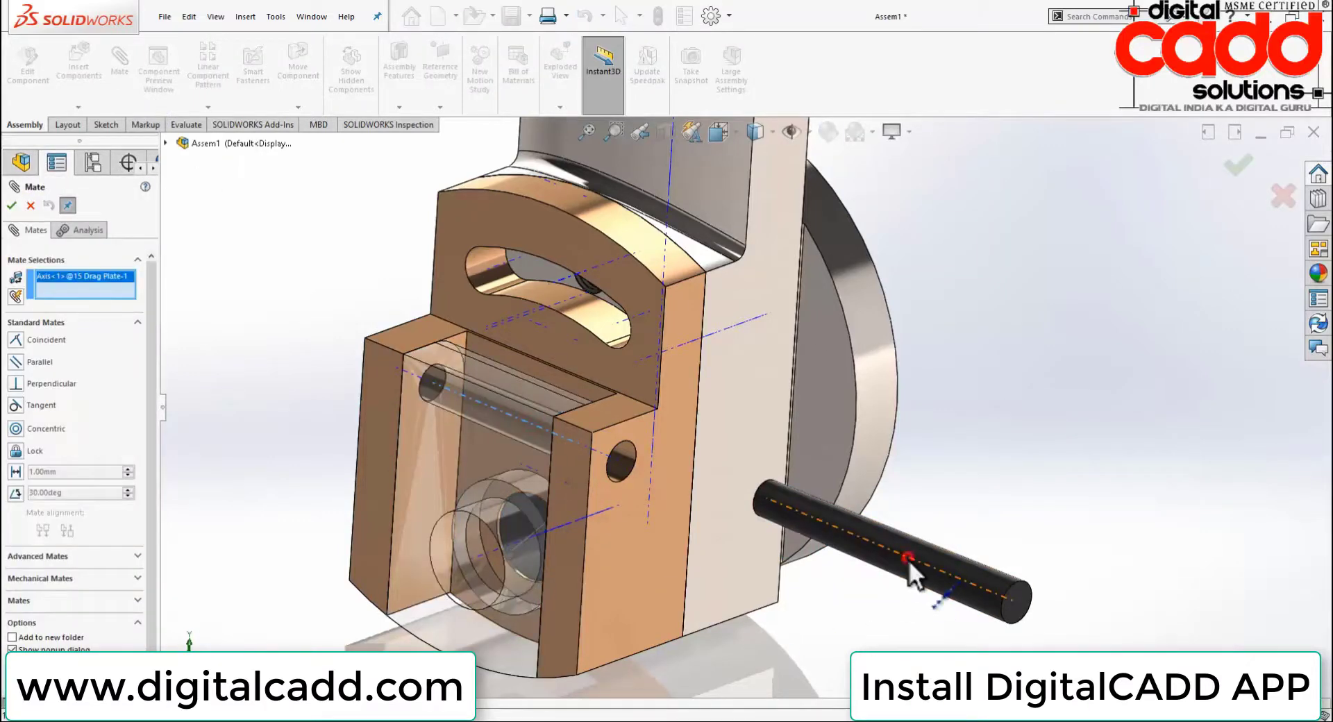
pyautogui.click(908, 560)
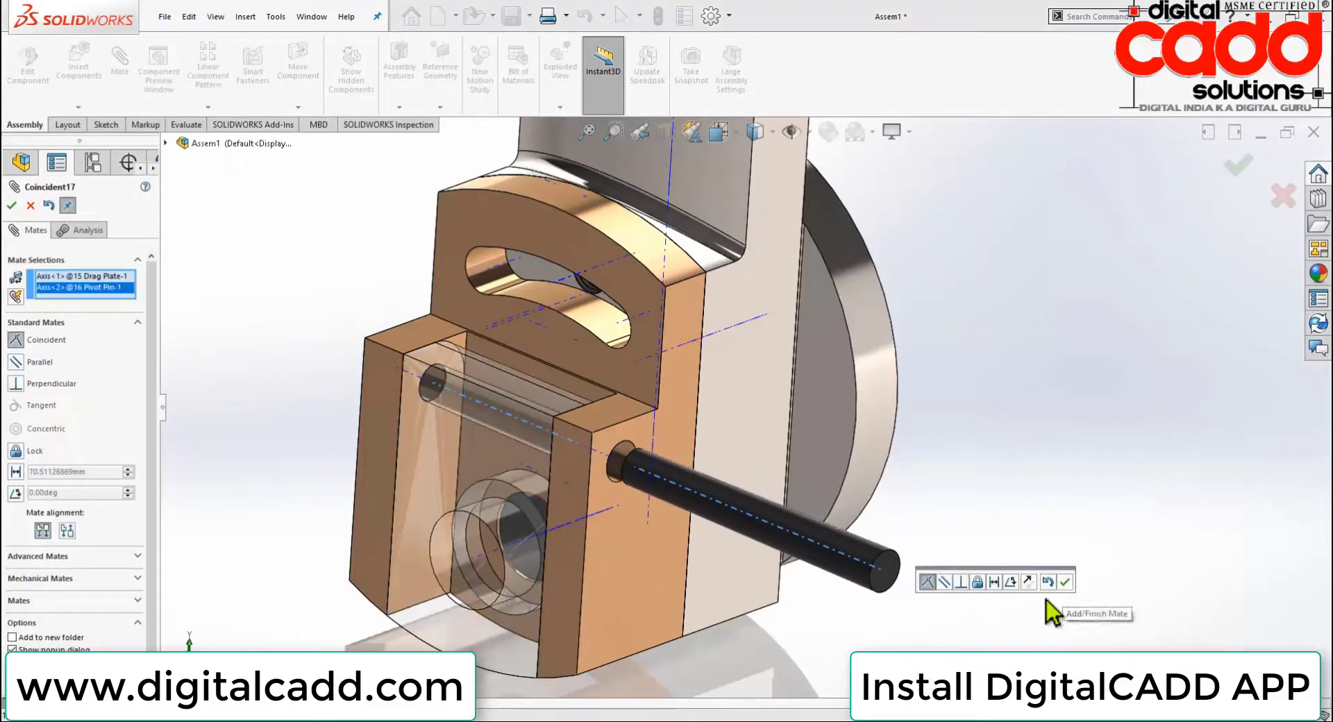
pyautogui.click(1064, 582)
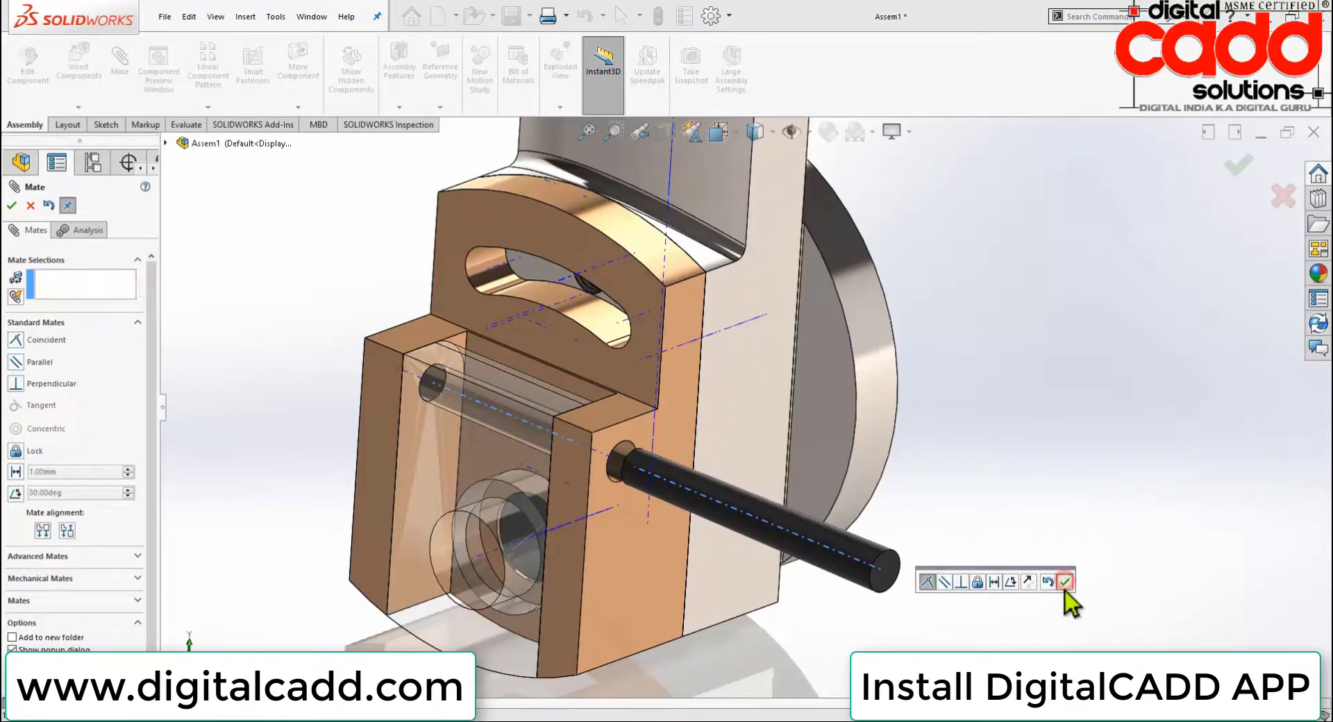
# Start a width mate using both side faces of the swivel plate as width references
pyautogui.click(35, 556)
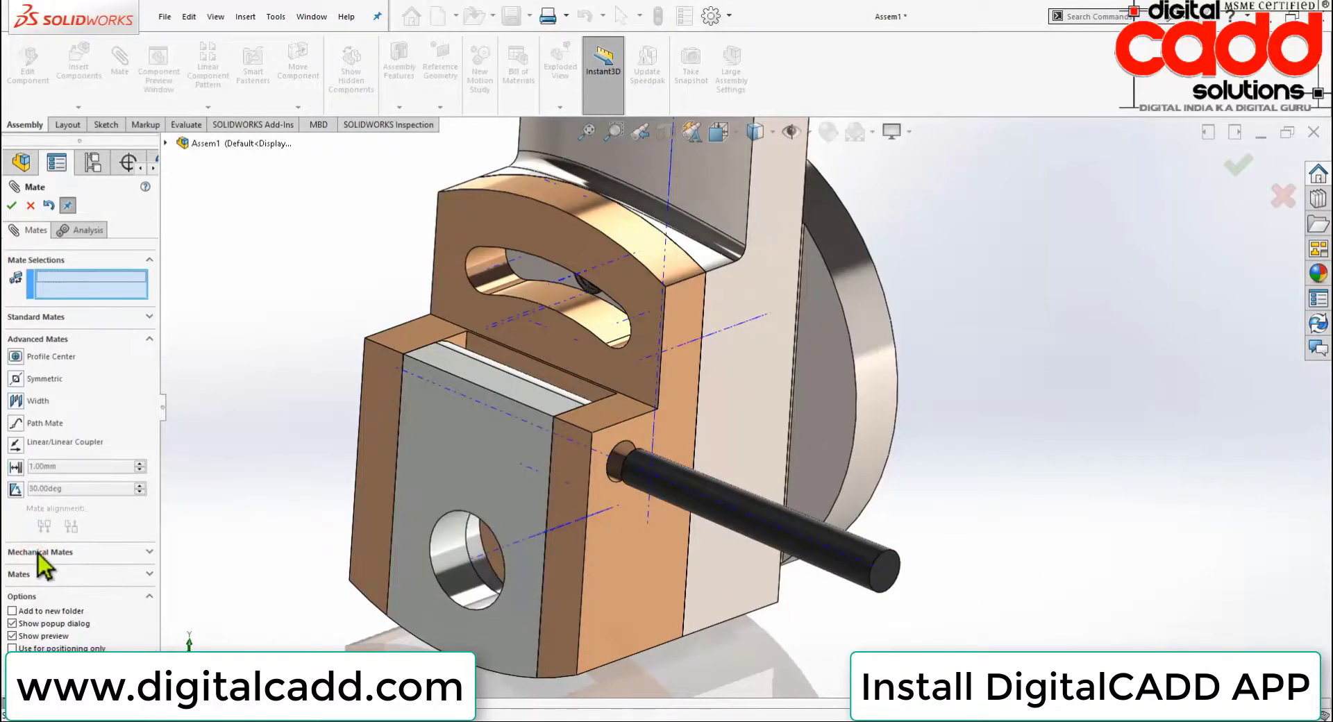
pyautogui.click(15, 401)
pyautogui.click(622, 569)
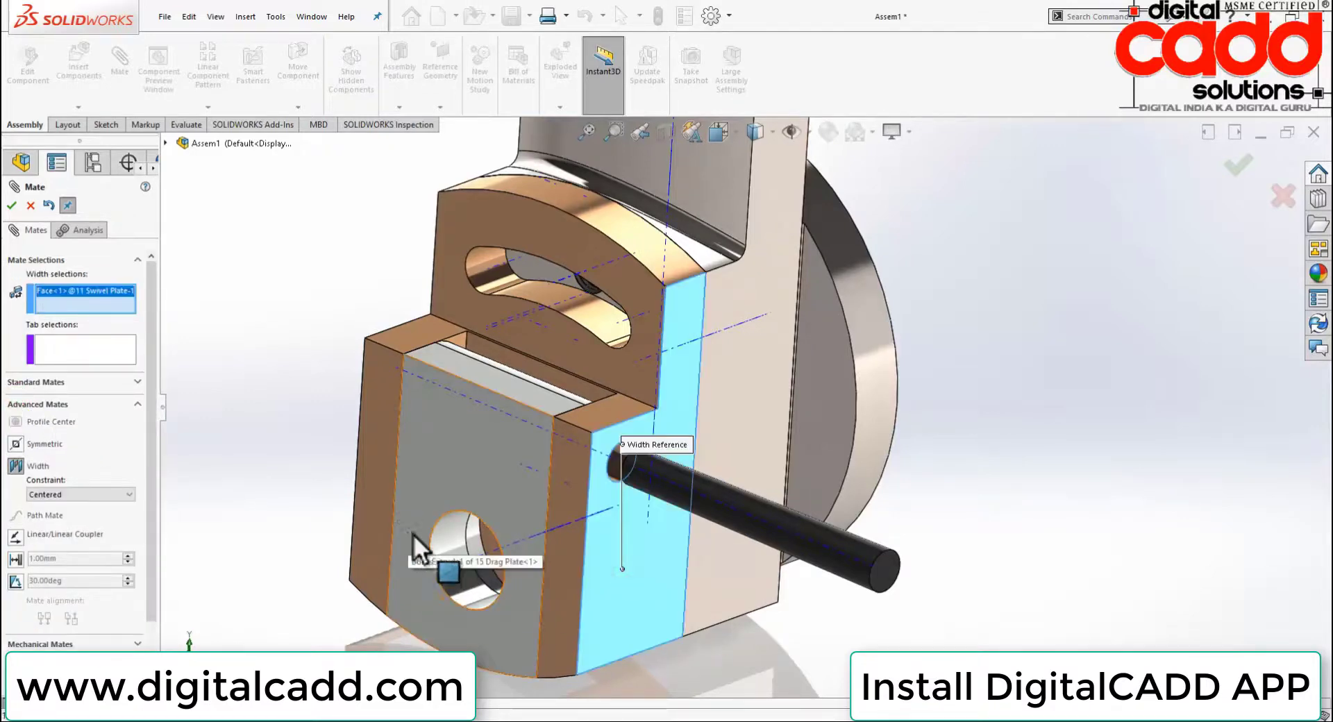
pyautogui.moveTo(414, 534); pyautogui.dragTo(403, 422, button='middle')
pyautogui.click(393, 418)
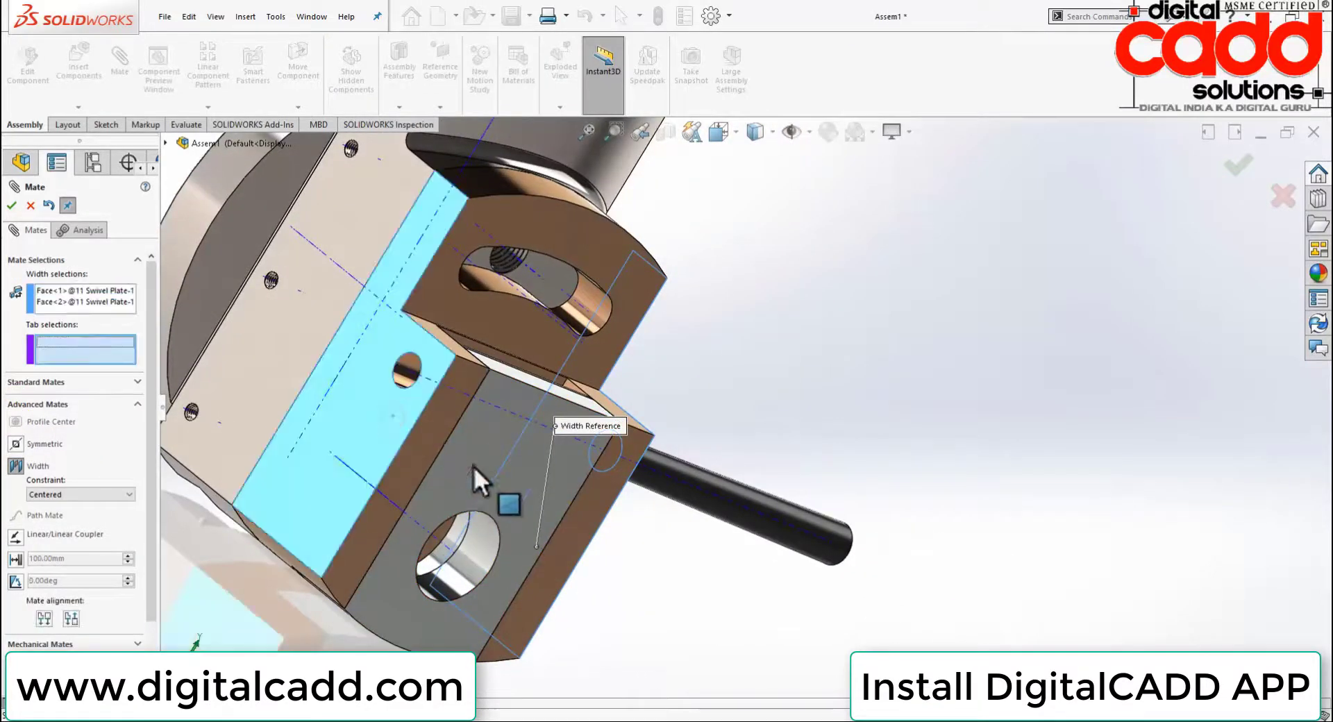
pyautogui.moveTo(473, 467); pyautogui.dragTo(922, 554, button='middle')
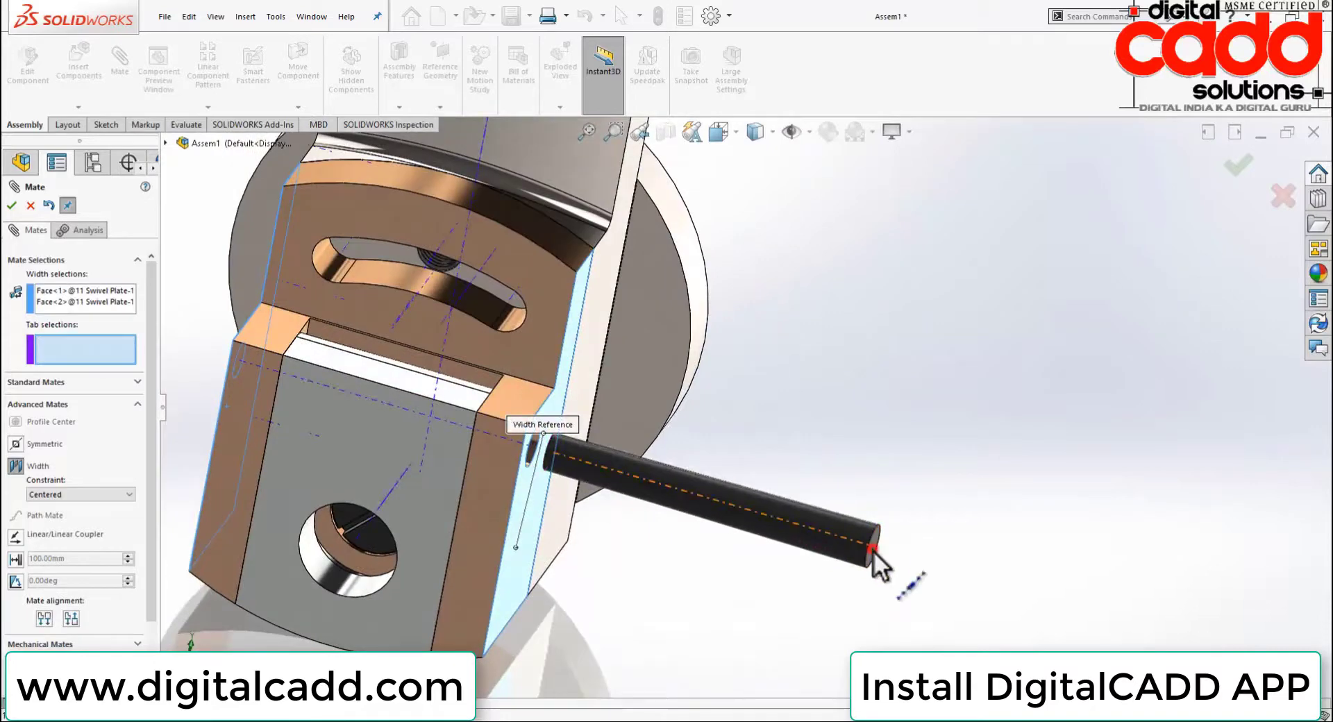
# Replace the pin axis with the pin's two end faces as the tab references
pyautogui.click(874, 552)
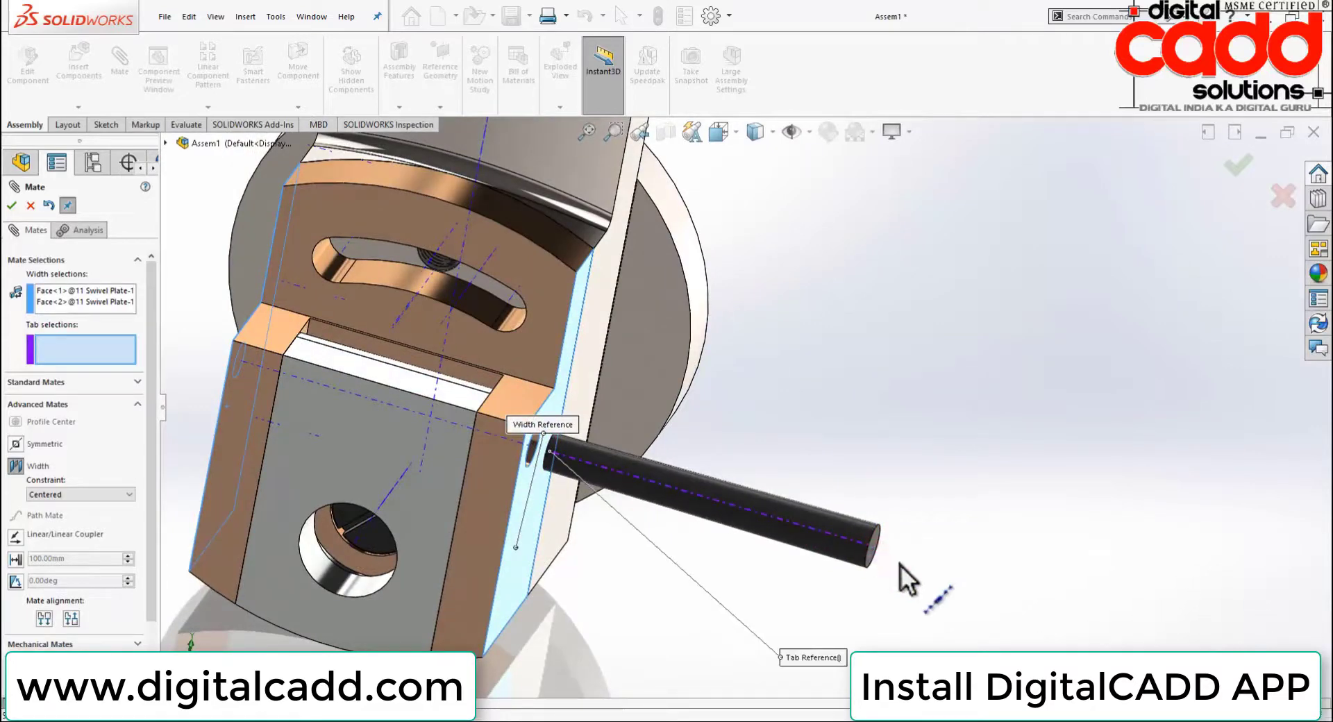
pyautogui.rightClick(102, 347)
pyautogui.click(149, 350)
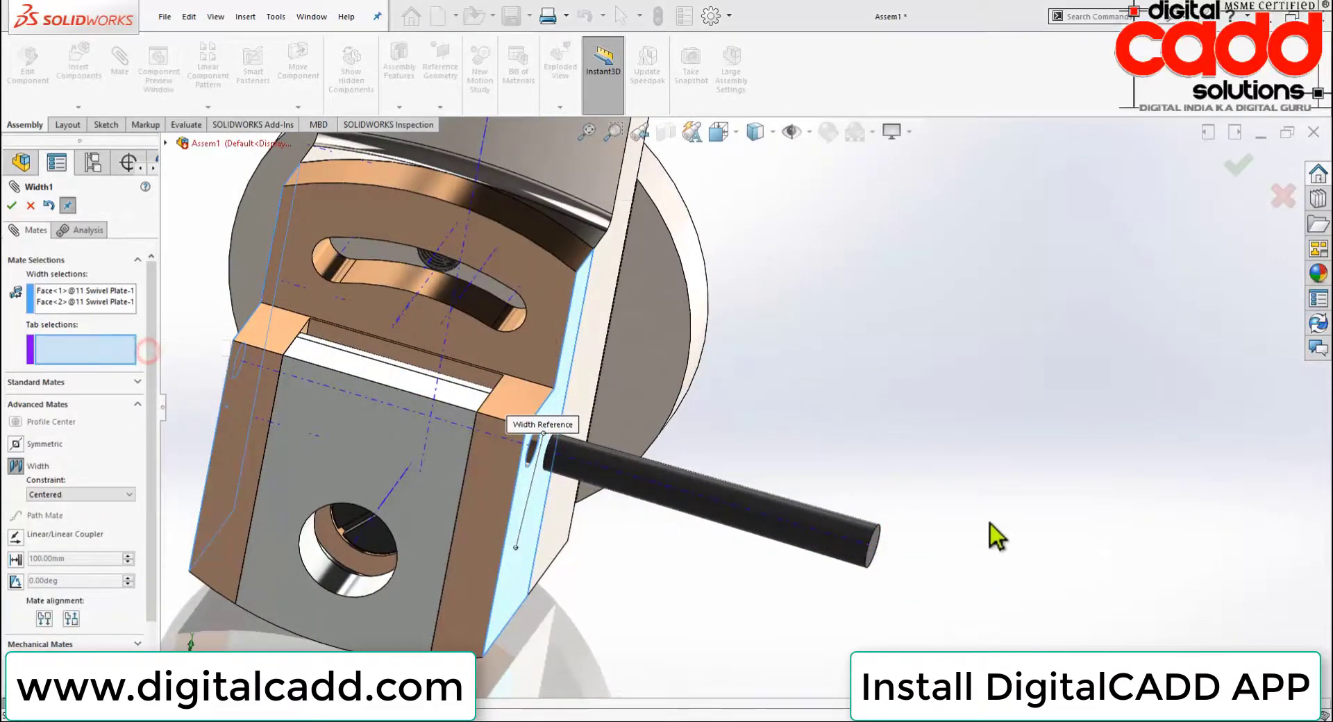
pyautogui.scroll(-3, 989, 523)
pyautogui.click(739, 562)
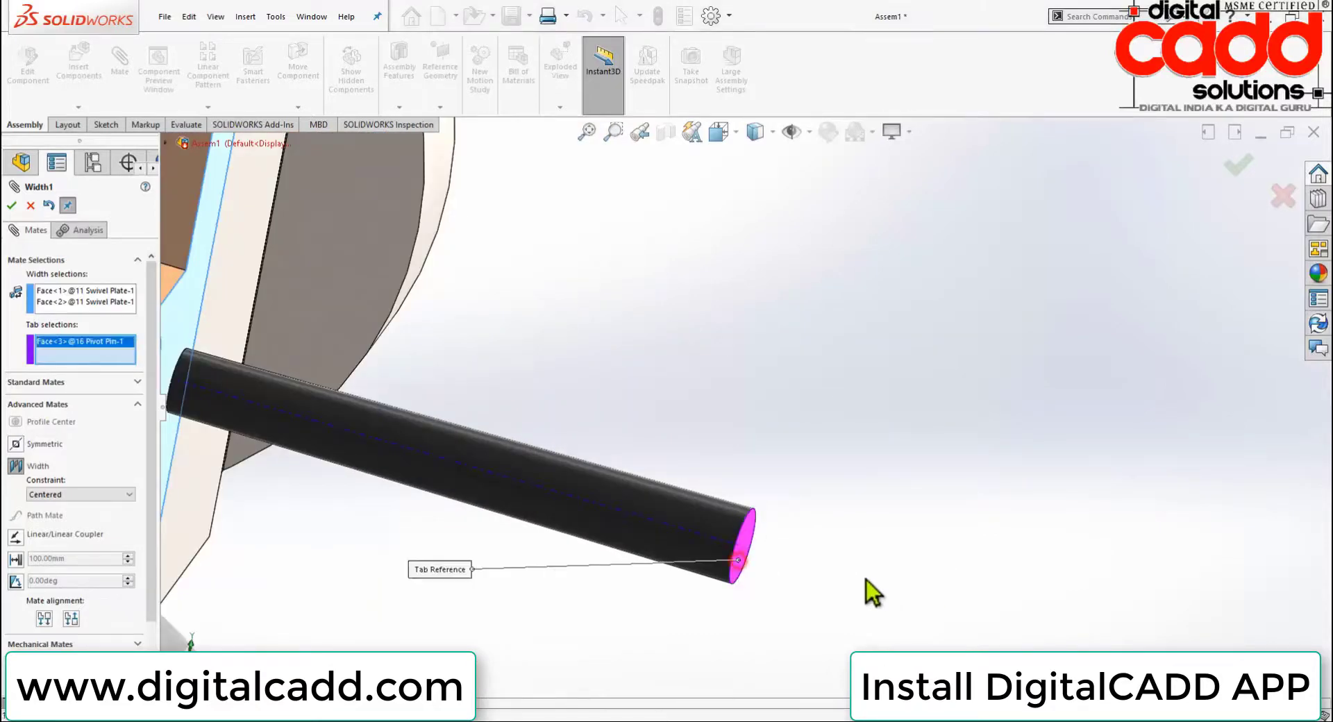
pyautogui.moveTo(867, 581)
pyautogui.mouseDown(button='middle')
pyautogui.moveTo(716, 565)
pyautogui.moveTo(715, 554)
pyautogui.mouseUp(button='middle')
pyautogui.scroll(-4, 406, 410)
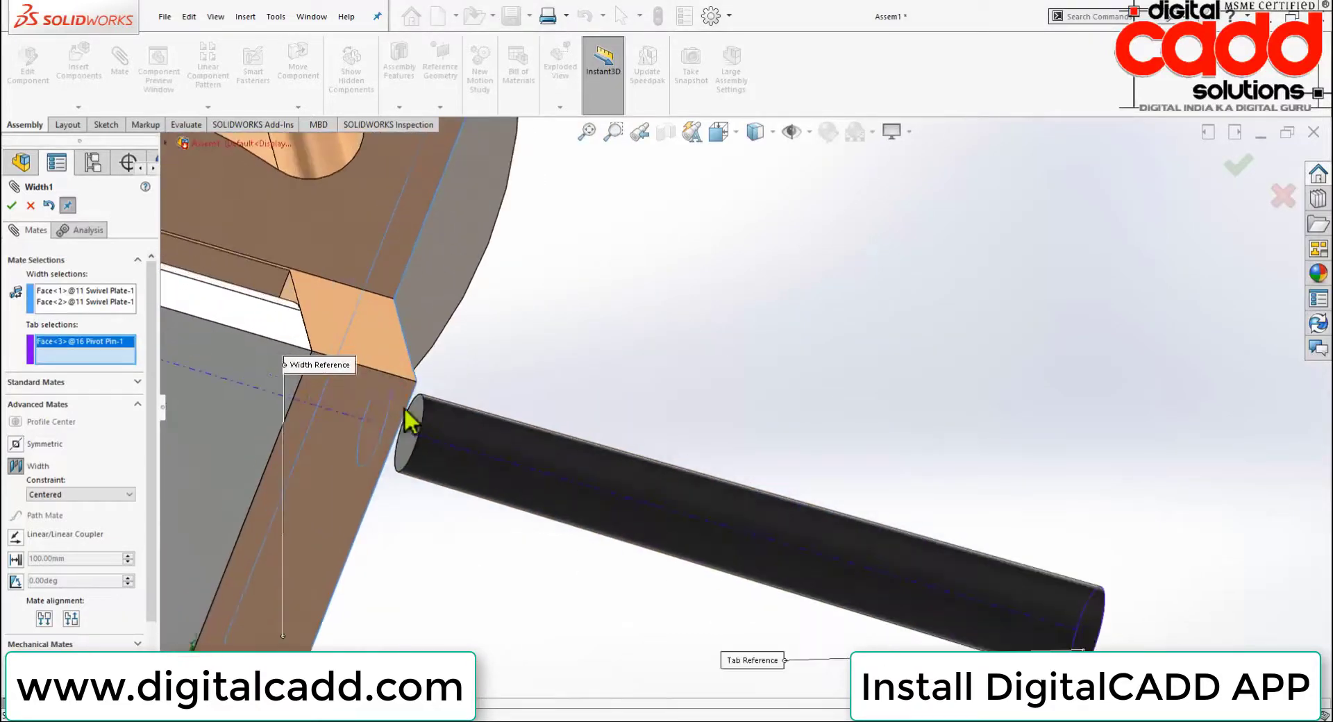
pyautogui.scroll(-7, 593, 505)
pyautogui.click(592, 417)
# Accept the width mate and close the Mate PropertyManager
pyautogui.scroll(3, 778, 457)
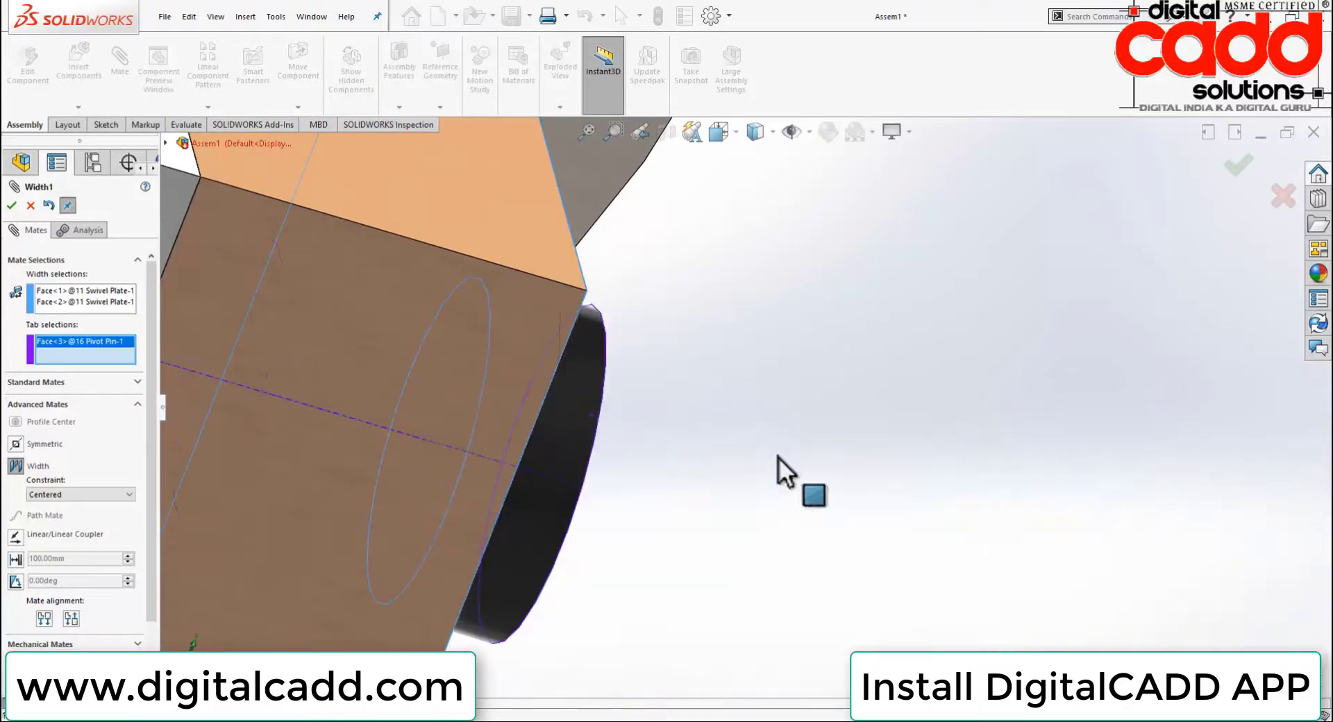
pyautogui.moveTo(985, 364); pyautogui.dragTo(911, 468, button='middle')
pyautogui.scroll(5, 911, 468)
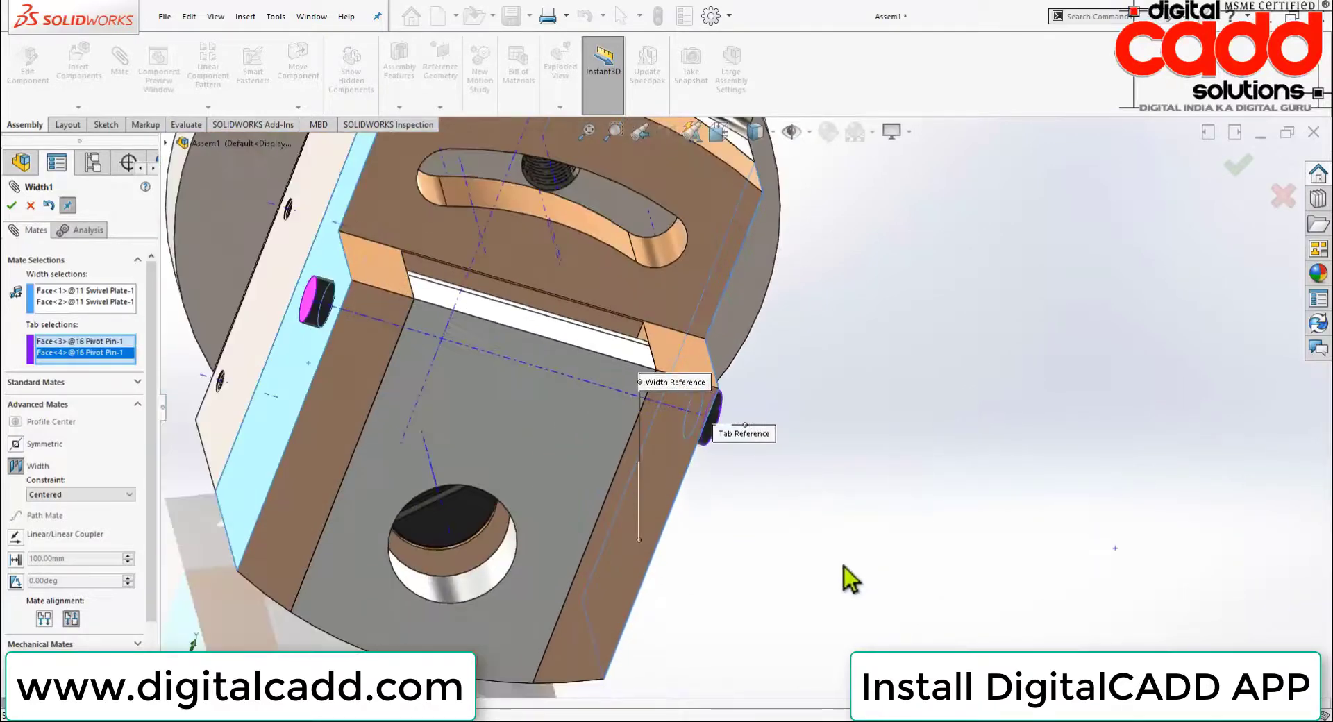
pyautogui.moveTo(844, 568)
pyautogui.mouseDown(button='middle')
pyautogui.moveTo(753, 542)
pyautogui.moveTo(761, 560)
pyautogui.mouseUp(button='middle')
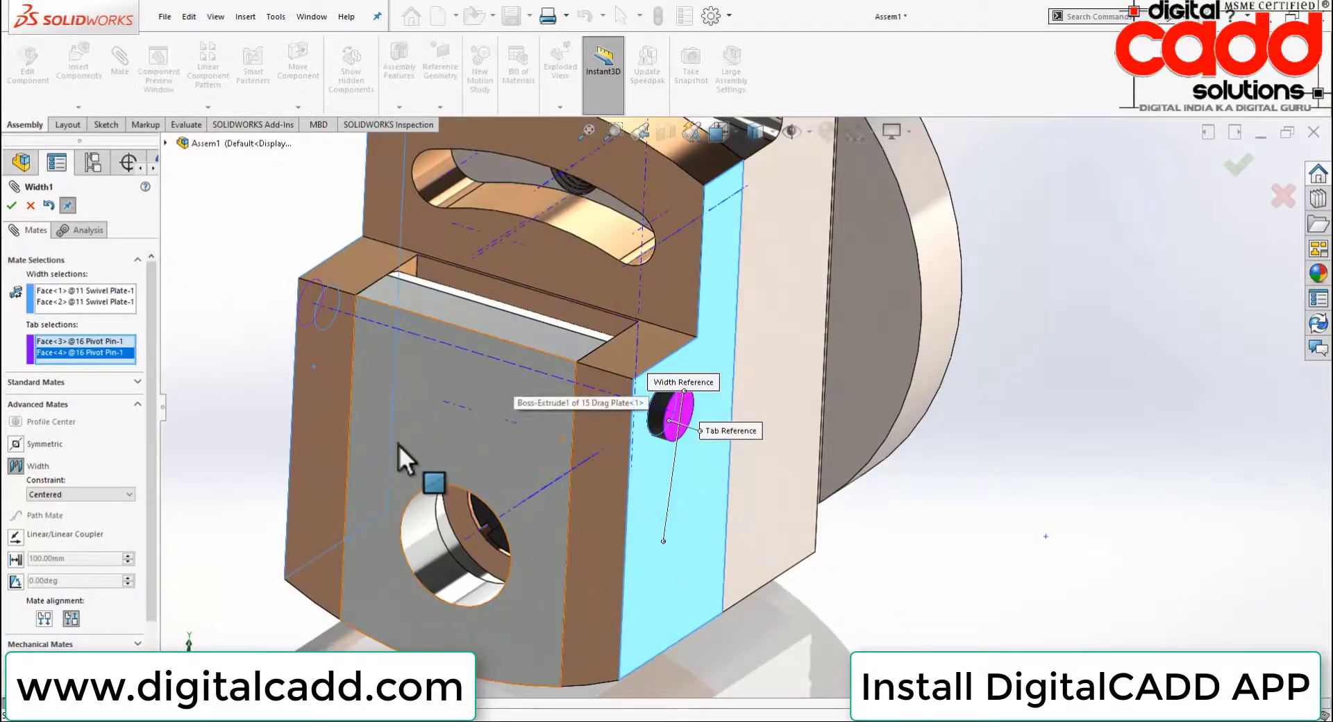
pyautogui.click(12, 205)
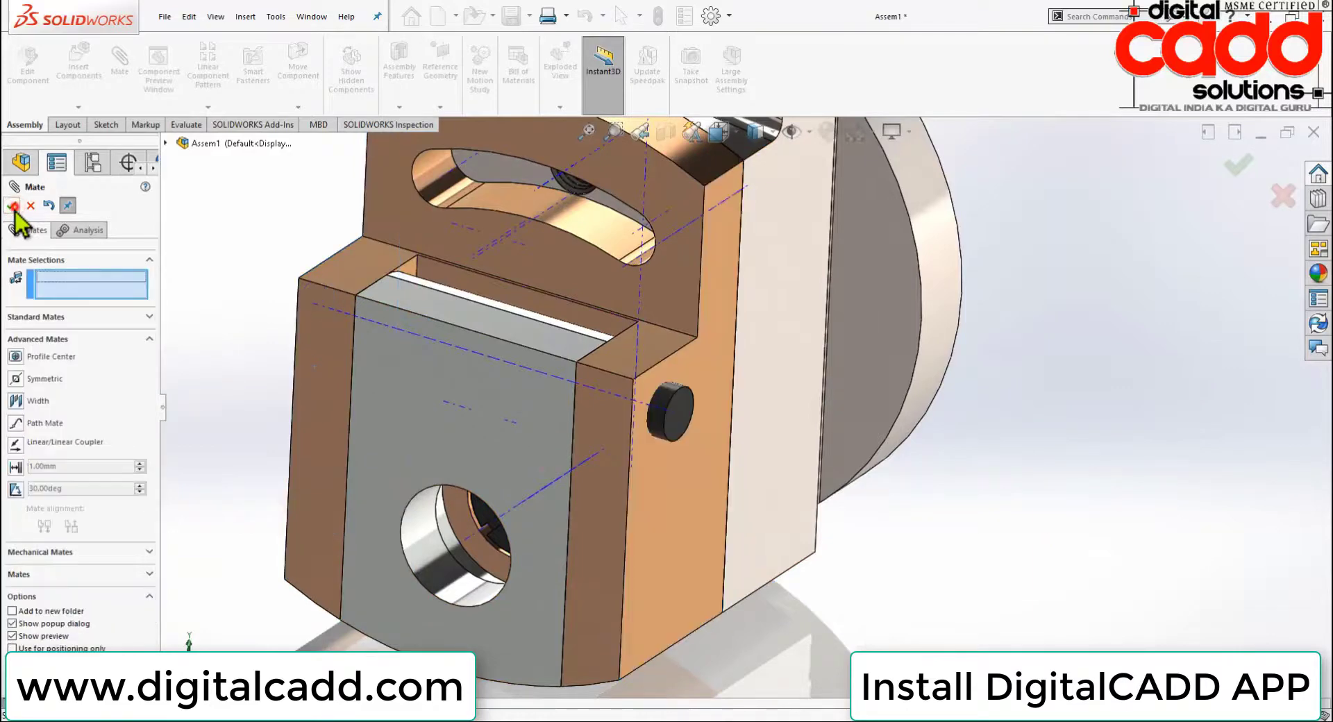
pyautogui.click(12, 205)
pyautogui.scroll(3, 723, 572)
pyautogui.moveTo(724, 572)
pyautogui.mouseDown(button='middle')
pyautogui.moveTo(774, 531)
pyautogui.moveTo(753, 528)
pyautogui.mouseUp(button='middle')
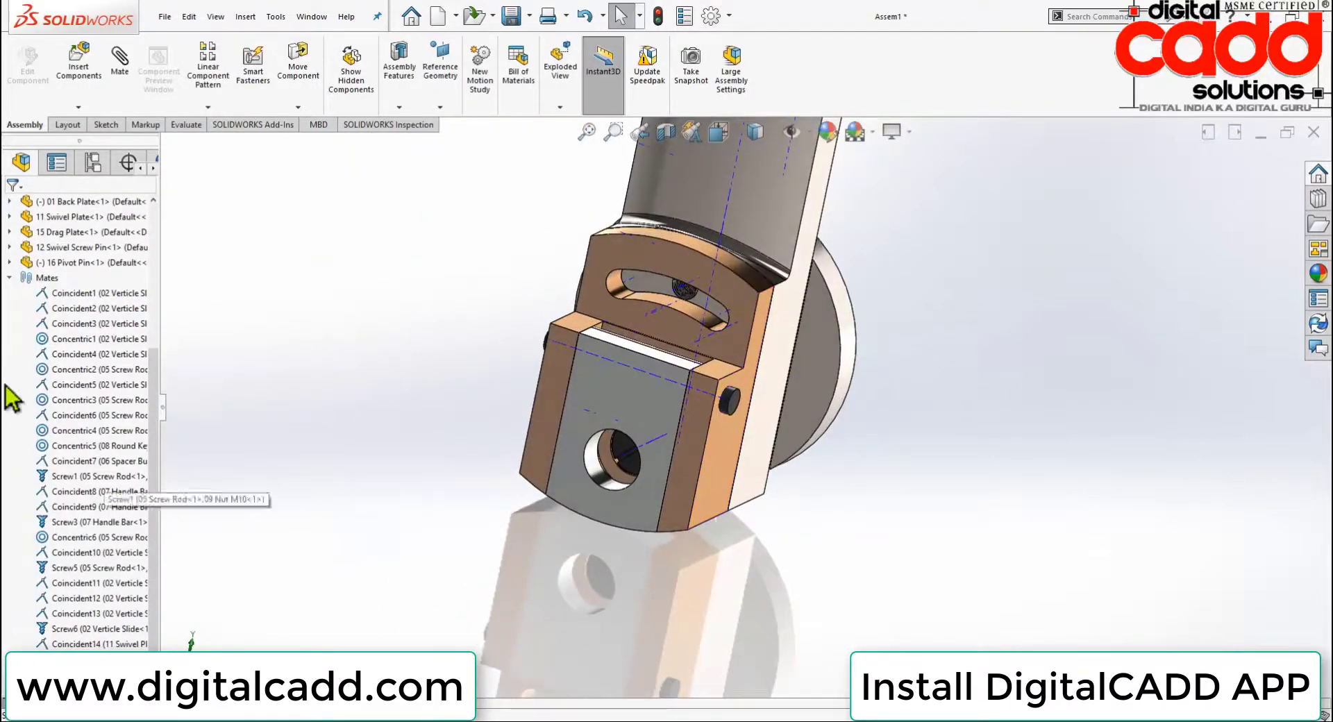
# Insert the 17 Tool Holder, rotated to lie horizontally, and place it beside the block's hole
pyautogui.click(9, 276)
pyautogui.moveTo(556, 566)
pyautogui.mouseDown()
pyautogui.moveTo(768, 437)
pyautogui.moveTo(588, 498)
pyautogui.mouseUp()
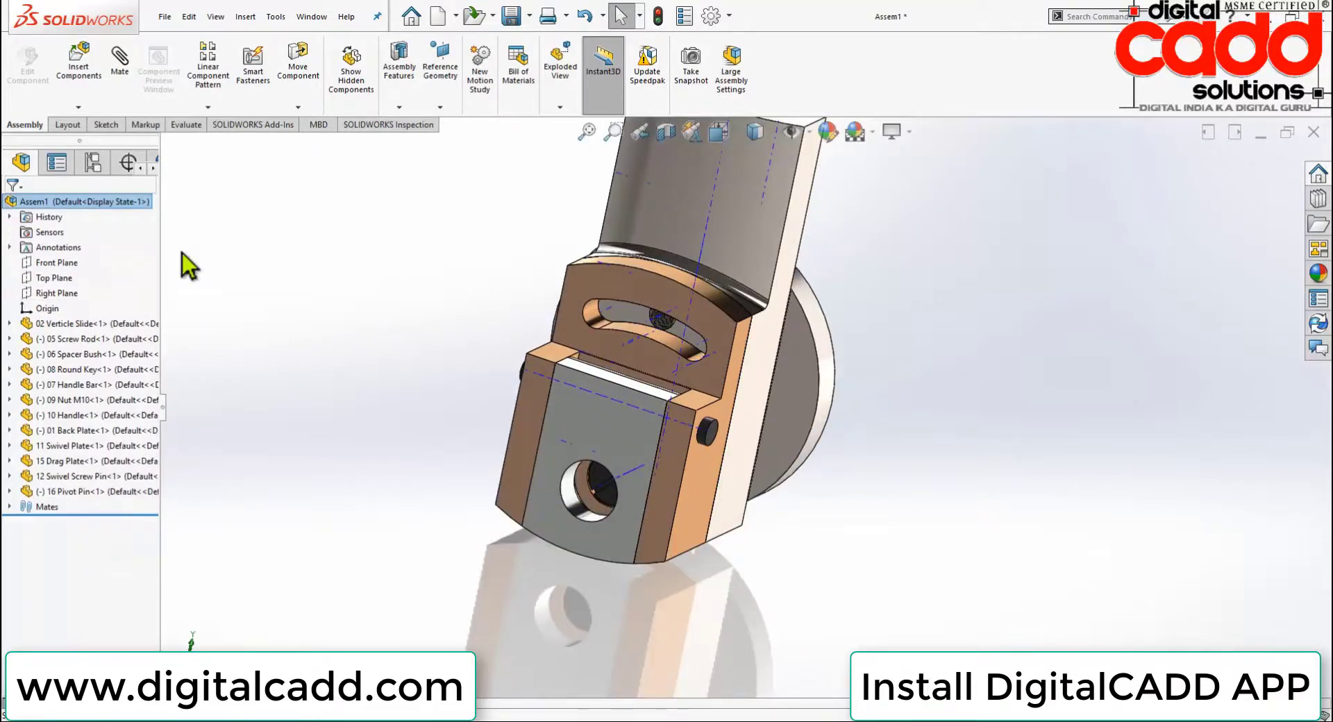
pyautogui.click(83, 75)
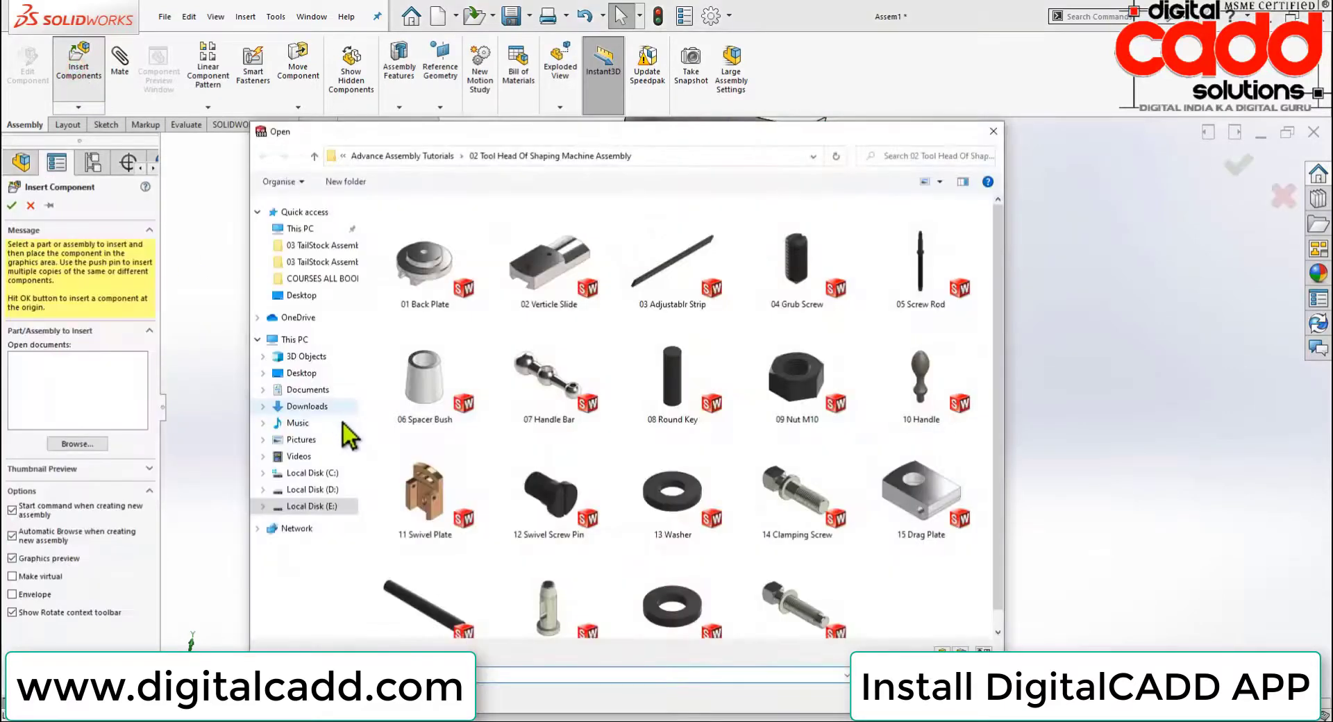
pyautogui.click(555, 604)
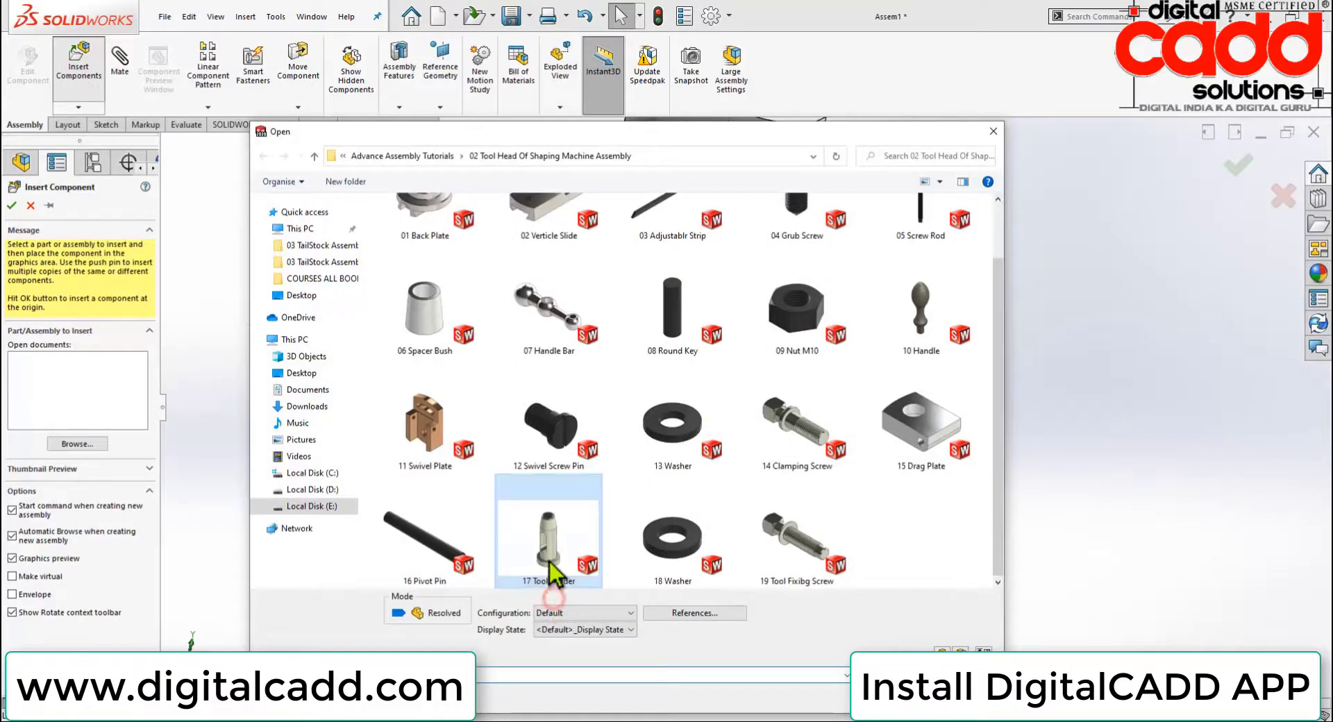
pyautogui.doubleClick(553, 570)
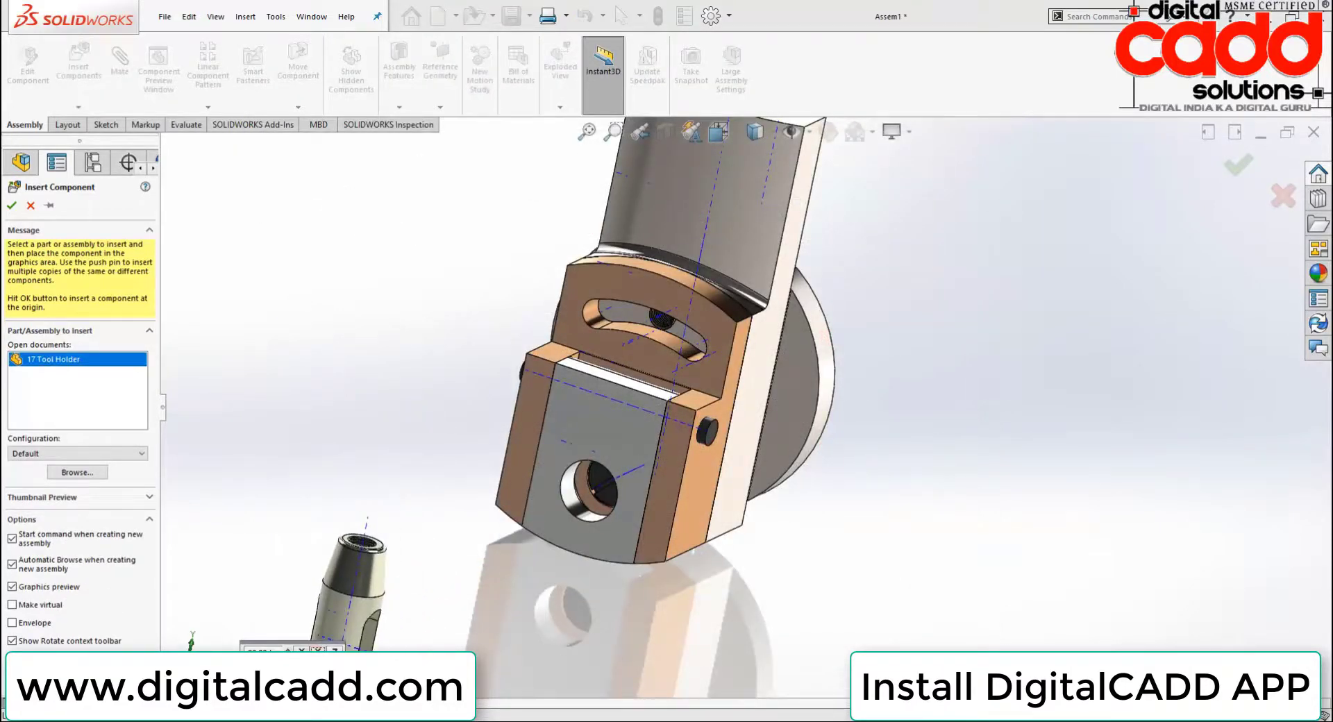
pyautogui.click(335, 649)
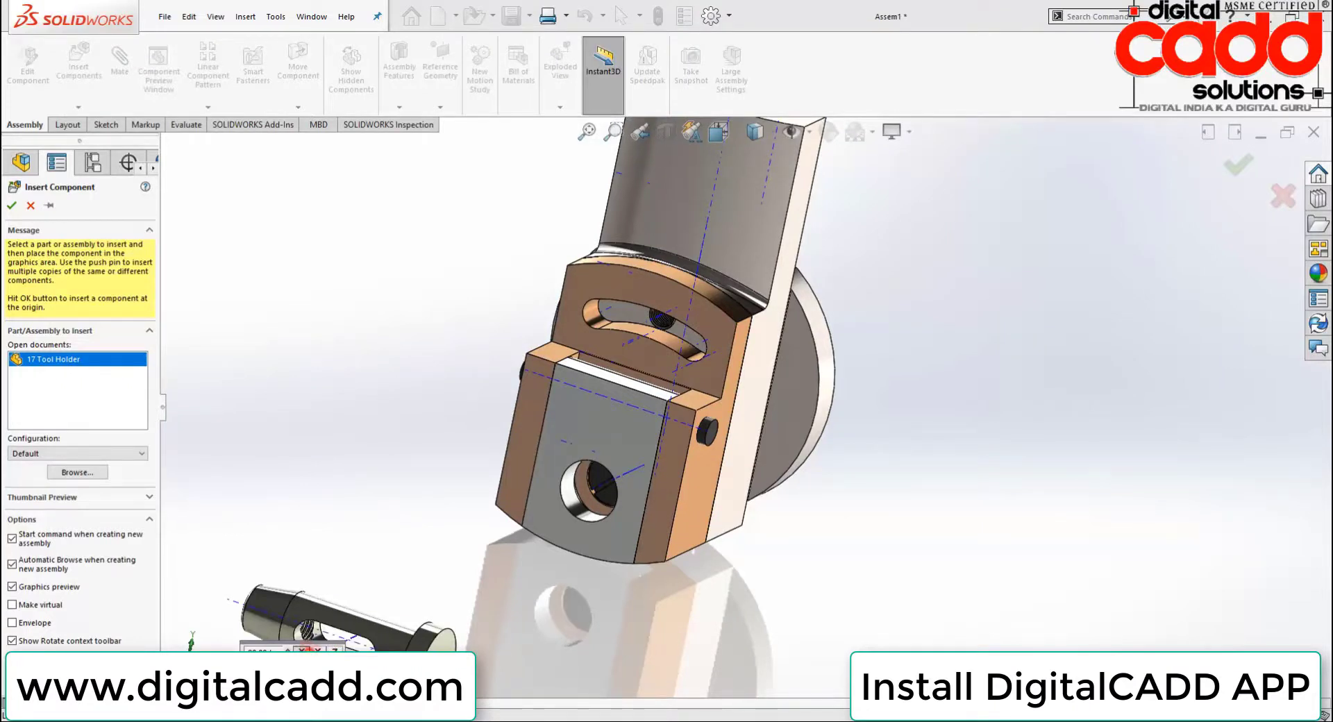
pyautogui.click(319, 649)
pyautogui.click(319, 649)
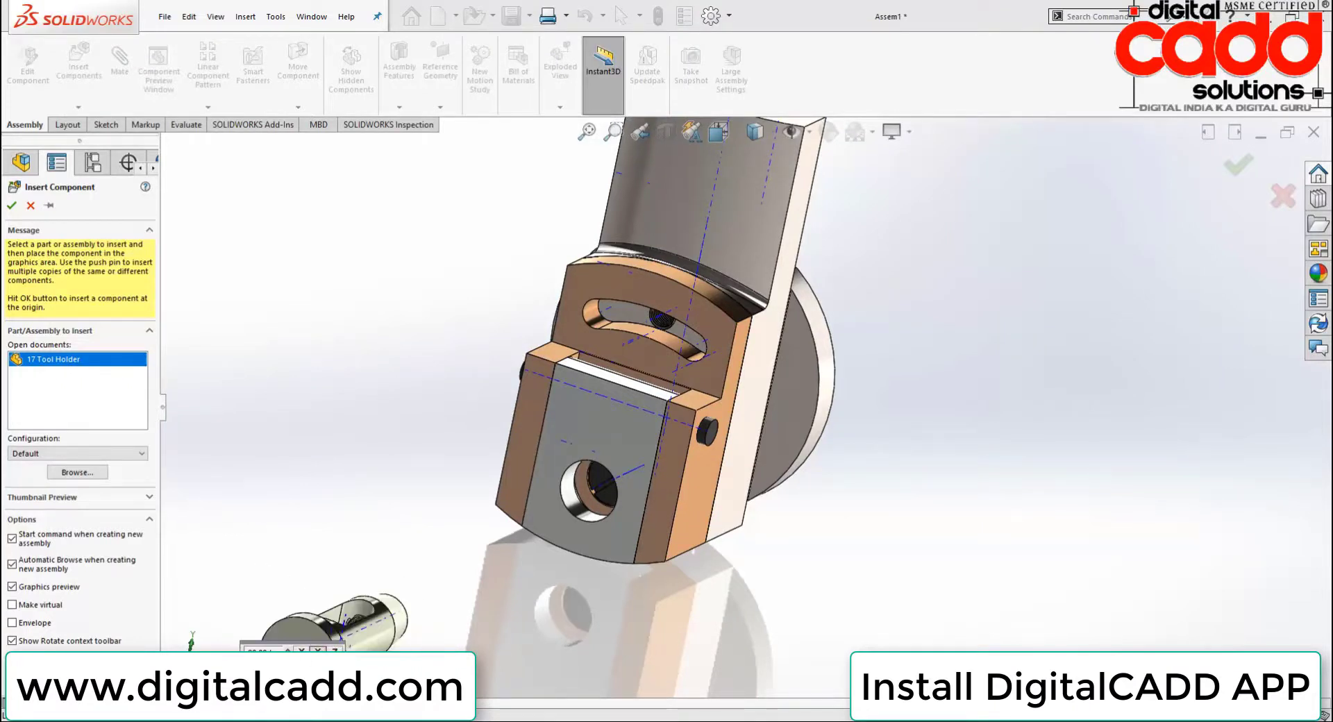
pyautogui.click(318, 649)
pyautogui.click(319, 649)
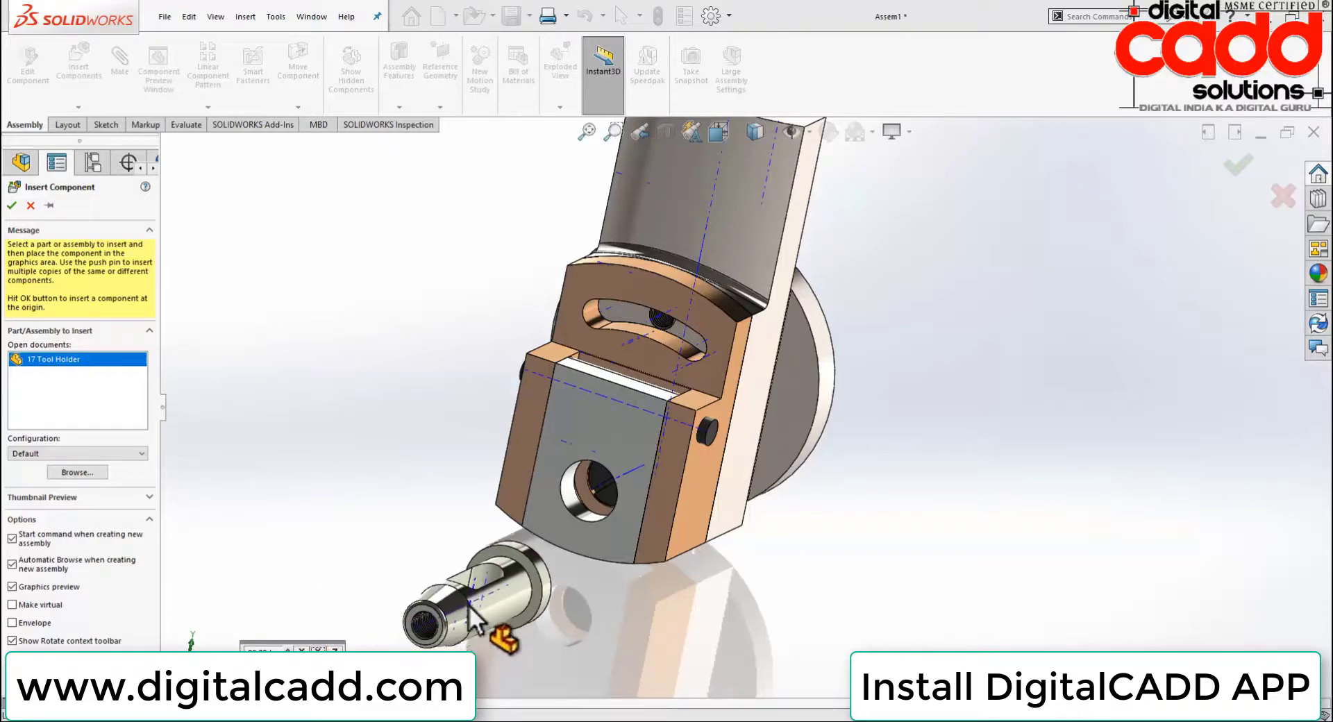
pyautogui.click(477, 611)
pyautogui.moveTo(584, 569); pyautogui.dragTo(565, 621, button='middle')
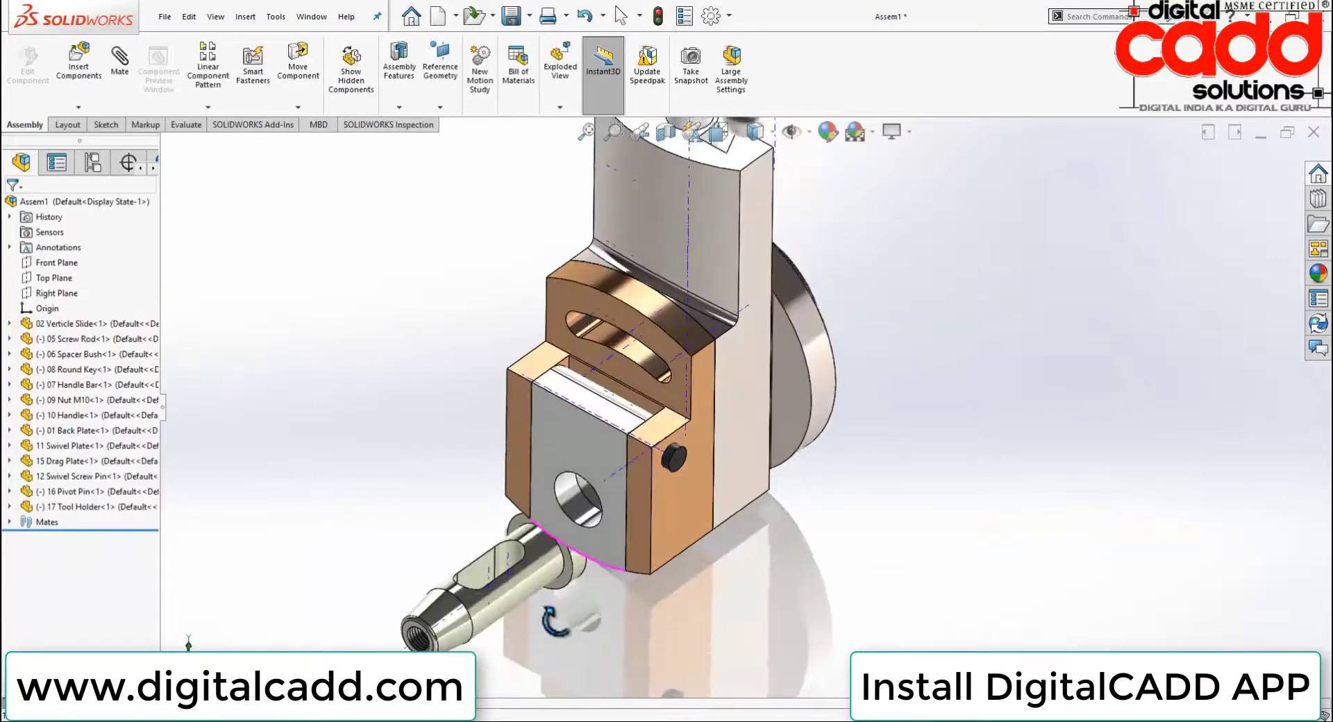
pyautogui.click(121, 68)
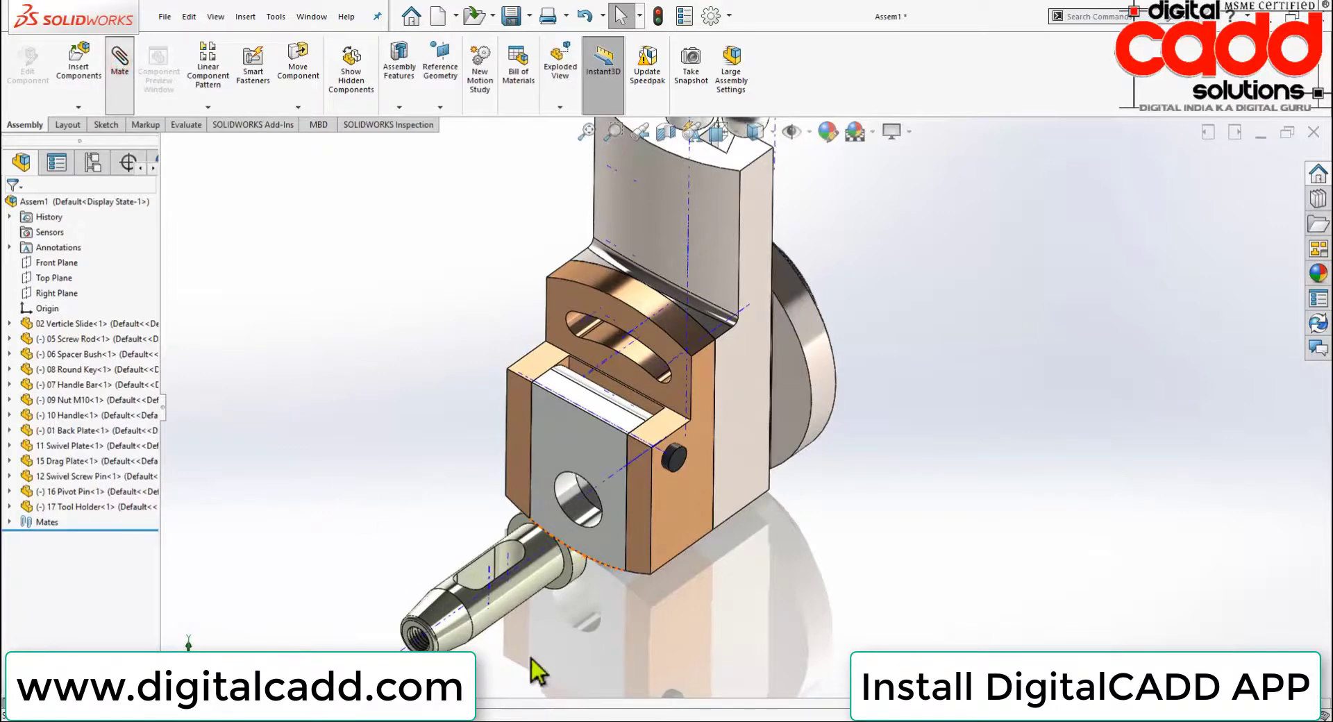
# Mate the tool holder's cylindrical shaft concentric with the drag plate's hole
pyautogui.scroll(-3, 548, 611)
pyautogui.click(531, 609)
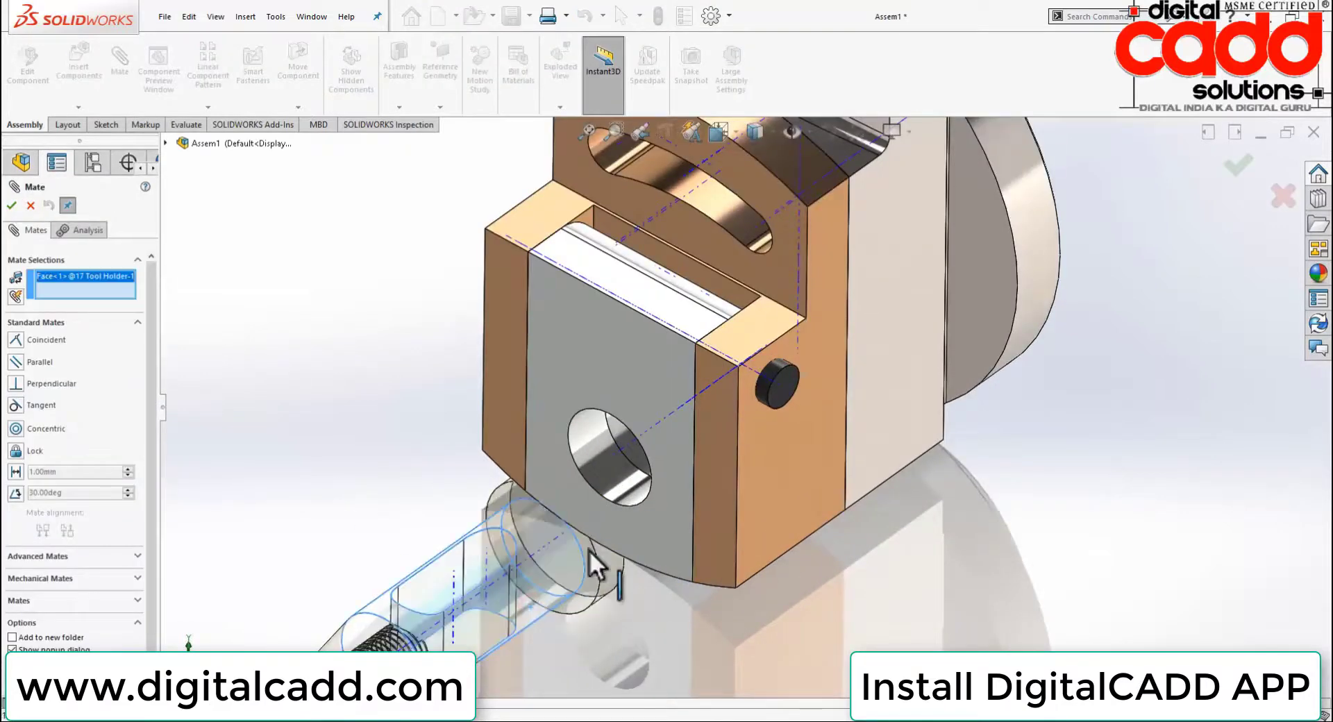
pyautogui.click(613, 489)
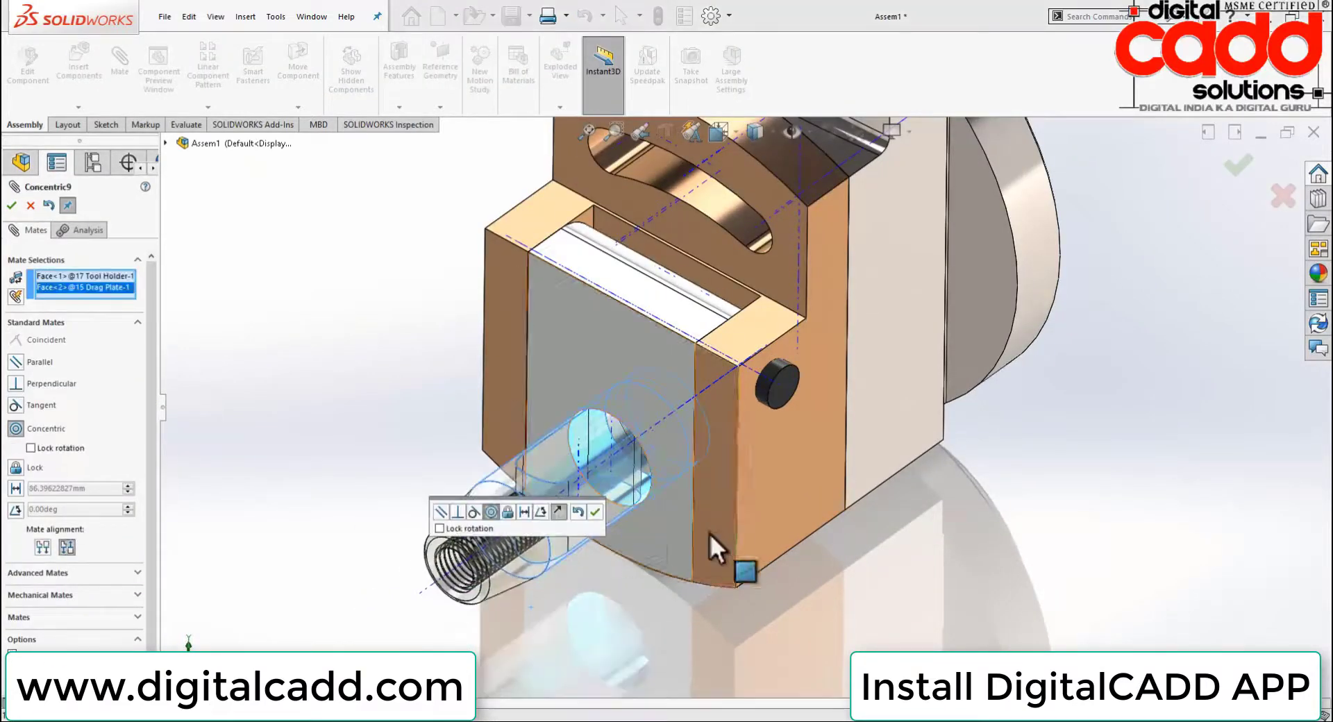
pyautogui.press('Return')
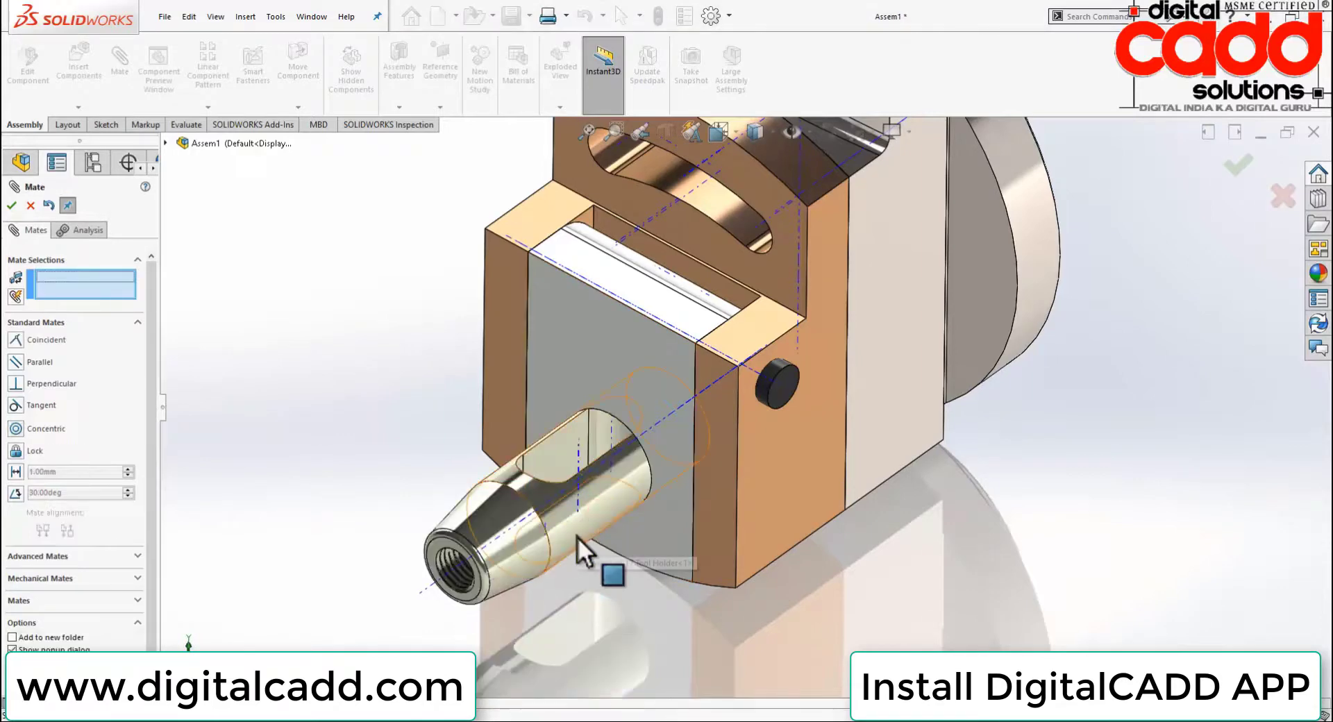
# Make the tool holder's shoulder face coincident with the swivel plate face
pyautogui.moveTo(581, 549)
pyautogui.mouseDown()
pyautogui.moveTo(396, 639)
pyautogui.moveTo(437, 628)
pyautogui.mouseUp()
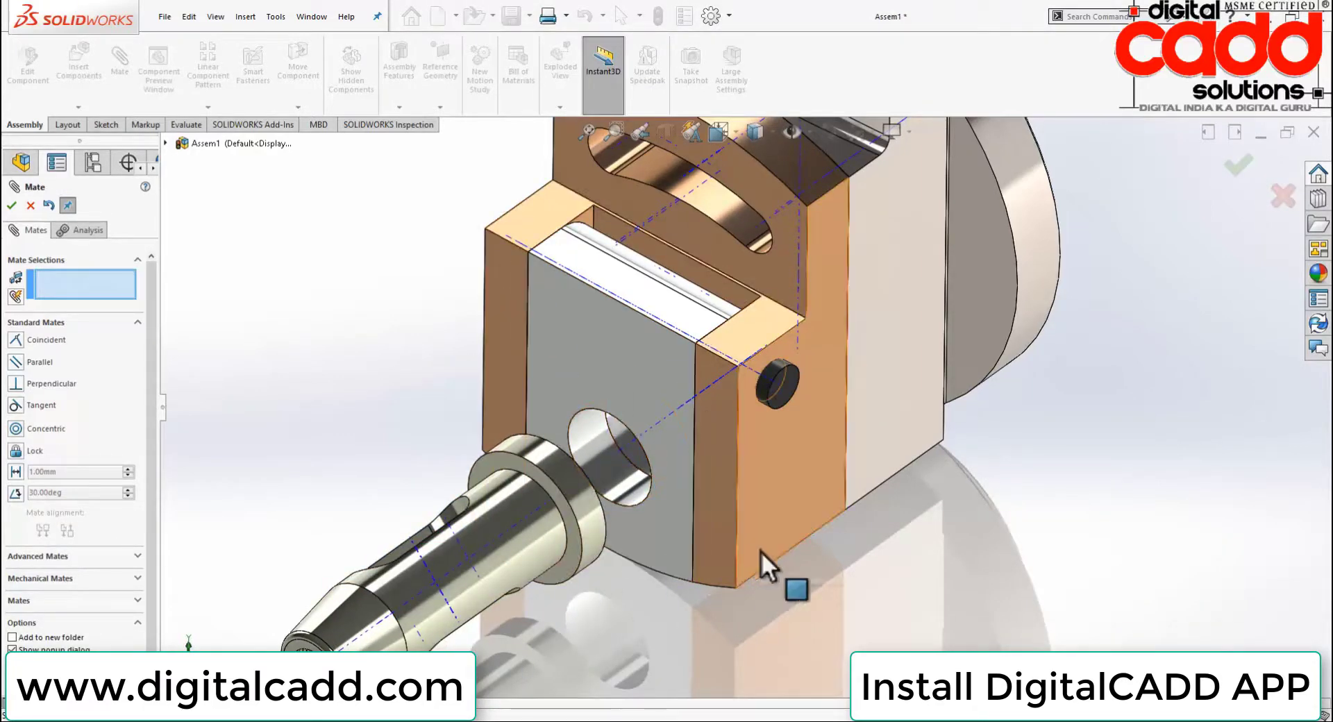
pyautogui.moveTo(768, 565); pyautogui.dragTo(660, 554, button='middle')
pyautogui.click(637, 532)
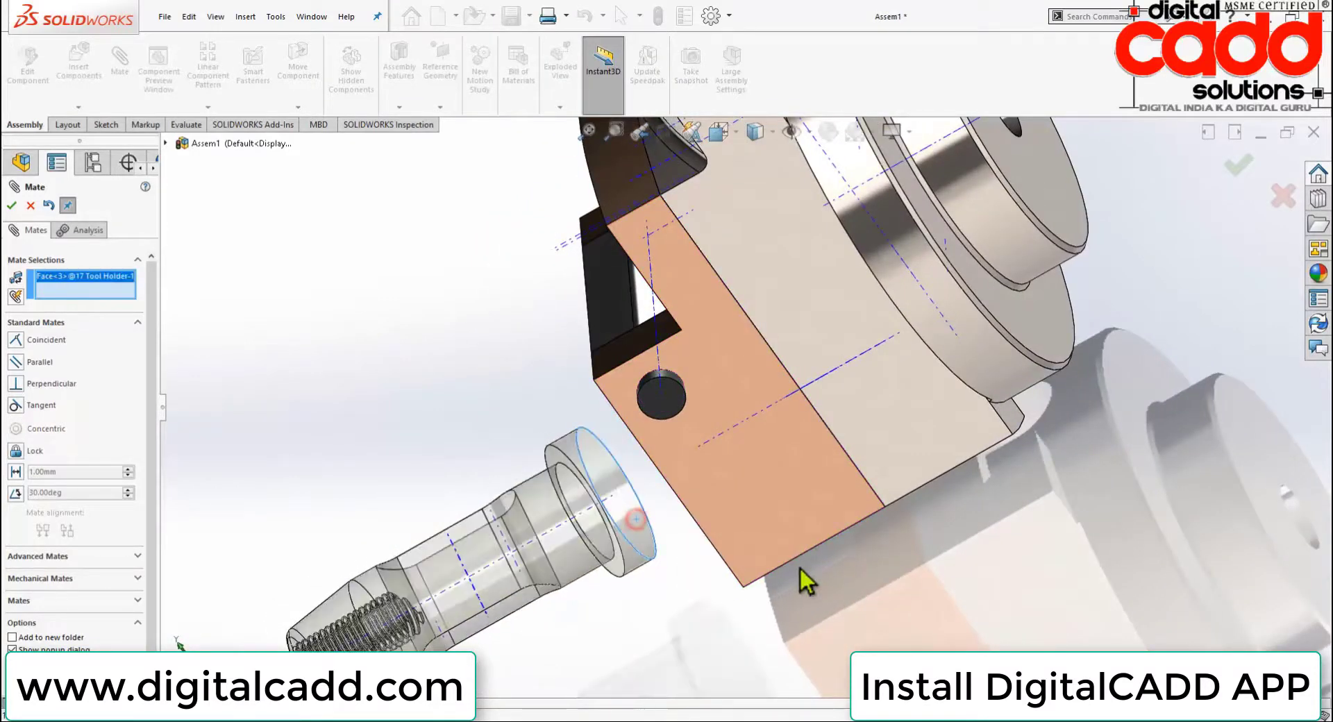
pyautogui.moveTo(798, 570)
pyautogui.mouseDown(button='middle')
pyautogui.moveTo(906, 505)
pyautogui.moveTo(893, 536)
pyautogui.mouseUp(button='middle')
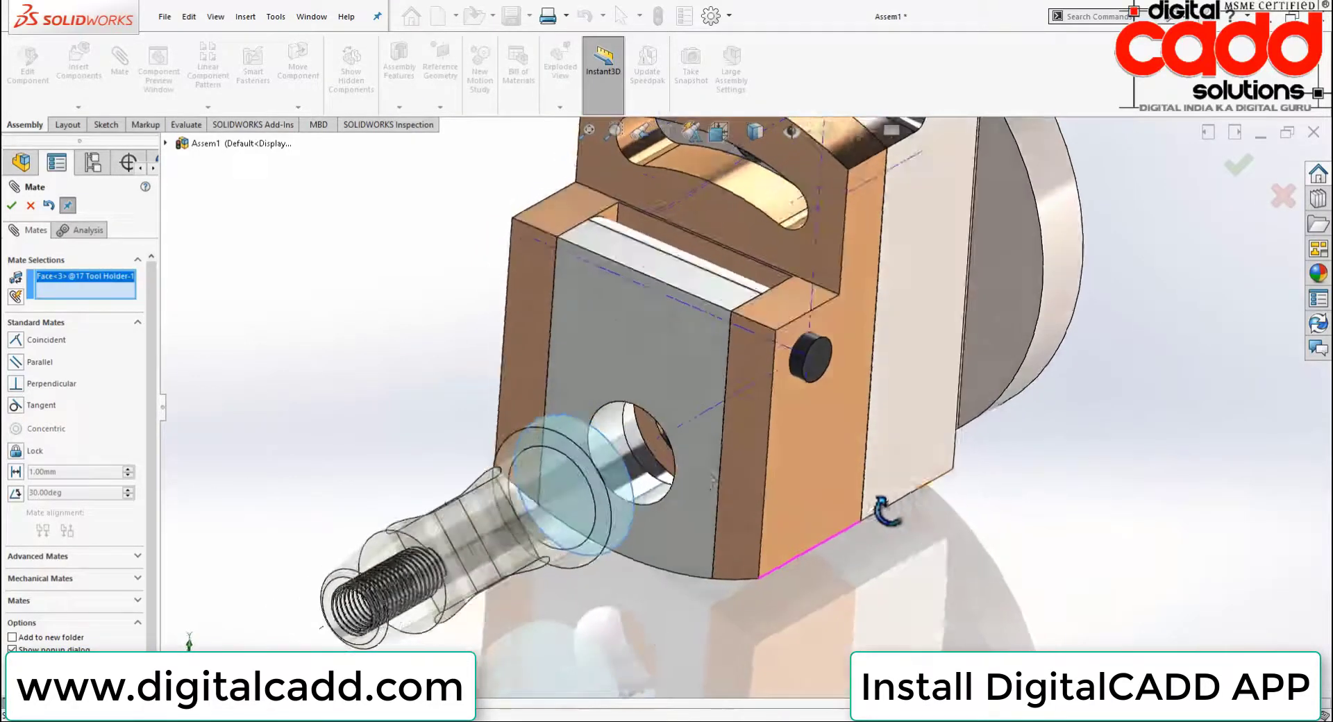
pyautogui.click(659, 459)
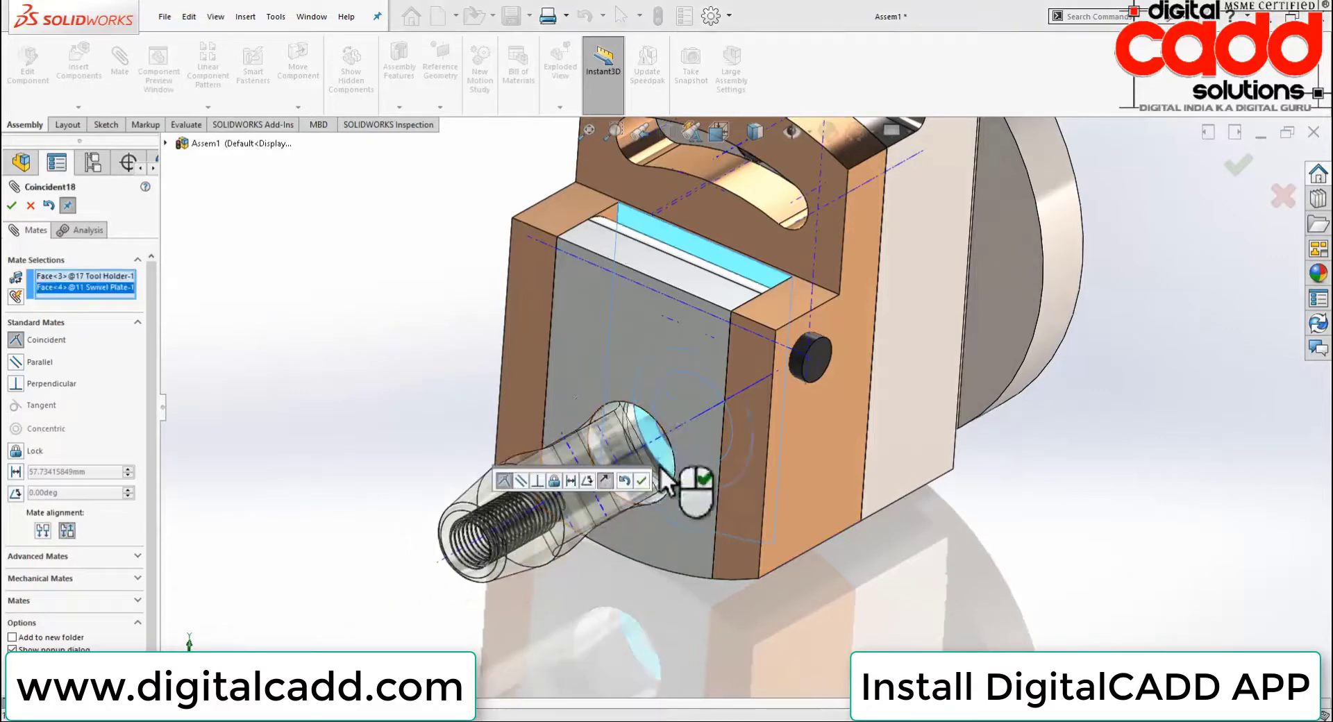
pyautogui.click(645, 481)
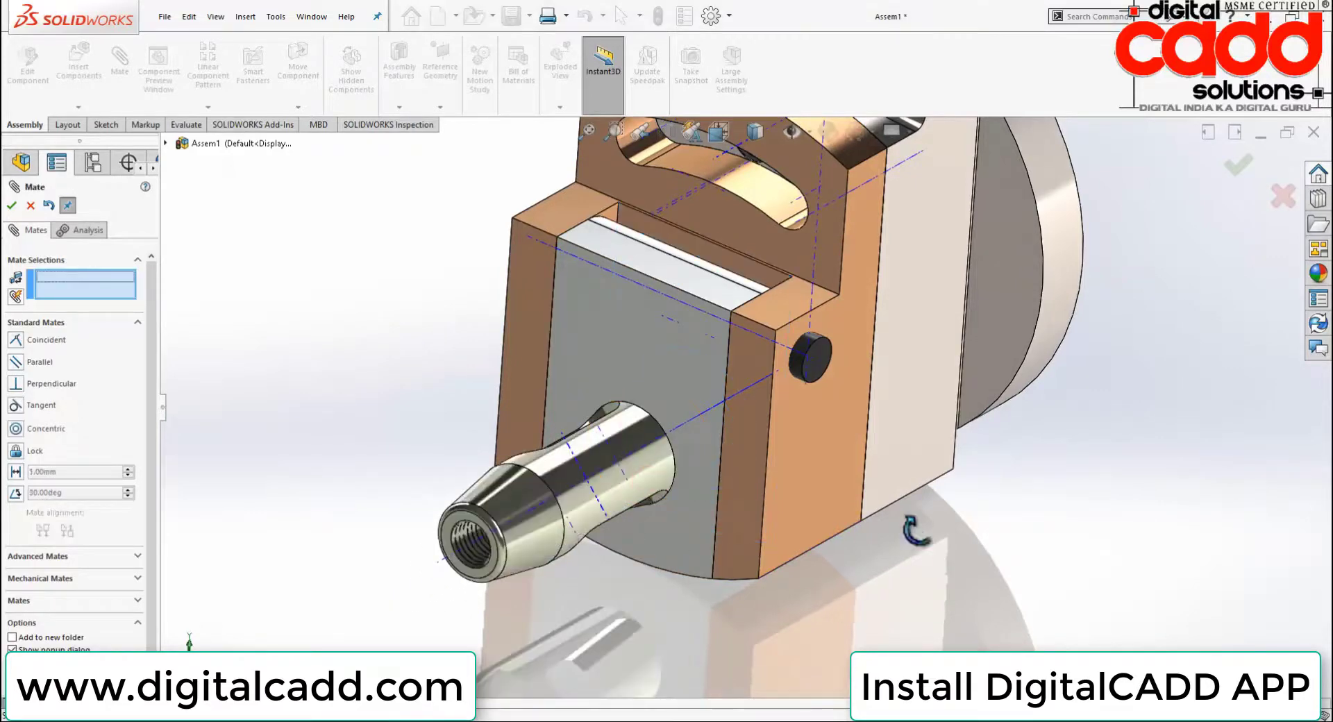
# Mate the tool holder's flat parallel to the swivel plate's side face and inspect the fit
pyautogui.moveTo(910, 534)
pyautogui.mouseDown(button='middle')
pyautogui.moveTo(918, 612)
pyautogui.moveTo(764, 555)
pyautogui.mouseUp(button='middle')
pyautogui.click(614, 531)
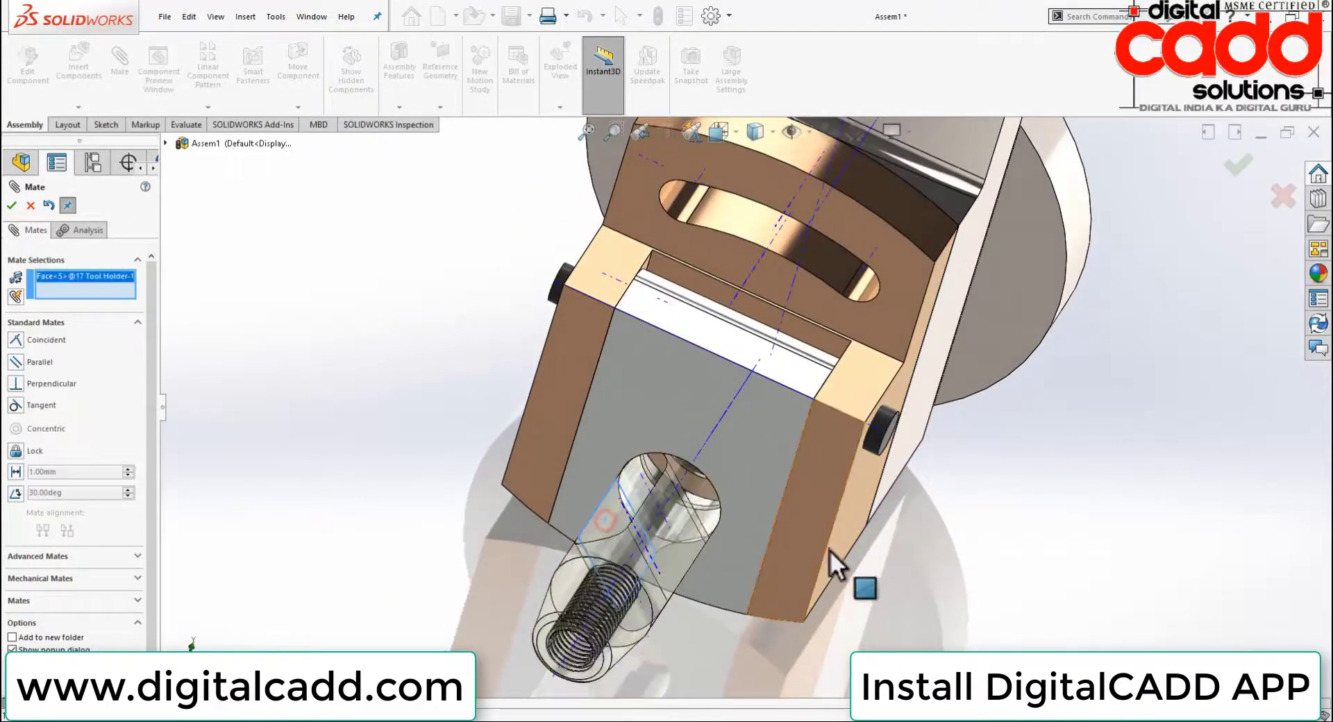
pyautogui.click(843, 544)
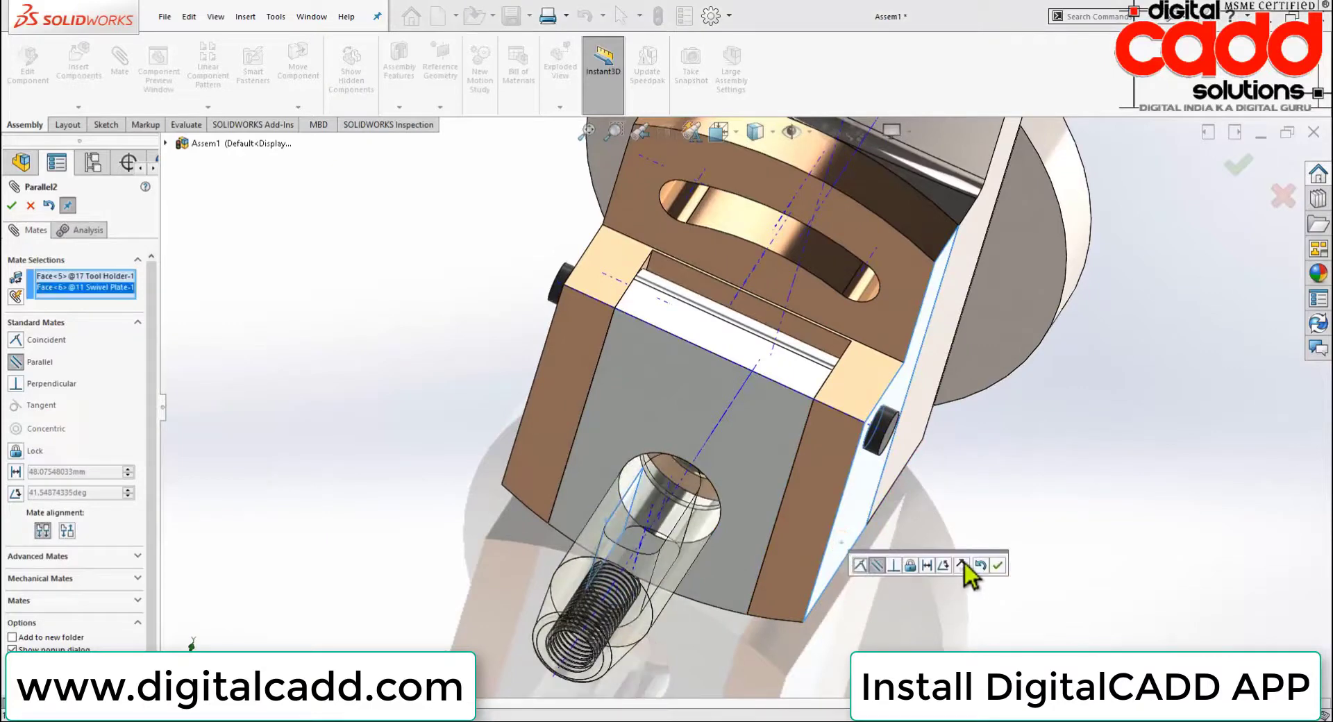
pyautogui.click(996, 566)
pyautogui.moveTo(898, 566)
pyautogui.mouseDown(button='middle')
pyautogui.moveTo(893, 555)
pyautogui.moveTo(970, 511)
pyautogui.moveTo(1020, 351)
pyautogui.moveTo(1018, 419)
pyautogui.moveTo(967, 470)
pyautogui.moveTo(1002, 351)
pyautogui.moveTo(1102, 151)
pyautogui.moveTo(991, 381)
pyautogui.moveTo(851, 472)
pyautogui.mouseUp(button='middle')
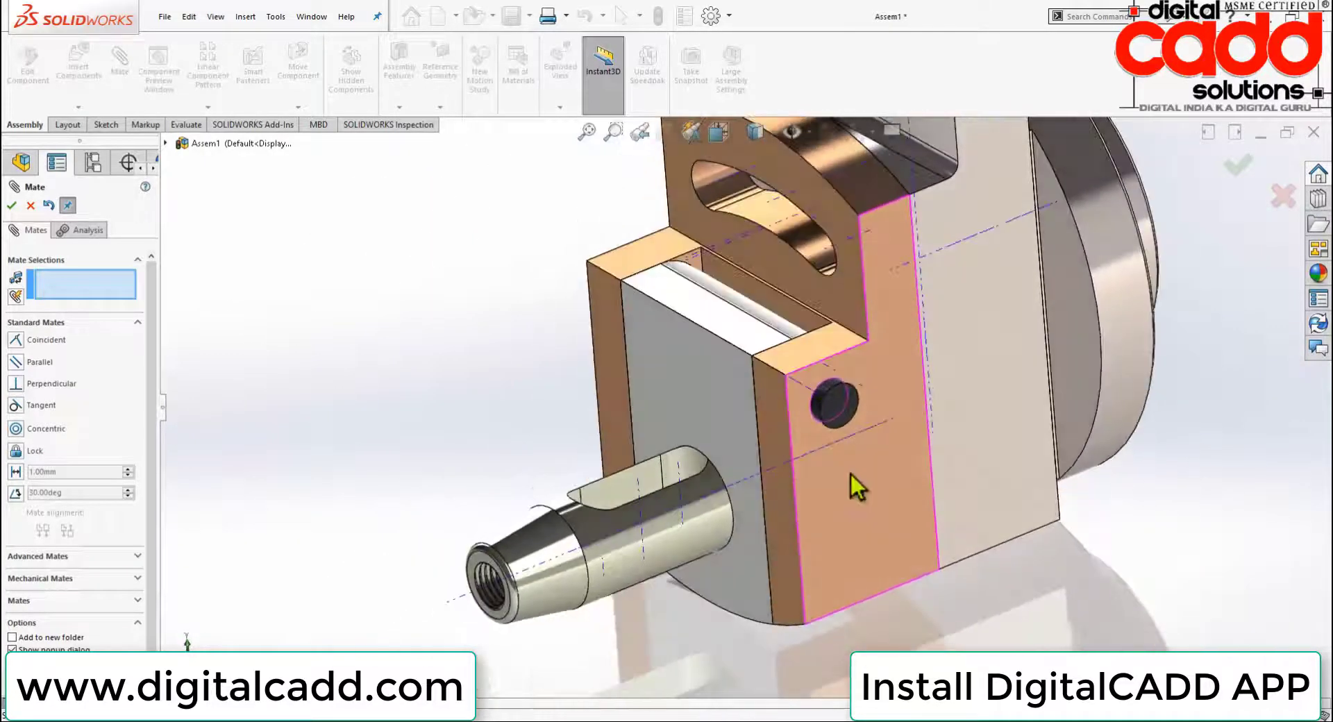
pyautogui.scroll(-2, 618, 522)
pyautogui.scroll(-3, 631, 503)
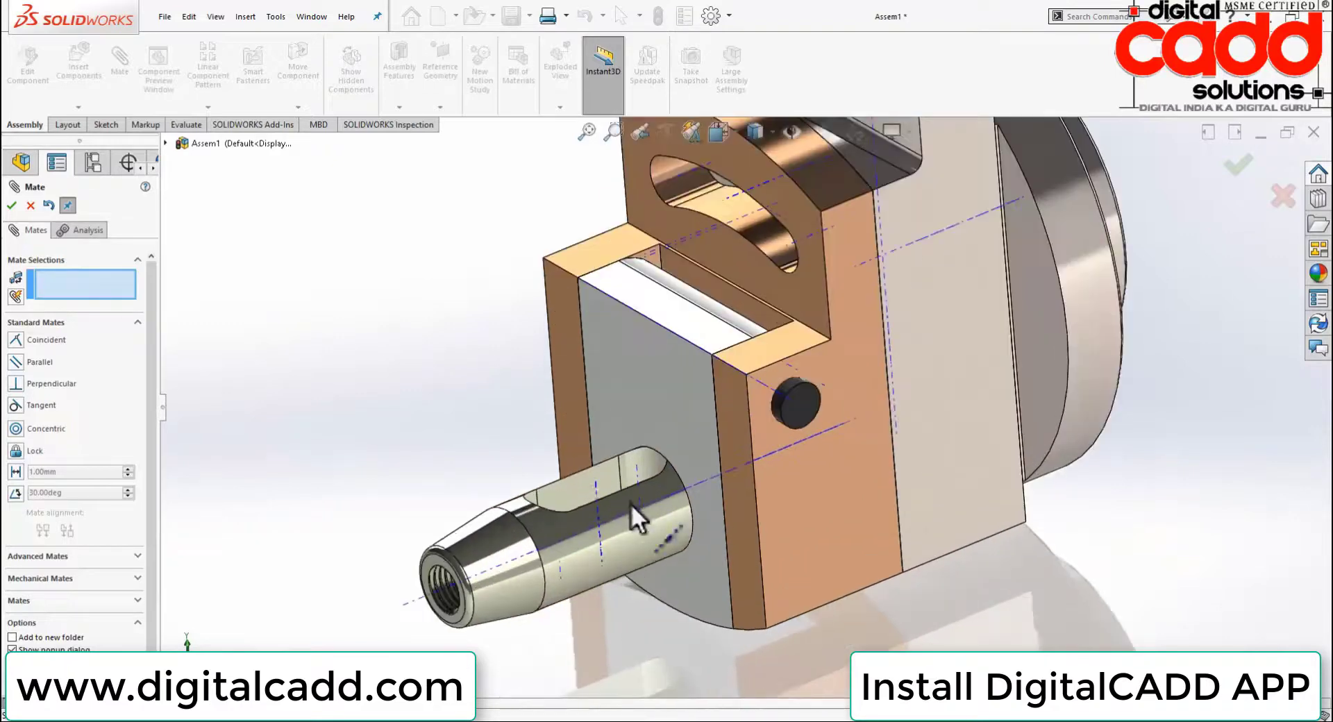
pyautogui.moveTo(598, 490)
pyautogui.mouseDown(button='middle')
pyautogui.moveTo(684, 550)
pyautogui.moveTo(594, 511)
pyautogui.mouseUp(button='middle')
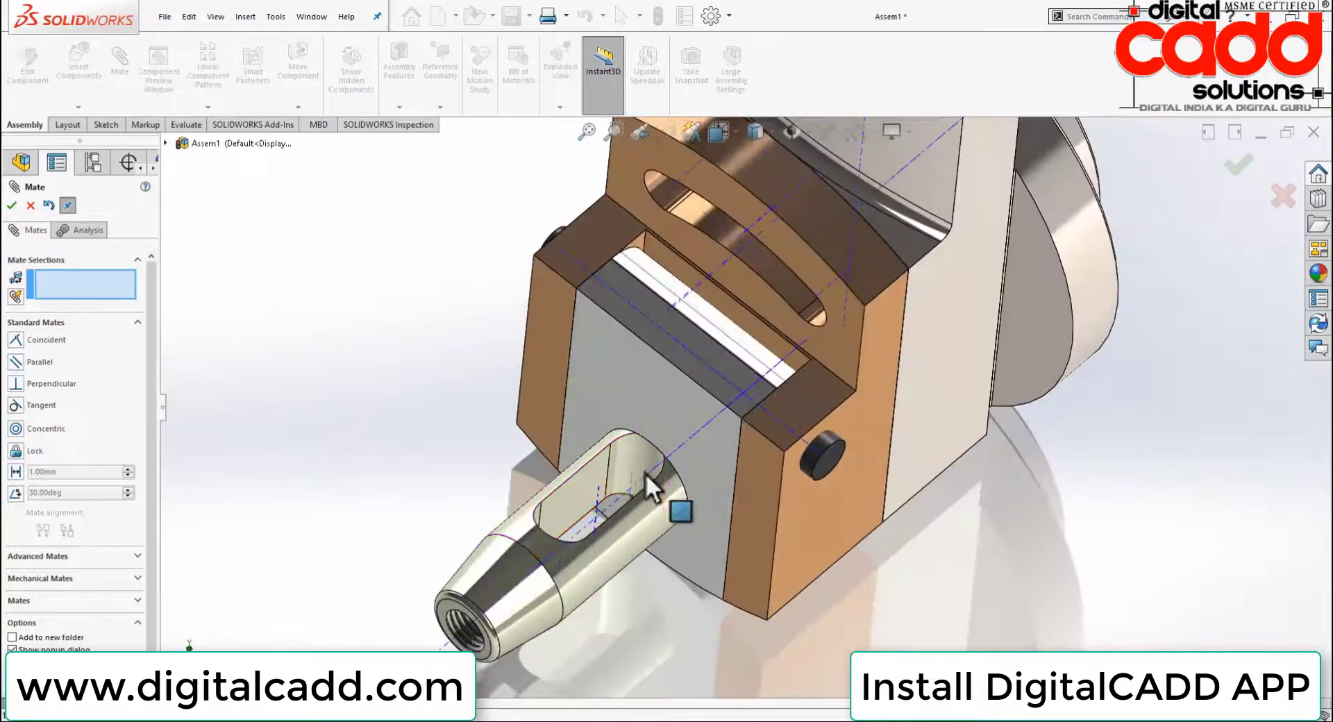
pyautogui.scroll(2, 606, 524)
pyautogui.moveTo(634, 575)
pyautogui.mouseDown(button='middle')
pyautogui.moveTo(869, 285)
pyautogui.moveTo(551, 549)
pyautogui.moveTo(561, 544)
pyautogui.mouseUp(button='middle')
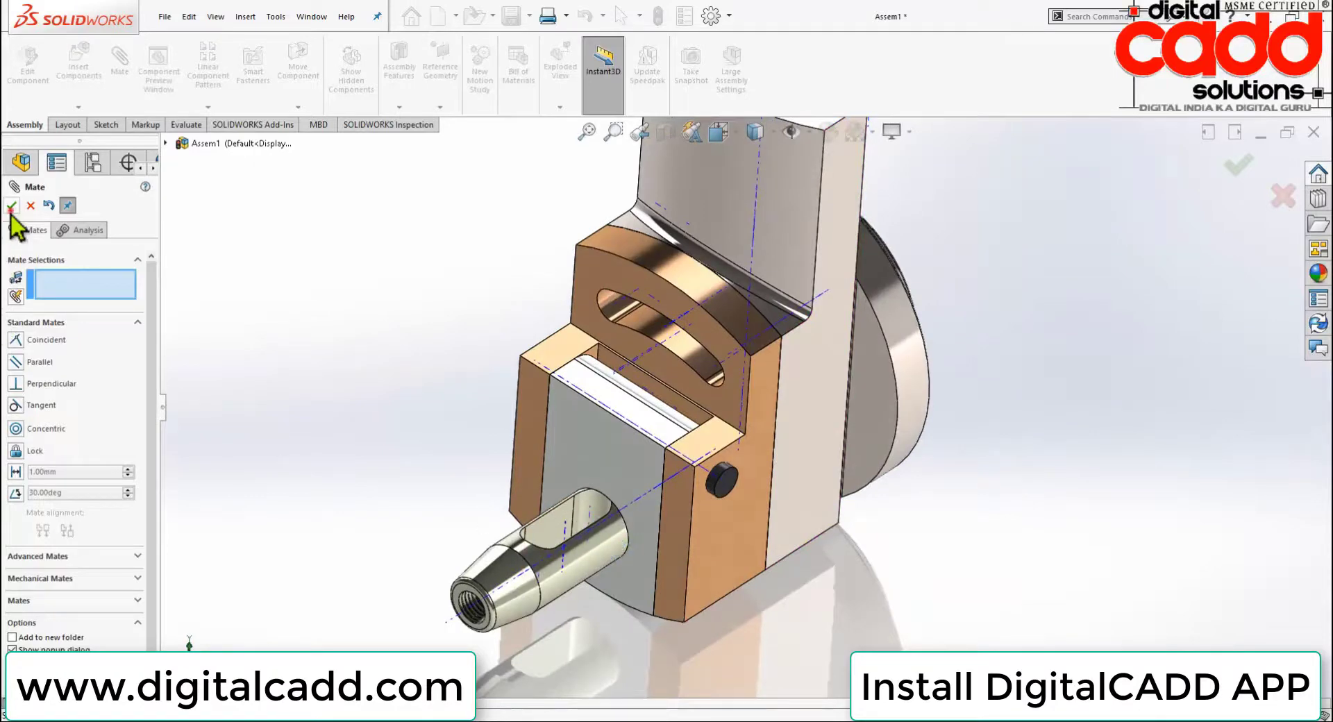
# Insert the 18 Washer part and drop it into the assembly
pyautogui.click(78, 57)
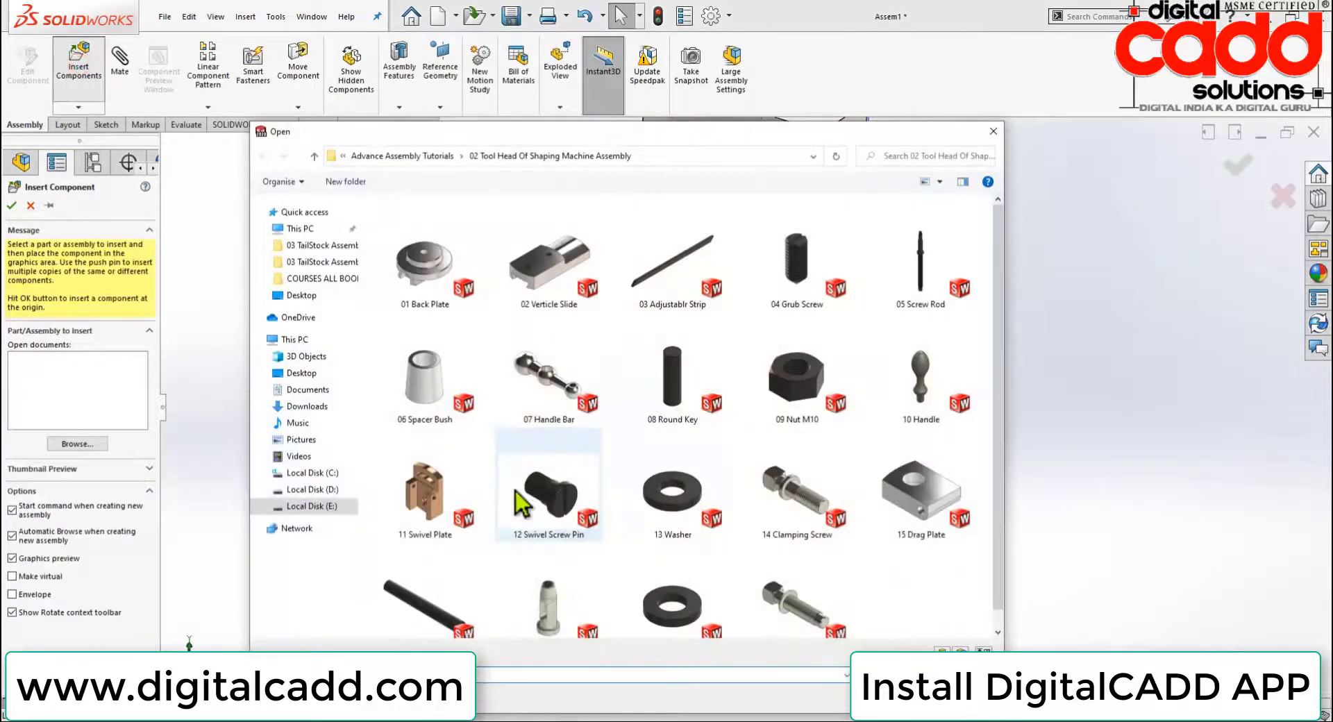
pyautogui.scroll(-1, 625, 618)
pyautogui.doubleClick(678, 601)
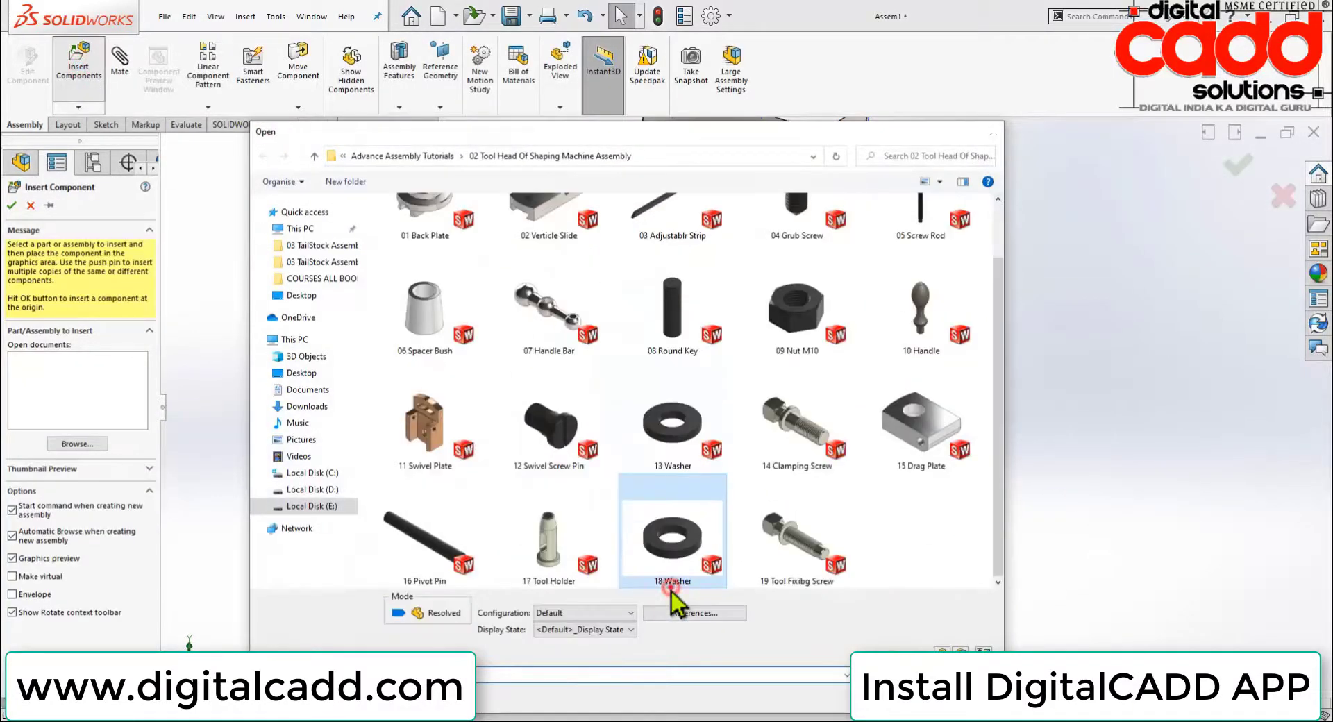
pyautogui.click(385, 498)
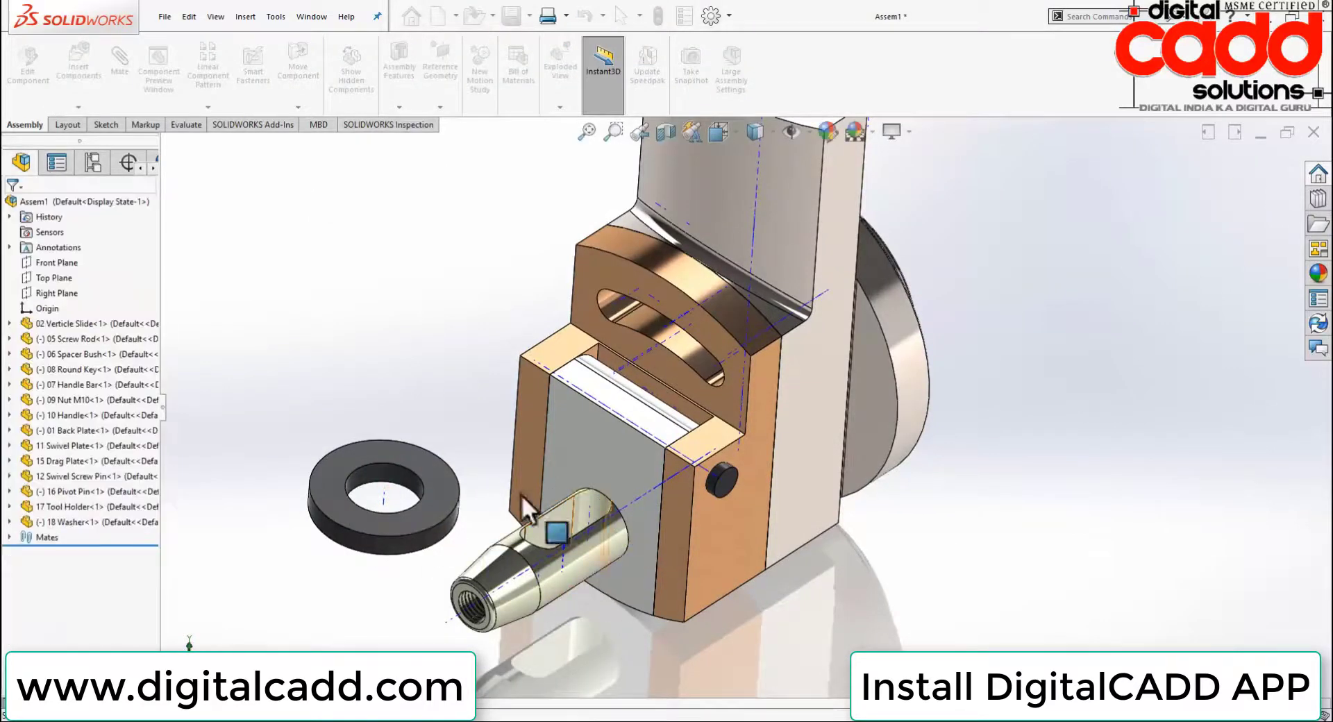
# Mate the washer's bore concentric with the tool holder shaft
pyautogui.click(411, 484)
pyautogui.click(595, 406)
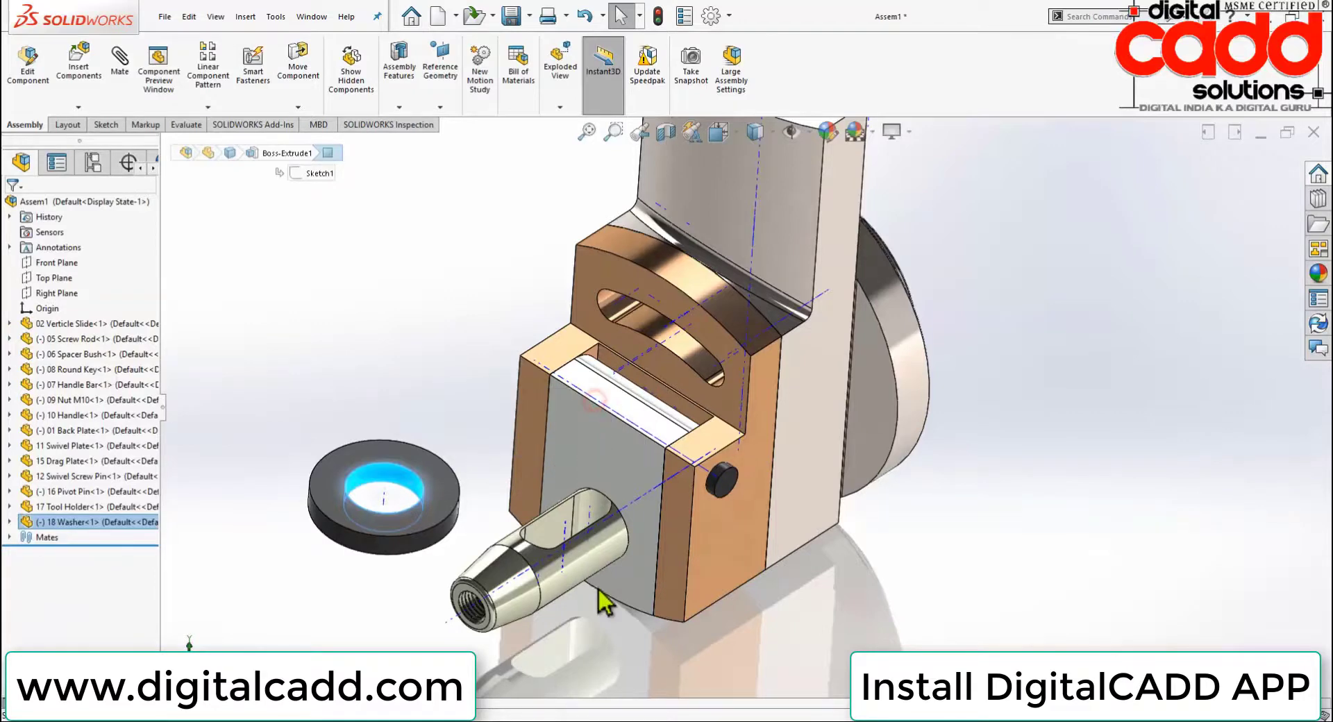
pyautogui.click(578, 578)
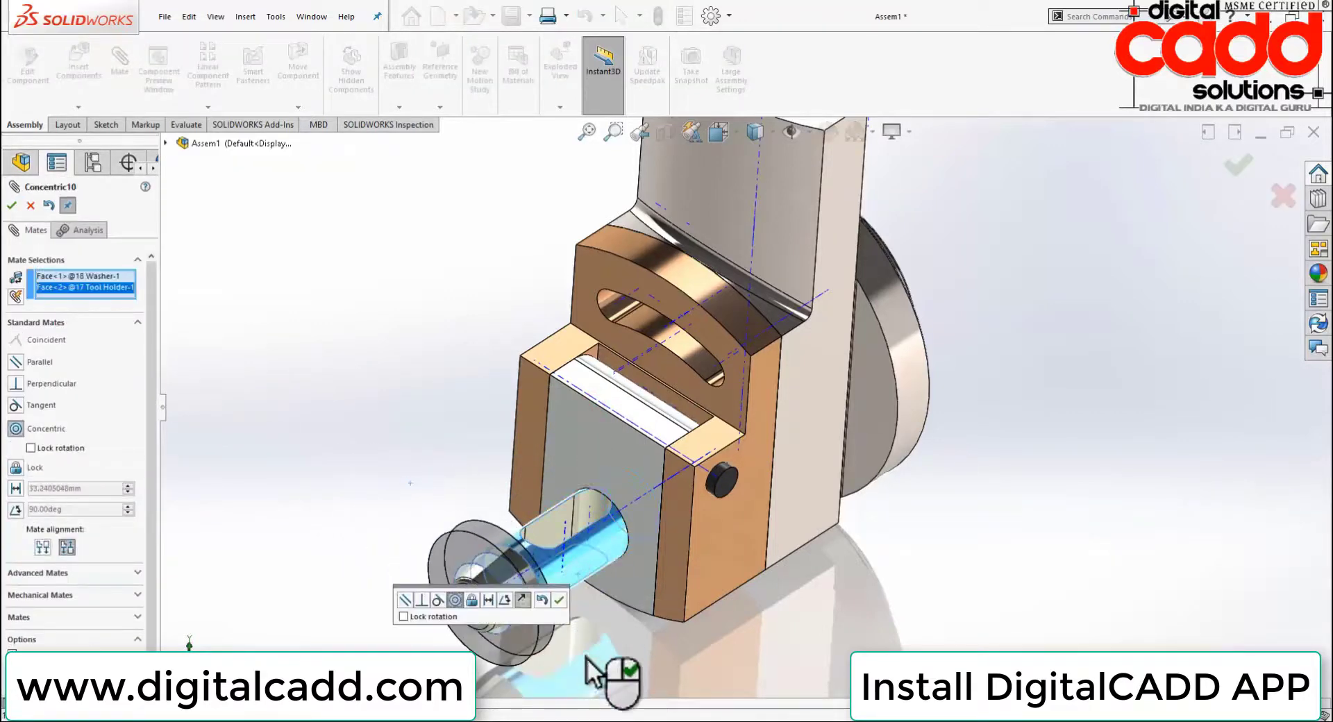
pyautogui.click(558, 602)
# Seat the washer's flat face coincident with the drag plate face
pyautogui.moveTo(595, 608)
pyautogui.mouseDown(button='middle')
pyautogui.moveTo(477, 662)
pyautogui.moveTo(488, 461)
pyautogui.mouseUp(button='middle')
pyautogui.click(478, 662)
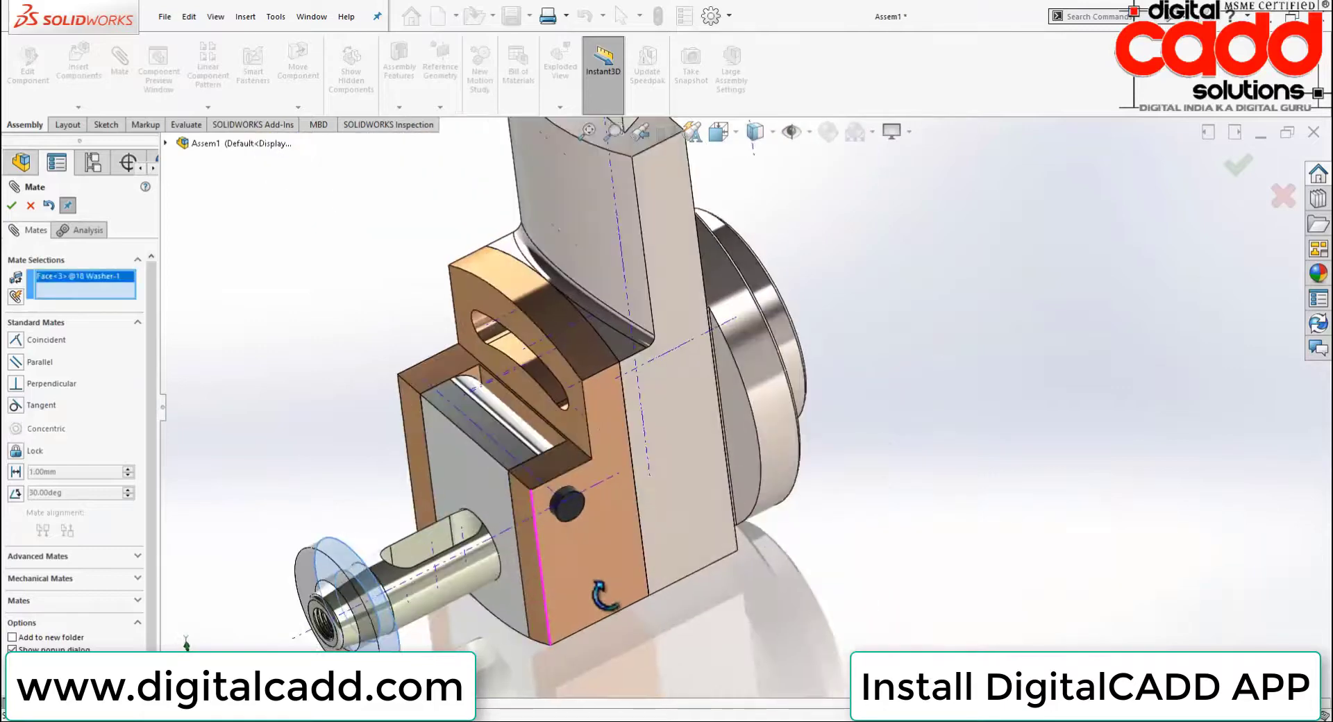
pyautogui.click(476, 455)
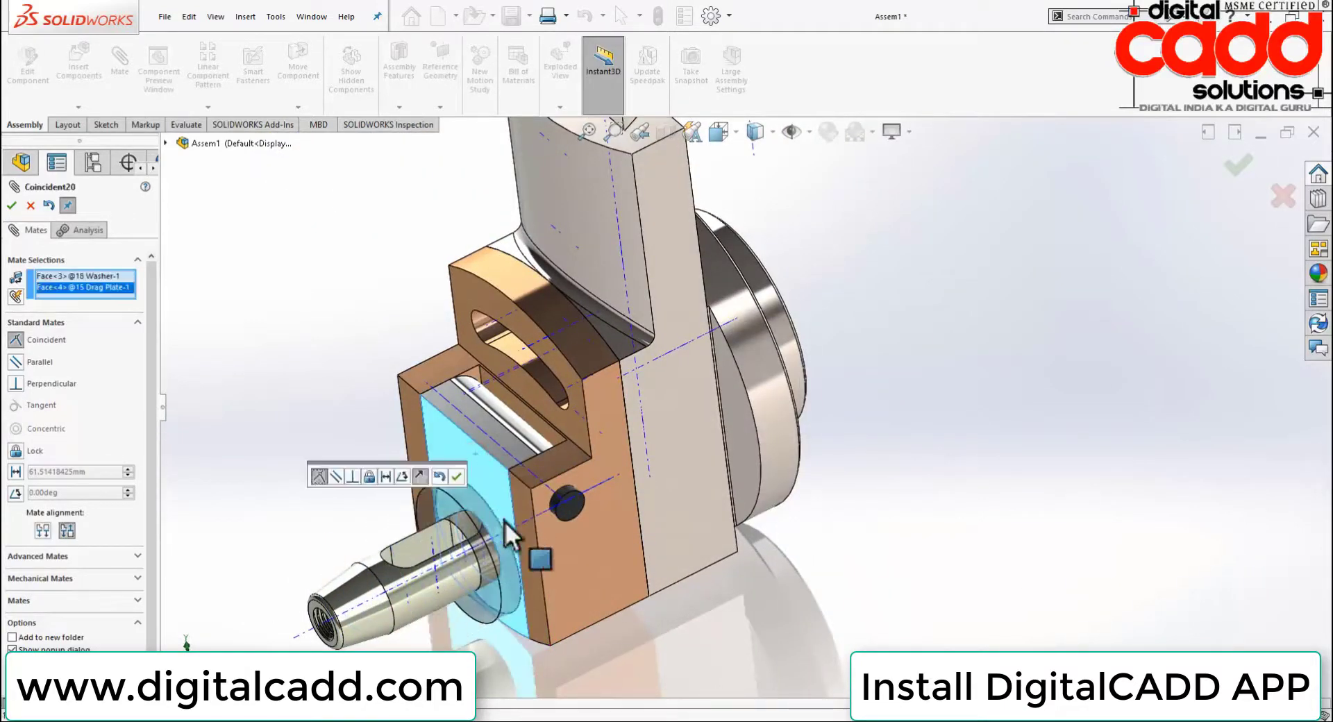
pyautogui.click(456, 477)
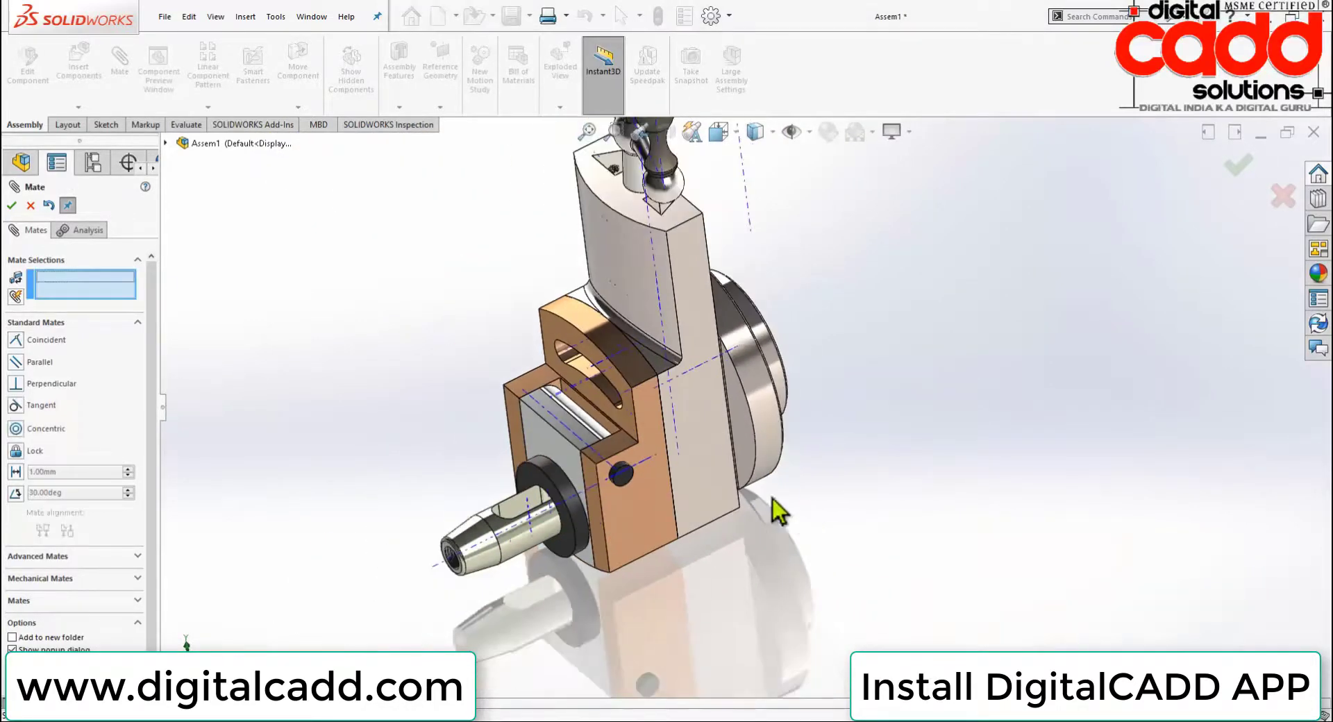
pyautogui.moveTo(572, 544); pyautogui.dragTo(736, 454, button='middle')
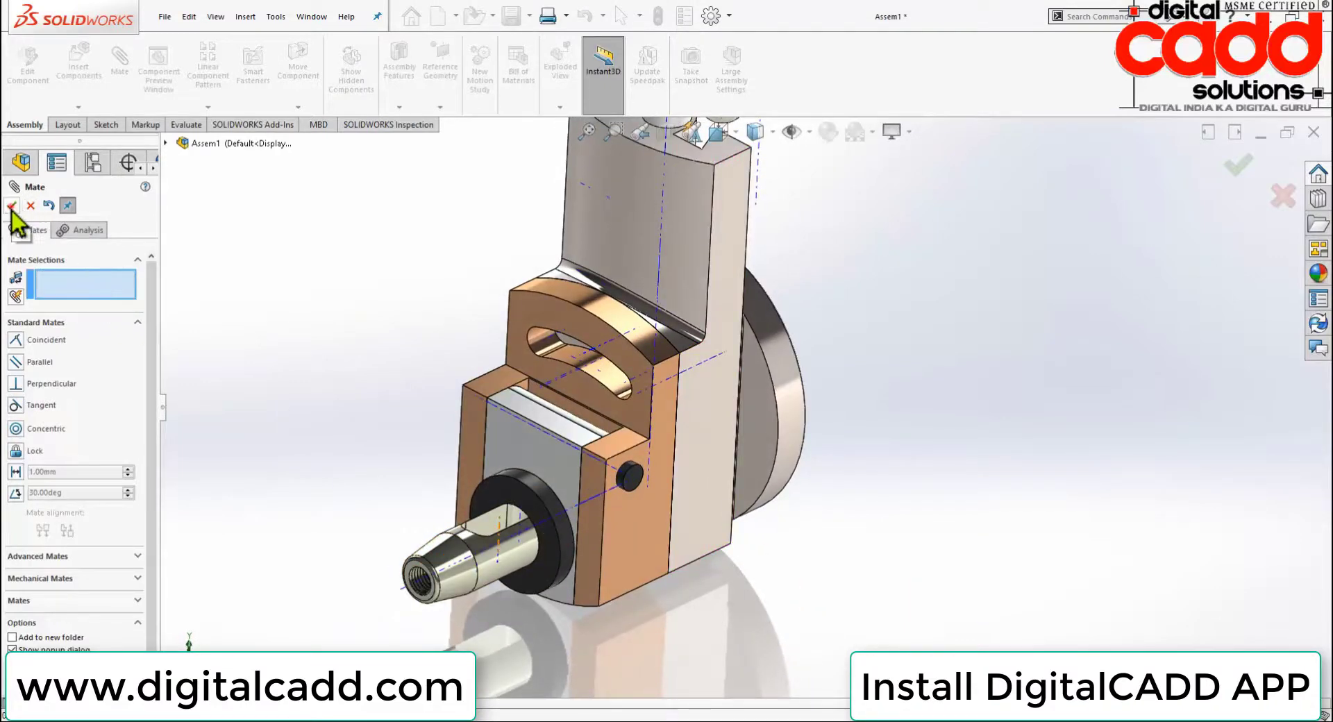
# End mating, then insert the 19 Tool Fixibg Screw in front of the tool holder's threaded tip
pyautogui.press('Escape')
pyautogui.click(78, 59)
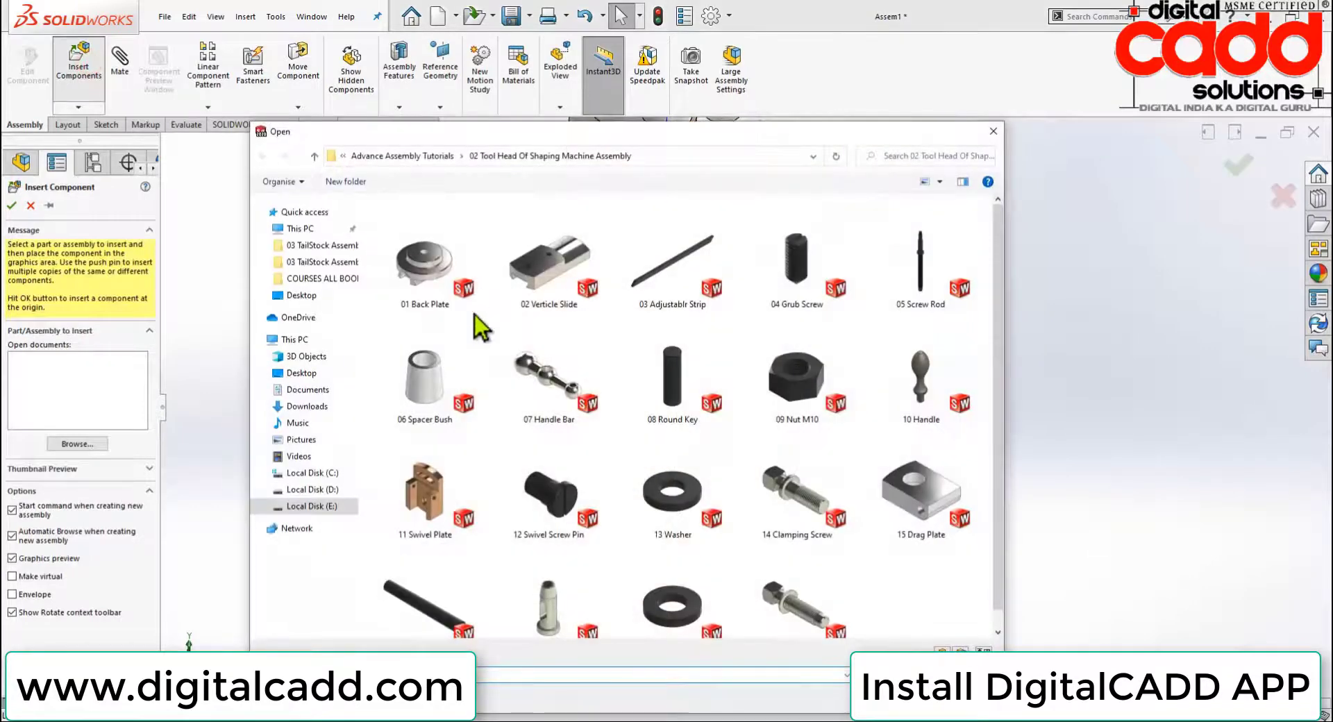
pyautogui.scroll(-1, 698, 549)
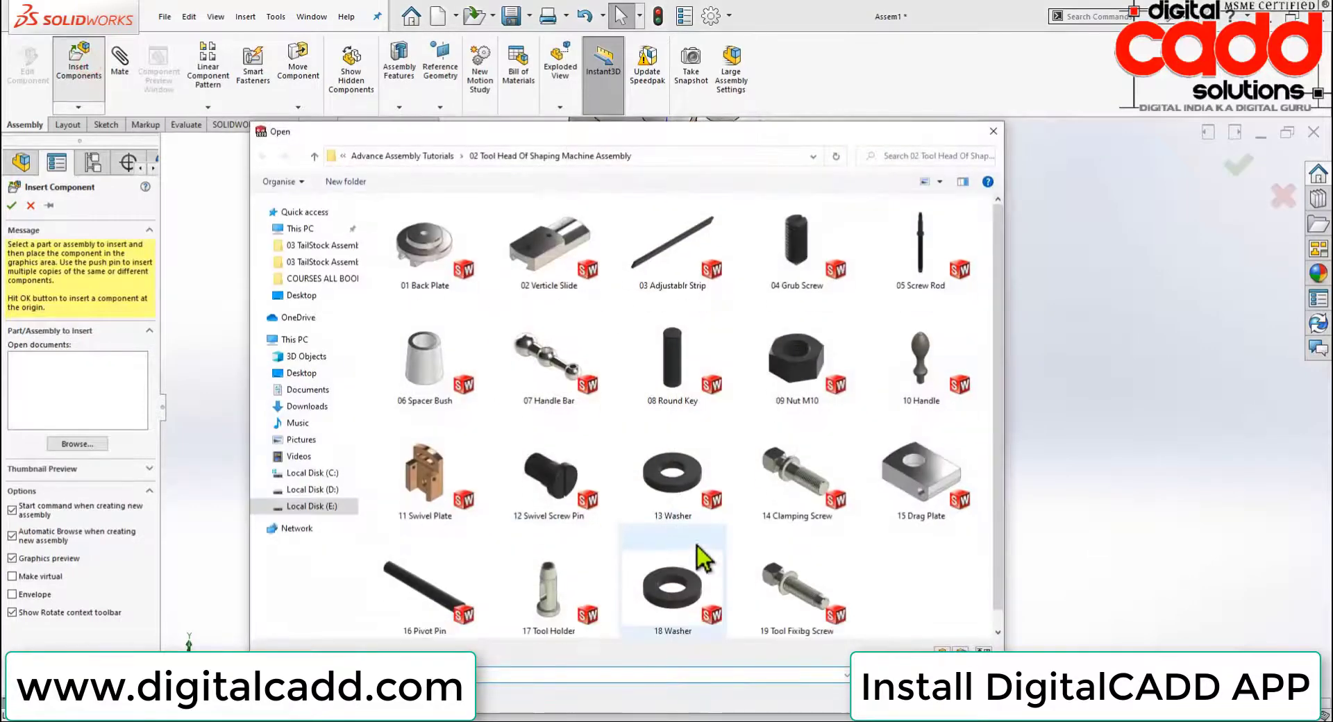
pyautogui.doubleClick(806, 580)
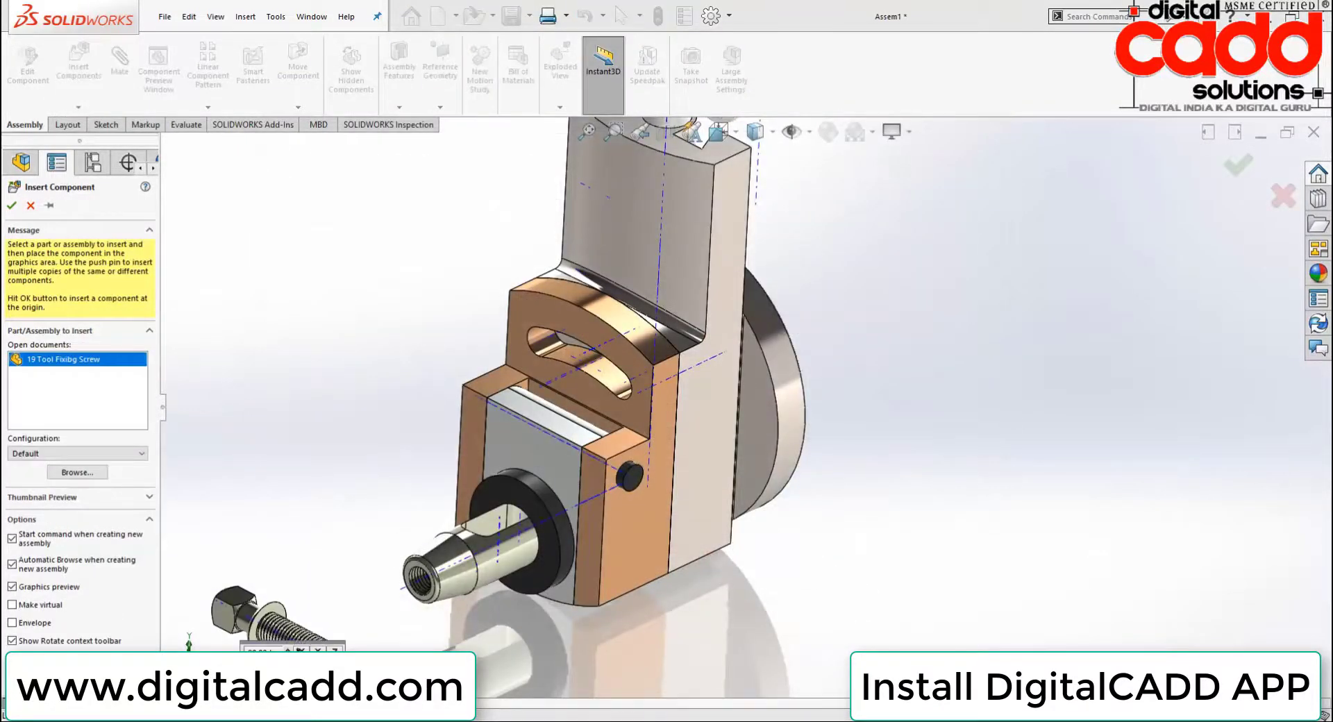
pyautogui.click(358, 624)
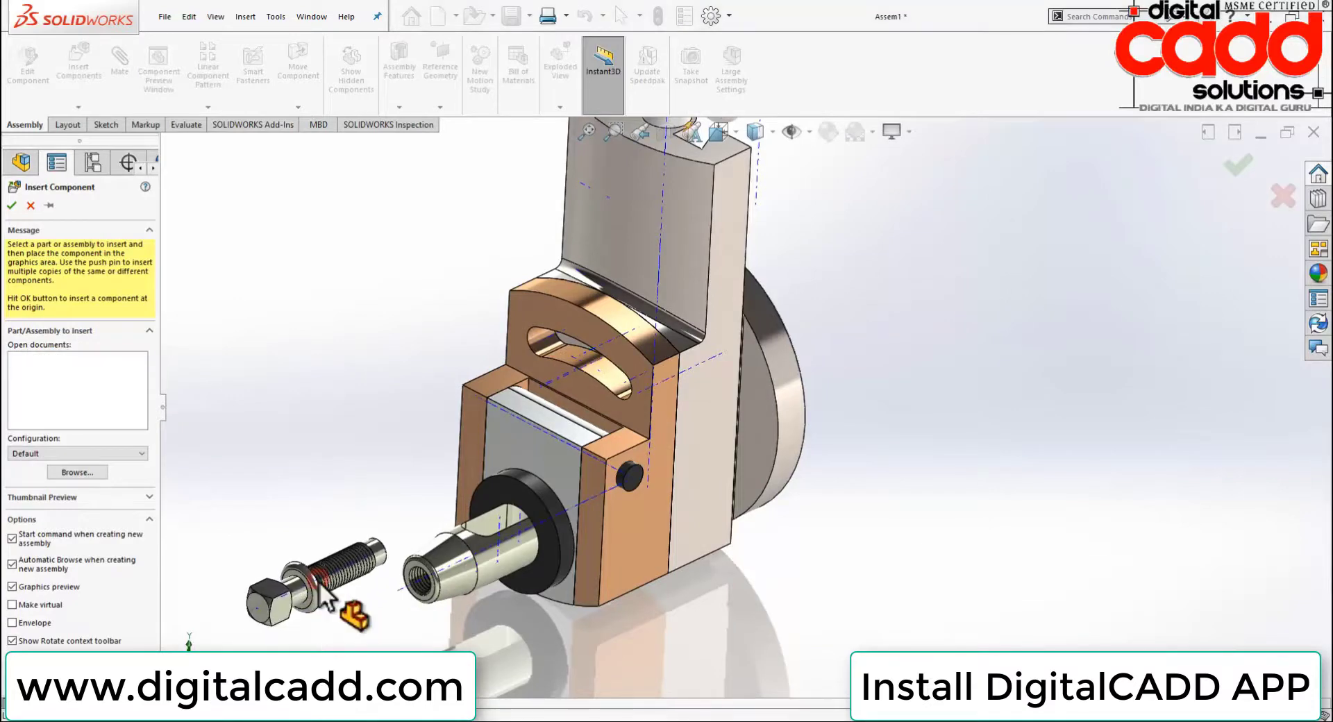
pyautogui.scroll(-2, 430, 590)
pyautogui.scroll(-2, 461, 564)
pyautogui.scroll(-2, 625, 486)
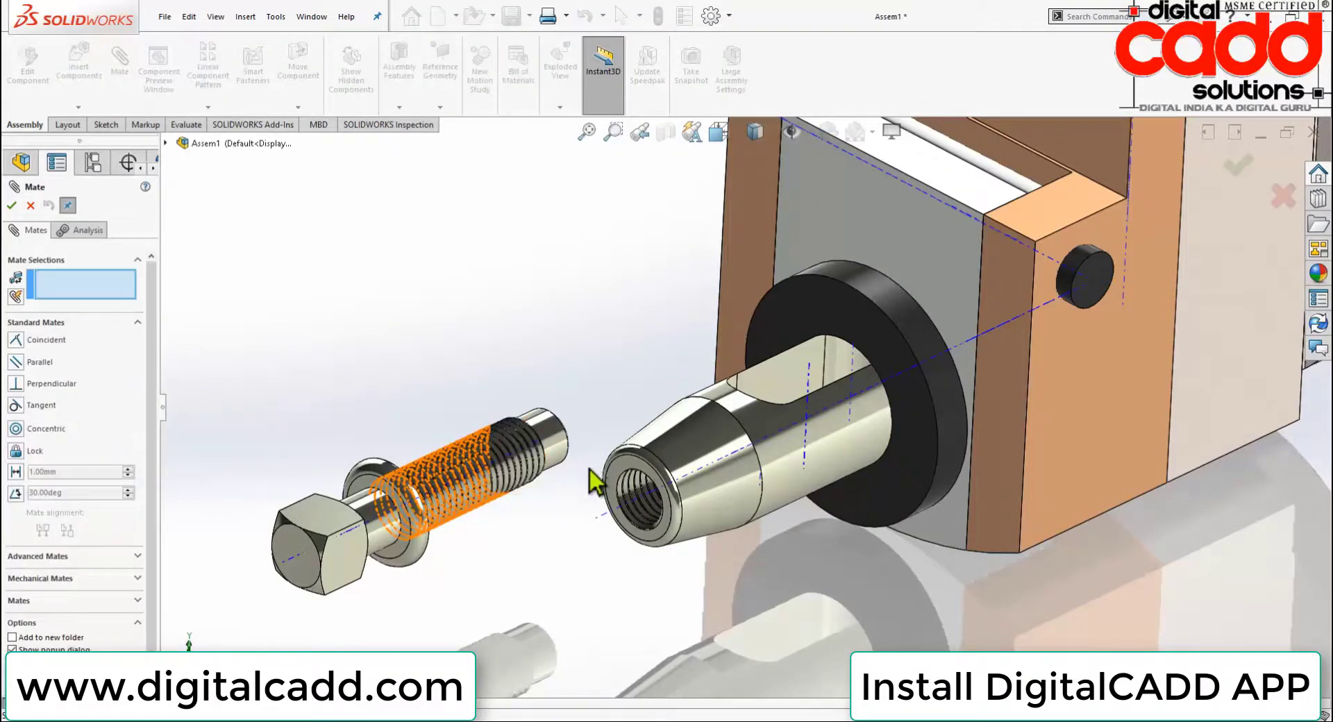
# Mate the screw shank concentric with the tool holder bore, then slide the screw toward the holder
pyautogui.scroll(-2, 589, 470)
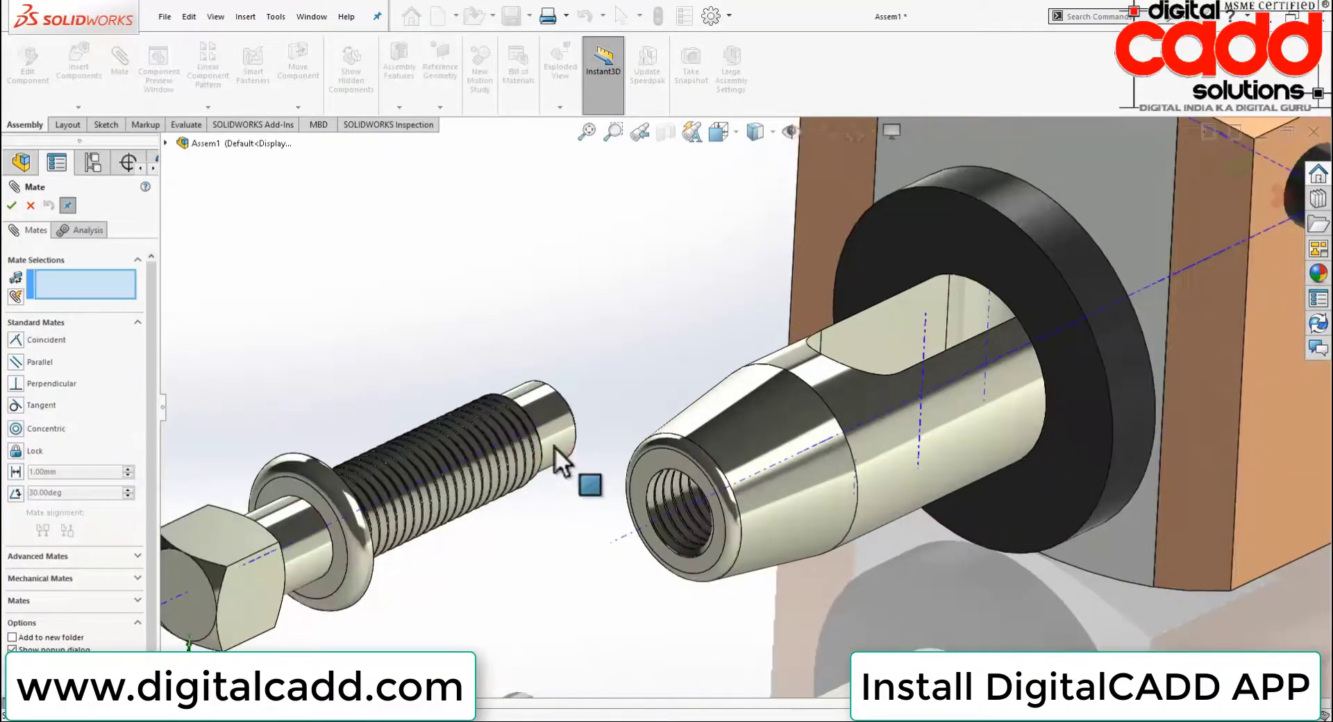
pyautogui.click(884, 509)
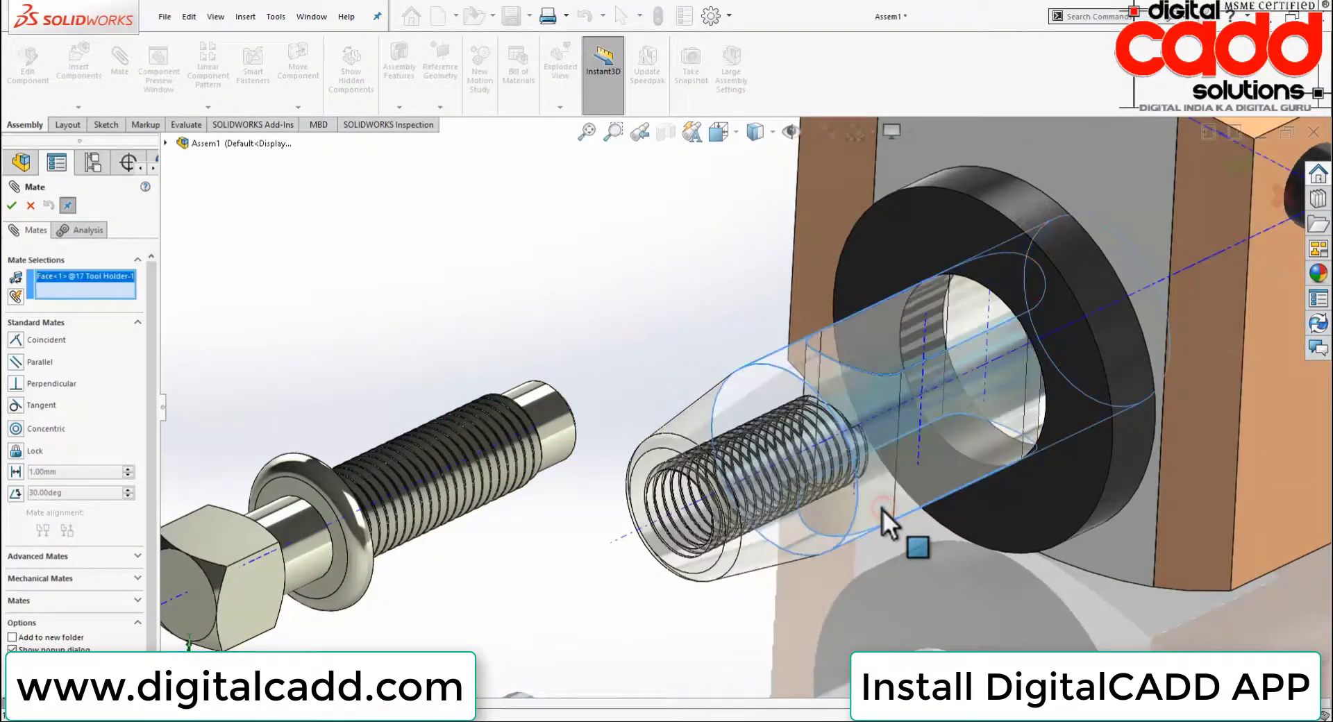
pyautogui.click(554, 444)
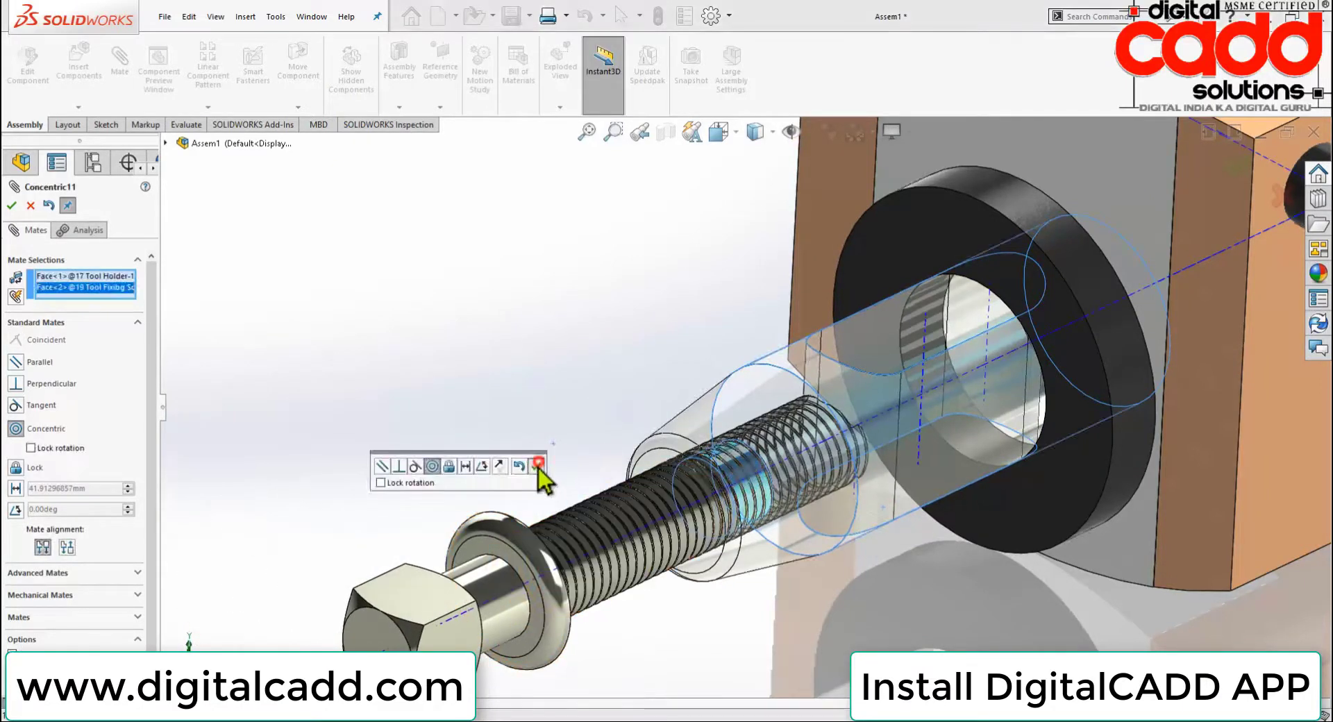
pyautogui.click(538, 465)
pyautogui.press('Escape')
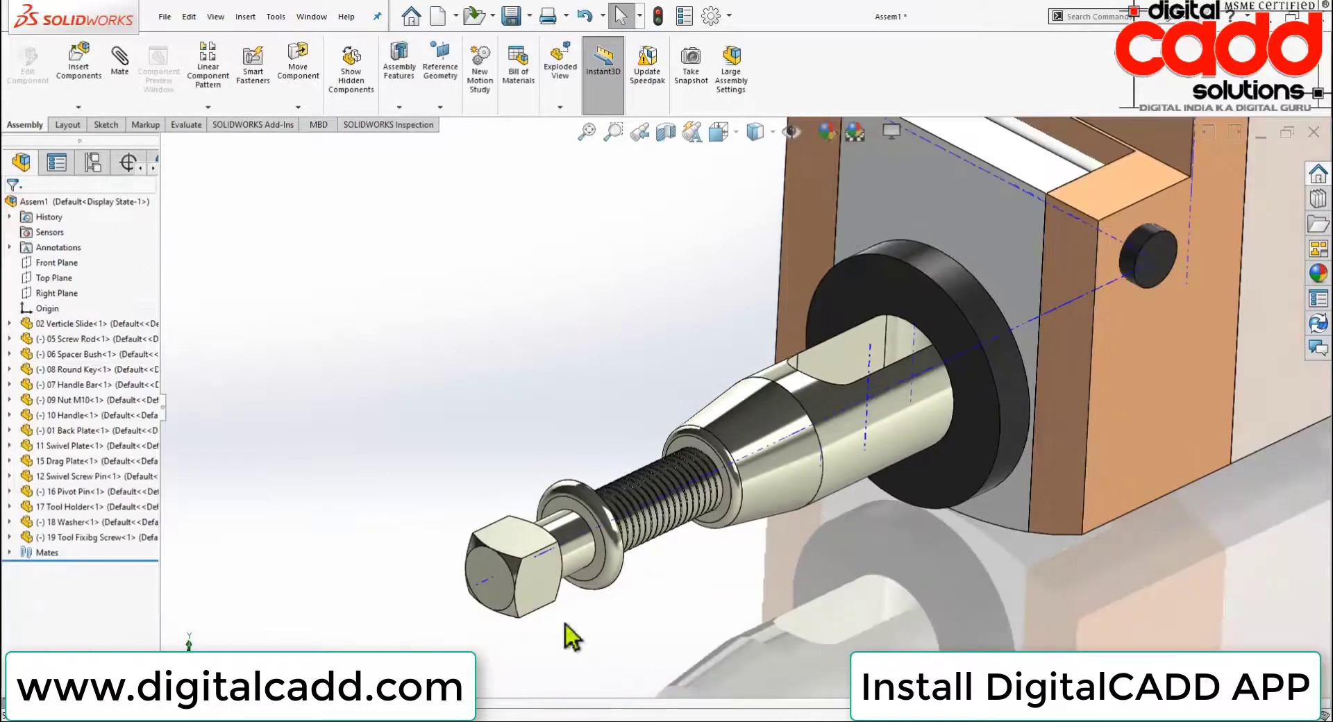
pyautogui.moveTo(534, 582)
pyautogui.mouseDown()
pyautogui.moveTo(482, 618)
pyautogui.moveTo(498, 611)
pyautogui.mouseUp()
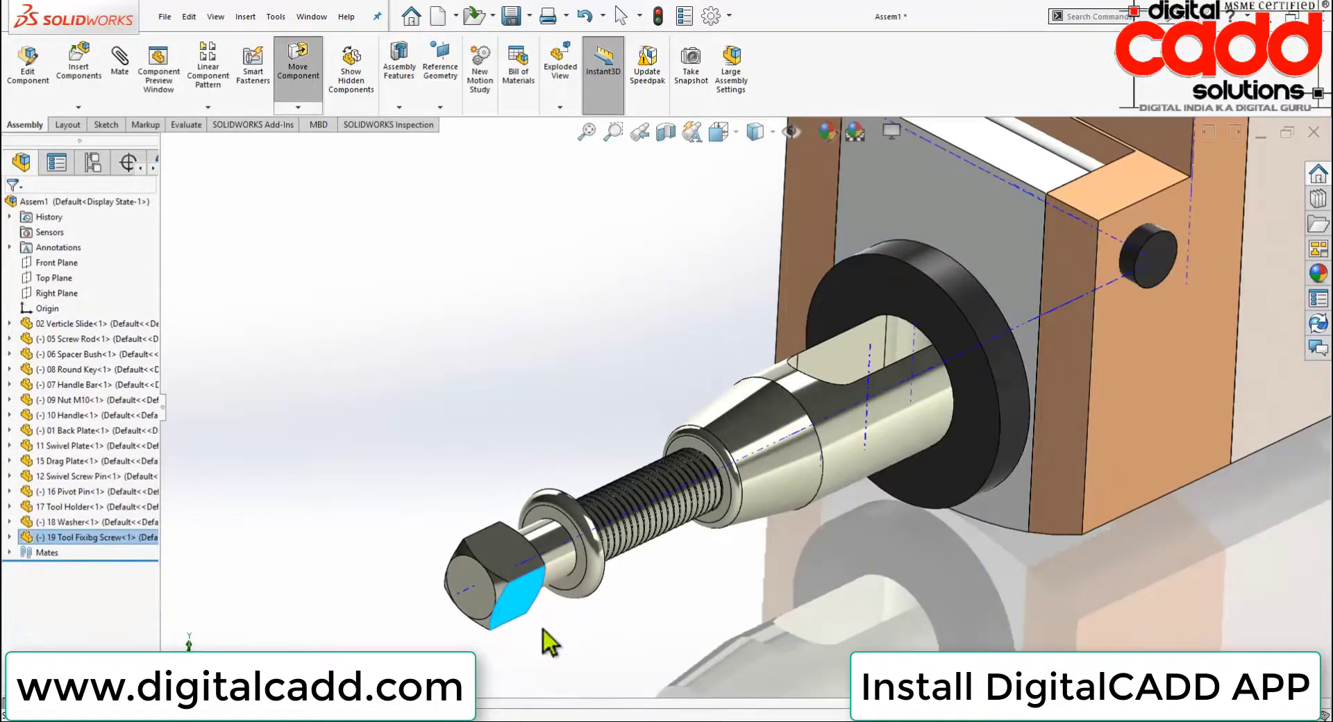
# Add a reversed Screw mechanical mate with value 2 between the fixing screw and tool holder axes
pyautogui.click(744, 625)
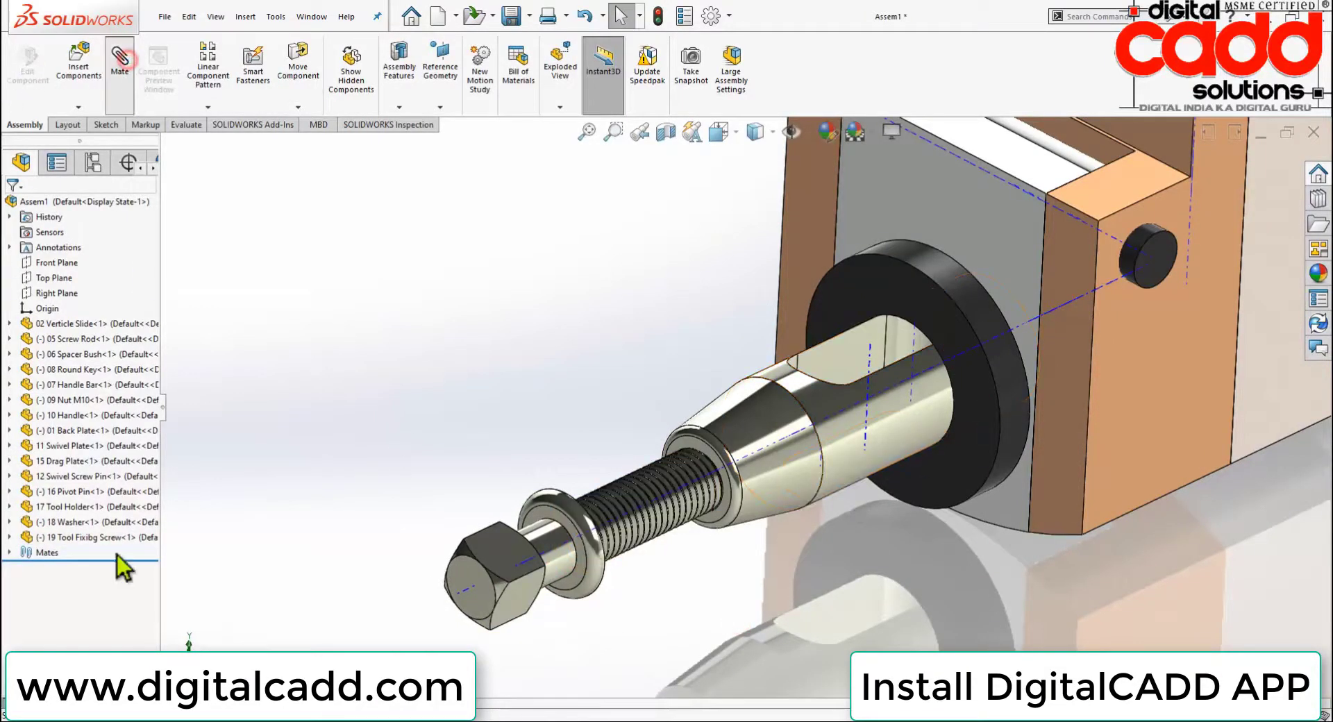
pyautogui.click(33, 580)
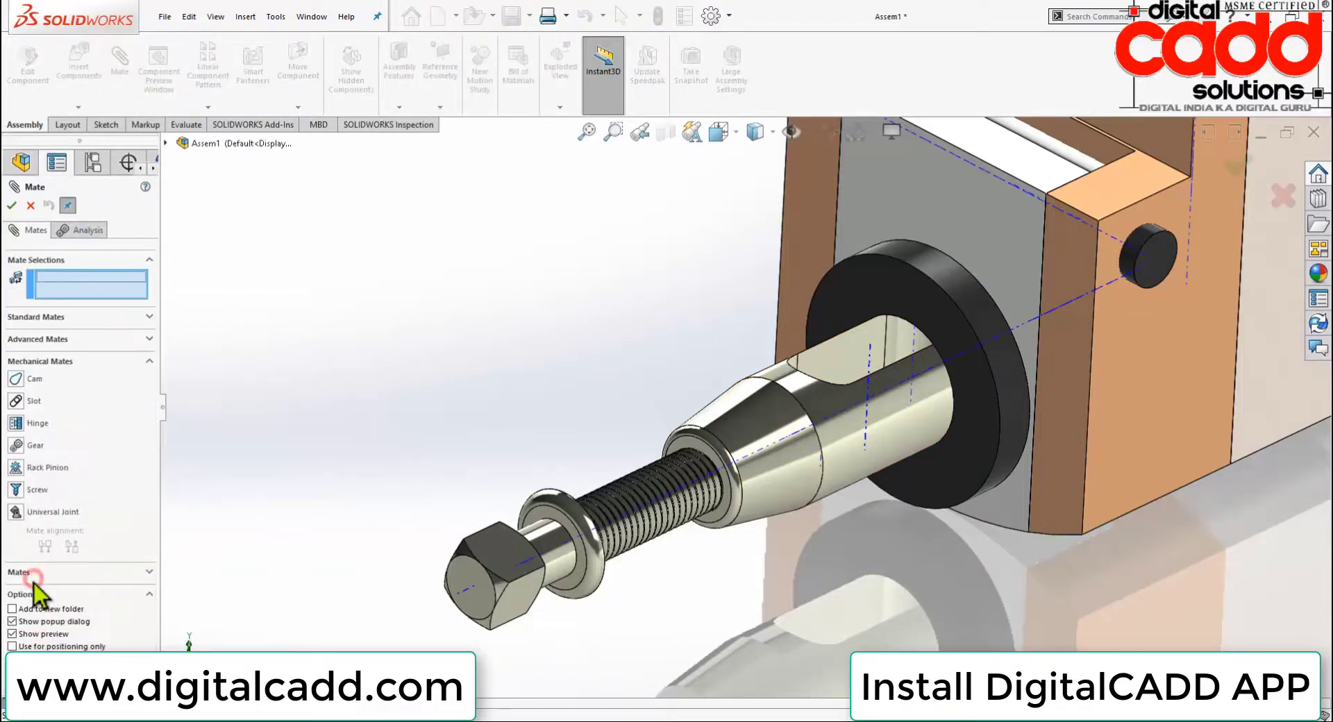
pyautogui.click(16, 489)
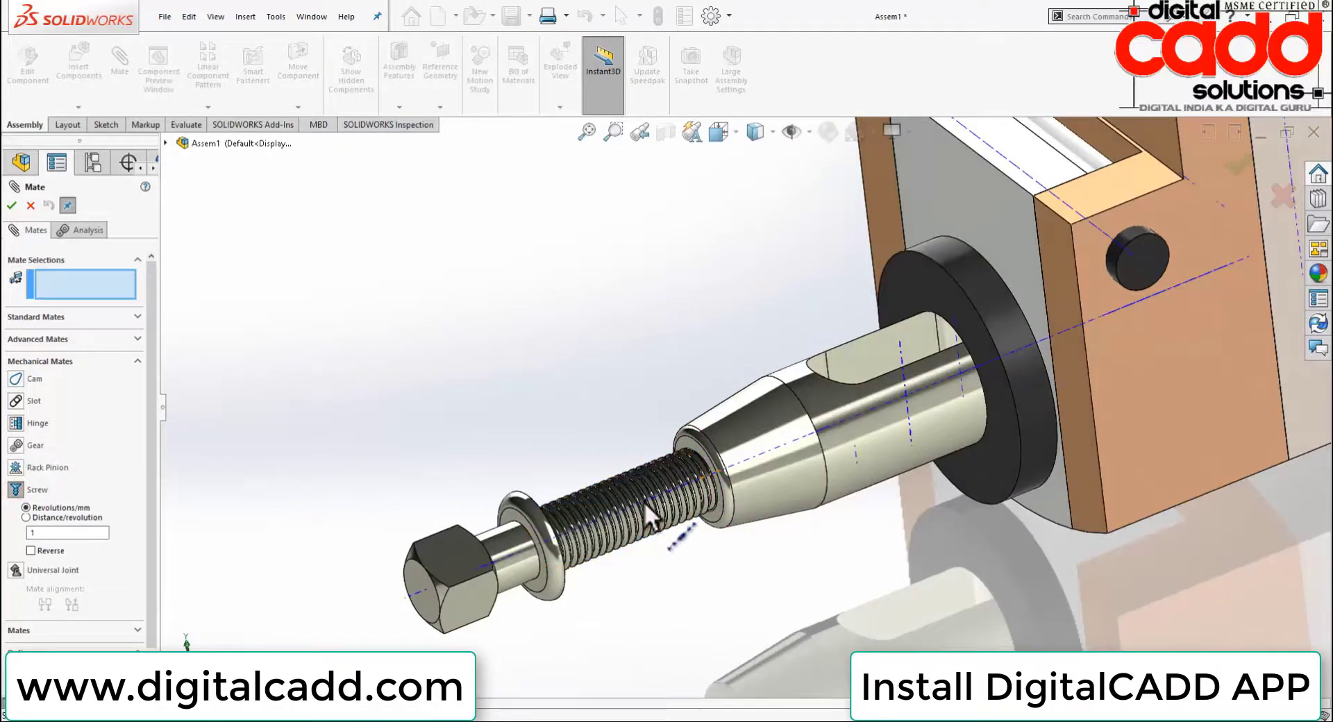
pyautogui.scroll(-3, 685, 496)
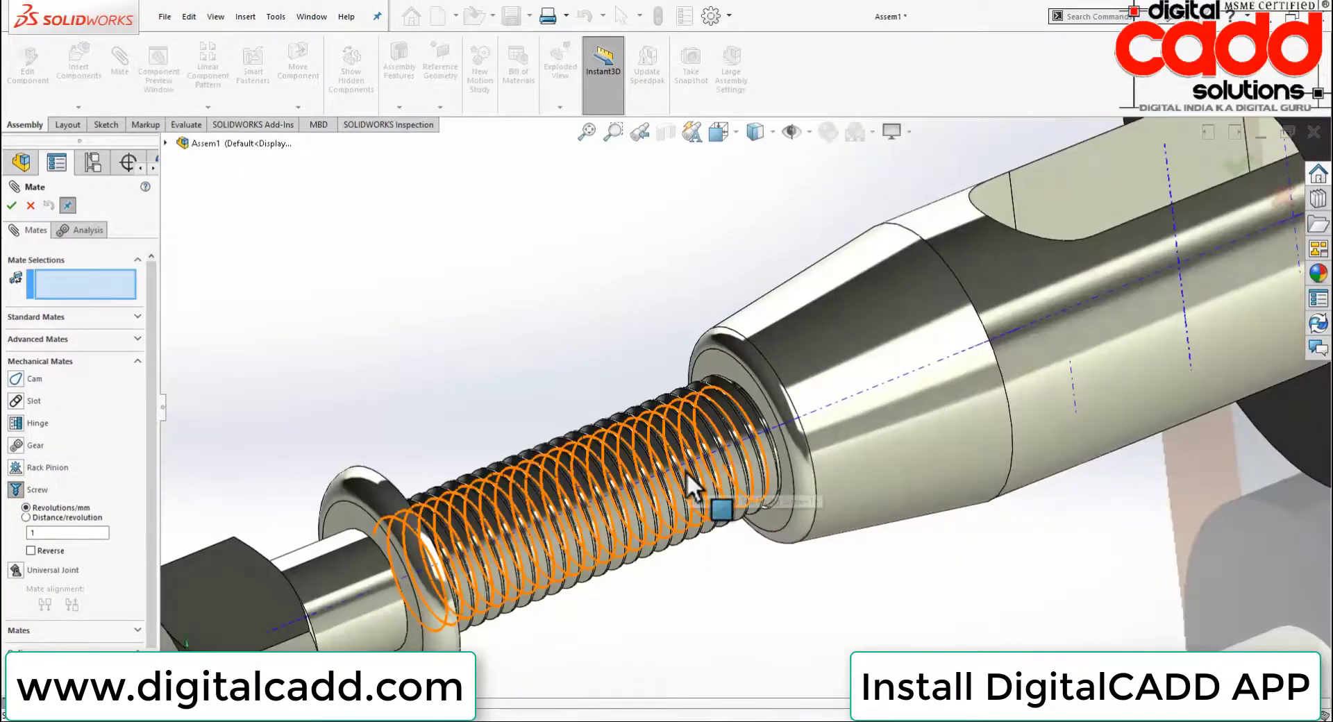
pyautogui.click(685, 482)
pyautogui.scroll(3, 680, 543)
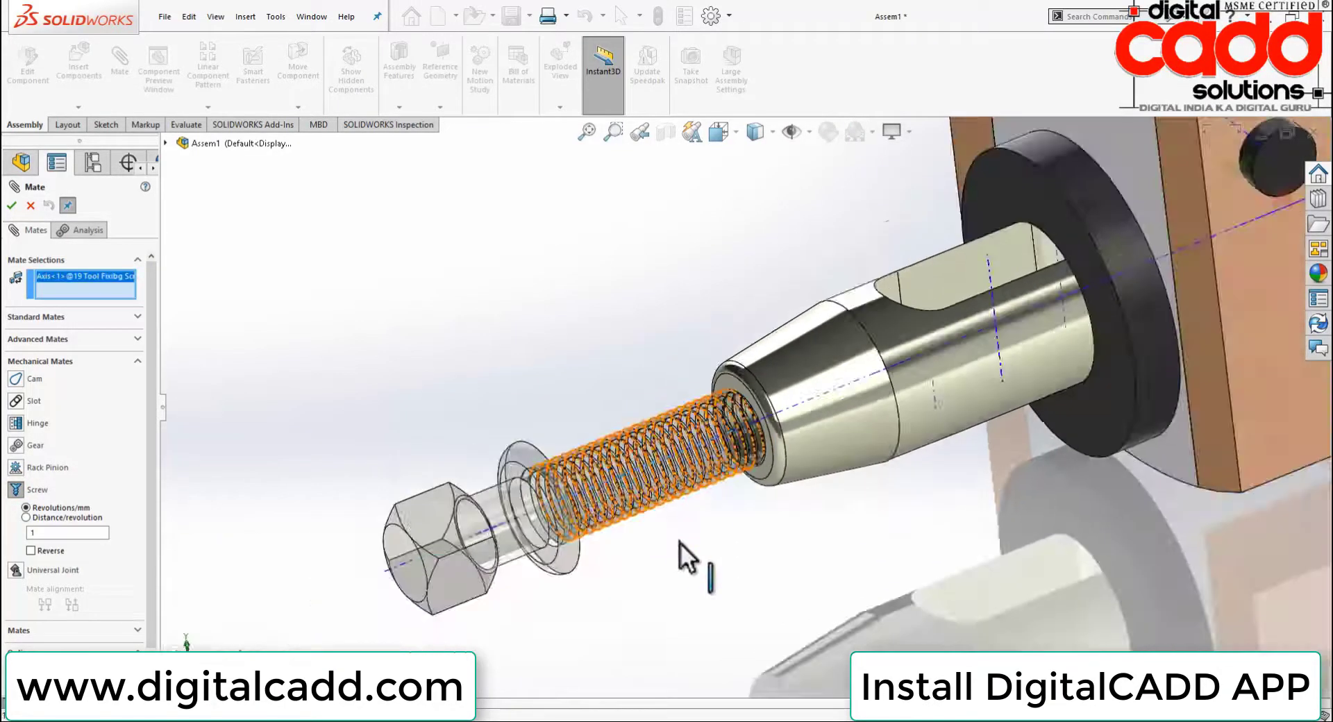
pyautogui.click(804, 402)
pyautogui.write('2')
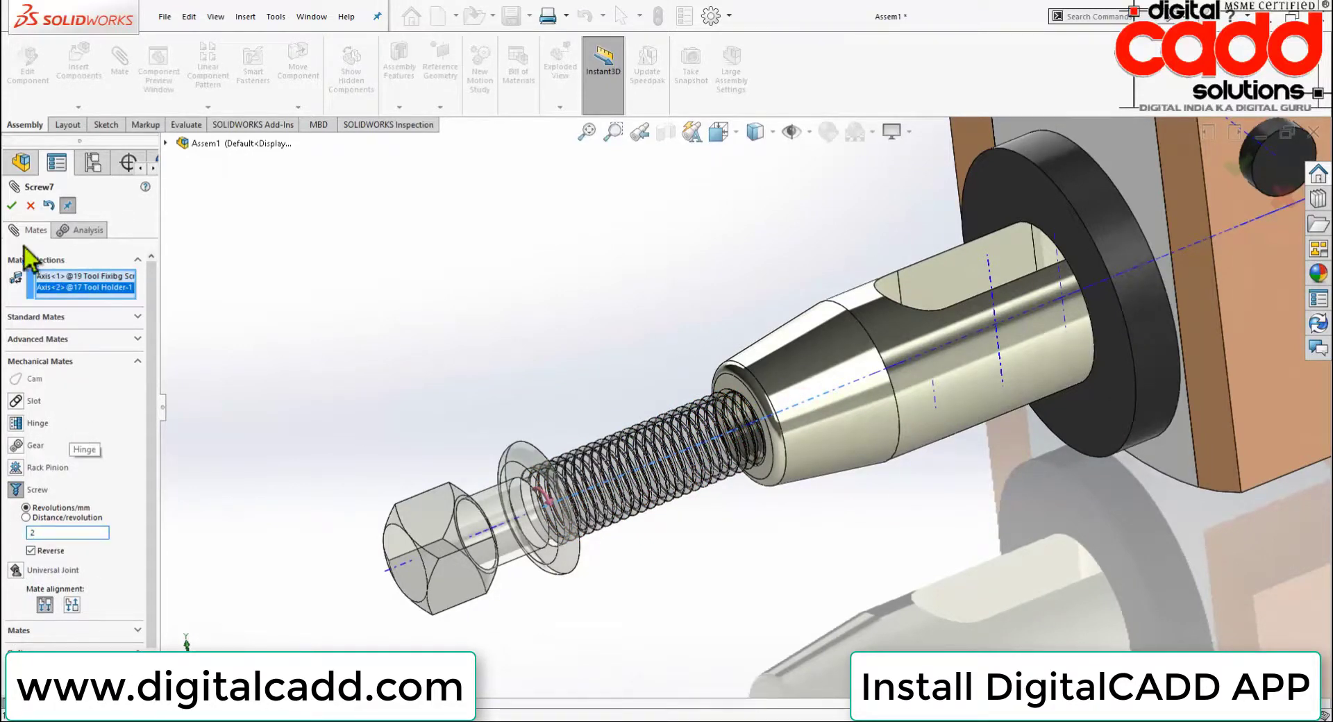
pyautogui.click(15, 206)
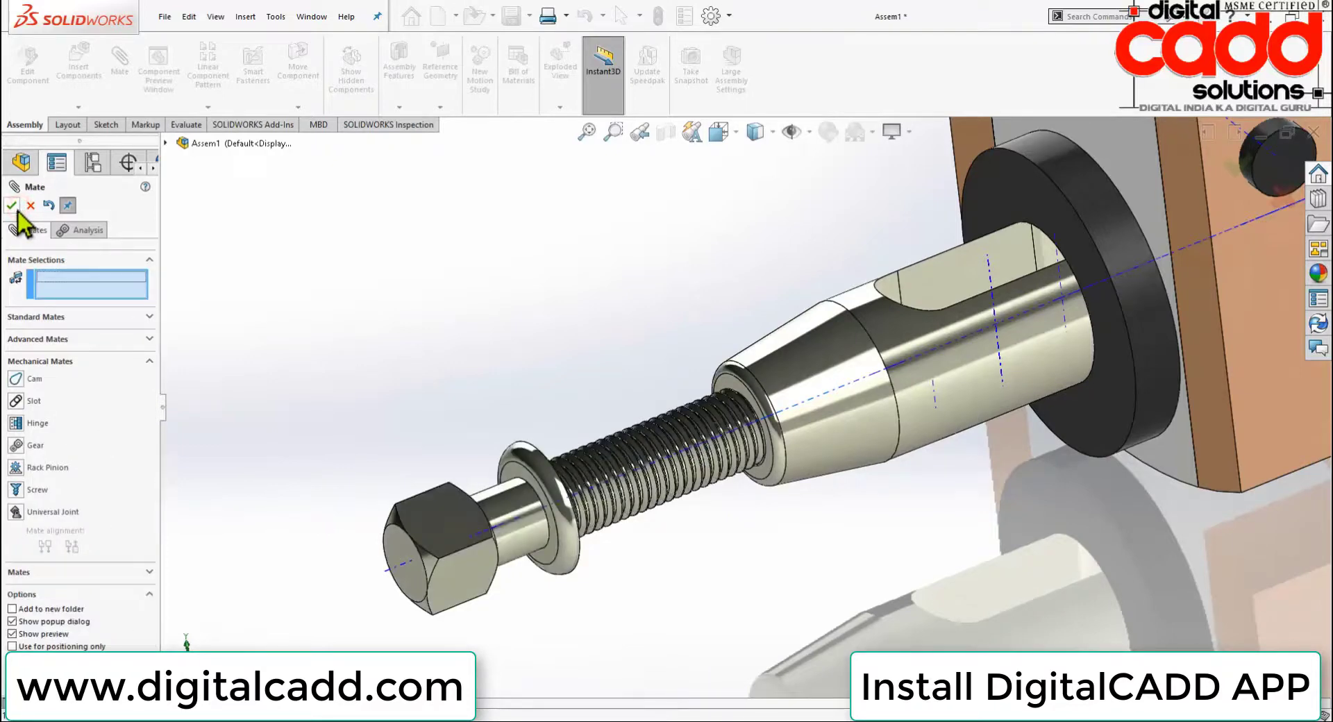
pyautogui.press('Escape')
pyautogui.moveTo(381, 410); pyautogui.dragTo(488, 632, button='middle')
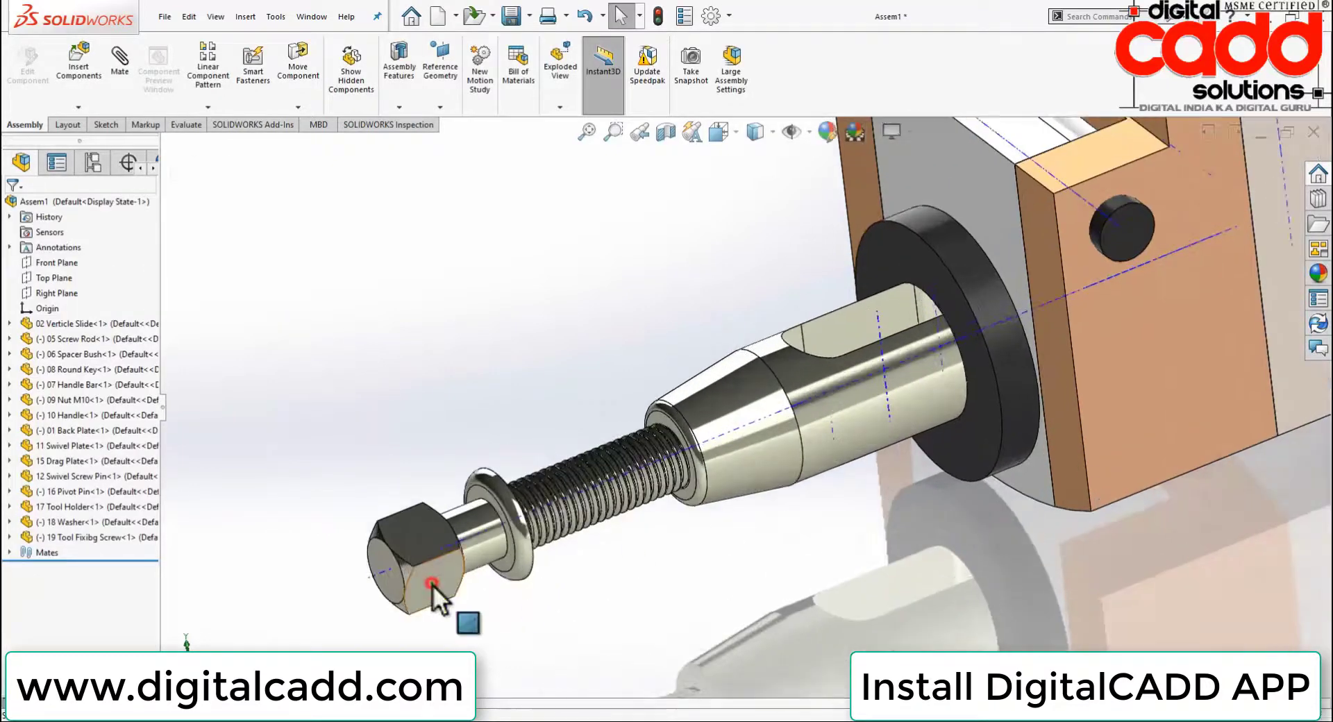
# Turn the fixing screw about its axis repeatedly, driving it deeper into the tool holder
pyautogui.moveTo(432, 584)
pyautogui.mouseDown()
pyautogui.moveTo(343, 502)
pyautogui.moveTo(512, 585)
pyautogui.moveTo(415, 351)
pyautogui.moveTo(413, 610)
pyautogui.moveTo(292, 350)
pyautogui.moveTo(484, 625)
pyautogui.moveTo(301, 450)
pyautogui.moveTo(327, 544)
pyautogui.moveTo(506, 460)
pyautogui.moveTo(271, 539)
pyautogui.moveTo(440, 632)
pyautogui.moveTo(447, 452)
pyautogui.moveTo(319, 476)
pyautogui.moveTo(387, 614)
pyautogui.moveTo(497, 523)
pyautogui.moveTo(326, 507)
pyautogui.moveTo(485, 642)
pyautogui.moveTo(389, 425)
pyautogui.moveTo(274, 583)
pyautogui.moveTo(762, 495)
pyautogui.mouseUp()
pyautogui.press('Escape')
pyautogui.moveTo(761, 495)
pyautogui.mouseDown(button='middle')
pyautogui.moveTo(815, 625)
pyautogui.moveTo(611, 677)
pyautogui.mouseUp(button='middle')
pyautogui.moveTo(424, 580)
pyautogui.mouseDown()
pyautogui.moveTo(435, 597)
pyautogui.moveTo(410, 635)
pyautogui.mouseUp()
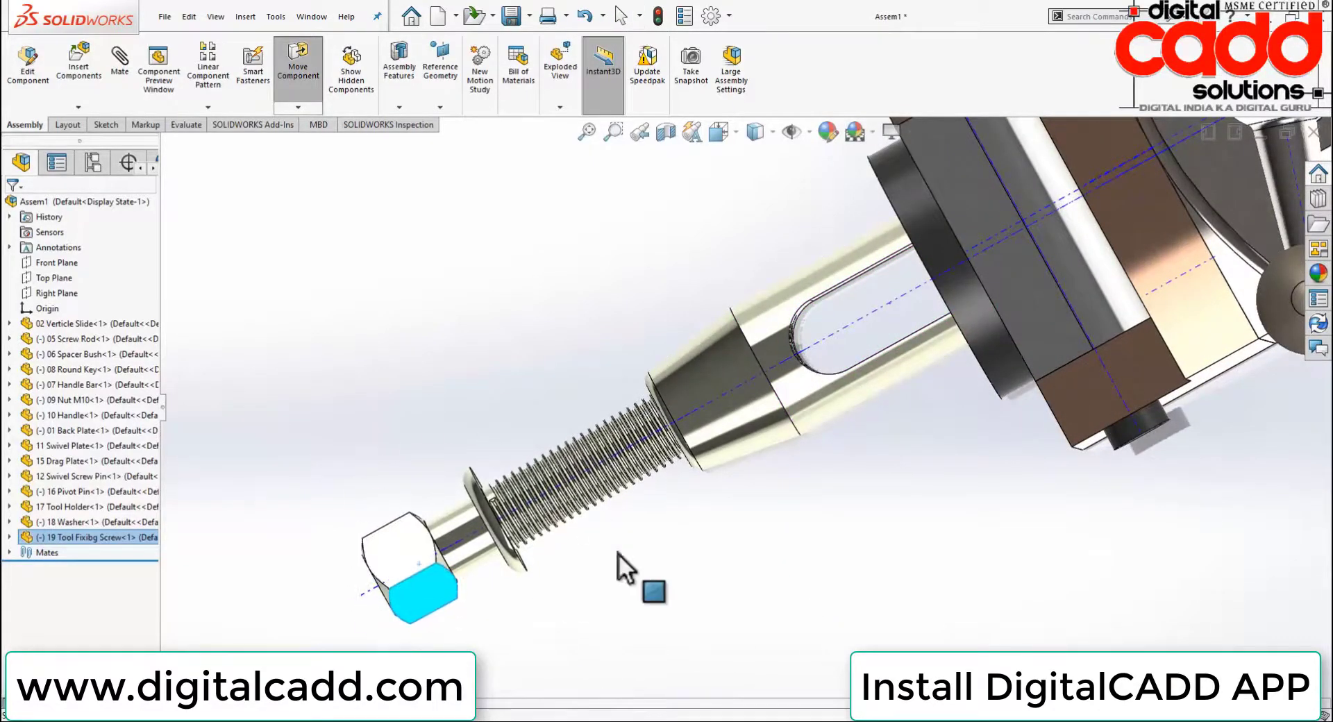
pyautogui.press('Escape')
pyautogui.moveTo(960, 472); pyautogui.dragTo(1020, 312, button='middle')
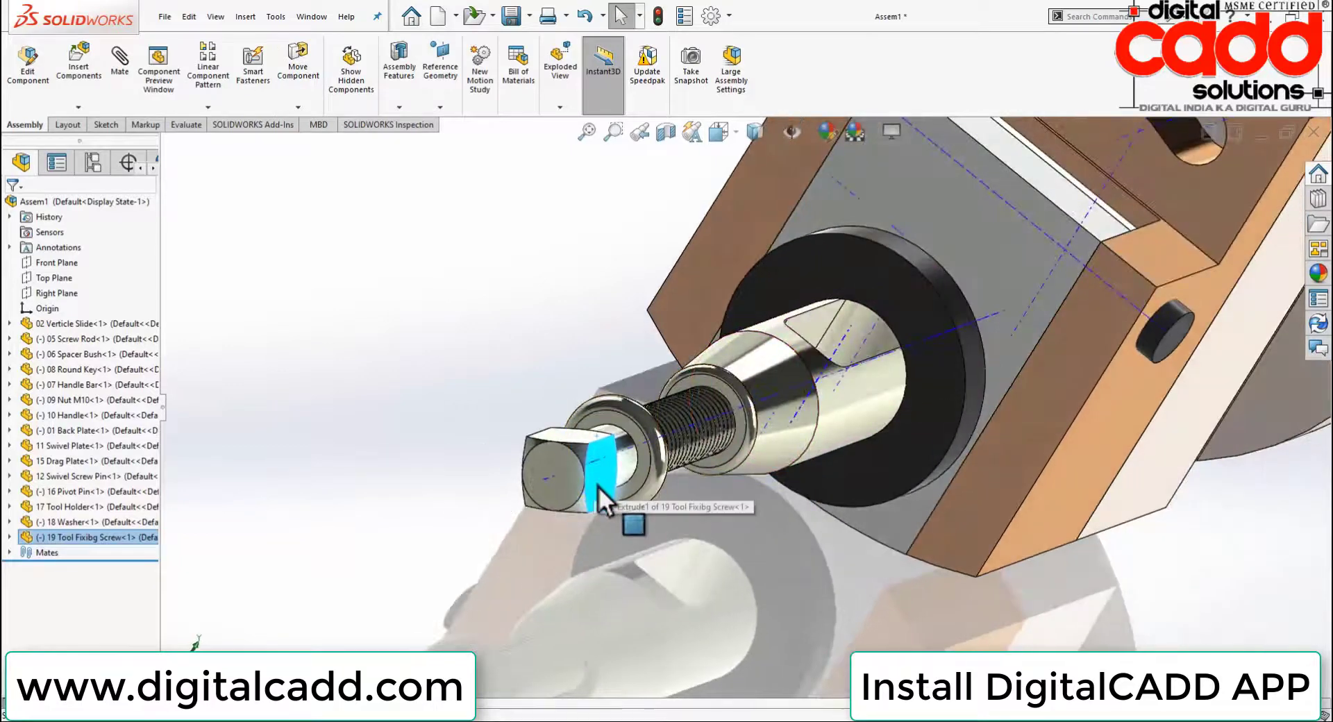
pyautogui.moveTo(598, 486)
pyautogui.mouseDown()
pyautogui.moveTo(526, 538)
pyautogui.moveTo(633, 589)
pyautogui.moveTo(706, 524)
pyautogui.moveTo(660, 373)
pyautogui.moveTo(684, 381)
pyautogui.moveTo(672, 644)
pyautogui.moveTo(692, 558)
pyautogui.moveTo(635, 382)
pyautogui.moveTo(505, 403)
pyautogui.moveTo(556, 633)
pyautogui.moveTo(715, 468)
pyautogui.moveTo(622, 412)
pyautogui.moveTo(510, 415)
pyautogui.moveTo(440, 479)
pyautogui.moveTo(503, 604)
pyautogui.moveTo(558, 628)
pyautogui.moveTo(698, 561)
pyautogui.moveTo(725, 445)
pyautogui.moveTo(651, 386)
pyautogui.moveTo(680, 424)
pyautogui.moveTo(639, 328)
pyautogui.moveTo(843, 443)
pyautogui.moveTo(569, 568)
pyautogui.moveTo(560, 623)
pyautogui.moveTo(375, 513)
pyautogui.moveTo(639, 386)
pyautogui.moveTo(969, 385)
pyautogui.mouseUp()
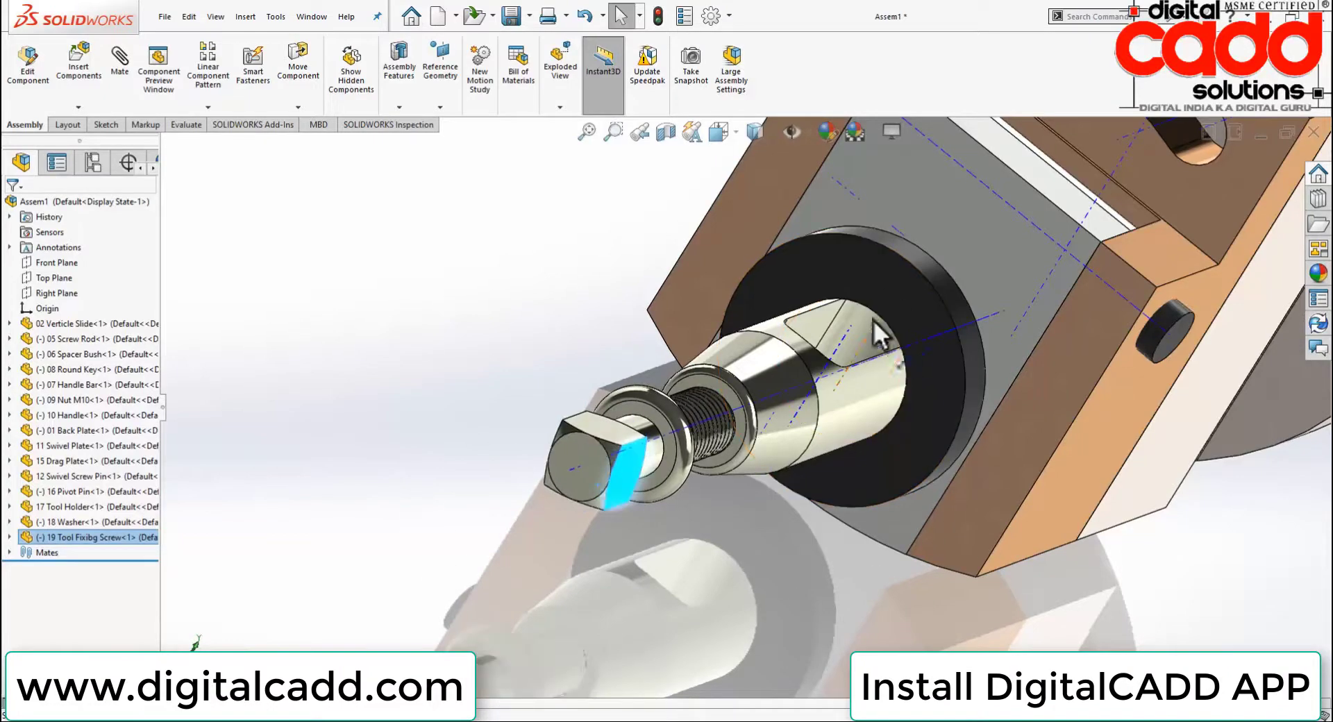
pyautogui.moveTo(874, 319)
pyautogui.mouseDown(button='middle')
pyautogui.moveTo(773, 372)
pyautogui.moveTo(768, 520)
pyautogui.moveTo(797, 414)
pyautogui.mouseUp(button='middle')
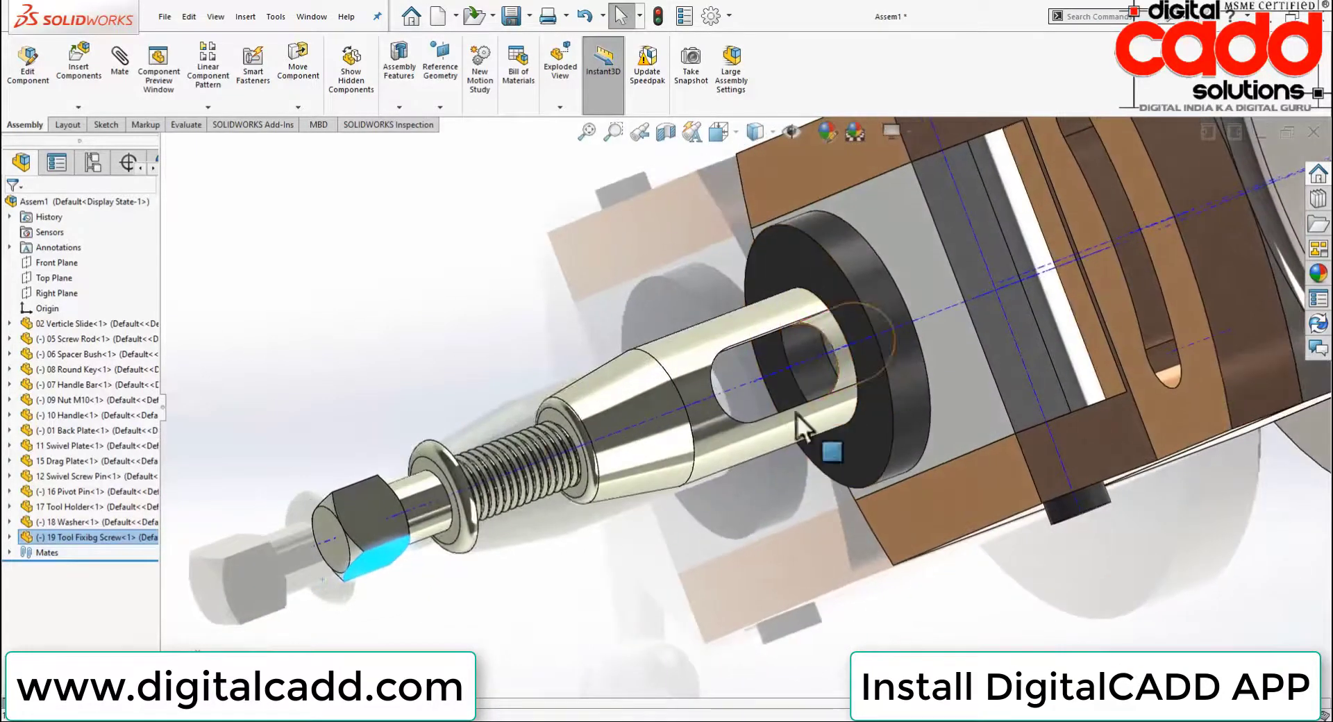
pyautogui.moveTo(746, 478)
pyautogui.mouseDown(button='middle')
pyautogui.moveTo(708, 585)
pyautogui.moveTo(517, 441)
pyautogui.mouseUp(button='middle')
pyautogui.scroll(-2, 705, 608)
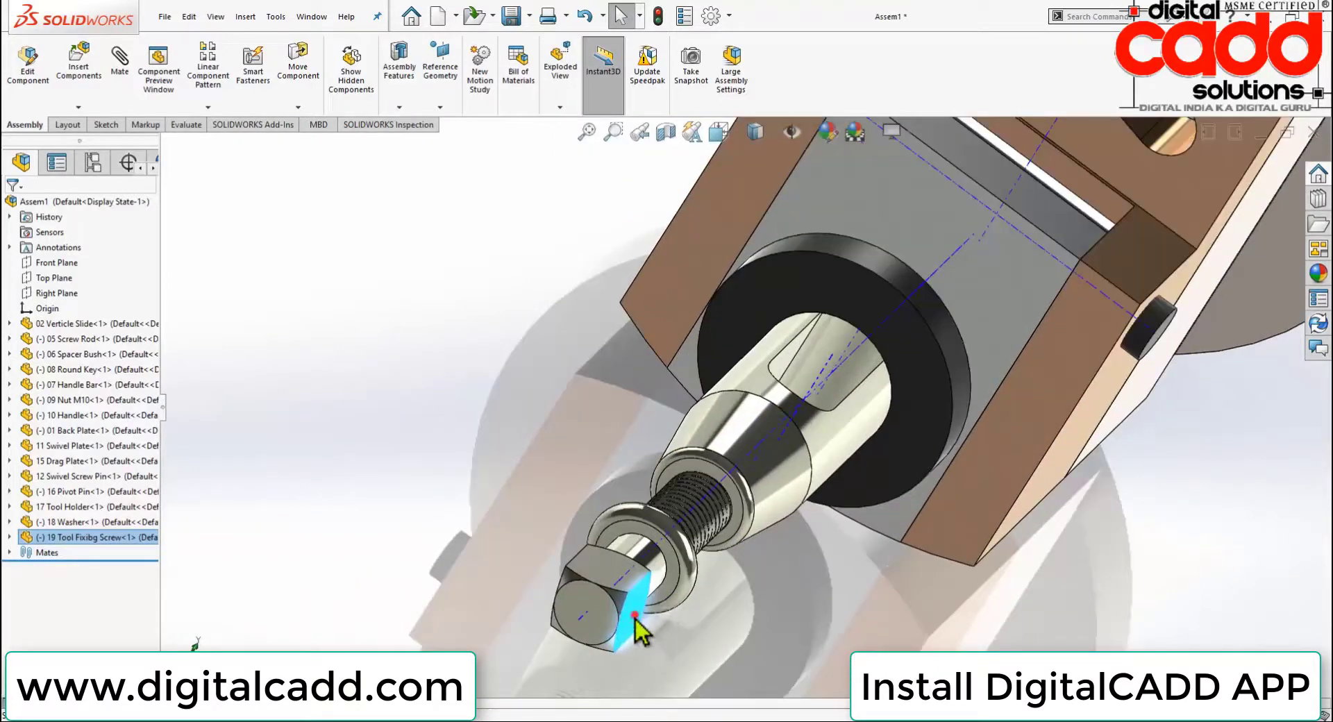
pyautogui.moveTo(625, 615)
pyautogui.mouseDown()
pyautogui.moveTo(521, 603)
pyautogui.moveTo(538, 712)
pyautogui.moveTo(648, 694)
pyautogui.moveTo(622, 586)
pyautogui.moveTo(511, 616)
pyautogui.moveTo(513, 702)
pyautogui.moveTo(669, 672)
pyautogui.moveTo(673, 589)
pyautogui.moveTo(583, 482)
pyautogui.moveTo(565, 540)
pyautogui.moveTo(485, 554)
pyautogui.moveTo(592, 669)
pyautogui.moveTo(602, 706)
pyautogui.moveTo(536, 690)
pyautogui.moveTo(613, 625)
pyautogui.moveTo(634, 639)
pyautogui.moveTo(492, 610)
pyautogui.moveTo(498, 633)
pyautogui.moveTo(643, 690)
pyautogui.moveTo(608, 687)
pyautogui.moveTo(565, 658)
pyautogui.moveTo(655, 595)
pyautogui.moveTo(565, 554)
pyautogui.moveTo(607, 642)
pyautogui.moveTo(568, 545)
pyautogui.moveTo(518, 604)
pyautogui.moveTo(628, 621)
pyautogui.moveTo(680, 611)
pyautogui.moveTo(612, 587)
pyautogui.moveTo(613, 530)
pyautogui.moveTo(511, 604)
pyautogui.moveTo(551, 649)
pyautogui.moveTo(456, 620)
pyautogui.moveTo(491, 634)
pyautogui.moveTo(449, 574)
pyautogui.moveTo(598, 526)
pyautogui.moveTo(815, 501)
pyautogui.moveTo(770, 650)
pyautogui.moveTo(554, 708)
pyautogui.moveTo(898, 468)
pyautogui.mouseUp()
# Spin the fixing screw both ways, then orbit and zoom around the tool holder fixture
pyautogui.moveTo(898, 469)
pyautogui.mouseDown(button='middle')
pyautogui.moveTo(821, 601)
pyautogui.moveTo(767, 544)
pyautogui.mouseUp(button='middle')
pyautogui.scroll(-3, 696, 476)
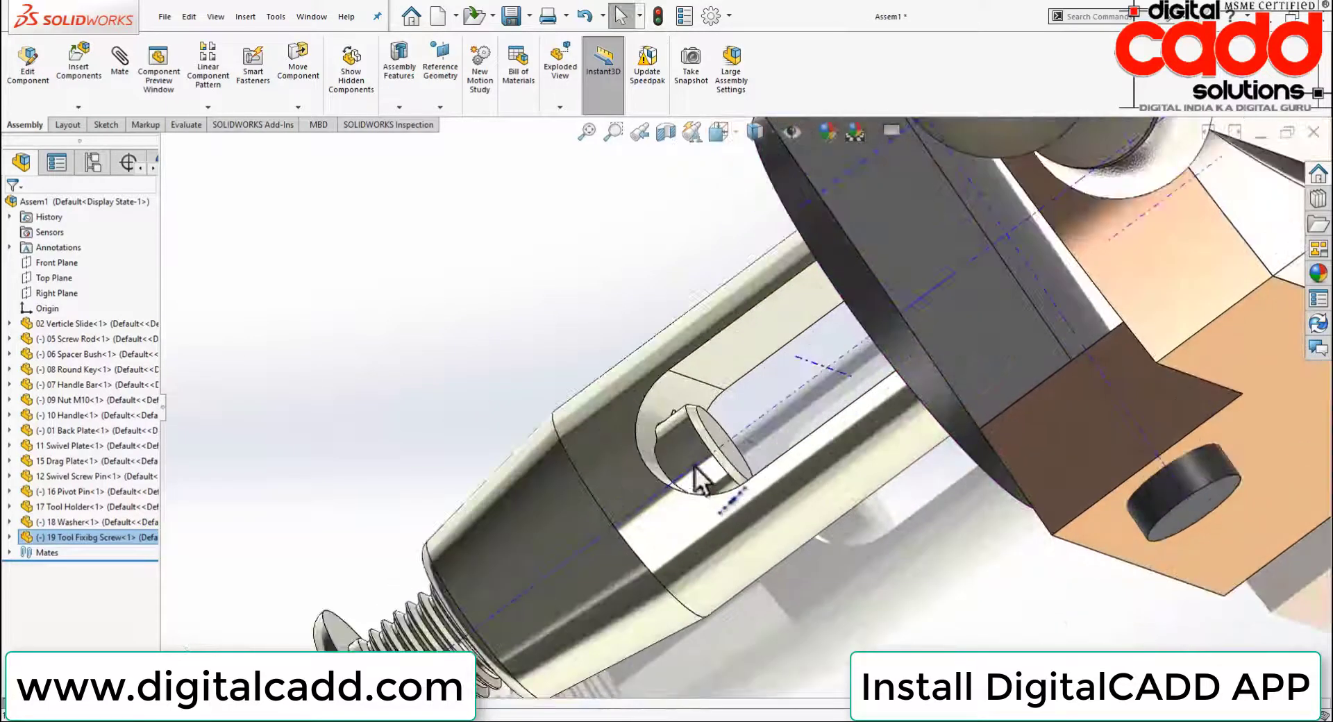
pyautogui.scroll(5, 701, 461)
pyautogui.moveTo(727, 463); pyautogui.dragTo(589, 580, button='middle')
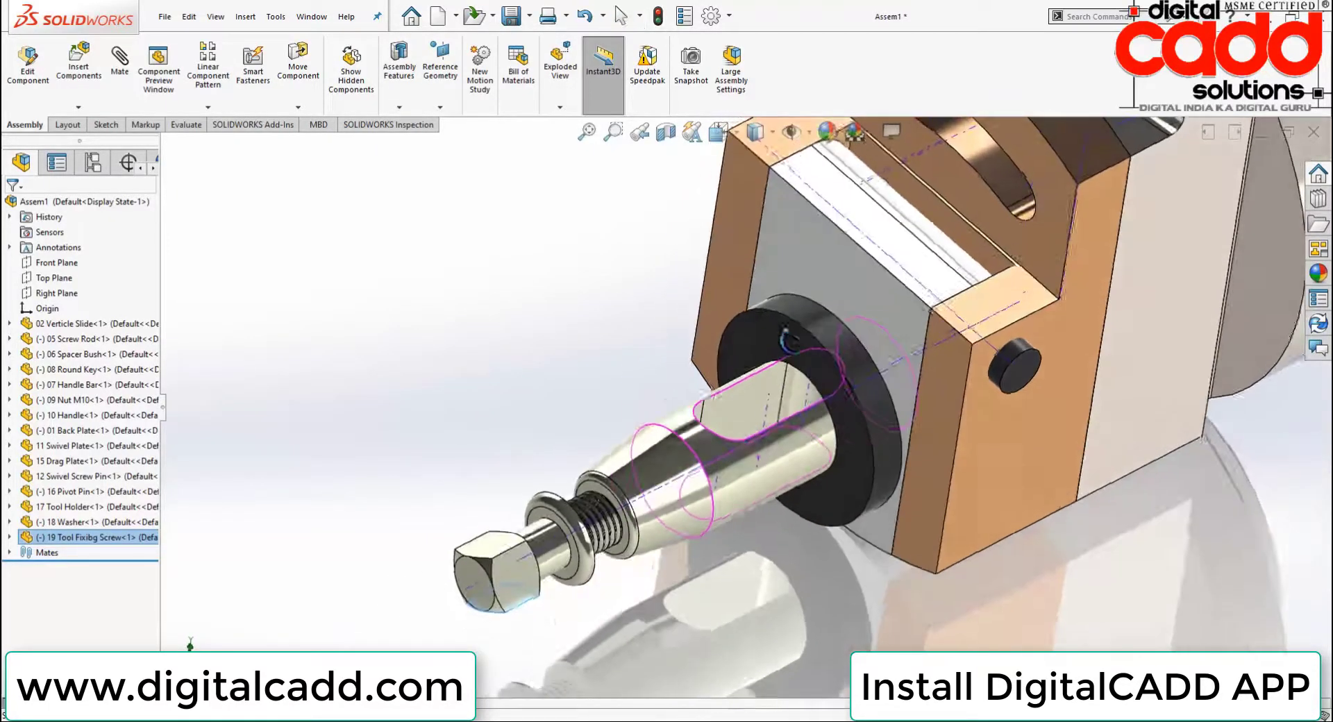
pyautogui.moveTo(532, 592)
pyautogui.mouseDown()
pyautogui.moveTo(507, 625)
pyautogui.moveTo(670, 610)
pyautogui.moveTo(343, 550)
pyautogui.mouseUp()
pyautogui.moveTo(520, 634)
pyautogui.mouseDown()
pyautogui.moveTo(467, 544)
pyautogui.moveTo(360, 497)
pyautogui.moveTo(336, 566)
pyautogui.moveTo(476, 486)
pyautogui.moveTo(486, 635)
pyautogui.moveTo(601, 569)
pyautogui.moveTo(463, 494)
pyautogui.moveTo(537, 681)
pyautogui.moveTo(540, 429)
pyautogui.moveTo(421, 541)
pyautogui.moveTo(428, 592)
pyautogui.moveTo(488, 657)
pyautogui.moveTo(535, 623)
pyautogui.moveTo(573, 562)
pyautogui.moveTo(634, 624)
pyautogui.moveTo(534, 587)
pyautogui.mouseUp()
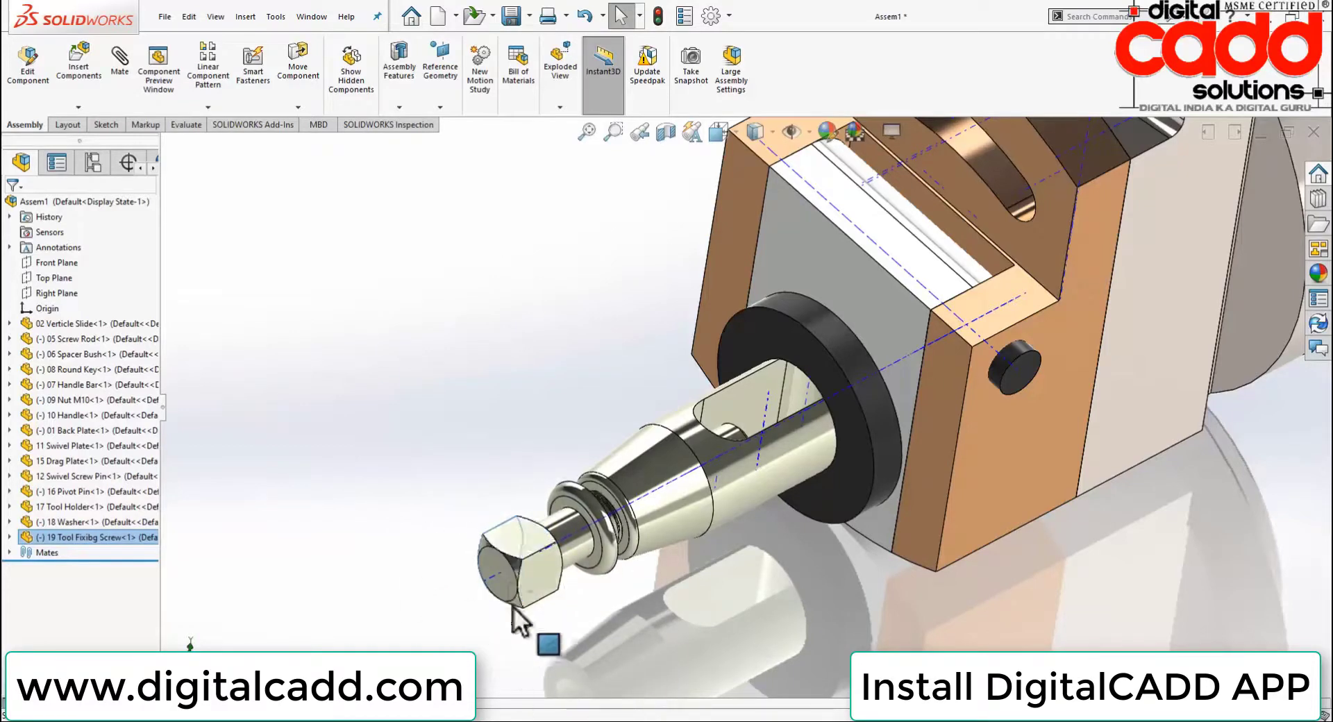
pyautogui.moveTo(623, 465)
pyautogui.mouseDown()
pyautogui.moveTo(549, 429)
pyautogui.moveTo(461, 414)
pyautogui.moveTo(565, 497)
pyautogui.moveTo(861, 504)
pyautogui.mouseUp()
pyautogui.moveTo(861, 504); pyautogui.dragTo(803, 495, button='middle')
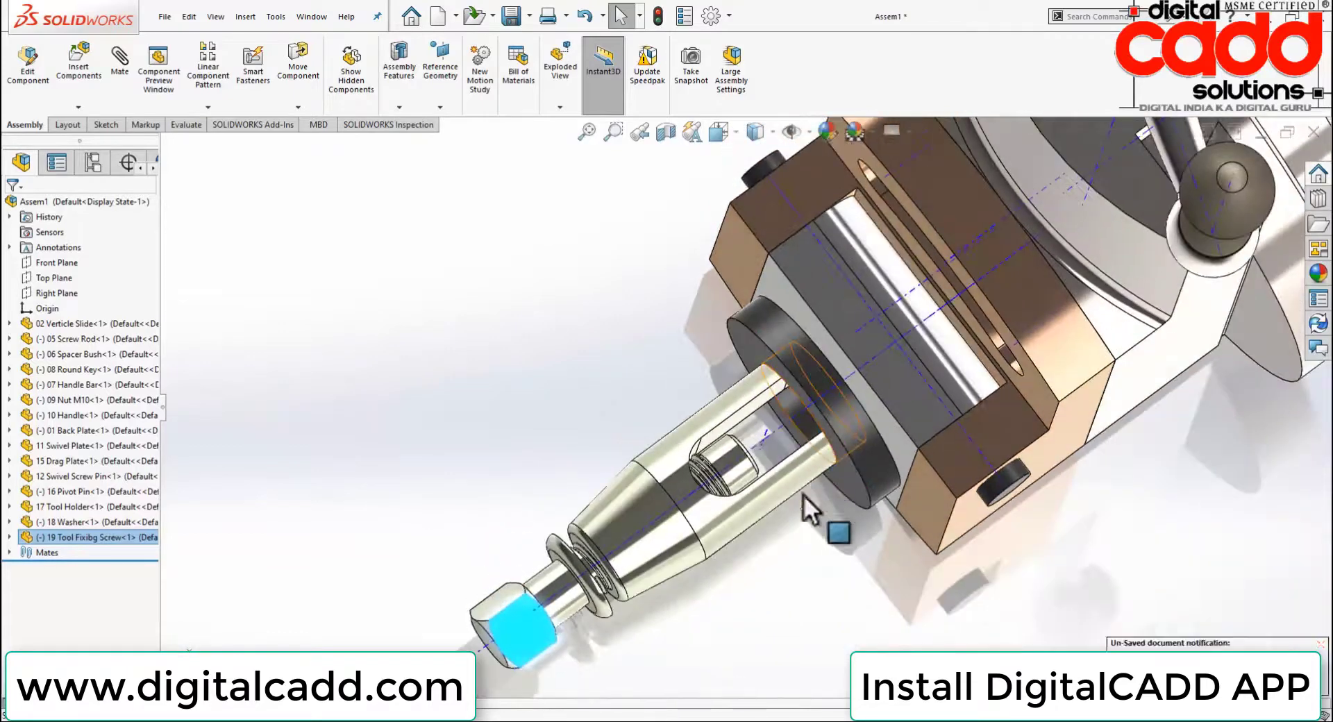
pyautogui.scroll(-5, 802, 494)
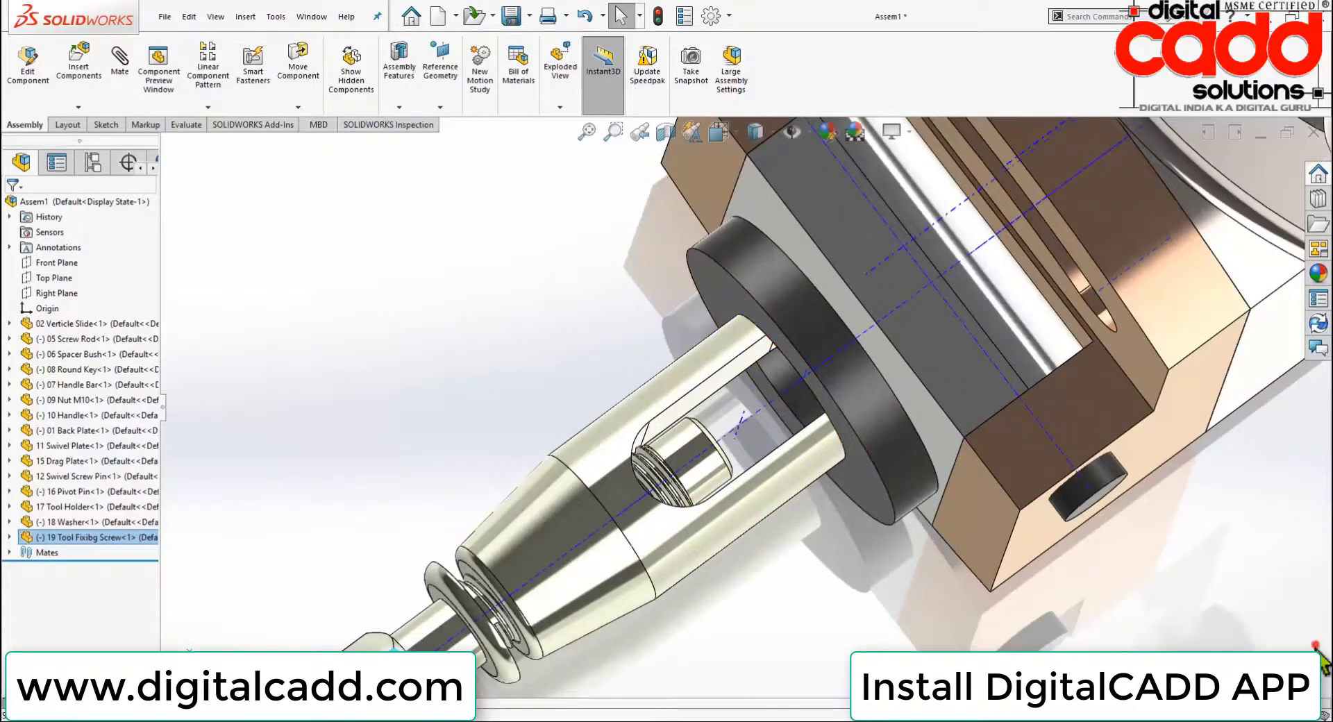
pyautogui.scroll(5, 736, 571)
pyautogui.moveTo(694, 583)
pyautogui.mouseDown(button='middle')
pyautogui.moveTo(795, 521)
pyautogui.moveTo(820, 591)
pyautogui.moveTo(797, 485)
pyautogui.moveTo(881, 407)
pyautogui.moveTo(893, 378)
pyautogui.moveTo(907, 386)
pyautogui.mouseUp(button='middle')
pyautogui.click(761, 564)
pyautogui.scroll(-3, 856, 378)
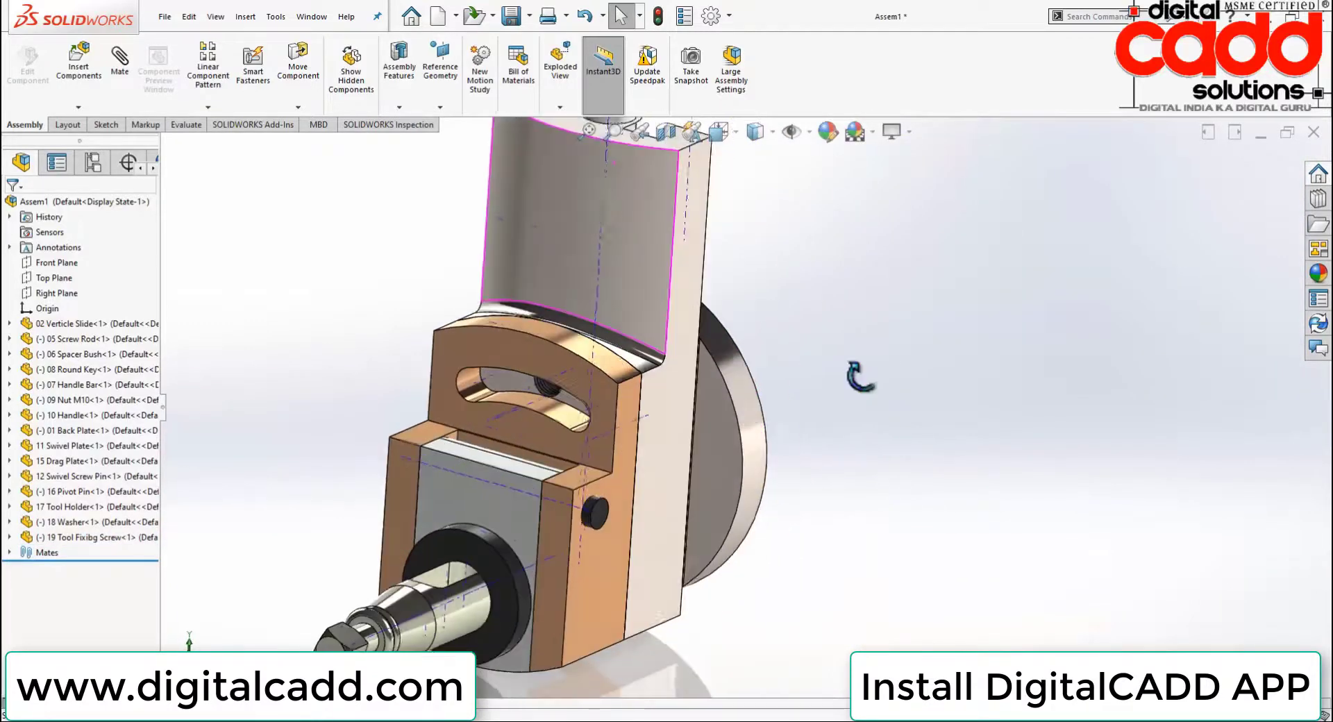
# Insert the 13 Washer part and place it beside the assembly
pyautogui.click(71, 63)
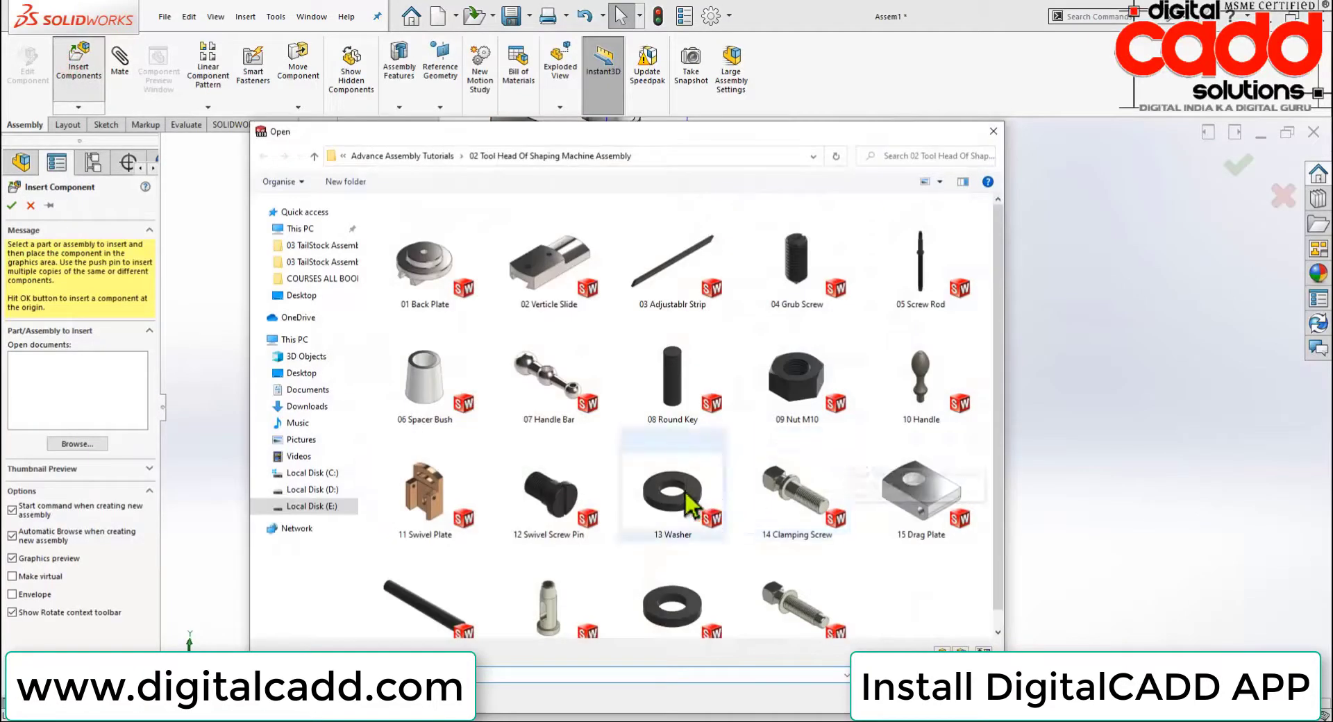
pyautogui.doubleClick(686, 495)
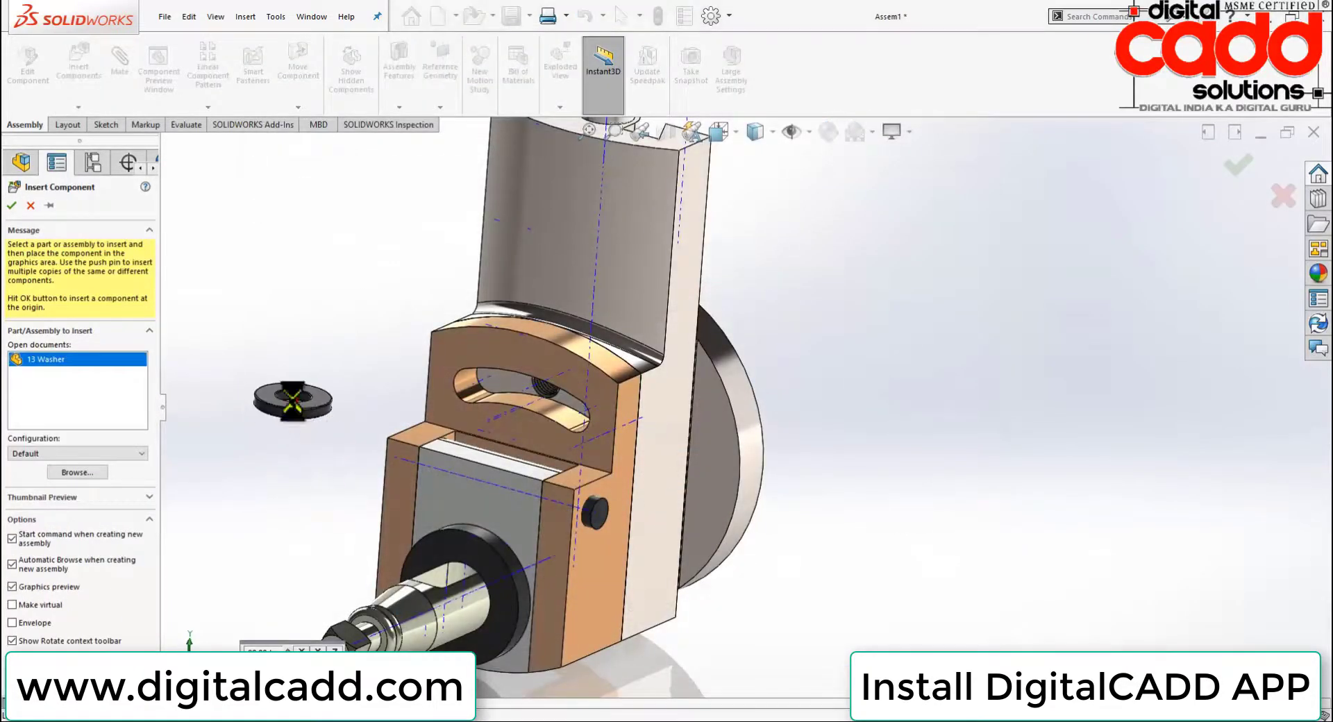
pyautogui.click(294, 403)
pyautogui.scroll(-3, 319, 426)
pyautogui.scroll(-3, 380, 399)
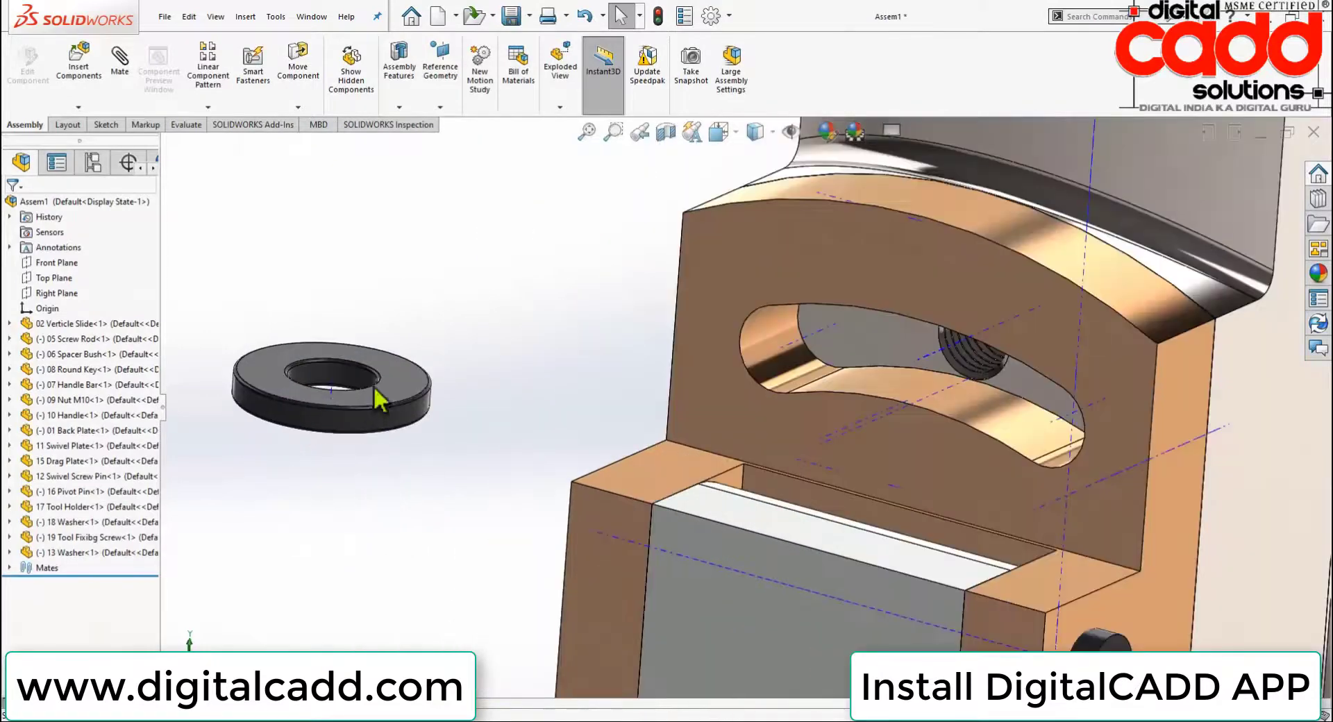
# Mate the washer's hole concentric with the slide's threaded hole axis
pyautogui.click(348, 379)
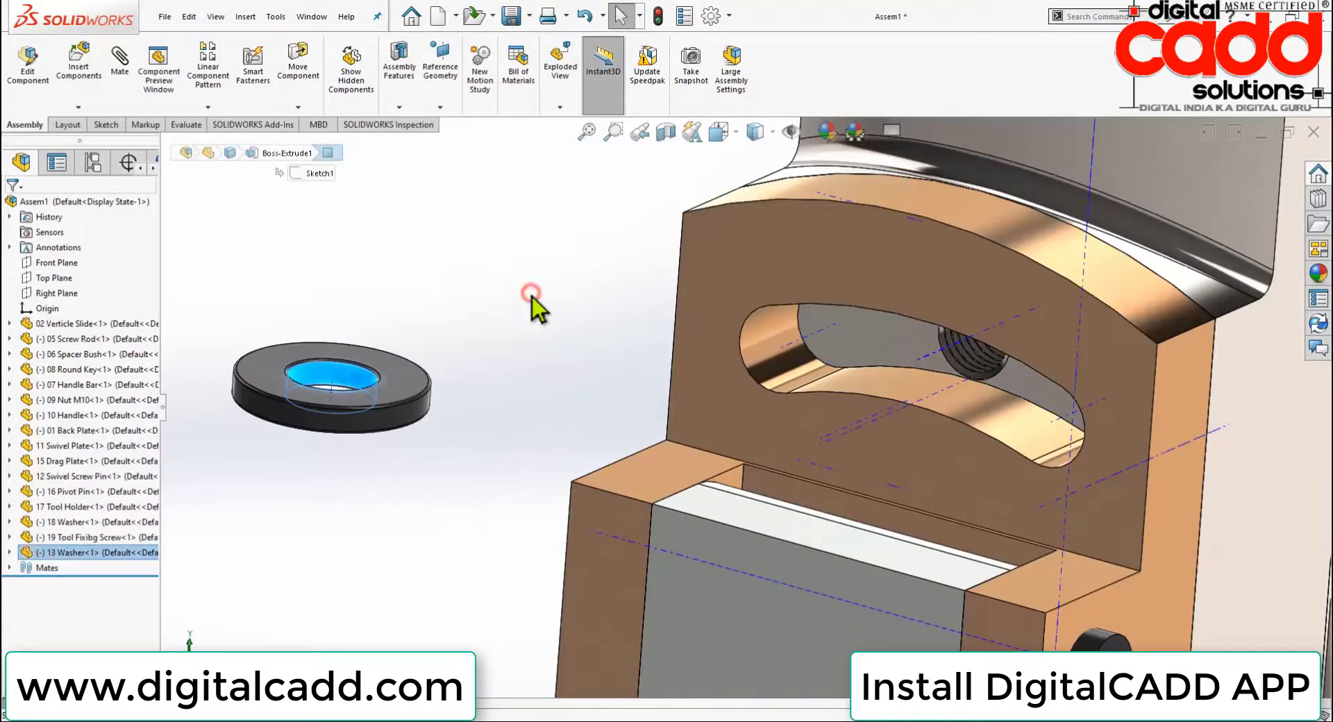
pyautogui.press('m')
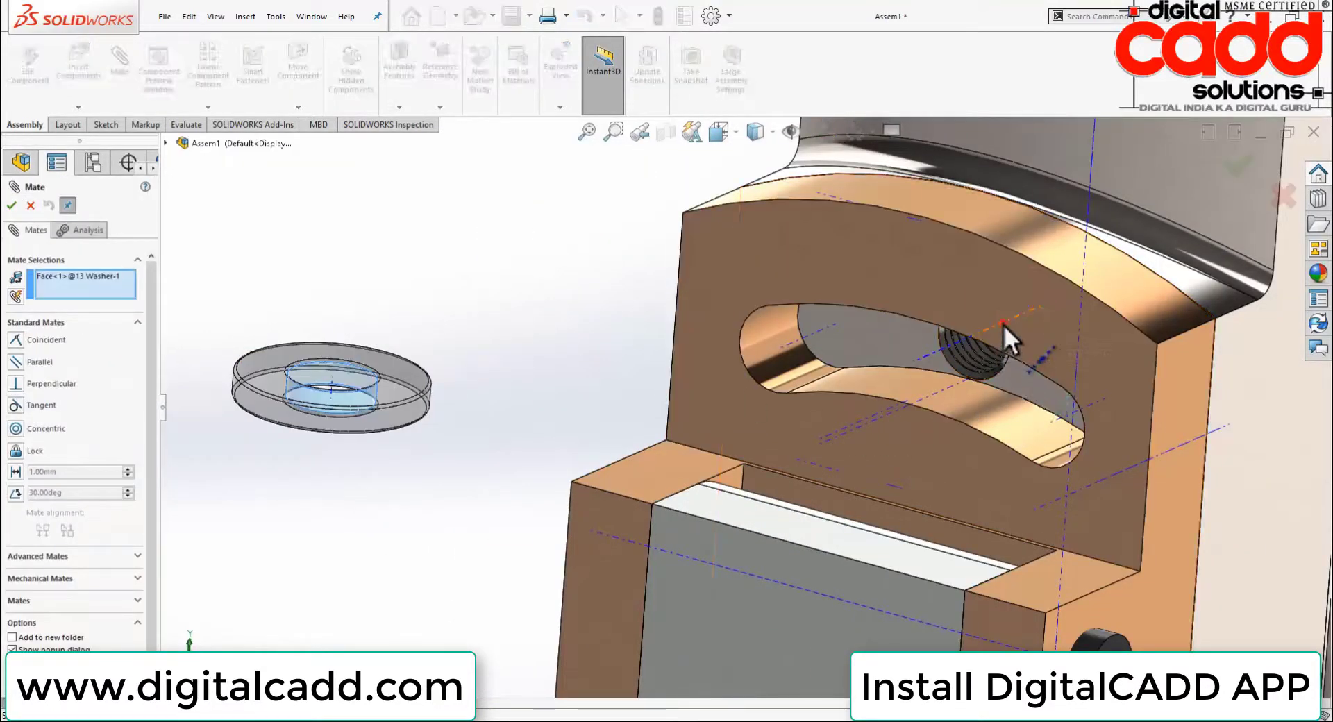
pyautogui.click(1002, 324)
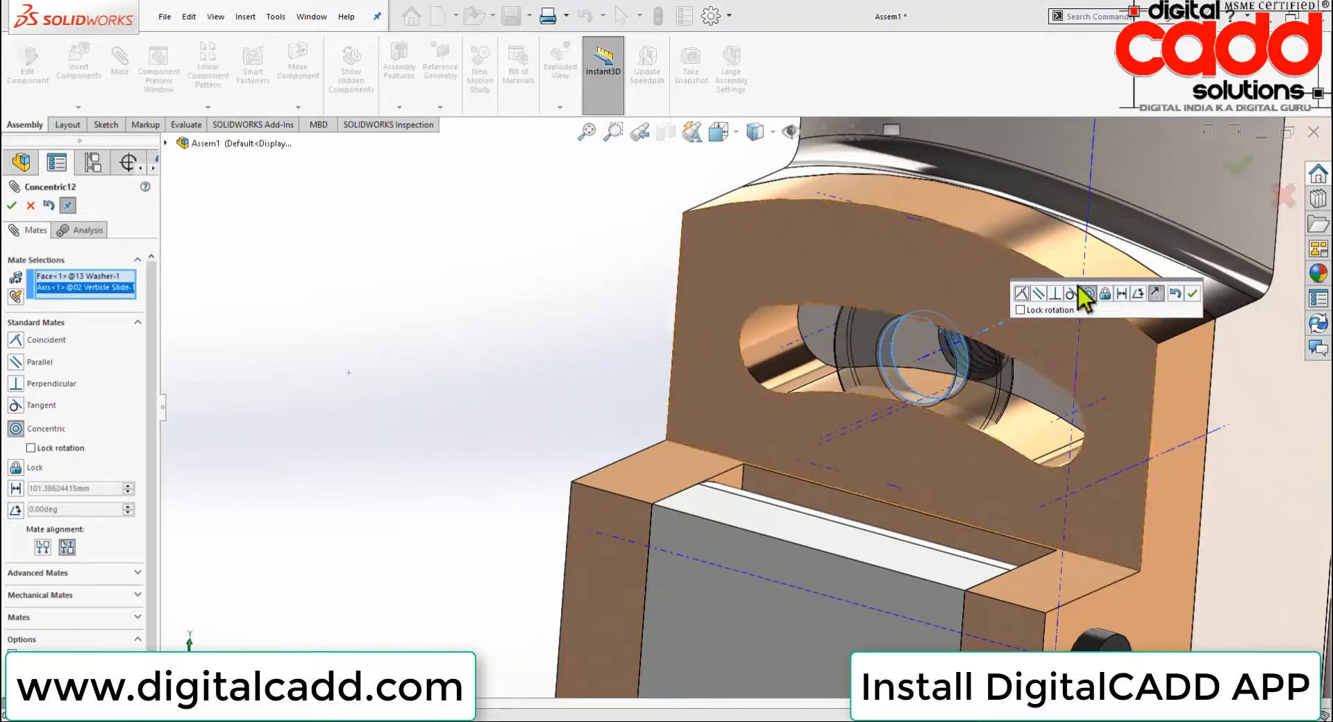
pyautogui.click(1193, 293)
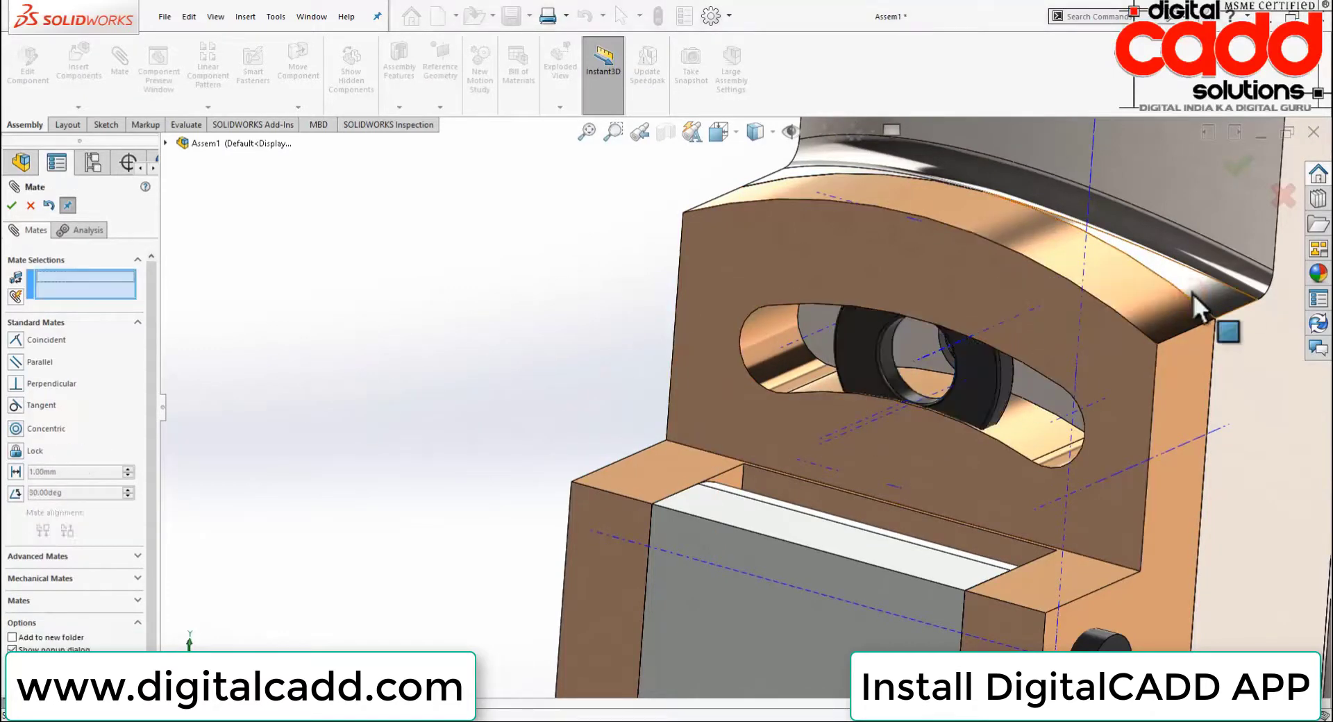
# Seat the washer face coincident with the swivel plate using flipped alignment, then fit the view
pyautogui.click(974, 411)
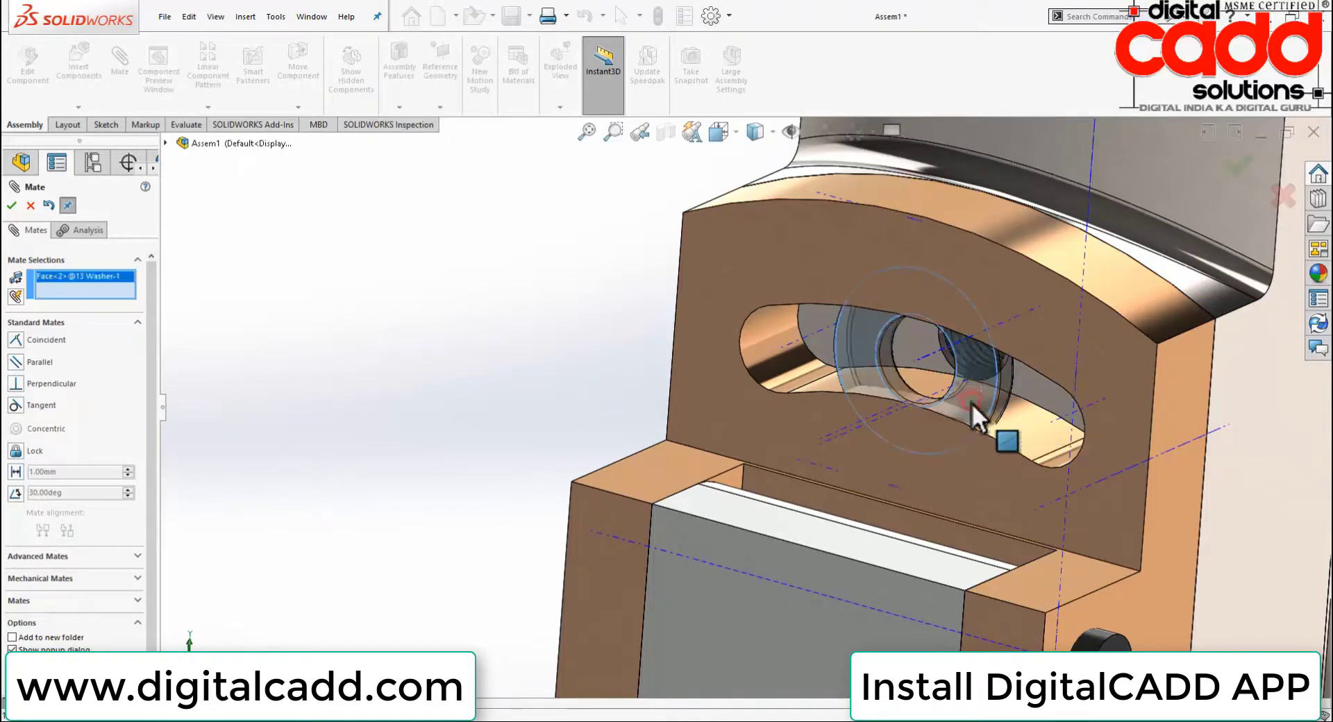
pyautogui.click(976, 479)
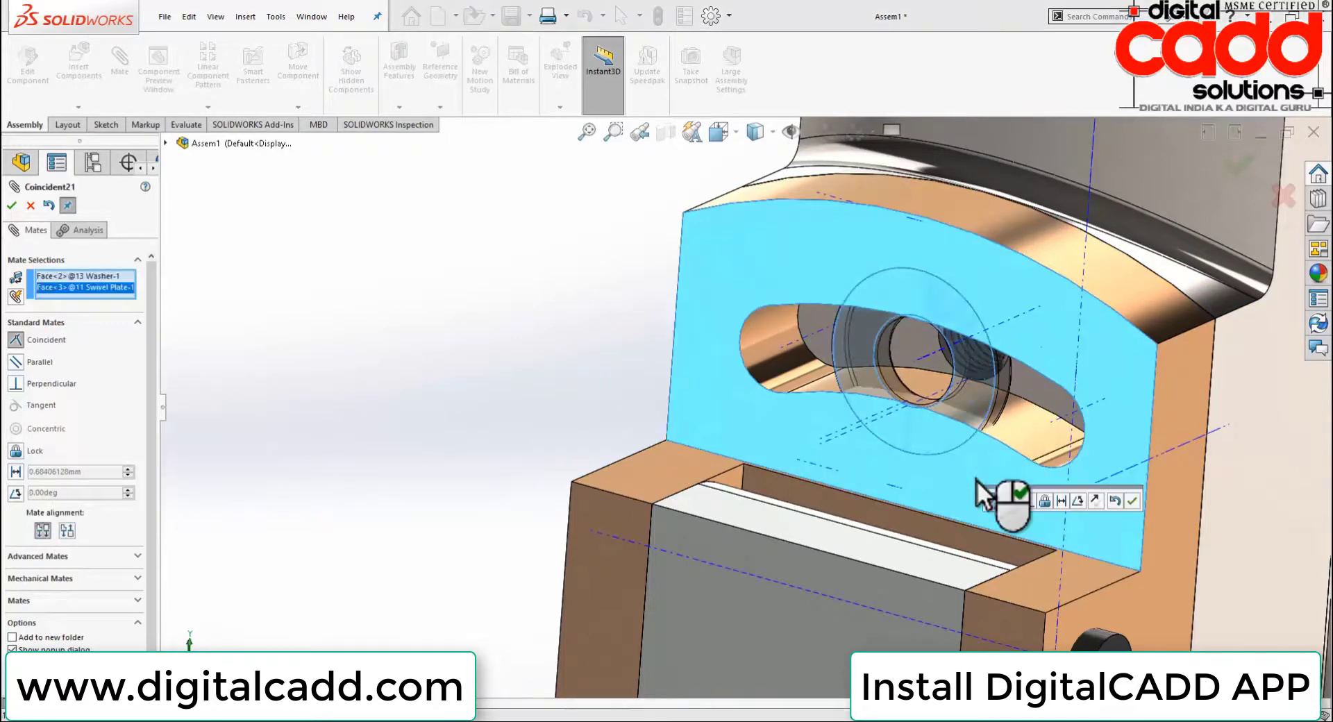
pyautogui.click(1096, 501)
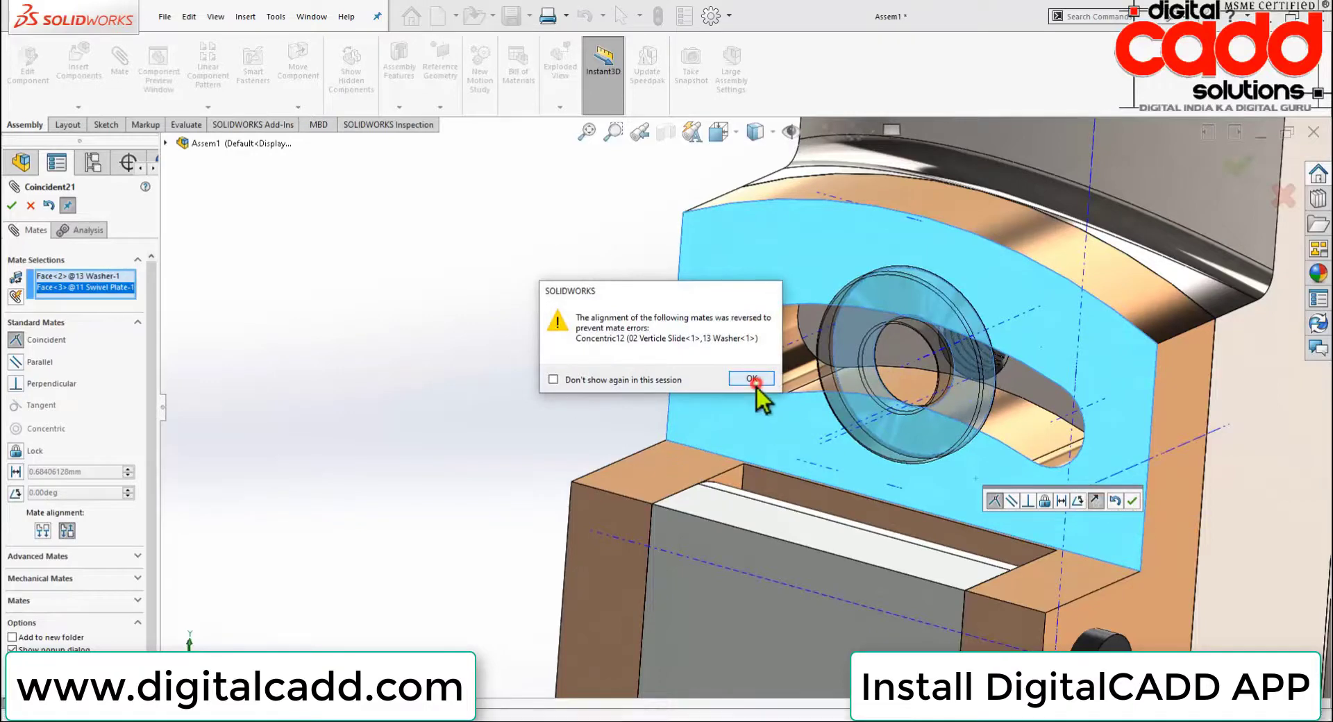
pyautogui.click(753, 380)
pyautogui.click(1132, 501)
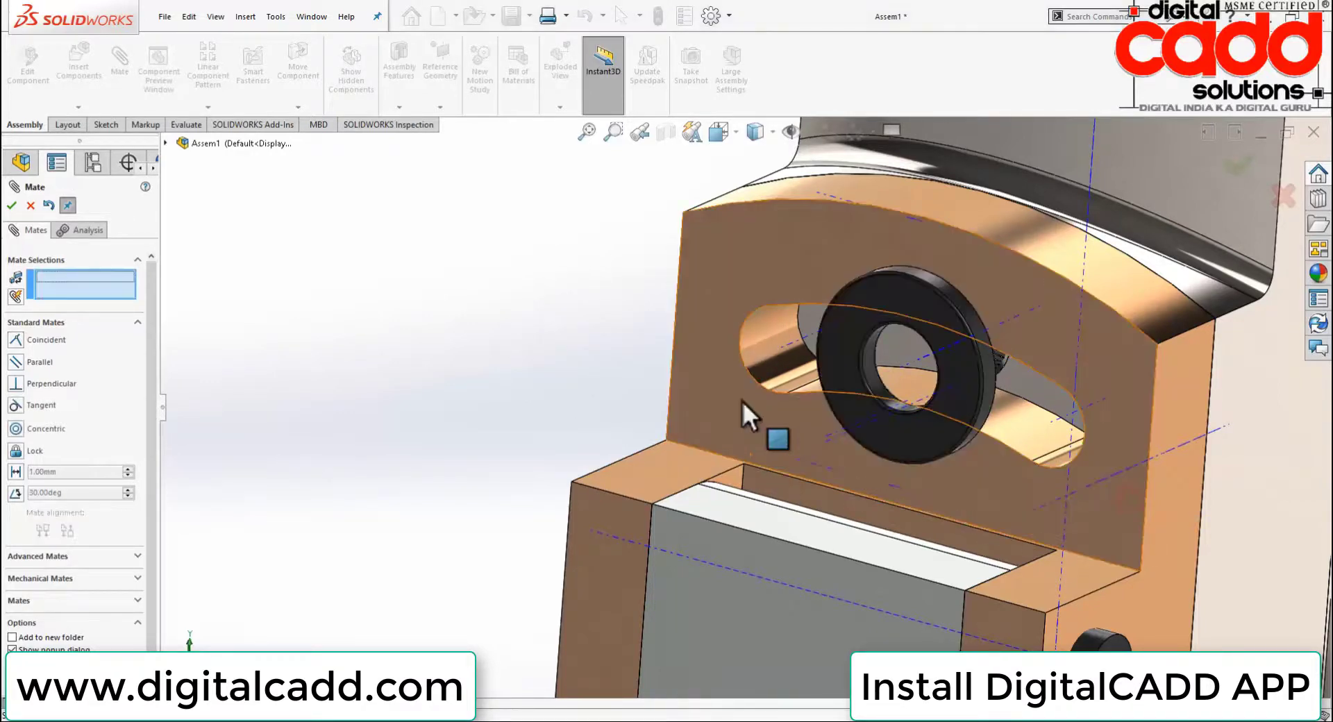
pyautogui.moveTo(743, 402)
pyautogui.mouseDown(button='middle')
pyautogui.moveTo(904, 499)
pyautogui.moveTo(170, 295)
pyautogui.mouseUp(button='middle')
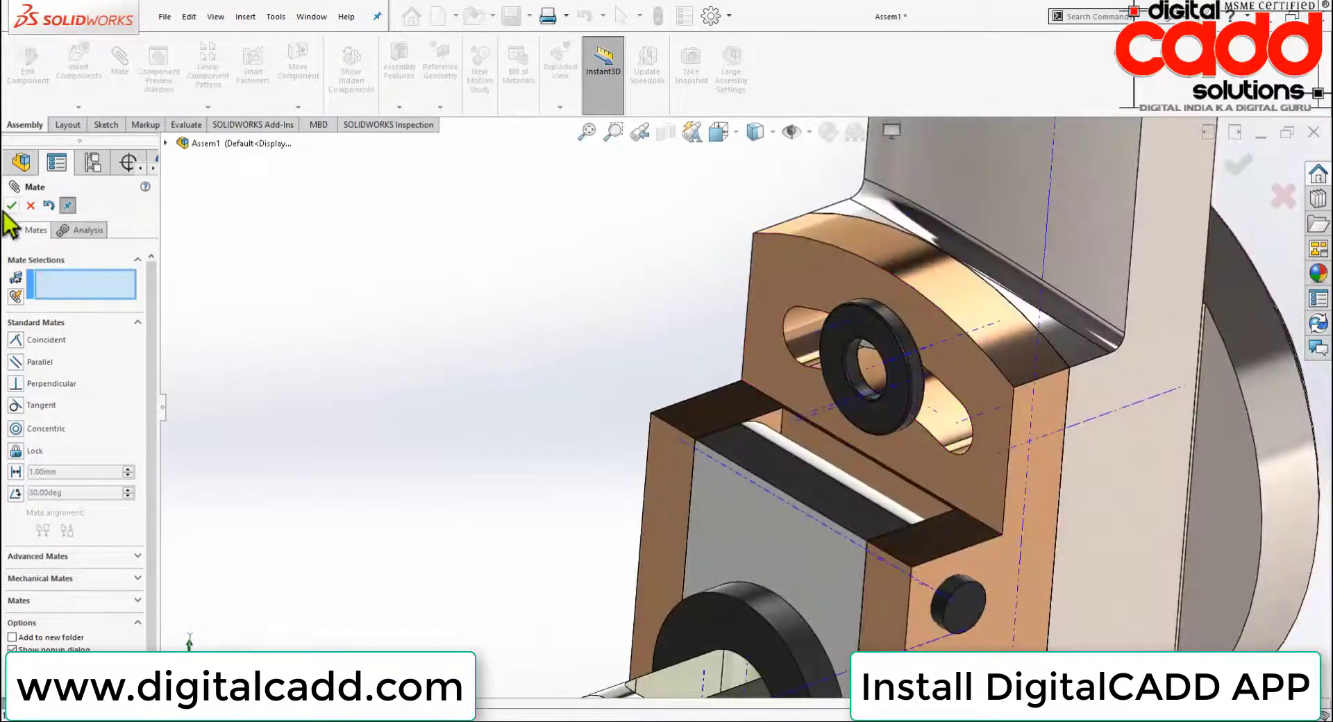
pyautogui.press('Escape')
pyautogui.press('f')
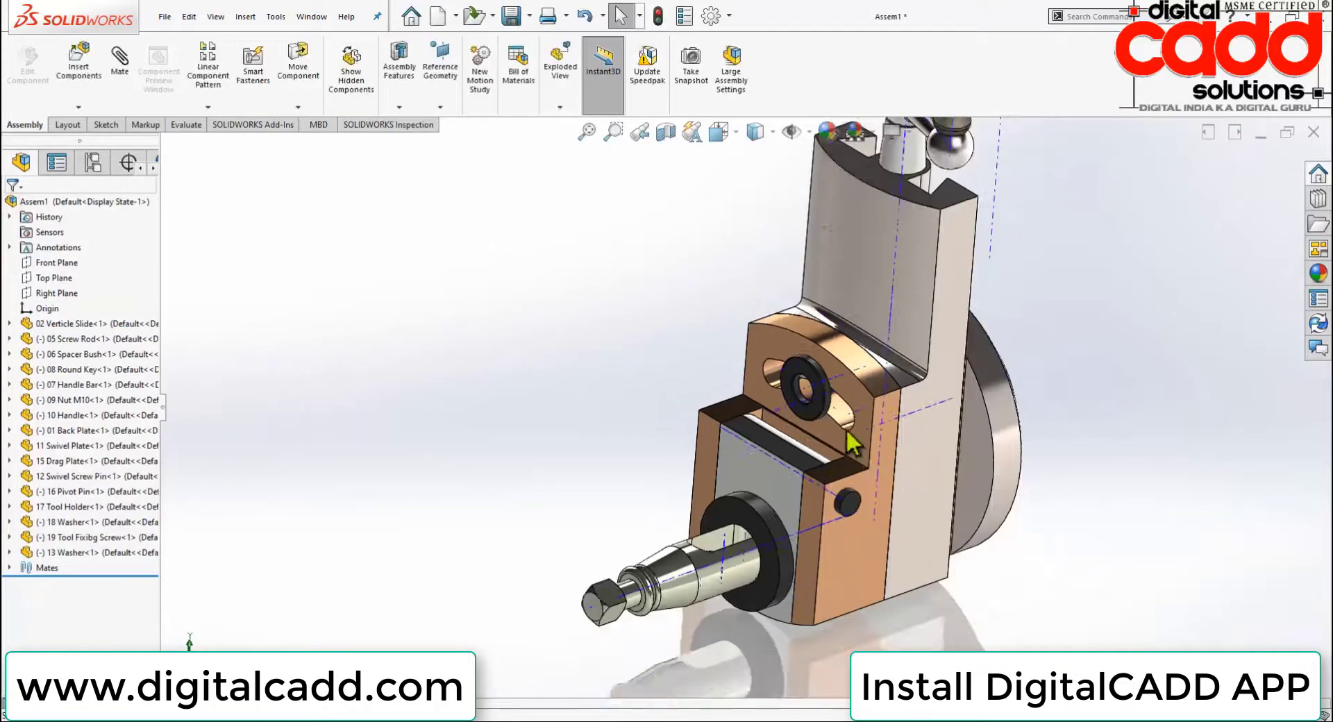
pyautogui.scroll(3, 847, 481)
# Insert the 14 Clamping Screw and place it beside the 13 Washer near the bracket
pyautogui.moveTo(848, 481); pyautogui.dragTo(958, 361, button='middle')
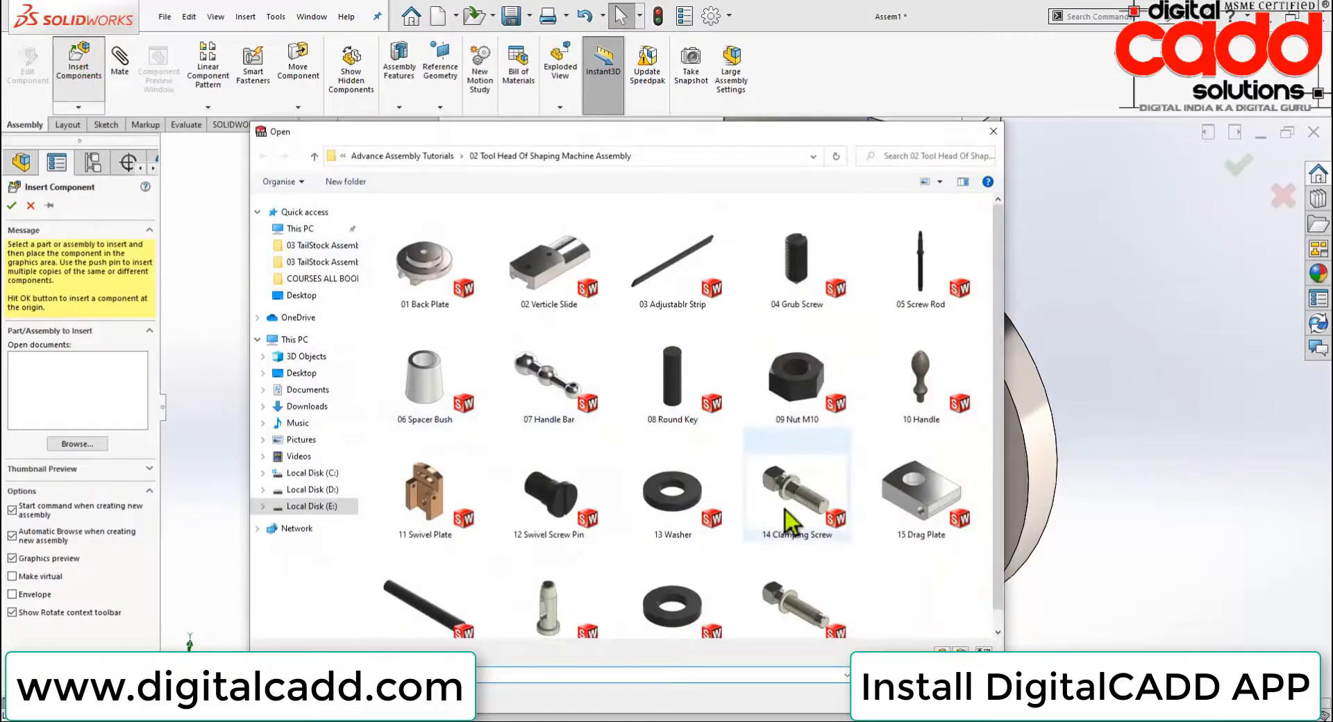
pyautogui.doubleClick(805, 511)
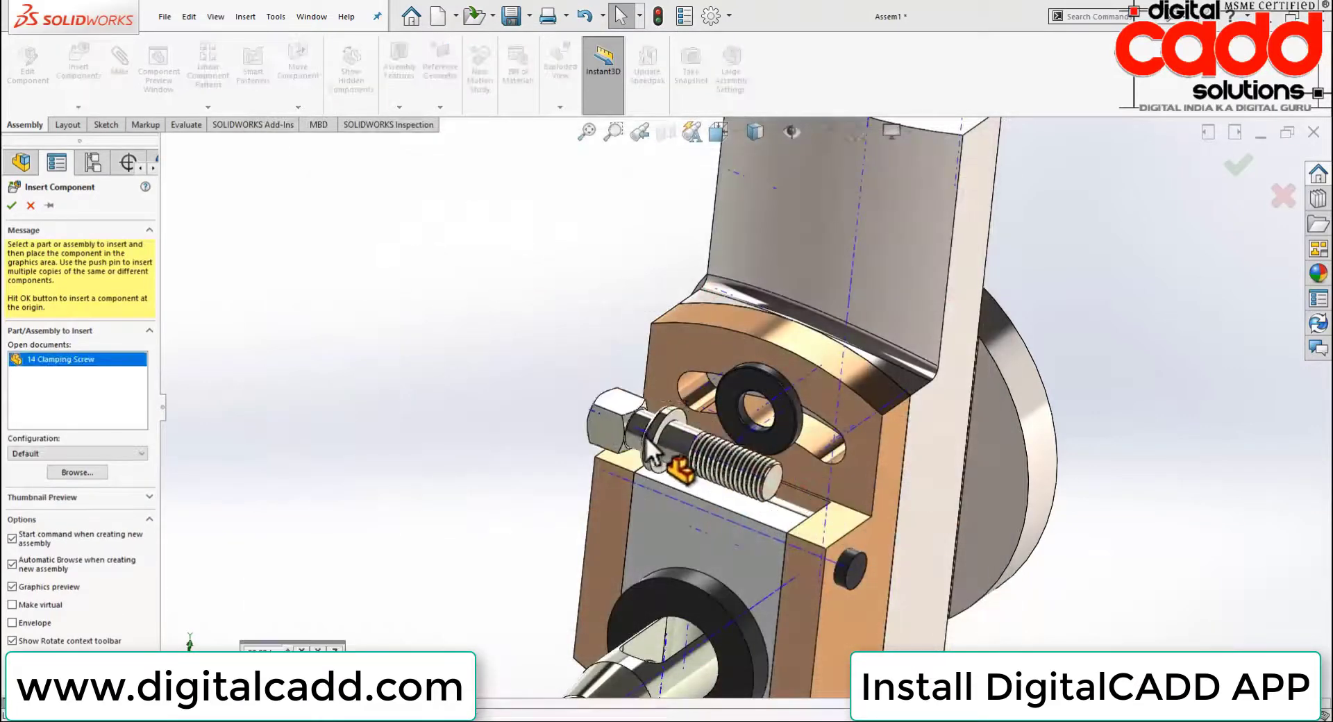
pyautogui.click(474, 408)
pyautogui.moveTo(763, 526); pyautogui.dragTo(829, 410, button='middle')
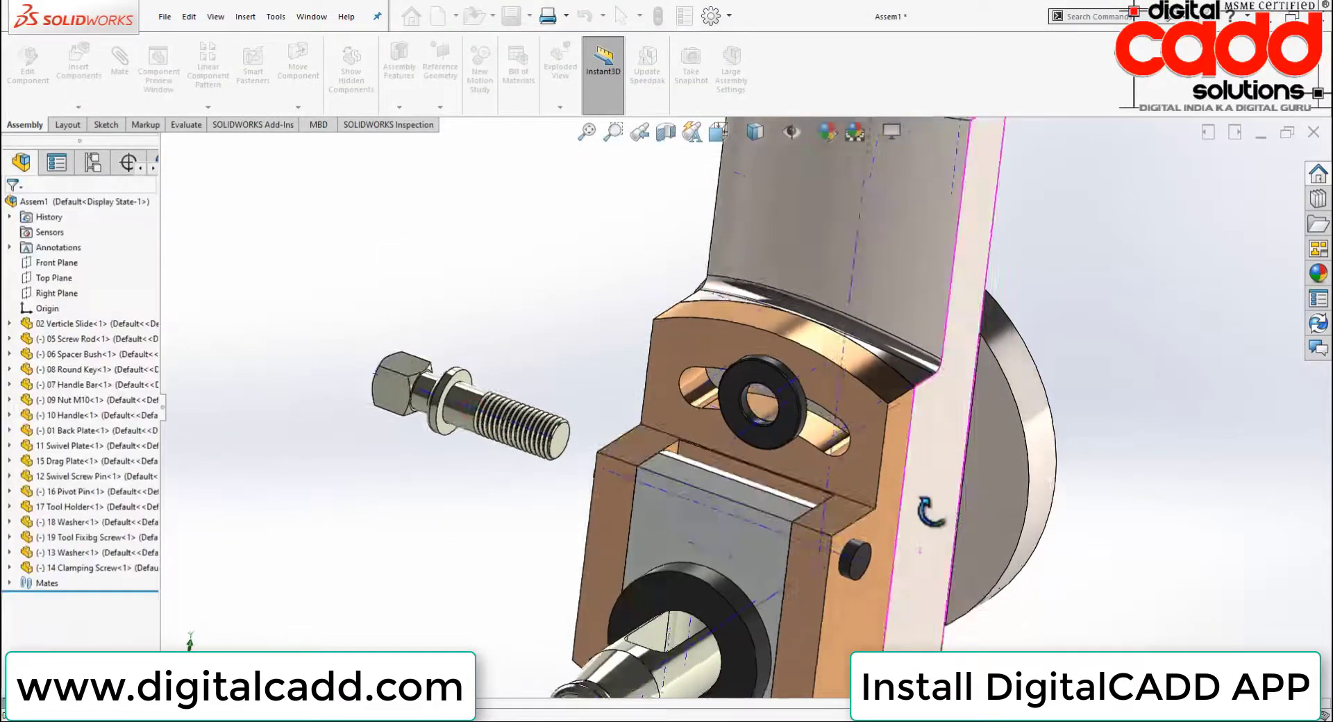
pyautogui.scroll(-2, 794, 385)
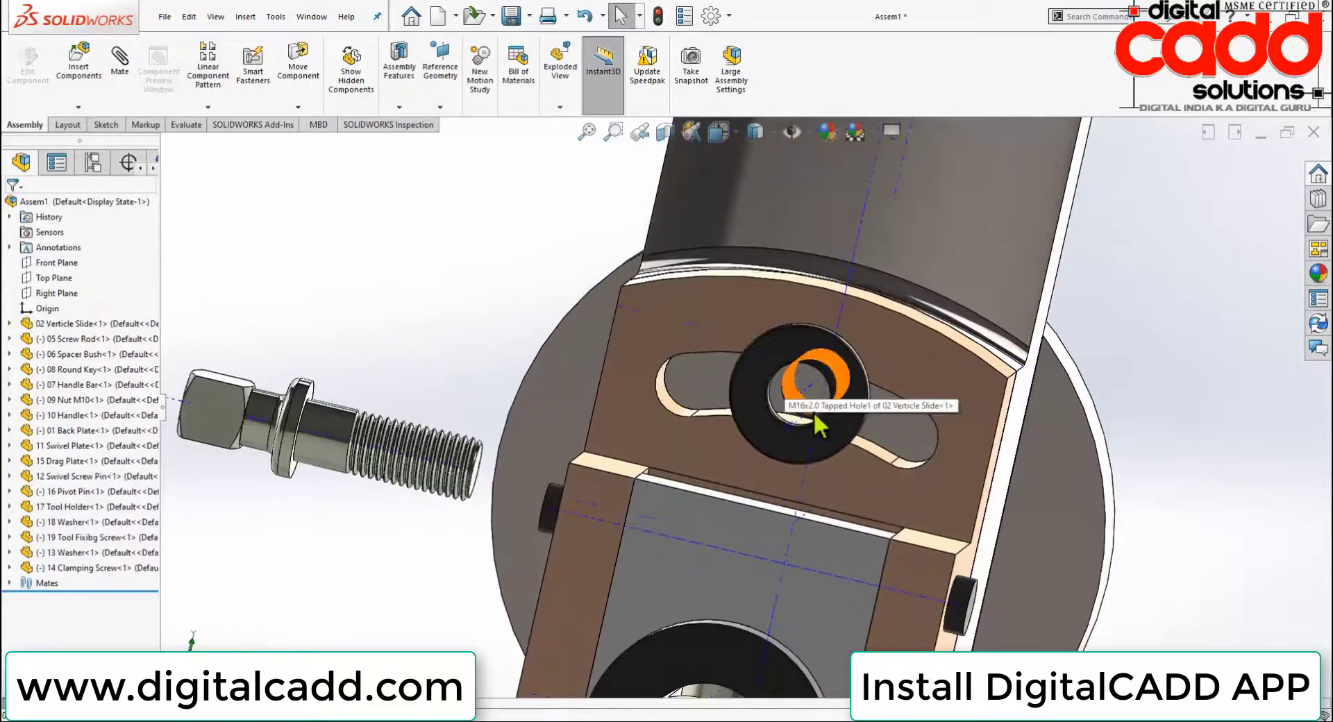
pyautogui.moveTo(842, 449); pyautogui.dragTo(791, 535, button='middle')
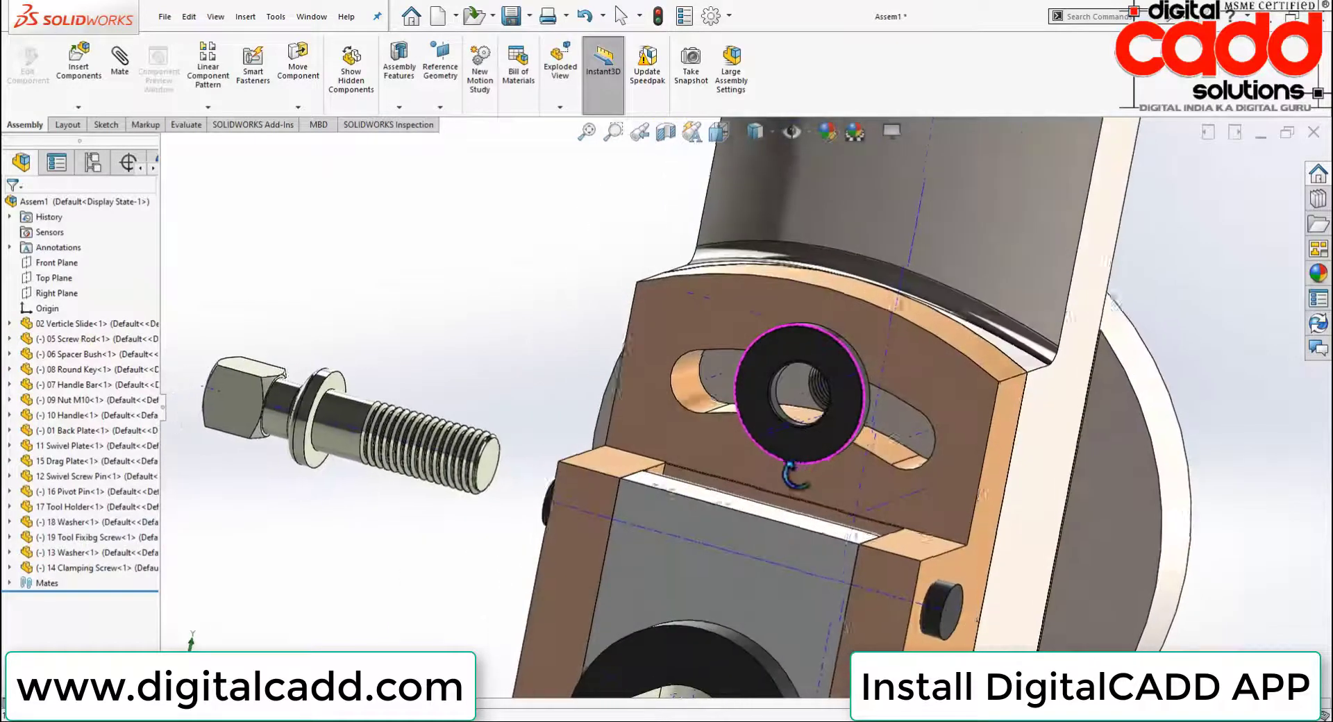
pyautogui.moveTo(399, 488); pyautogui.dragTo(357, 467, button='middle')
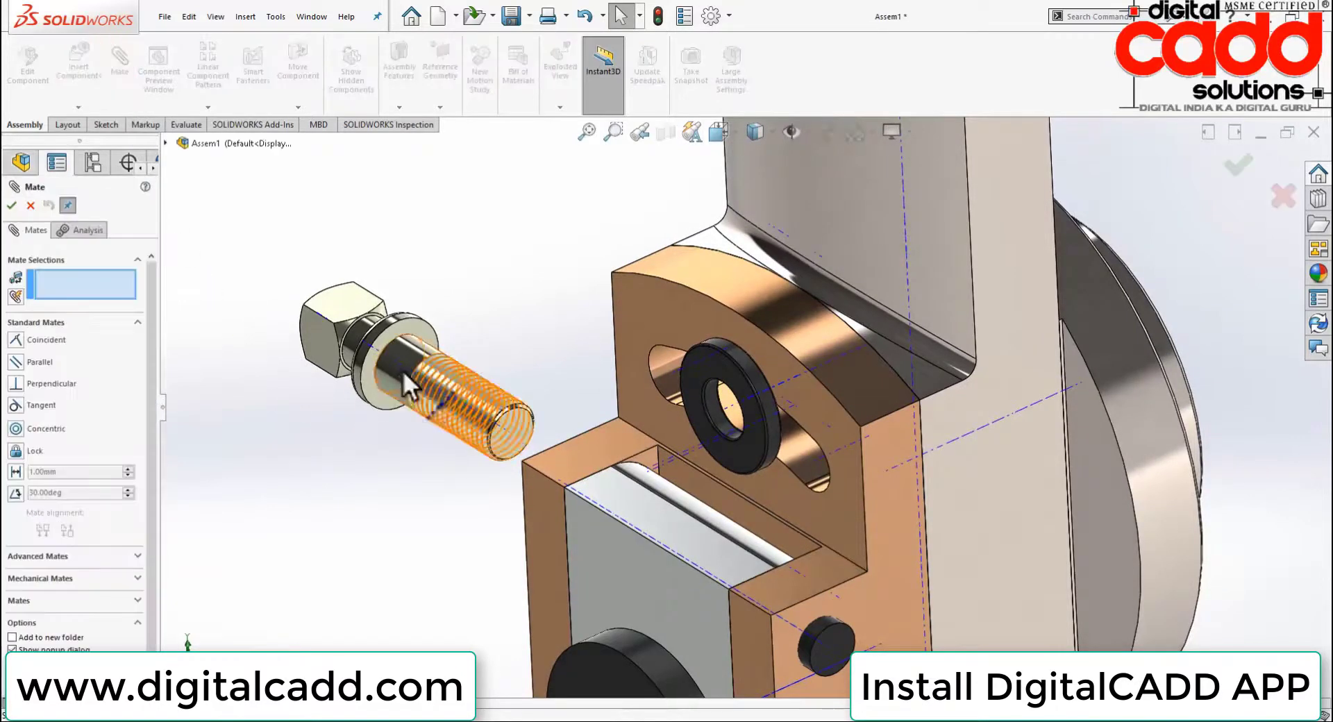
# Align the clamping screw's axis with the slide's threaded hole axis, flipping its direction
pyautogui.click(434, 419)
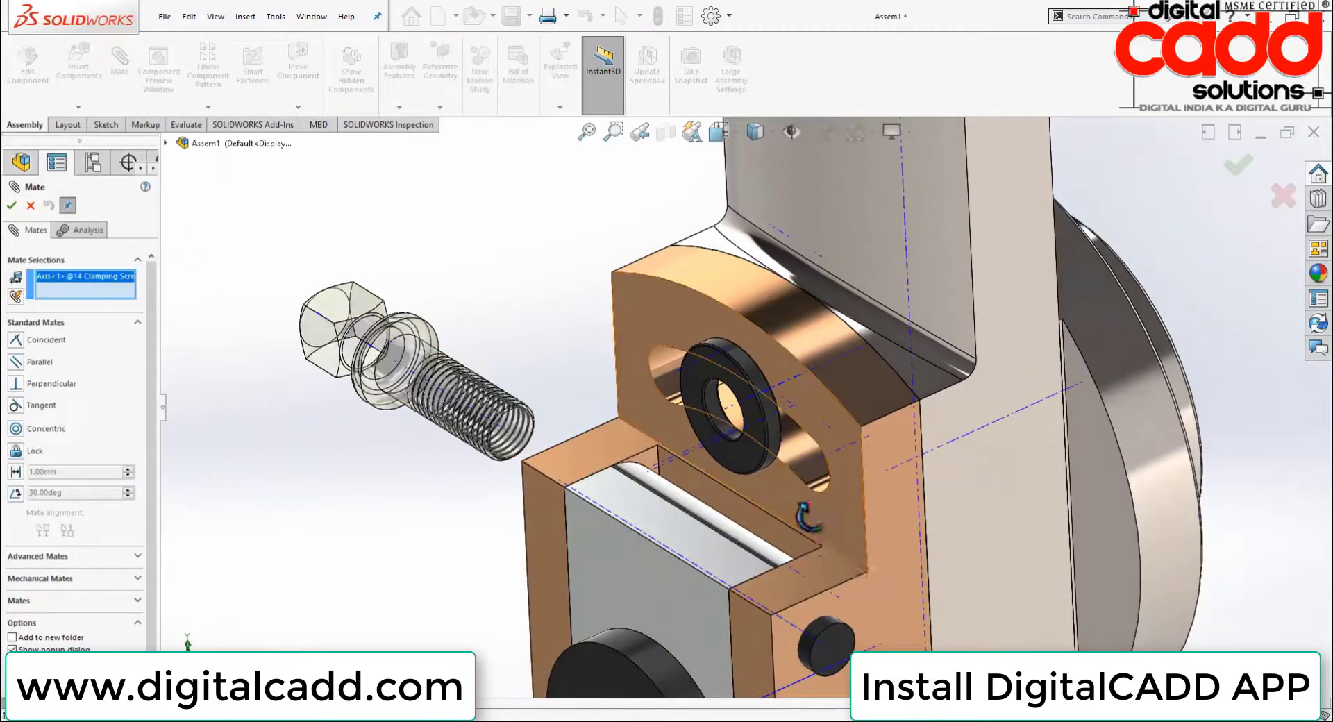
pyautogui.moveTo(435, 419)
pyautogui.mouseDown(button='middle')
pyautogui.moveTo(897, 467)
pyautogui.moveTo(816, 437)
pyautogui.mouseUp(button='middle')
pyautogui.click(740, 397)
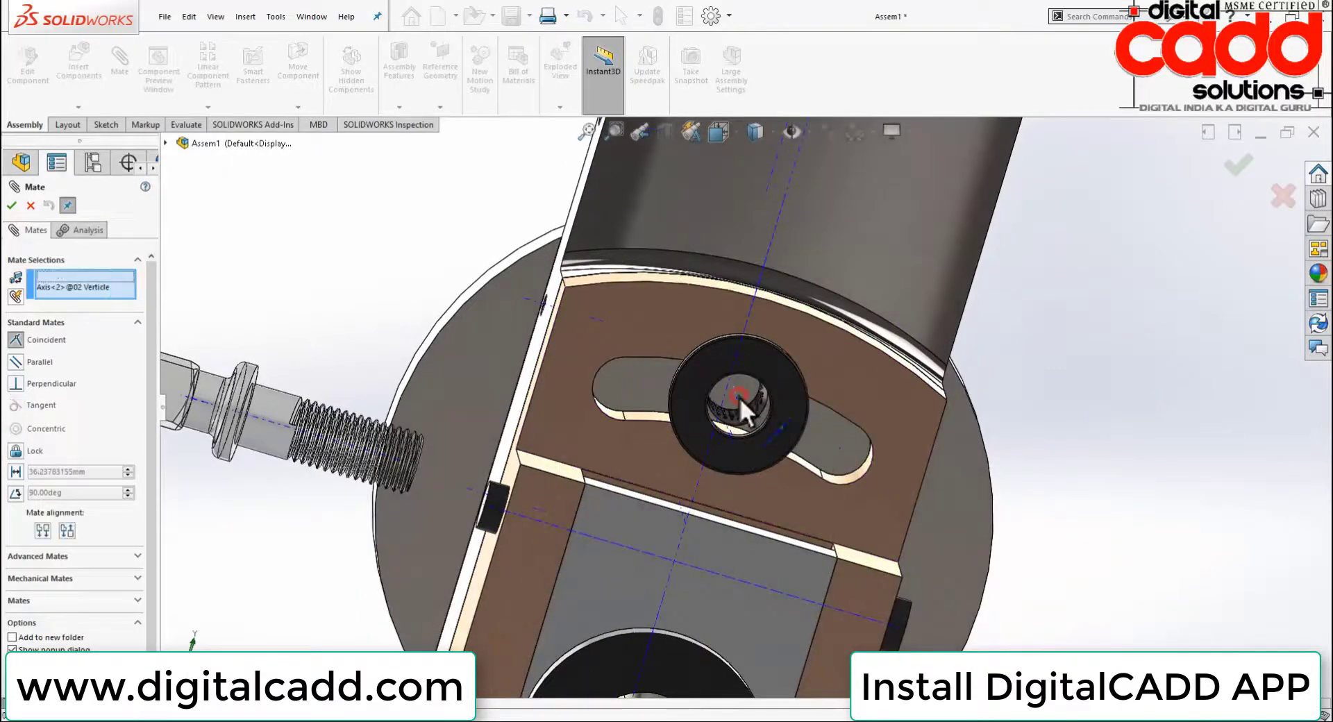
pyautogui.click(856, 384)
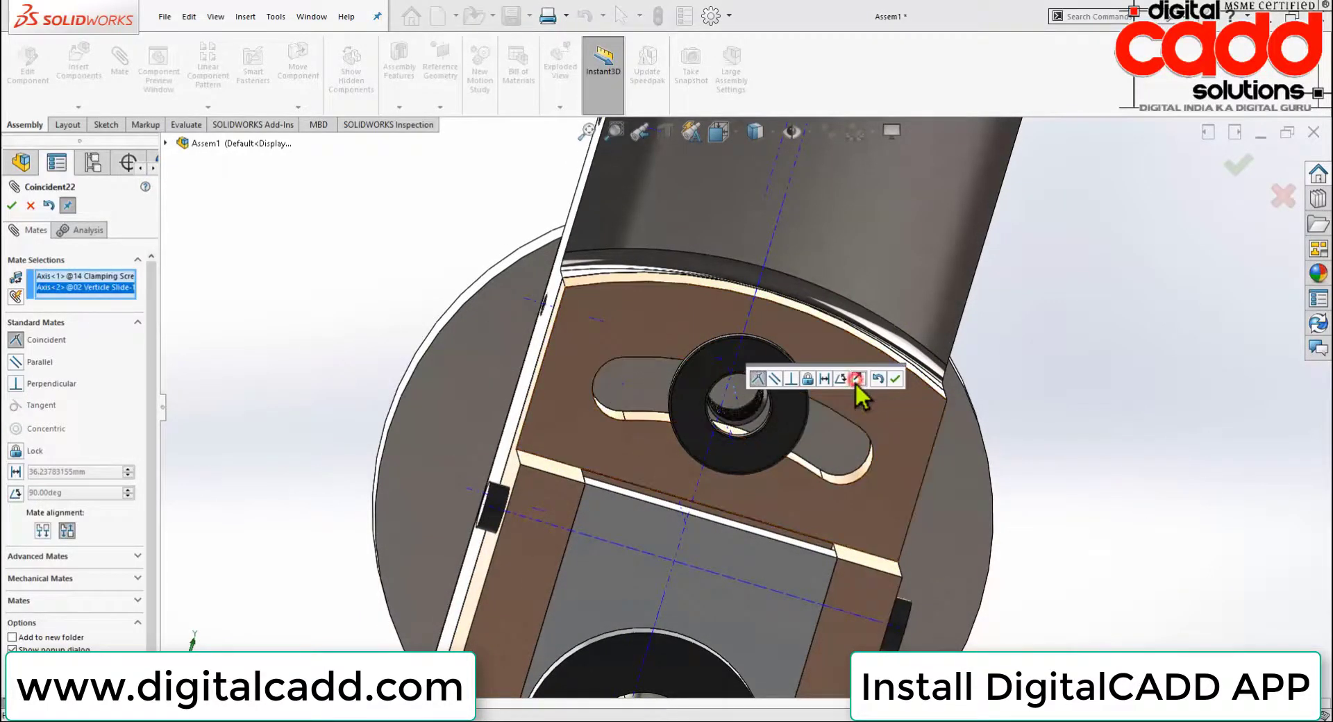
pyautogui.press('Return')
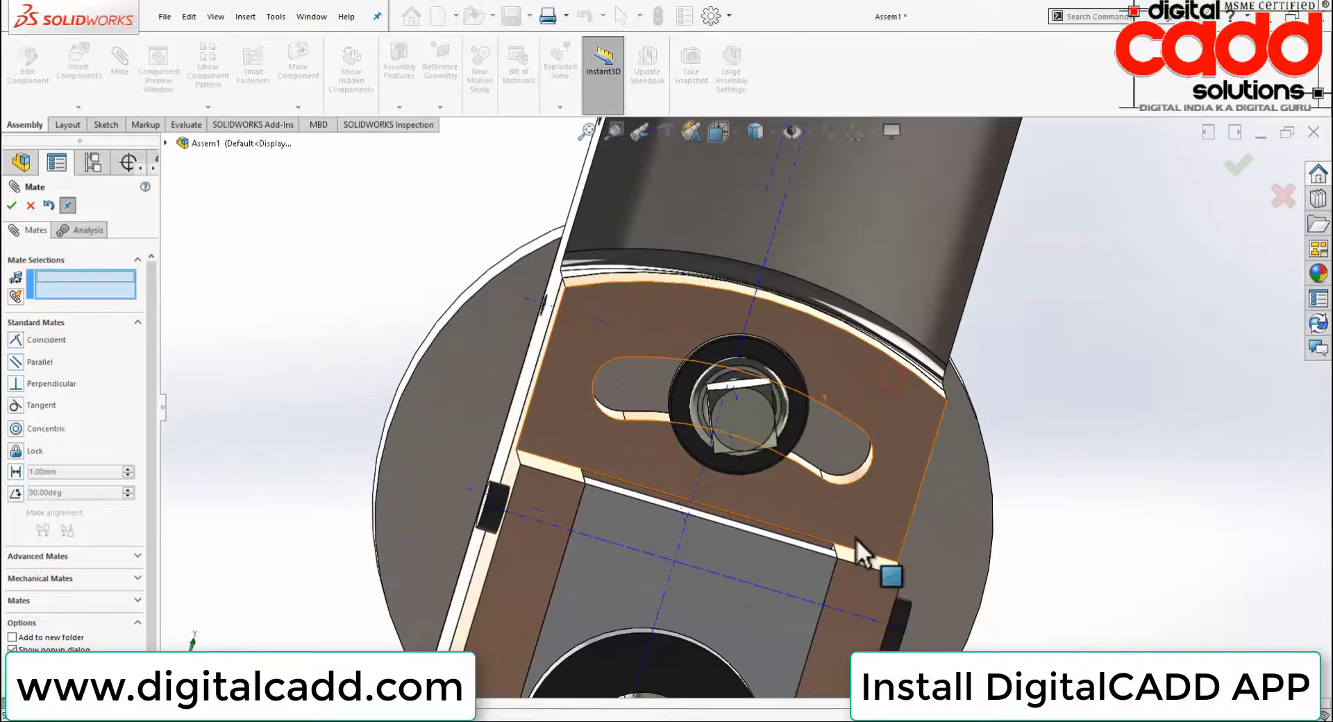
# Drag the clamping screw out of the bracket hole and back into the washer hole
pyautogui.moveTo(856, 539); pyautogui.dragTo(731, 419, button='middle')
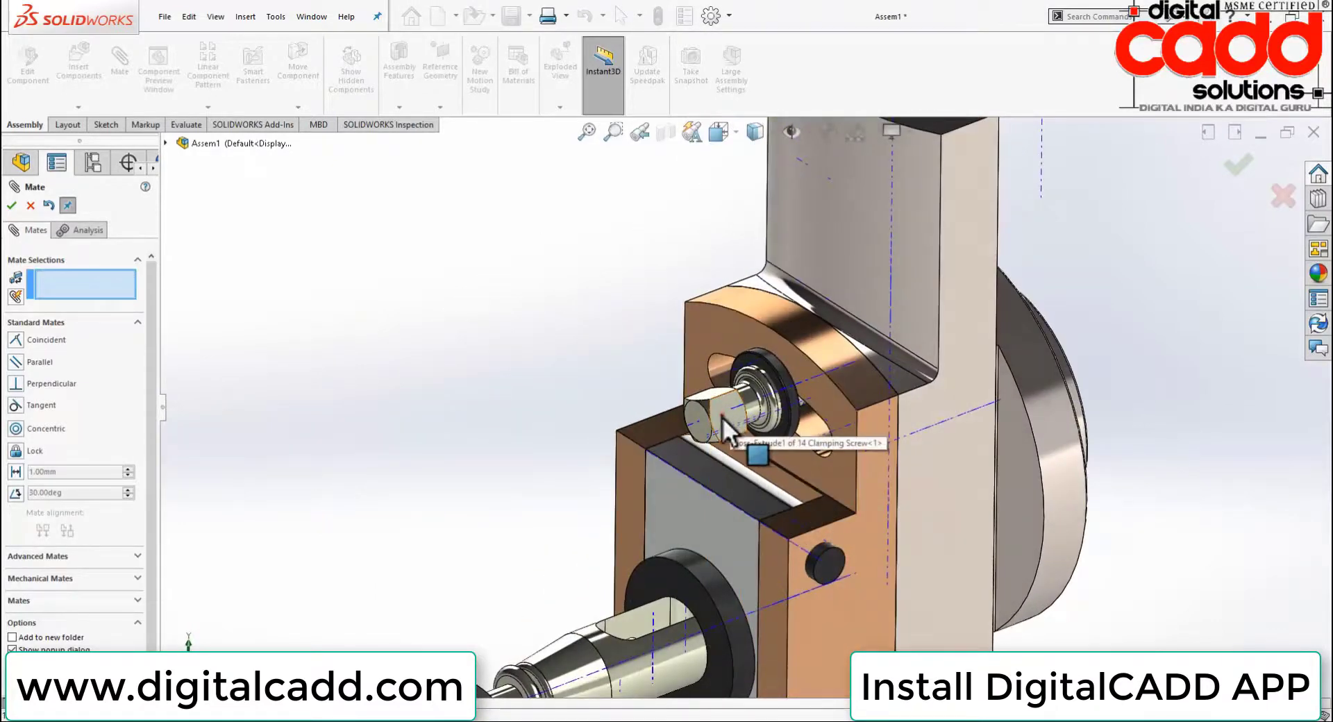
pyautogui.moveTo(722, 417); pyautogui.dragTo(672, 427)
pyautogui.moveTo(612, 465); pyautogui.dragTo(547, 489)
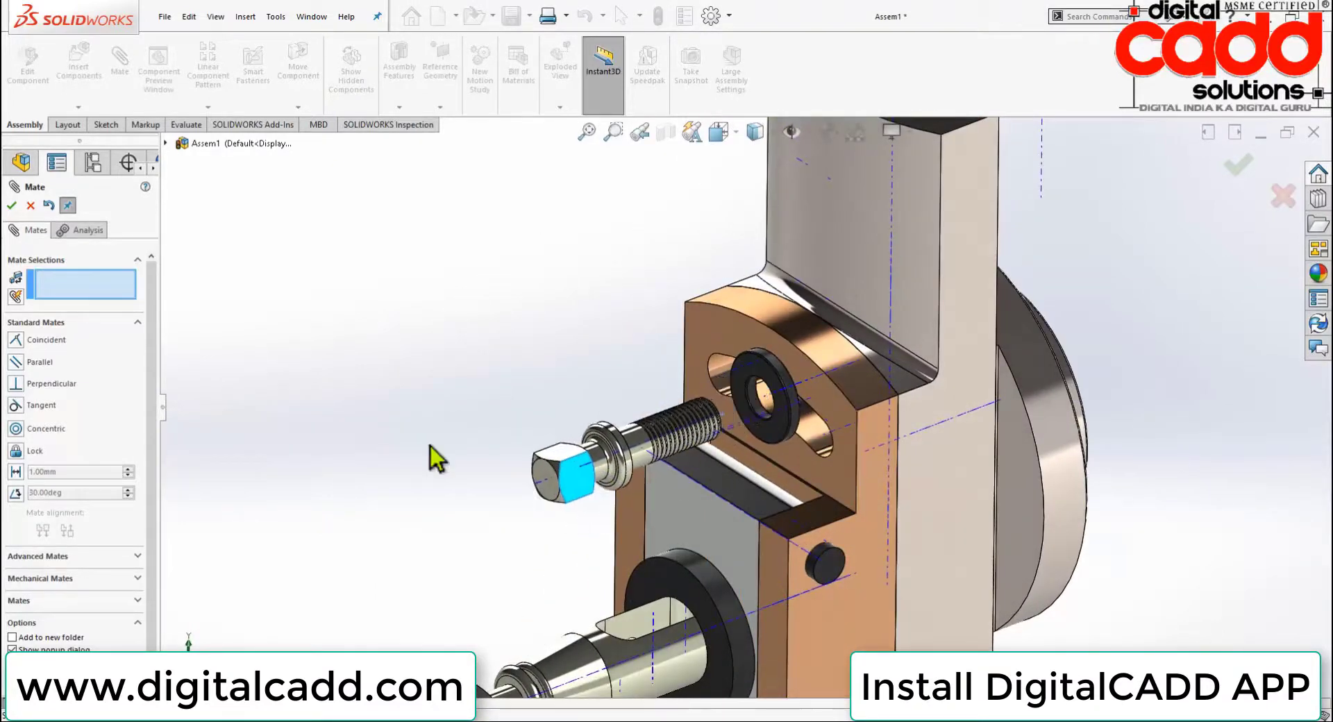
pyautogui.click(11, 207)
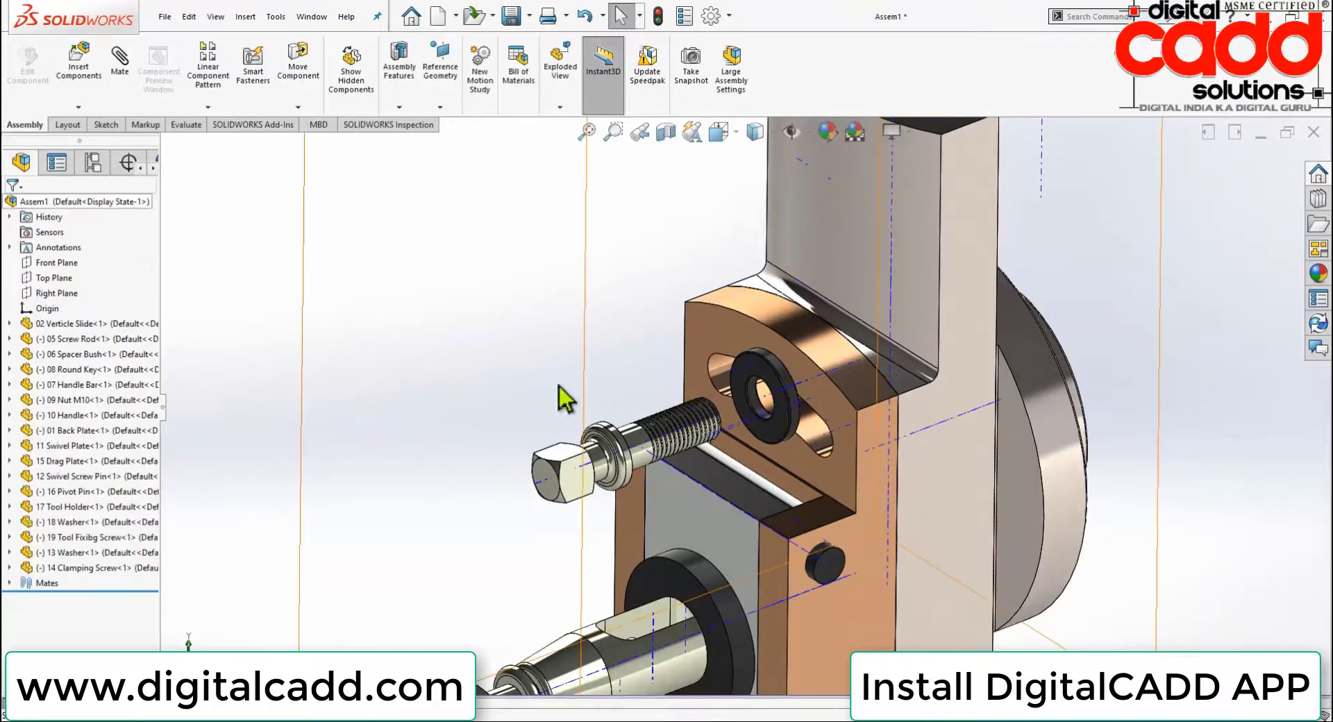
pyautogui.moveTo(560, 386); pyautogui.dragTo(681, 546, button='middle')
pyautogui.scroll(3, 728, 506)
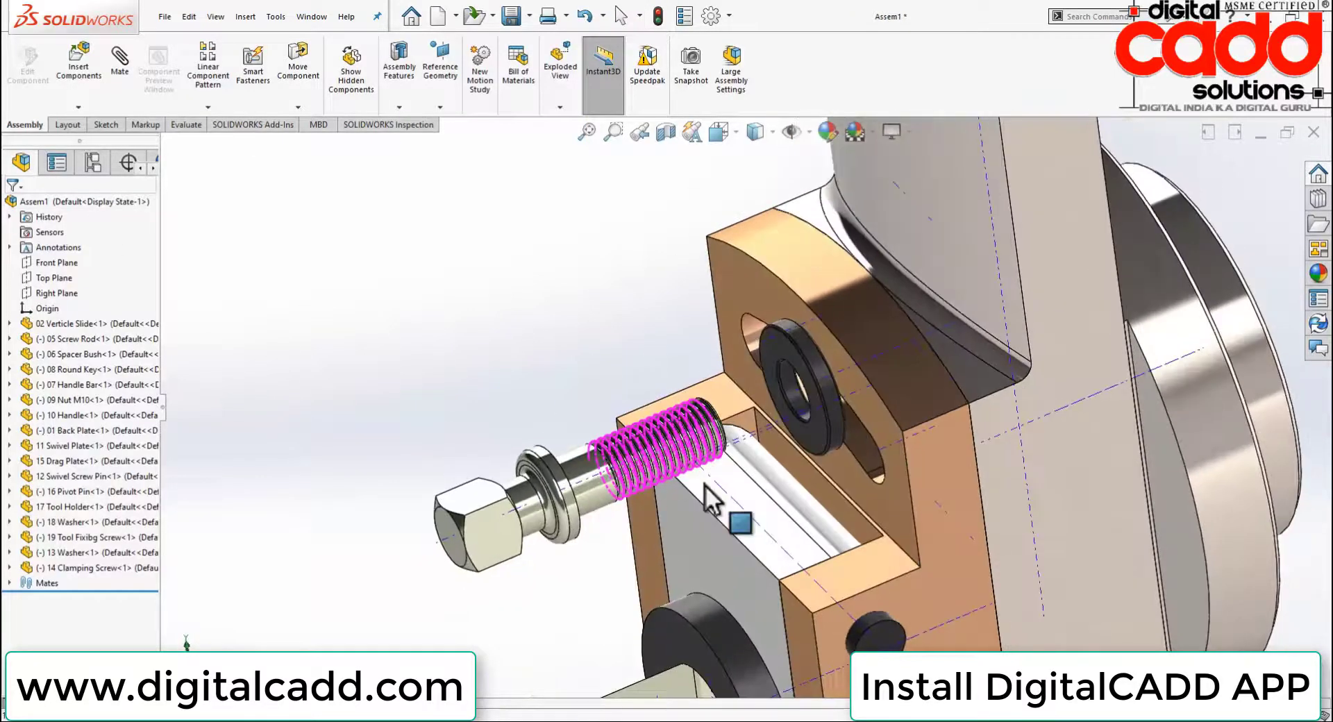
pyautogui.scroll(2, 894, 378)
pyautogui.scroll(2, 856, 409)
pyautogui.scroll(-3, 849, 394)
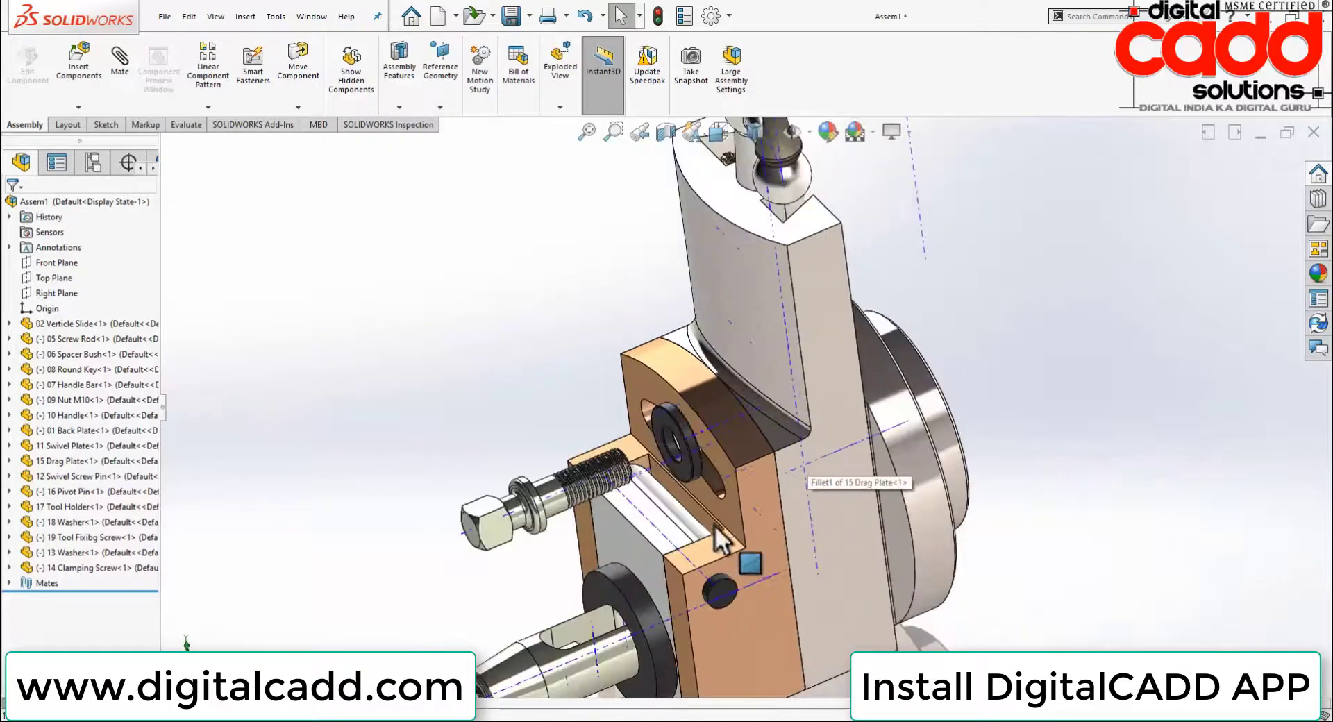
pyautogui.scroll(-3, 718, 441)
pyautogui.moveTo(788, 497); pyautogui.dragTo(434, 590, button='middle')
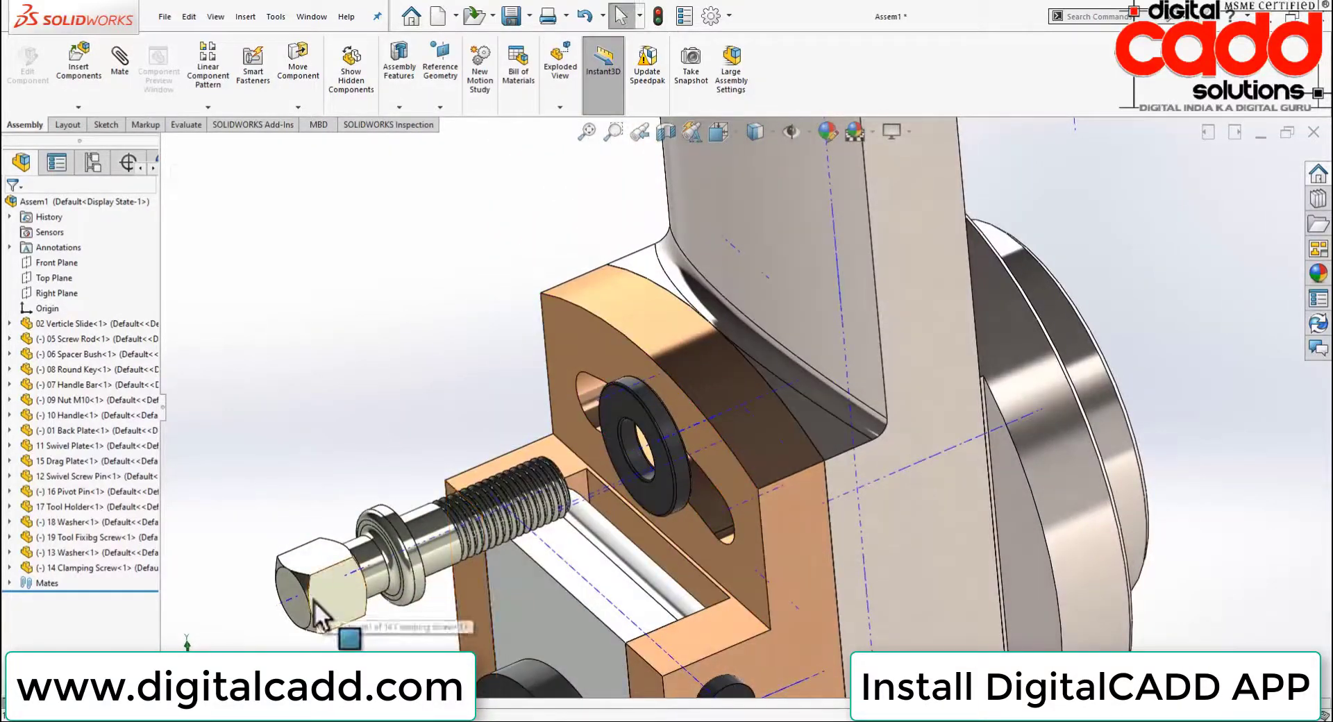
pyautogui.moveTo(314, 602); pyautogui.dragTo(431, 564)
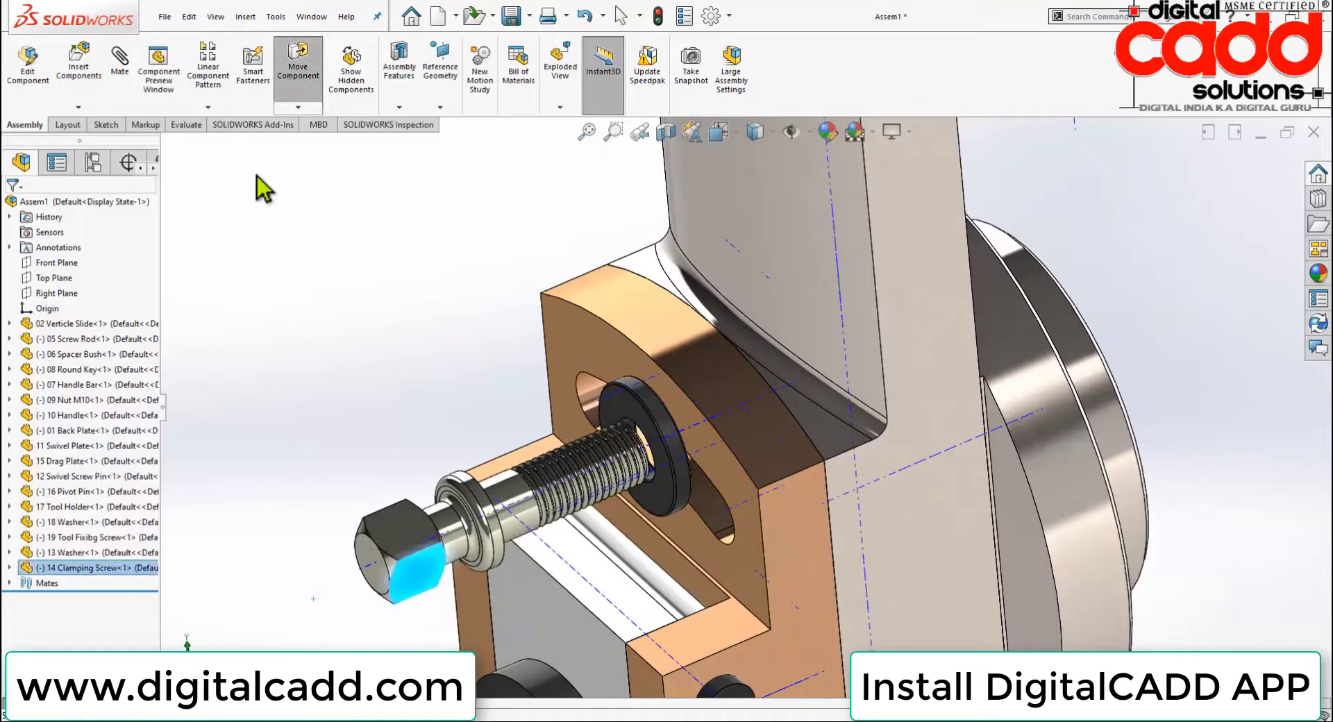
# Add a reversed Screw mechanical mate at 2 revolutions/mm between the clamping screw and vertical slide axes
pyautogui.press('m')
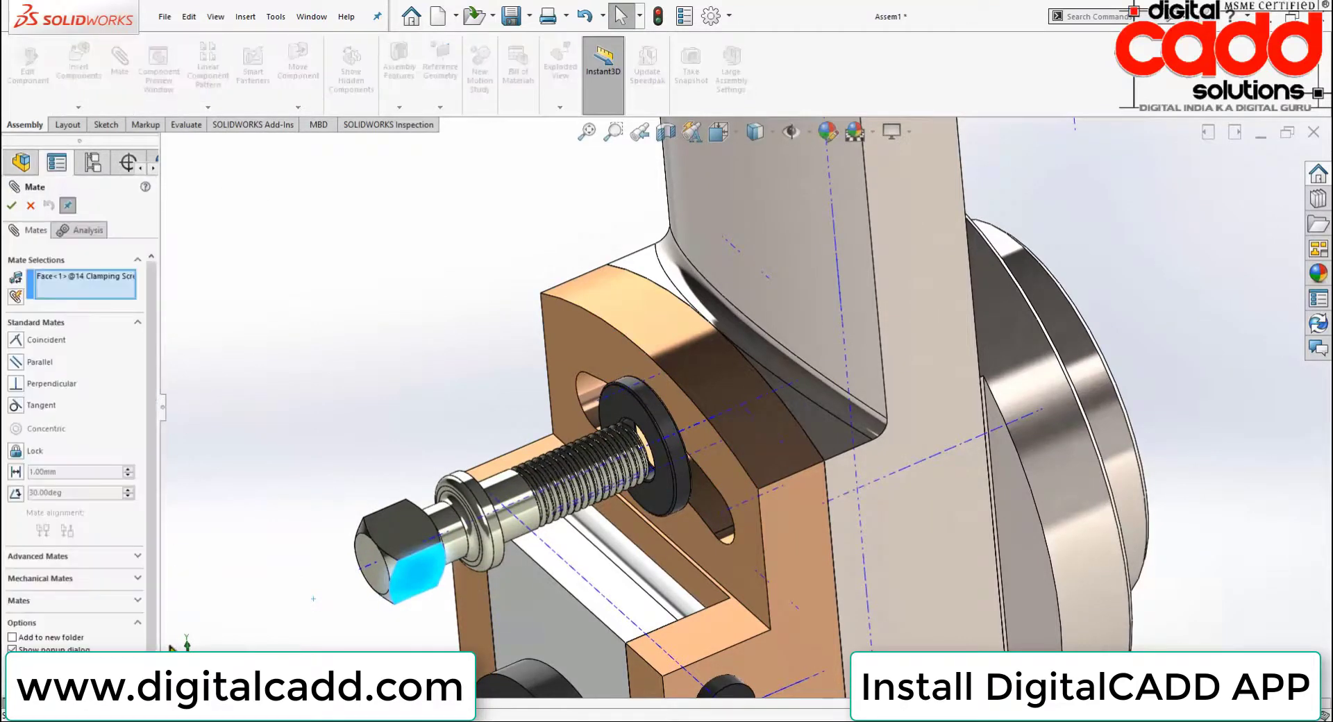
pyautogui.click(38, 578)
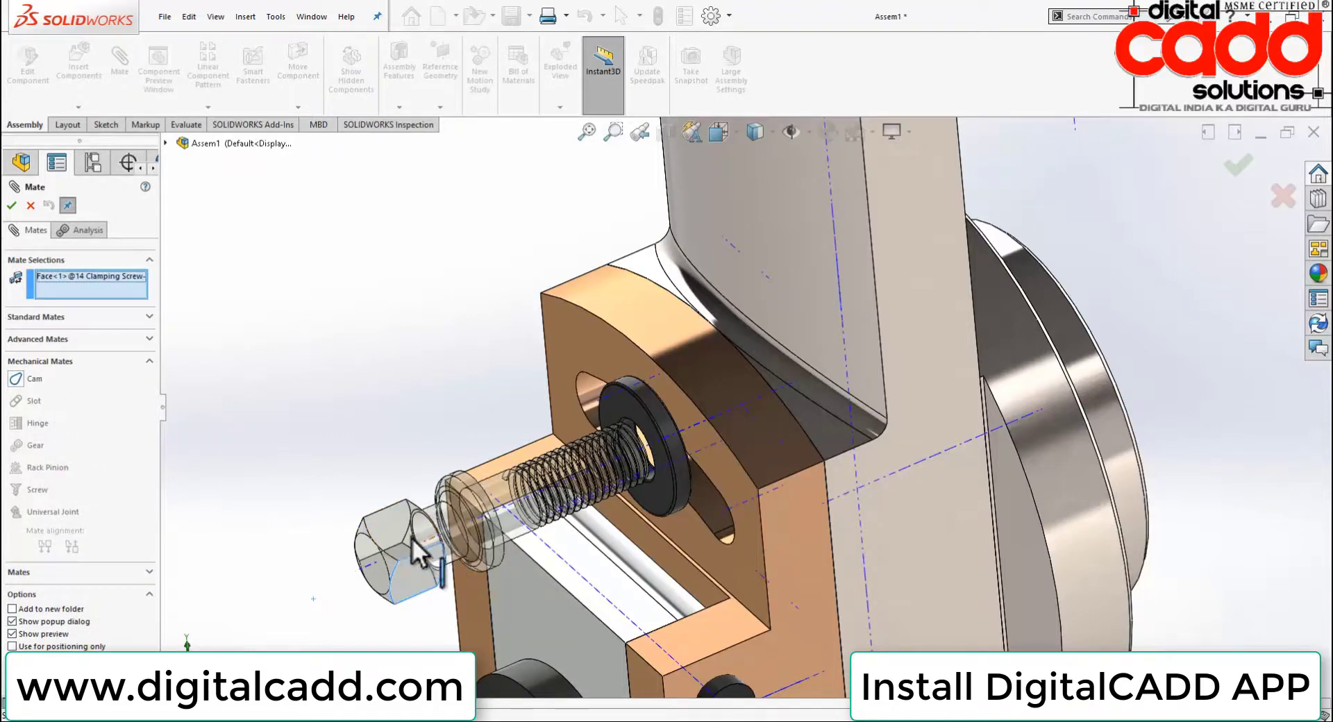
pyautogui.press('Escape')
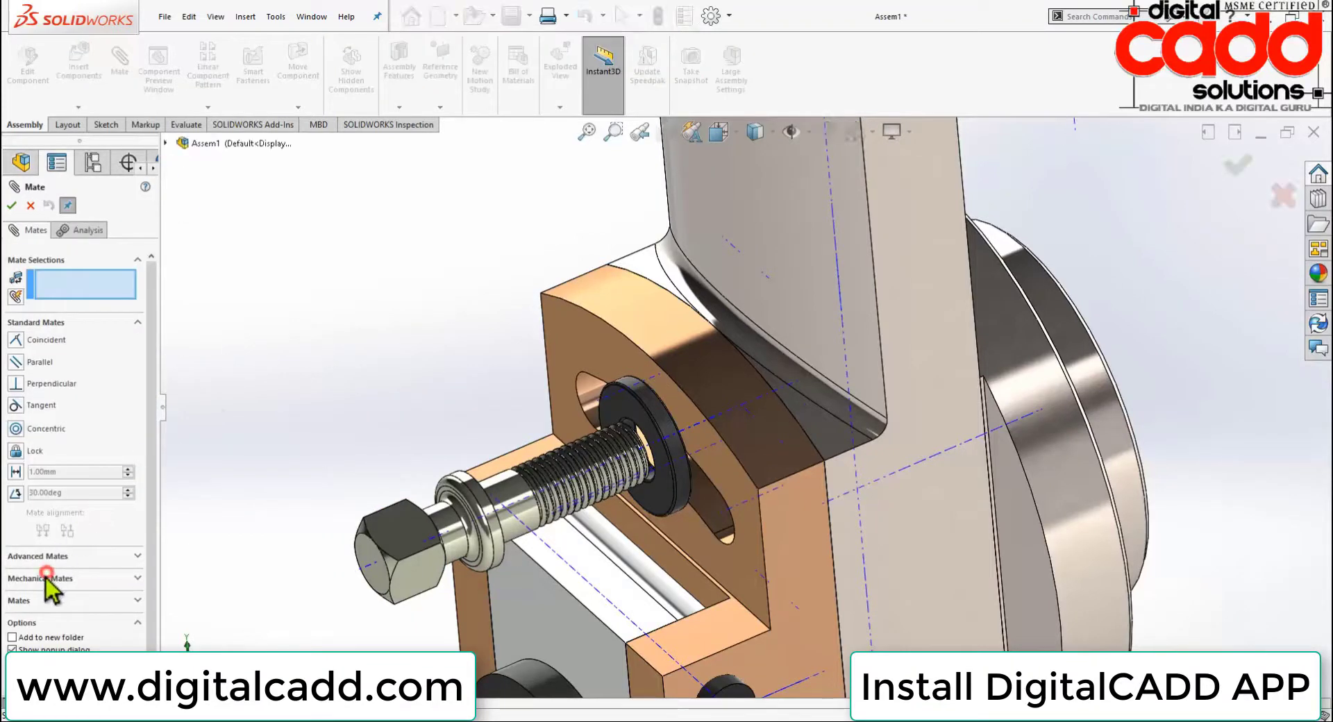
pyautogui.click(35, 577)
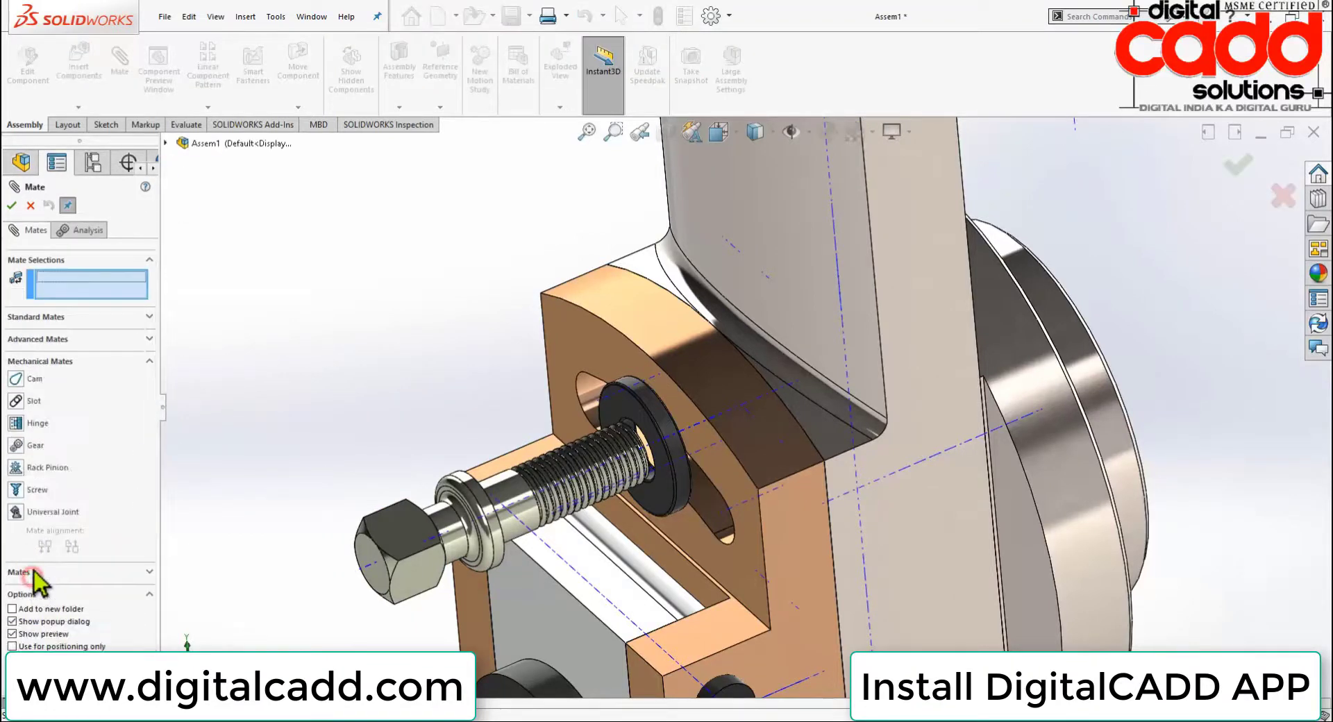
pyautogui.click(17, 488)
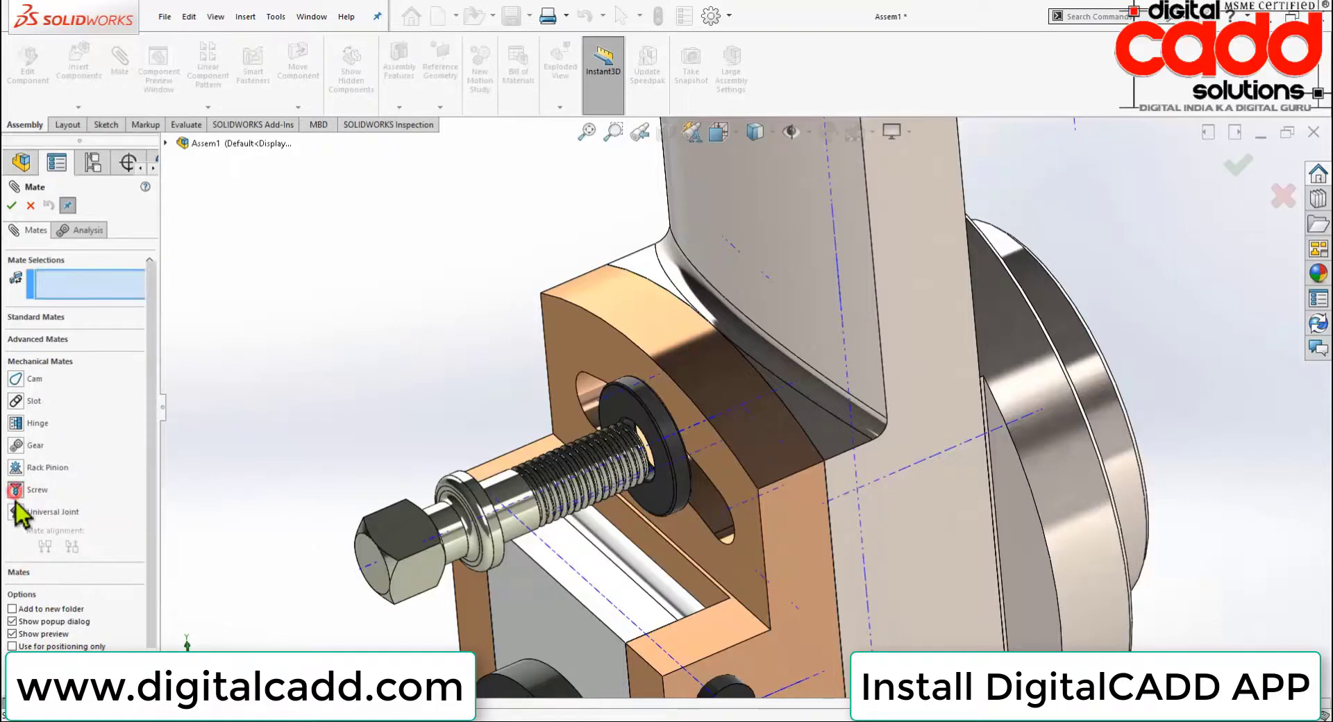
pyautogui.click(570, 490)
pyautogui.moveTo(722, 472); pyautogui.dragTo(790, 459, button='middle')
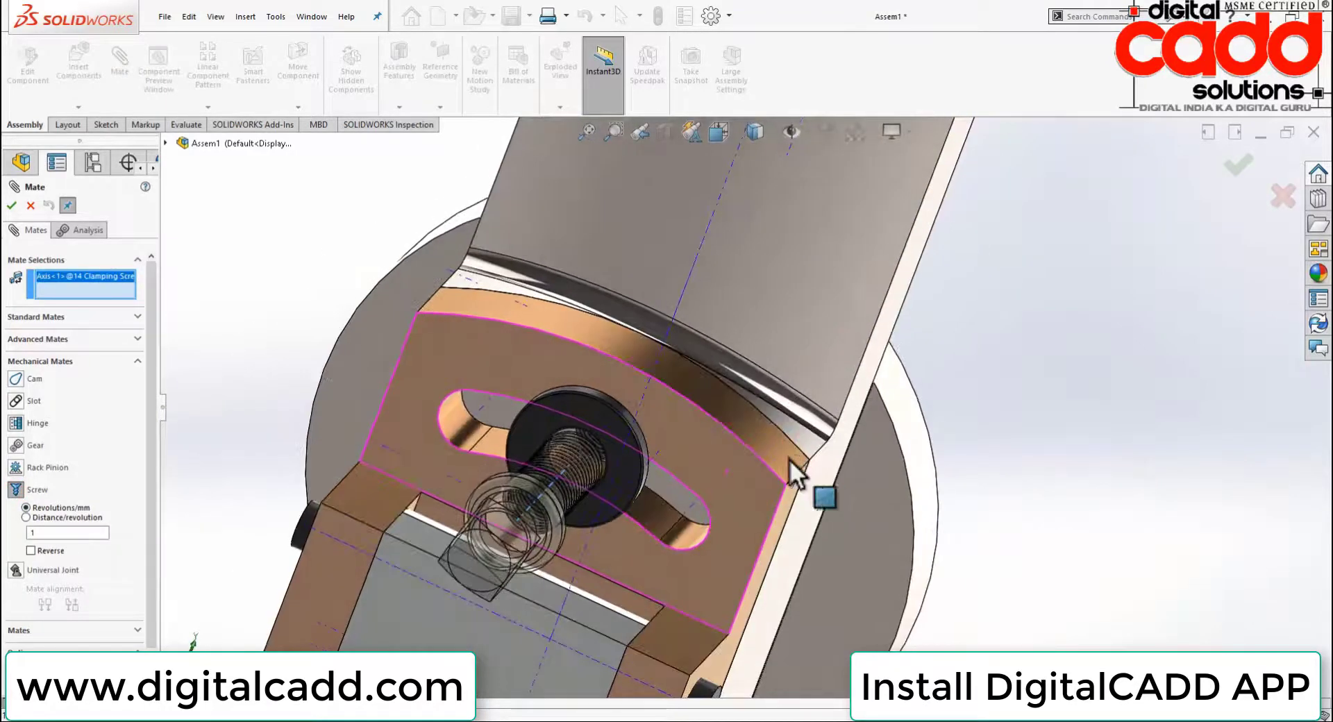
pyautogui.click(613, 422)
pyautogui.write('2')
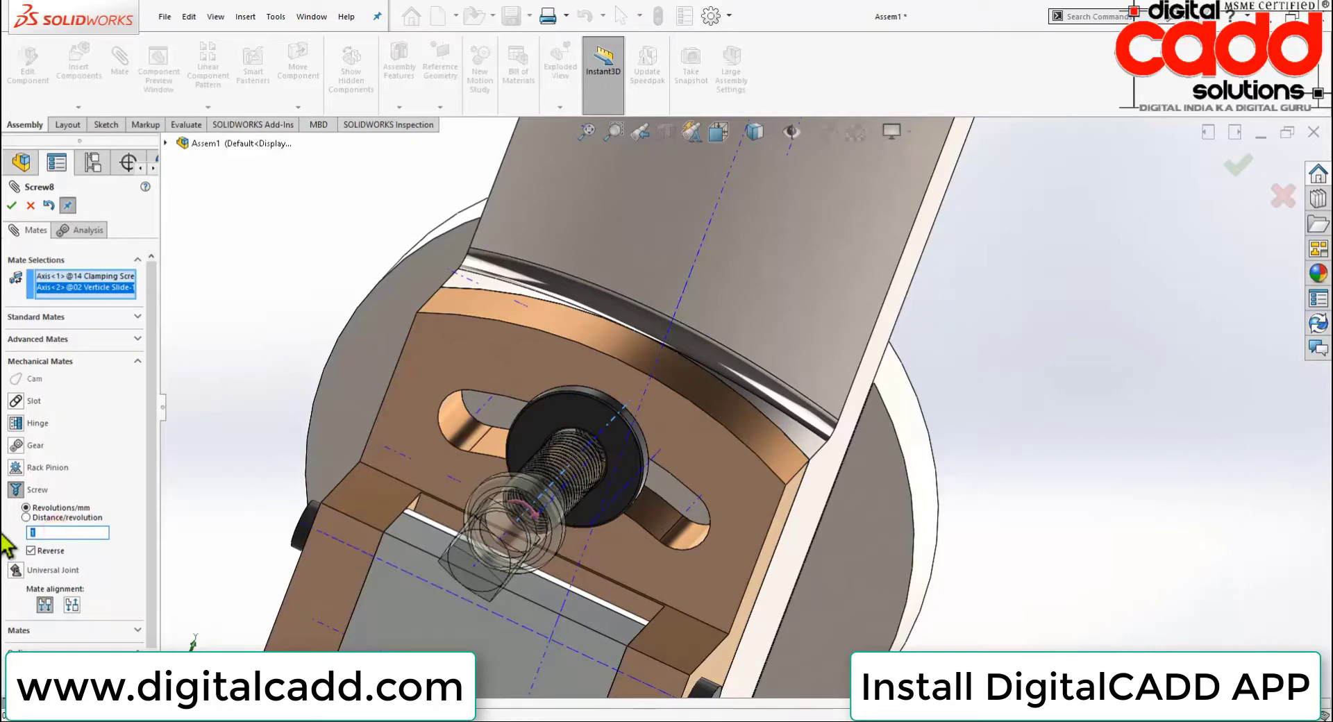
pyautogui.click(12, 207)
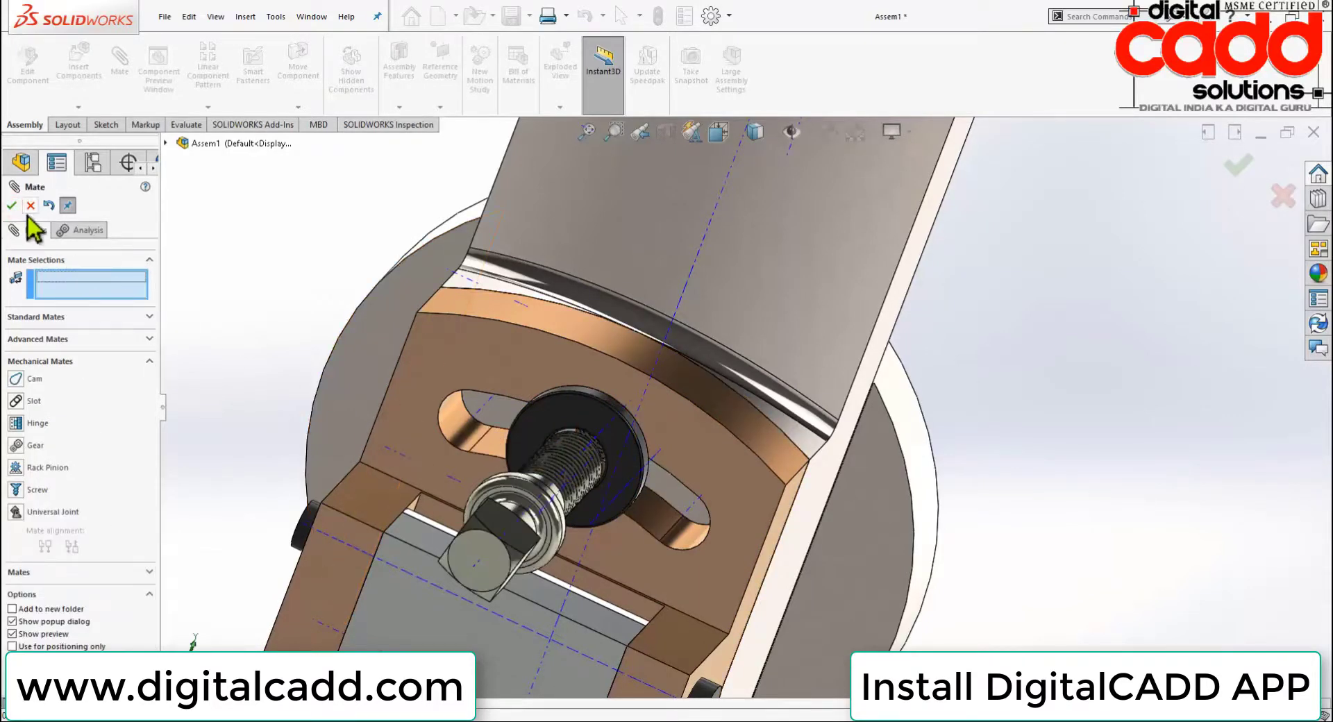
pyautogui.press('Escape')
# Drag-rotate the 14 Clamping Screw repeatedly to check it advances along its thread
pyautogui.moveTo(619, 472); pyautogui.dragTo(430, 561, button='middle')
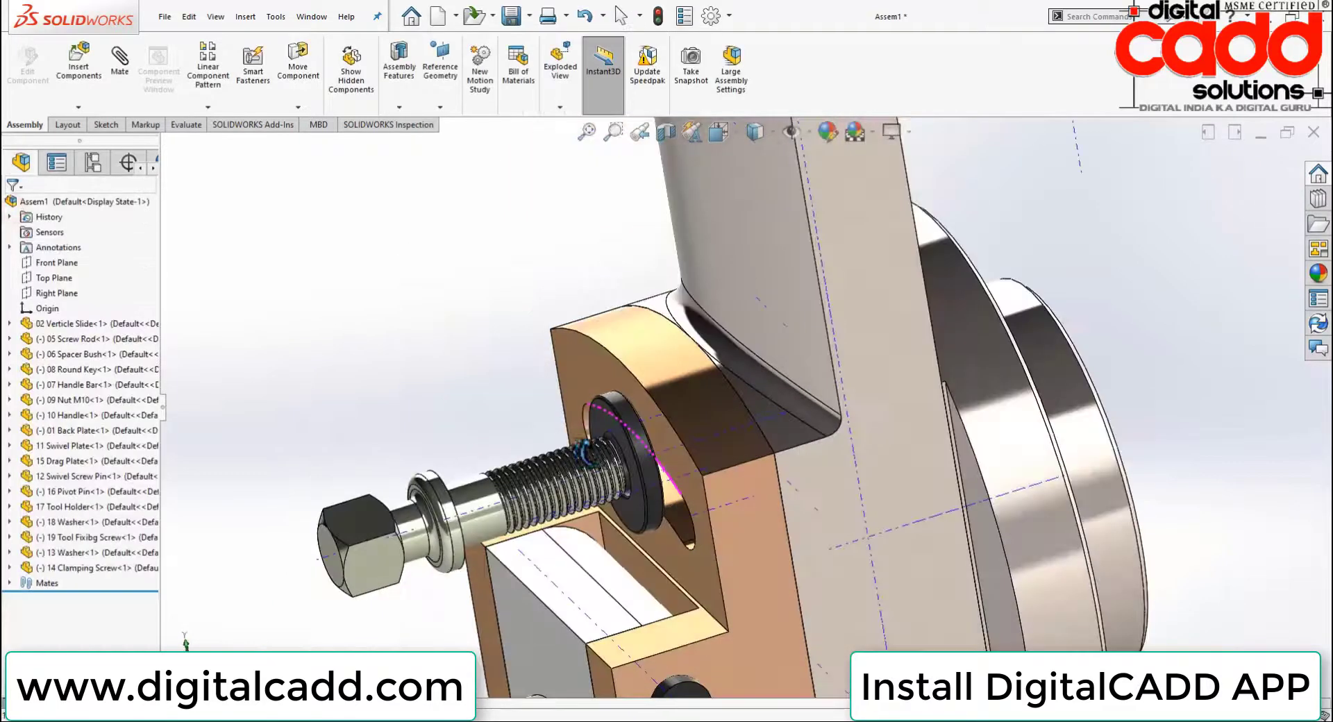
pyautogui.moveTo(392, 563)
pyautogui.mouseDown()
pyautogui.moveTo(319, 571)
pyautogui.moveTo(402, 536)
pyautogui.moveTo(253, 467)
pyautogui.moveTo(379, 514)
pyautogui.moveTo(493, 582)
pyautogui.moveTo(522, 552)
pyautogui.moveTo(510, 635)
pyautogui.moveTo(433, 435)
pyautogui.moveTo(547, 518)
pyautogui.moveTo(589, 479)
pyautogui.mouseUp()
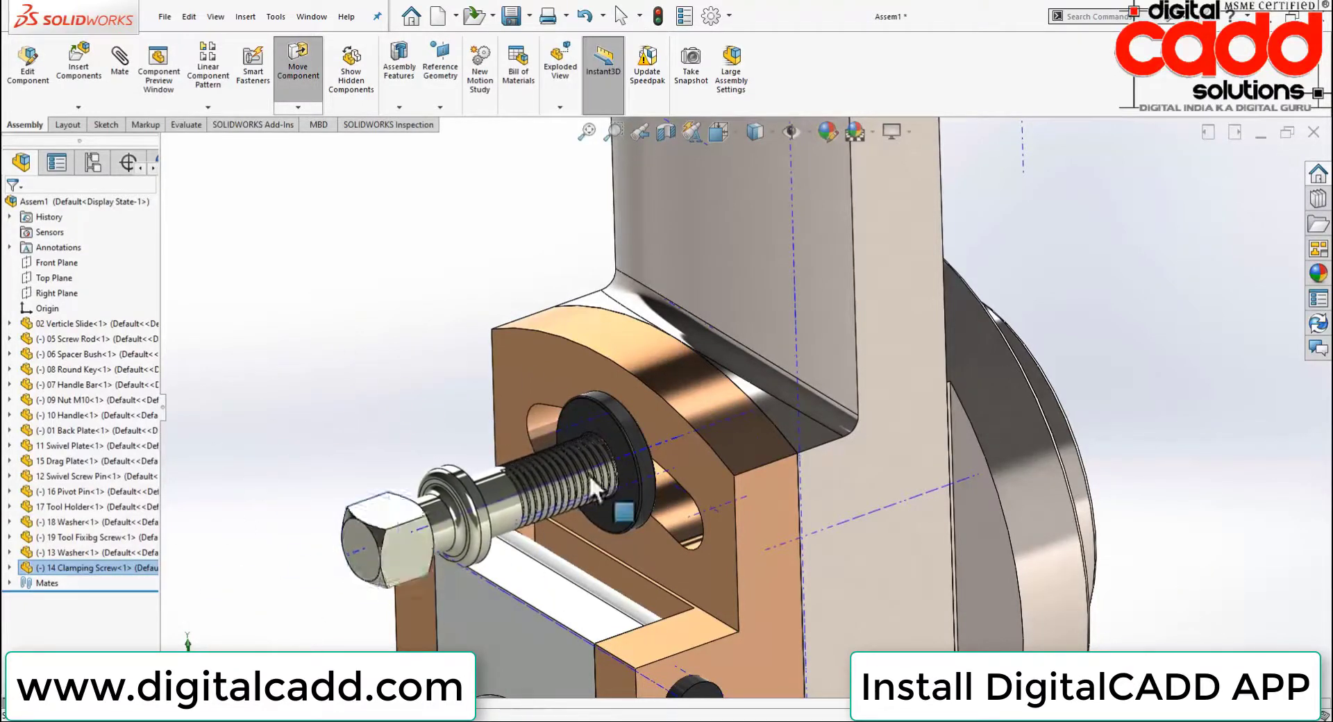
pyautogui.moveTo(497, 357)
pyautogui.mouseDown()
pyautogui.moveTo(256, 467)
pyautogui.moveTo(368, 644)
pyautogui.moveTo(273, 615)
pyautogui.moveTo(515, 601)
pyautogui.moveTo(444, 387)
pyautogui.mouseUp()
pyautogui.moveTo(245, 401)
pyautogui.mouseDown()
pyautogui.moveTo(298, 619)
pyautogui.moveTo(403, 645)
pyautogui.moveTo(506, 635)
pyautogui.moveTo(432, 418)
pyautogui.moveTo(281, 483)
pyautogui.moveTo(250, 663)
pyautogui.moveTo(540, 610)
pyautogui.moveTo(504, 601)
pyautogui.moveTo(536, 660)
pyautogui.moveTo(486, 642)
pyautogui.moveTo(518, 675)
pyautogui.moveTo(494, 714)
pyautogui.moveTo(539, 708)
pyautogui.moveTo(729, 653)
pyautogui.moveTo(635, 644)
pyautogui.moveTo(486, 602)
pyautogui.moveTo(978, 556)
pyautogui.mouseUp()
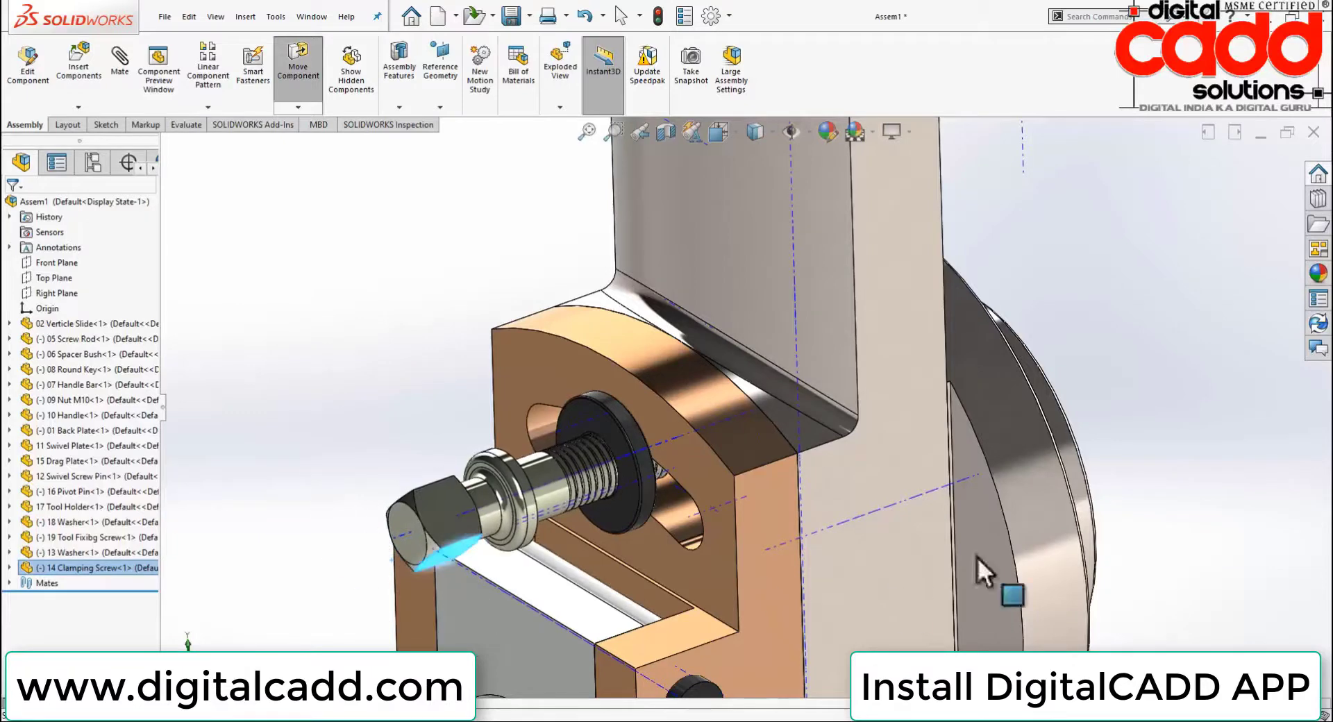
pyautogui.moveTo(831, 473); pyautogui.dragTo(743, 523, button='middle')
pyautogui.scroll(-2, 743, 524)
pyautogui.scroll(-2, 669, 499)
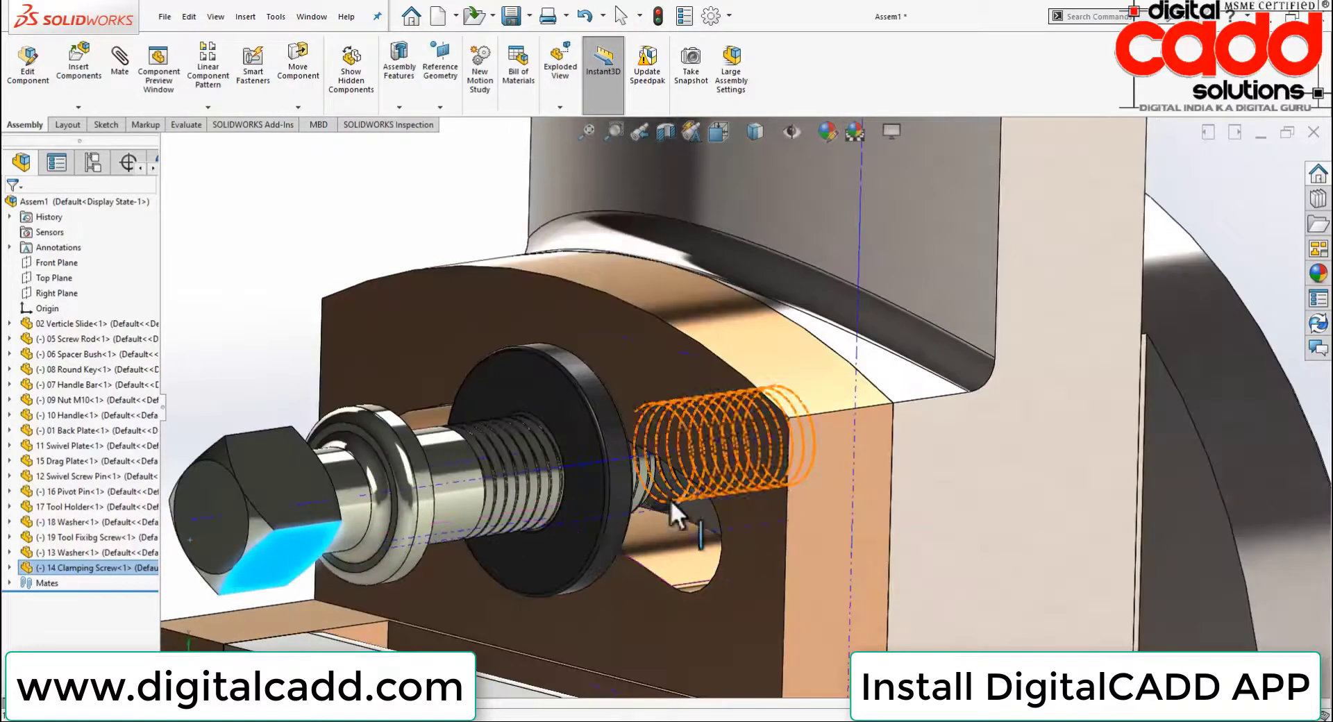
pyautogui.moveTo(256, 568)
pyautogui.mouseDown()
pyautogui.moveTo(203, 470)
pyautogui.moveTo(209, 598)
pyautogui.moveTo(212, 493)
pyautogui.moveTo(249, 420)
pyautogui.moveTo(106, 460)
pyautogui.moveTo(127, 615)
pyautogui.moveTo(209, 604)
pyautogui.moveTo(286, 561)
pyautogui.moveTo(368, 464)
pyautogui.moveTo(281, 386)
pyautogui.moveTo(146, 491)
pyautogui.moveTo(152, 551)
pyautogui.moveTo(189, 624)
pyautogui.moveTo(306, 579)
pyautogui.moveTo(378, 462)
pyautogui.moveTo(211, 473)
pyautogui.moveTo(230, 572)
pyautogui.moveTo(299, 602)
pyautogui.moveTo(418, 512)
pyautogui.moveTo(365, 379)
pyautogui.moveTo(264, 392)
pyautogui.moveTo(217, 446)
pyautogui.moveTo(251, 542)
pyautogui.moveTo(385, 544)
pyautogui.moveTo(406, 377)
pyautogui.moveTo(215, 453)
pyautogui.moveTo(214, 545)
pyautogui.moveTo(318, 574)
pyautogui.moveTo(411, 440)
pyautogui.moveTo(332, 339)
pyautogui.moveTo(152, 457)
pyautogui.moveTo(310, 553)
pyautogui.moveTo(490, 557)
pyautogui.moveTo(409, 348)
pyautogui.moveTo(239, 444)
pyautogui.moveTo(339, 568)
pyautogui.moveTo(440, 486)
pyautogui.moveTo(265, 435)
pyautogui.moveTo(299, 563)
pyautogui.moveTo(489, 614)
pyautogui.moveTo(372, 440)
pyautogui.moveTo(388, 554)
pyautogui.moveTo(440, 356)
pyautogui.moveTo(197, 556)
pyautogui.moveTo(507, 480)
pyautogui.moveTo(536, 346)
pyautogui.moveTo(213, 472)
pyautogui.moveTo(326, 499)
pyautogui.moveTo(581, 486)
pyautogui.moveTo(618, 352)
pyautogui.moveTo(455, 297)
pyautogui.moveTo(478, 289)
pyautogui.moveTo(444, 378)
pyautogui.moveTo(322, 391)
pyautogui.moveTo(336, 501)
pyautogui.moveTo(326, 386)
pyautogui.moveTo(389, 361)
pyautogui.moveTo(373, 368)
pyautogui.moveTo(451, 440)
pyautogui.moveTo(465, 418)
pyautogui.moveTo(429, 514)
pyautogui.moveTo(489, 564)
pyautogui.moveTo(340, 588)
pyautogui.moveTo(272, 505)
pyautogui.moveTo(283, 397)
pyautogui.moveTo(443, 471)
pyautogui.moveTo(400, 420)
pyautogui.moveTo(389, 430)
pyautogui.mouseUp()
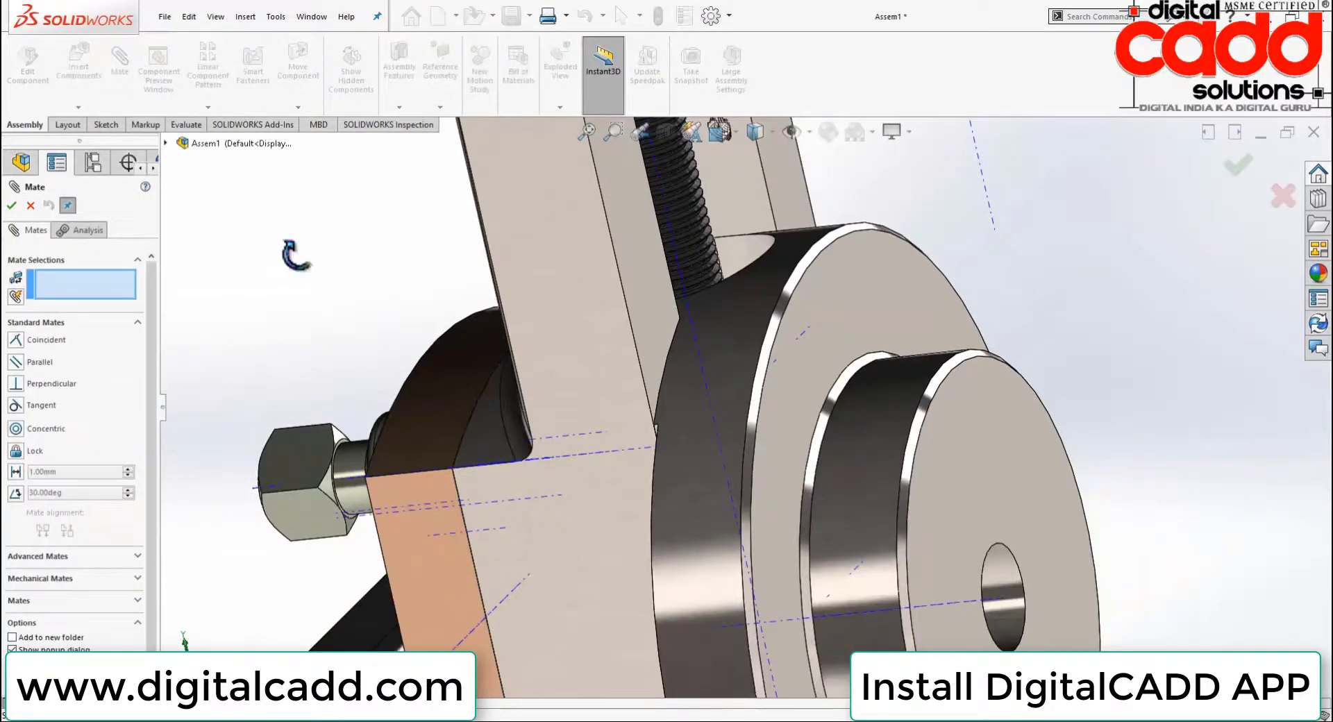
# Mate the screw collar face coincident with the 13 Washer face
pyautogui.moveTo(295, 256); pyautogui.dragTo(327, 336, button='middle')
pyautogui.scroll(-2, 368, 402)
pyautogui.scroll(-2, 389, 424)
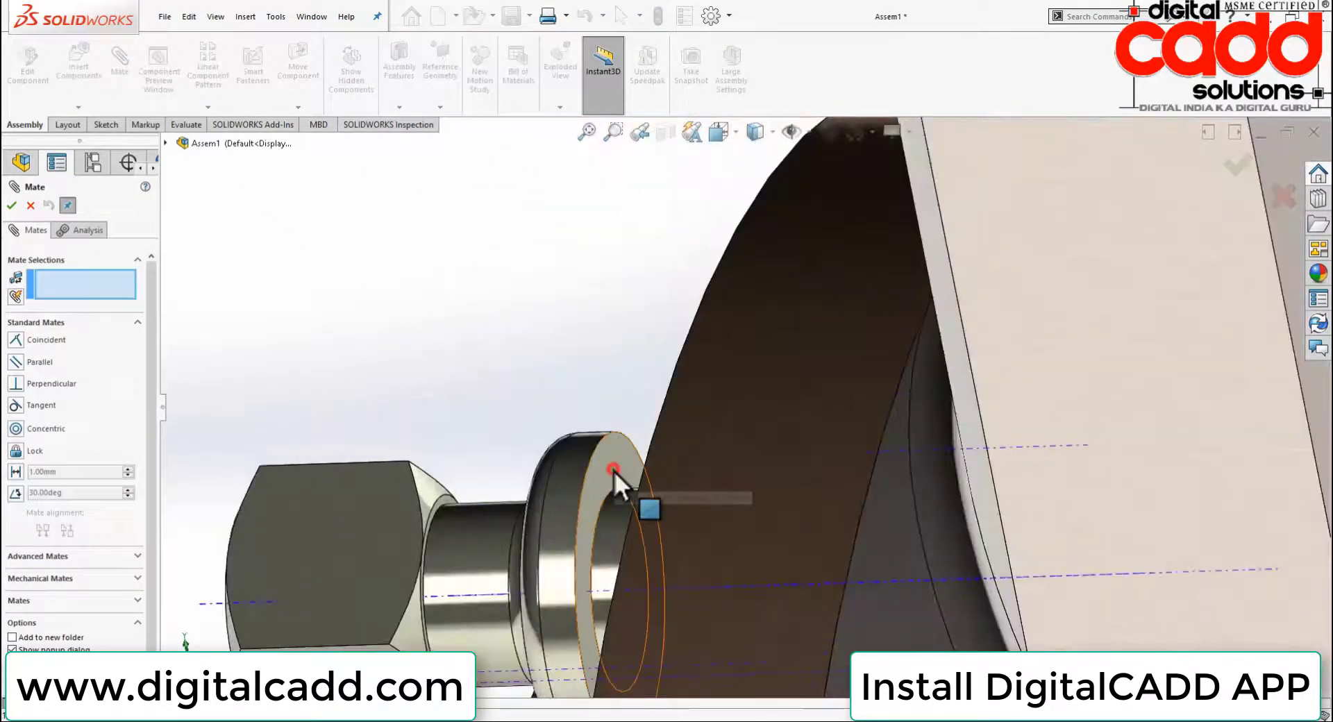
pyautogui.click(614, 471)
pyautogui.moveTo(496, 301)
pyautogui.mouseDown(button='middle')
pyautogui.moveTo(769, 398)
pyautogui.moveTo(566, 483)
pyautogui.mouseUp(button='middle')
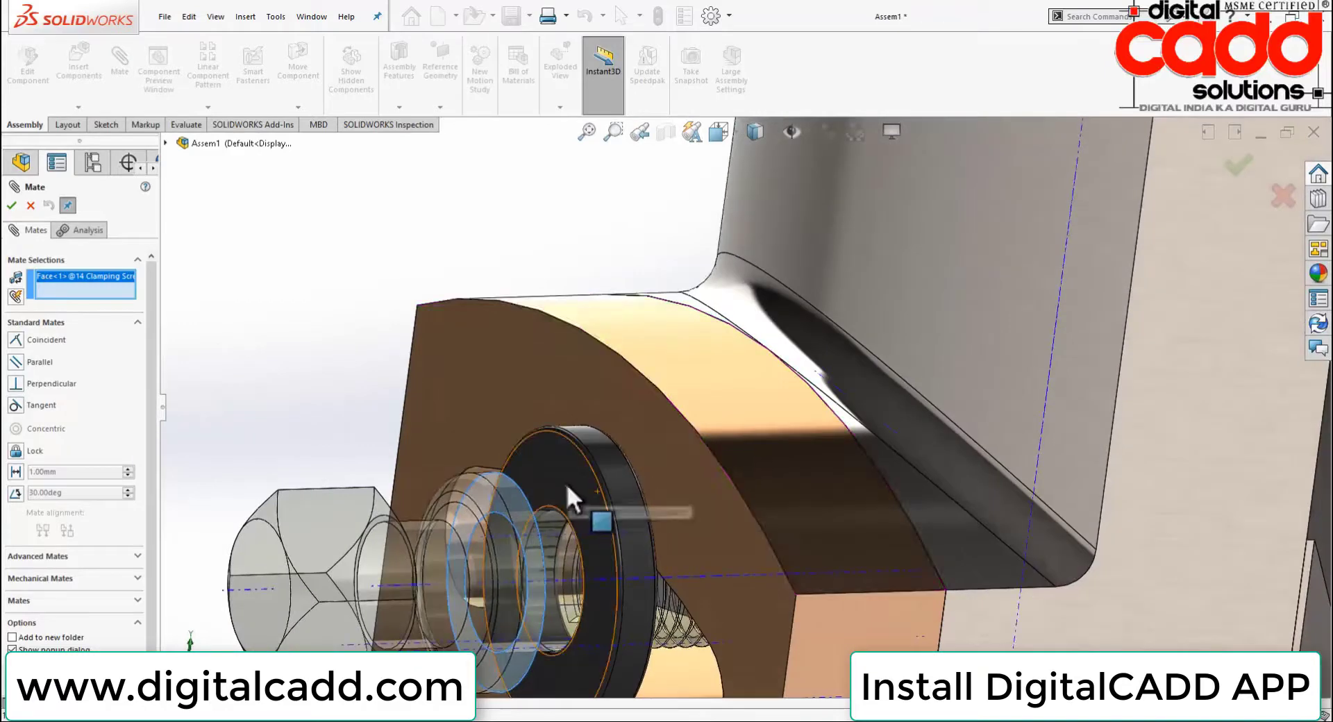
pyautogui.click(566, 483)
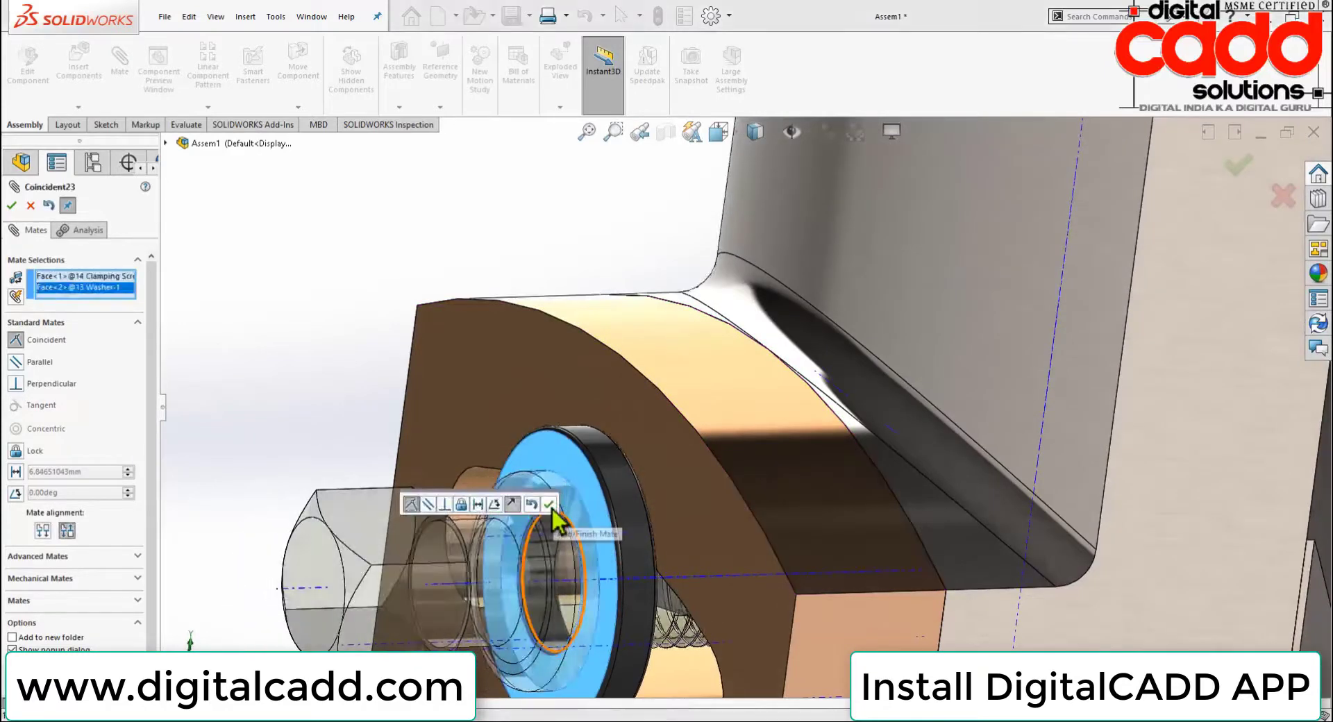
pyautogui.click(550, 505)
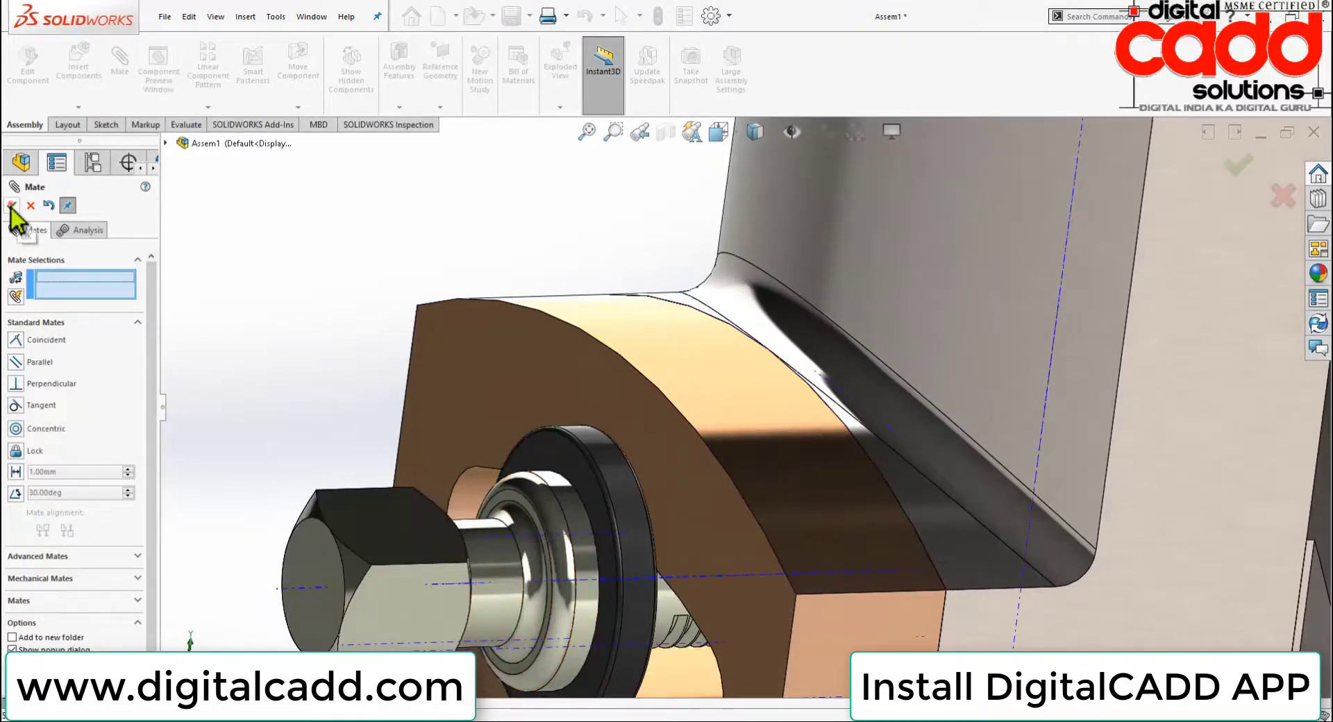
pyautogui.press('Escape')
# Fit the whole assembly in view and switch to an isometric orientation
pyautogui.press('f')
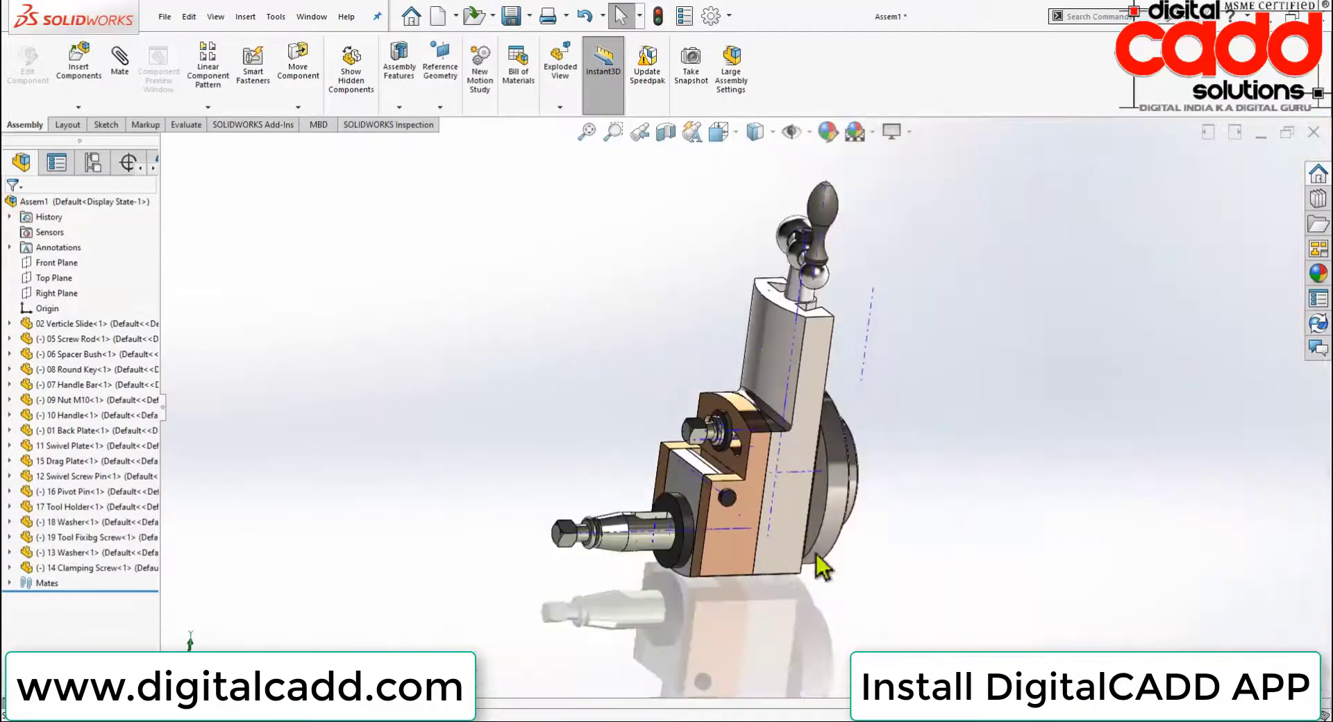
pyautogui.moveTo(672, 522)
pyautogui.mouseDown(button='middle')
pyautogui.moveTo(573, 448)
pyautogui.moveTo(832, 497)
pyautogui.moveTo(795, 524)
pyautogui.moveTo(732, 525)
pyautogui.moveTo(782, 416)
pyautogui.moveTo(805, 293)
pyautogui.moveTo(793, 260)
pyautogui.mouseUp(button='middle')
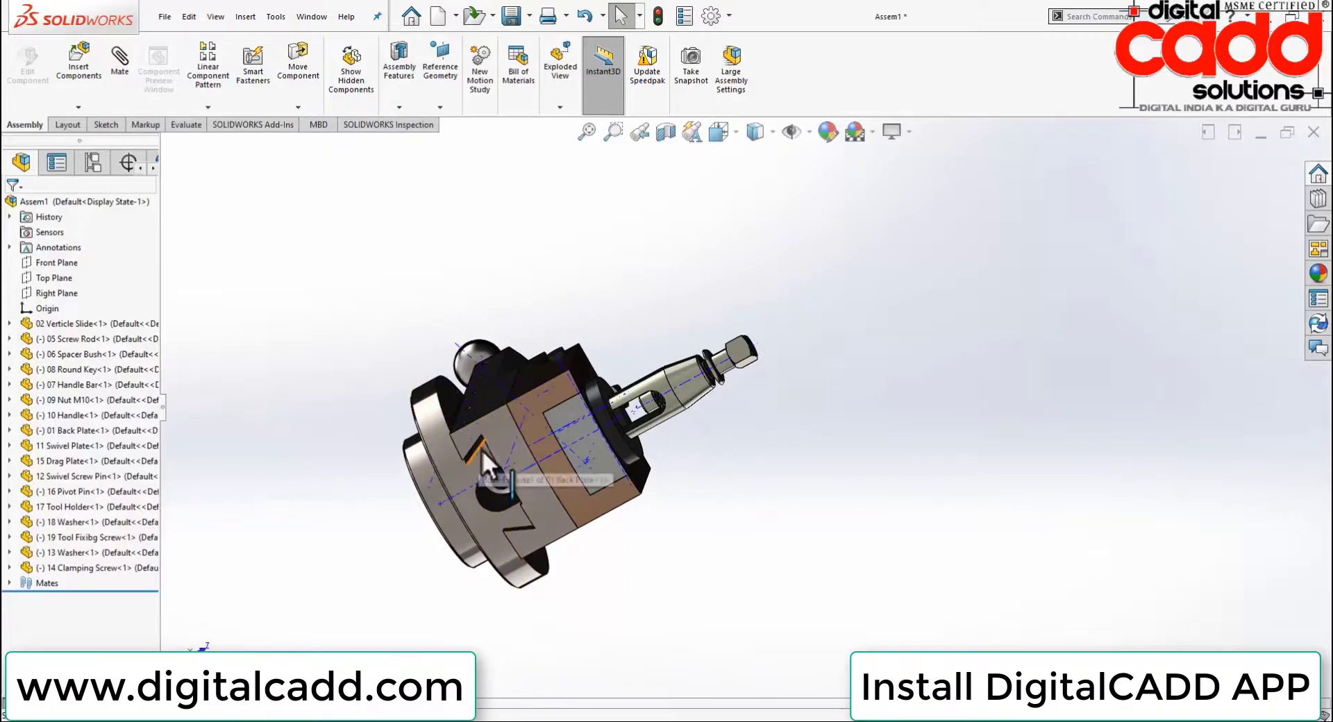
pyautogui.moveTo(482, 449)
pyautogui.mouseDown(button='middle')
pyautogui.moveTo(735, 611)
pyautogui.moveTo(773, 520)
pyautogui.moveTo(769, 663)
pyautogui.moveTo(764, 565)
pyautogui.moveTo(881, 527)
pyautogui.mouseUp(button='middle')
pyautogui.scroll(3, 717, 551)
pyautogui.press('space')
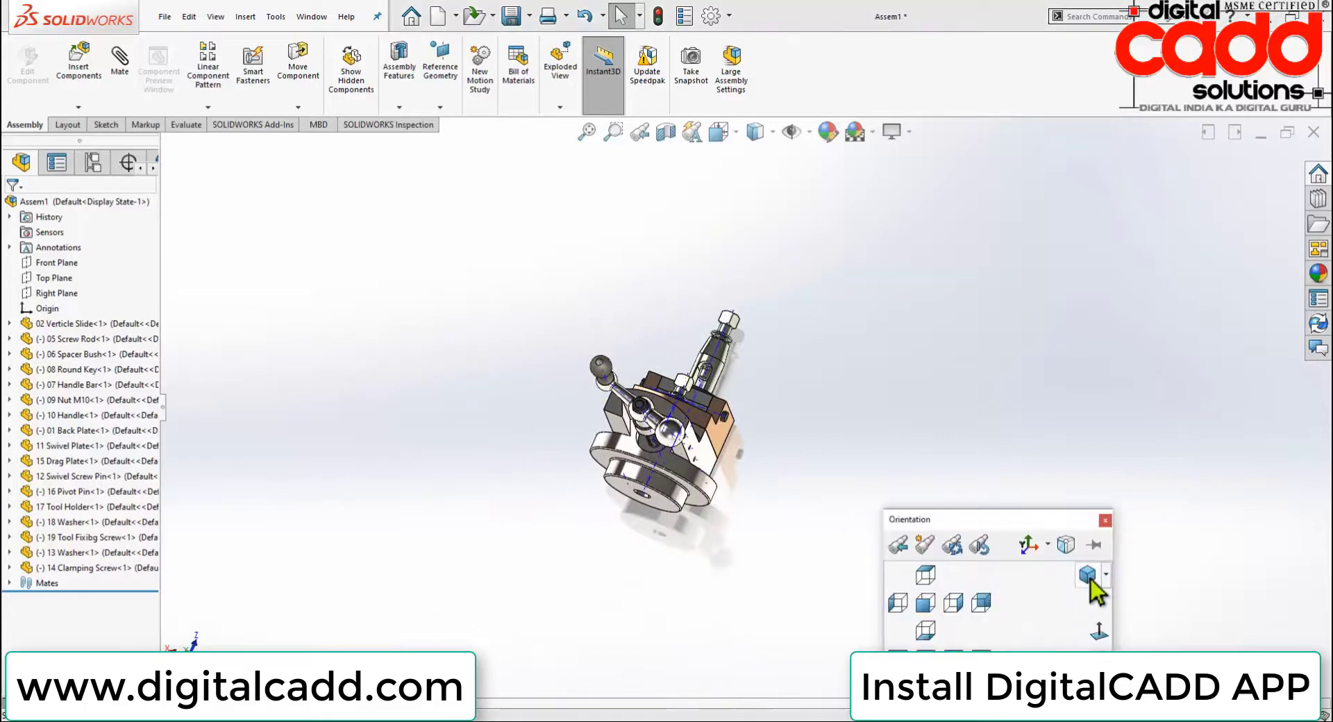
pyautogui.click(1087, 575)
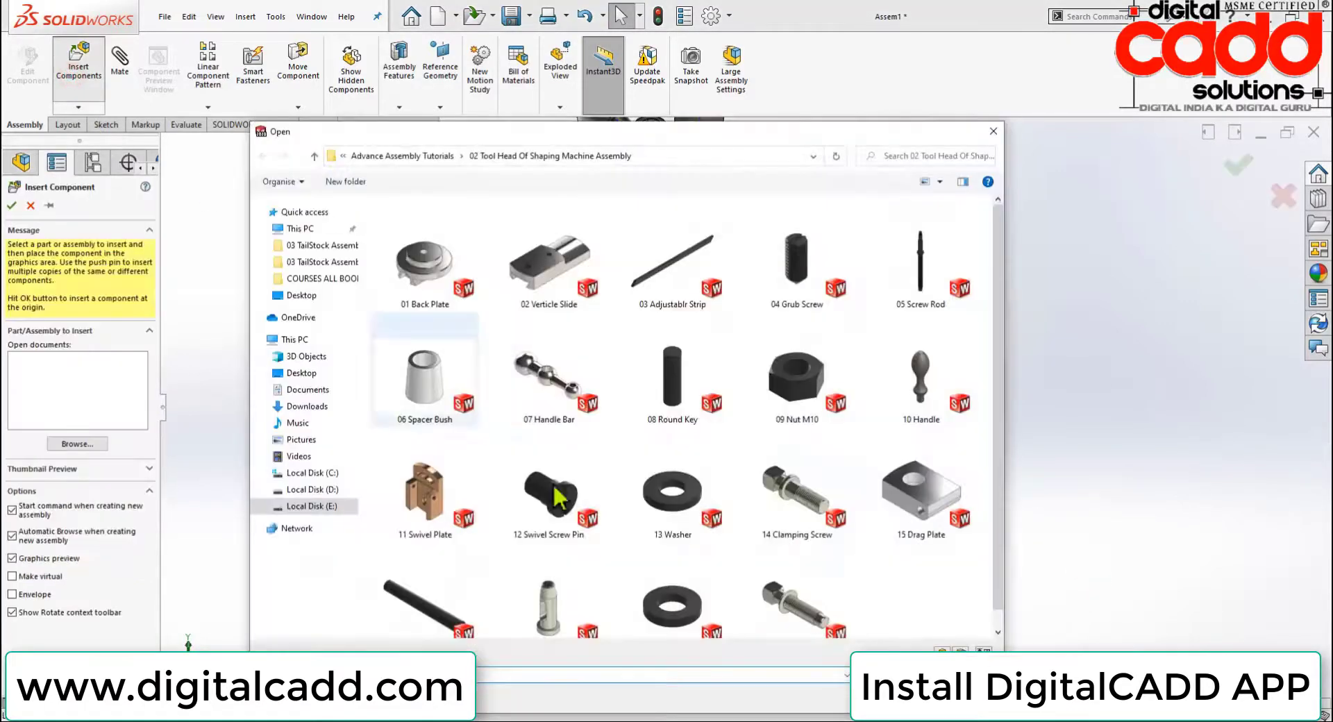
# Insert the 03 Adjustablr Strip and rotate it to a near-vertical angle
pyautogui.doubleClick(700, 243)
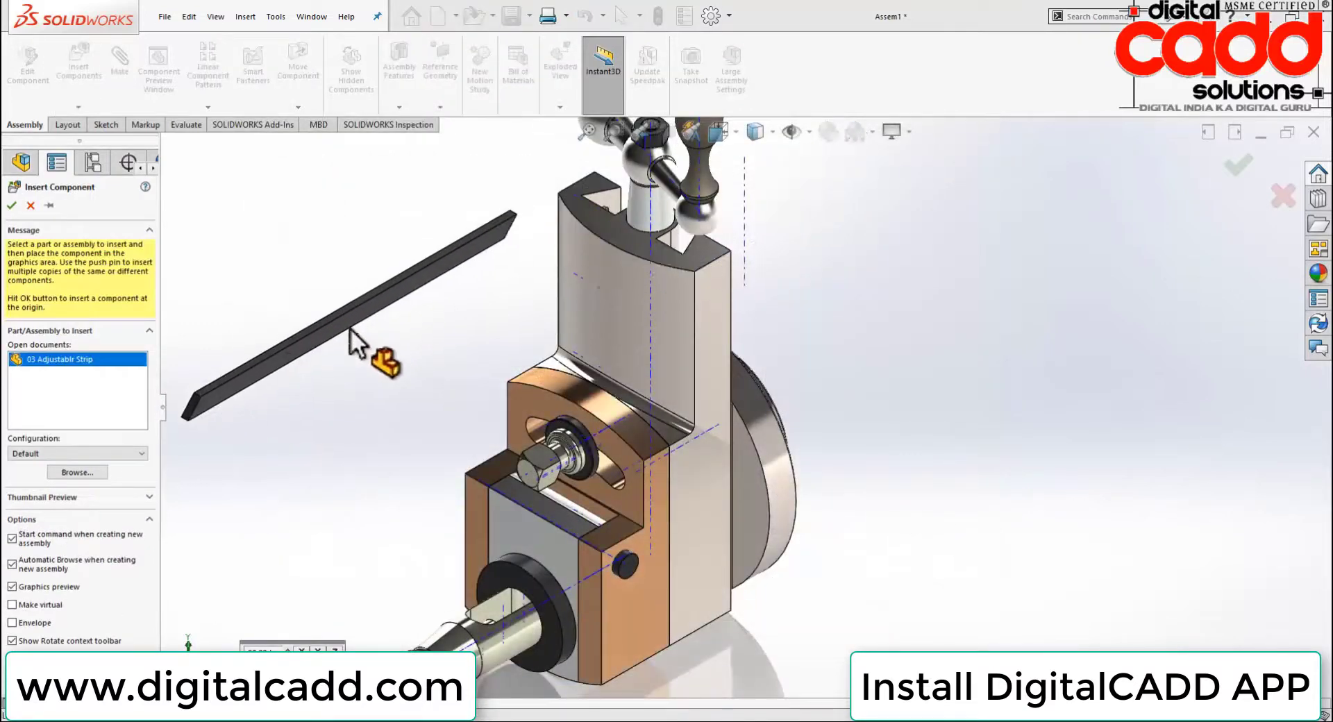
pyautogui.click(359, 351)
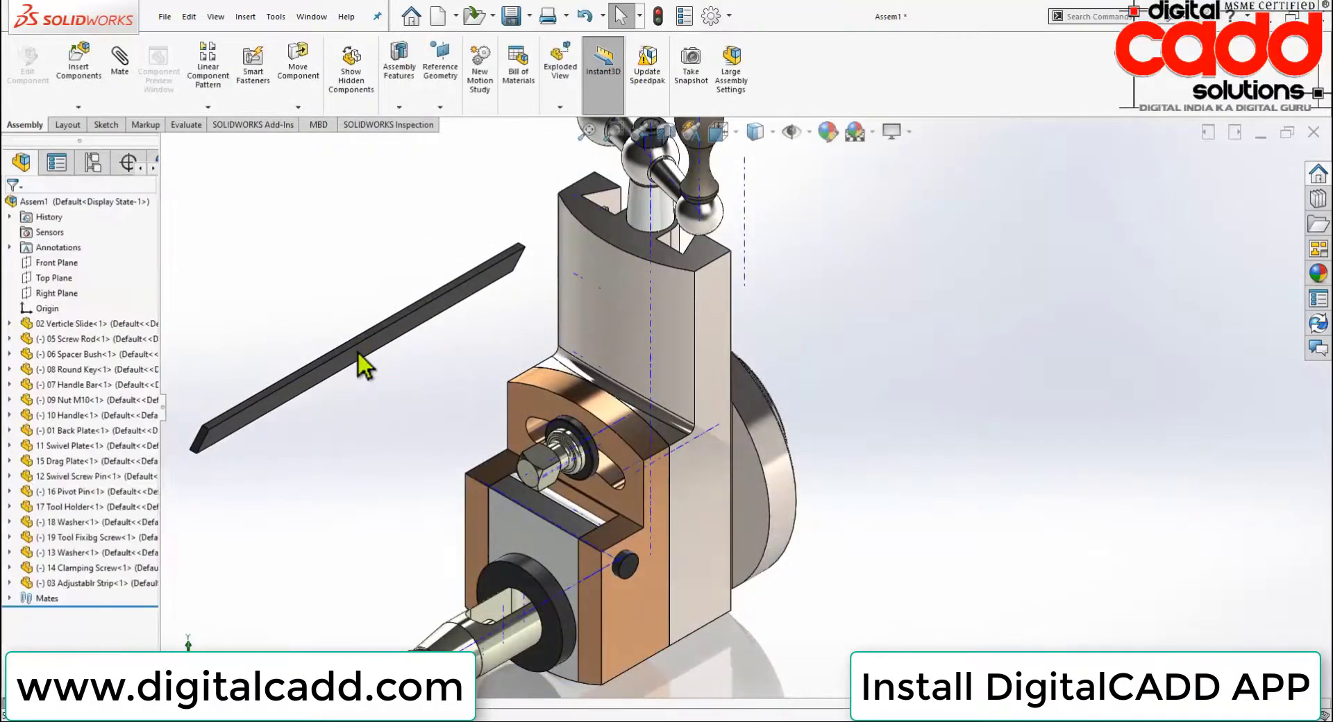
pyautogui.click(299, 108)
pyautogui.click(319, 137)
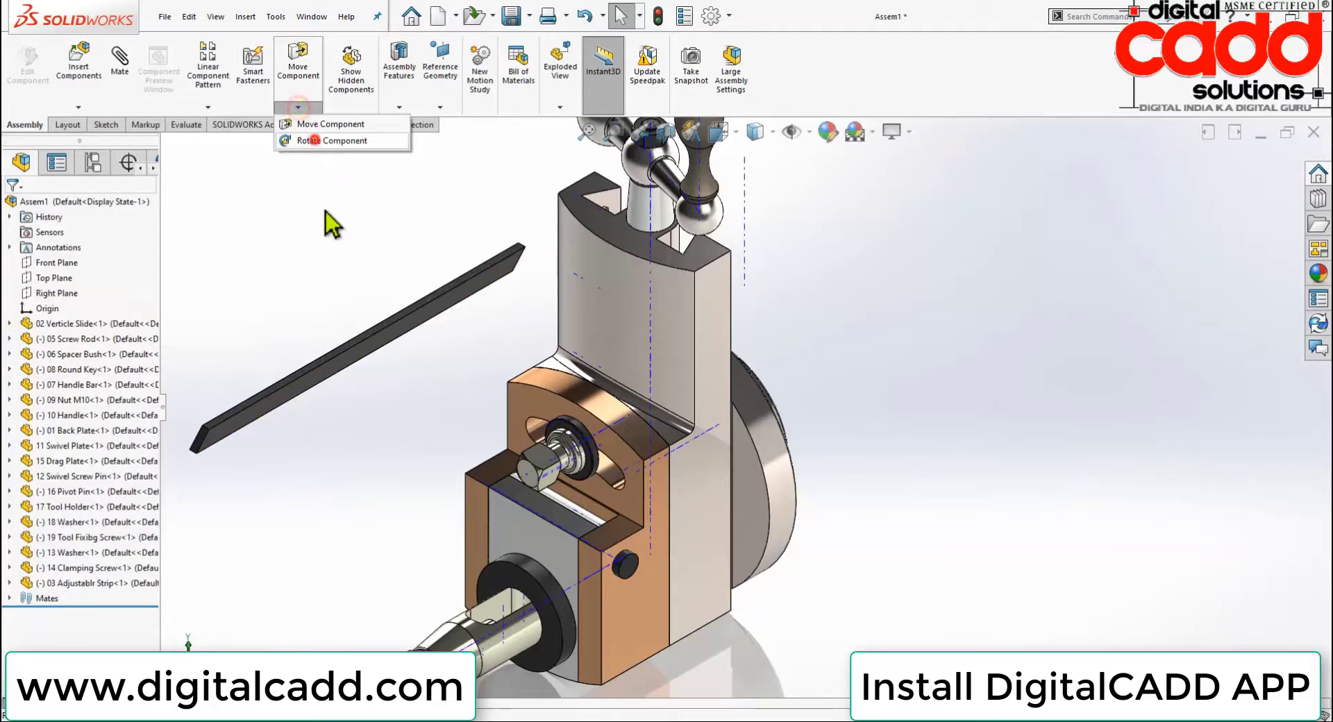
pyautogui.moveTo(380, 321)
pyautogui.mouseDown()
pyautogui.moveTo(305, 596)
pyautogui.moveTo(576, 427)
pyautogui.mouseUp()
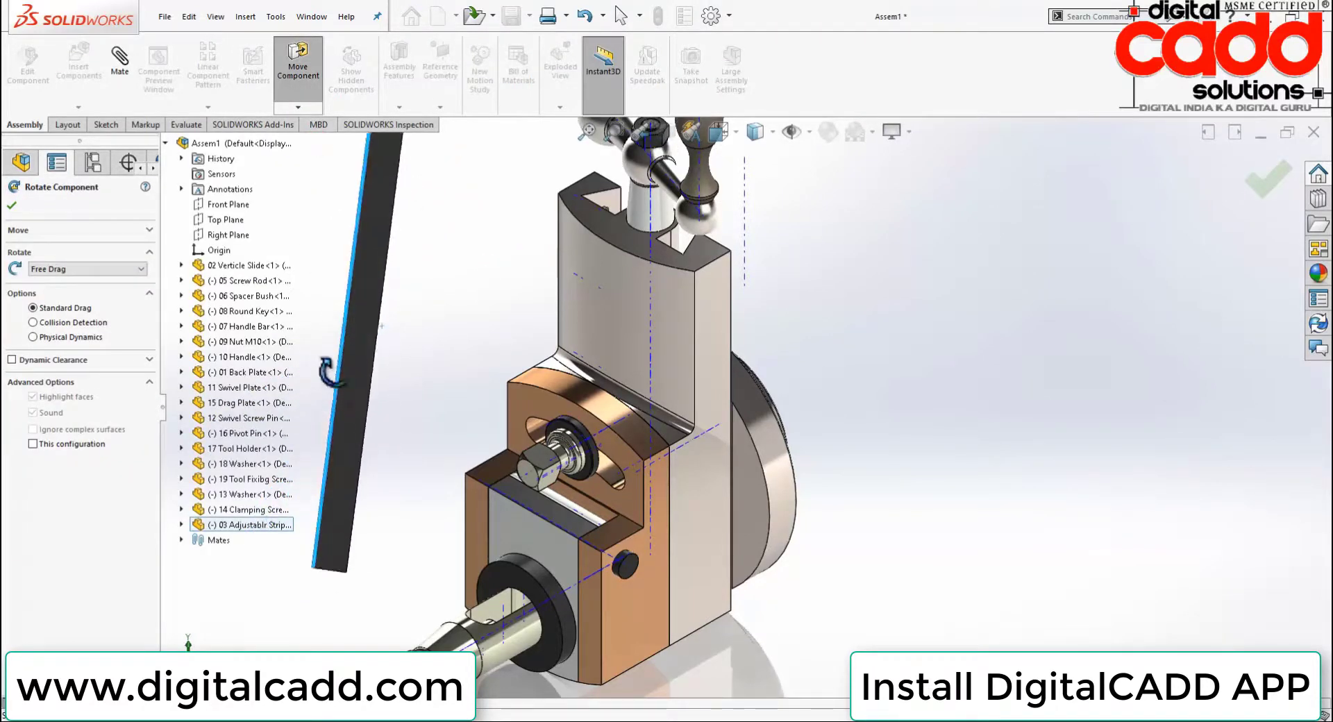
pyautogui.moveTo(417, 346)
pyautogui.mouseDown()
pyautogui.moveTo(373, 282)
pyautogui.moveTo(288, 370)
pyautogui.moveTo(222, 552)
pyautogui.moveTo(6, 359)
pyautogui.mouseUp()
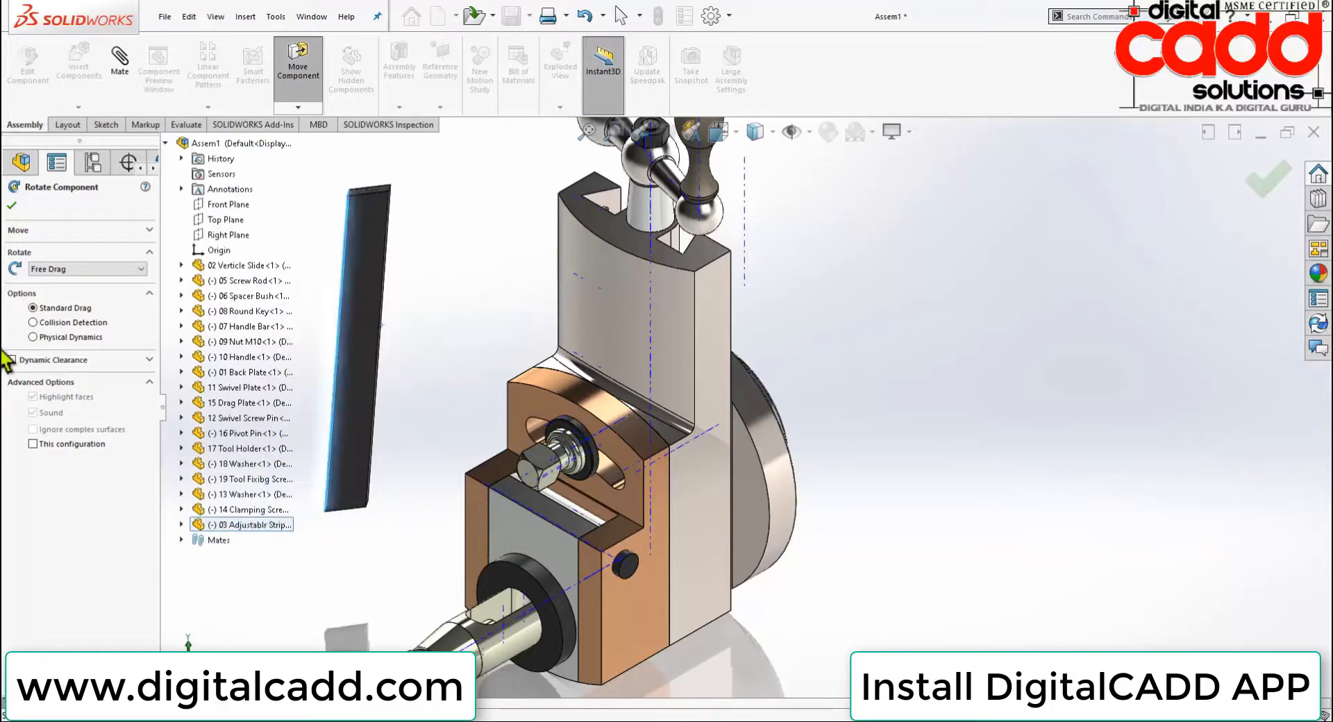
pyautogui.click(12, 205)
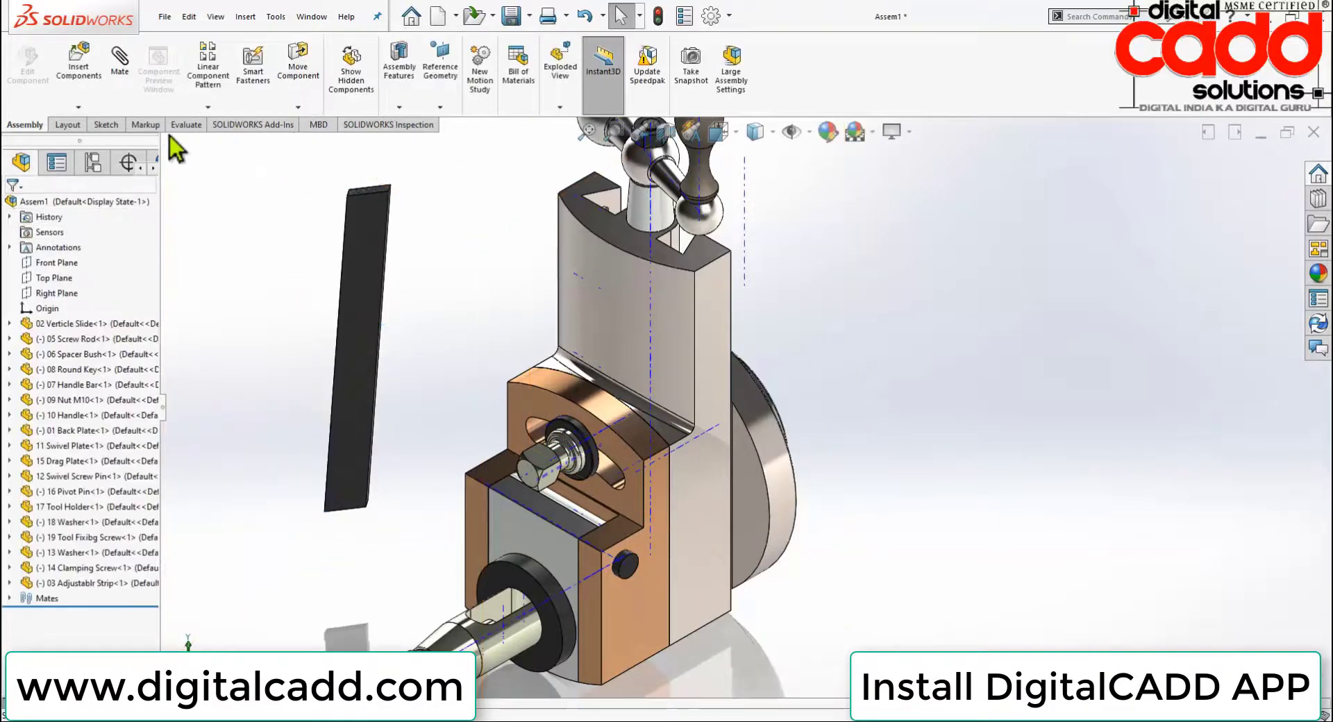
# Select a face of the strip to begin mating it
pyautogui.moveTo(395, 279); pyautogui.dragTo(449, 300, button='middle')
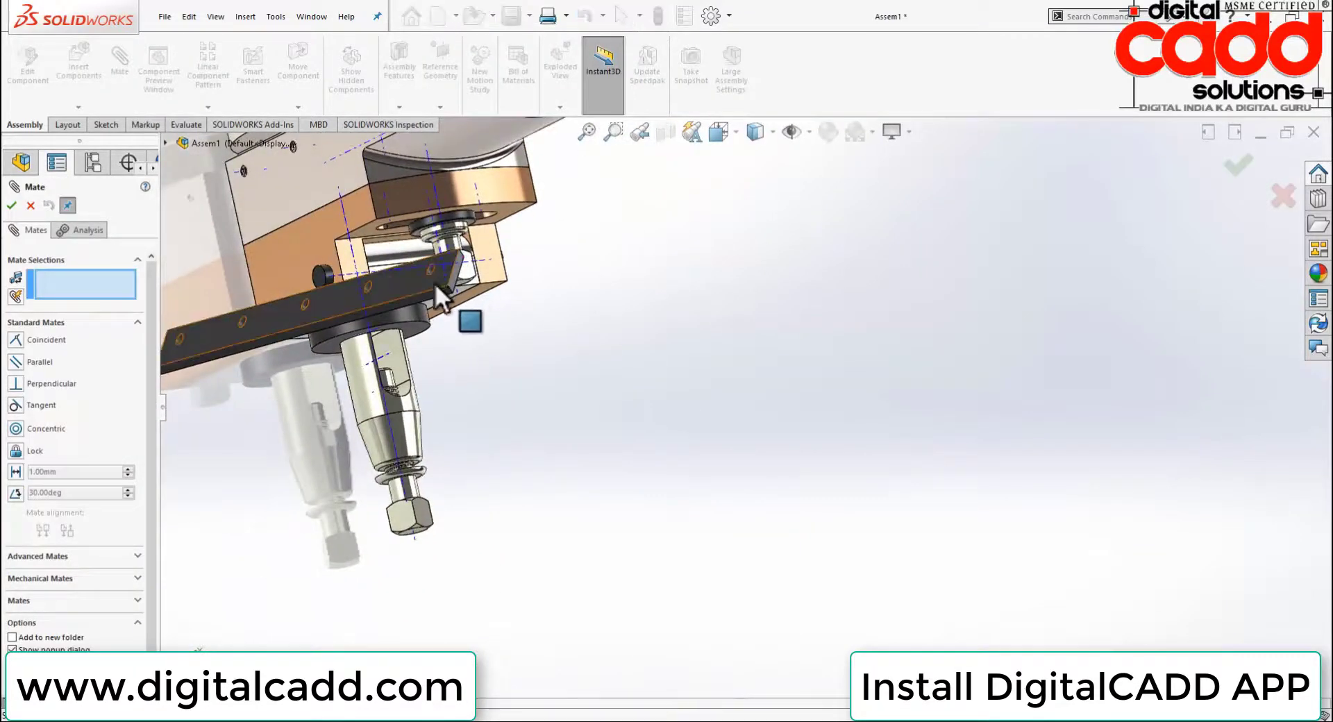
pyautogui.click(435, 282)
pyautogui.moveTo(618, 546)
pyautogui.mouseDown(button='middle')
pyautogui.moveTo(654, 469)
pyautogui.moveTo(568, 474)
pyautogui.mouseUp(button='middle')
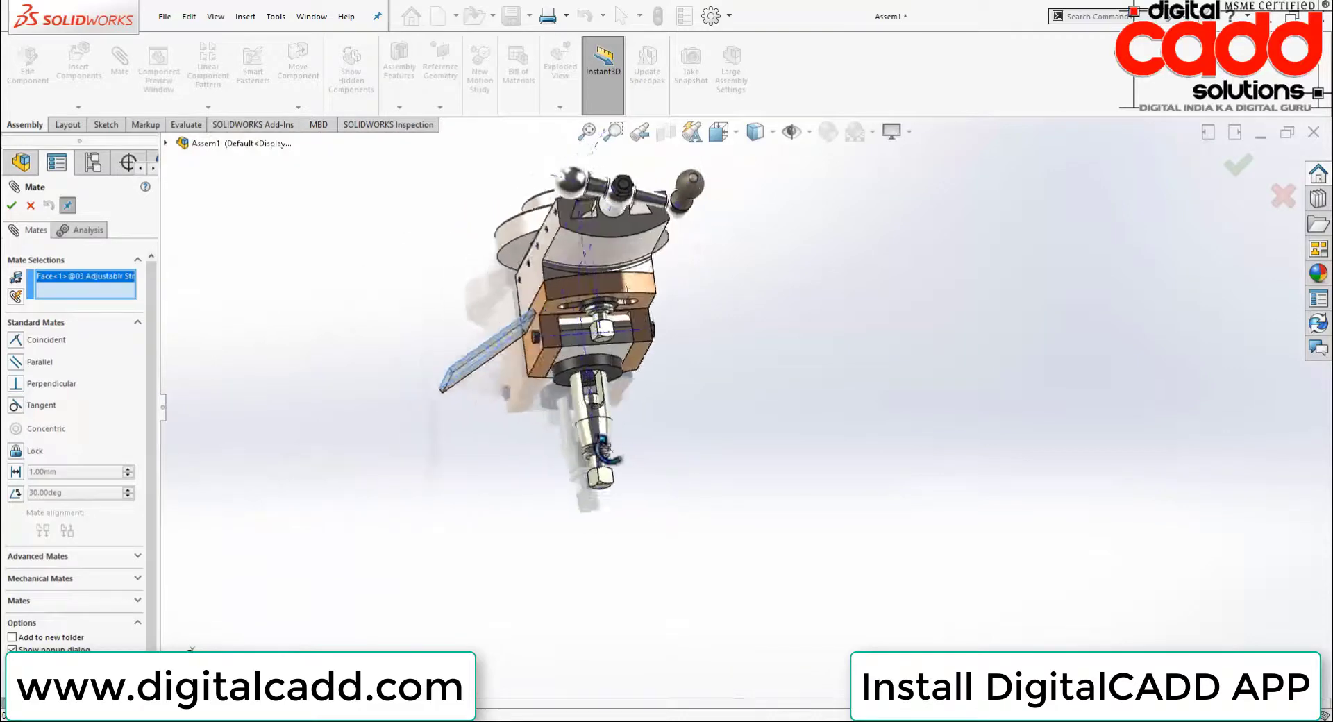
# Mate the strip coincident to the vertical slide's side face and its end face to the matching slide face
pyautogui.scroll(-5, 569, 264)
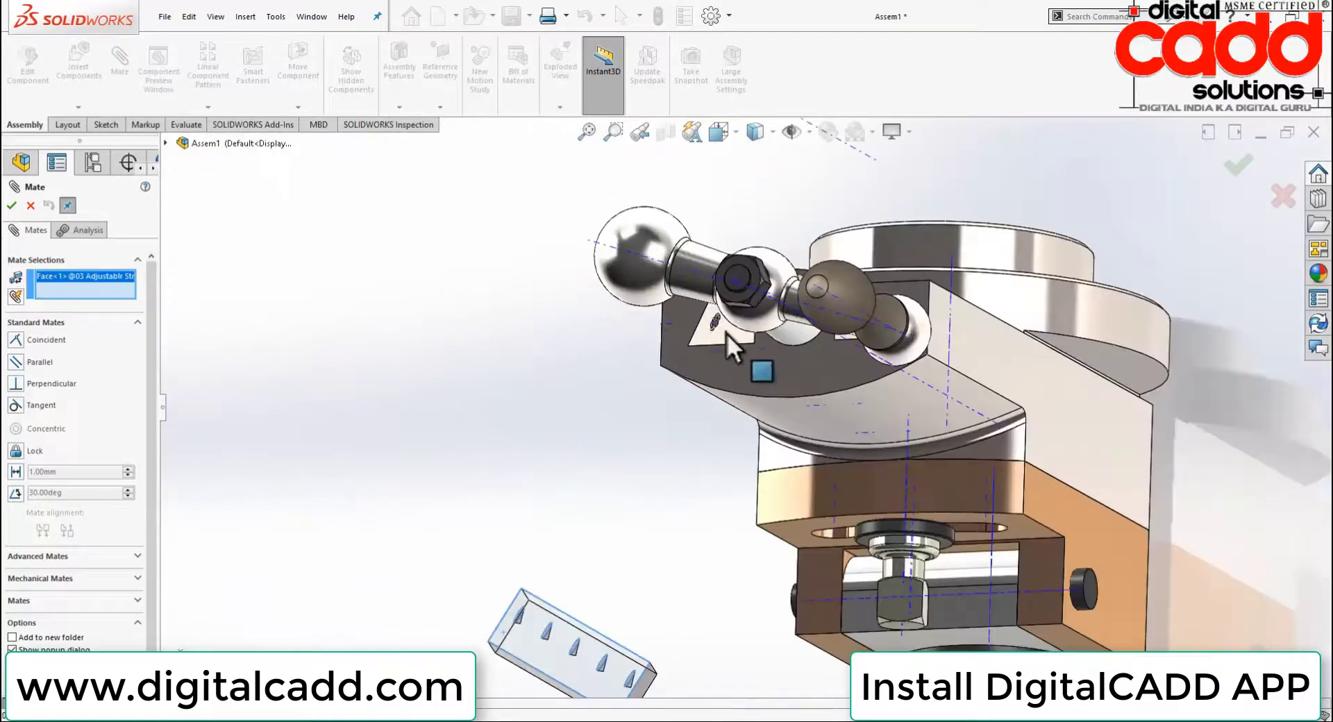
pyautogui.click(726, 335)
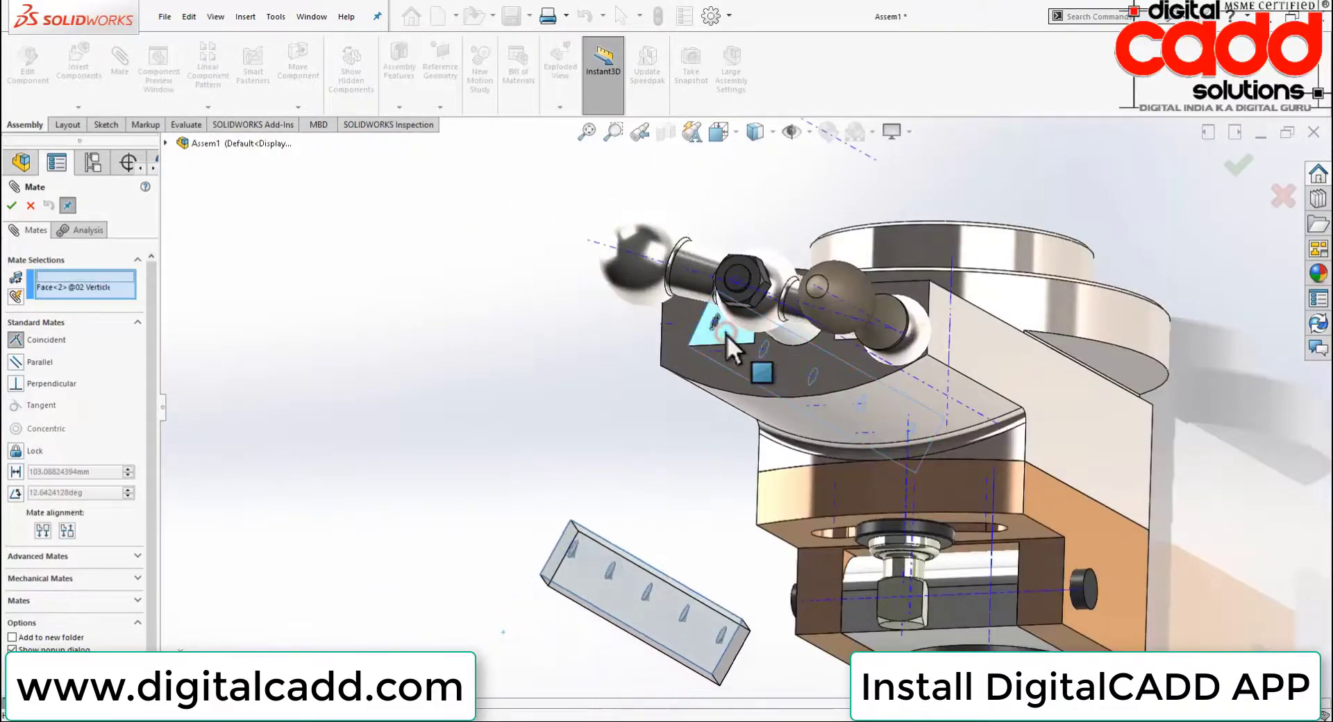
pyautogui.click(865, 331)
pyautogui.scroll(-5, 729, 430)
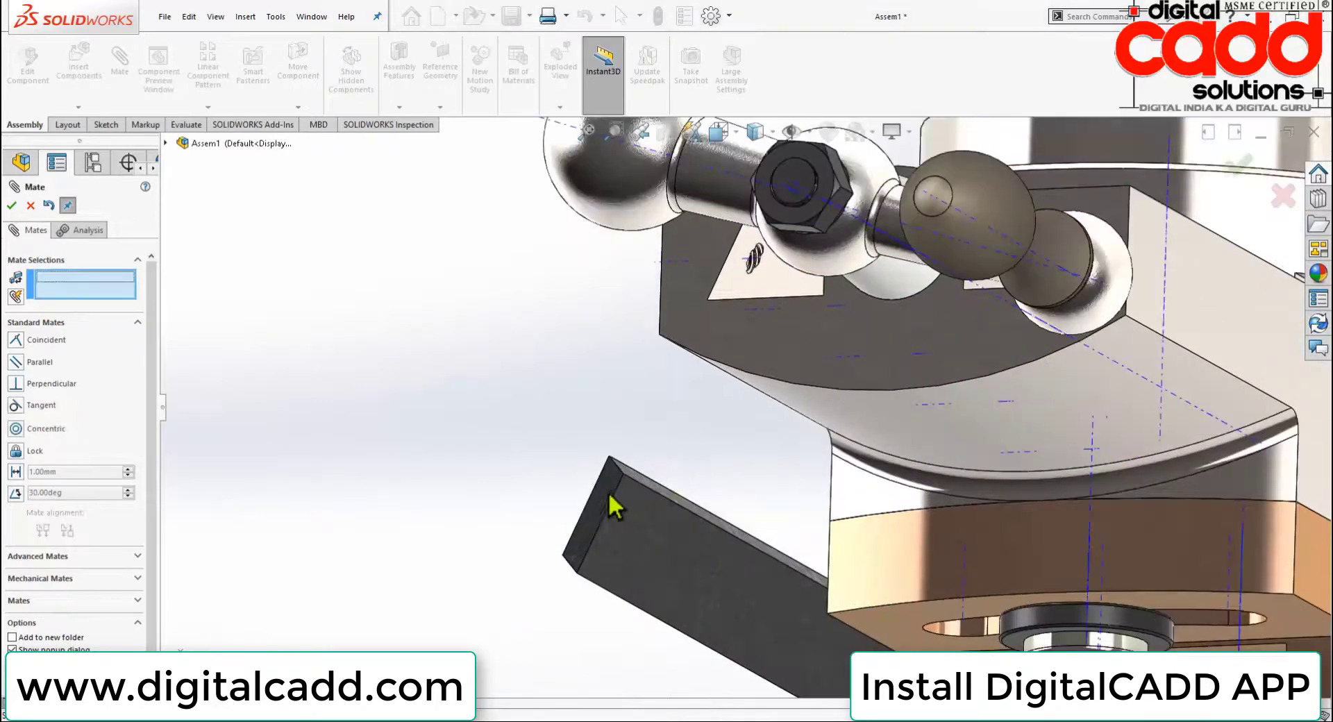
pyautogui.click(605, 489)
pyautogui.click(710, 260)
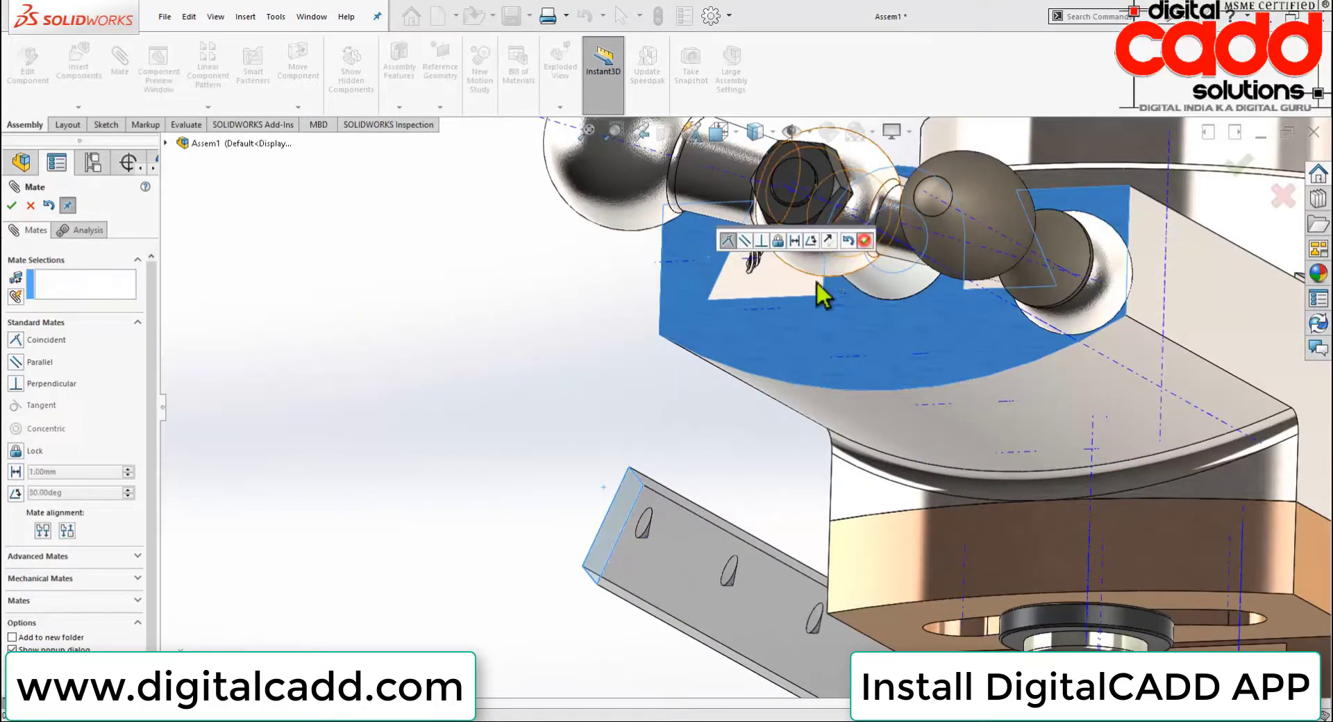
pyautogui.press('Return')
# Add a coincident mate between the strip's top face and the slide's top face
pyautogui.scroll(-5, 670, 479)
pyautogui.click(668, 471)
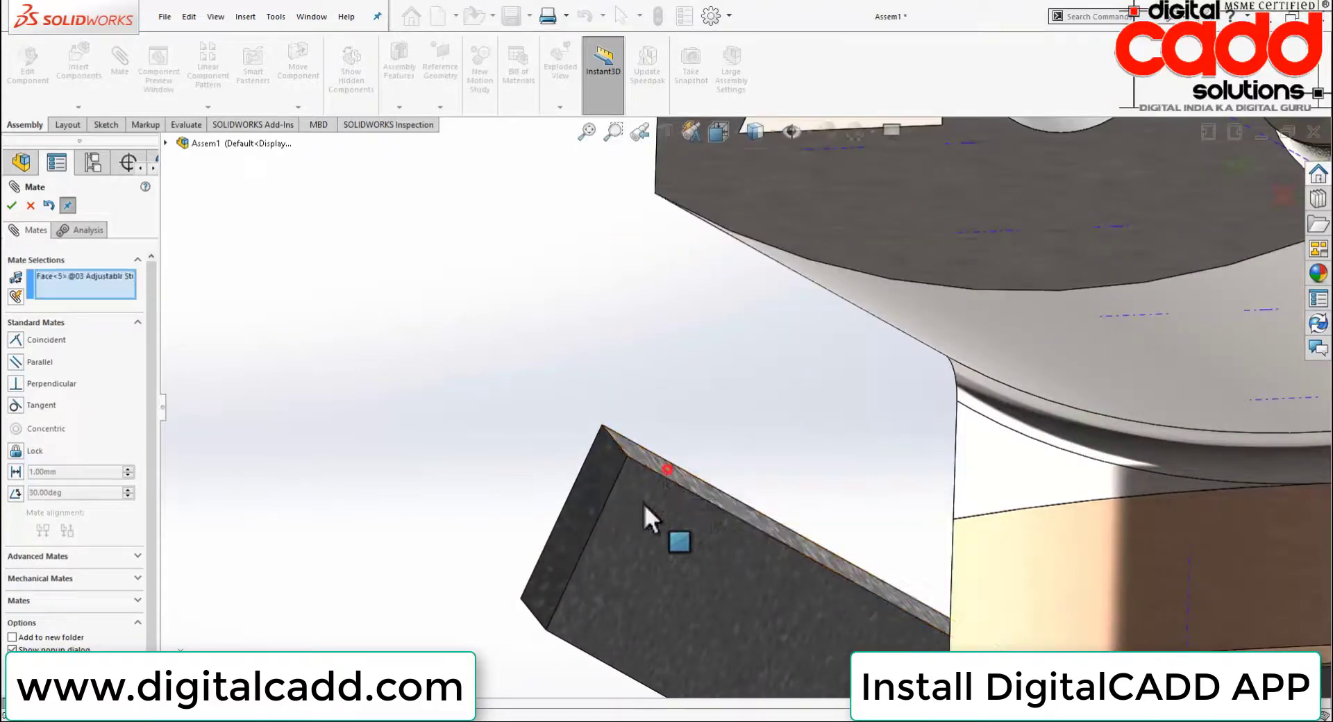
pyautogui.scroll(3, 551, 553)
pyautogui.scroll(5, 729, 426)
pyautogui.moveTo(729, 426)
pyautogui.mouseDown(button='middle')
pyautogui.moveTo(818, 362)
pyautogui.moveTo(825, 464)
pyautogui.mouseUp(button='middle')
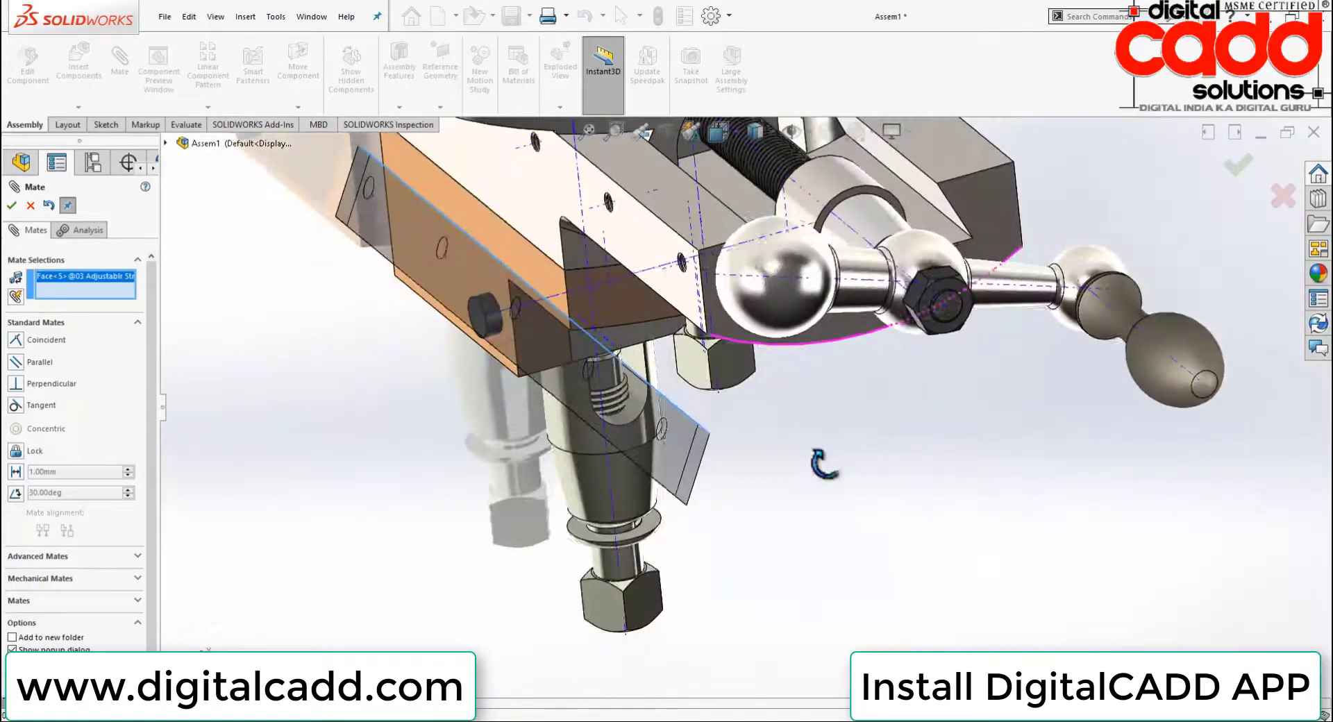
pyautogui.click(722, 238)
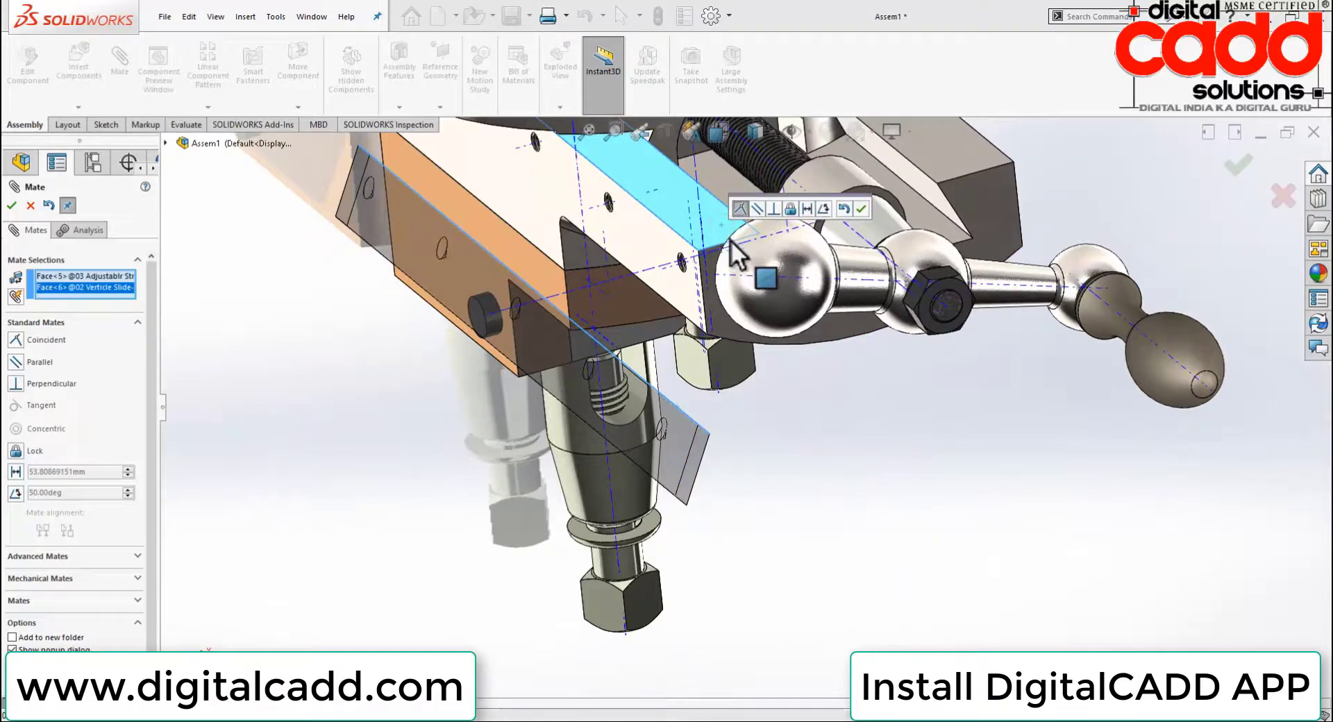
pyautogui.press('Return')
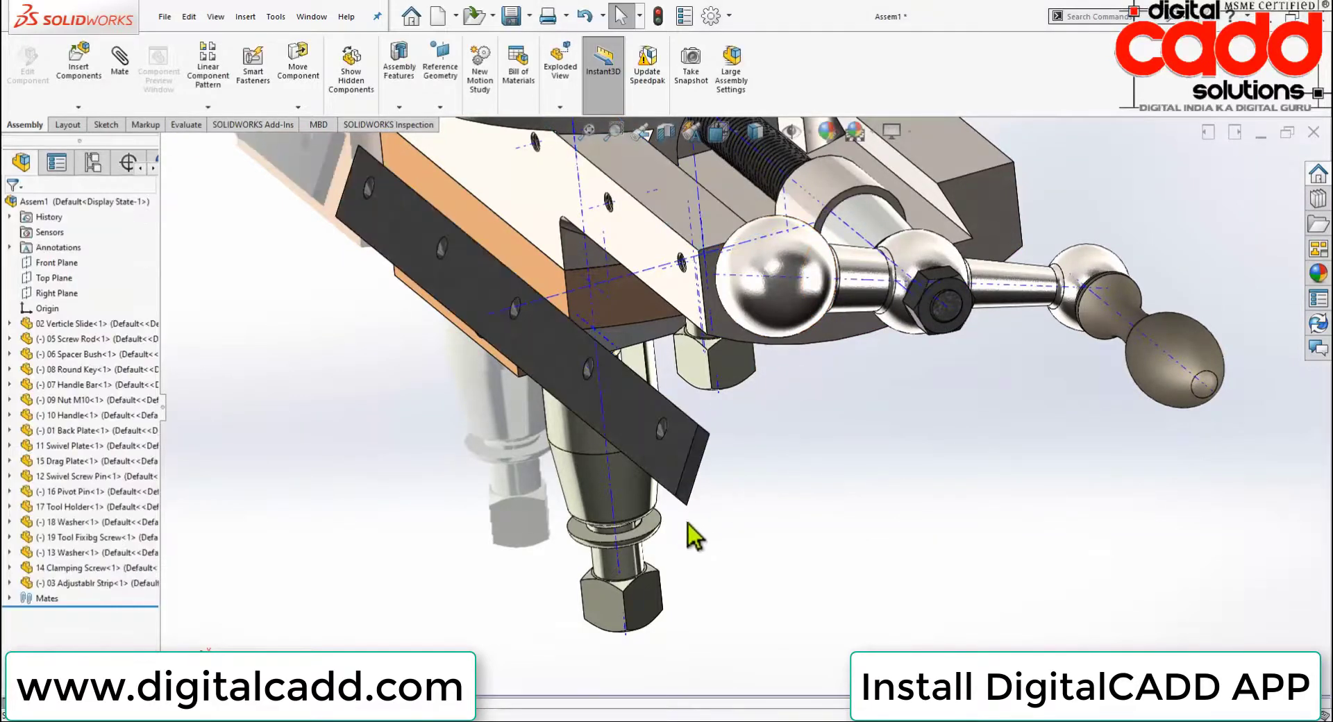
pyautogui.moveTo(687, 535)
pyautogui.mouseDown(button='middle')
pyautogui.moveTo(819, 501)
pyautogui.moveTo(783, 515)
pyautogui.moveTo(743, 10)
pyautogui.moveTo(590, 24)
pyautogui.moveTo(634, 178)
pyautogui.moveTo(865, 493)
pyautogui.moveTo(799, 534)
pyautogui.moveTo(778, 358)
pyautogui.moveTo(872, 427)
pyautogui.moveTo(847, 377)
pyautogui.mouseUp(button='middle')
pyautogui.scroll(-5, 872, 427)
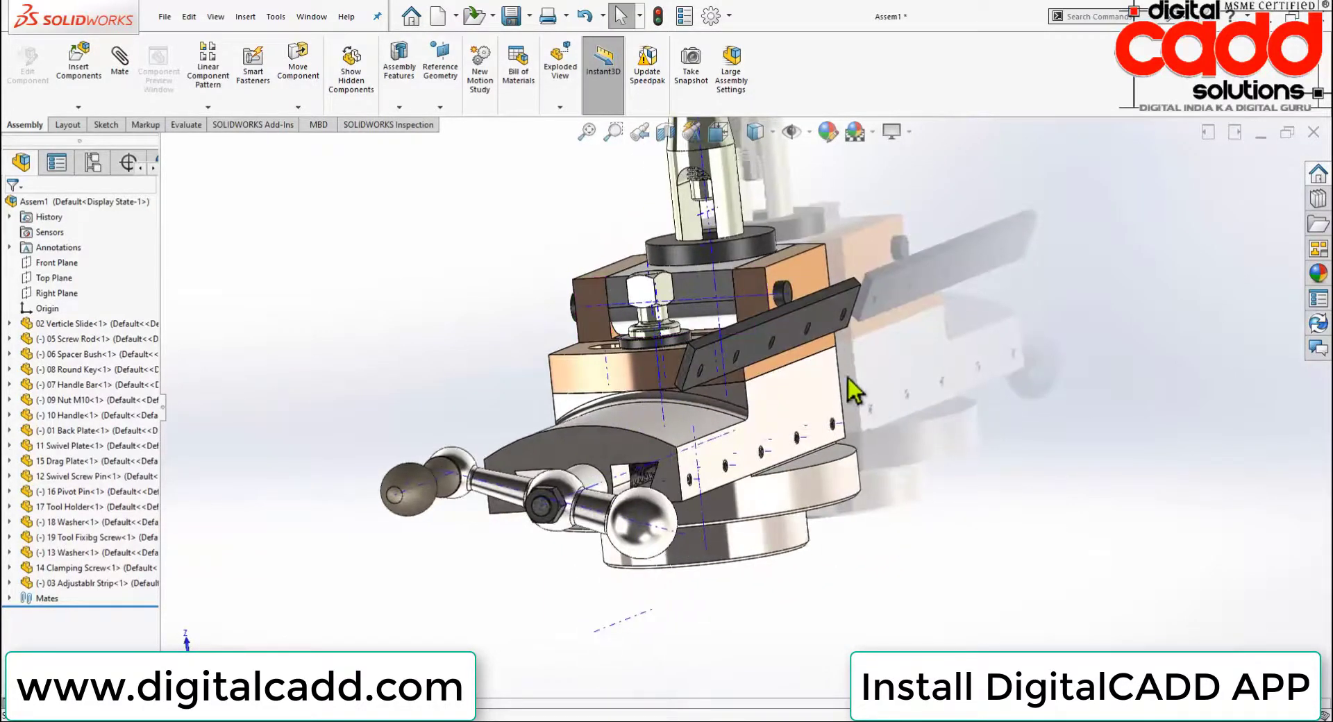
# Delete the 03 Adjustablr Strip along with its mates
pyautogui.rightClick(815, 324)
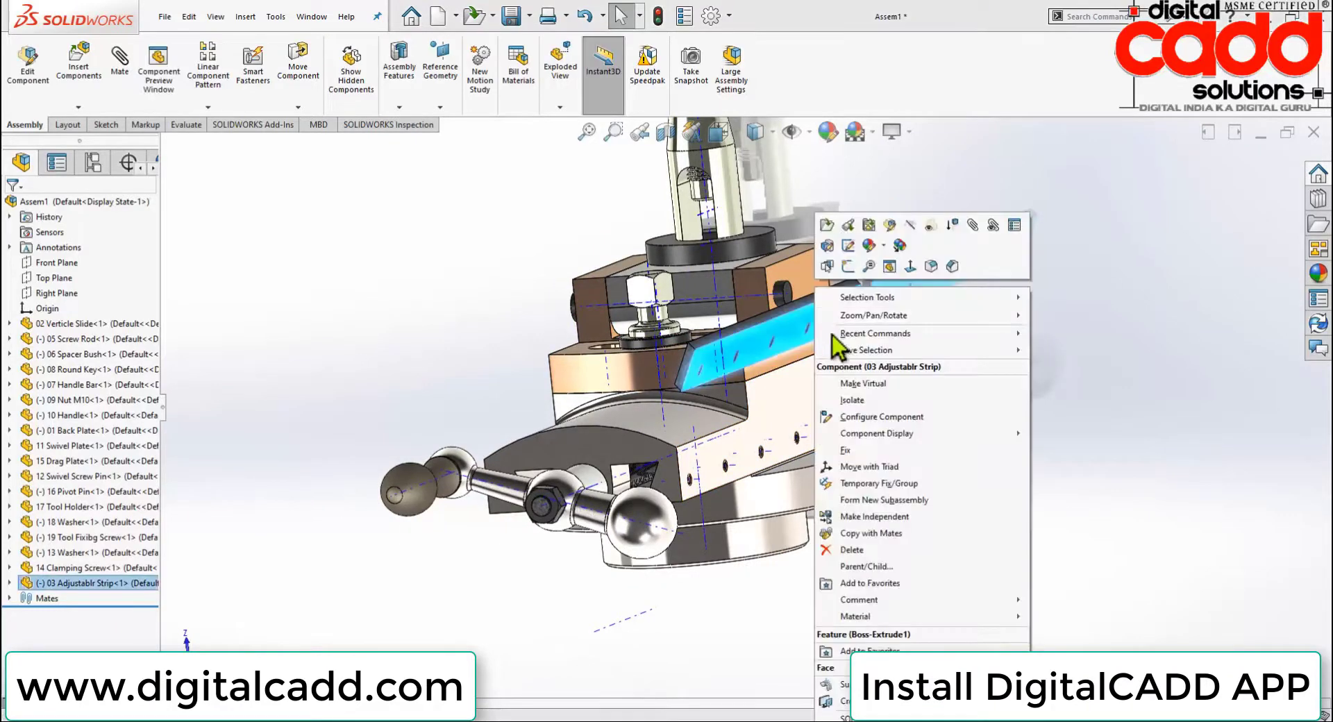
pyautogui.click(847, 550)
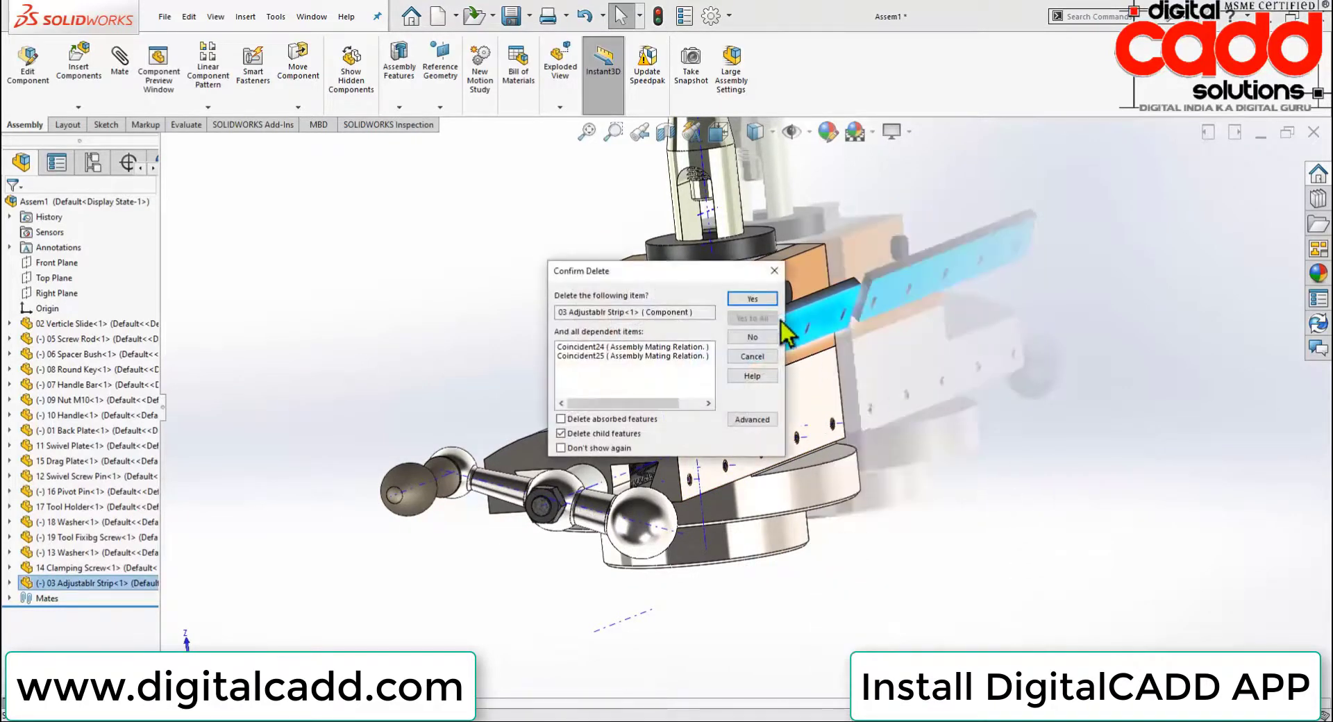
pyautogui.click(765, 300)
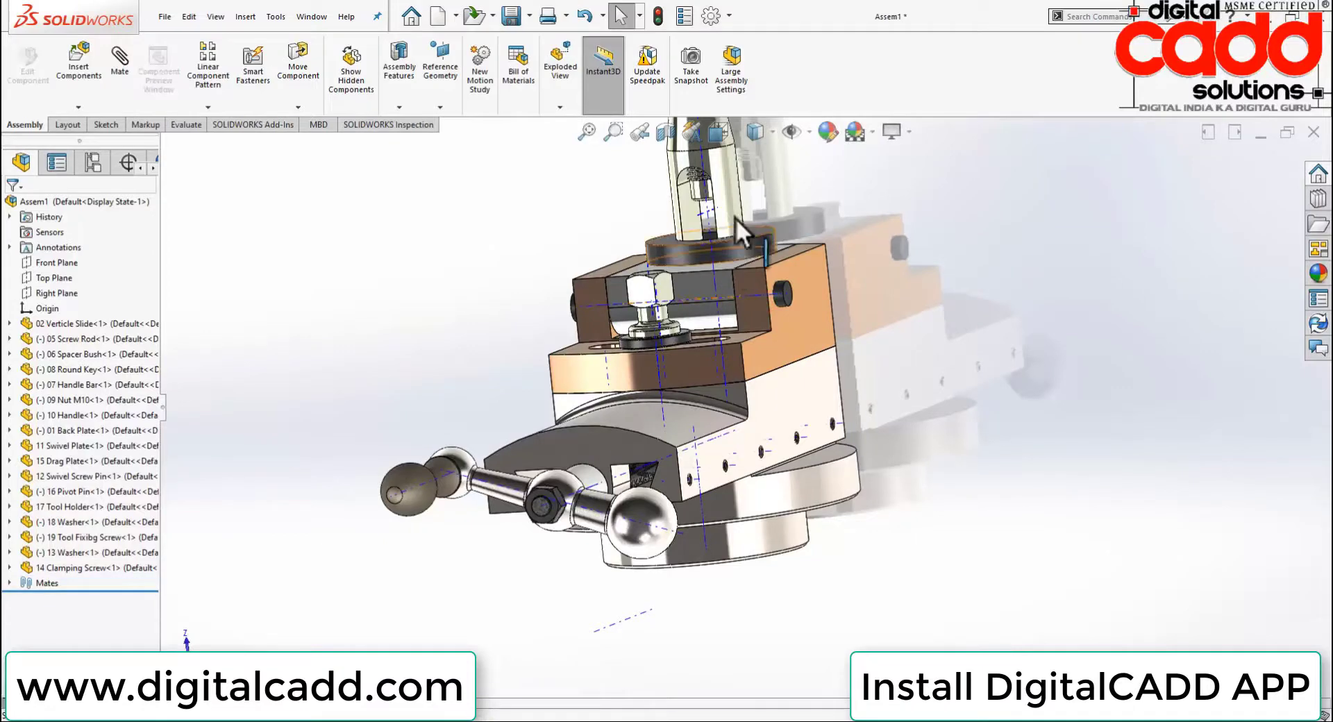
# Add a new in-context part, Part1, to the assembly and select it
pyautogui.click(810, 132)
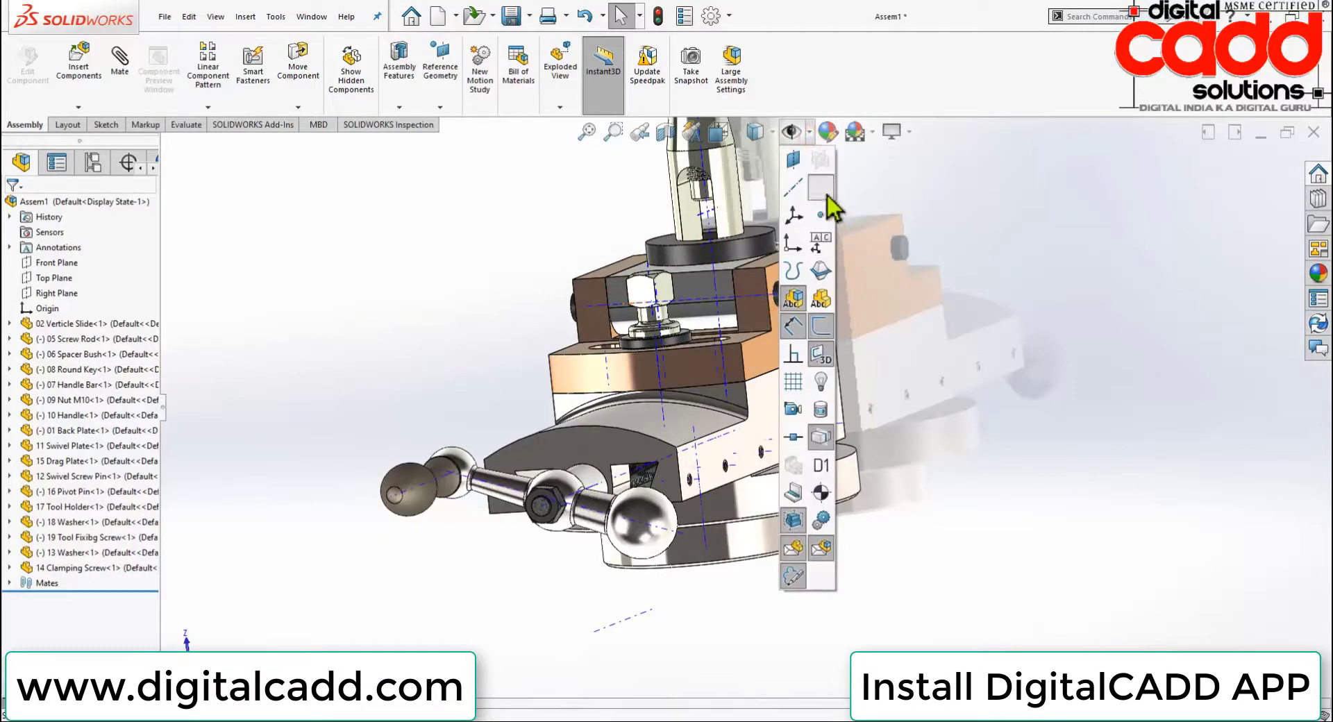
pyautogui.moveTo(982, 302)
pyautogui.mouseDown(button='middle')
pyautogui.moveTo(893, 302)
pyautogui.moveTo(1012, 394)
pyautogui.moveTo(1010, 422)
pyautogui.mouseUp(button='middle')
pyautogui.scroll(-2, 902, 456)
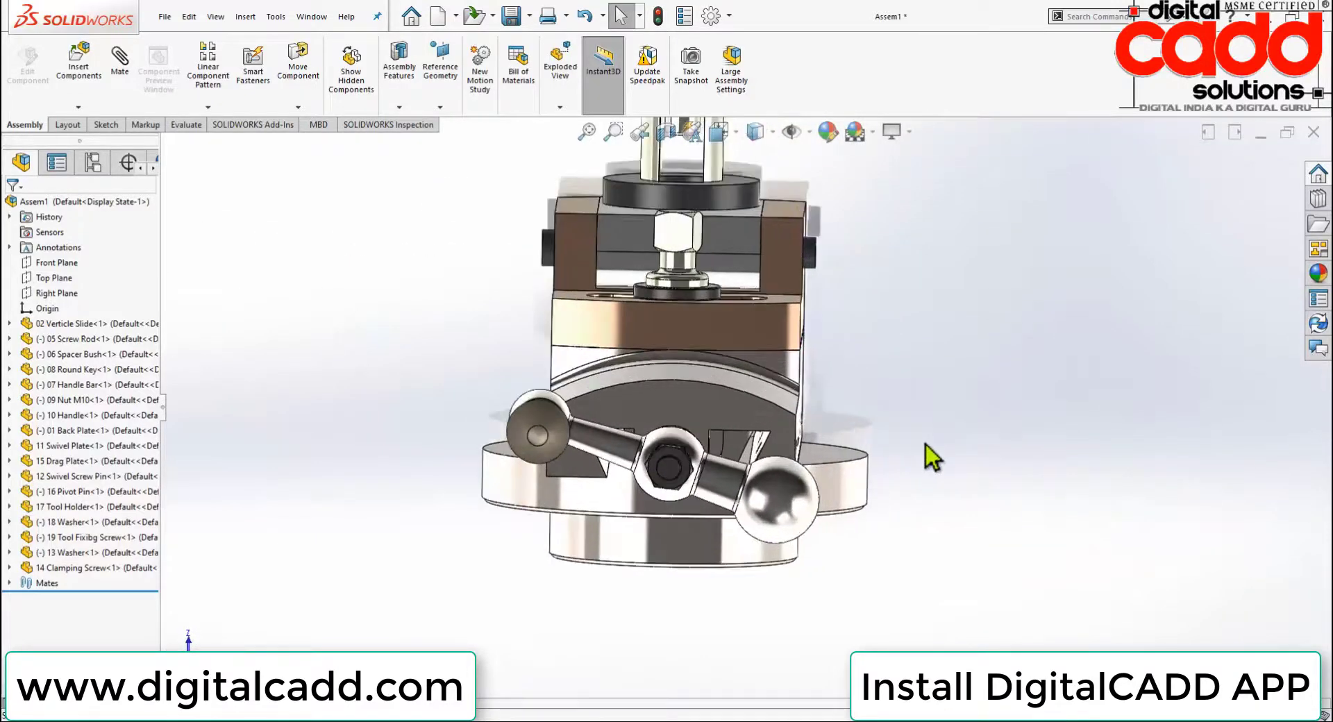
pyautogui.scroll(-2, 923, 455)
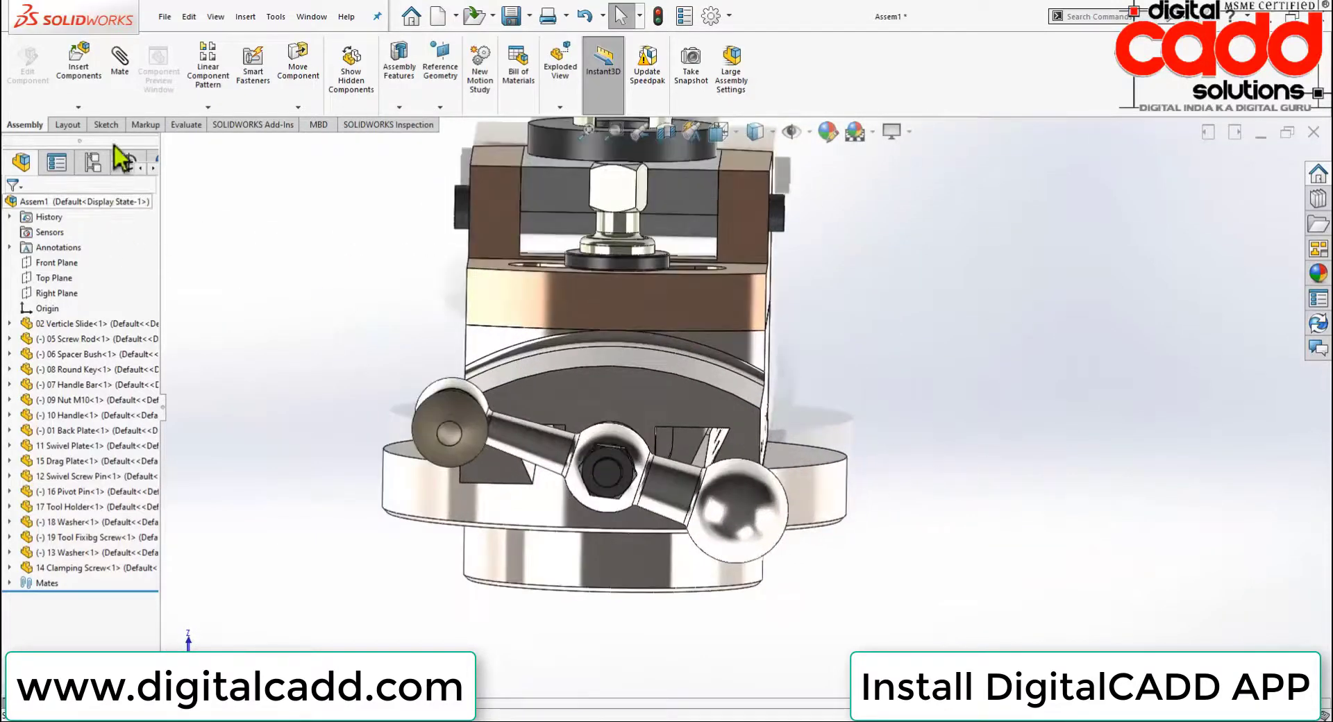
pyautogui.click(78, 108)
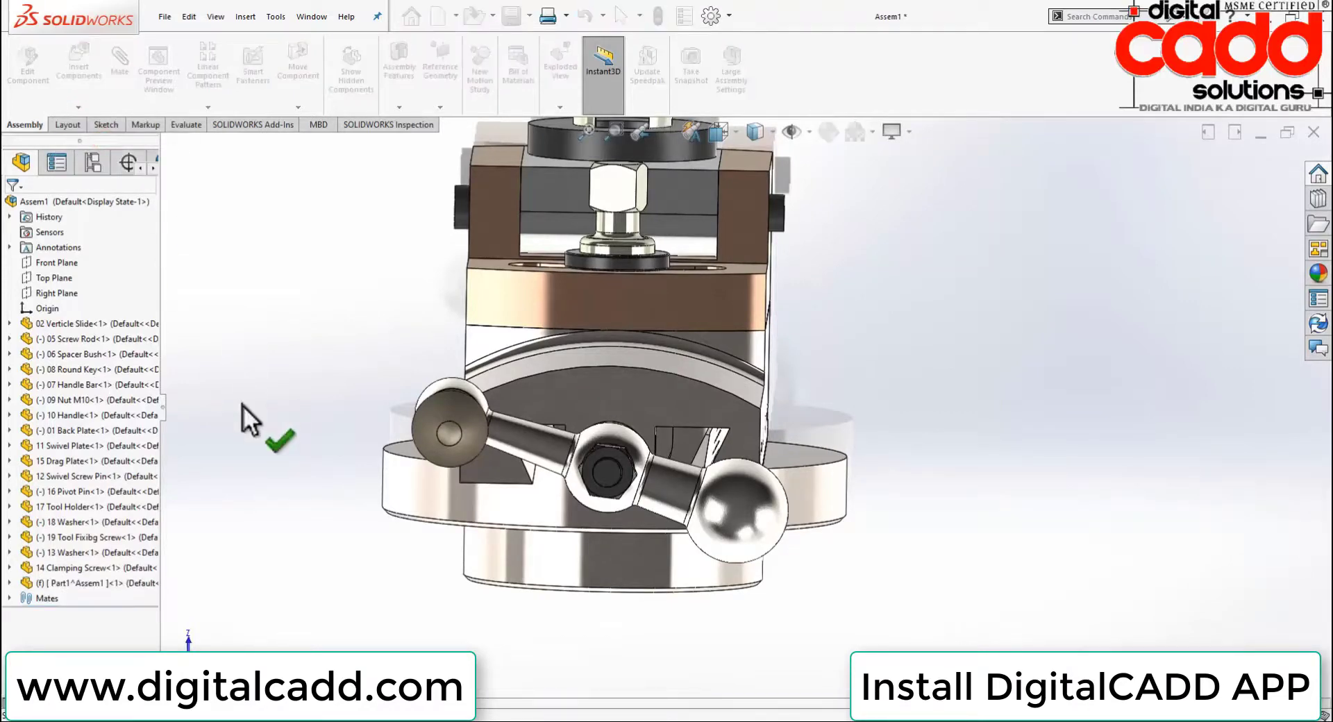
pyautogui.click(918, 320)
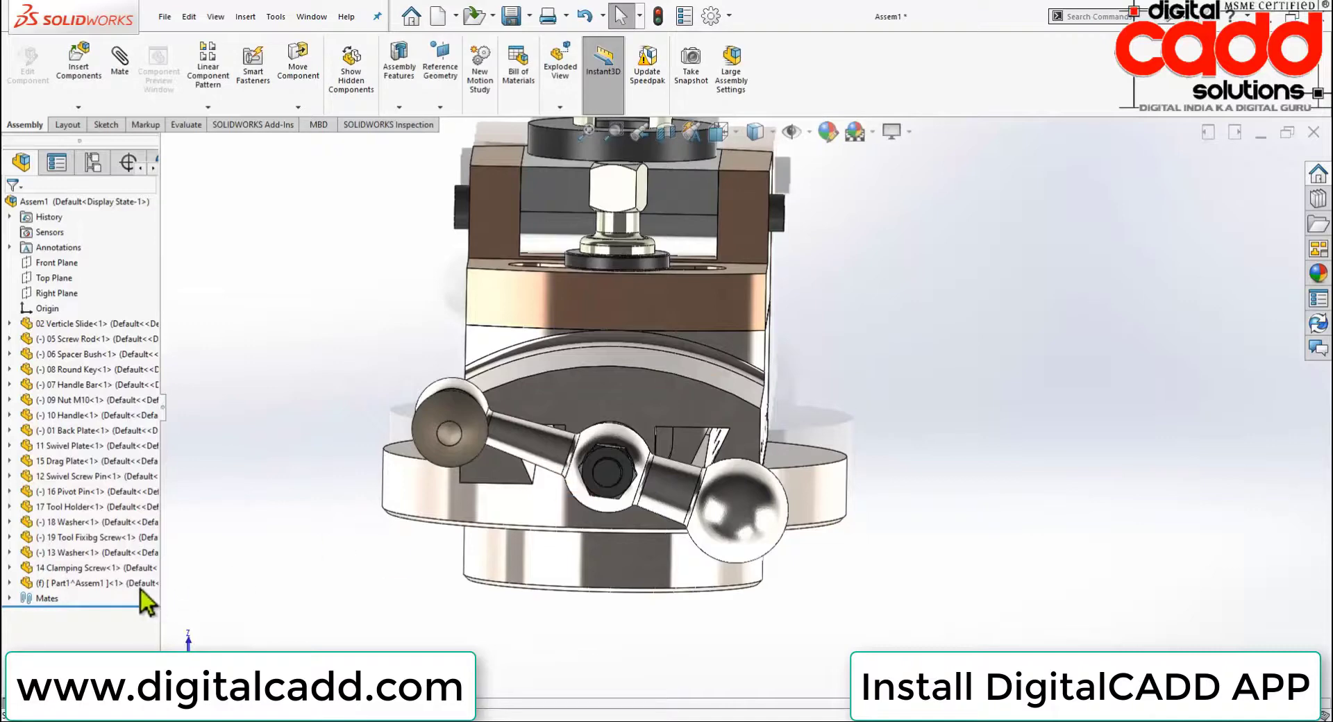
pyautogui.click(108, 585)
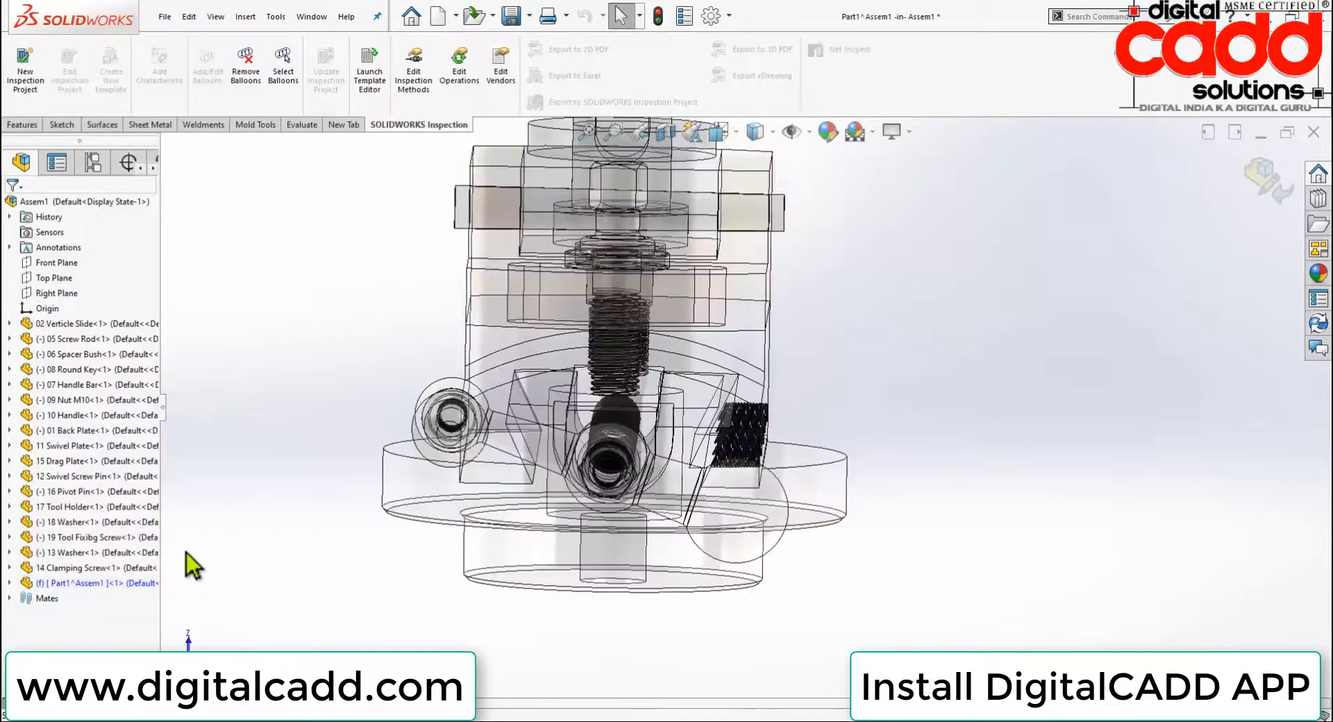
# Start a sketch on the Verticle Slide face and view it normal to the plane
pyautogui.moveTo(817, 604)
pyautogui.mouseDown(button='middle')
pyautogui.moveTo(753, 650)
pyautogui.moveTo(882, 326)
pyautogui.mouseUp(button='middle')
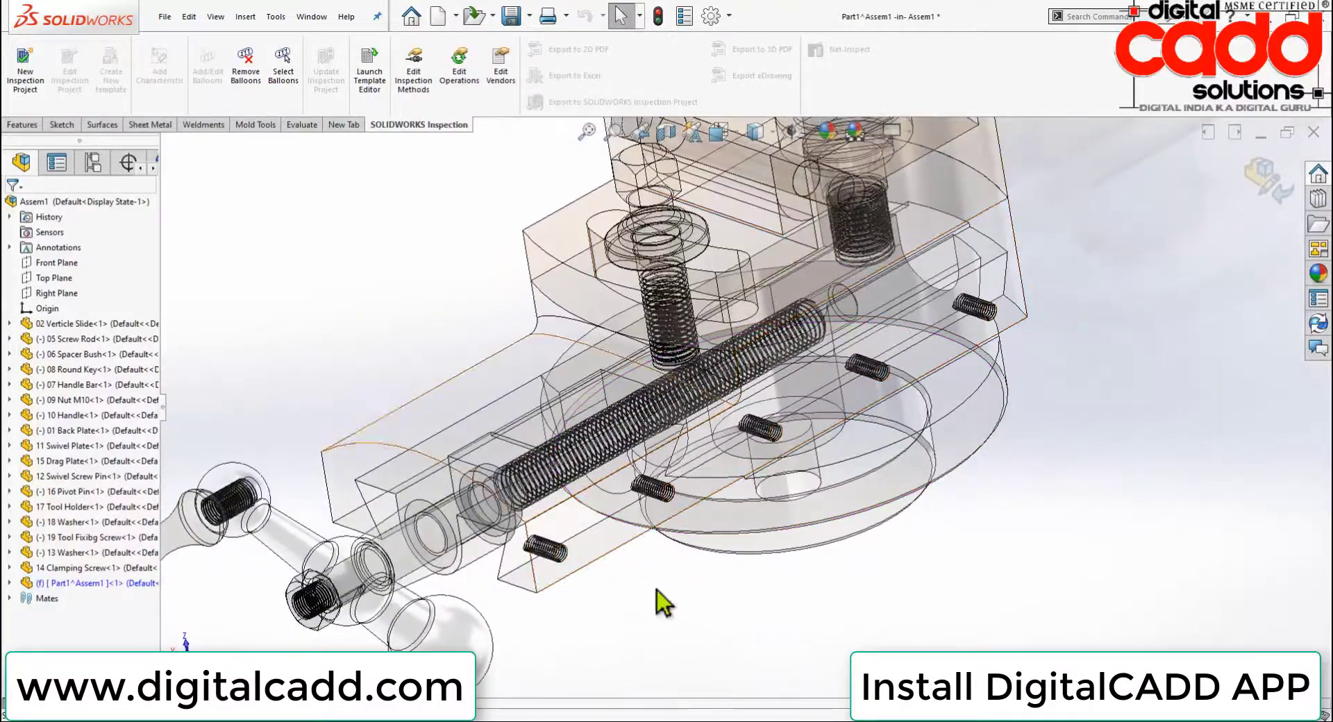
pyautogui.scroll(-2, 593, 636)
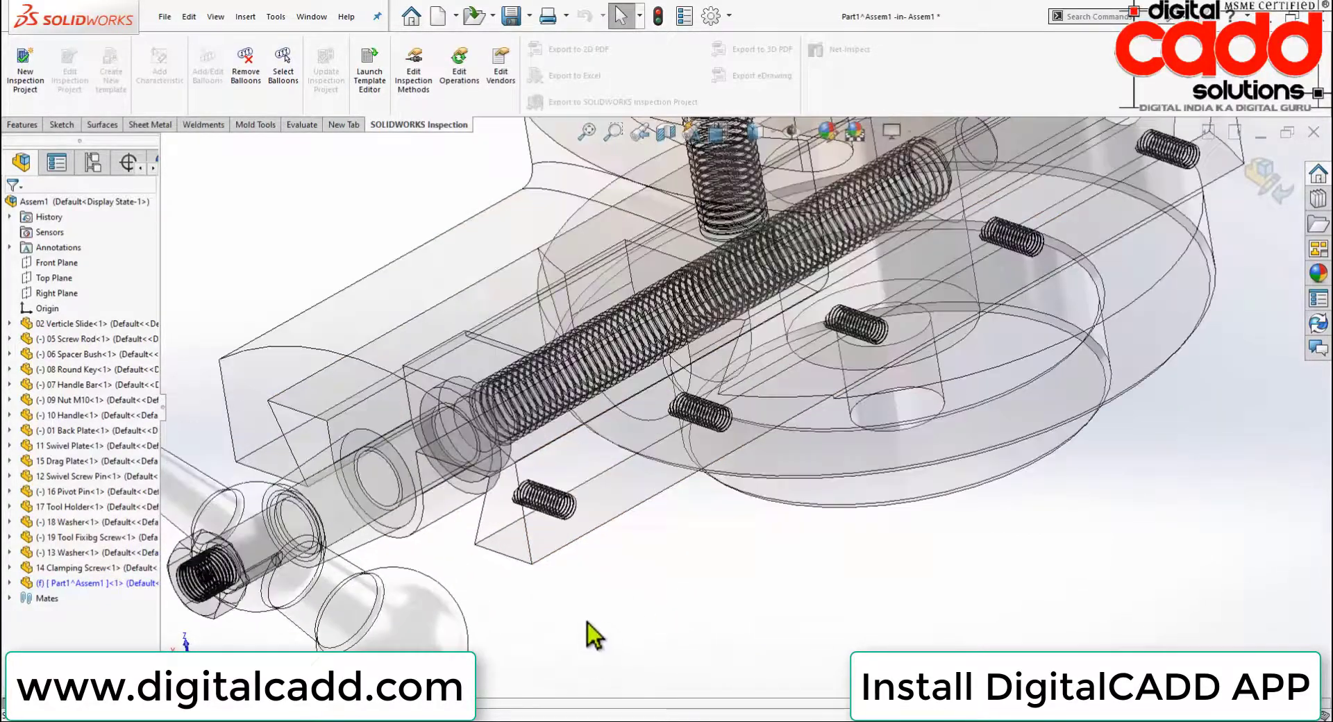
pyautogui.click(515, 549)
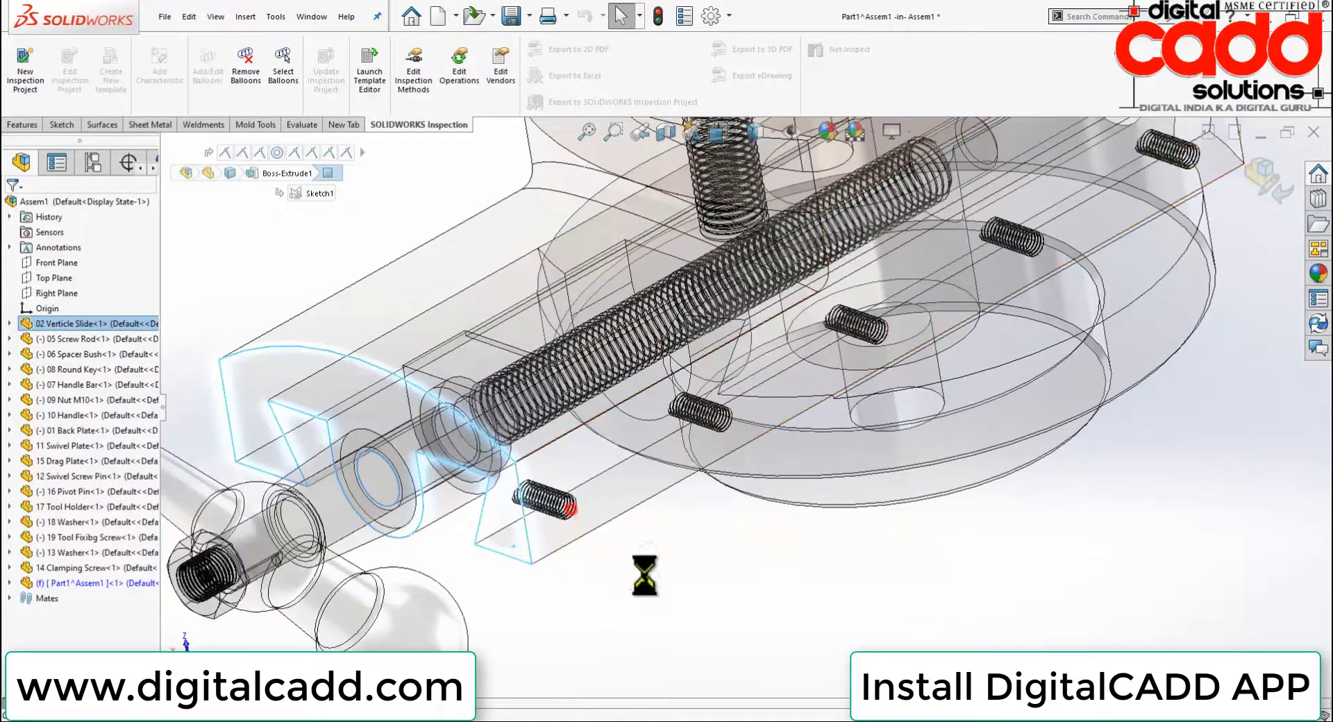
pyautogui.press('space')
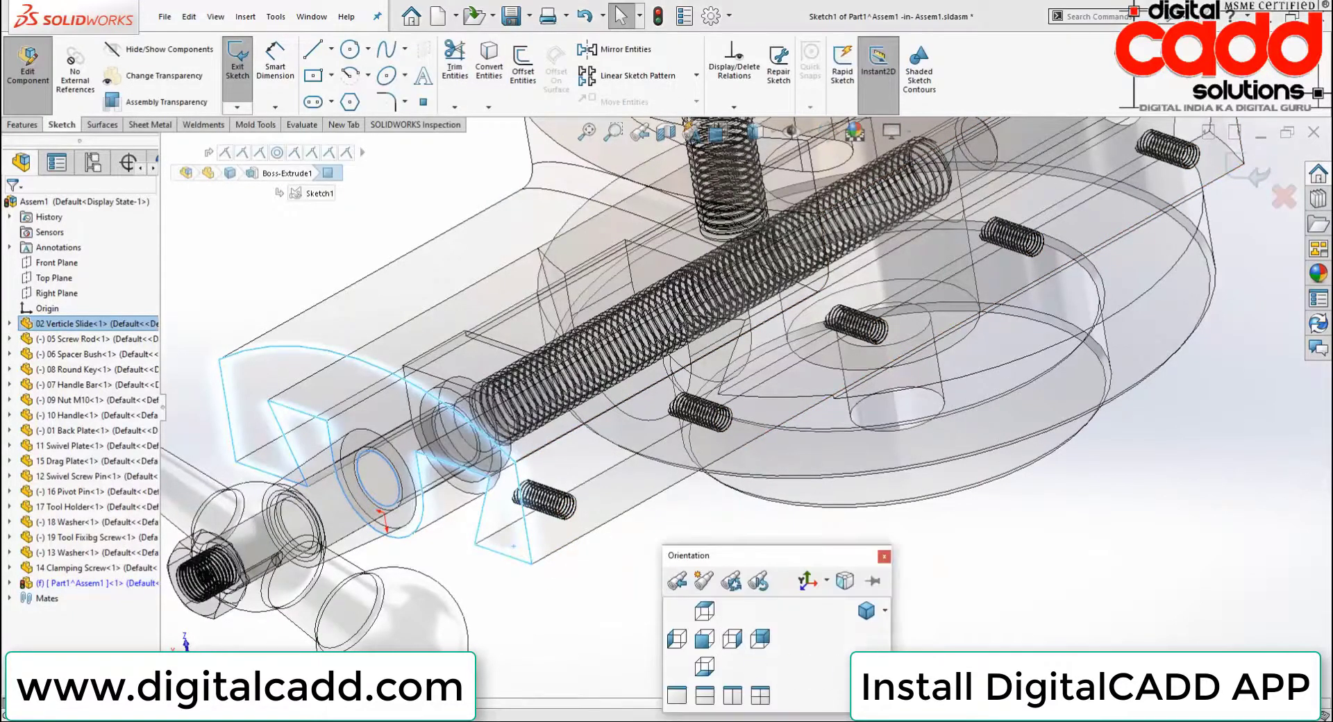
pyautogui.hotkey('ctrl', '8')
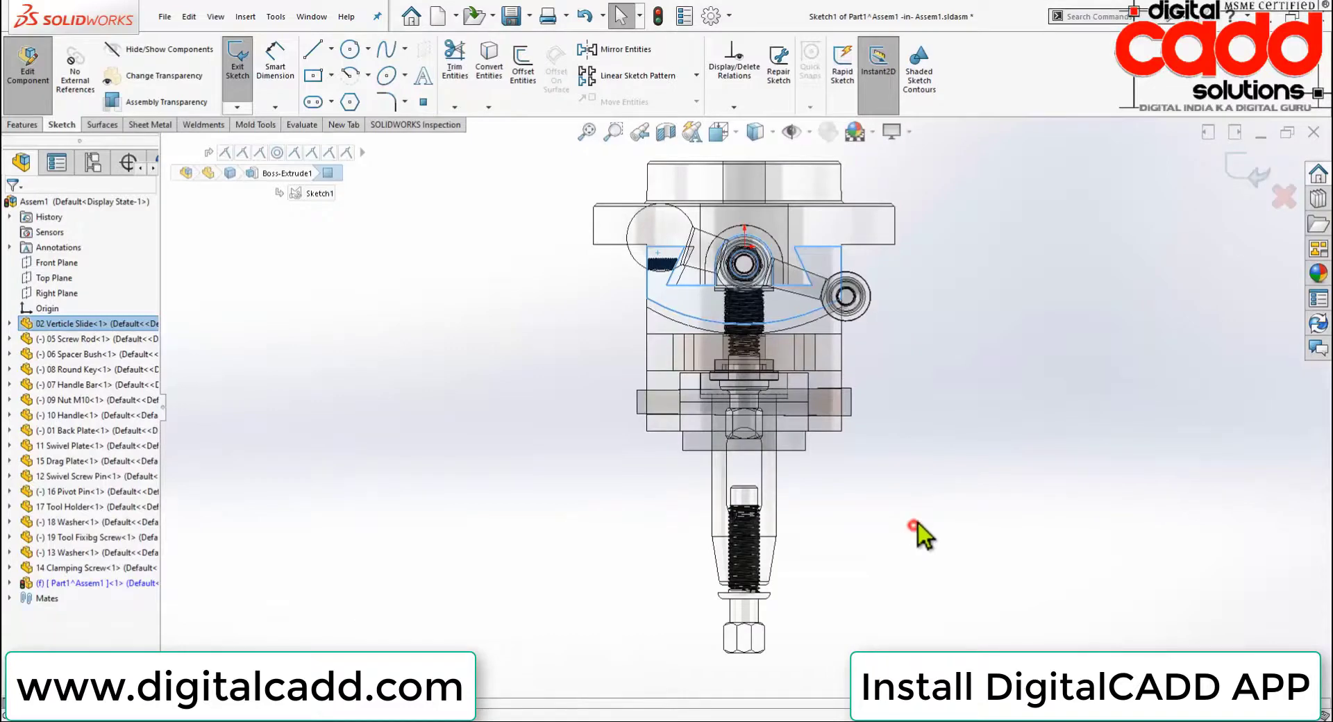
pyautogui.scroll(-3, 738, 265)
pyautogui.scroll(-3, 672, 357)
pyautogui.scroll(-3, 569, 418)
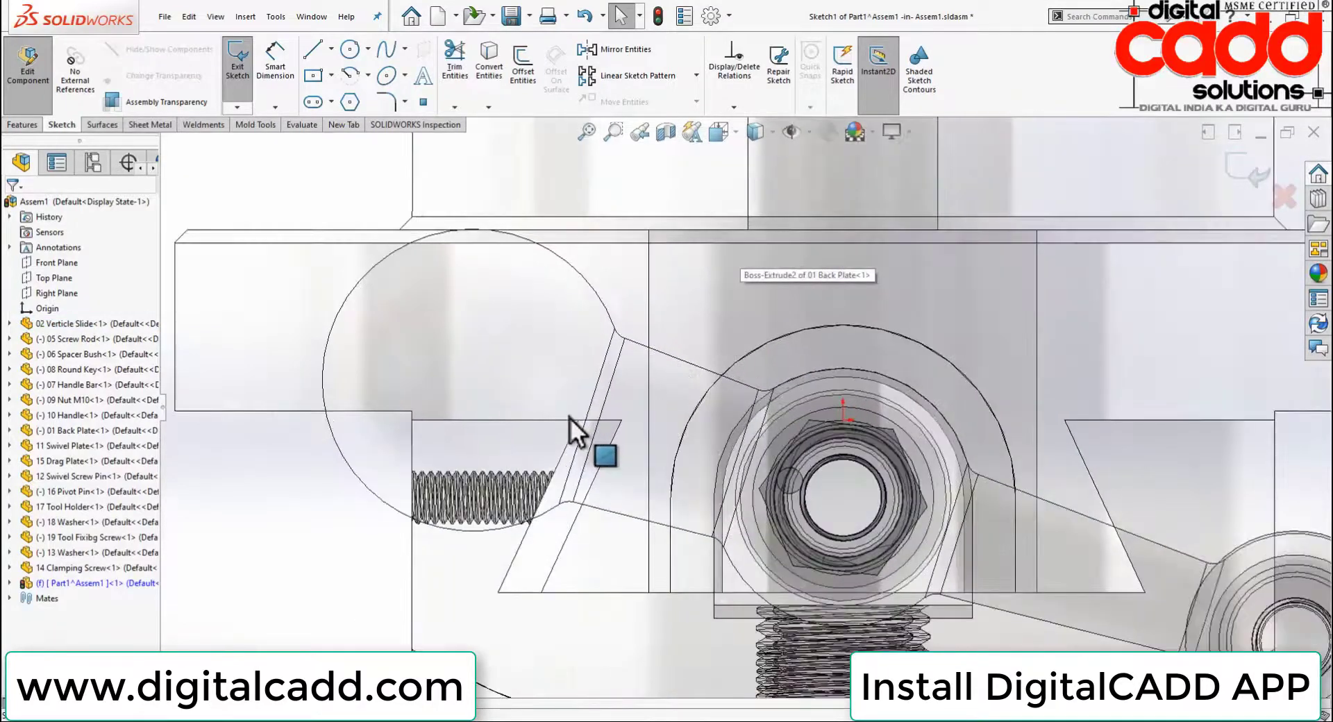
pyautogui.scroll(-2, 569, 418)
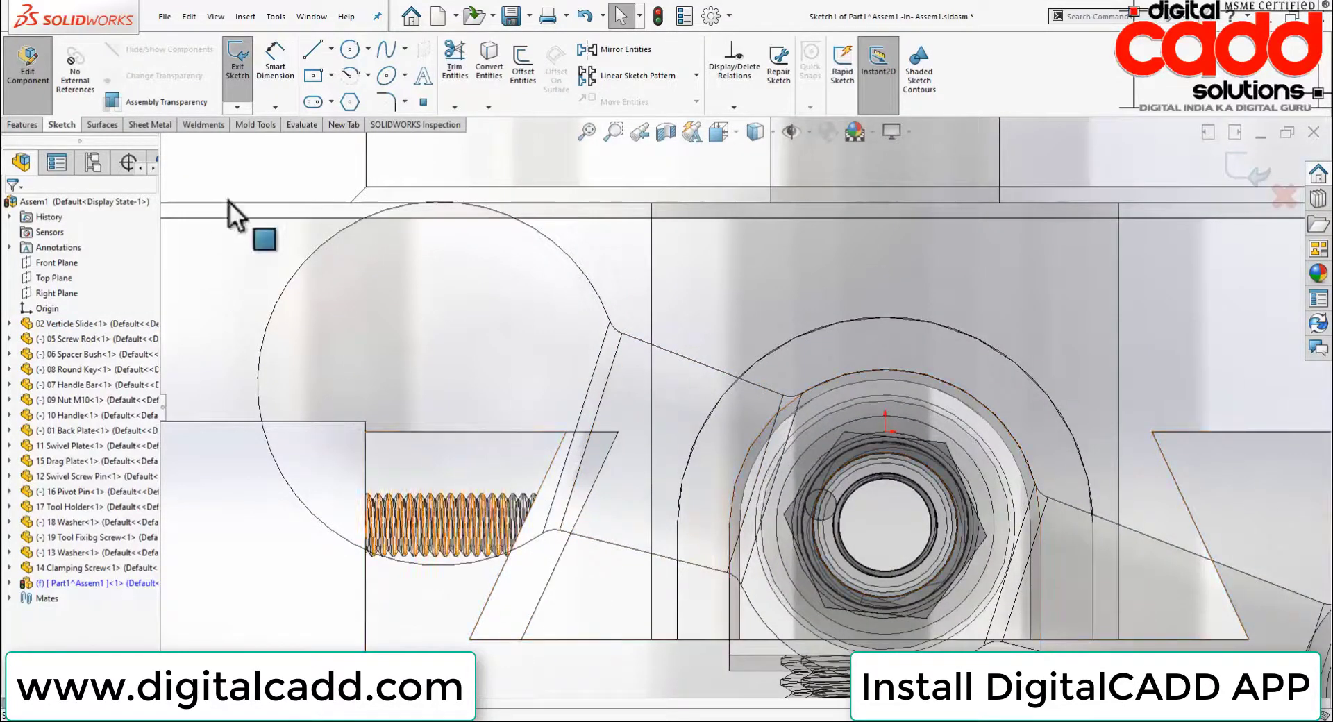
# Draw a closed four-line parallelogram profile for the strip and exit the sketch
pyautogui.click(318, 59)
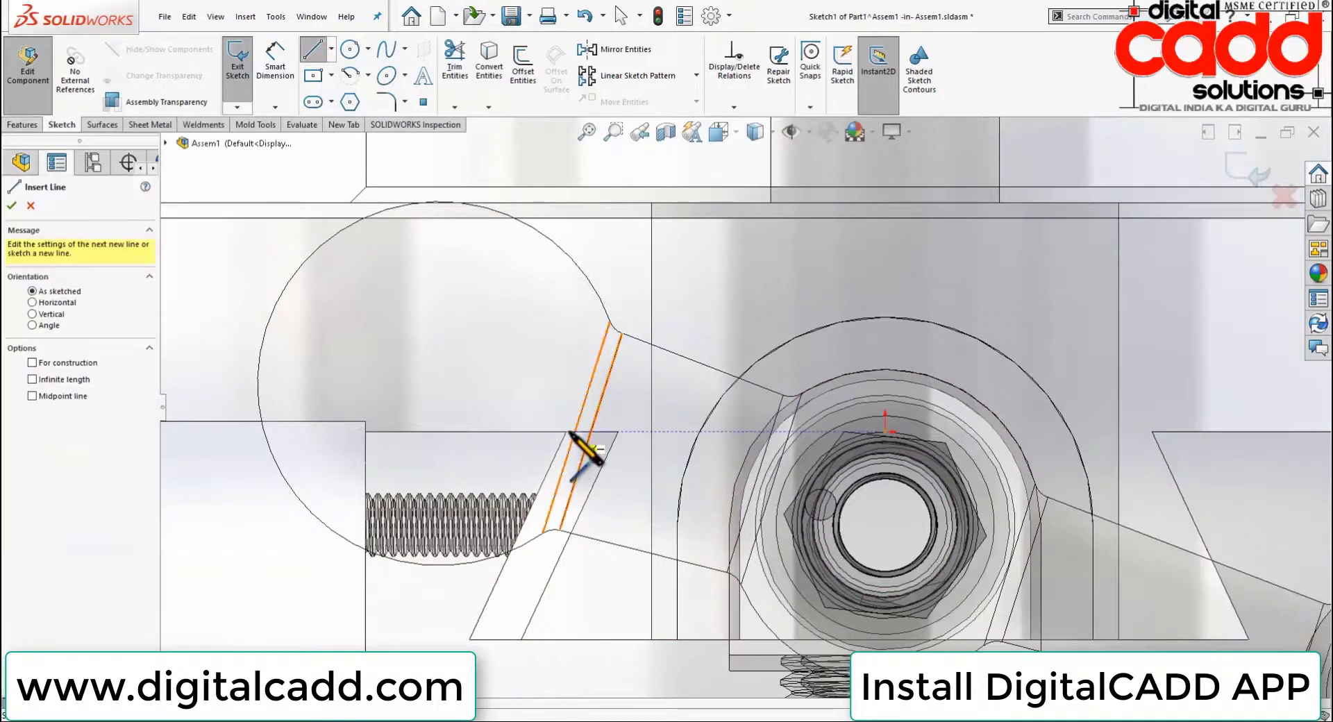
pyautogui.moveTo(566, 432); pyautogui.dragTo(618, 432)
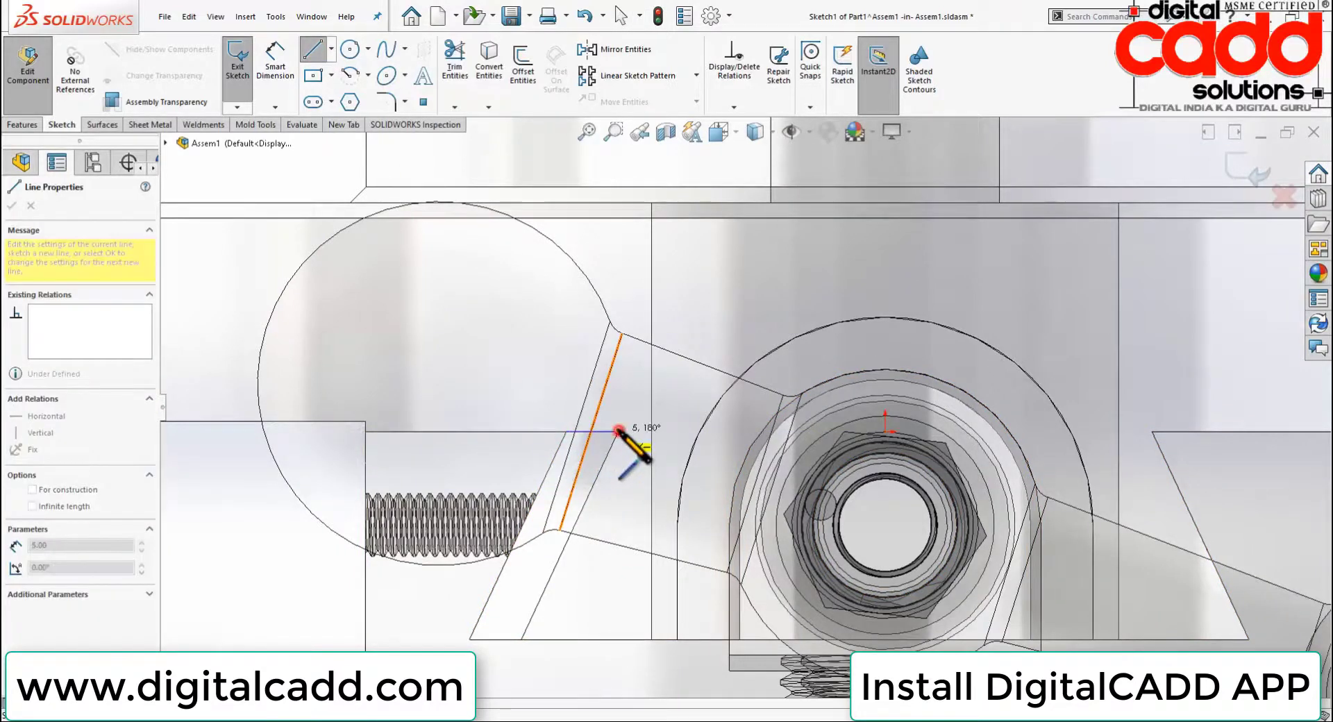
pyautogui.click(521, 638)
pyautogui.click(470, 639)
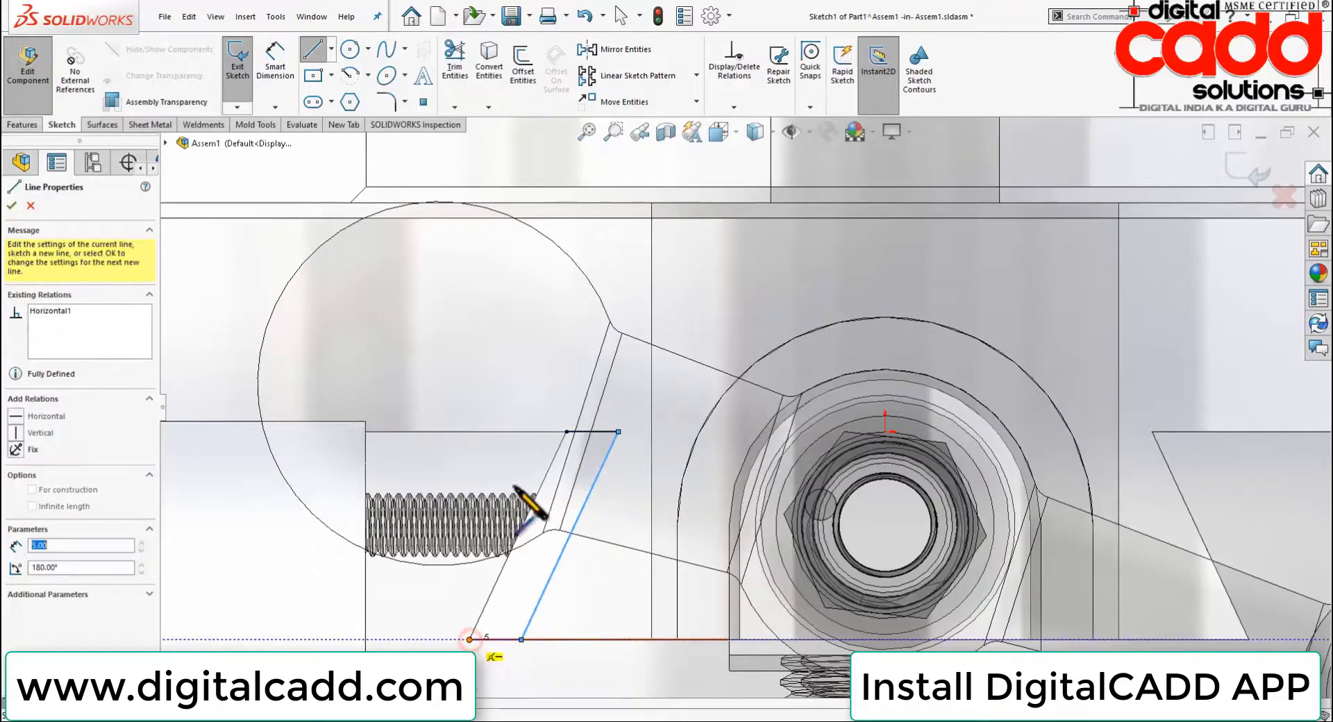
pyautogui.click(567, 431)
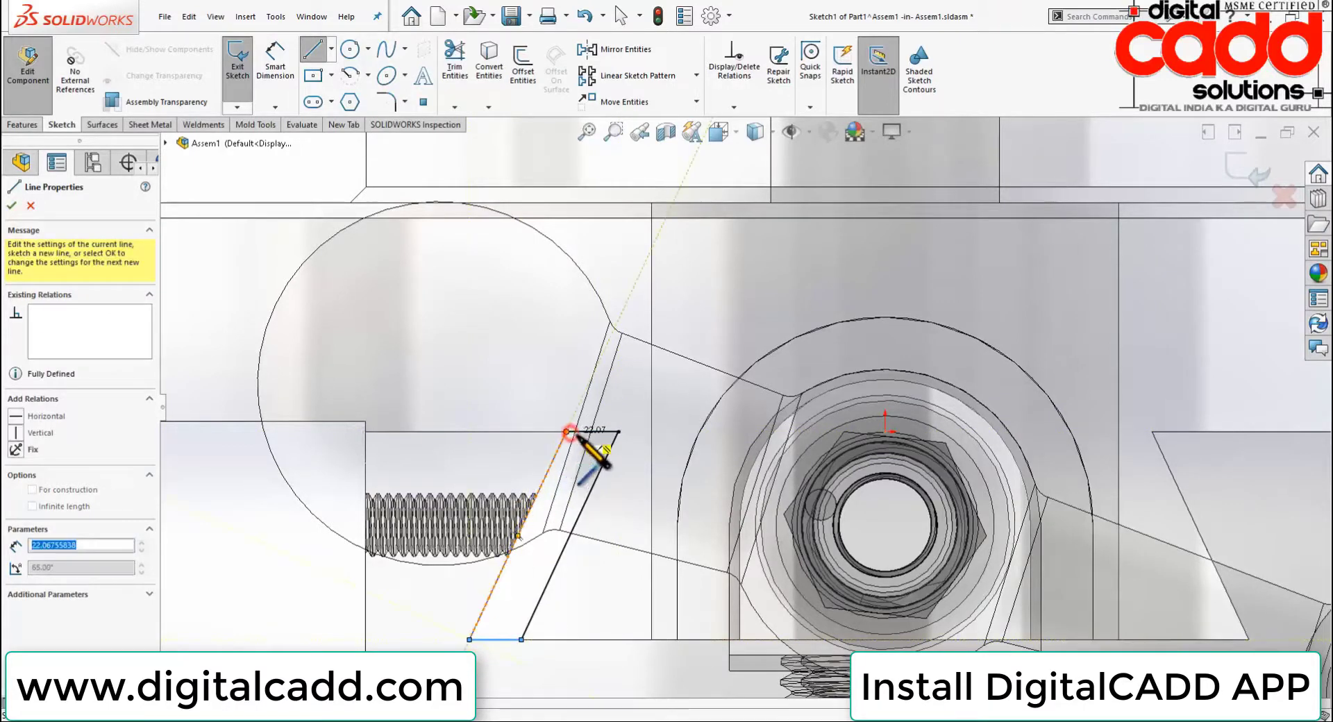
pyautogui.press('Escape')
pyautogui.scroll(2, 595, 484)
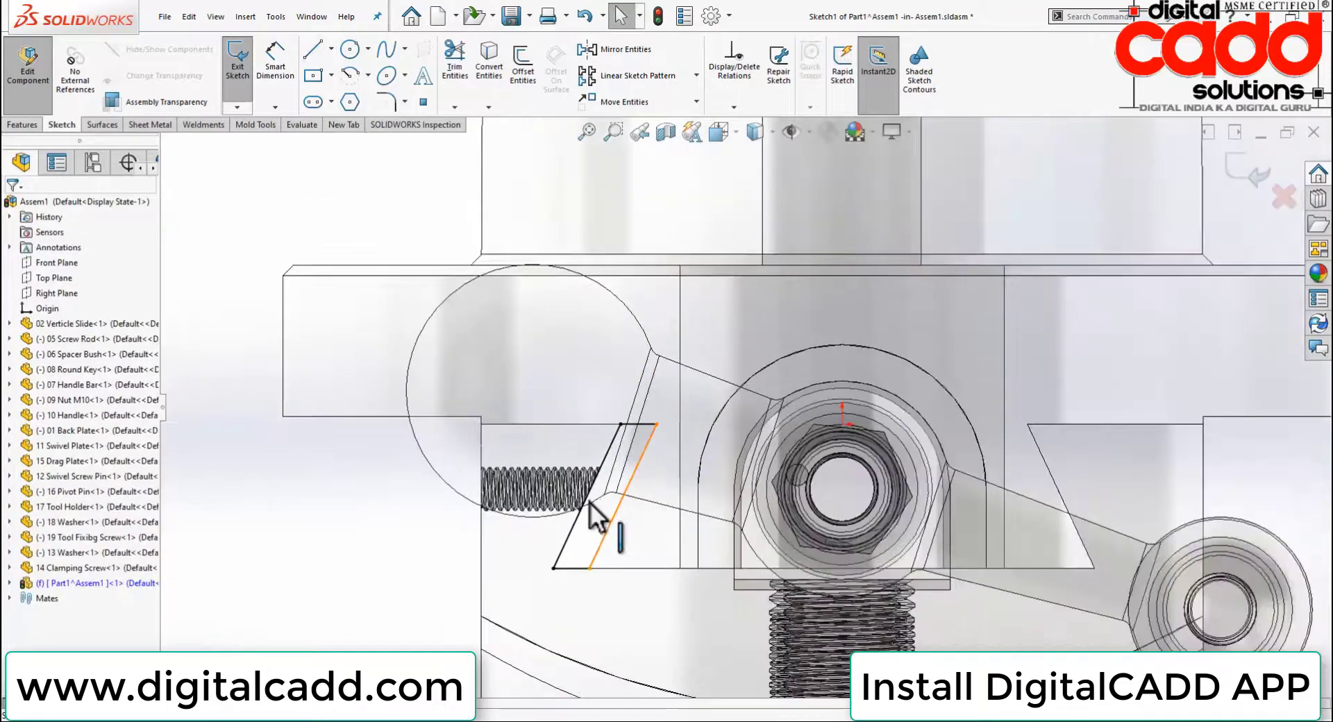
pyautogui.scroll(2, 590, 502)
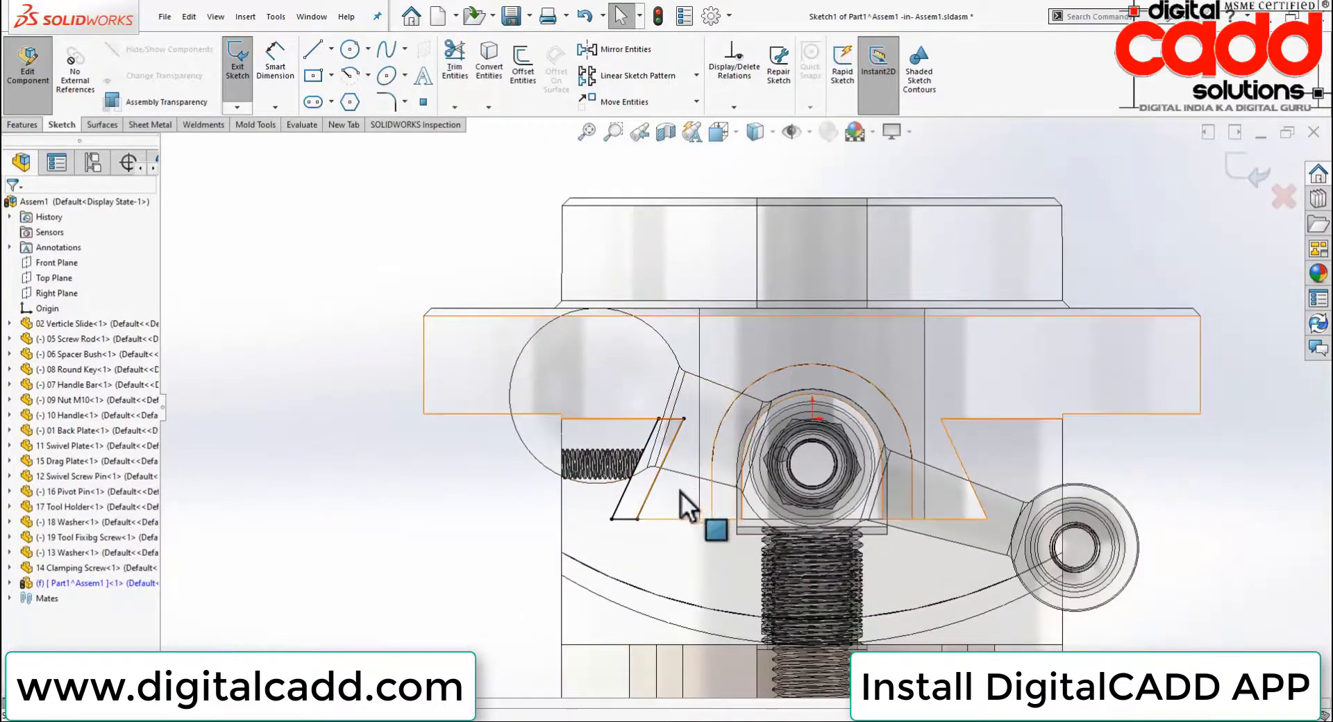
pyautogui.click(1239, 182)
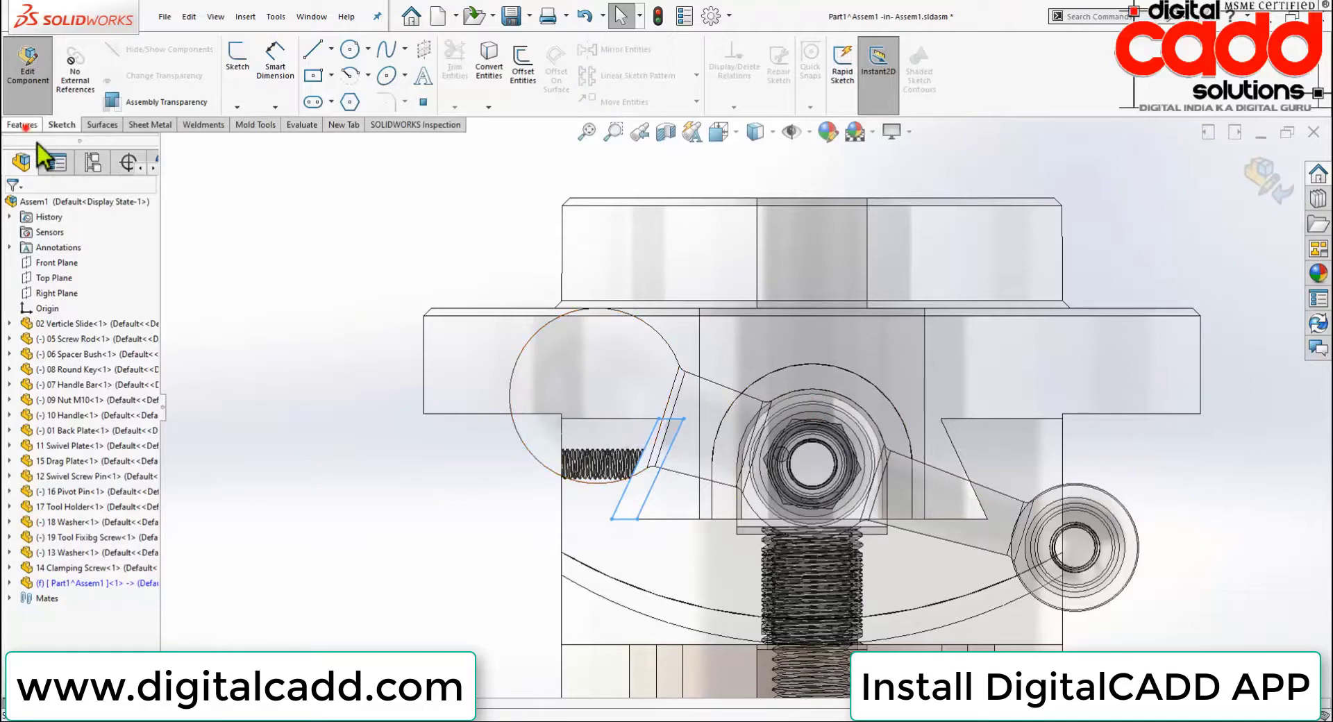
# Boss-extrude Sketch1 235 mm blind in the reversed direction along the slide
pyautogui.click(25, 125)
pyautogui.click(243, 64)
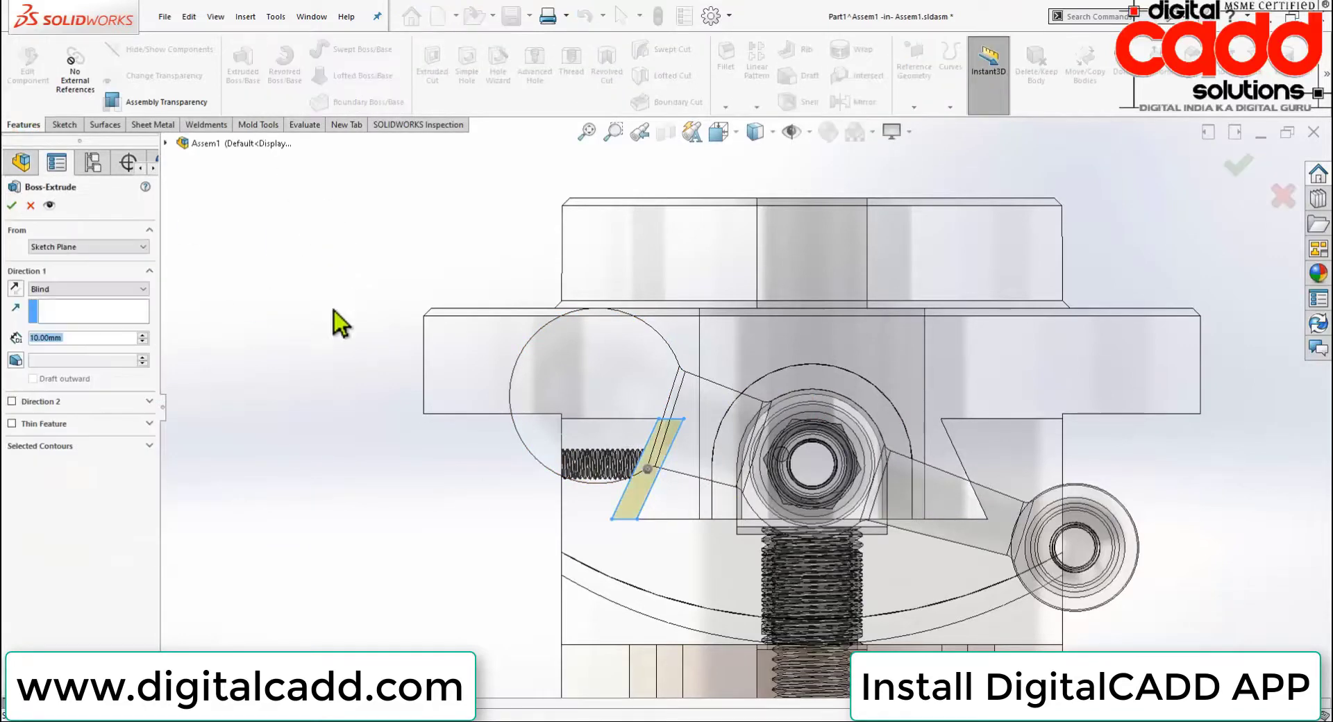
pyautogui.moveTo(499, 499)
pyautogui.mouseDown(button='middle')
pyautogui.moveTo(535, 494)
pyautogui.moveTo(21, 381)
pyautogui.mouseUp(button='middle')
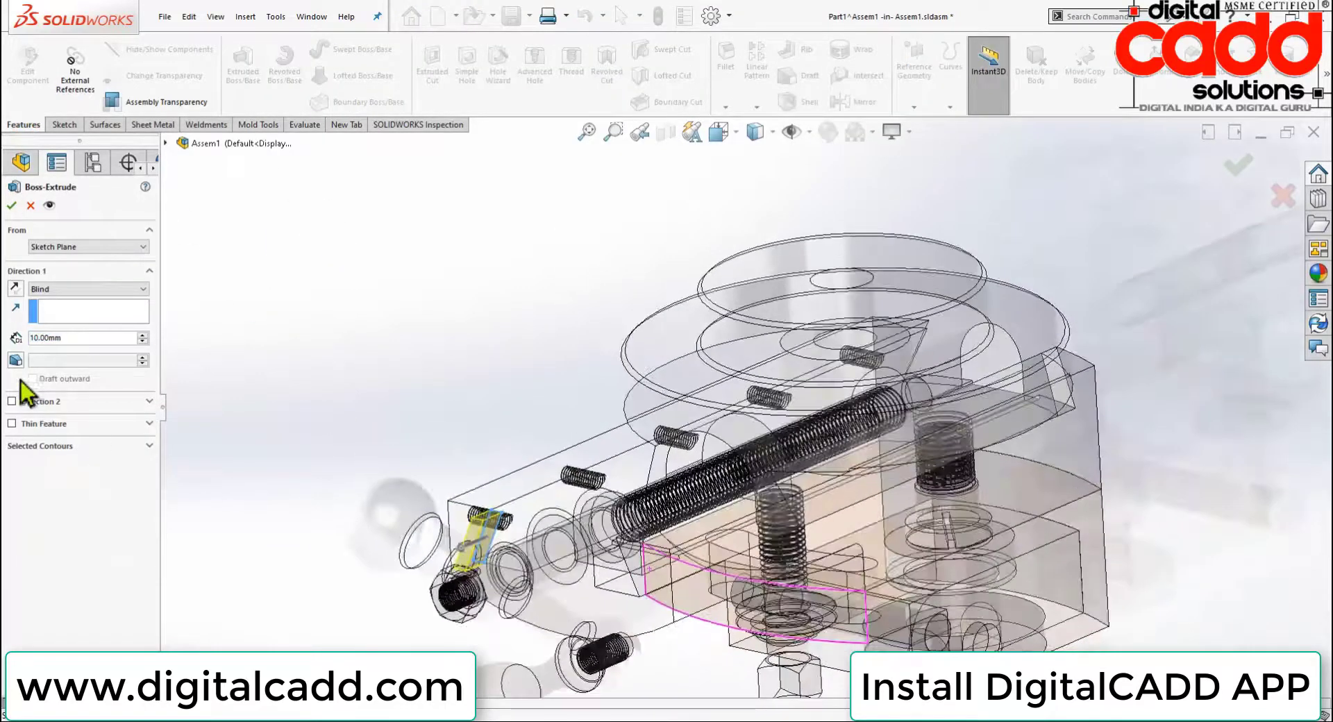
pyautogui.doubleClick(86, 338)
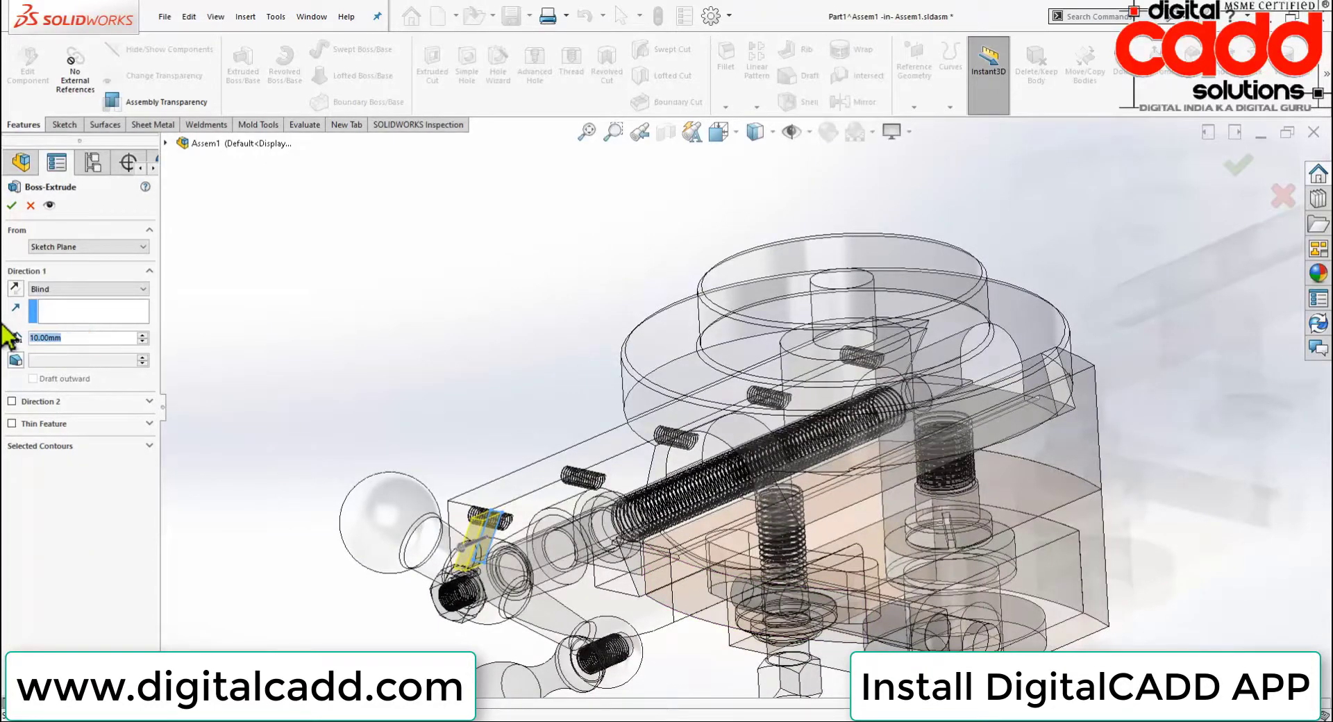
pyautogui.write('235')
pyautogui.press('Return')
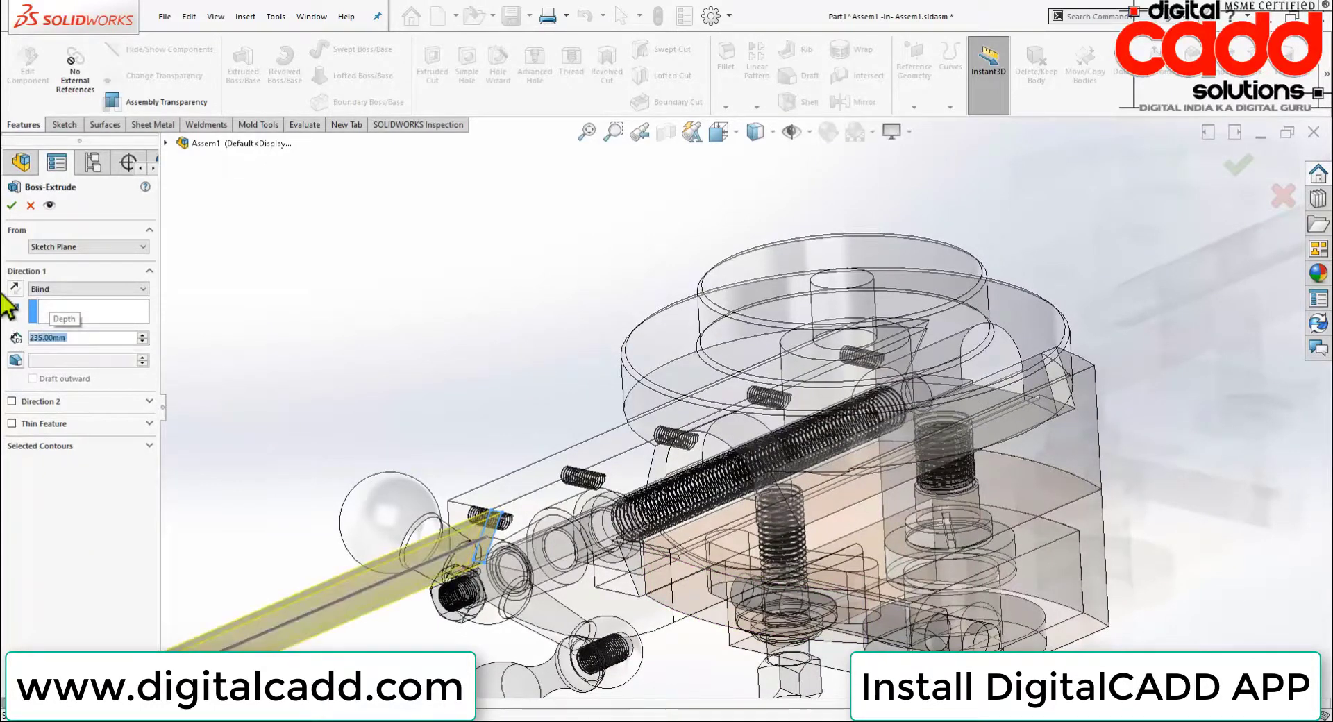
pyautogui.click(14, 287)
pyautogui.moveTo(1243, 469)
pyautogui.mouseDown(button='middle')
pyautogui.moveTo(1138, 614)
pyautogui.moveTo(864, 623)
pyautogui.mouseUp(button='middle')
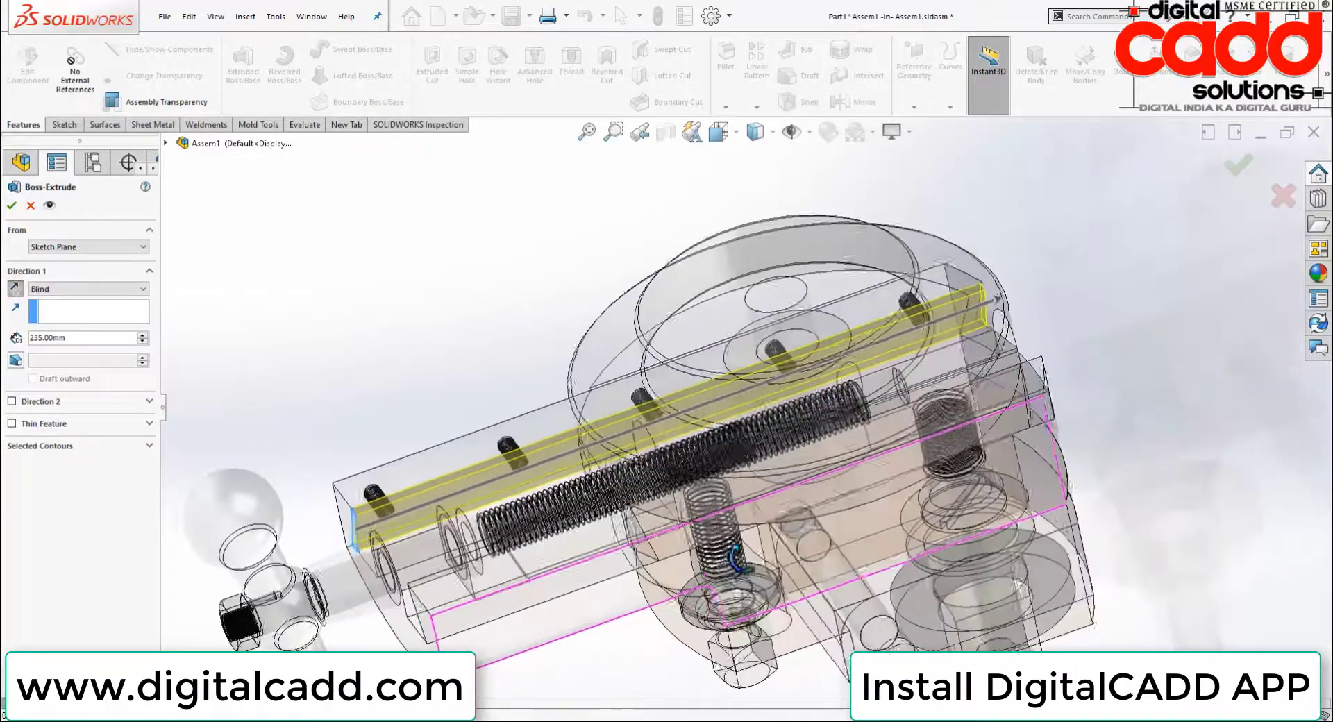
pyautogui.moveTo(726, 562); pyautogui.dragTo(45, 415, button='middle')
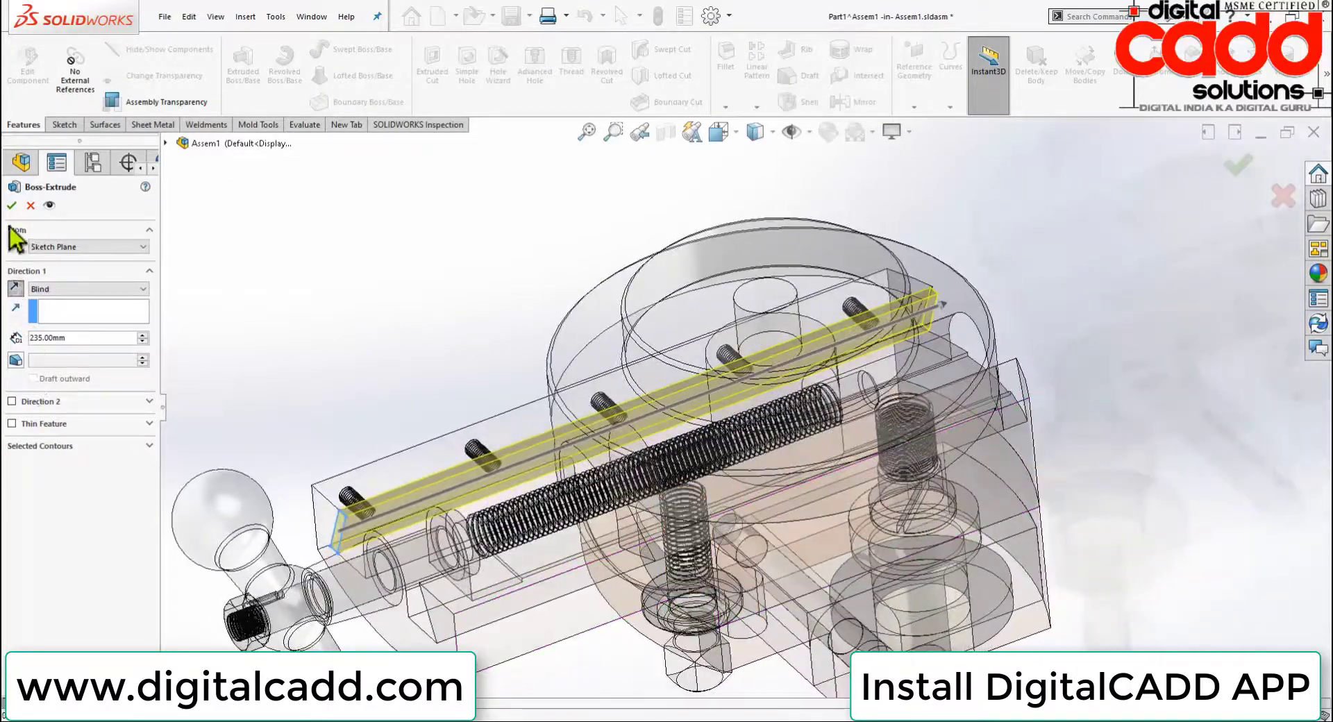
pyautogui.click(11, 207)
pyautogui.moveTo(289, 273)
pyautogui.mouseDown(button='middle')
pyautogui.moveTo(432, 407)
pyautogui.moveTo(559, 378)
pyautogui.moveTo(592, 351)
pyautogui.moveTo(800, 408)
pyautogui.moveTo(781, 490)
pyautogui.moveTo(734, 440)
pyautogui.moveTo(739, 406)
pyautogui.mouseUp(button='middle')
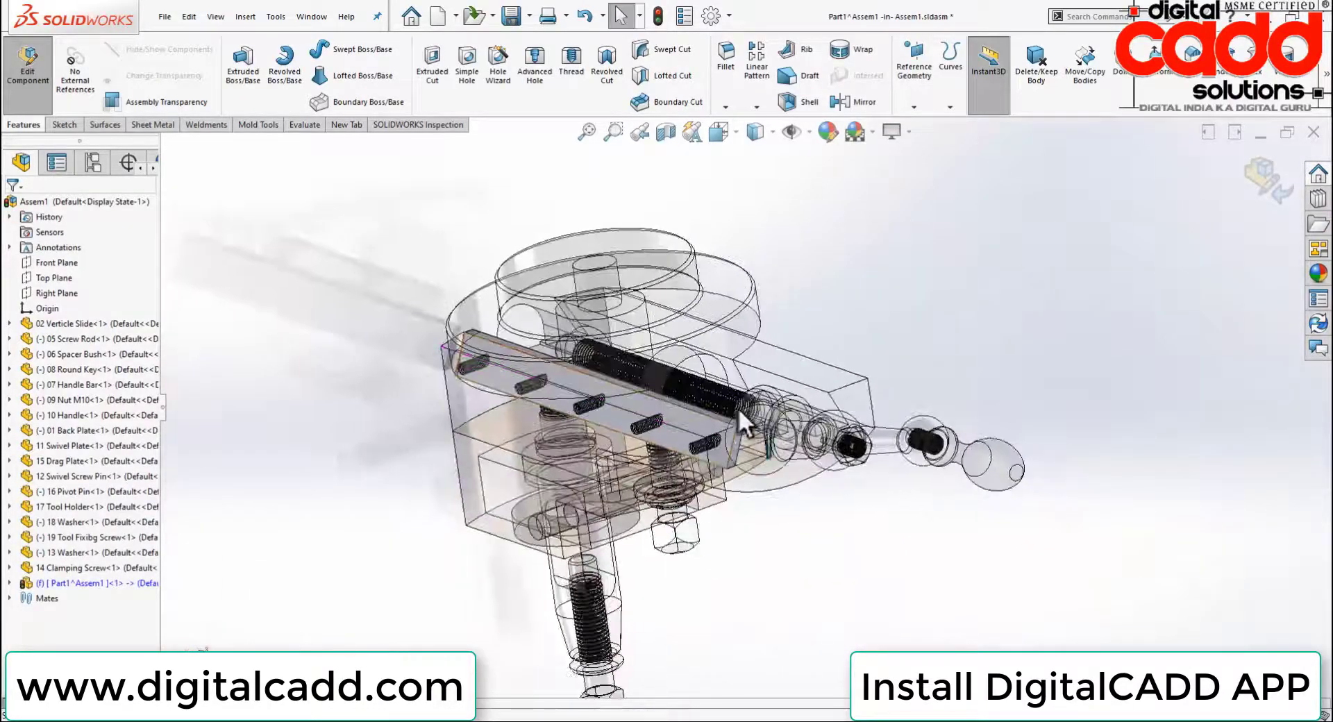
# Start a new sketch, Sketch2, on the adjustable strip's outer face
pyautogui.scroll(-2, 742, 431)
pyautogui.scroll(-3, 747, 443)
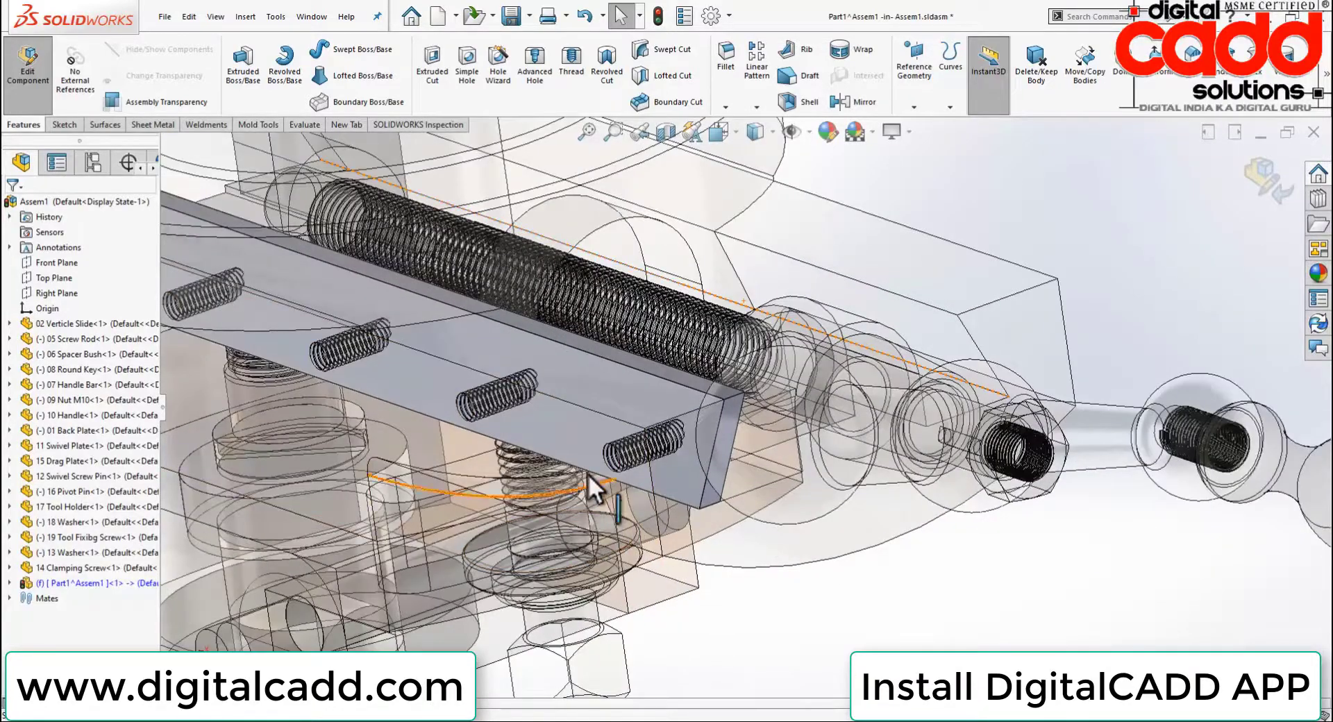
pyautogui.scroll(2, 848, 626)
pyautogui.moveTo(847, 627)
pyautogui.mouseDown(button='middle')
pyautogui.moveTo(804, 572)
pyautogui.moveTo(718, 519)
pyautogui.mouseUp(button='middle')
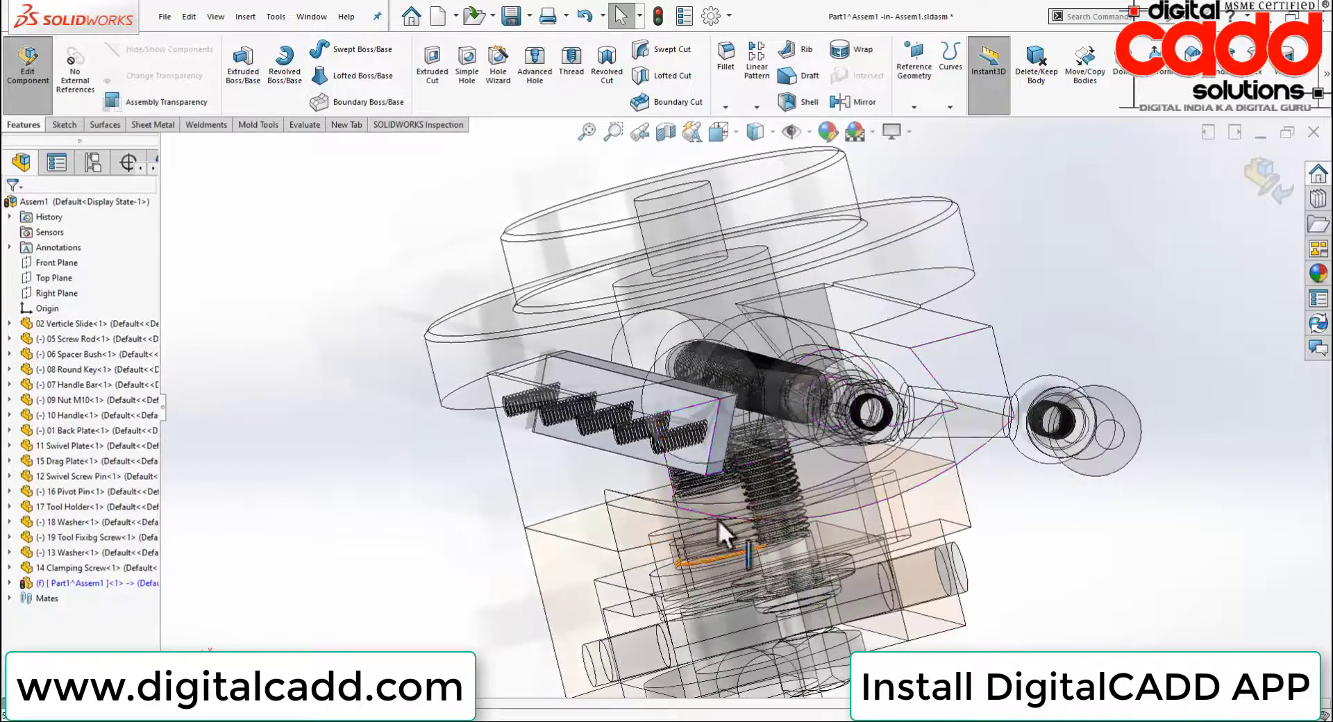
pyautogui.click(651, 476)
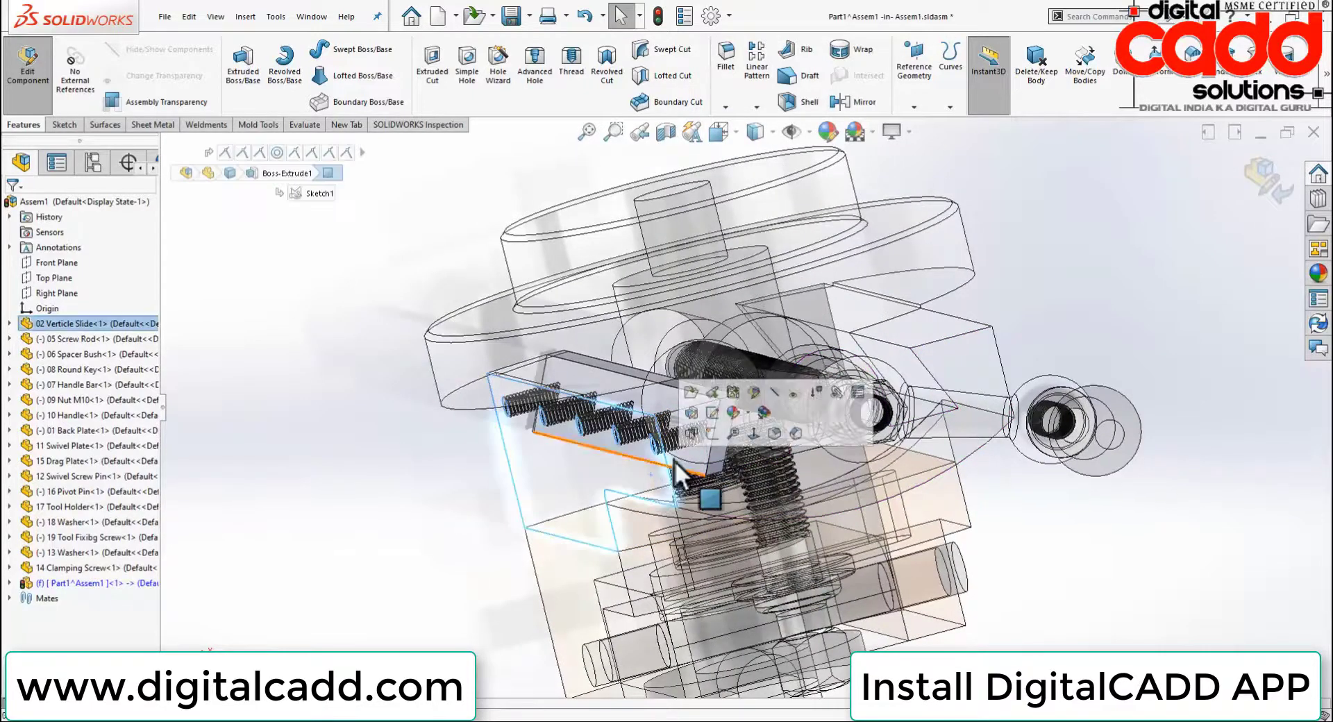
pyautogui.click(715, 439)
pyautogui.press('space')
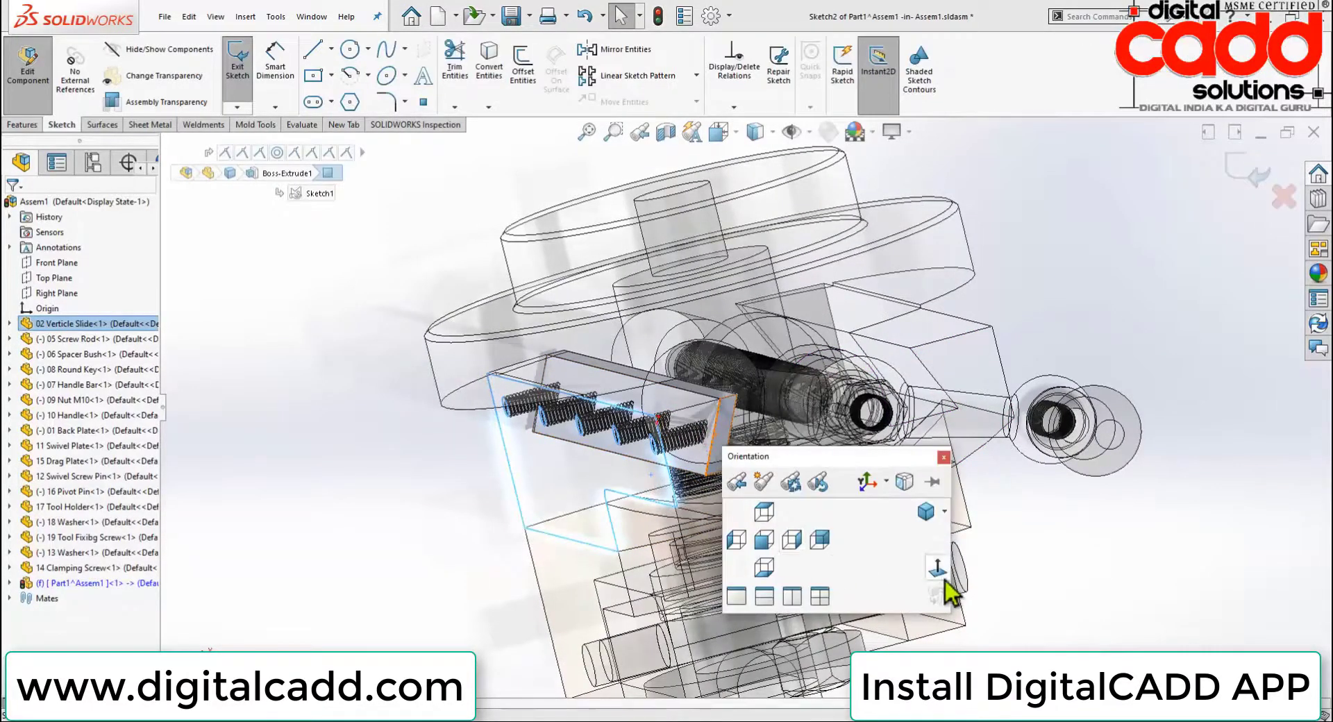
# View the sketch face-on and draw a circle centred on the existing hole
pyautogui.click(939, 569)
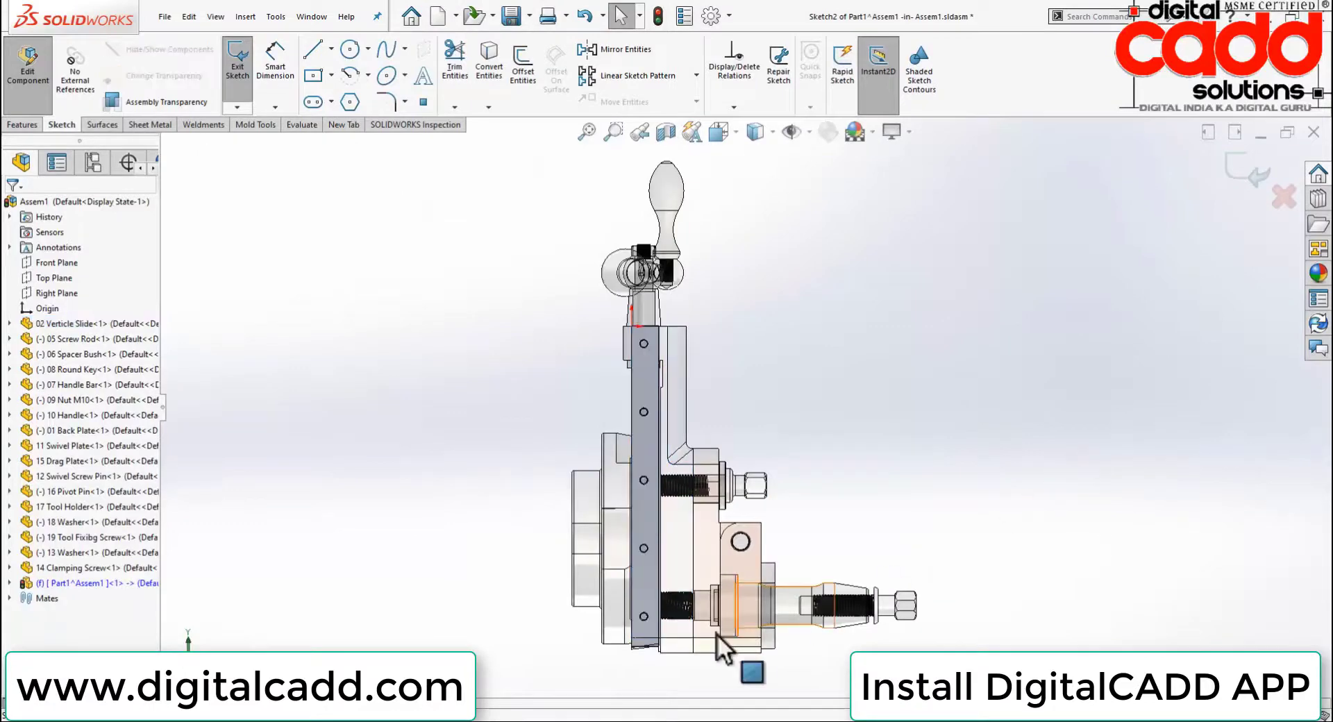
pyautogui.scroll(-2, 617, 548)
pyautogui.scroll(-3, 618, 549)
pyautogui.scroll(-3, 615, 531)
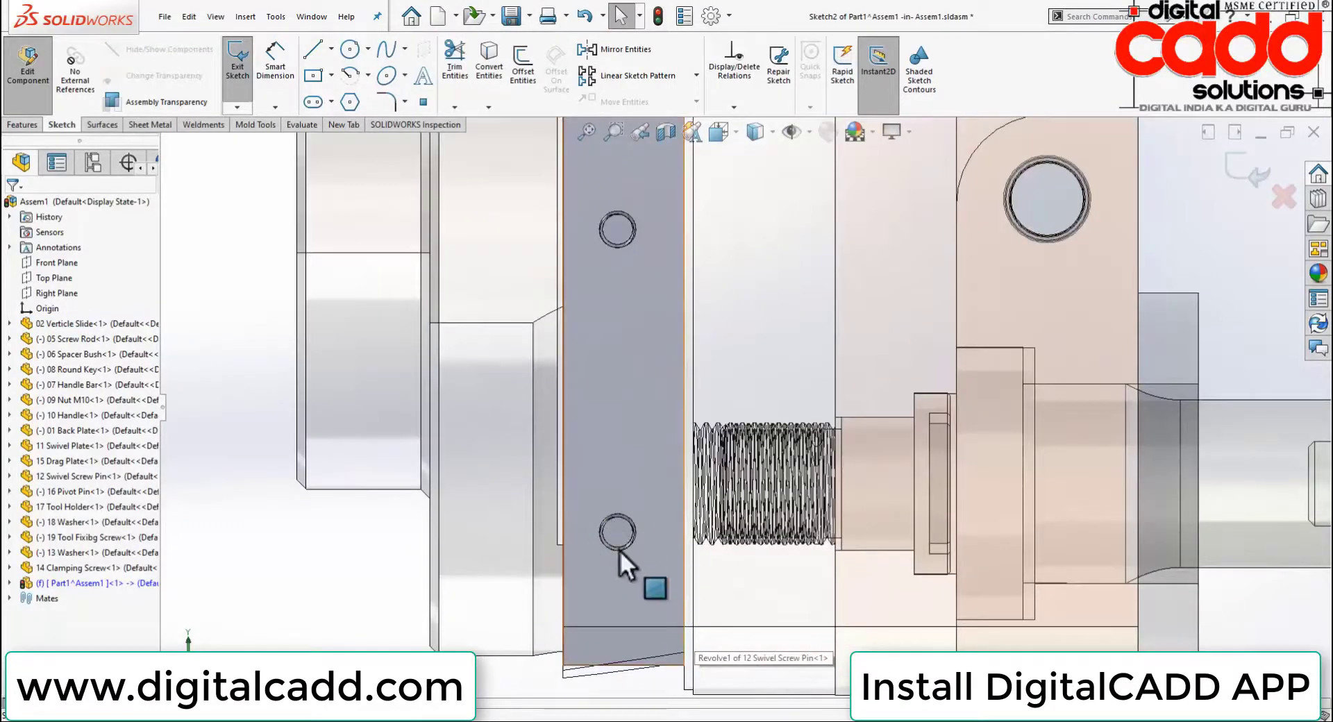
pyautogui.scroll(3, 593, 633)
pyautogui.scroll(2, 590, 632)
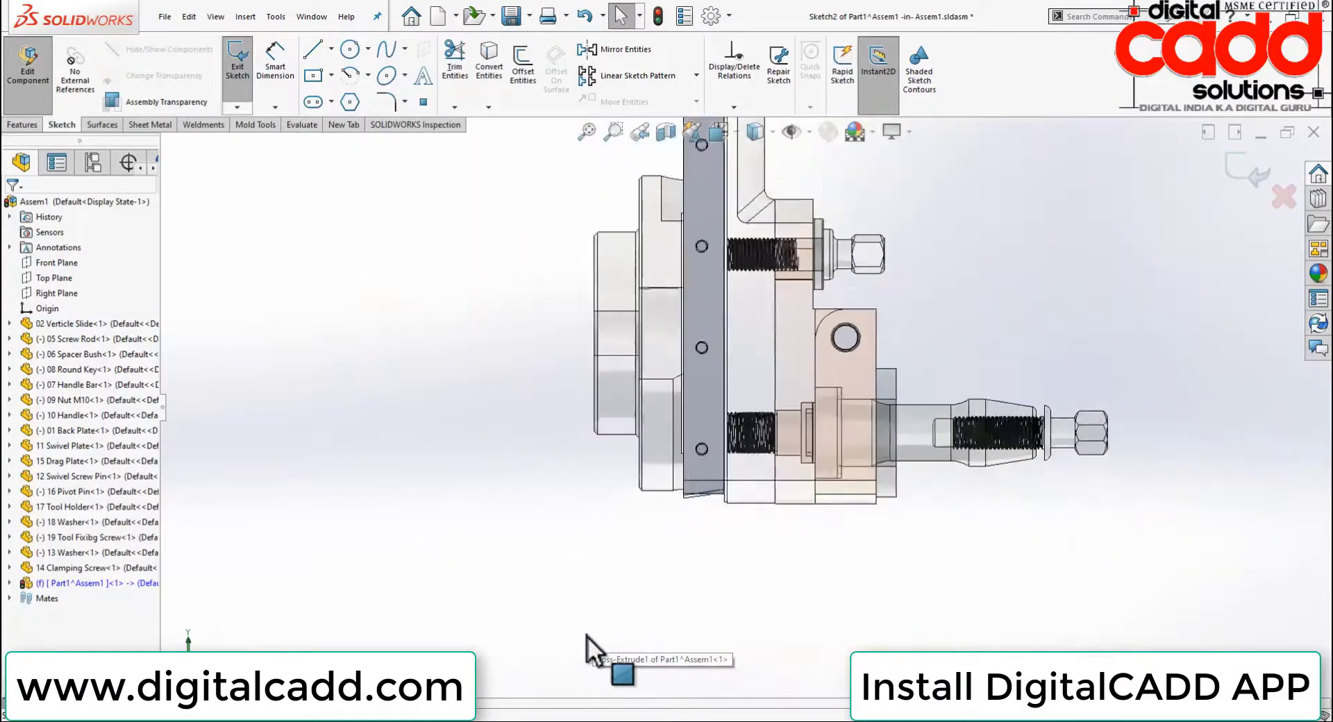
pyautogui.scroll(2, 587, 636)
pyautogui.scroll(1, 611, 625)
pyautogui.scroll(-3, 764, 170)
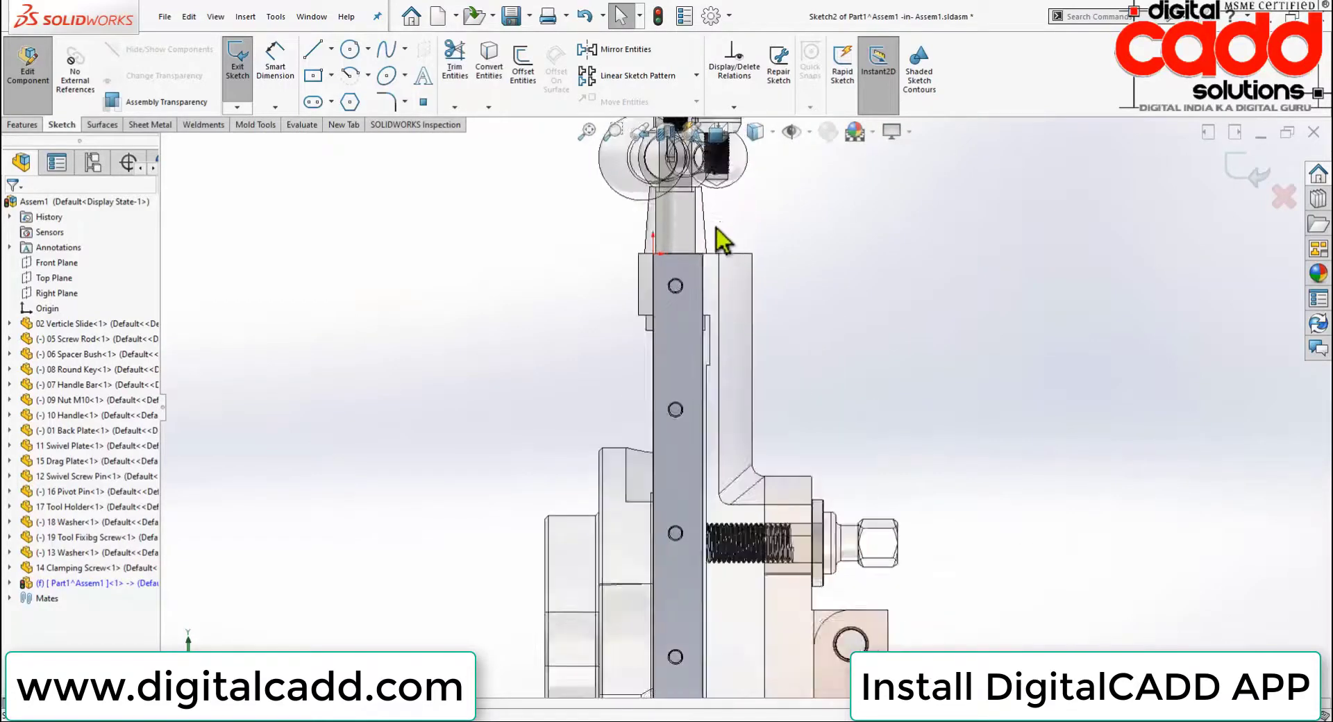
pyautogui.scroll(-3, 649, 419)
pyautogui.scroll(-1, 687, 444)
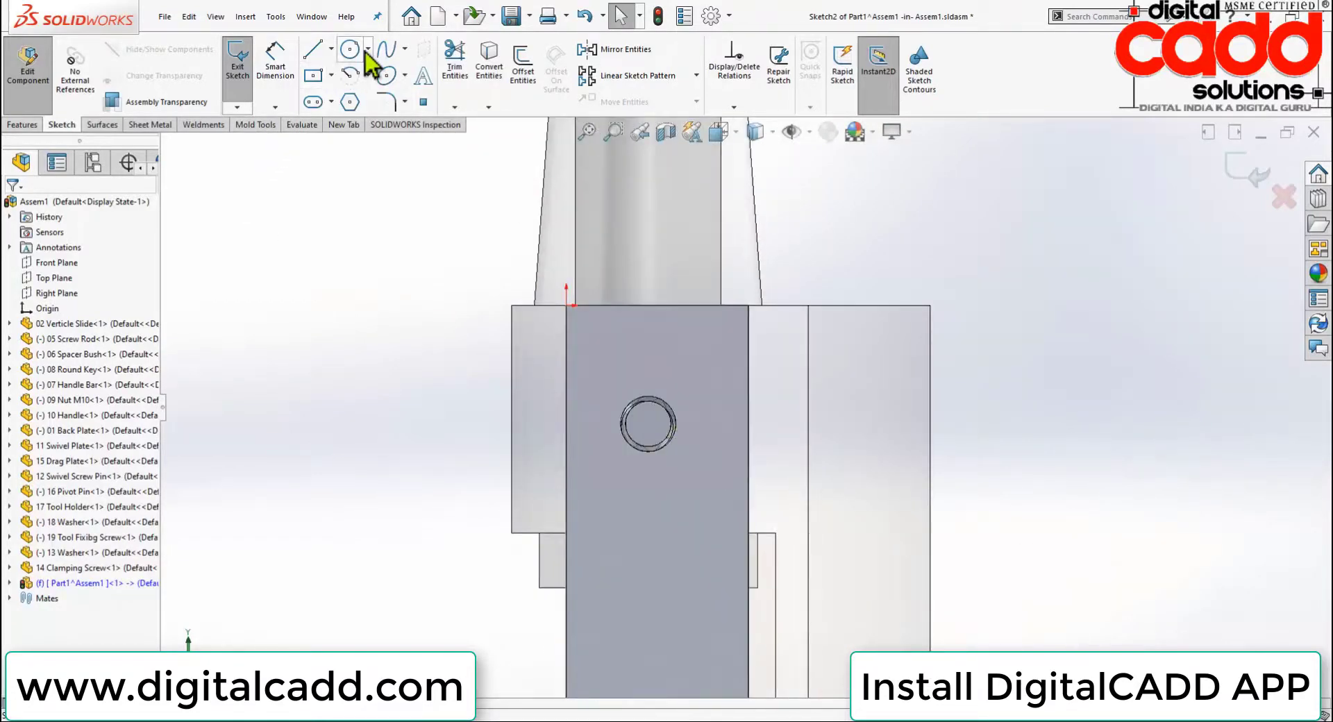
pyautogui.click(349, 48)
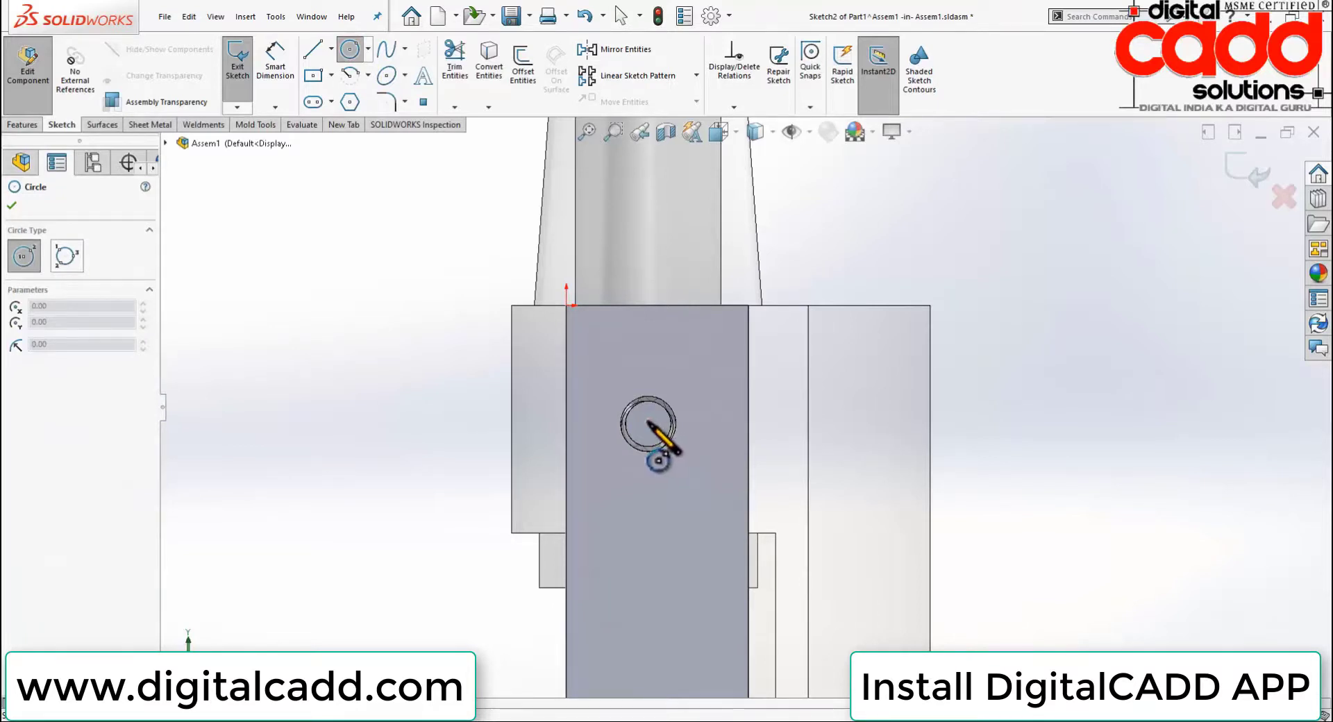
pyautogui.click(649, 422)
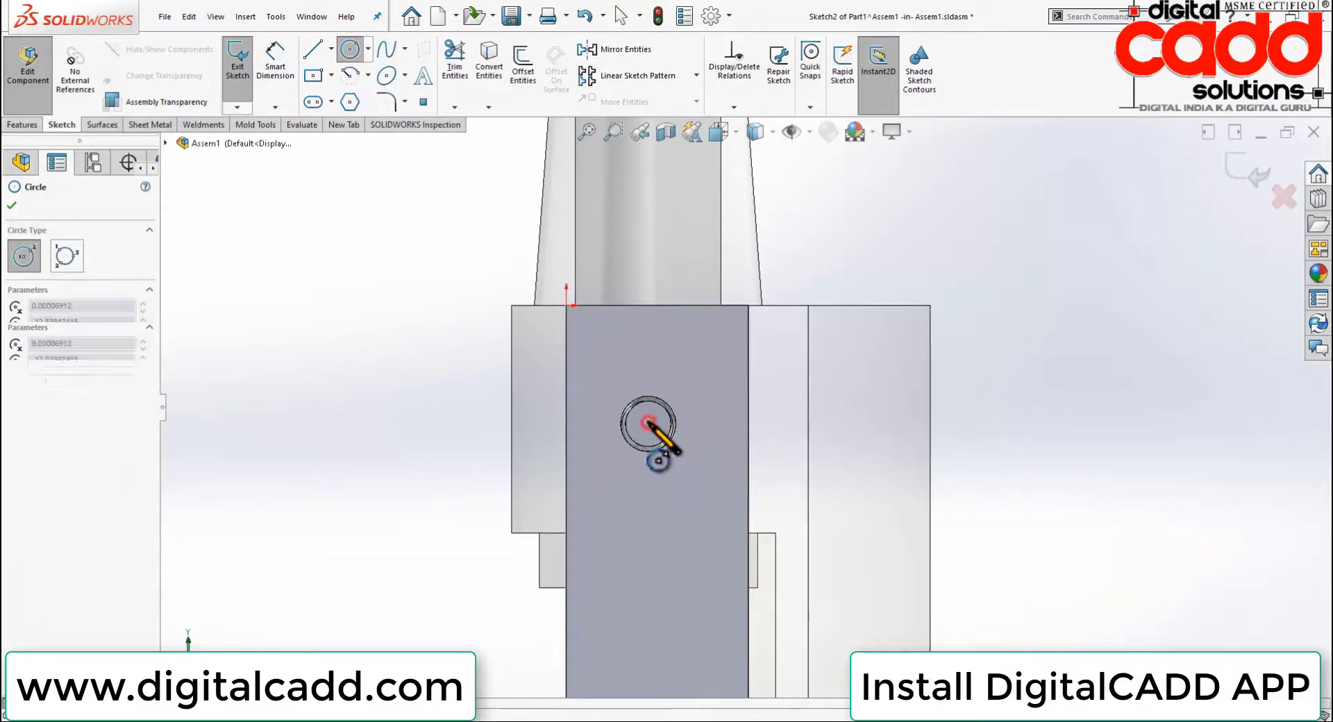
pyautogui.click(661, 463)
# Dimension the circle at Ø6 mm and its centre 13 mm below the strip's top
pyautogui.click(276, 70)
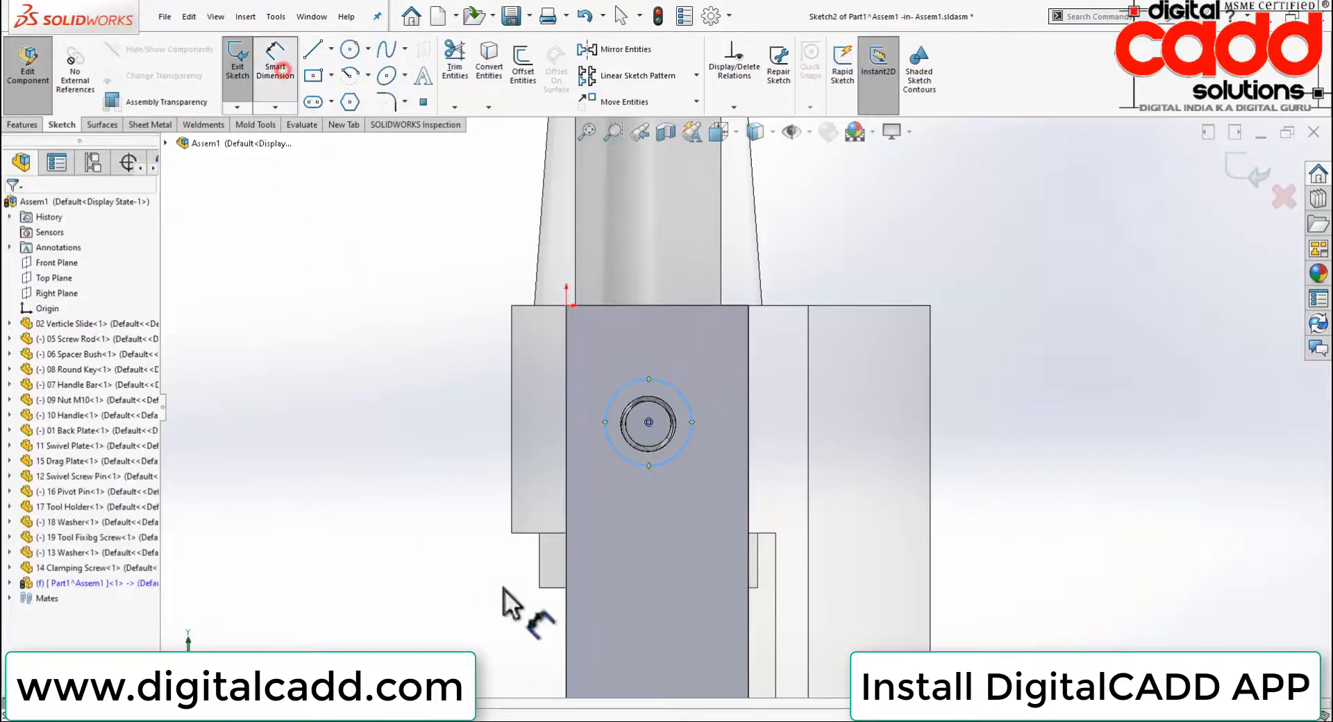
pyautogui.click(641, 466)
pyautogui.click(387, 519)
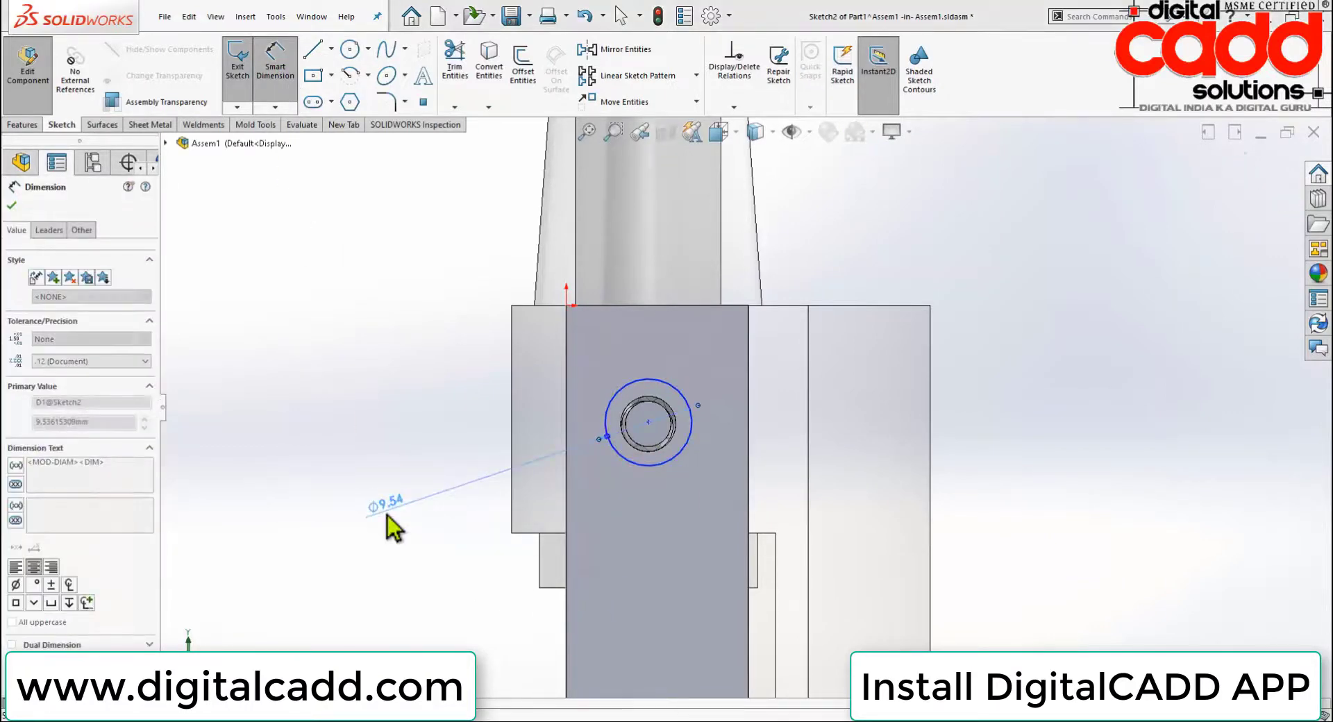
pyautogui.write('6')
pyautogui.press('Return')
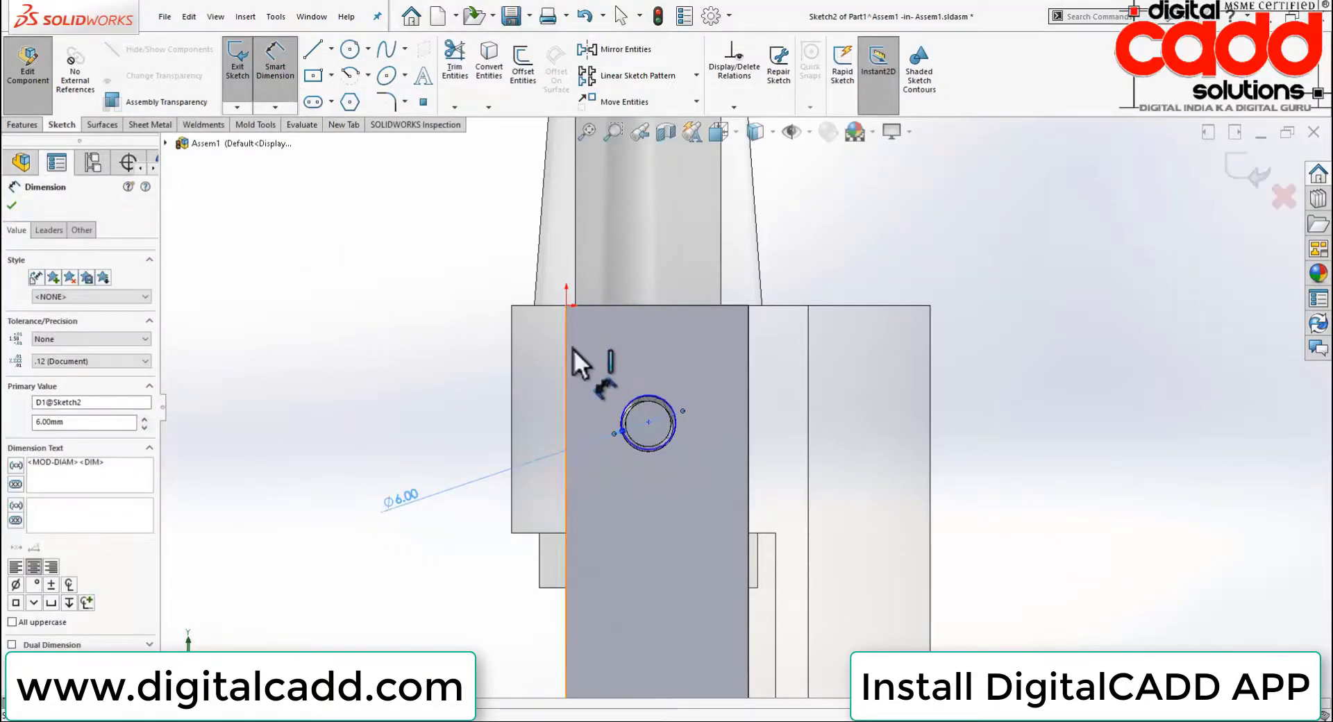
pyautogui.click(568, 308)
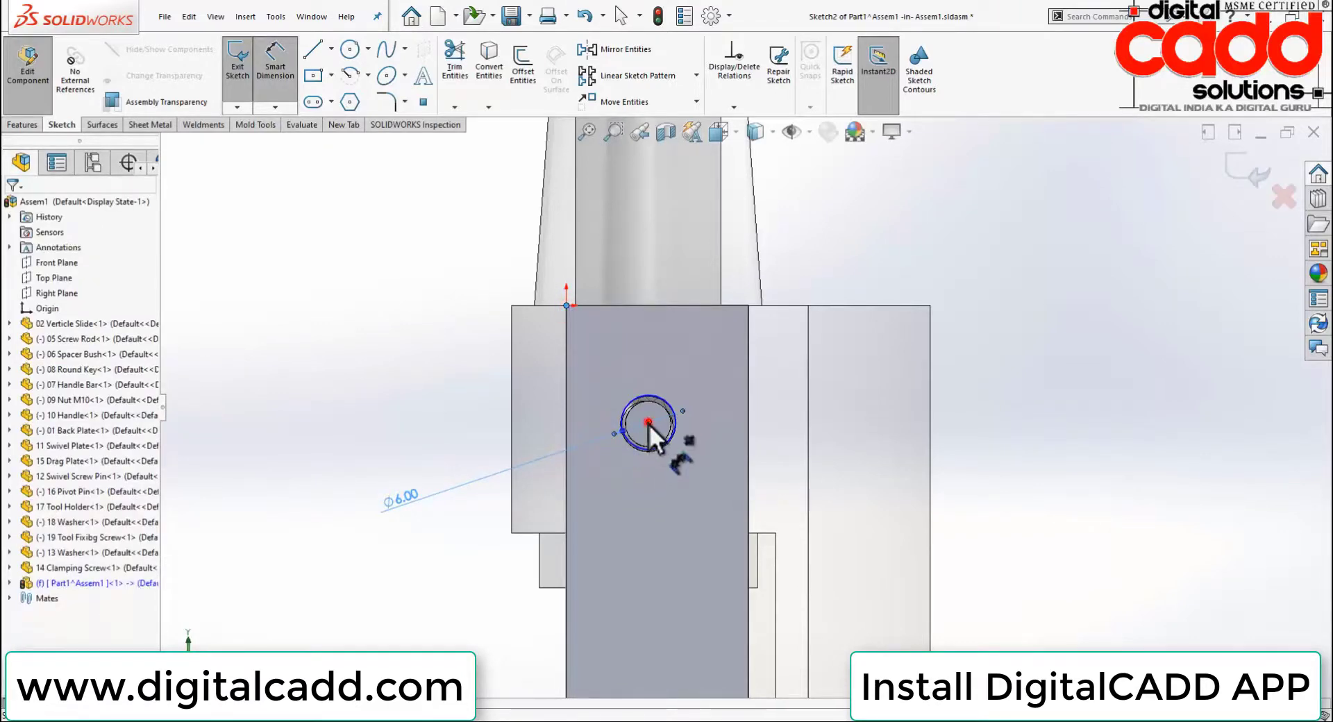
pyautogui.click(648, 423)
pyautogui.click(475, 370)
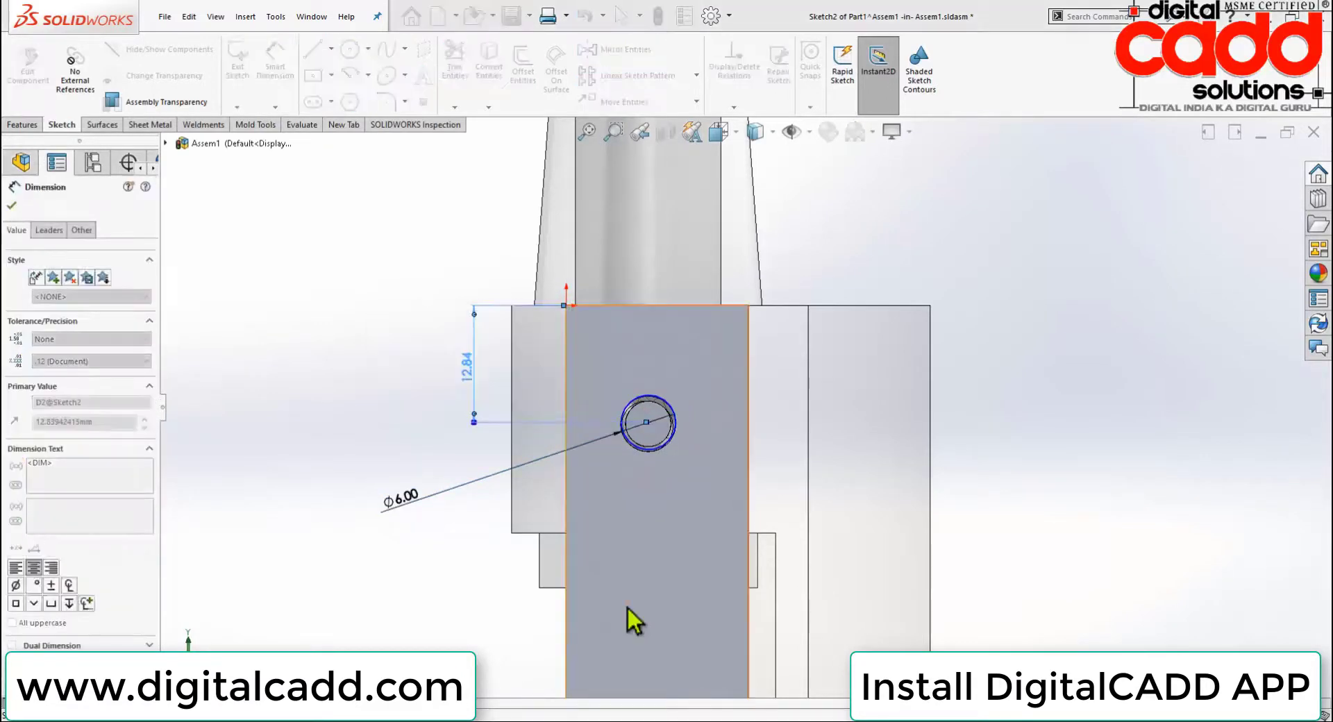
pyautogui.write('13.00mm')
pyautogui.press('Return')
pyautogui.click(302, 406)
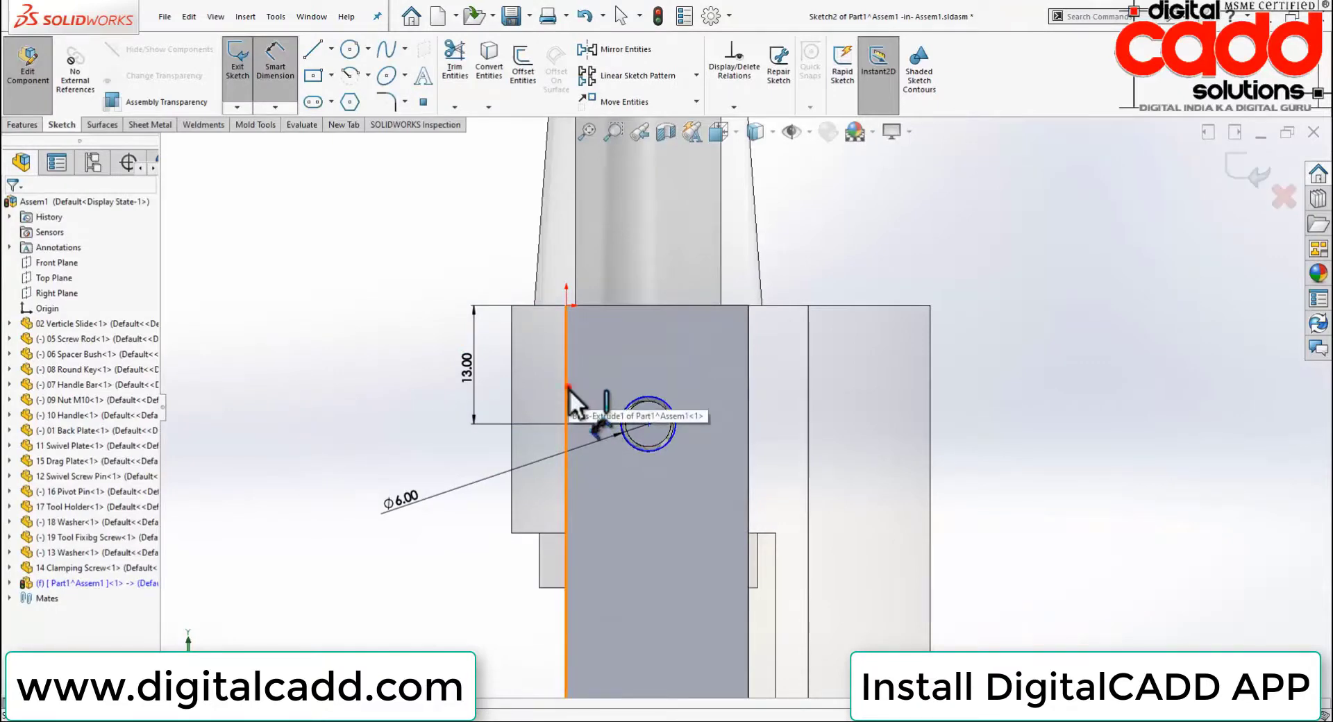
# Add a 9 mm horizontal dimension from the strip's left edge to the circle centre
pyautogui.click(569, 389)
pyautogui.click(649, 424)
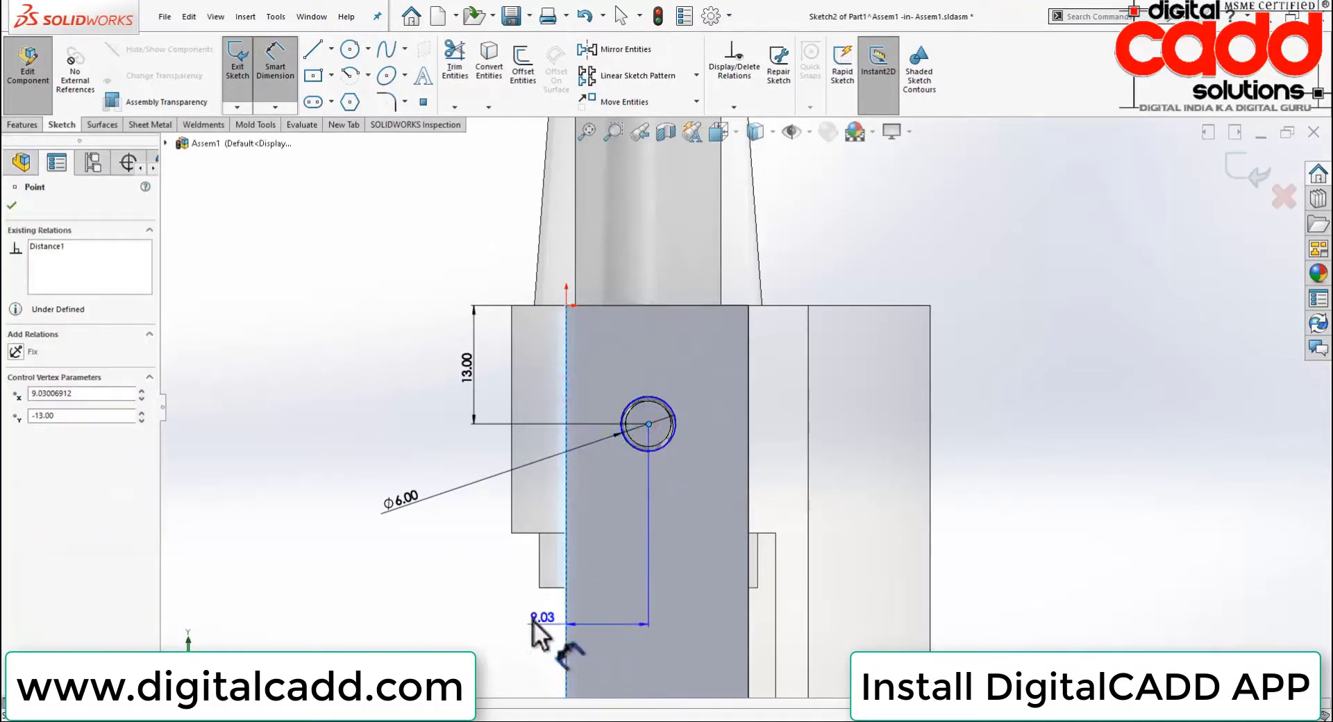
pyautogui.click(497, 608)
pyautogui.write('9')
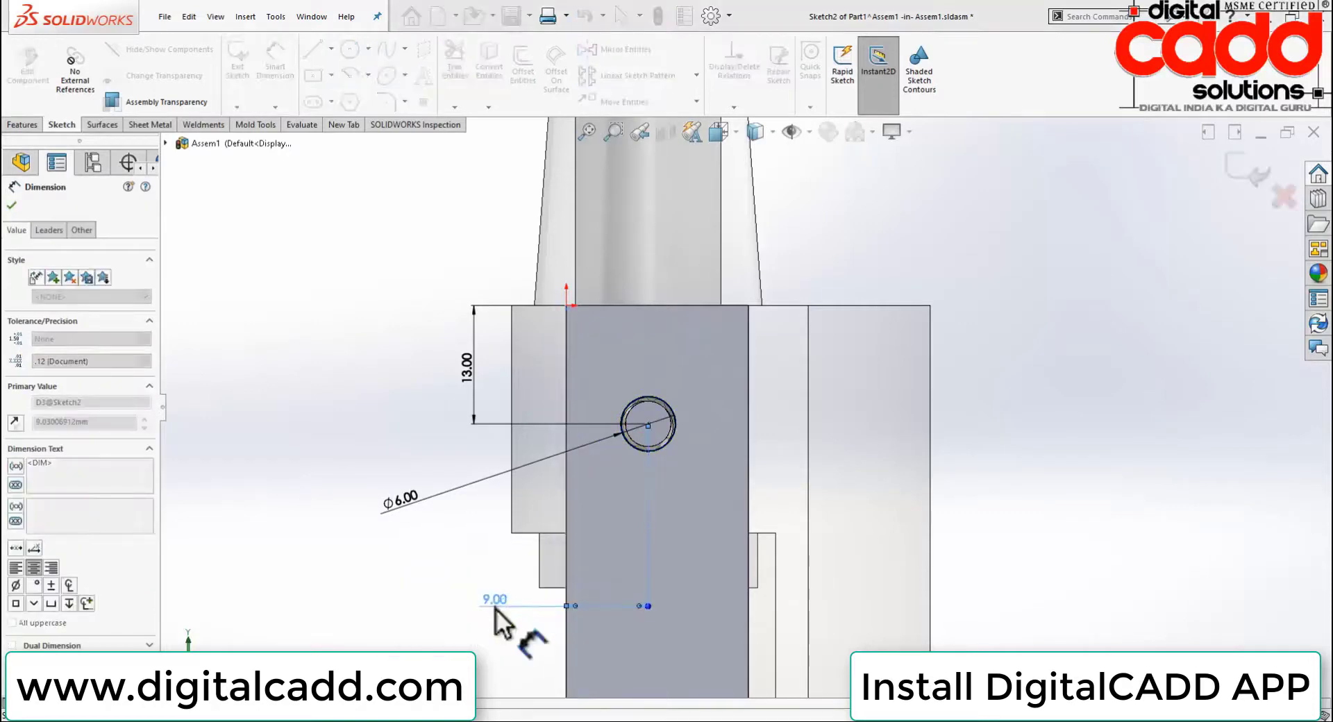
pyautogui.press('Return')
pyautogui.press('Escape')
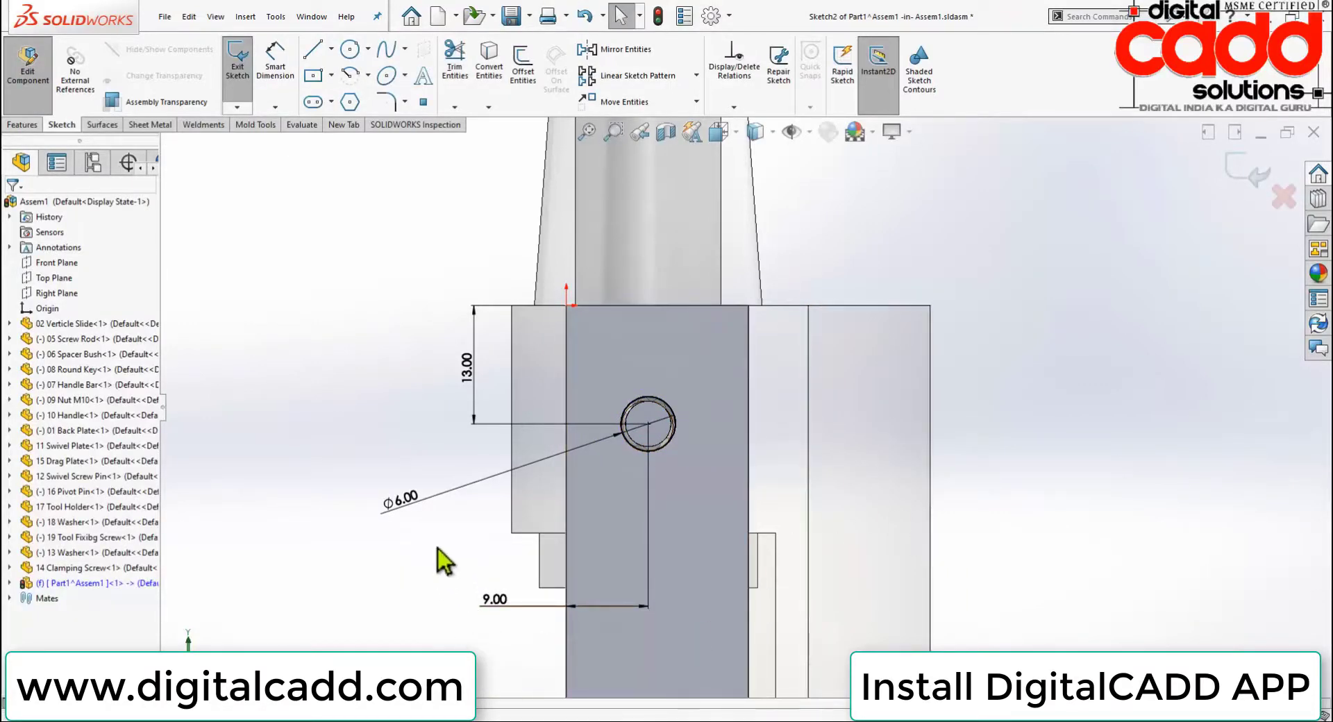
# Change the circle's diameter dimension to 5 mm
pyautogui.click(413, 508)
pyautogui.write('5')
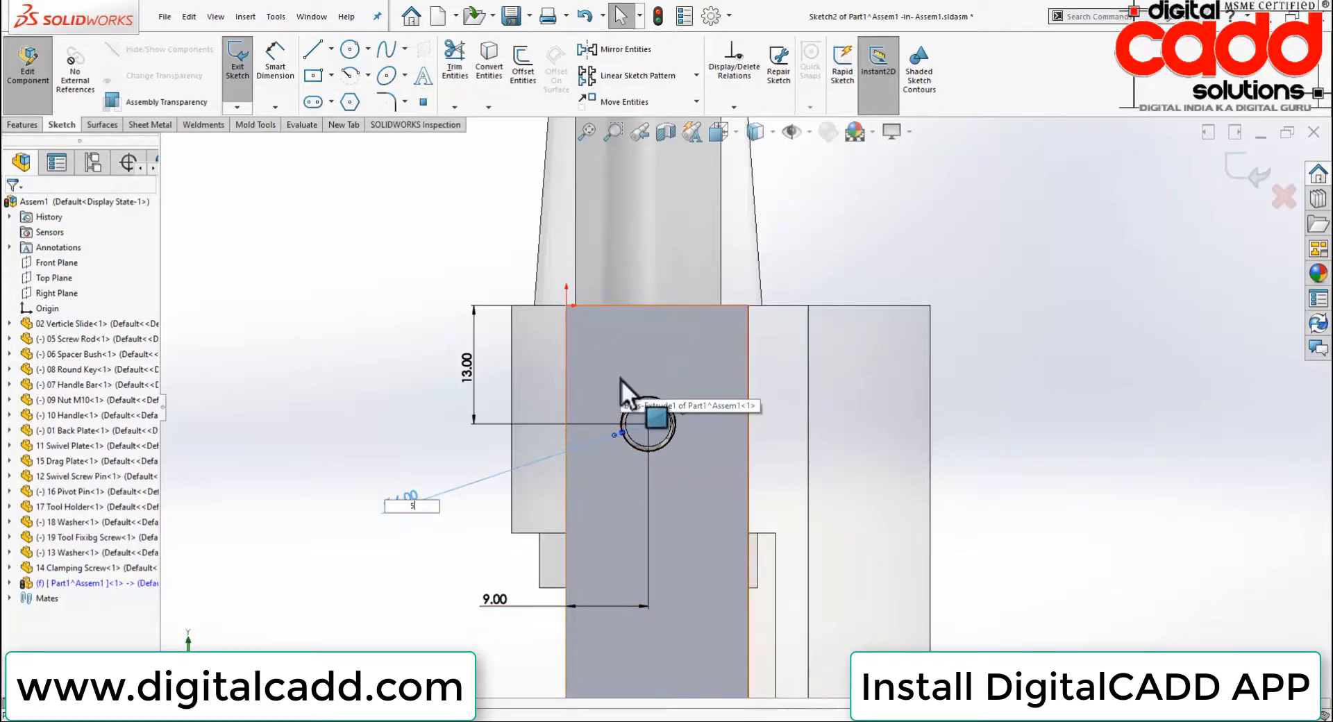
pyautogui.press('Return')
pyautogui.click(953, 437)
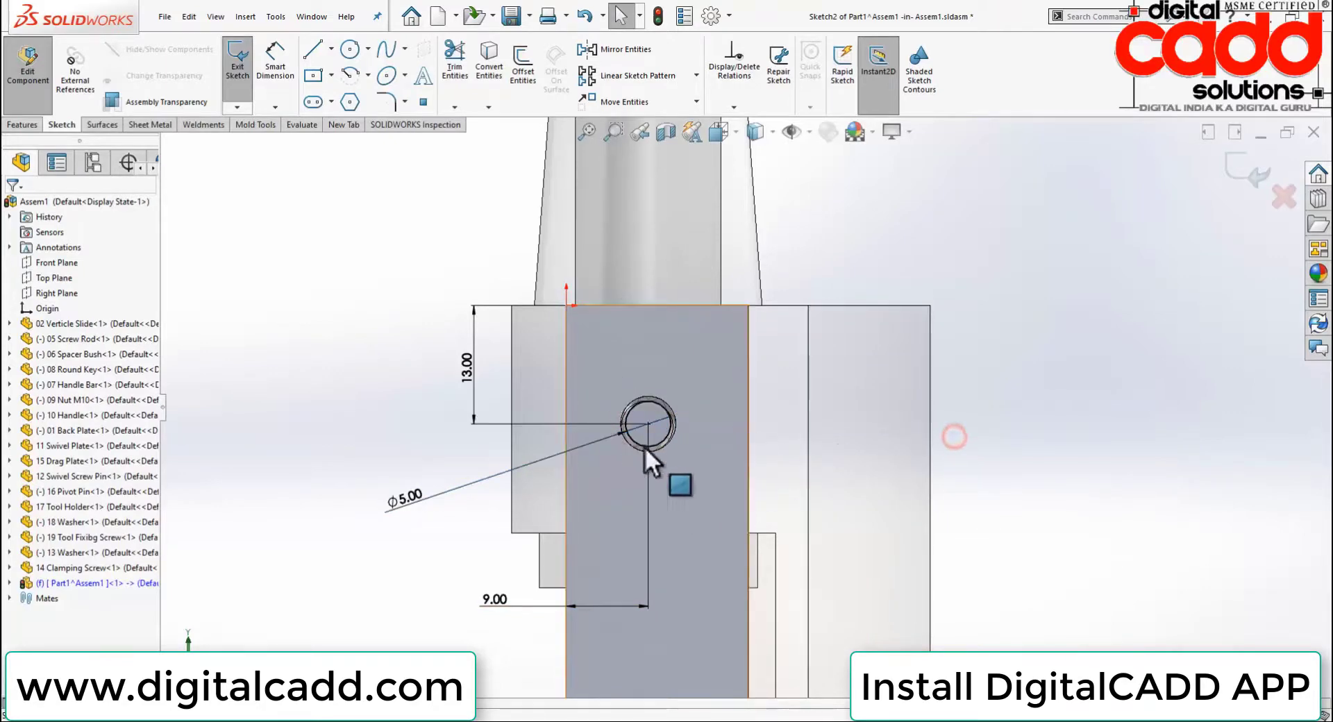
pyautogui.scroll(-3, 673, 413)
pyautogui.scroll(-2, 697, 431)
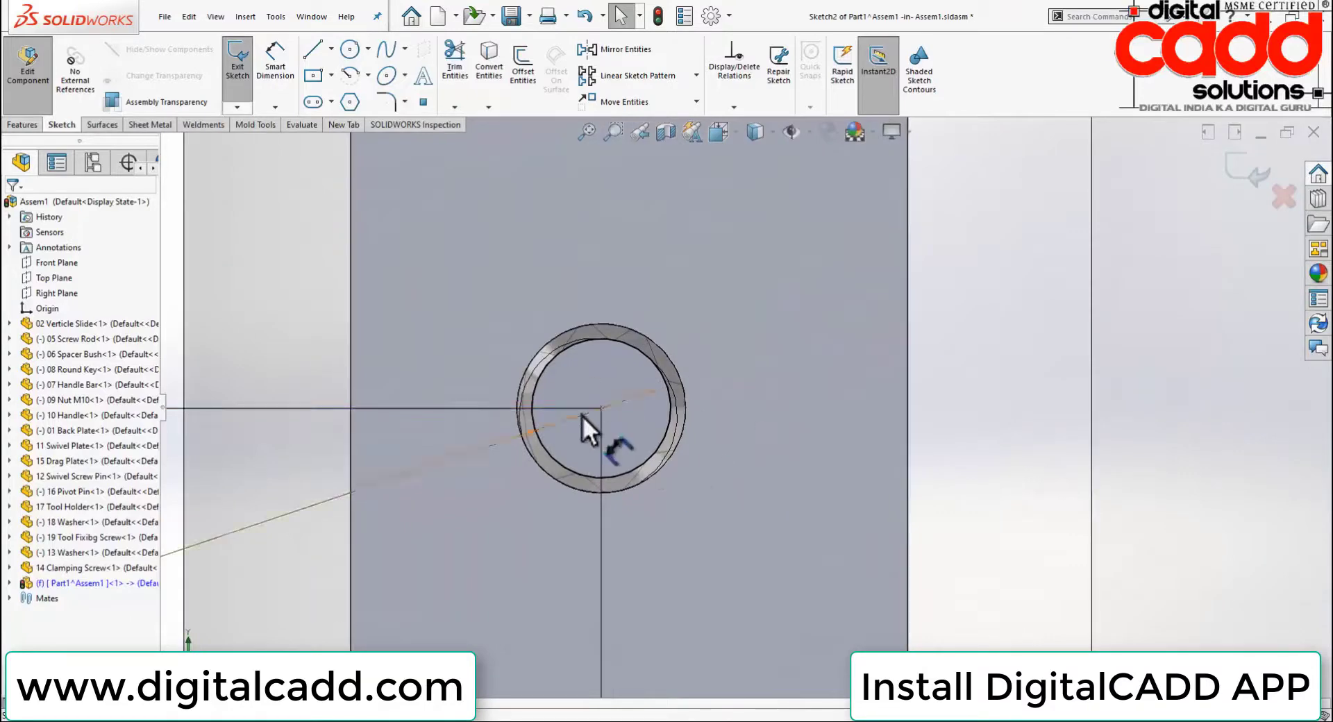
# Cut the Ø5 mm circle through the strip with an Up To Next extruded cut
pyautogui.click(1243, 175)
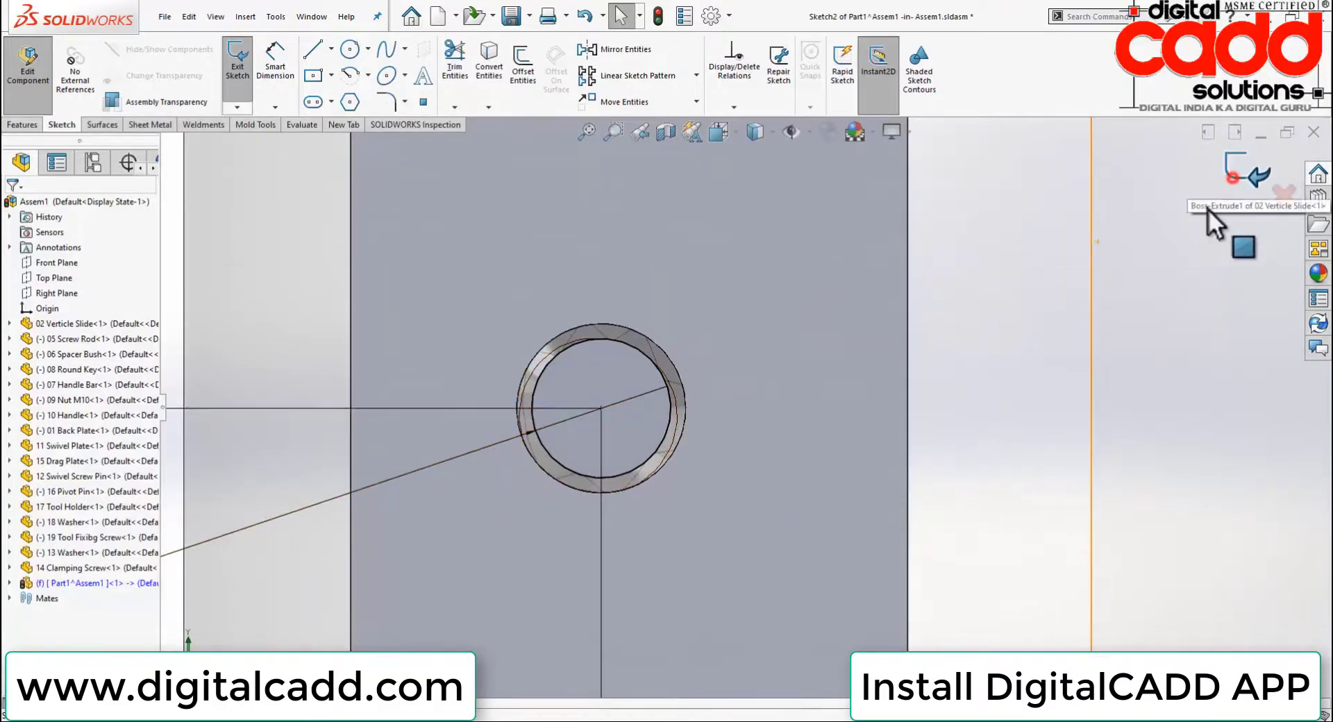
pyautogui.scroll(3, 655, 360)
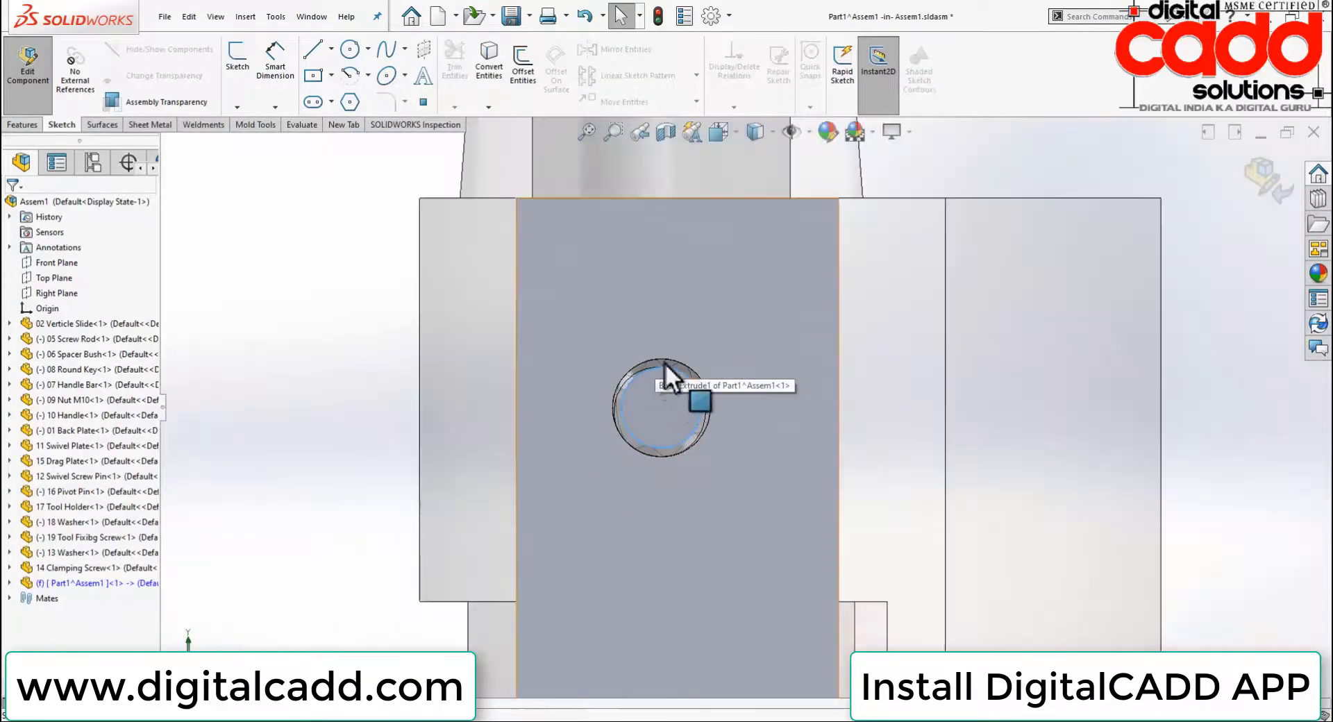
pyautogui.scroll(2, 694, 416)
pyautogui.moveTo(821, 387); pyautogui.dragTo(780, 447, button='middle')
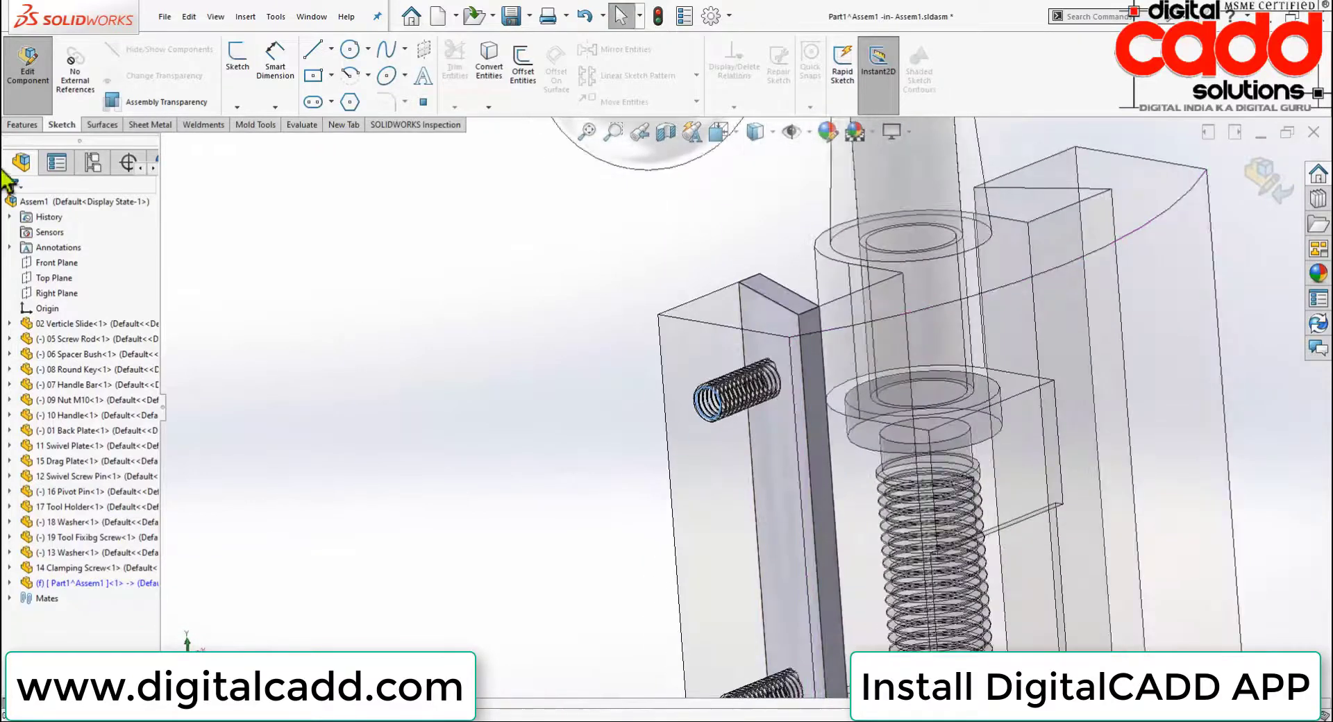
pyautogui.click(23, 125)
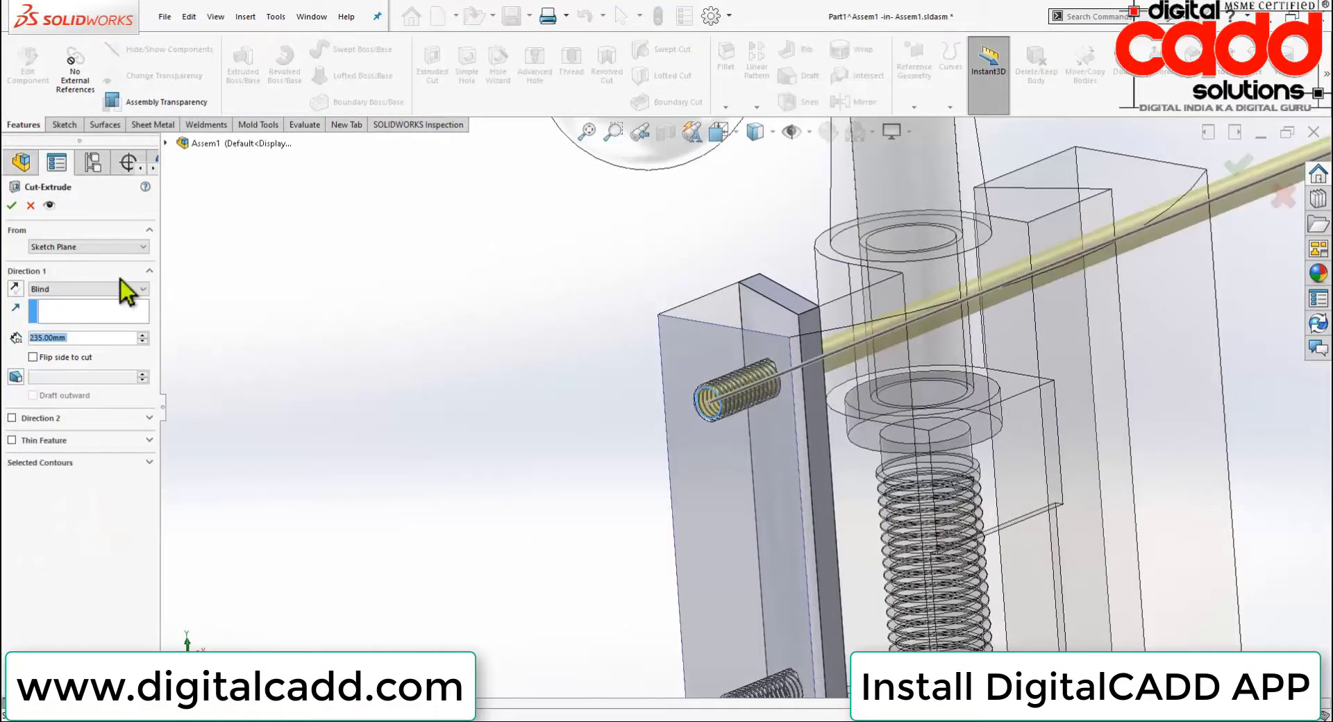
pyautogui.click(118, 285)
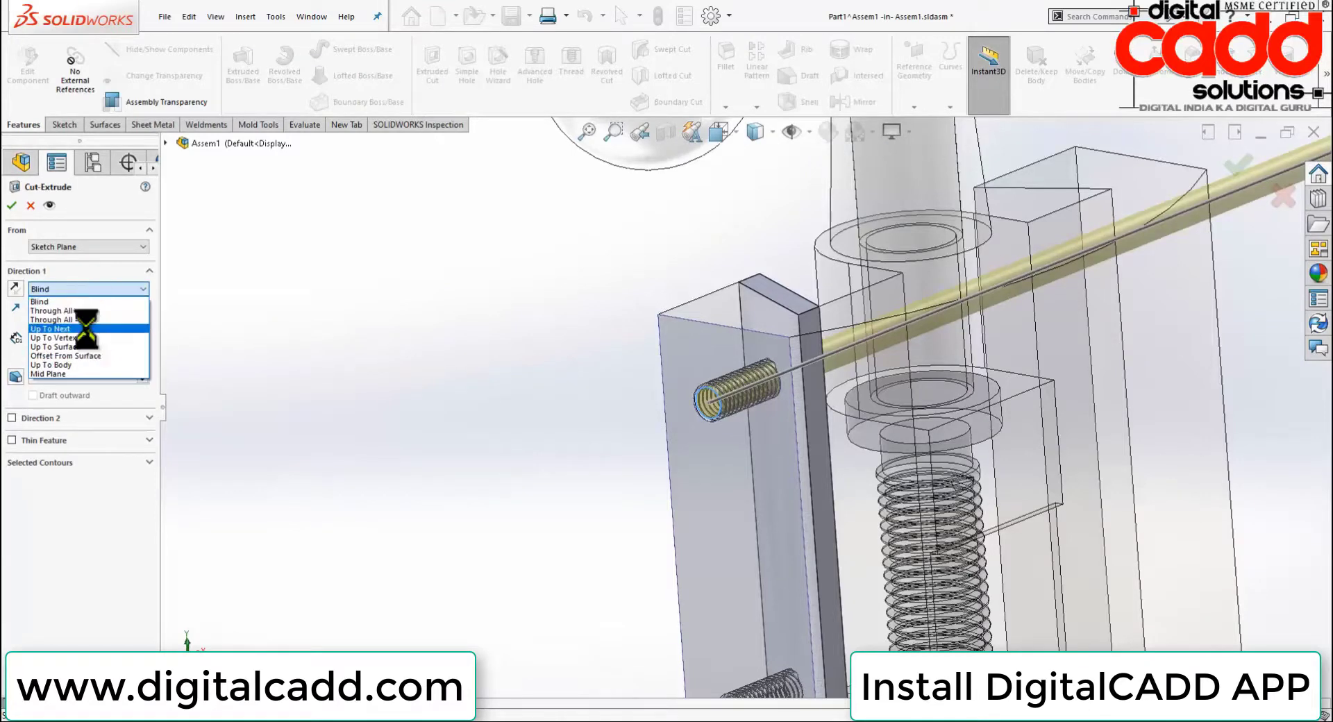
pyautogui.click(87, 326)
pyautogui.moveTo(411, 377); pyautogui.dragTo(599, 441, button='middle')
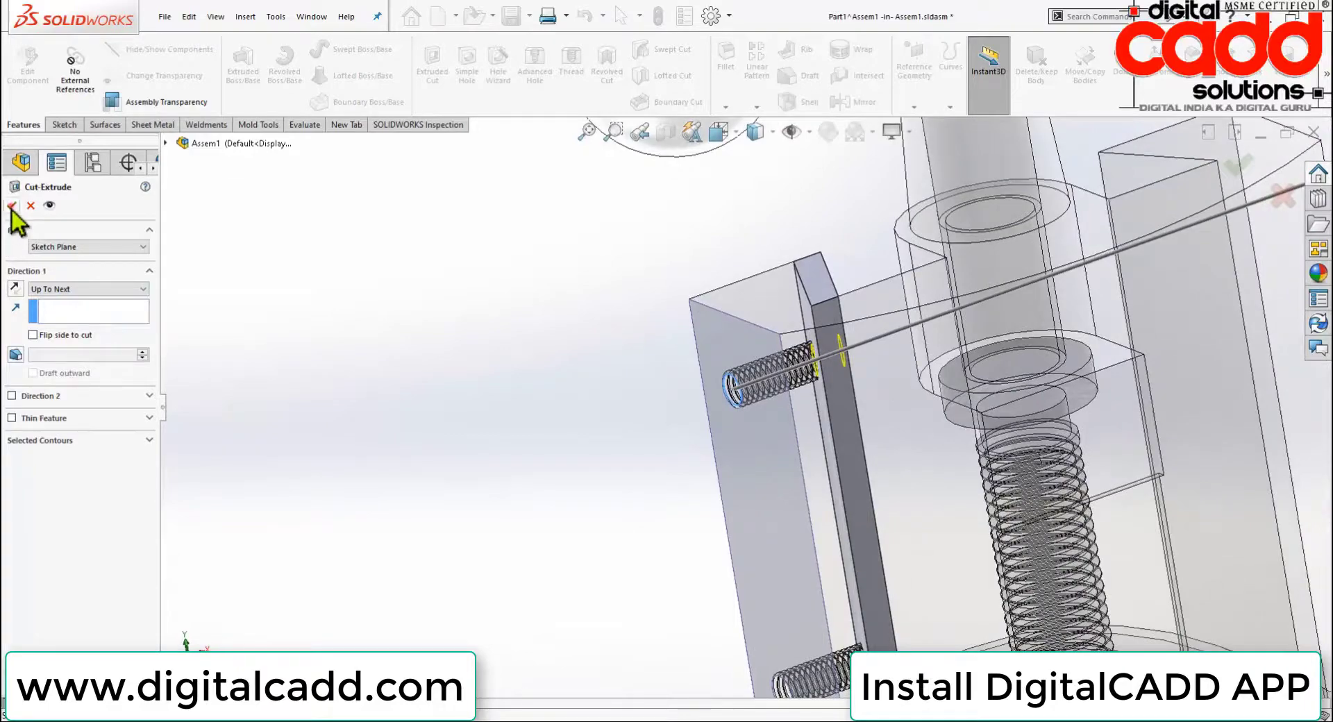
pyautogui.press('Return')
pyautogui.moveTo(502, 418)
pyautogui.mouseDown(button='middle')
pyautogui.moveTo(760, 469)
pyautogui.moveTo(642, 504)
pyautogui.mouseUp(button='middle')
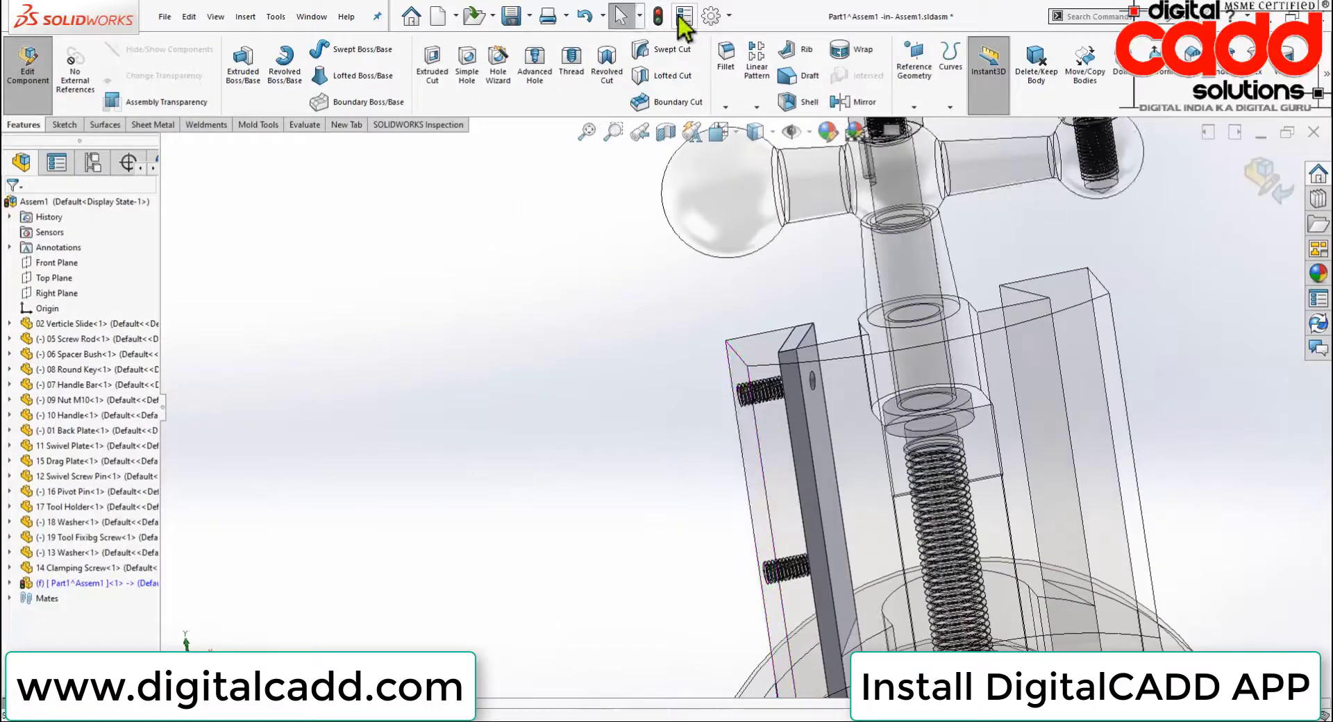
# Linear-pattern Cut-Extrude1 along the strip's long edge: 50 mm spacing, 5 instances
pyautogui.click(9, 584)
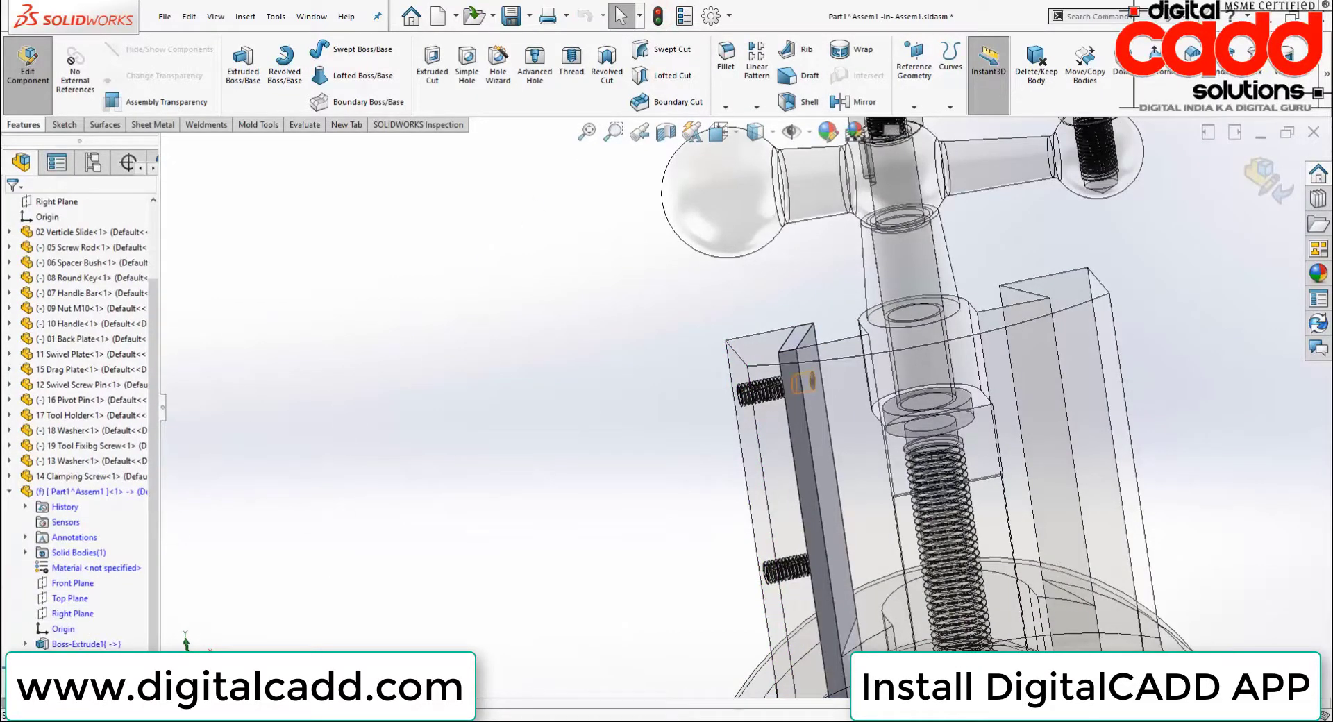
pyautogui.click(79, 659)
pyautogui.click(757, 107)
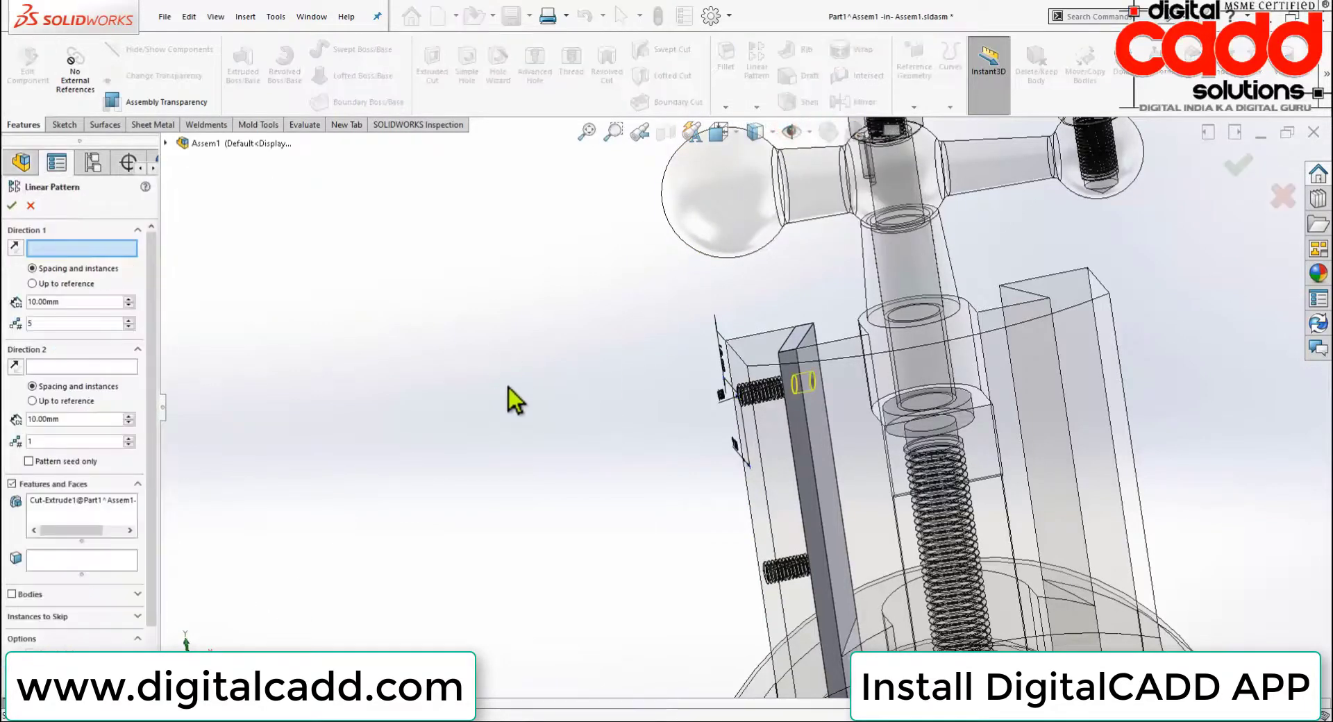
pyautogui.click(818, 506)
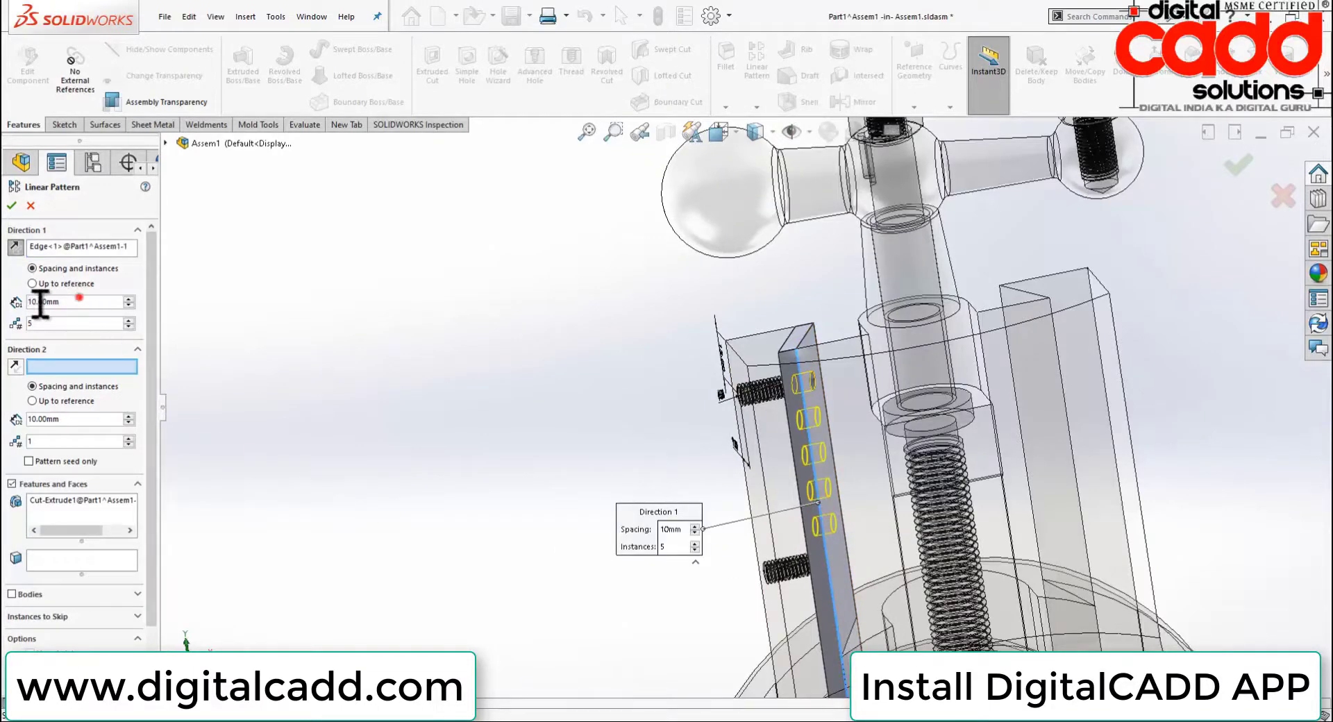
pyautogui.write('50')
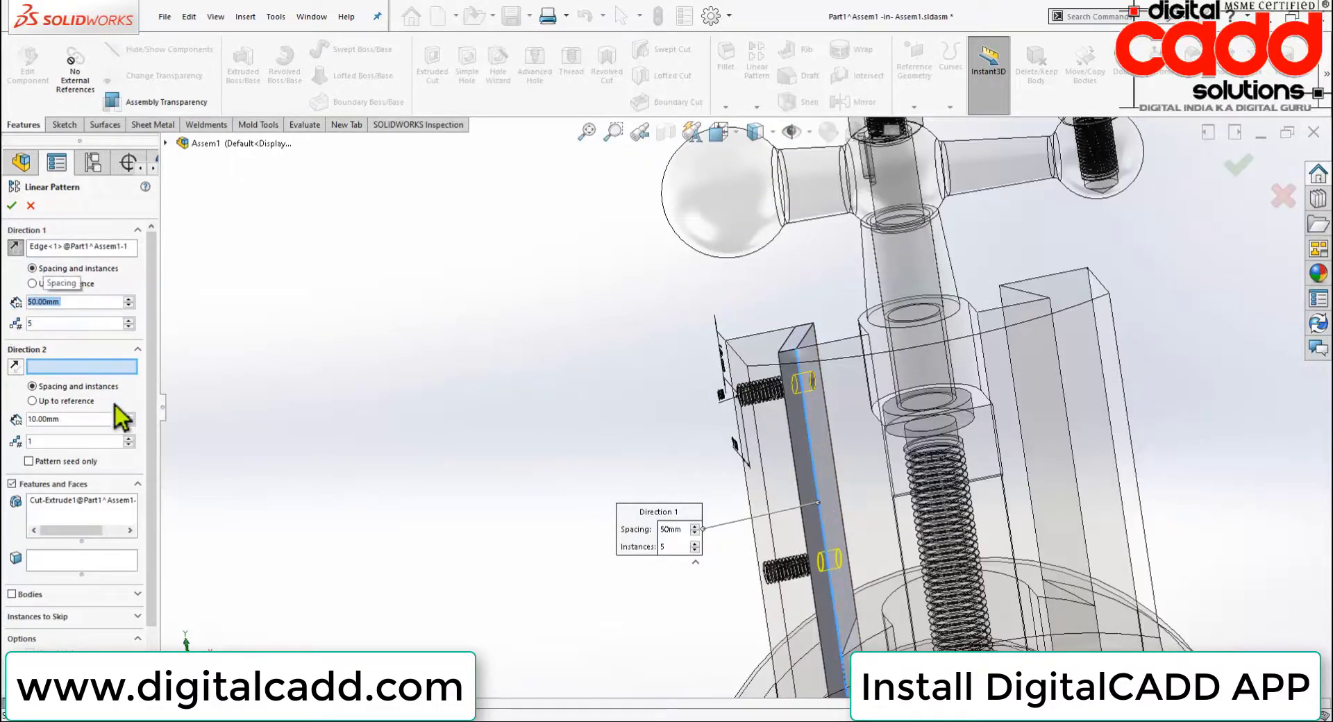
pyautogui.write('f')
pyautogui.scroll(-3, 779, 588)
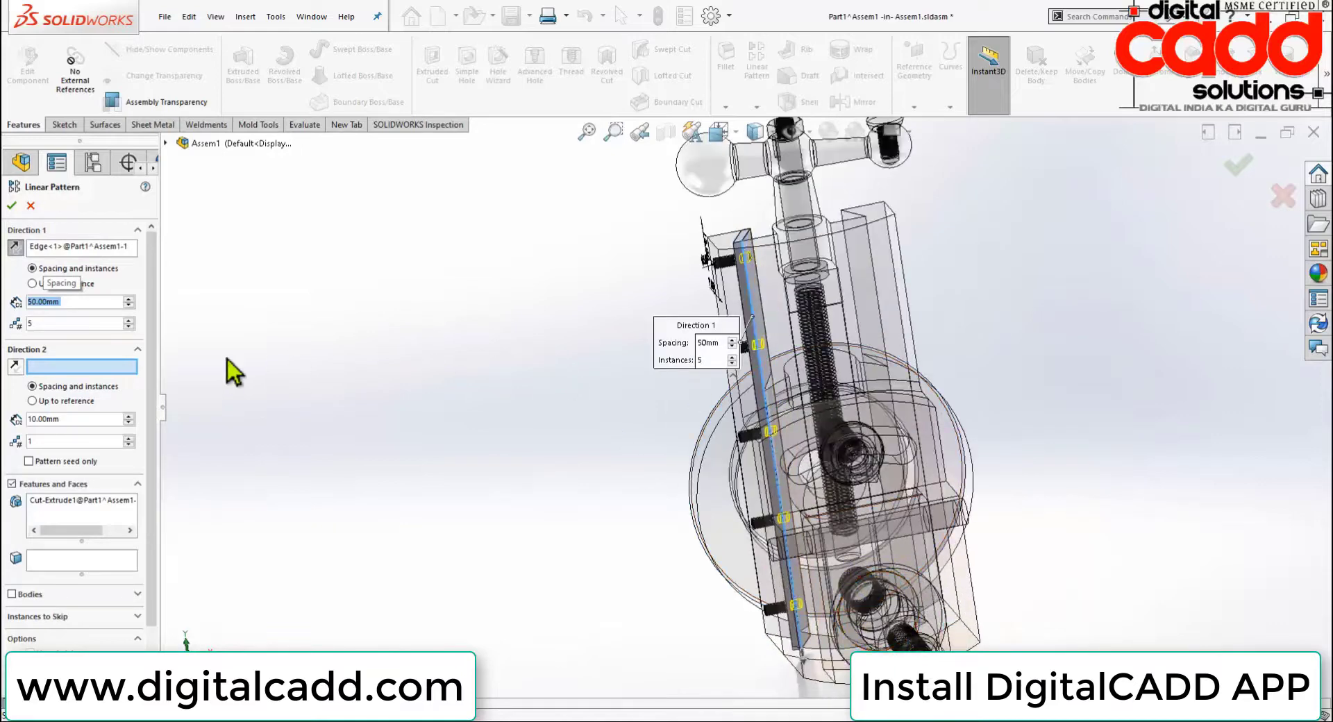
pyautogui.click(77, 323)
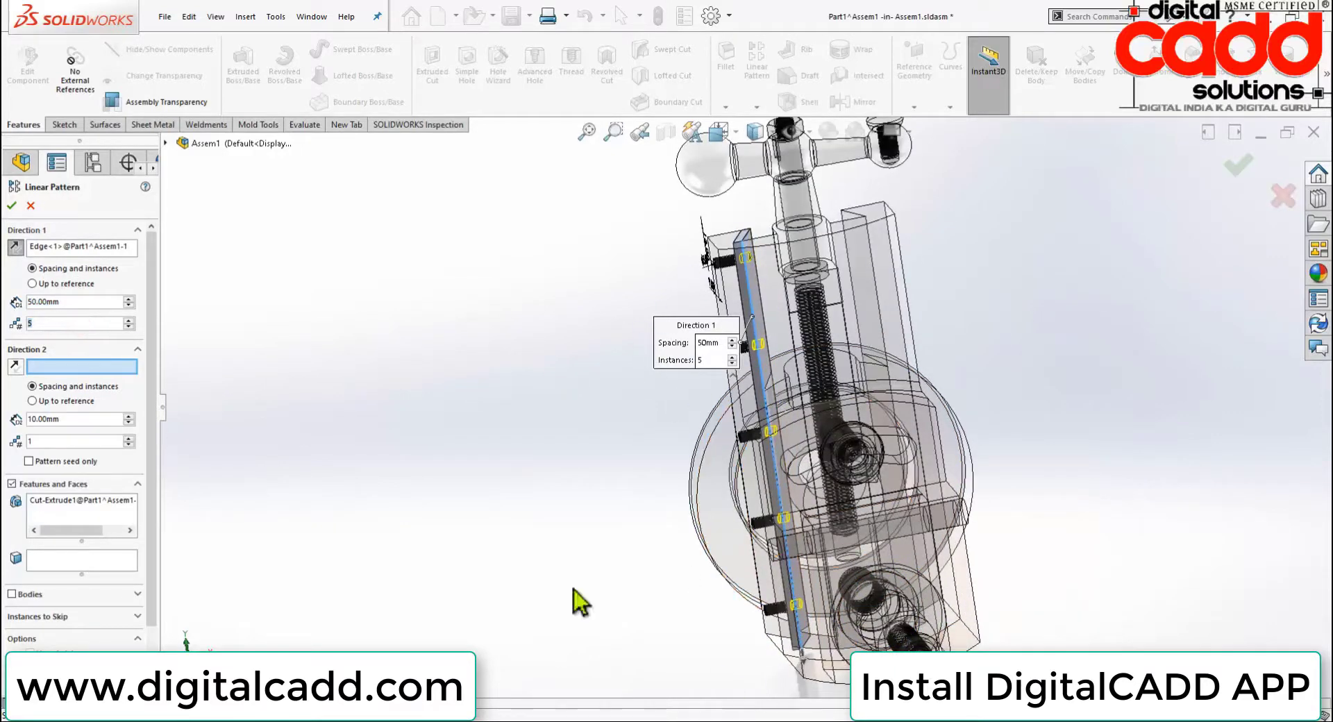
pyautogui.click(11, 205)
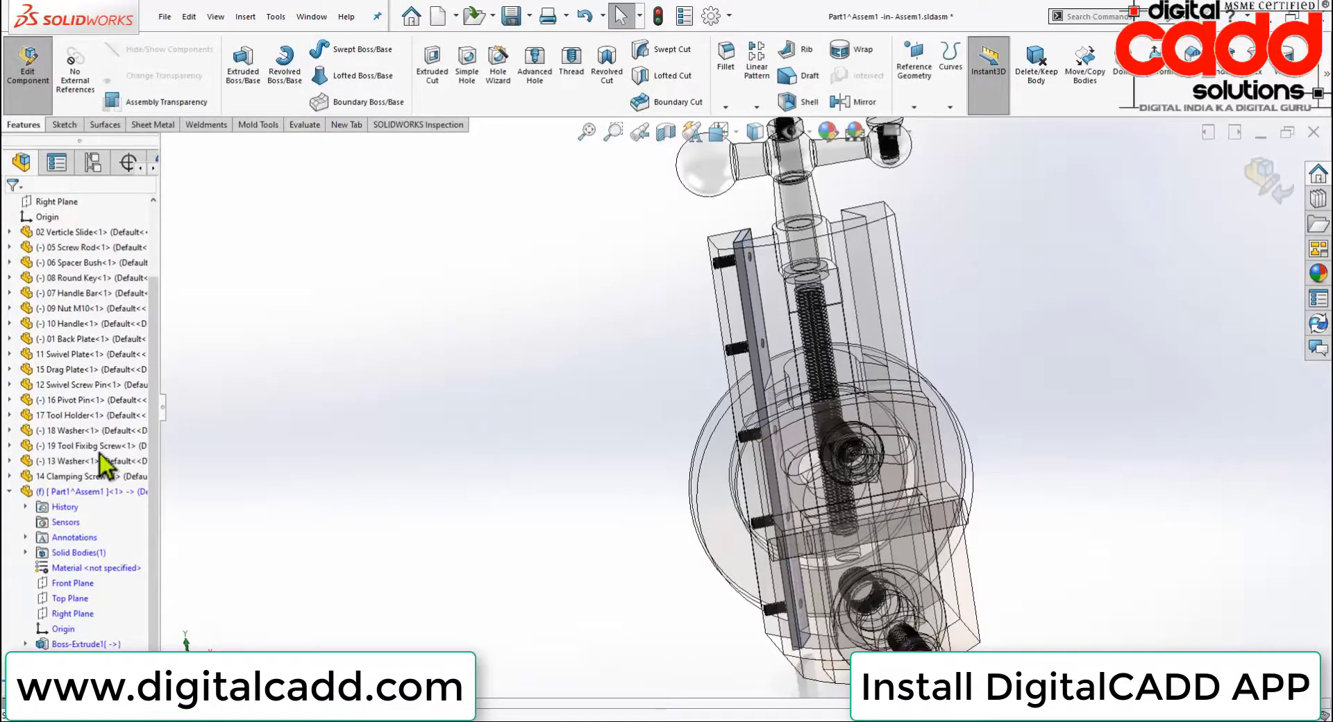
# Zoom in on the screw, start a Metric Die thread and browse its size list
pyautogui.click(10, 491)
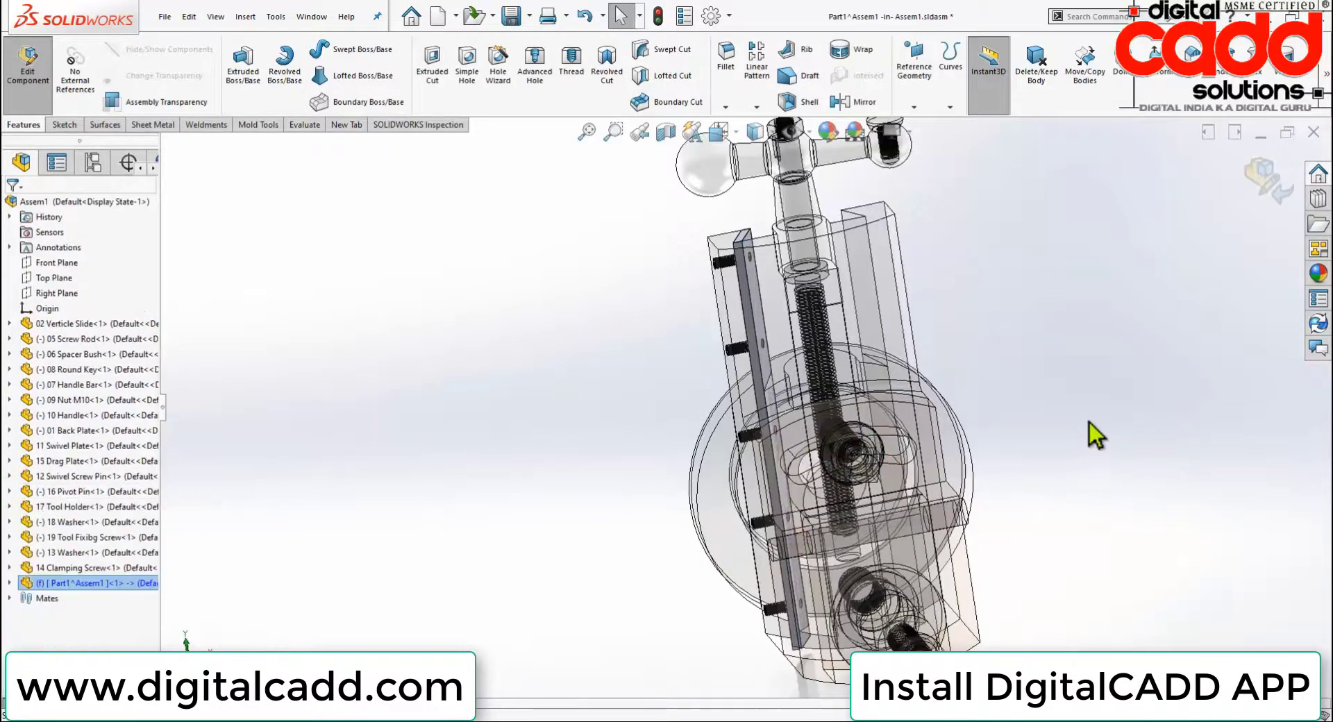
pyautogui.moveTo(1089, 423)
pyautogui.mouseDown(button='middle')
pyautogui.moveTo(1117, 420)
pyautogui.moveTo(1069, 431)
pyautogui.mouseUp(button='middle')
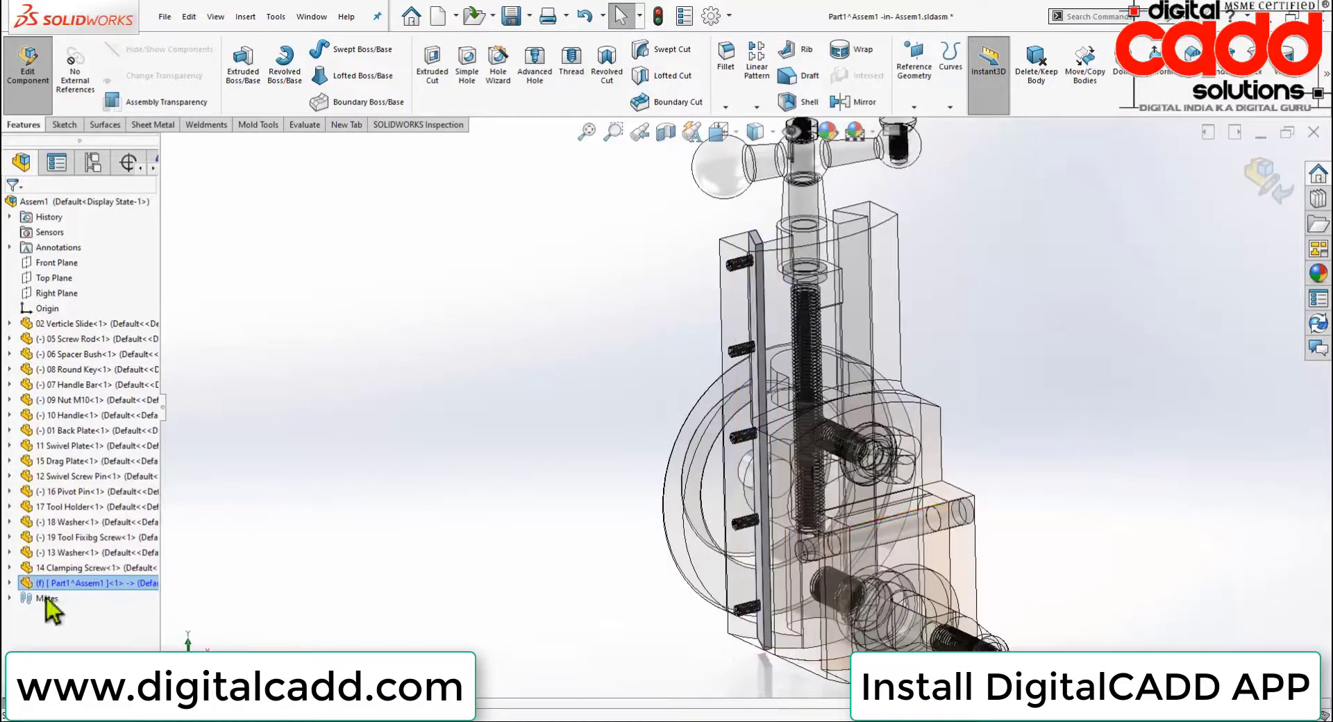
pyautogui.scroll(-3, 801, 259)
pyautogui.scroll(-3, 801, 264)
pyautogui.moveTo(801, 264); pyautogui.dragTo(893, 272, button='middle')
pyautogui.scroll(-3, 893, 272)
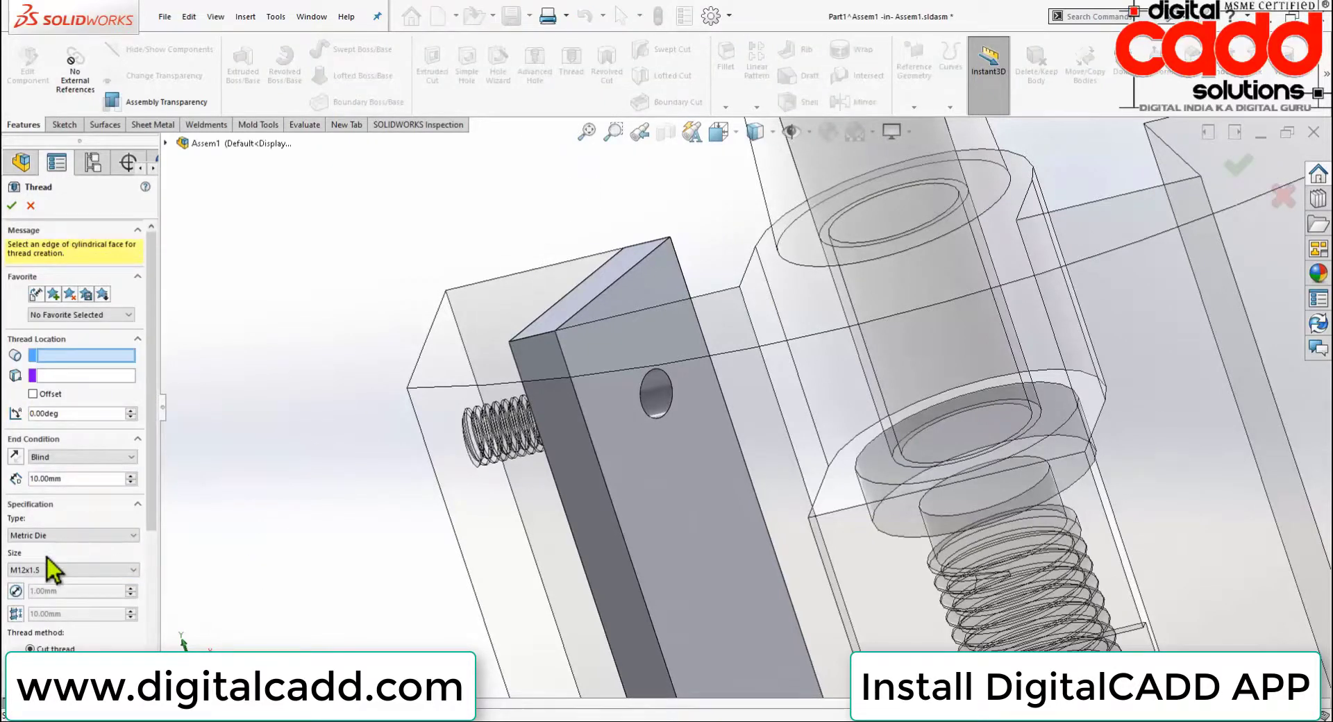
pyautogui.click(75, 570)
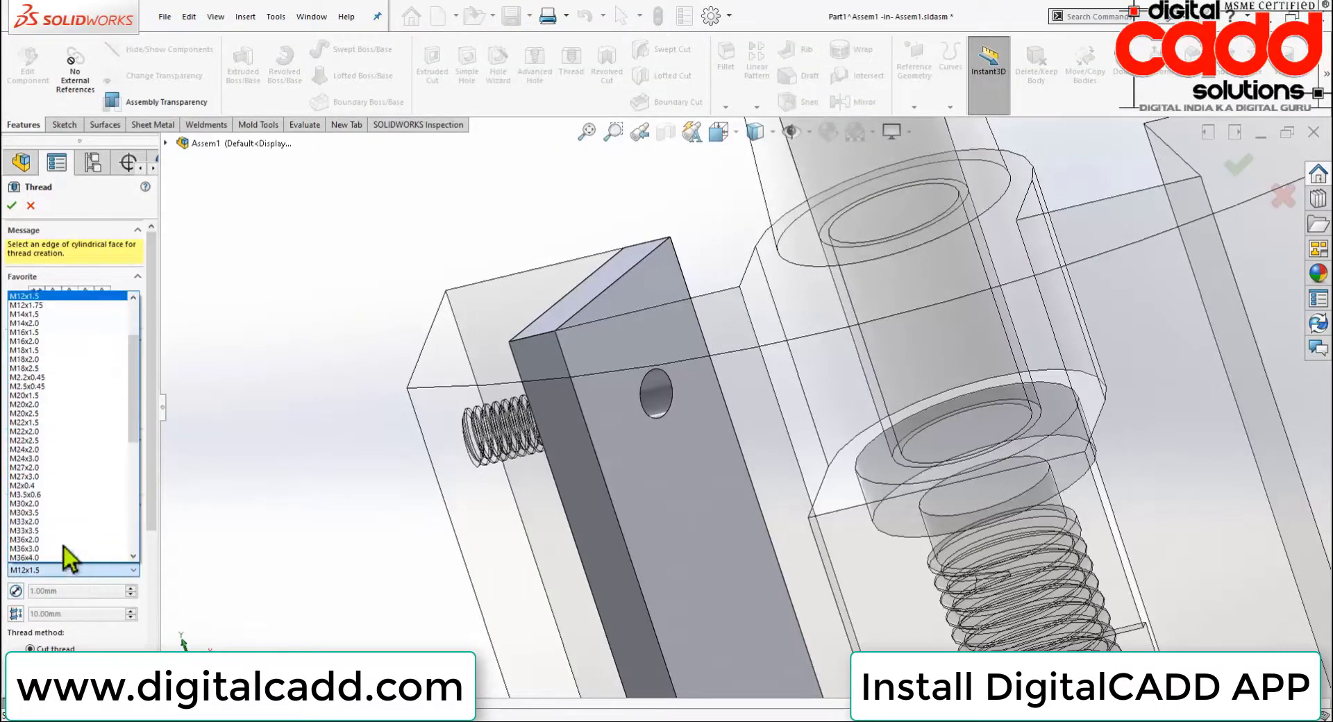
pyautogui.scroll(-3, 90, 495)
pyautogui.scroll(-2, 95, 498)
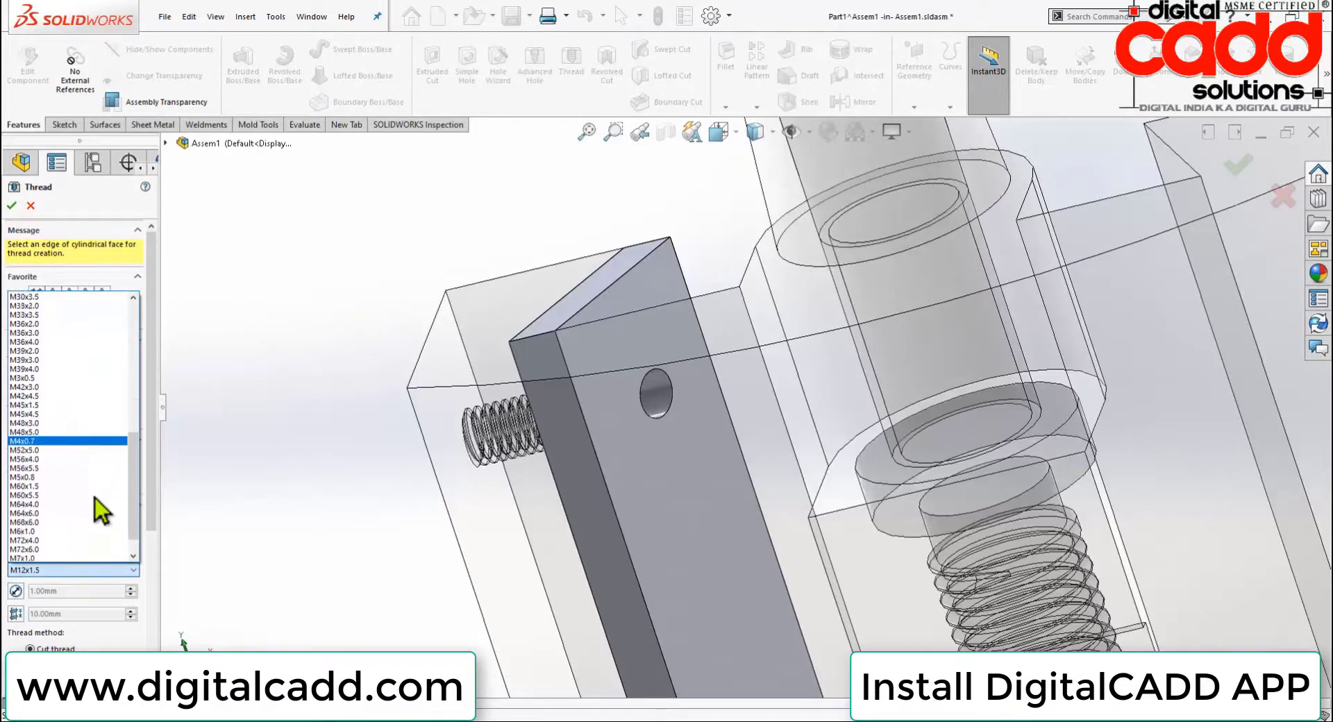
pyautogui.scroll(-2, 94, 498)
pyautogui.scroll(-3, 94, 499)
pyautogui.scroll(-1, 95, 498)
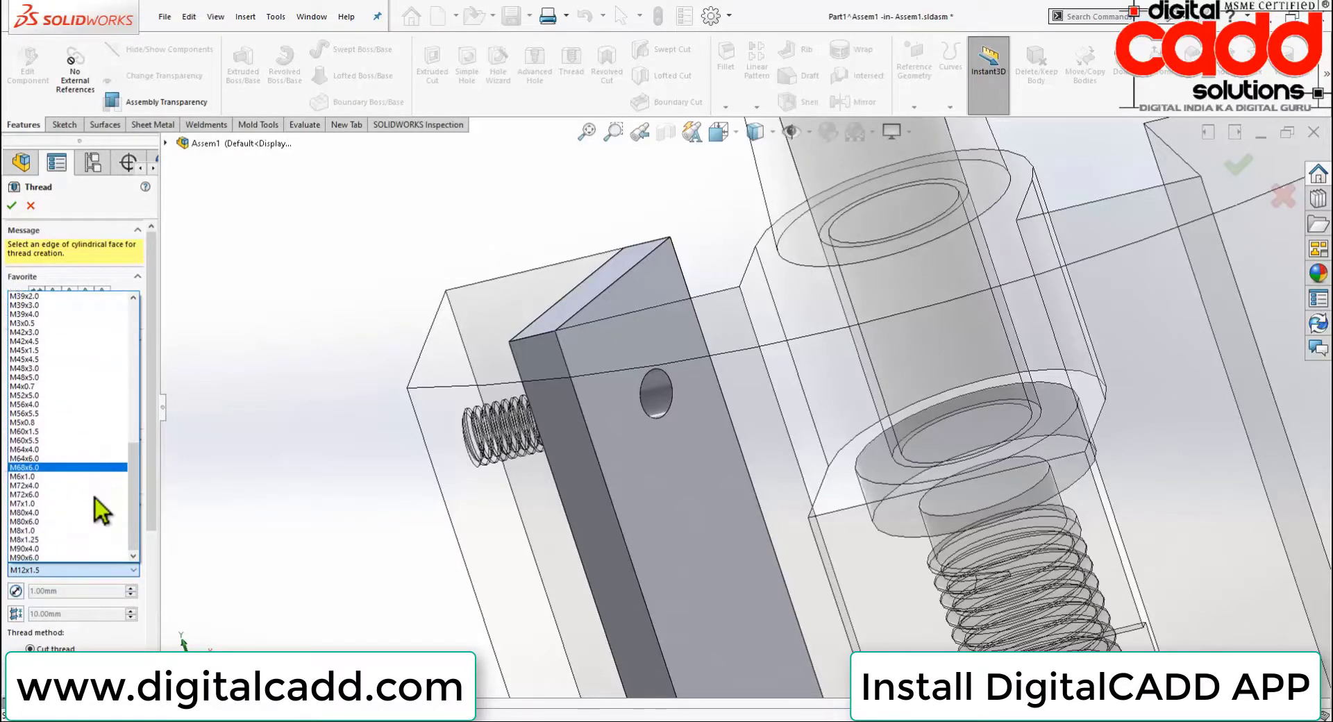
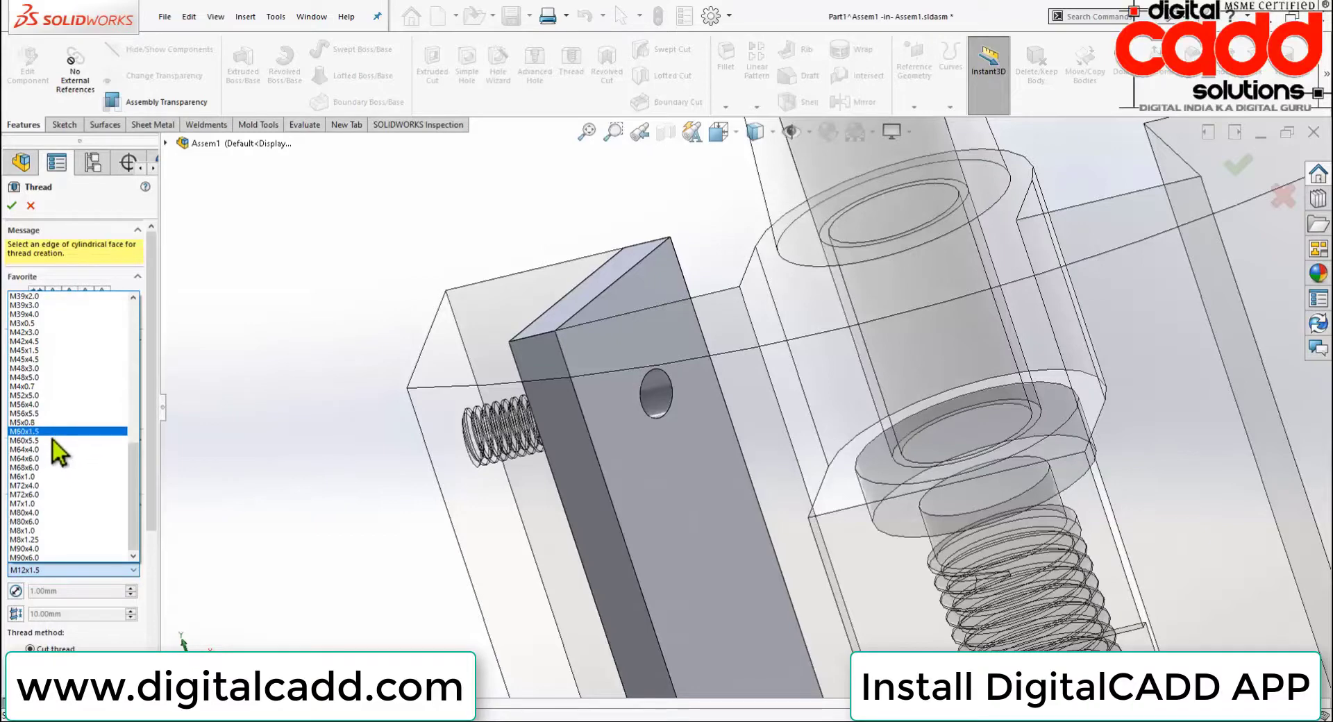
# Cut an M6x1.0 thread on the plate's small hole edge with the profile mirrored
pyautogui.click(50, 477)
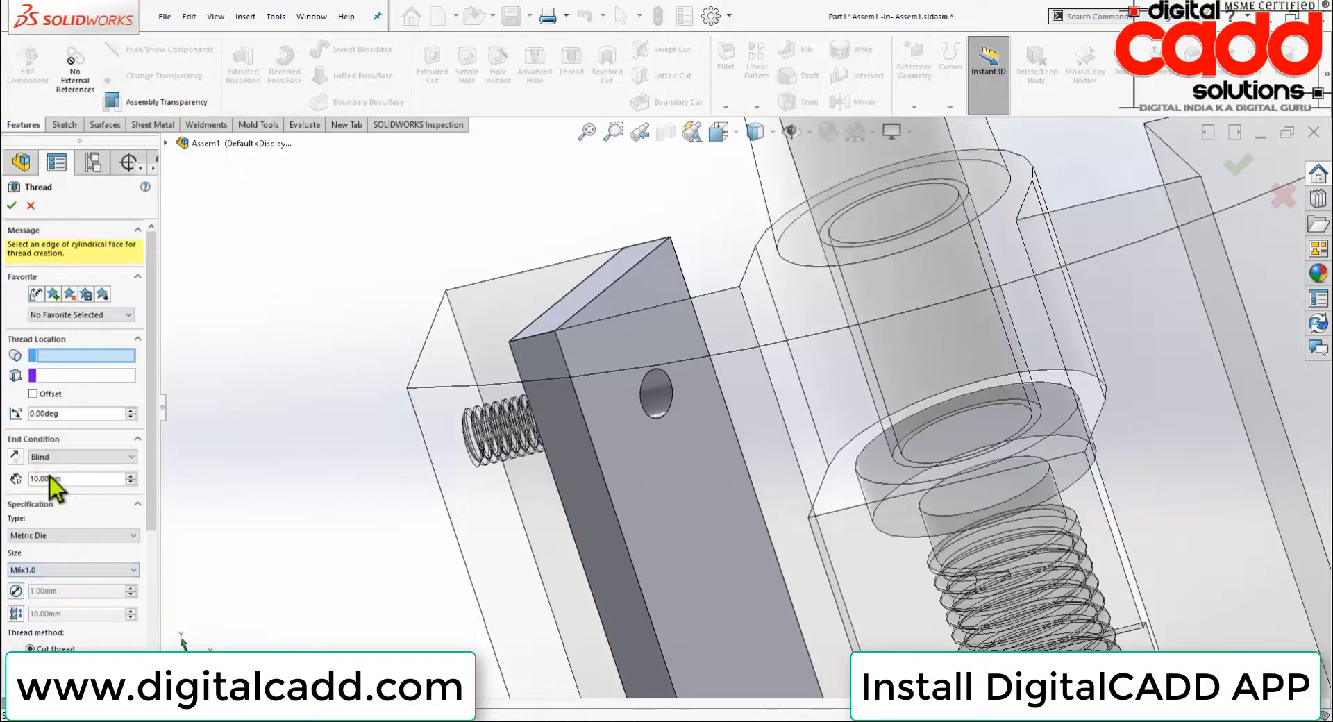
pyautogui.click(652, 417)
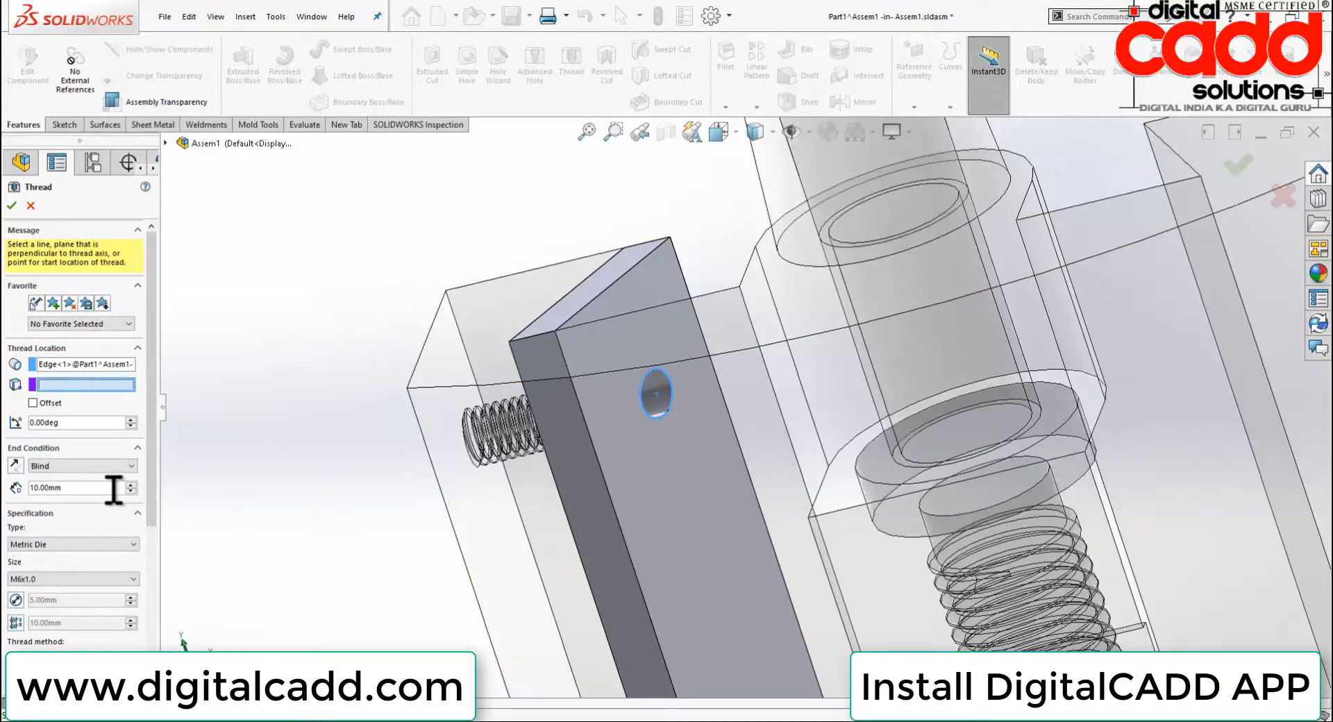
pyautogui.moveTo(456, 479); pyautogui.dragTo(506, 497, button='middle')
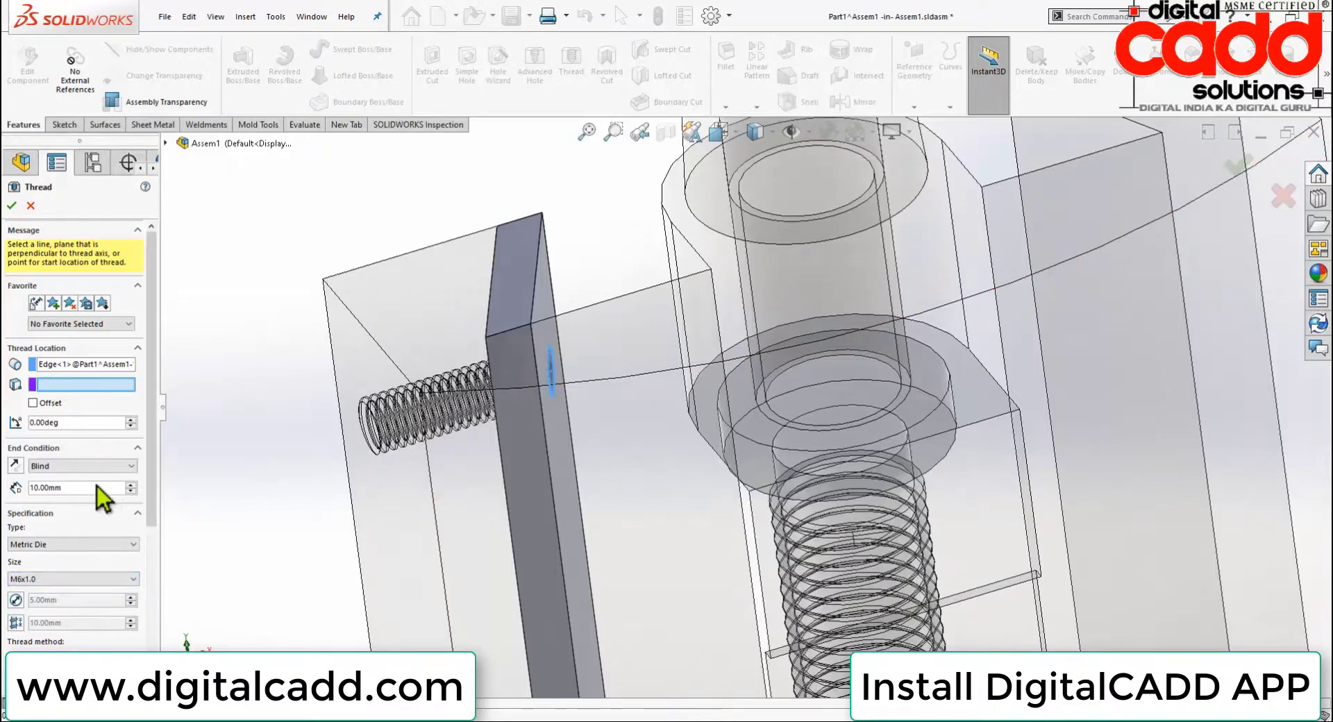
pyautogui.scroll(-3, 543, 344)
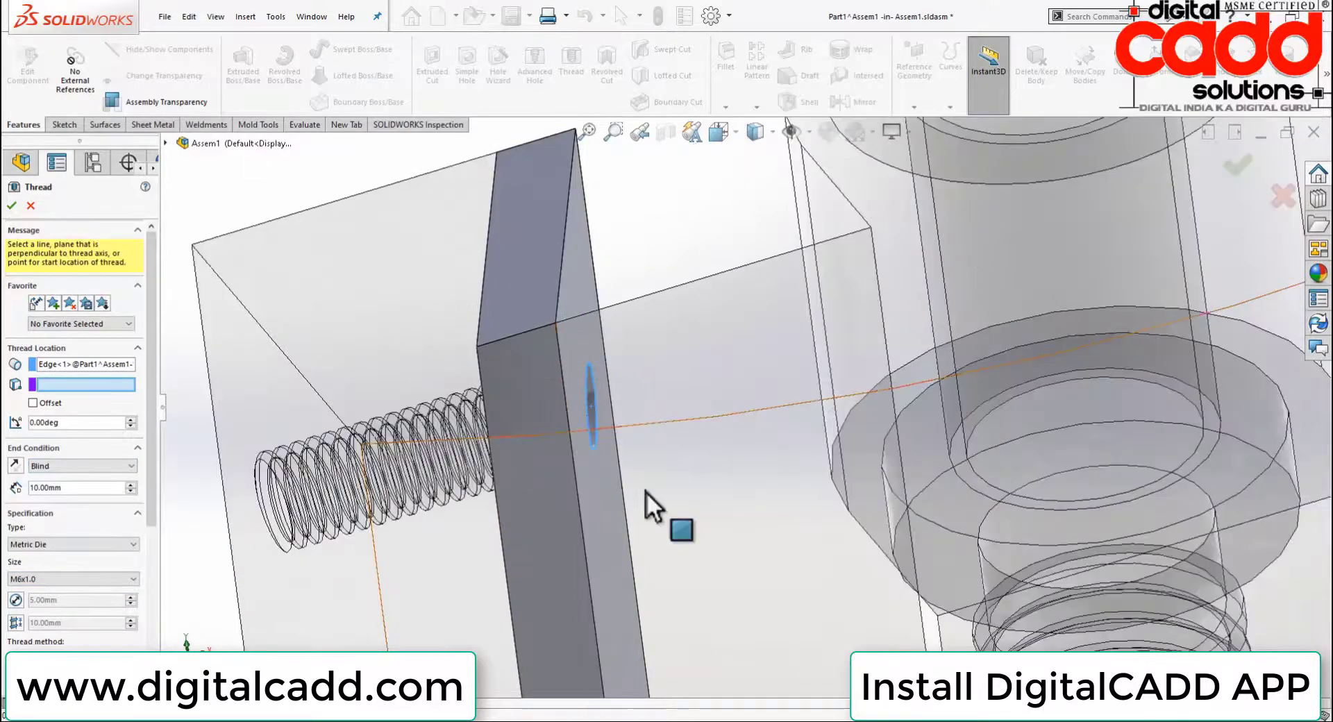
pyautogui.moveTo(646, 492); pyautogui.dragTo(610, 422, button='middle')
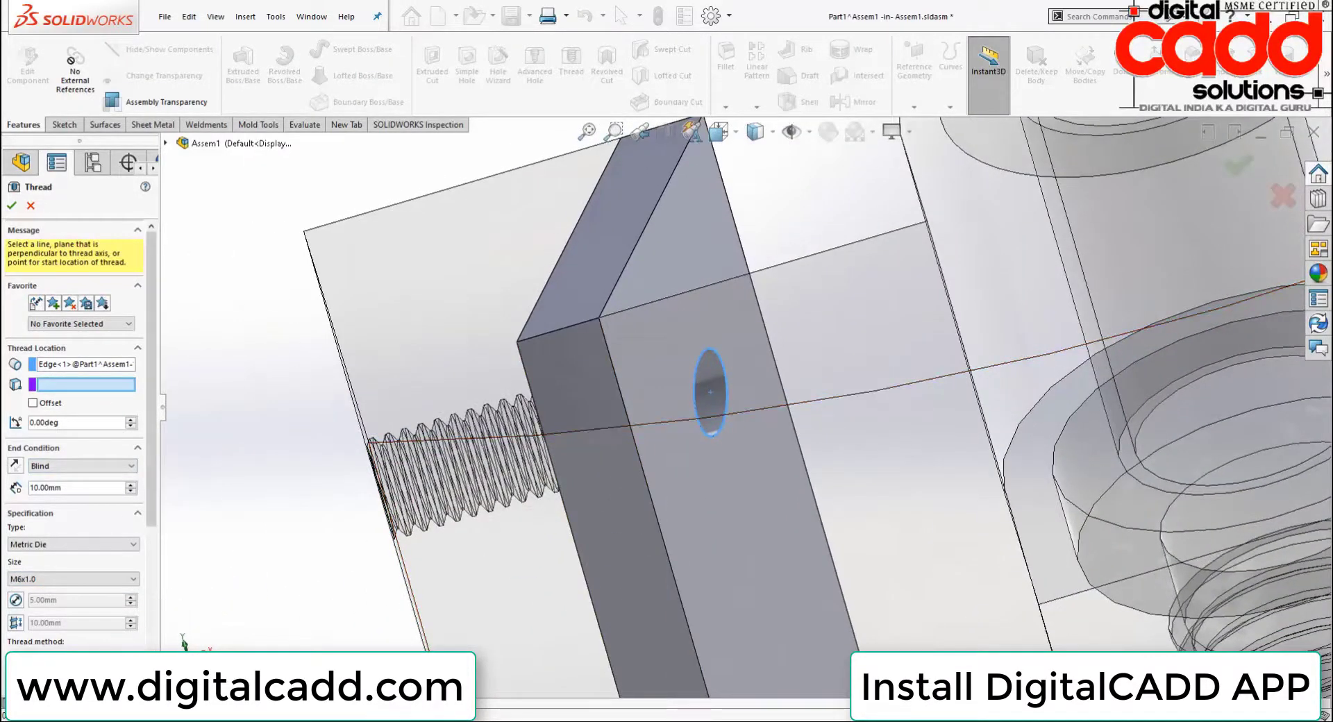
pyautogui.moveTo(150, 510); pyautogui.dragTo(150, 565)
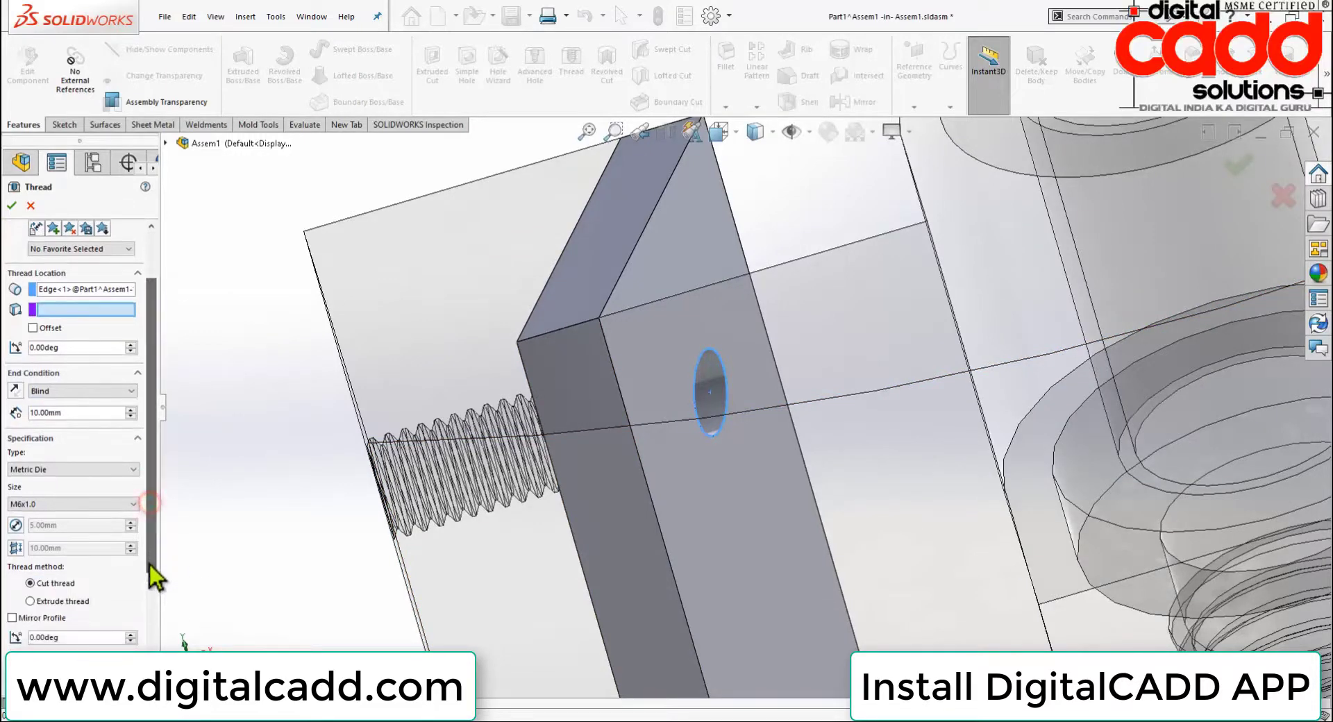
pyautogui.click(50, 617)
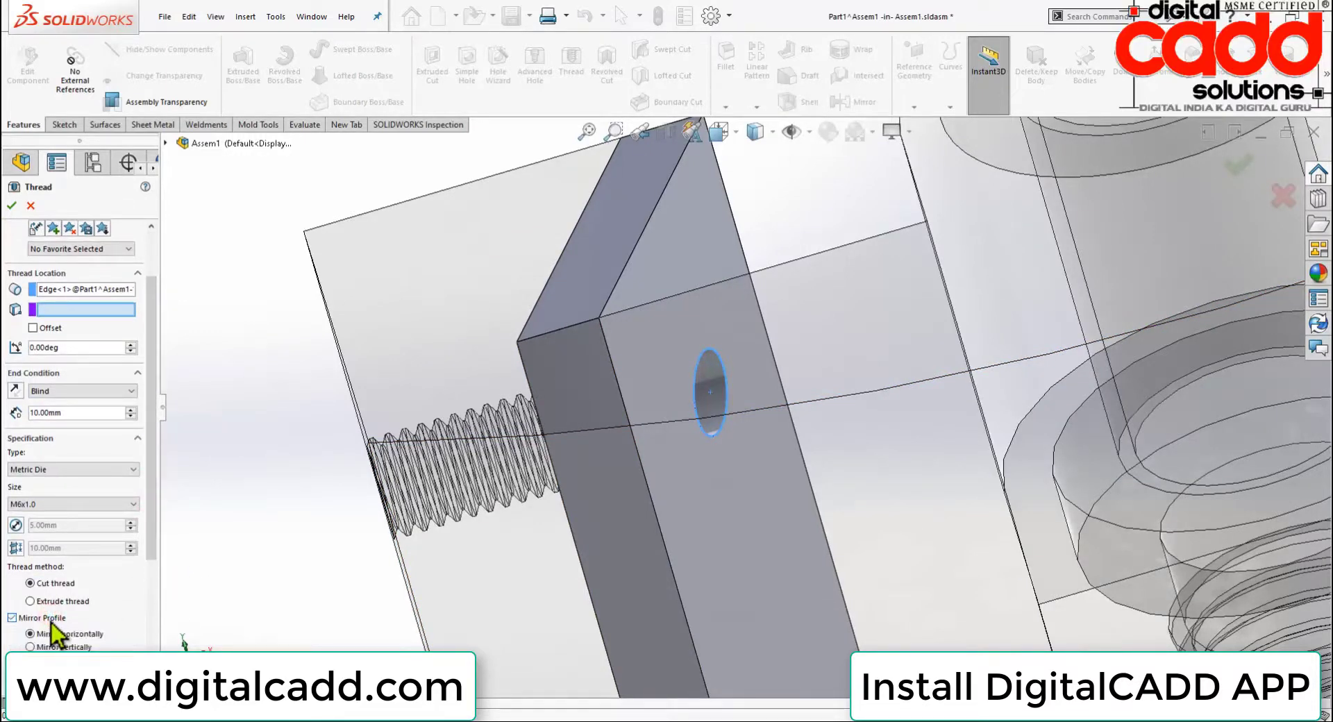
pyautogui.click(11, 207)
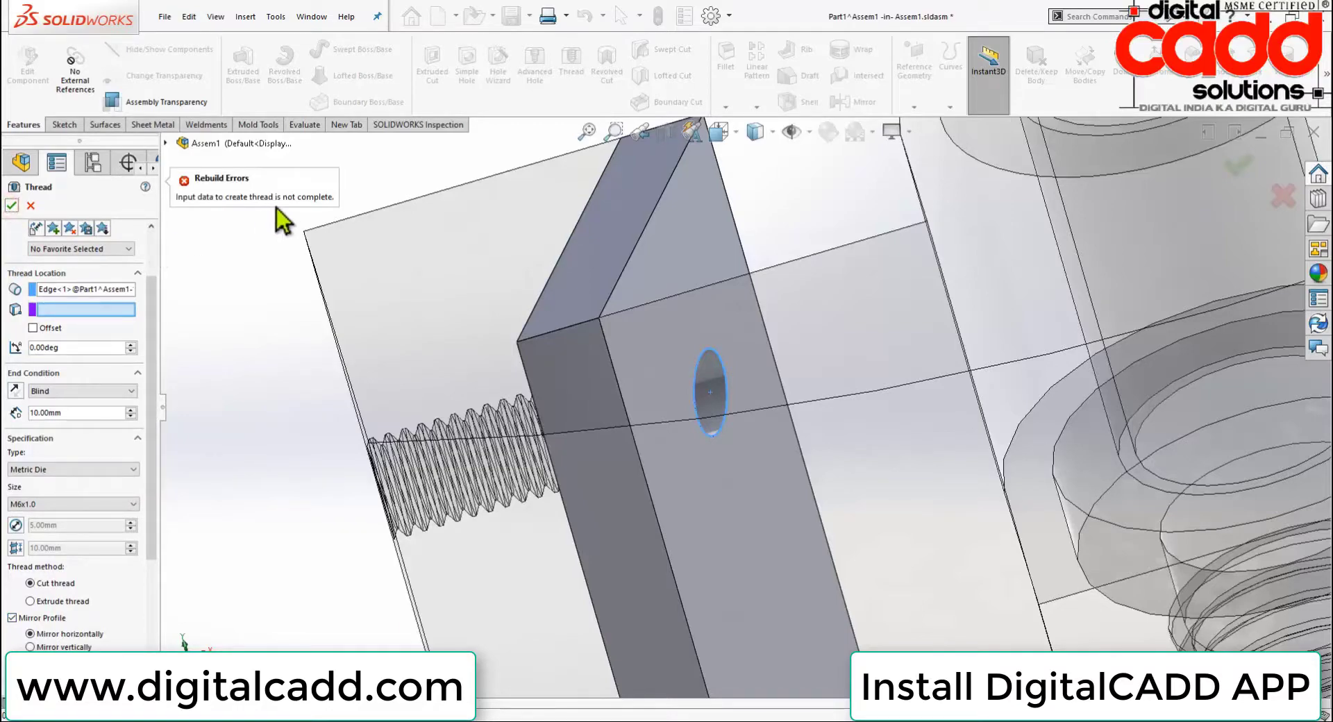
pyautogui.moveTo(777, 467); pyautogui.dragTo(730, 465, button='middle')
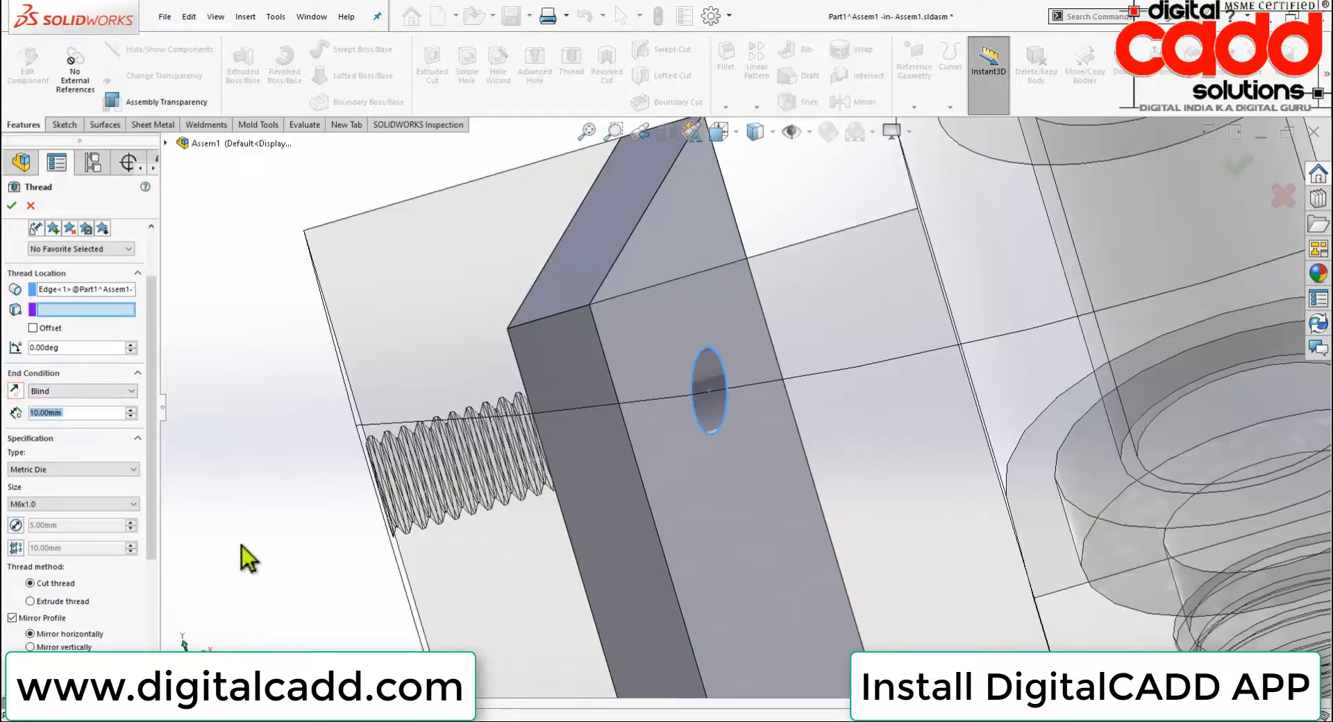
pyautogui.press('Return')
# Apply the Metal > Brass colour appearance to the thin strip
pyautogui.scroll(5, 597, 427)
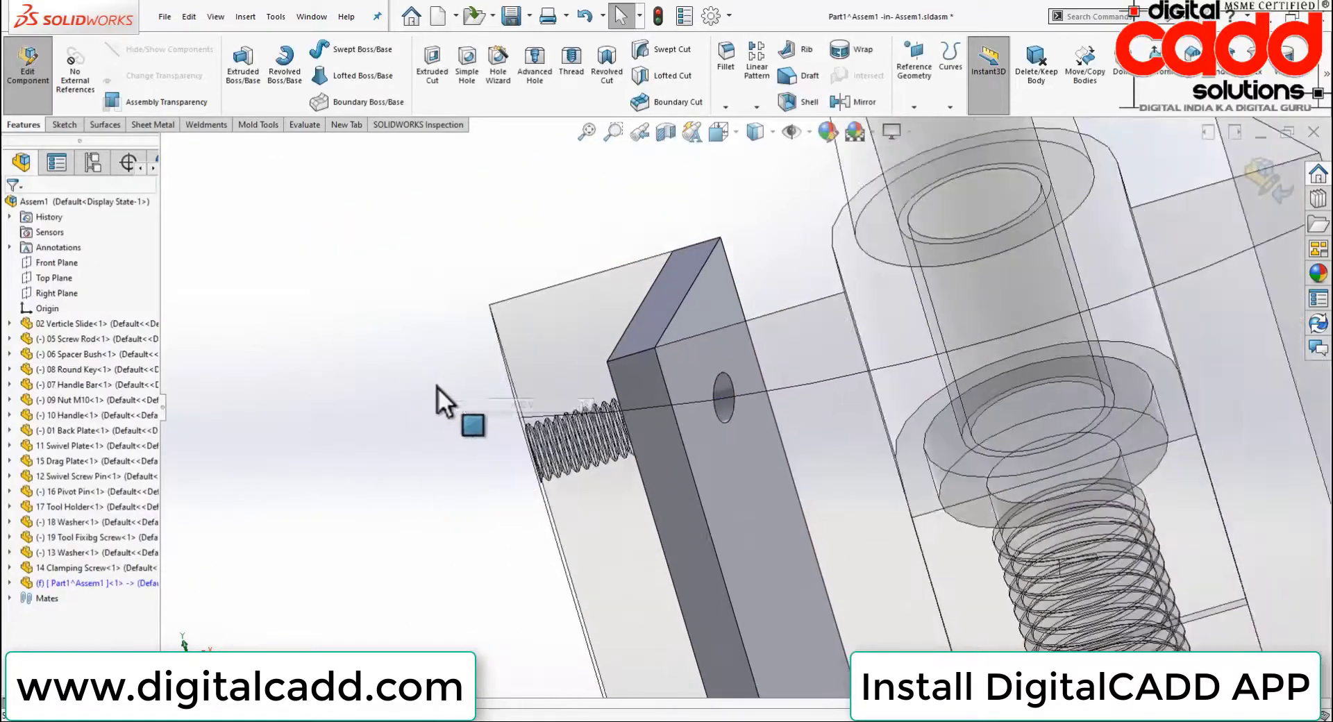
pyautogui.scroll(3, 505, 393)
pyautogui.scroll(2, 750, 529)
pyautogui.scroll(2, 863, 545)
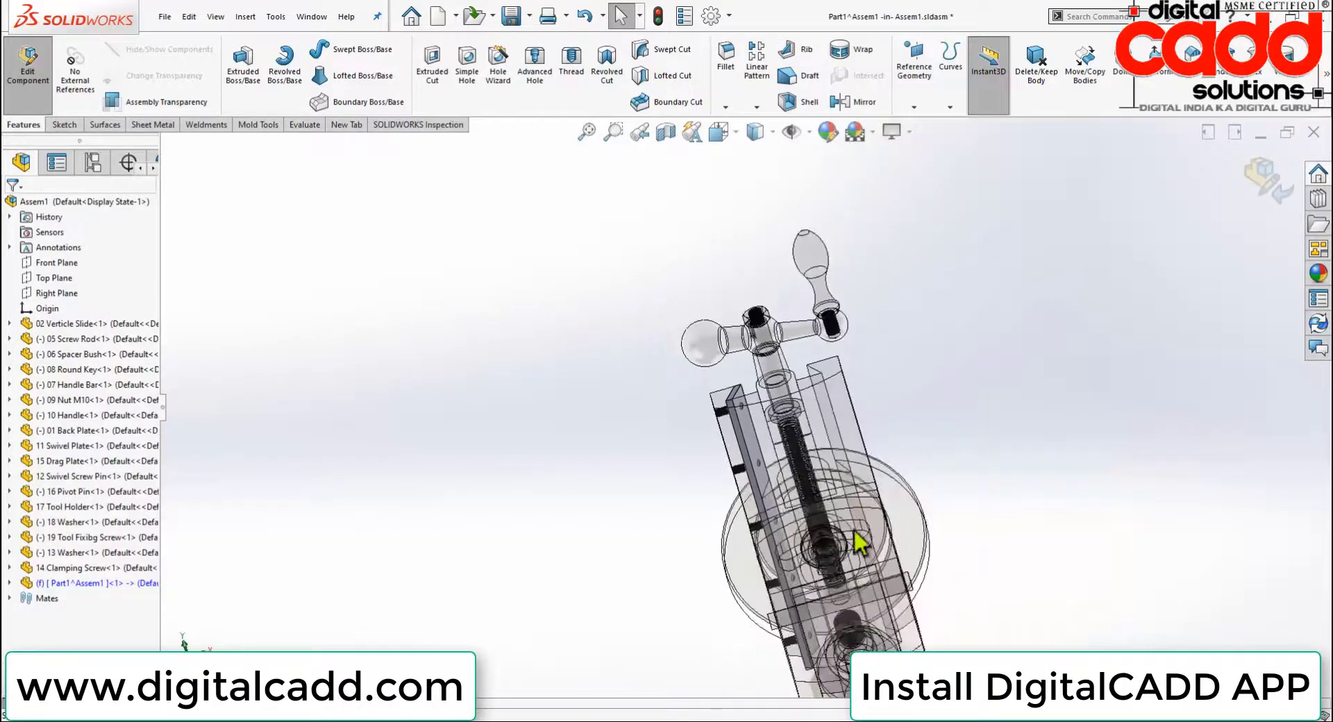
pyautogui.scroll(-2, 950, 590)
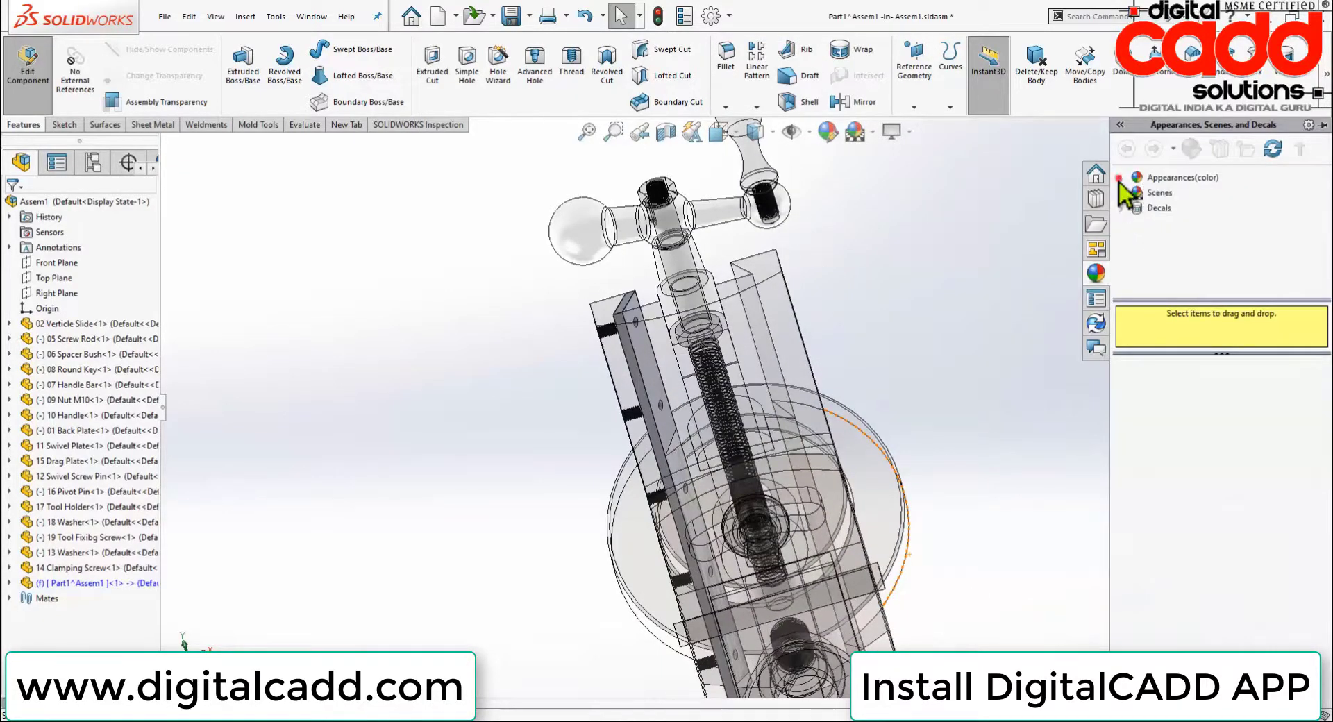
pyautogui.click(1119, 179)
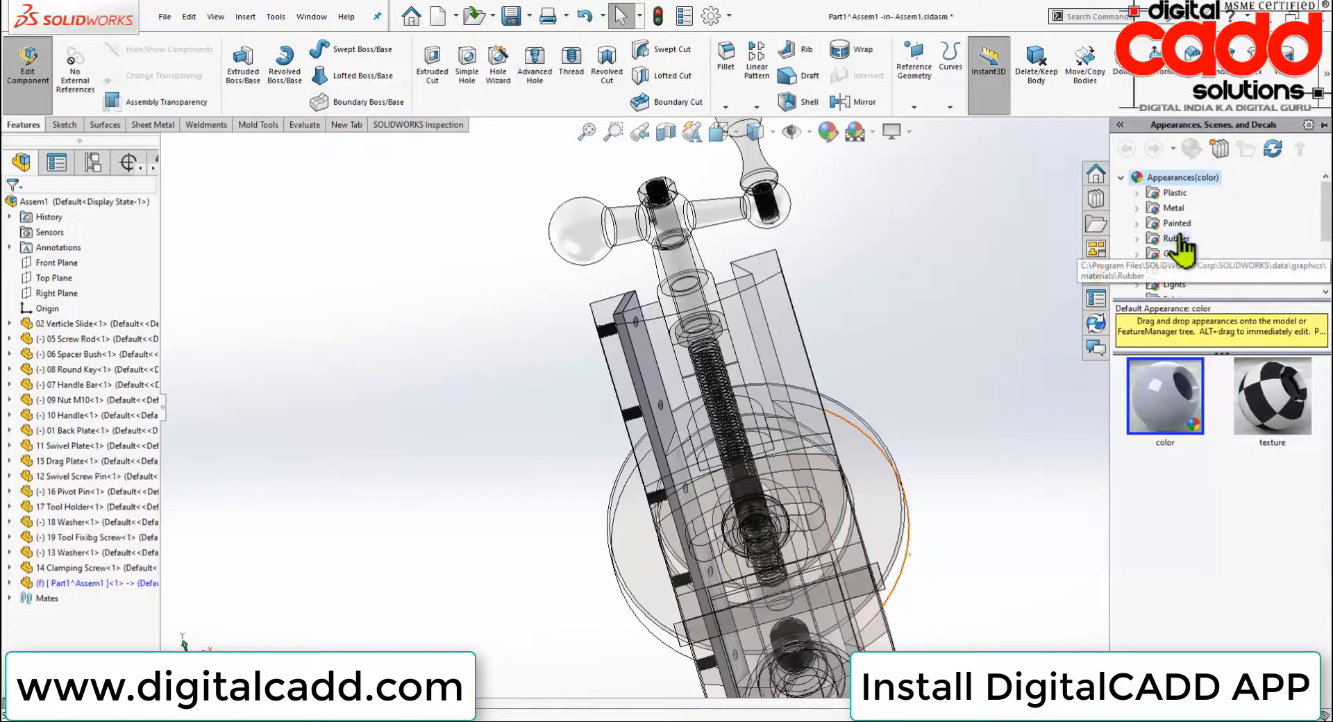
pyautogui.click(1139, 207)
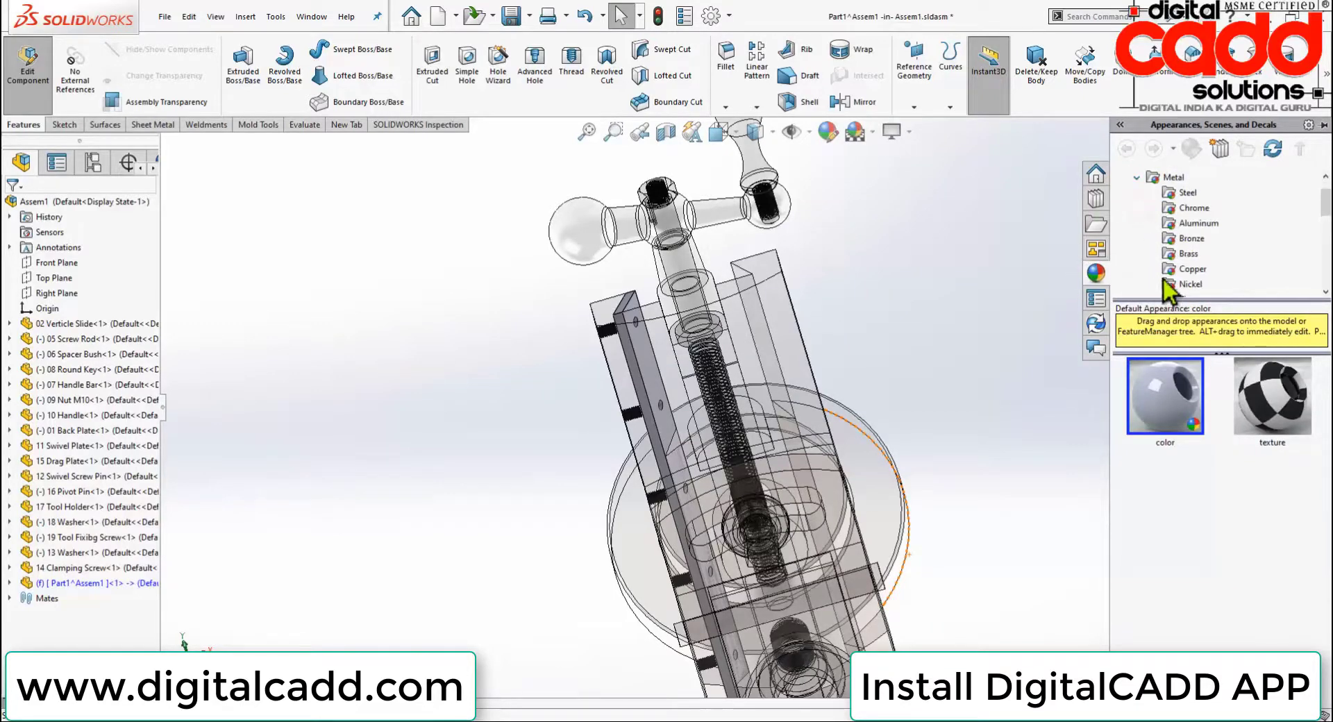
pyautogui.click(1188, 254)
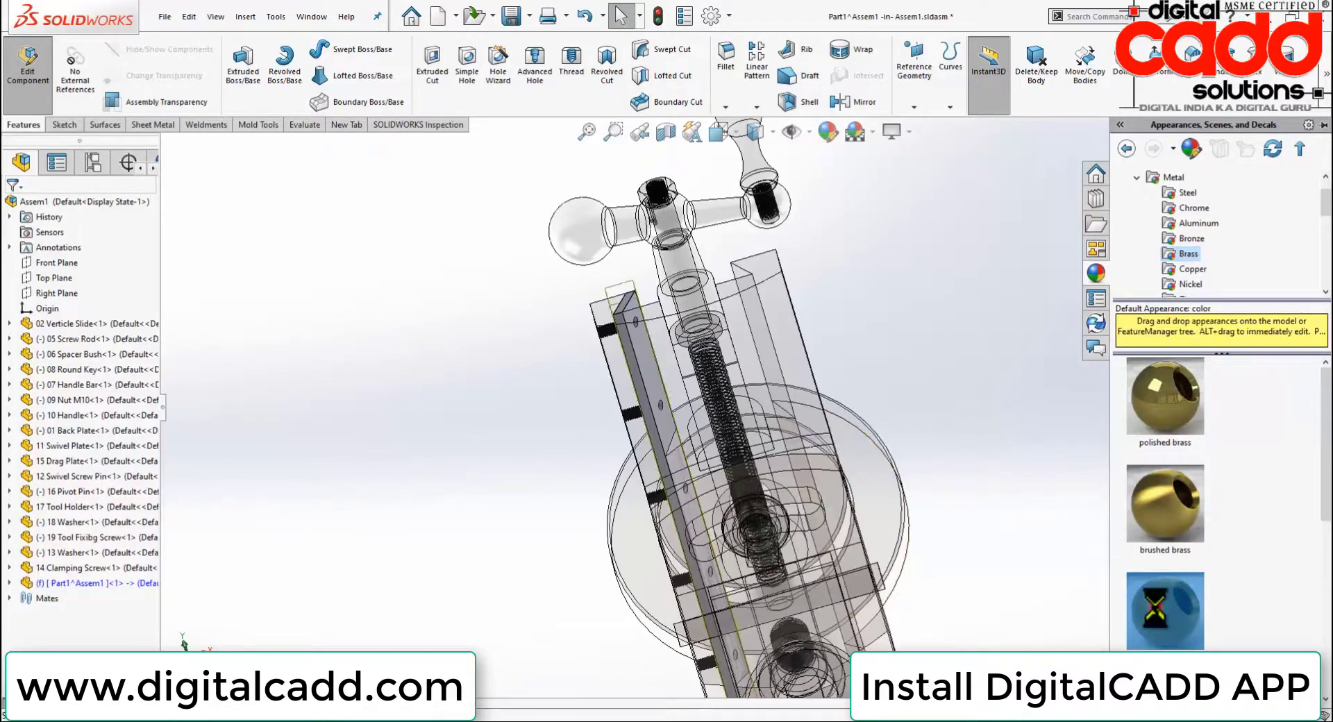
# Exit part editing and orbit around the full tool post assembly
pyautogui.click(1003, 403)
pyautogui.click(1274, 170)
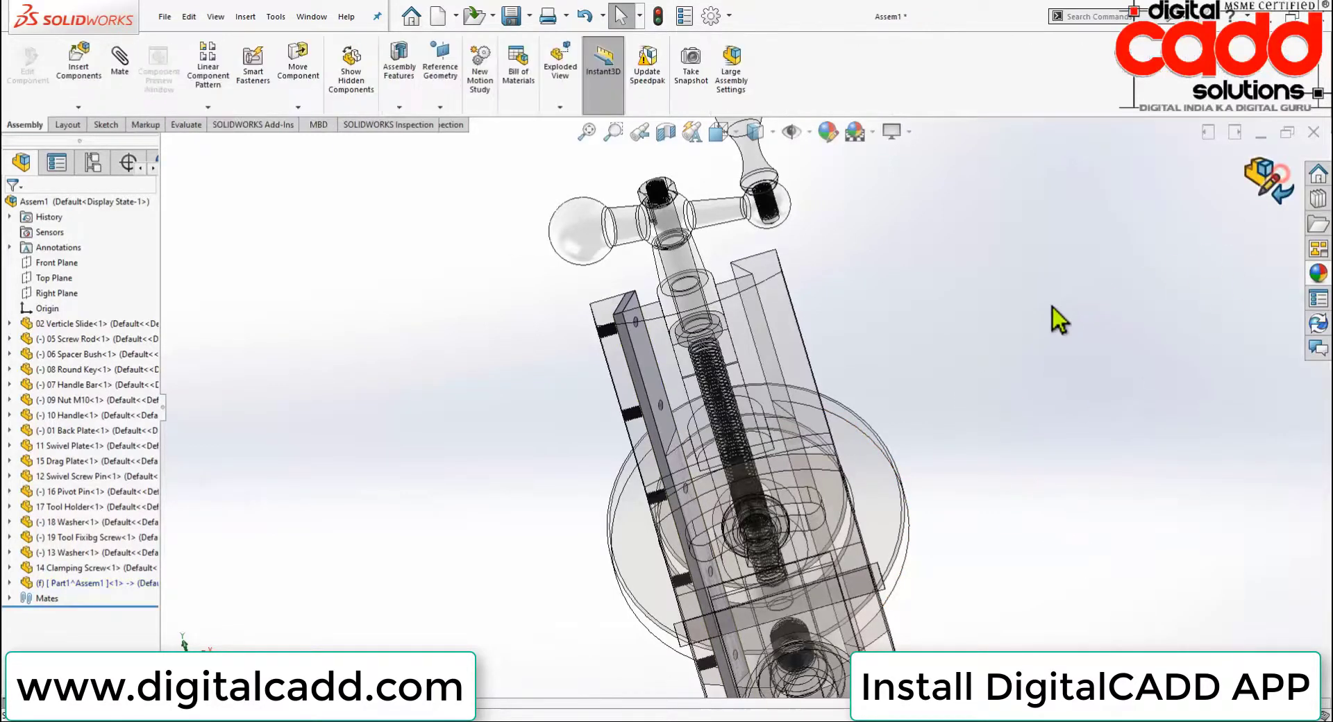
pyautogui.moveTo(925, 393)
pyautogui.mouseDown(button='middle')
pyautogui.moveTo(1103, 456)
pyautogui.moveTo(1184, 419)
pyautogui.mouseUp(button='middle')
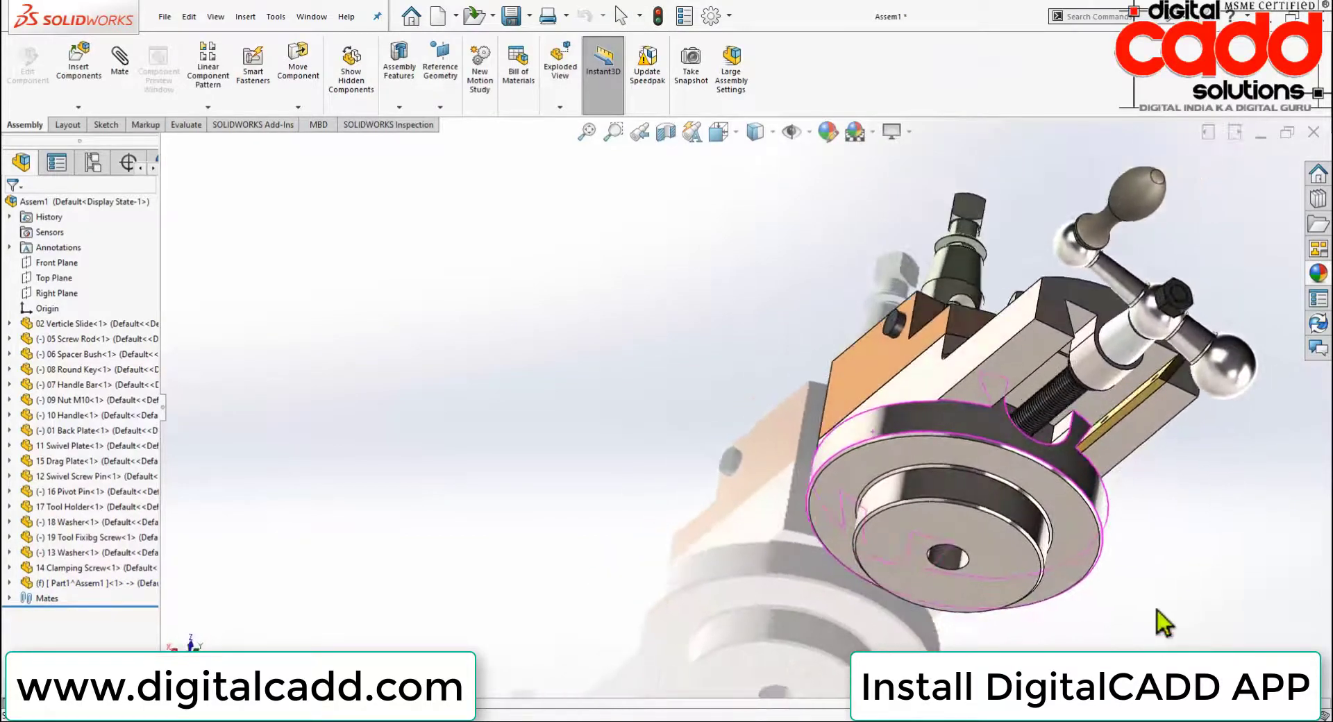
pyautogui.scroll(-5, 1184, 419)
pyautogui.moveTo(1060, 420); pyautogui.dragTo(1012, 446, button='middle')
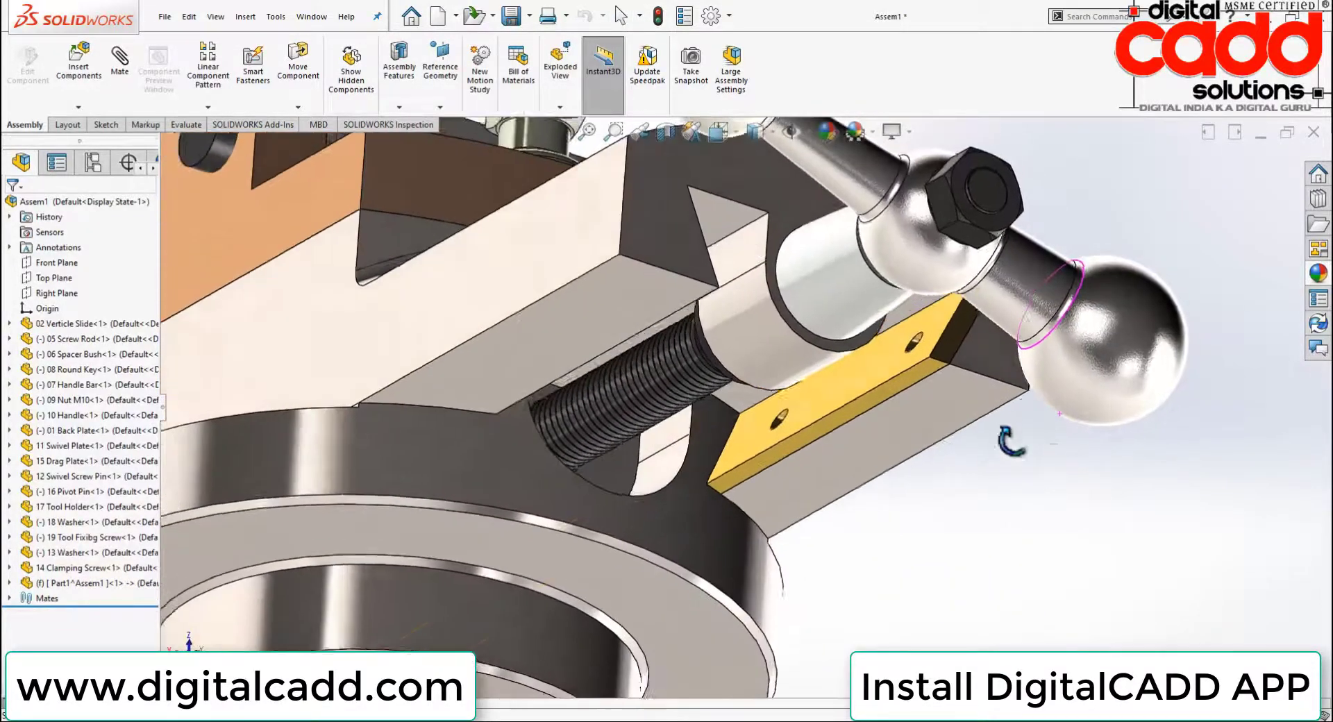
pyautogui.scroll(5, 901, 378)
pyautogui.moveTo(853, 422)
pyautogui.mouseDown(button='middle')
pyautogui.moveTo(833, 542)
pyautogui.moveTo(758, 497)
pyautogui.moveTo(817, 571)
pyautogui.moveTo(693, 351)
pyautogui.moveTo(857, 317)
pyautogui.moveTo(725, 244)
pyautogui.moveTo(845, 415)
pyautogui.moveTo(903, 313)
pyautogui.moveTo(875, 347)
pyautogui.moveTo(1175, 490)
pyautogui.moveTo(224, 289)
pyautogui.mouseUp(button='middle')
pyautogui.scroll(-5, 817, 571)
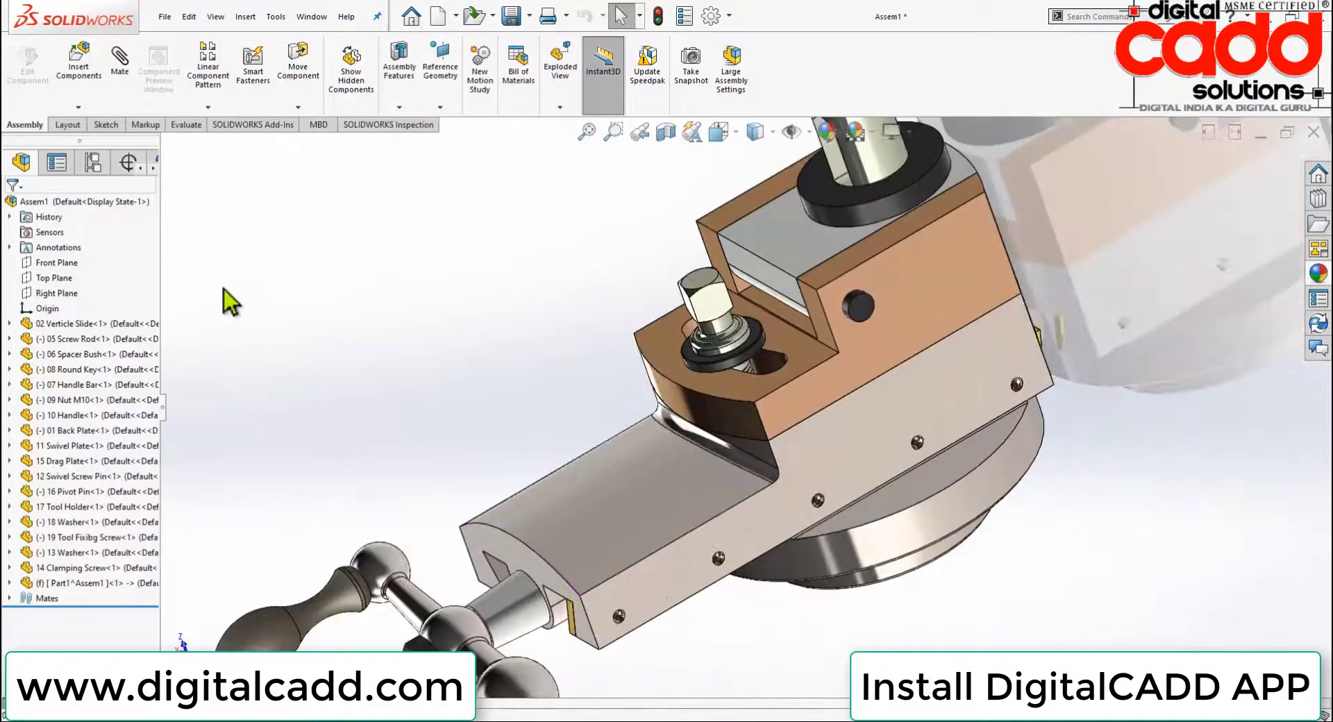
# Insert the 04 Grub Screw part and drop it just below the slide's threaded hole
pyautogui.click(92, 57)
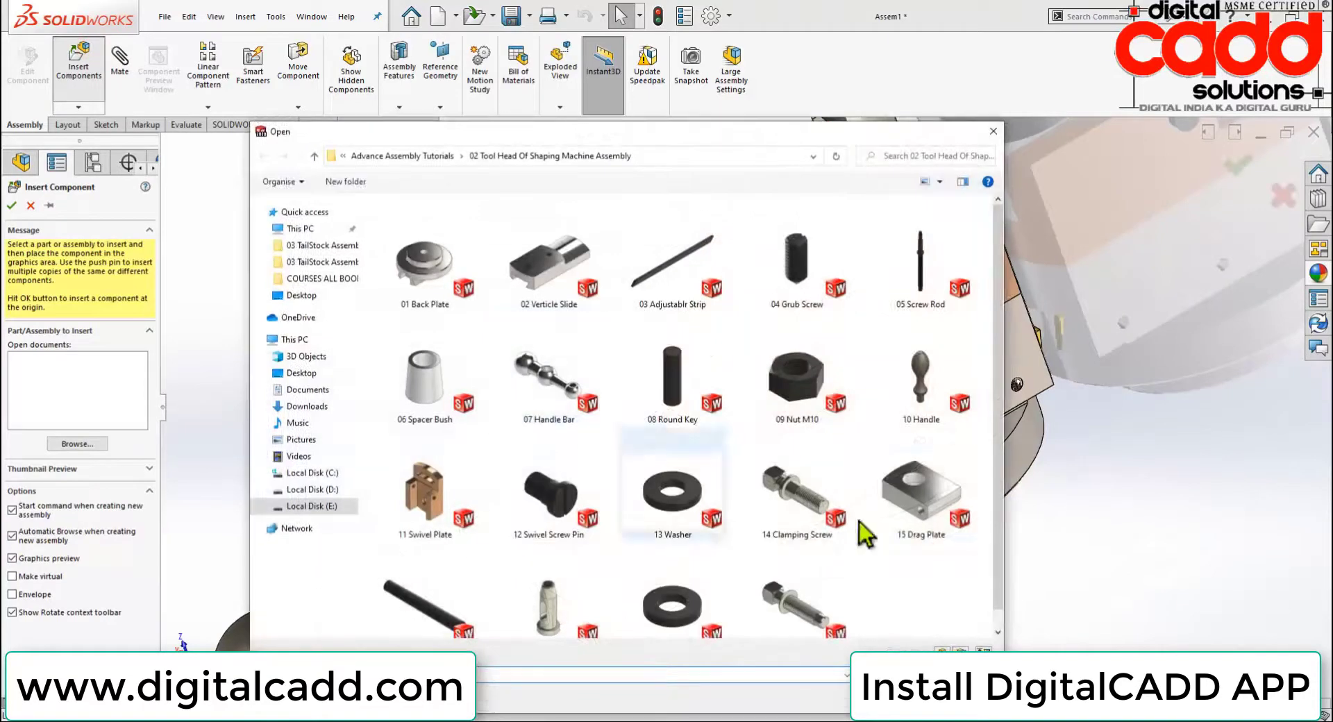
pyautogui.scroll(-1, 840, 527)
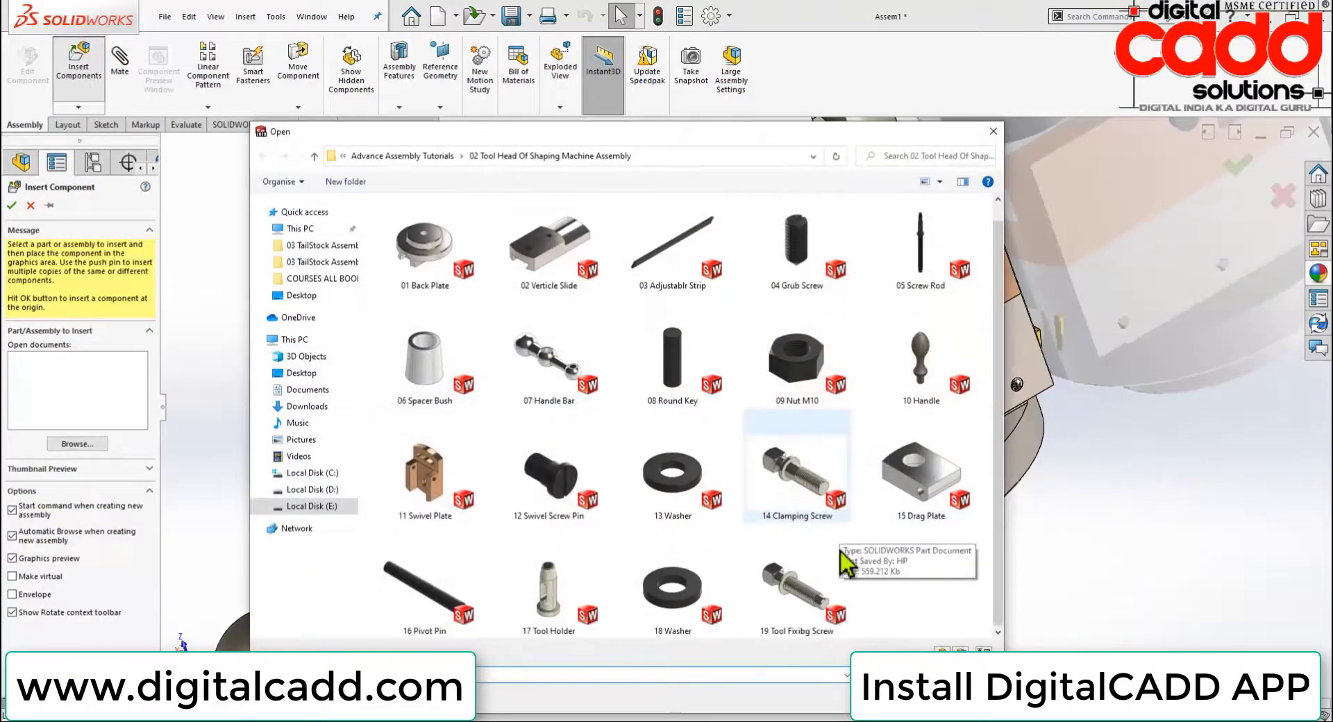
pyautogui.click(815, 256)
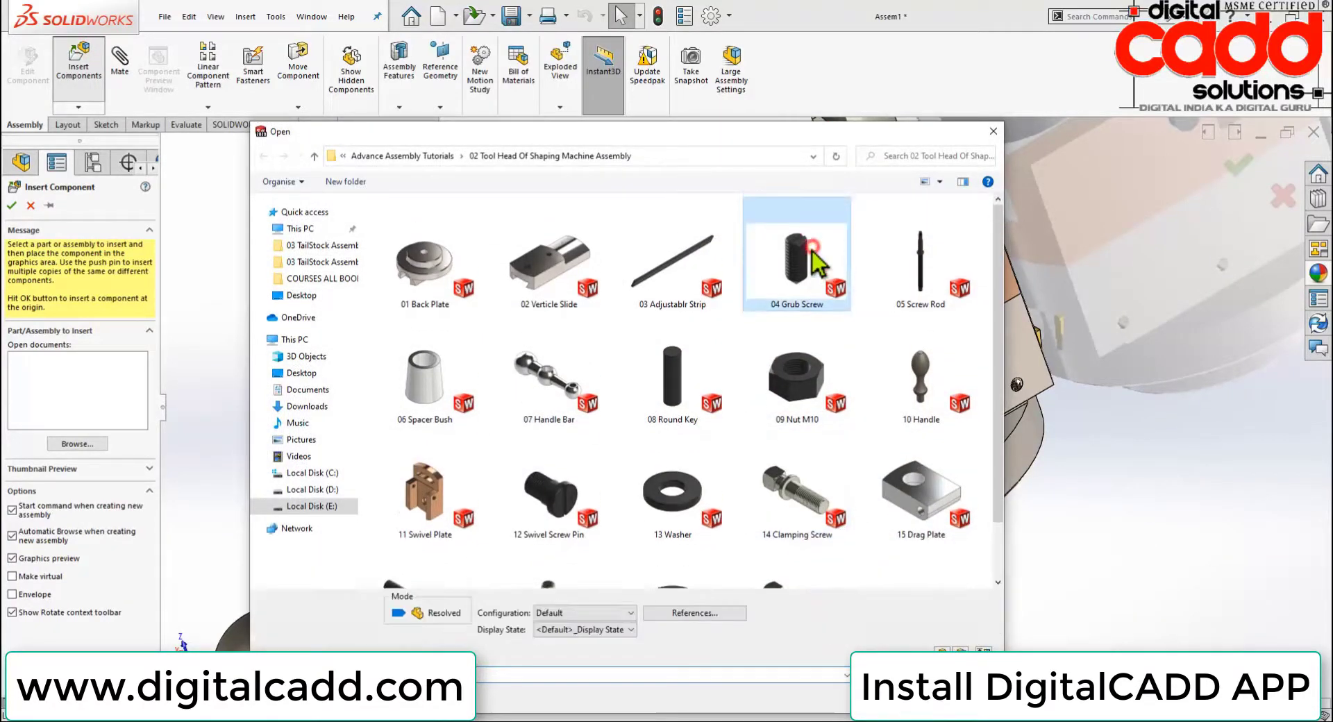
pyautogui.doubleClick(813, 248)
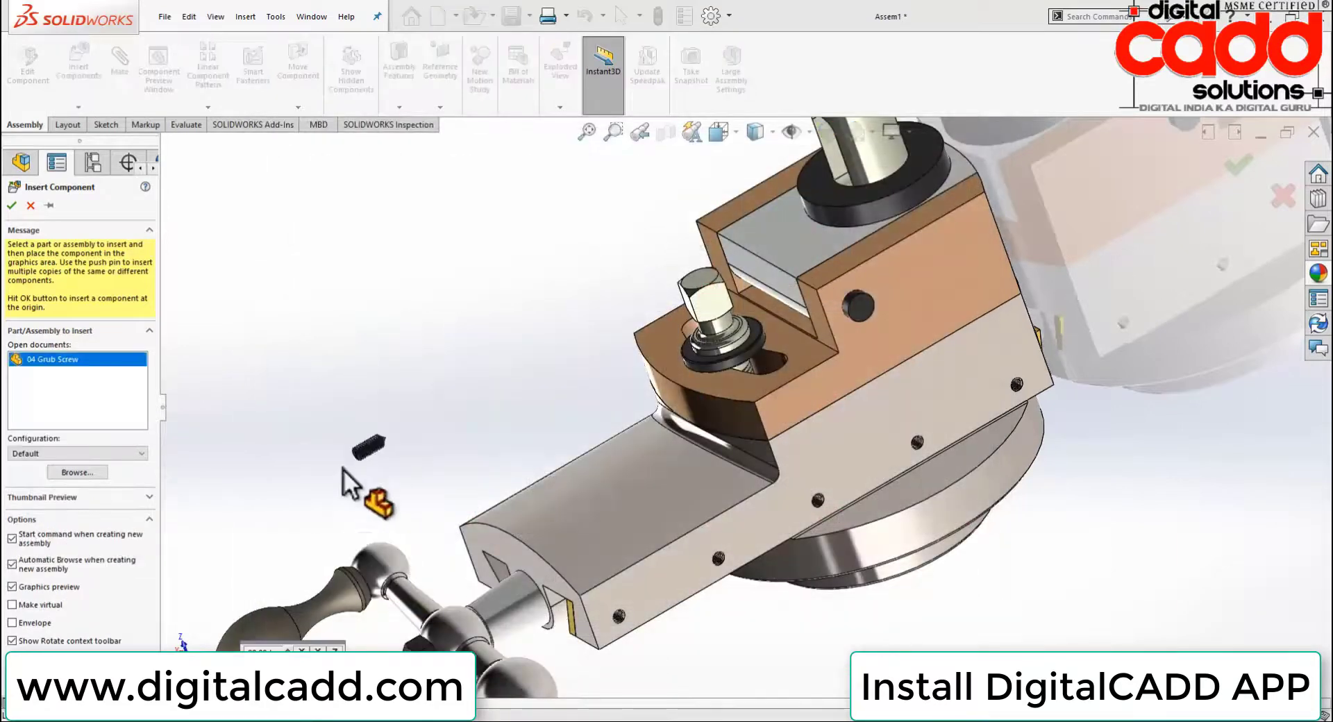
pyautogui.scroll(-1, 740, 613)
pyautogui.scroll(-3, 615, 586)
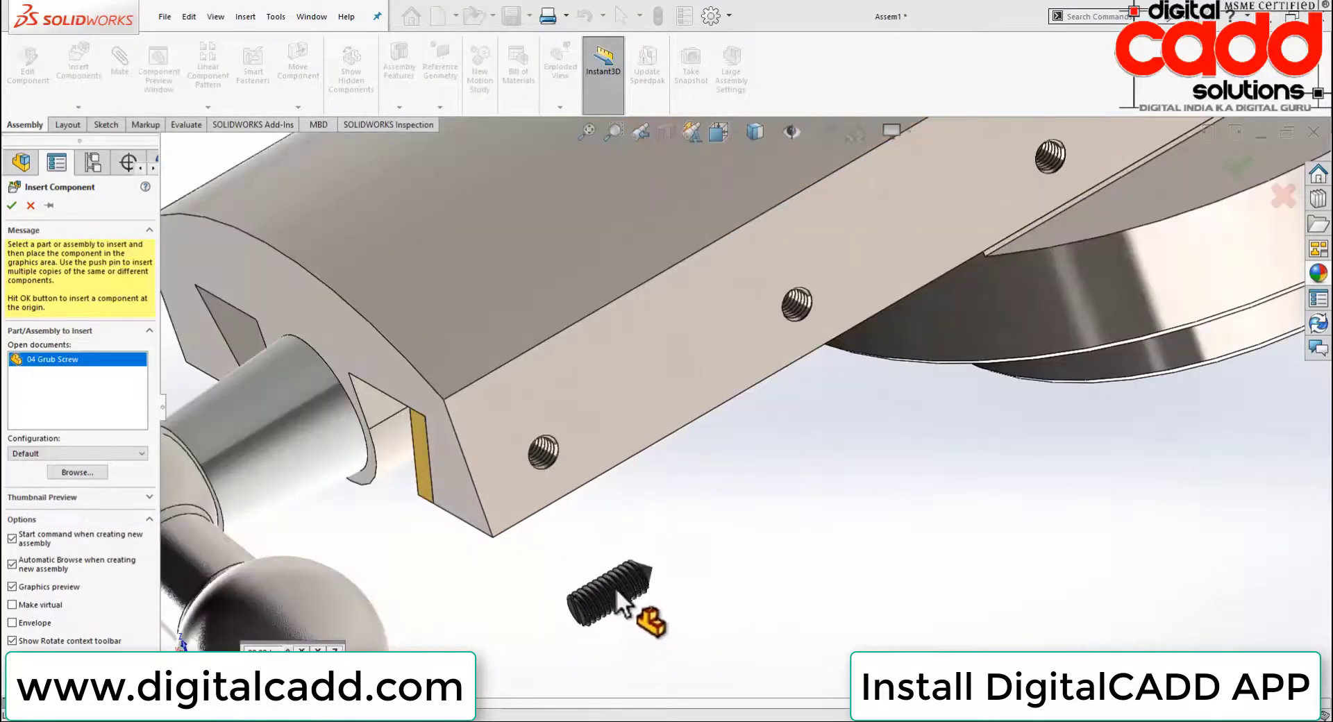
pyautogui.scroll(-2, 618, 561)
pyautogui.click(632, 572)
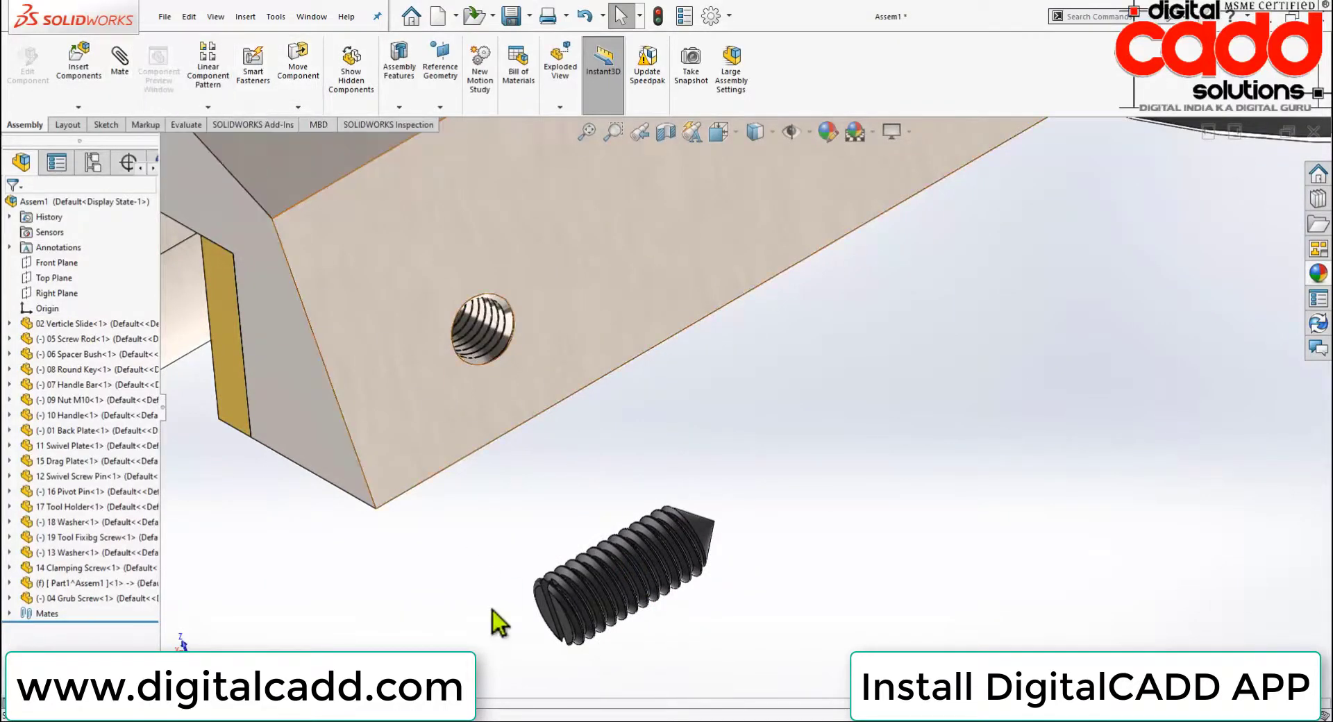
# Show temporary axes and mate the grub screw's axis to the slide's hole axis
pyautogui.click(809, 136)
pyautogui.click(821, 184)
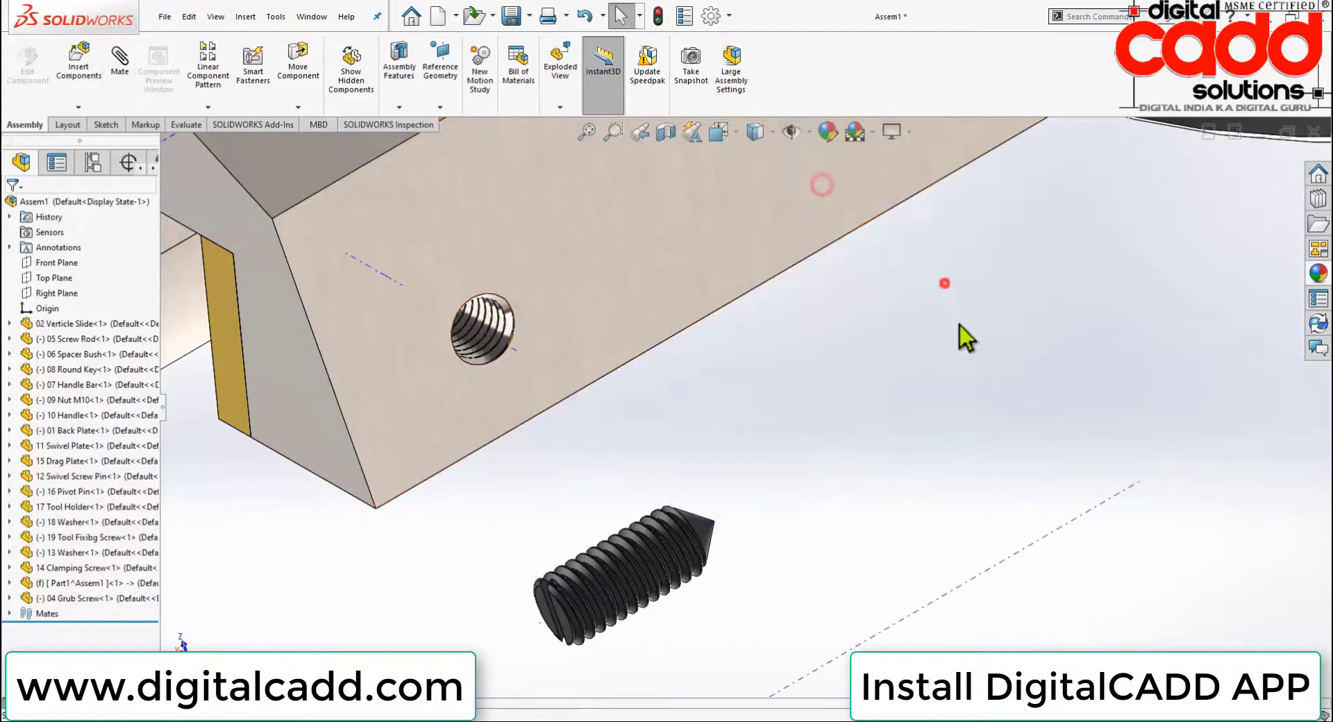
pyautogui.click(119, 69)
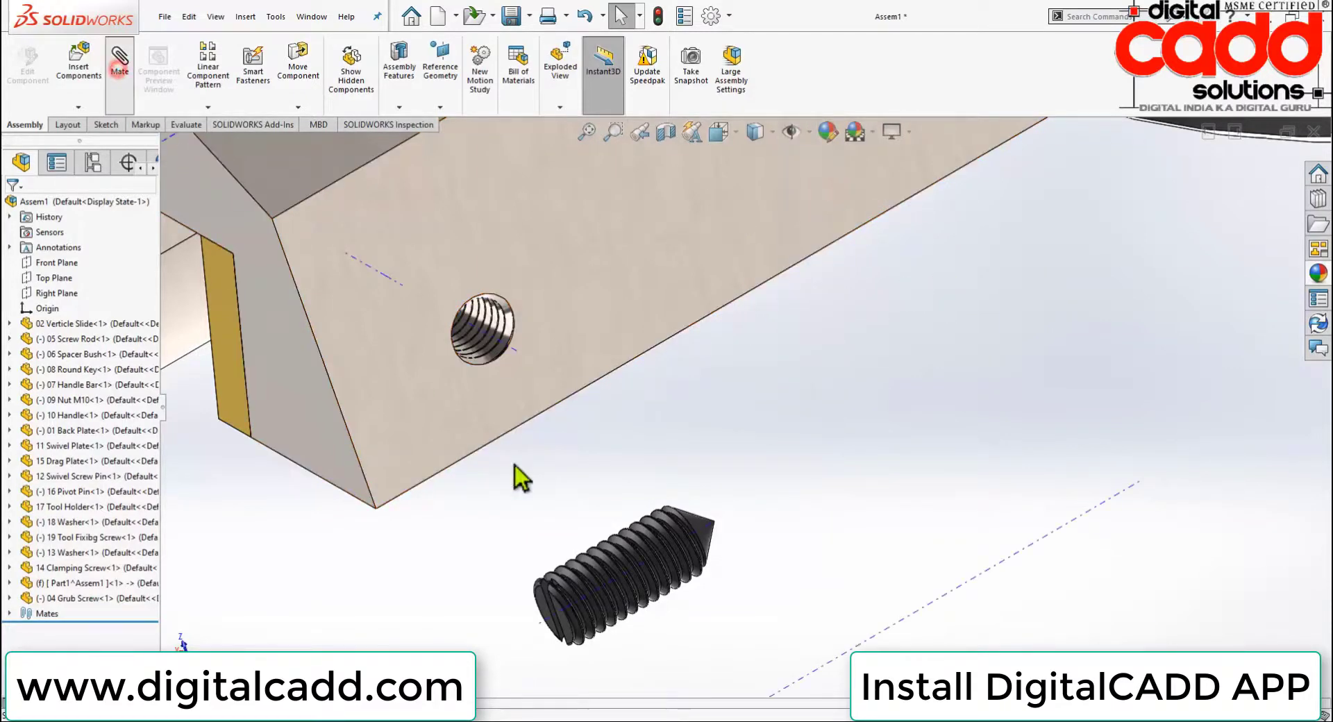
pyautogui.click(694, 532)
pyautogui.click(491, 339)
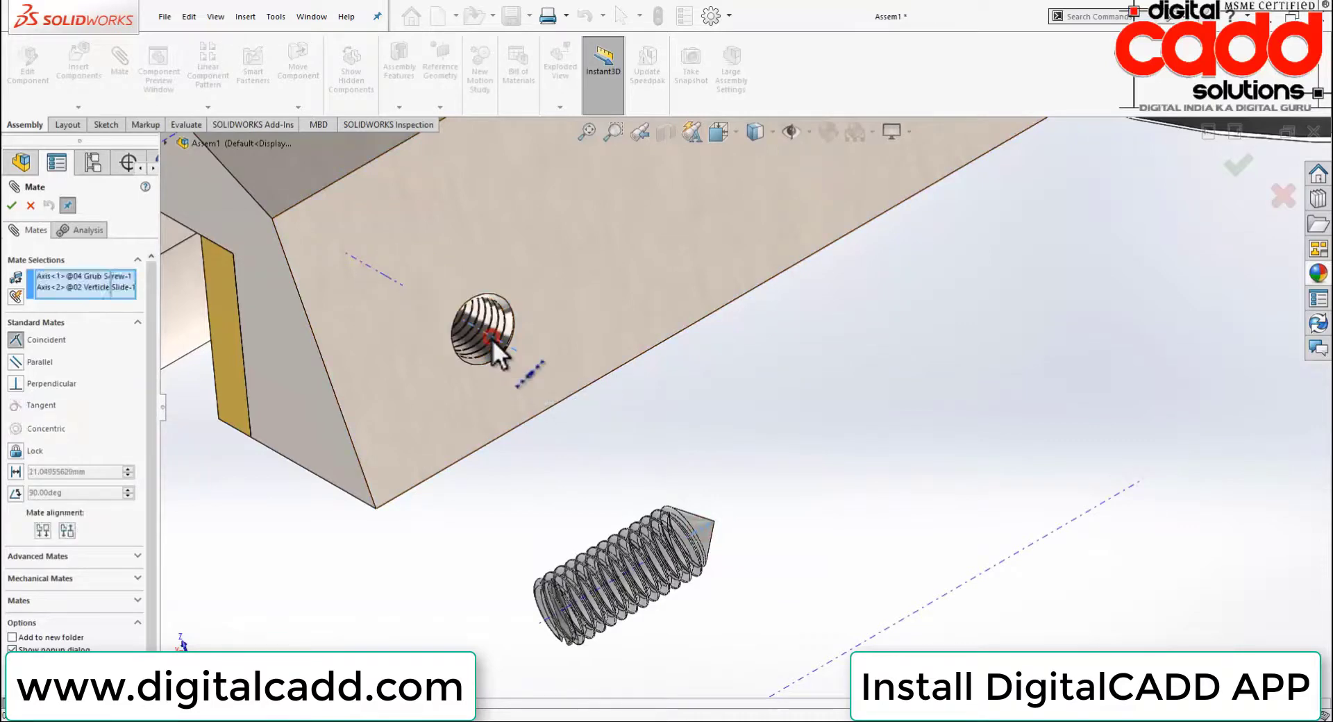
pyautogui.click(475, 320)
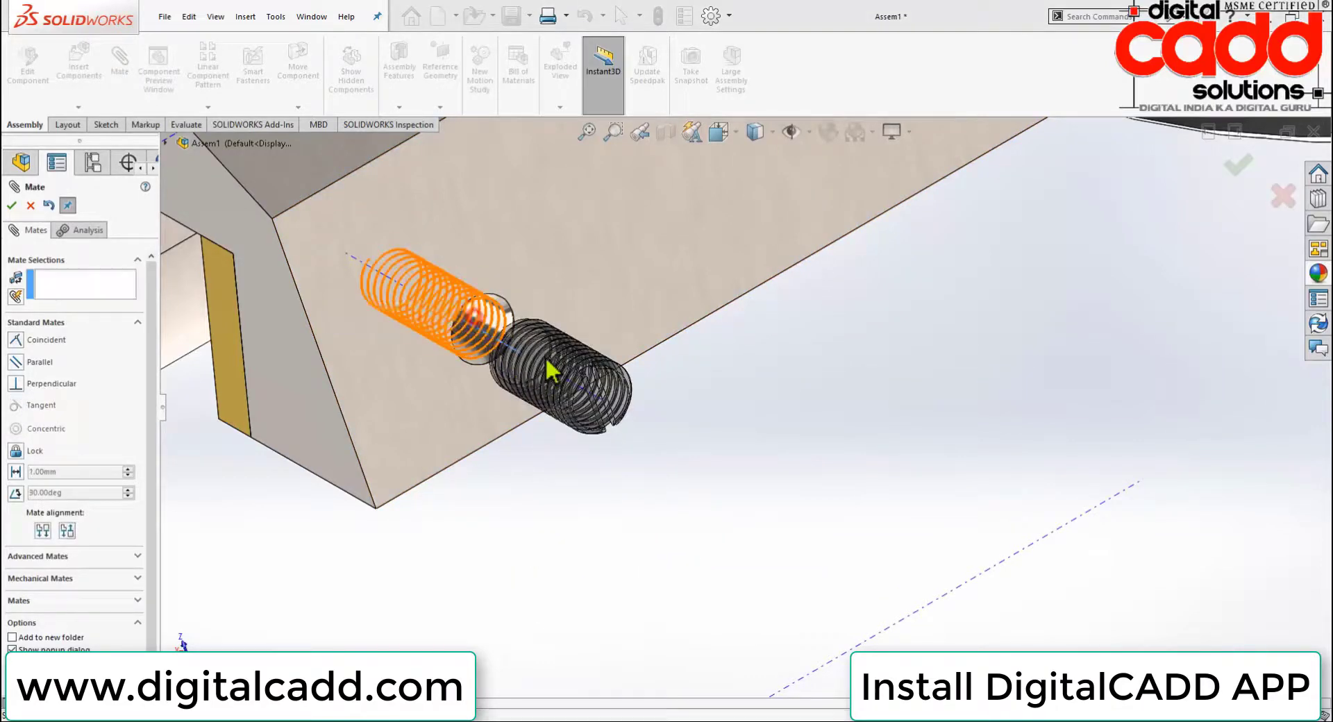
# Mate the screw's end face to the slide face and move it to the hole's mouth
pyautogui.scroll(-3, 586, 318)
pyautogui.click(739, 557)
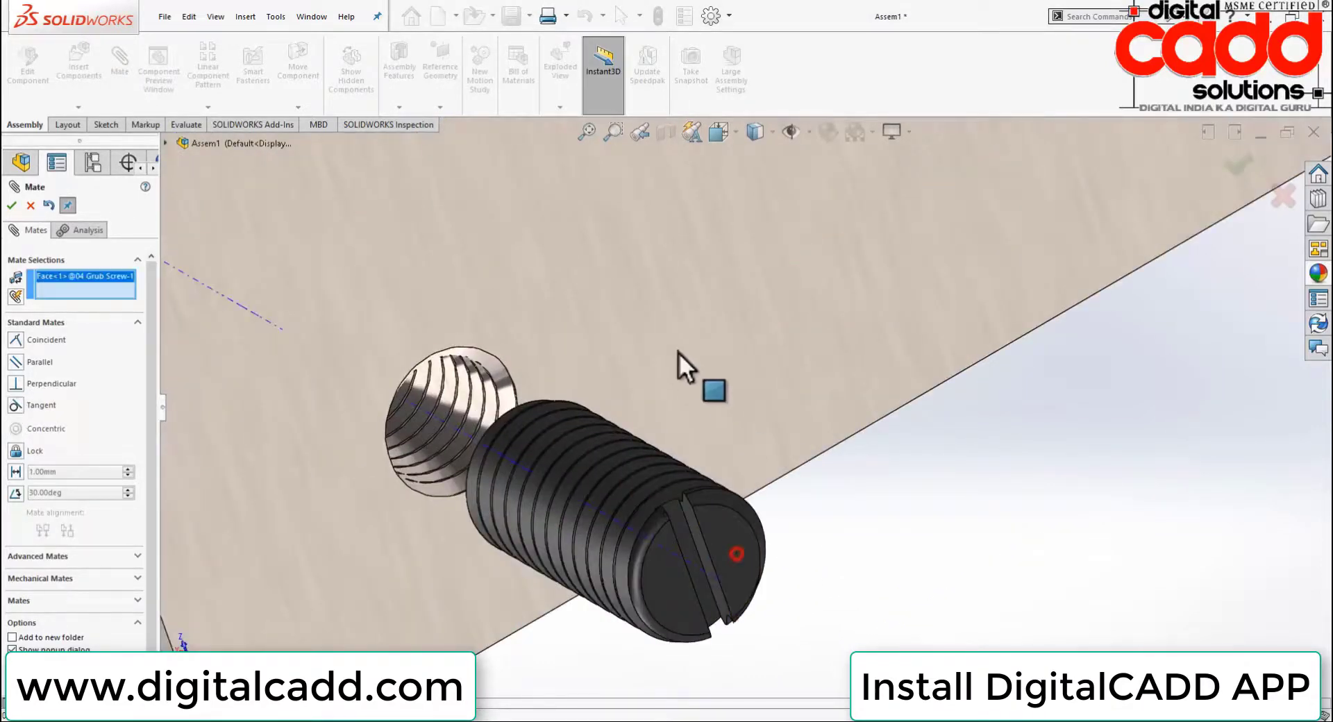
pyautogui.click(673, 346)
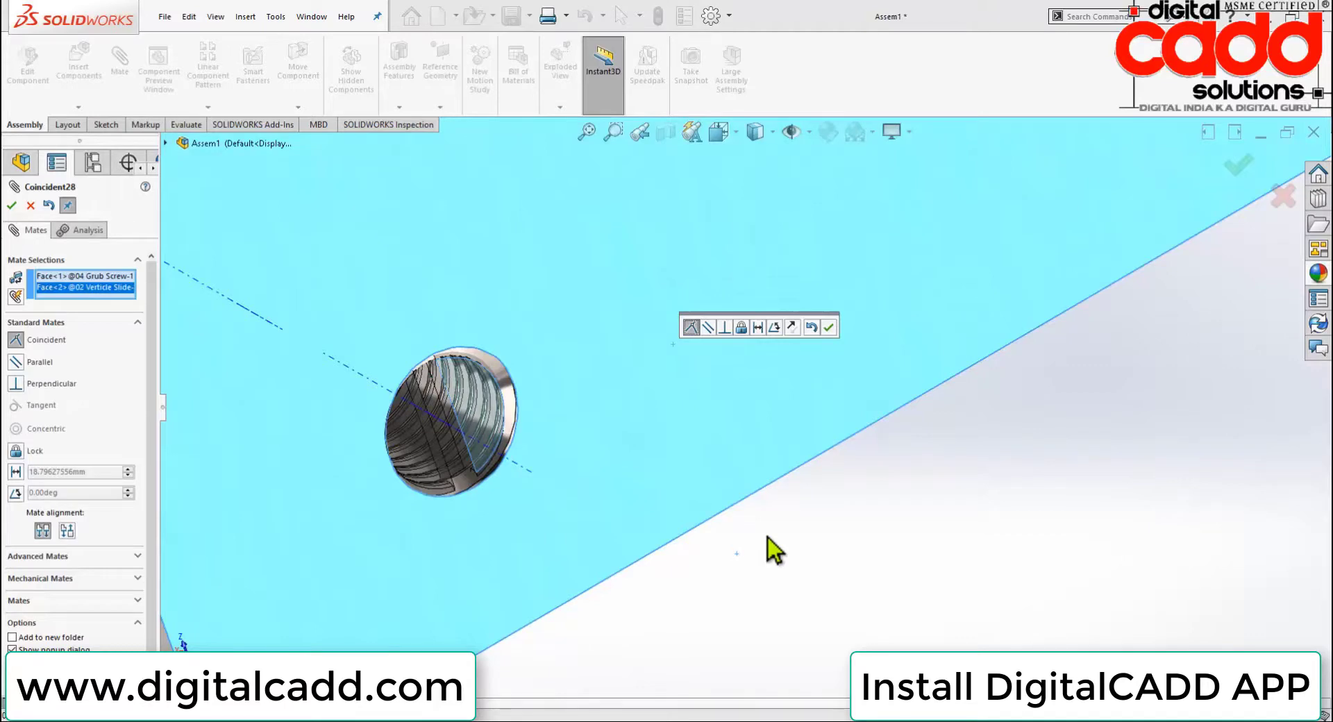
pyautogui.press('Return')
pyautogui.press('Return')
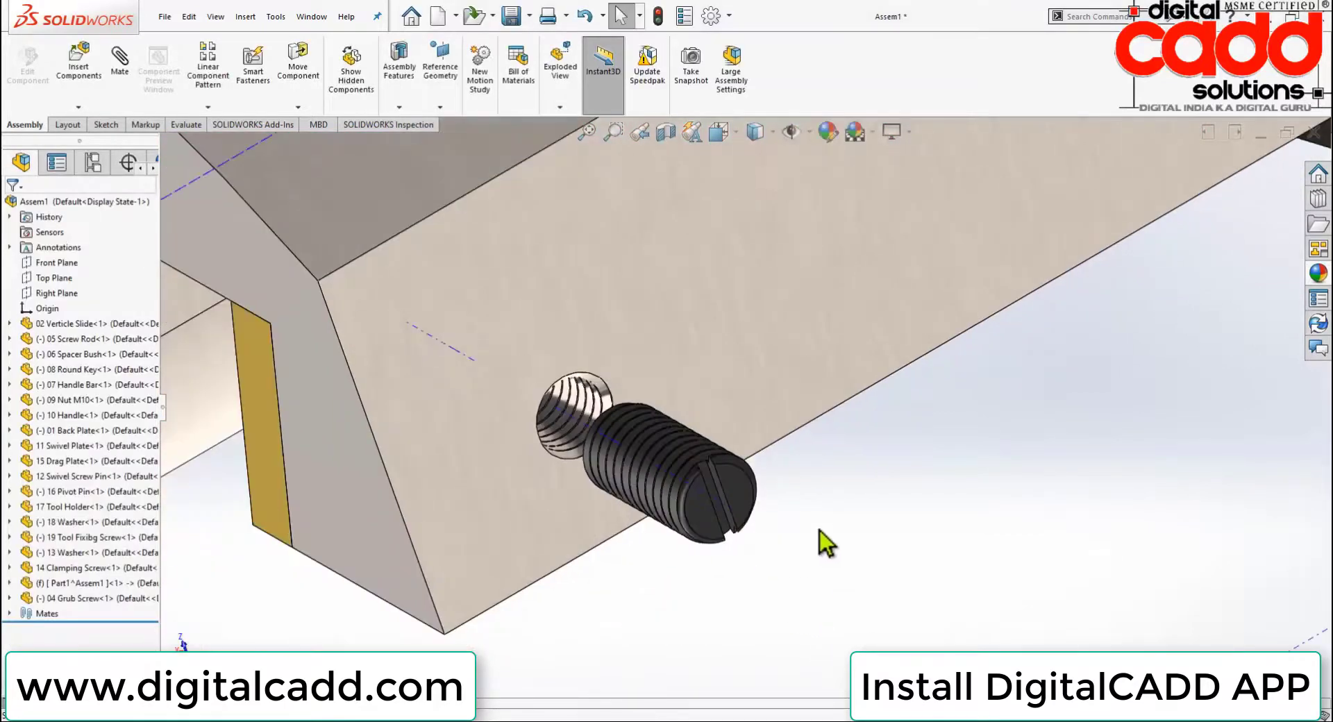
pyautogui.moveTo(819, 531); pyautogui.dragTo(805, 458, button='middle')
pyautogui.scroll(-3, 805, 458)
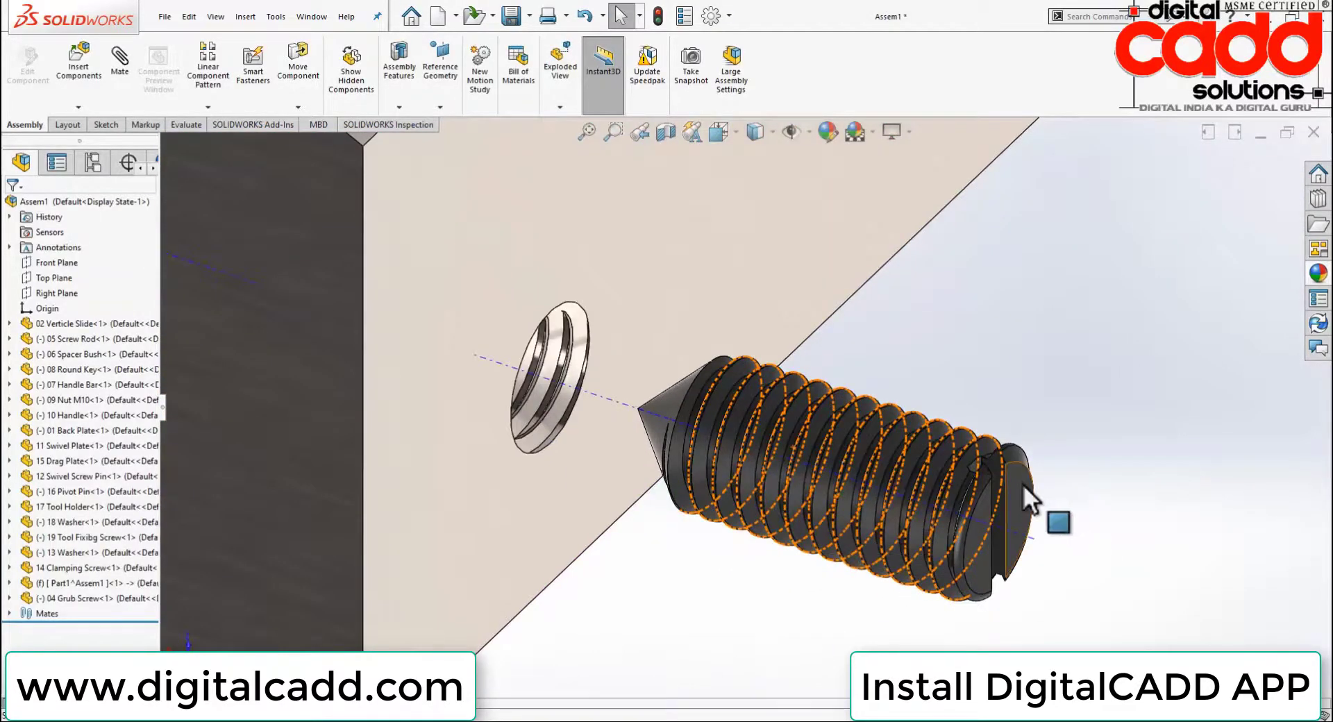
pyautogui.moveTo(1022, 484)
pyautogui.mouseDown()
pyautogui.moveTo(851, 414)
pyautogui.moveTo(1234, 599)
pyautogui.moveTo(910, 469)
pyautogui.mouseUp()
# Add a mechanical Screw mate between the grub screw axis and the slide's hole axis
pyautogui.click(1039, 365)
pyautogui.click(115, 64)
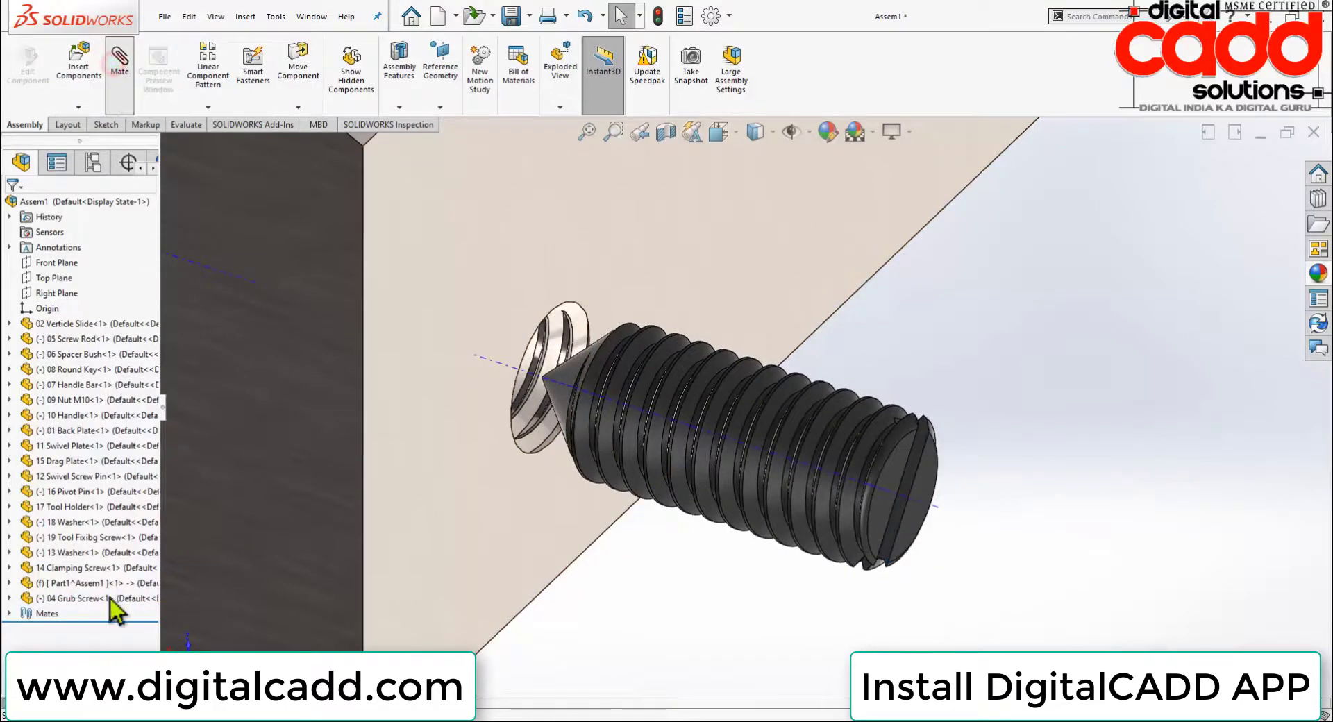
pyautogui.click(28, 579)
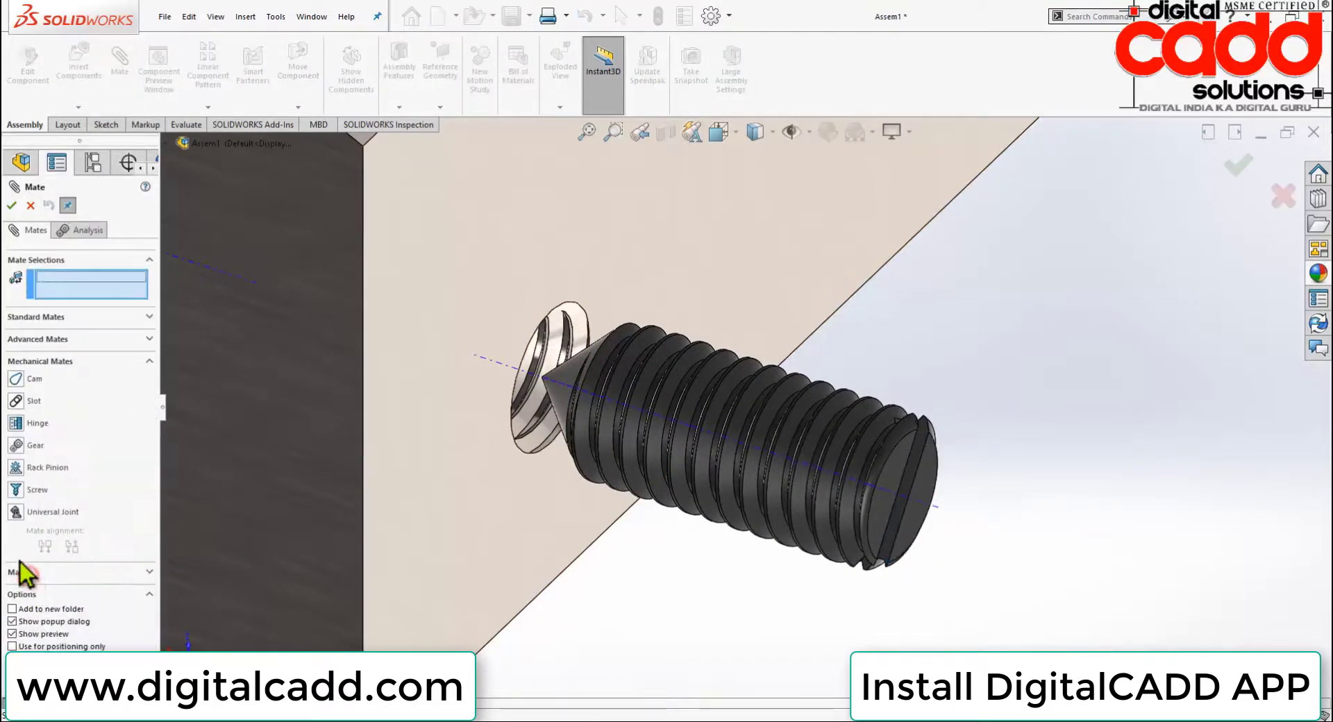
pyautogui.click(19, 490)
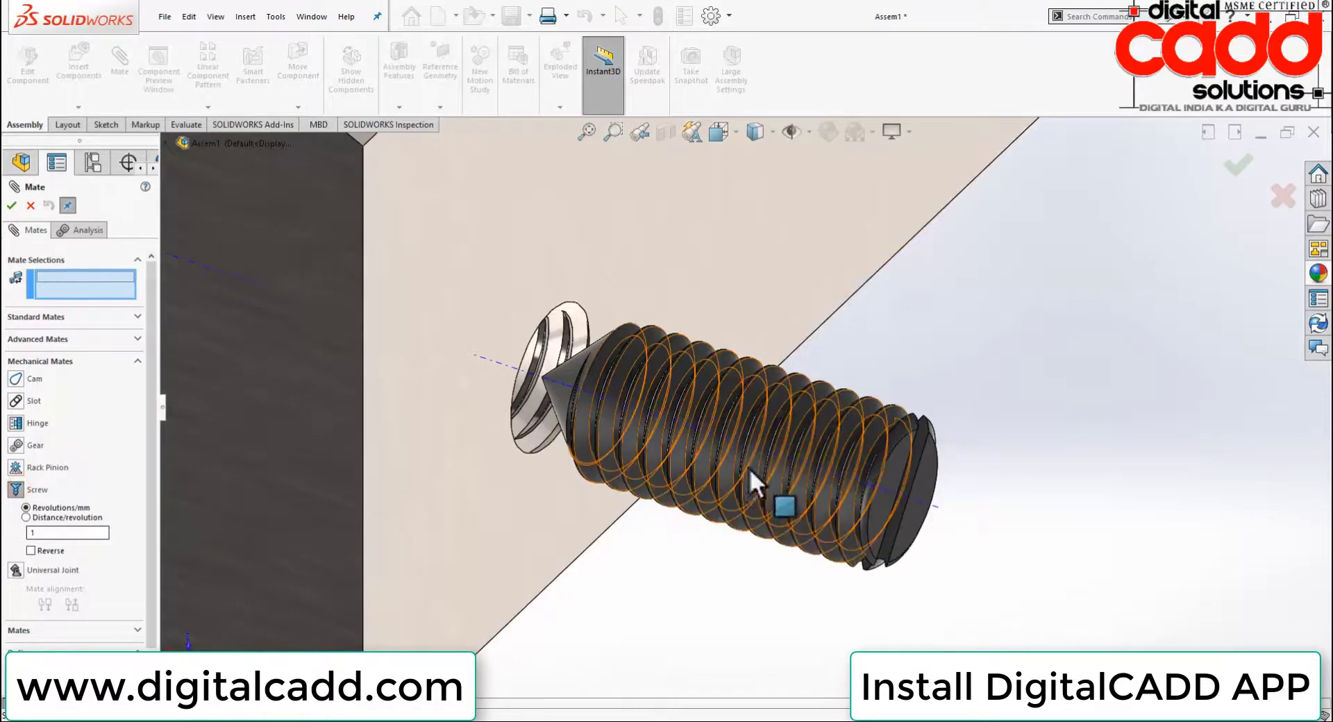
pyautogui.click(772, 457)
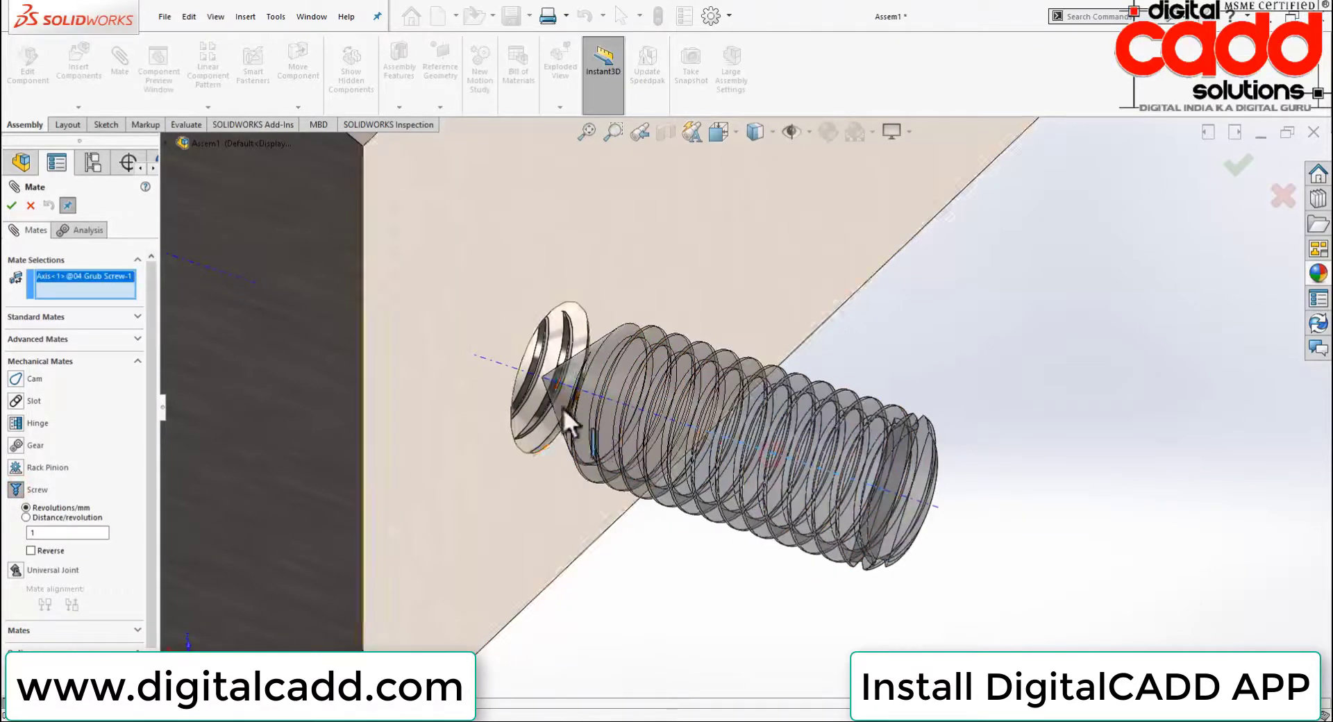
pyautogui.click(490, 361)
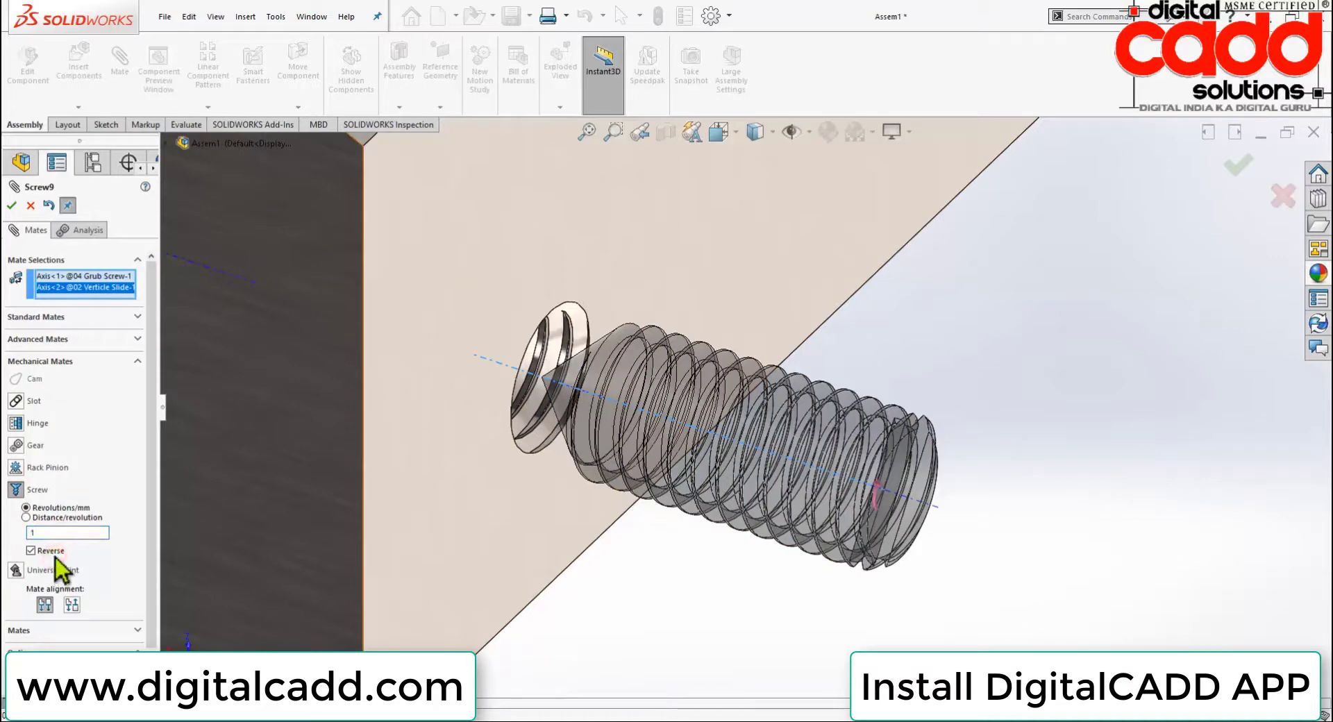
pyautogui.click(12, 206)
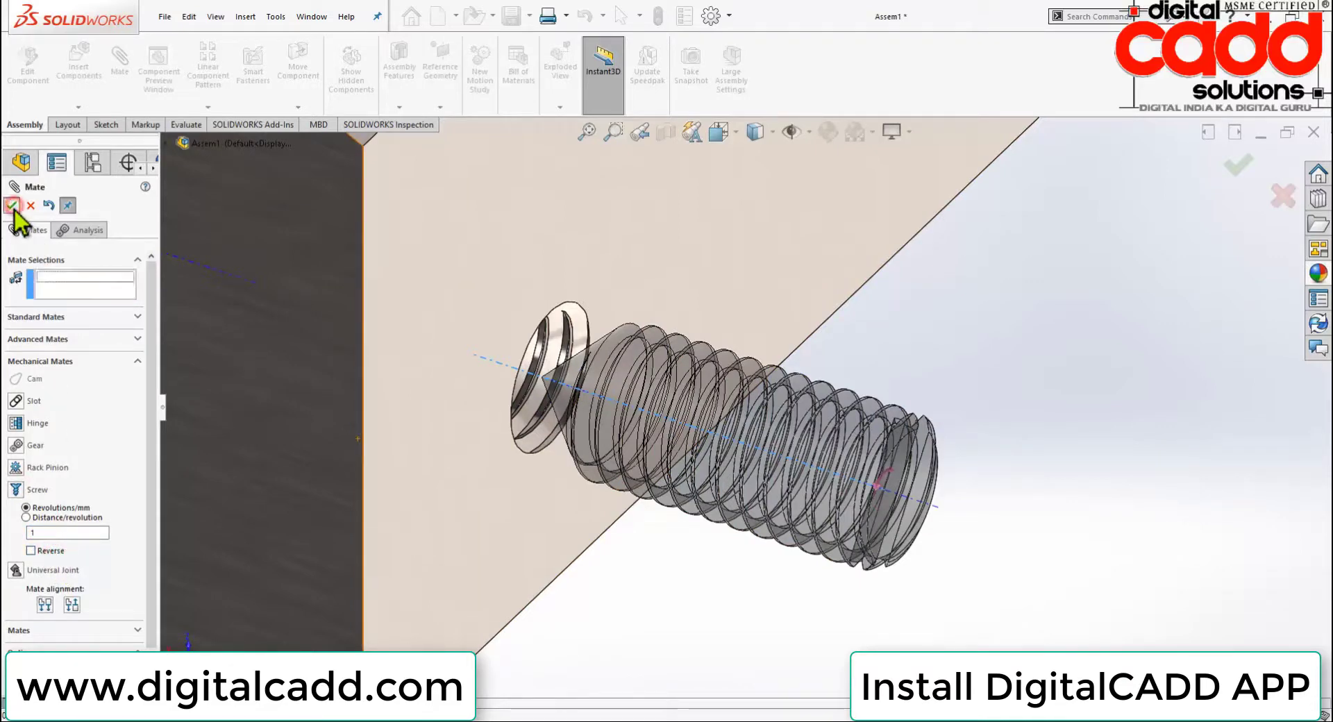
pyautogui.click(12, 206)
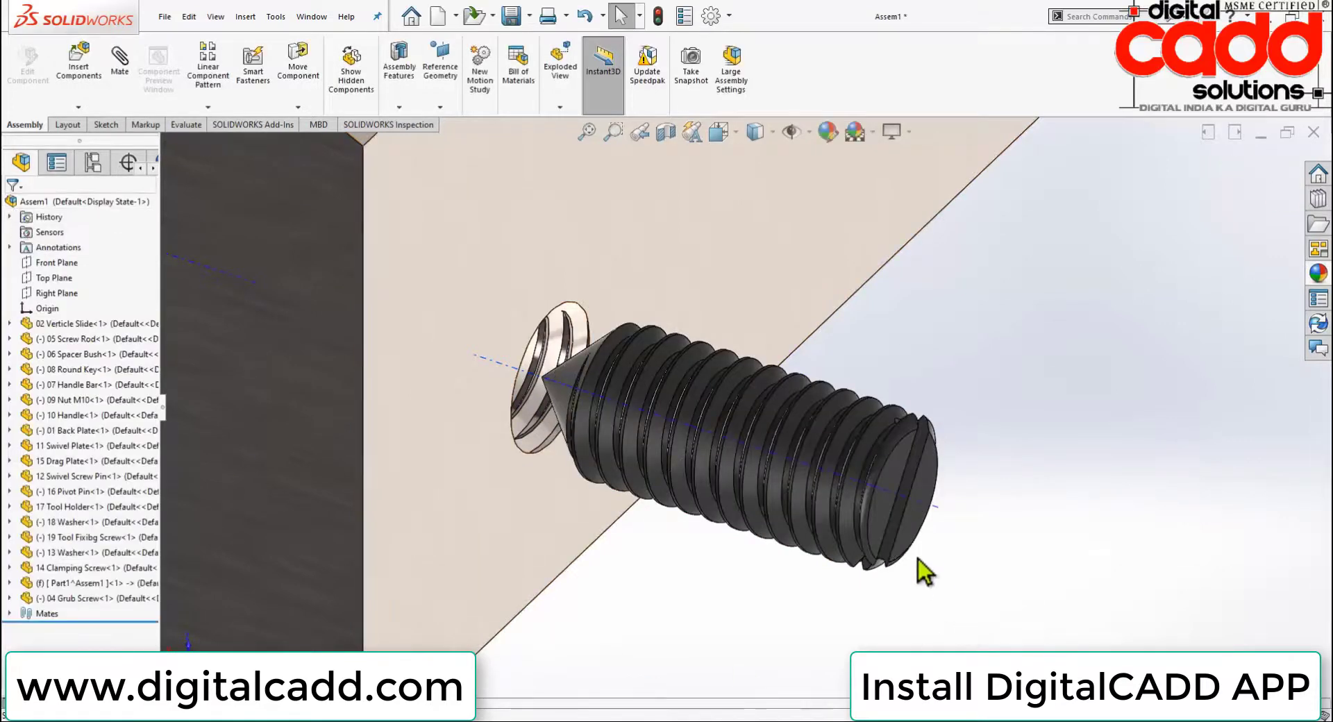
# Adjust the Screw9 mate and turn the grub screw until only its slotted end shows
pyautogui.moveTo(918, 522)
pyautogui.mouseDown()
pyautogui.moveTo(860, 548)
pyautogui.moveTo(815, 450)
pyautogui.moveTo(889, 520)
pyautogui.moveTo(818, 539)
pyautogui.moveTo(946, 440)
pyautogui.moveTo(636, 507)
pyautogui.moveTo(706, 698)
pyautogui.moveTo(815, 611)
pyautogui.mouseUp()
pyautogui.click(815, 610)
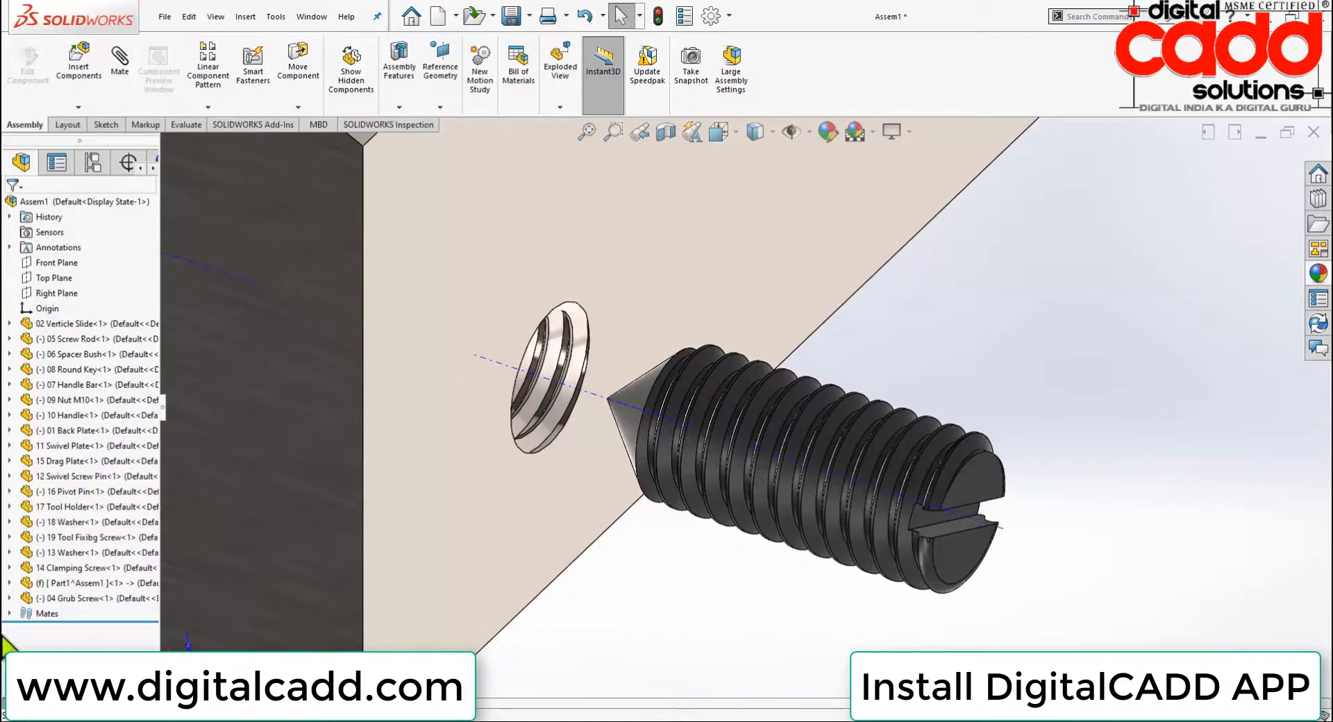
pyautogui.click(9, 614)
pyautogui.scroll(-5, 62, 625)
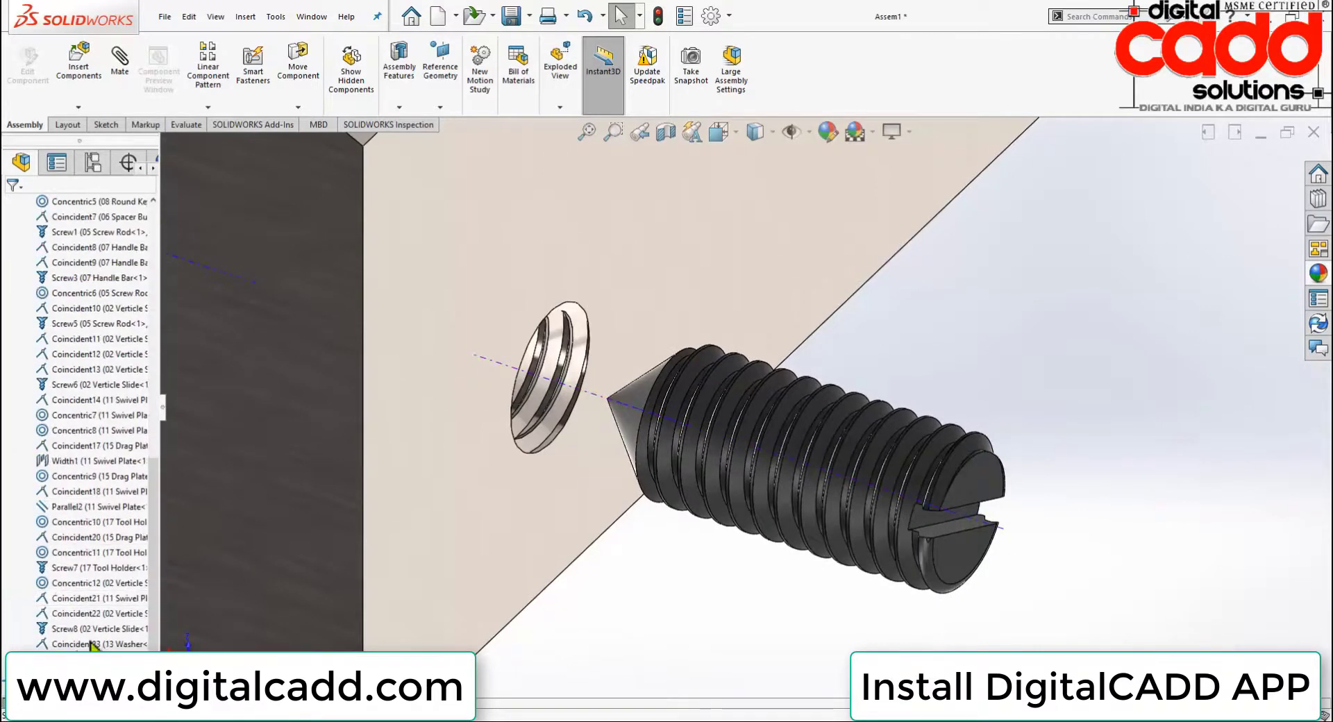
pyautogui.click(72, 645)
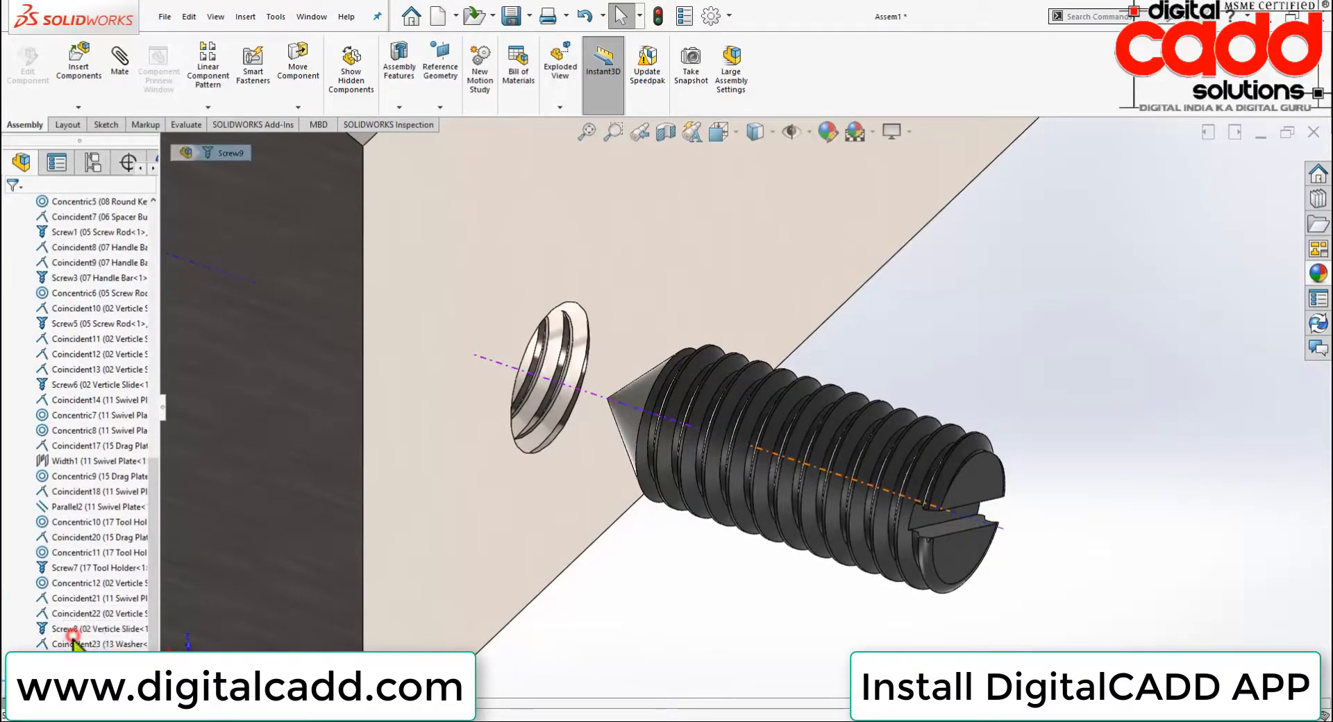
pyautogui.click(72, 645)
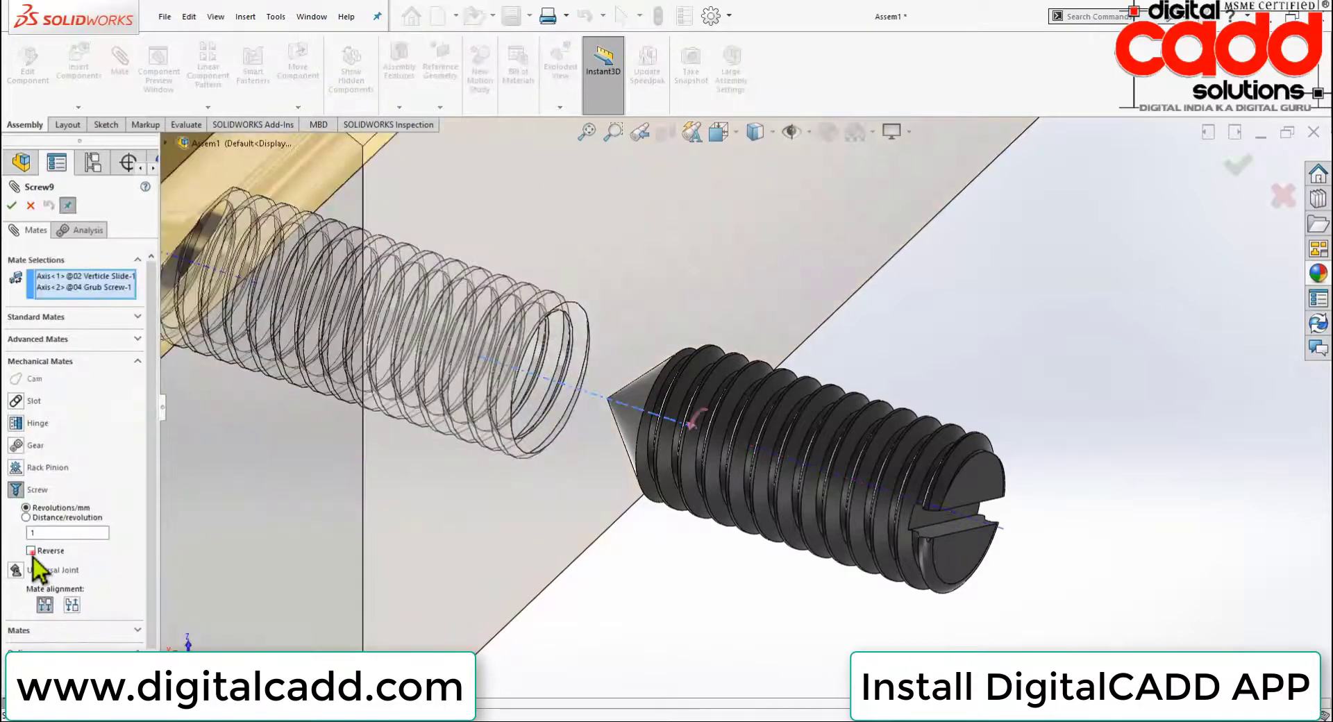
pyautogui.click(11, 207)
pyautogui.moveTo(979, 564); pyautogui.dragTo(1057, 527)
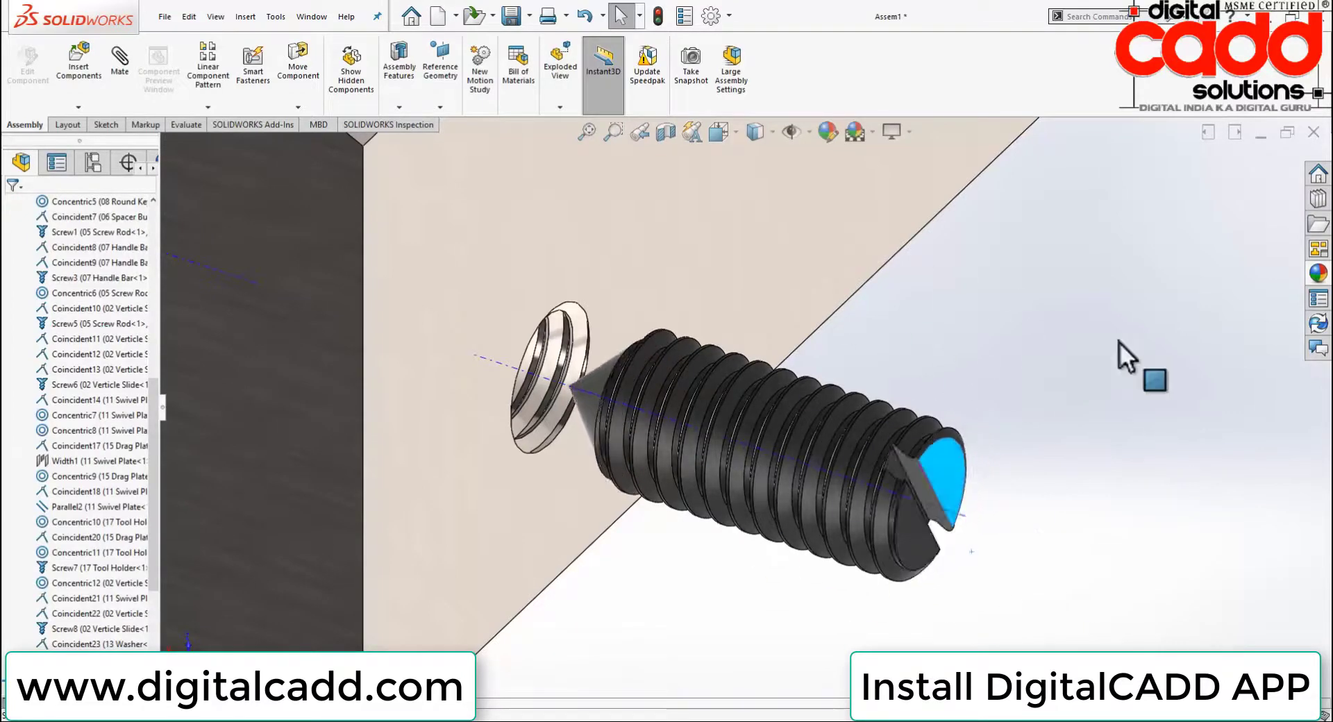
pyautogui.moveTo(1056, 528)
pyautogui.mouseDown()
pyautogui.moveTo(654, 678)
pyautogui.moveTo(1167, 511)
pyautogui.moveTo(961, 333)
pyautogui.moveTo(824, 238)
pyautogui.moveTo(684, 298)
pyautogui.moveTo(535, 414)
pyautogui.moveTo(598, 613)
pyautogui.moveTo(640, 583)
pyautogui.moveTo(759, 544)
pyautogui.moveTo(842, 452)
pyautogui.moveTo(668, 297)
pyautogui.moveTo(543, 310)
pyautogui.moveTo(493, 365)
pyautogui.moveTo(644, 392)
pyautogui.moveTo(626, 419)
pyautogui.moveTo(890, 544)
pyautogui.mouseUp()
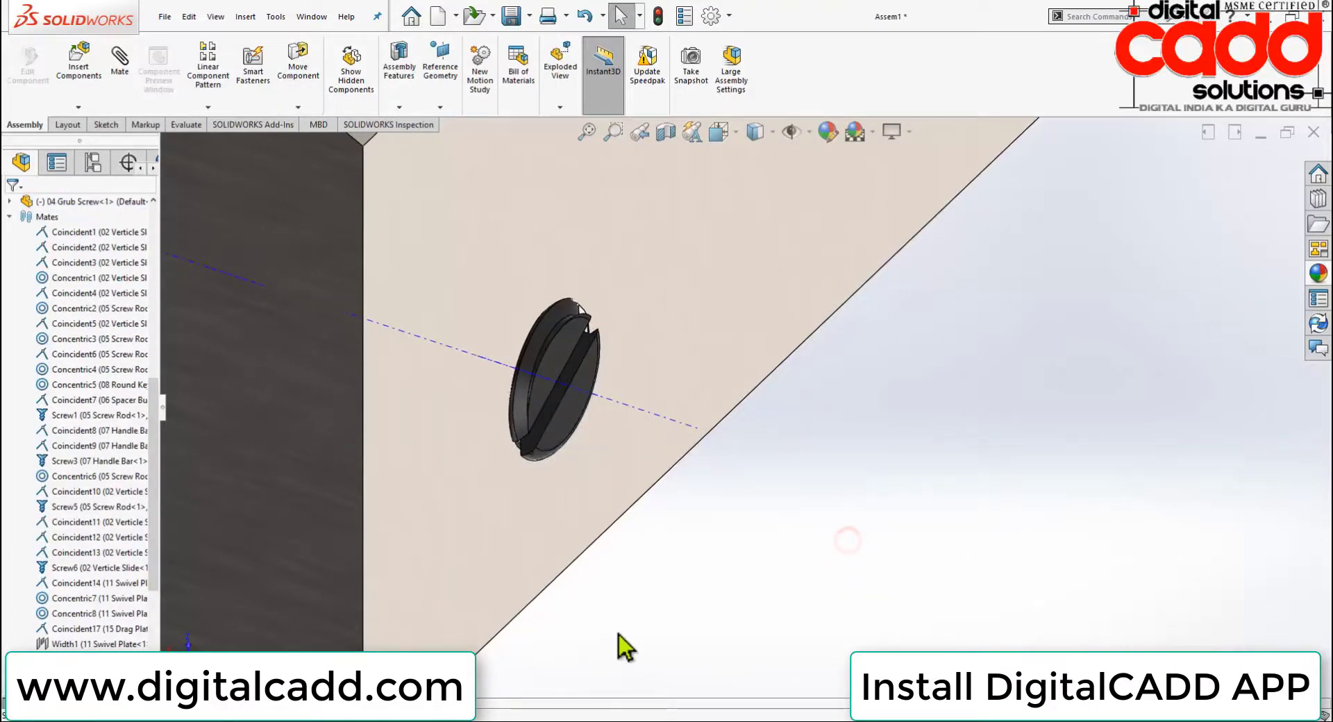
# Collapse the mates list and select the 04 Grub Screw component in the tree
pyautogui.scroll(3, 621, 638)
pyautogui.scroll(3, 628, 621)
pyautogui.scroll(2, 639, 609)
pyautogui.scroll(3, 1048, 336)
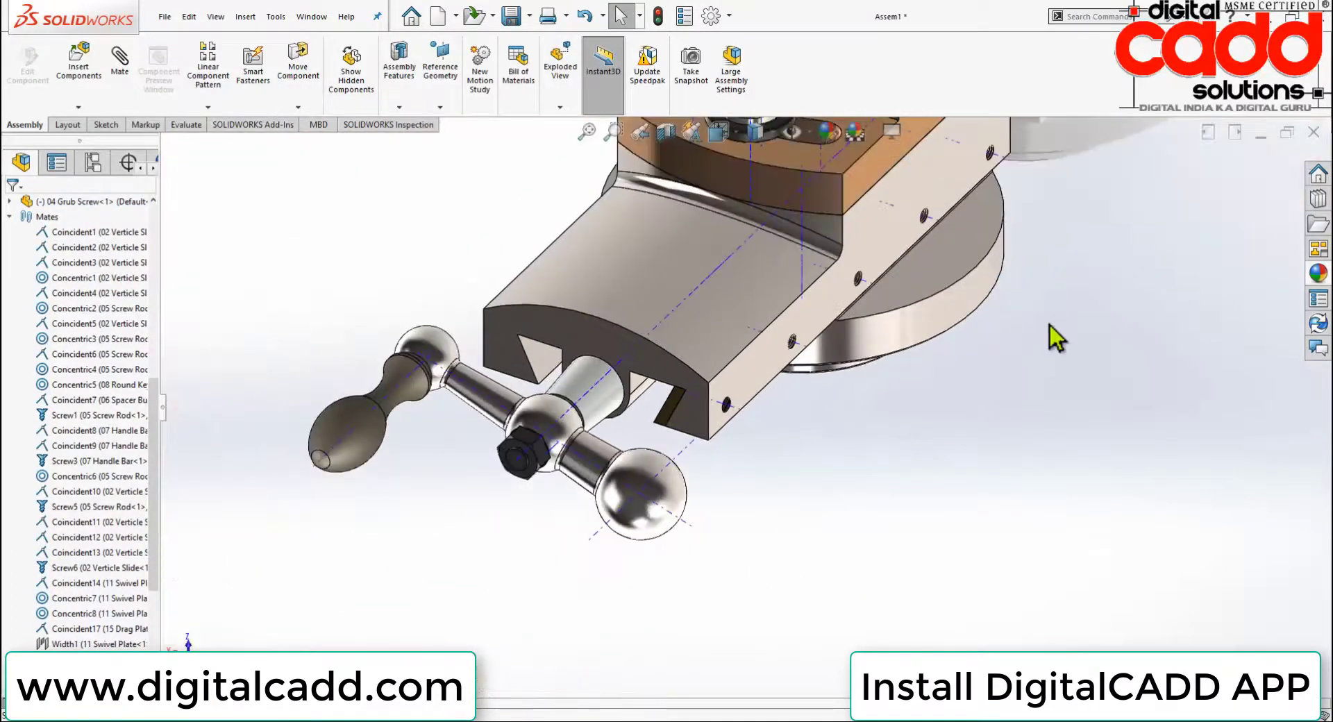
pyautogui.scroll(-2, 922, 431)
pyautogui.scroll(2, 976, 289)
pyautogui.scroll(-2, 543, 572)
pyautogui.scroll(-1, 543, 572)
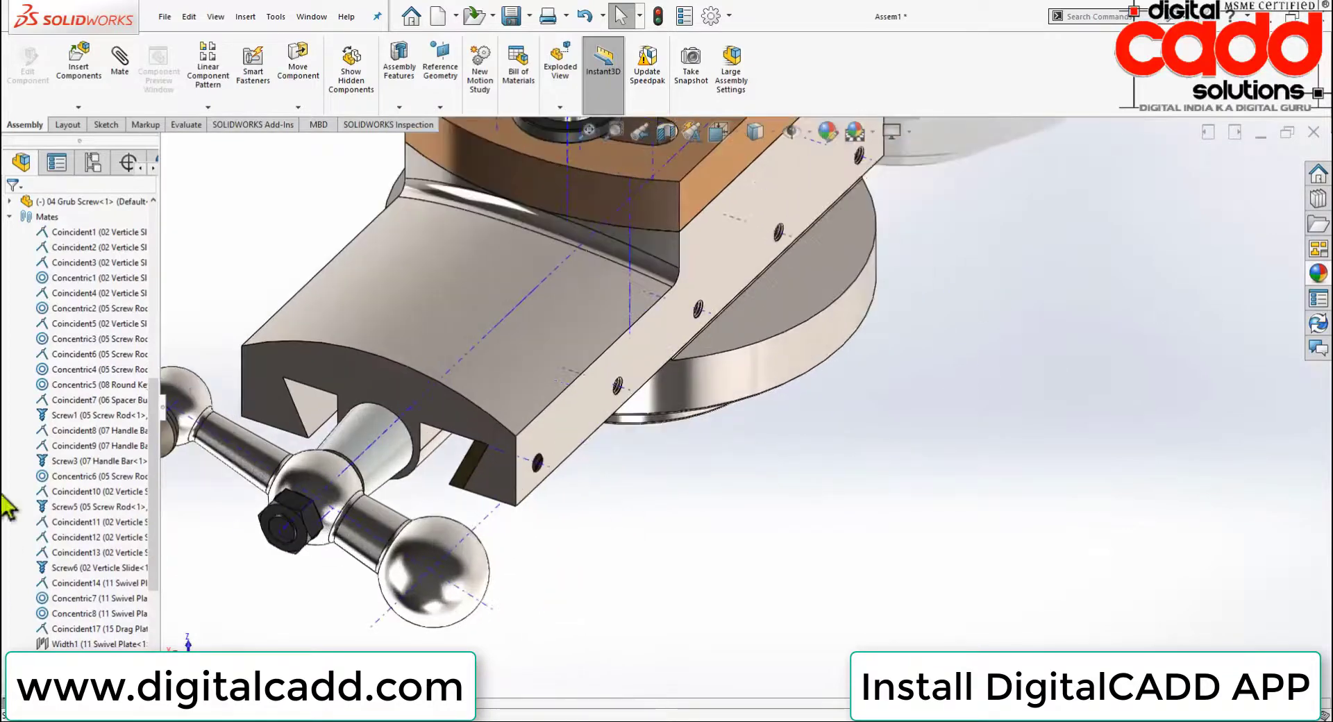
pyautogui.click(9, 217)
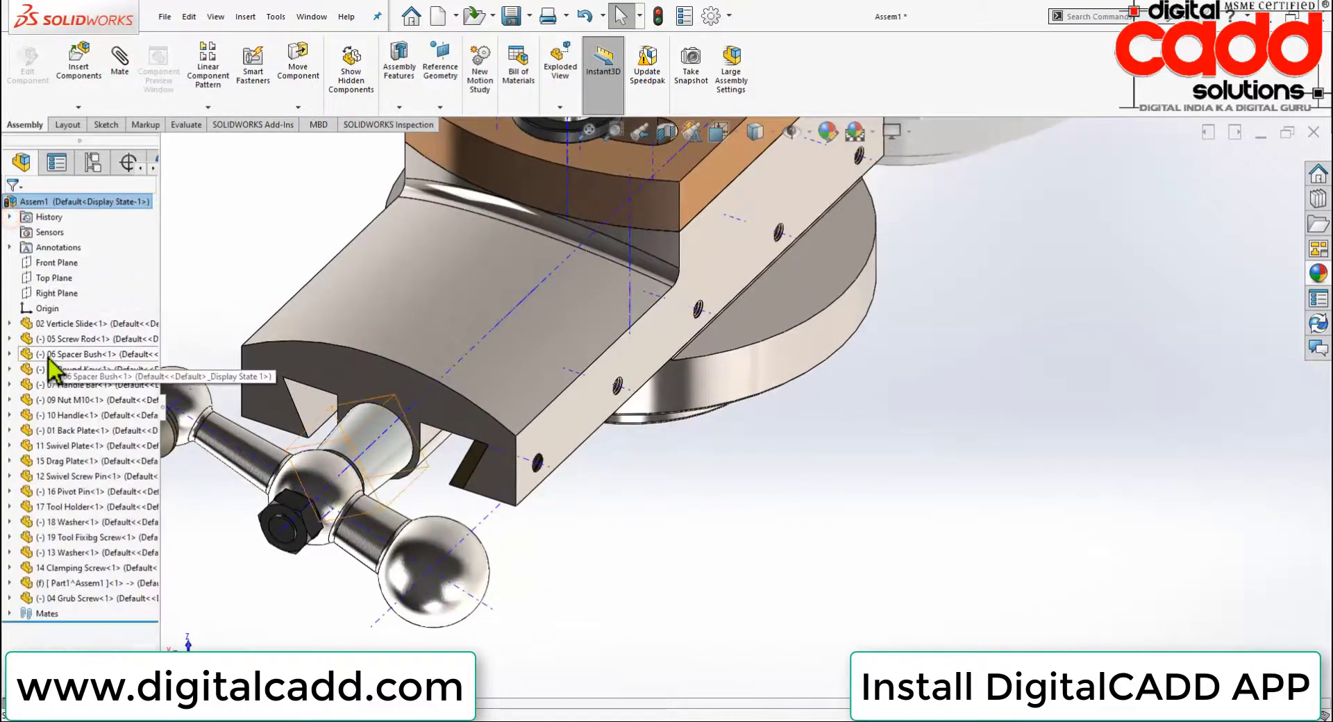
pyautogui.click(73, 600)
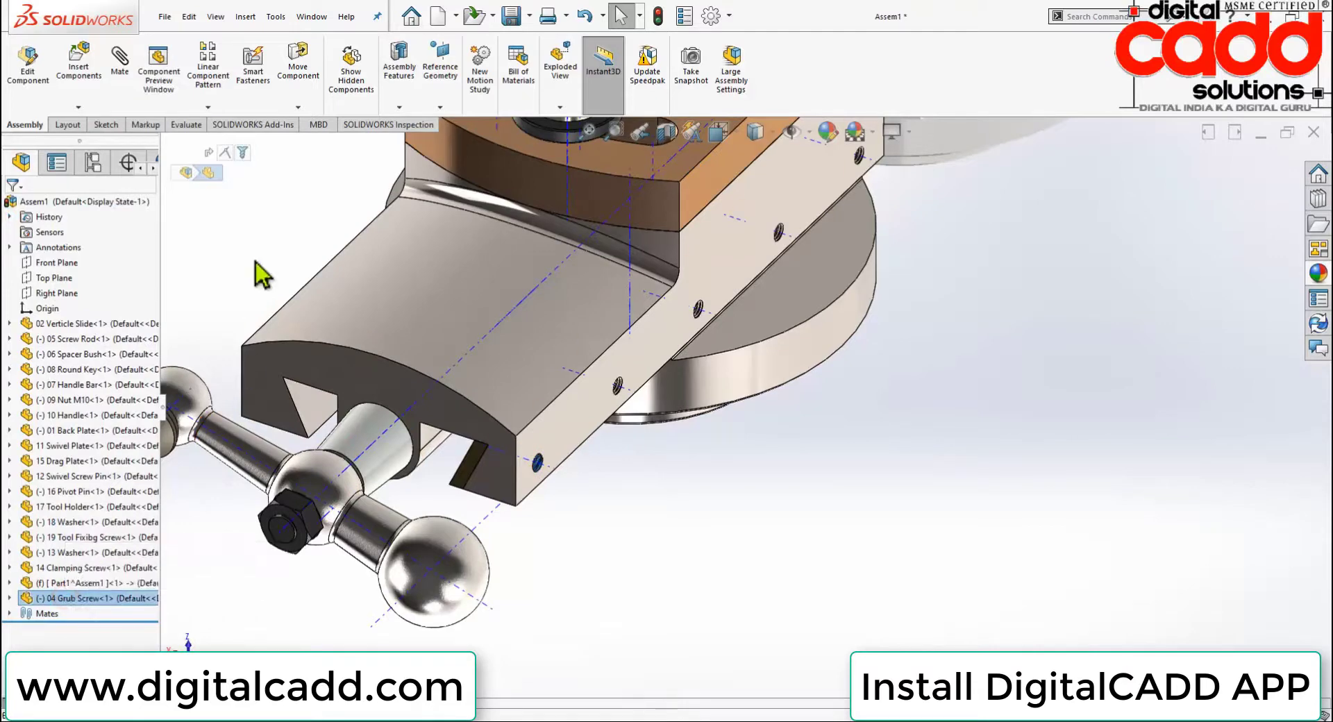
# Linear-pattern the grub screw along the reversed slide edge, 5 instances at 50 mm
pyautogui.click(208, 76)
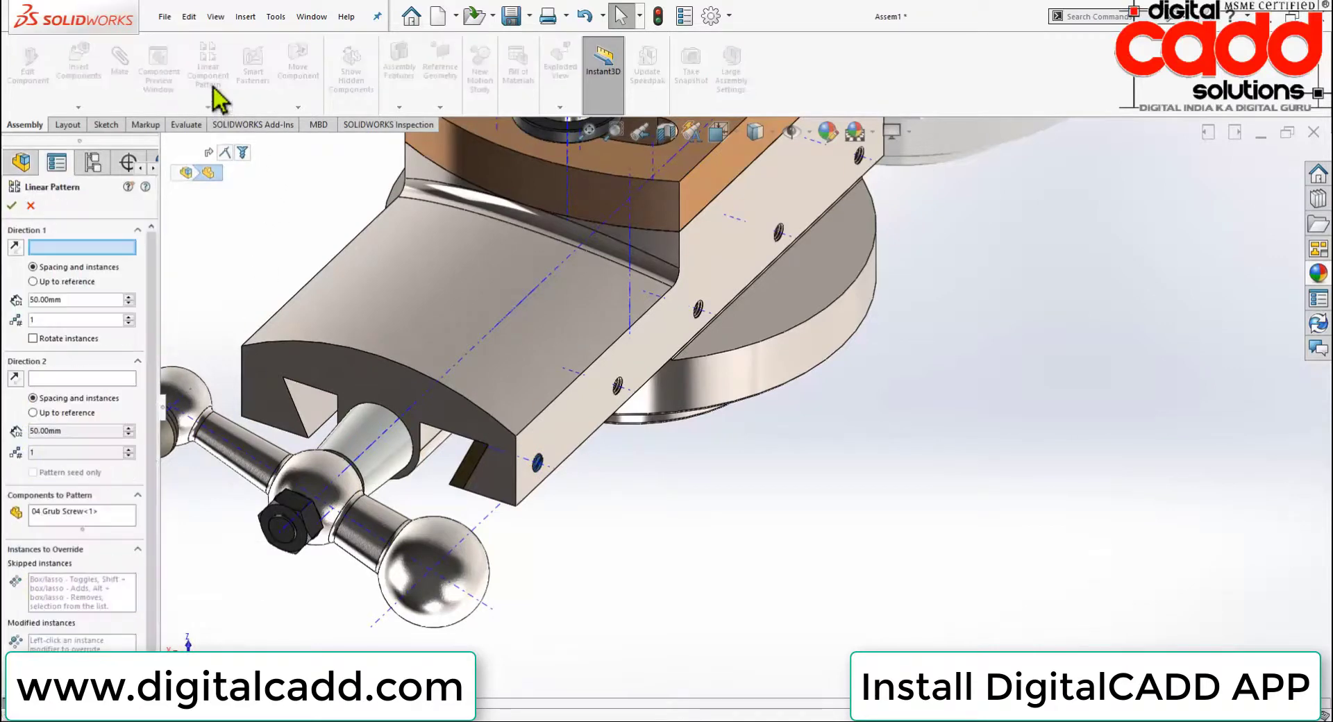
pyautogui.click(577, 452)
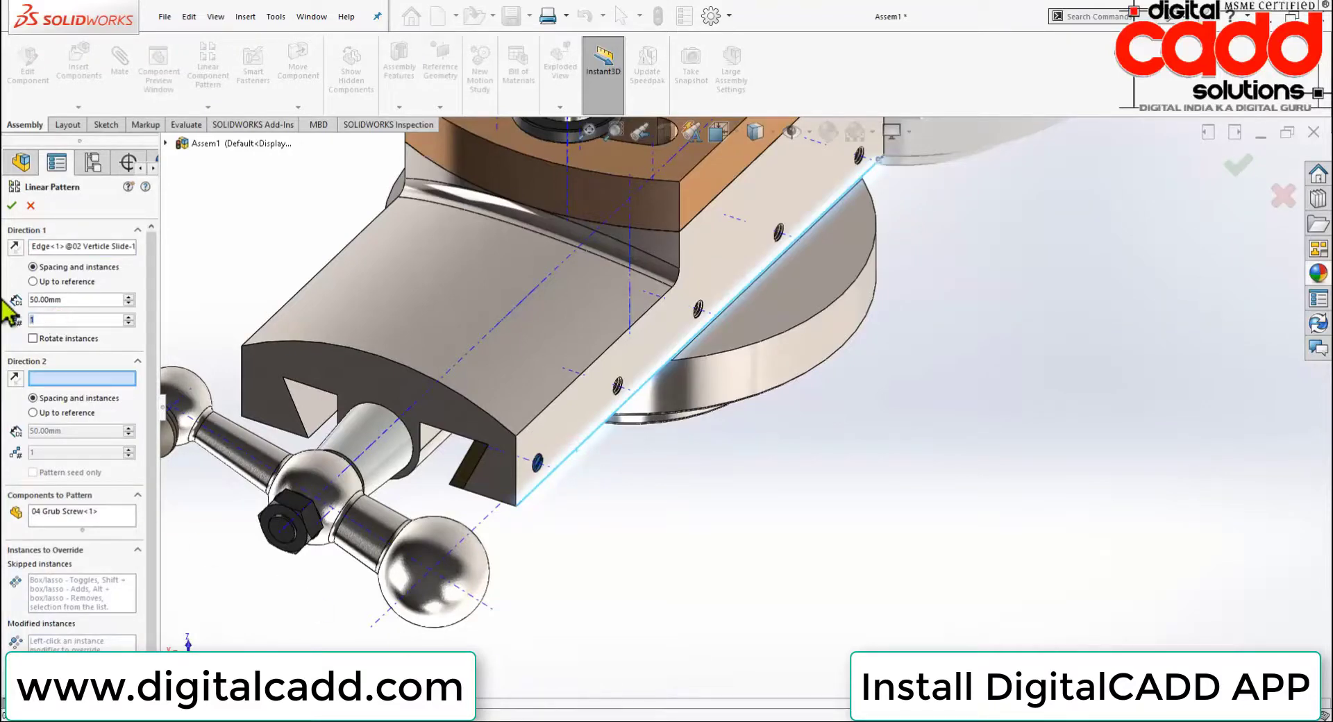
pyautogui.click(16, 247)
pyautogui.scroll(3, 914, 520)
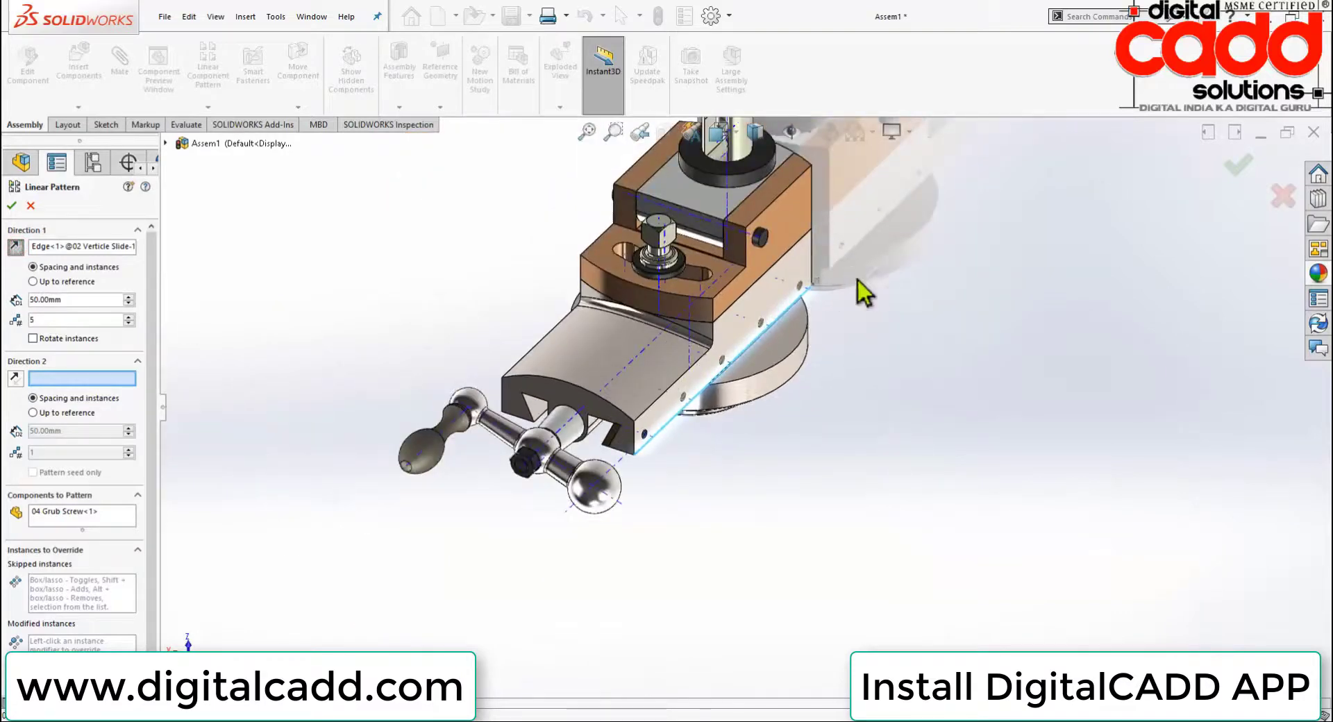
pyautogui.moveTo(858, 280)
pyautogui.mouseDown(button='middle')
pyautogui.moveTo(842, 446)
pyautogui.moveTo(768, 439)
pyautogui.moveTo(715, 474)
pyautogui.mouseUp(button='middle')
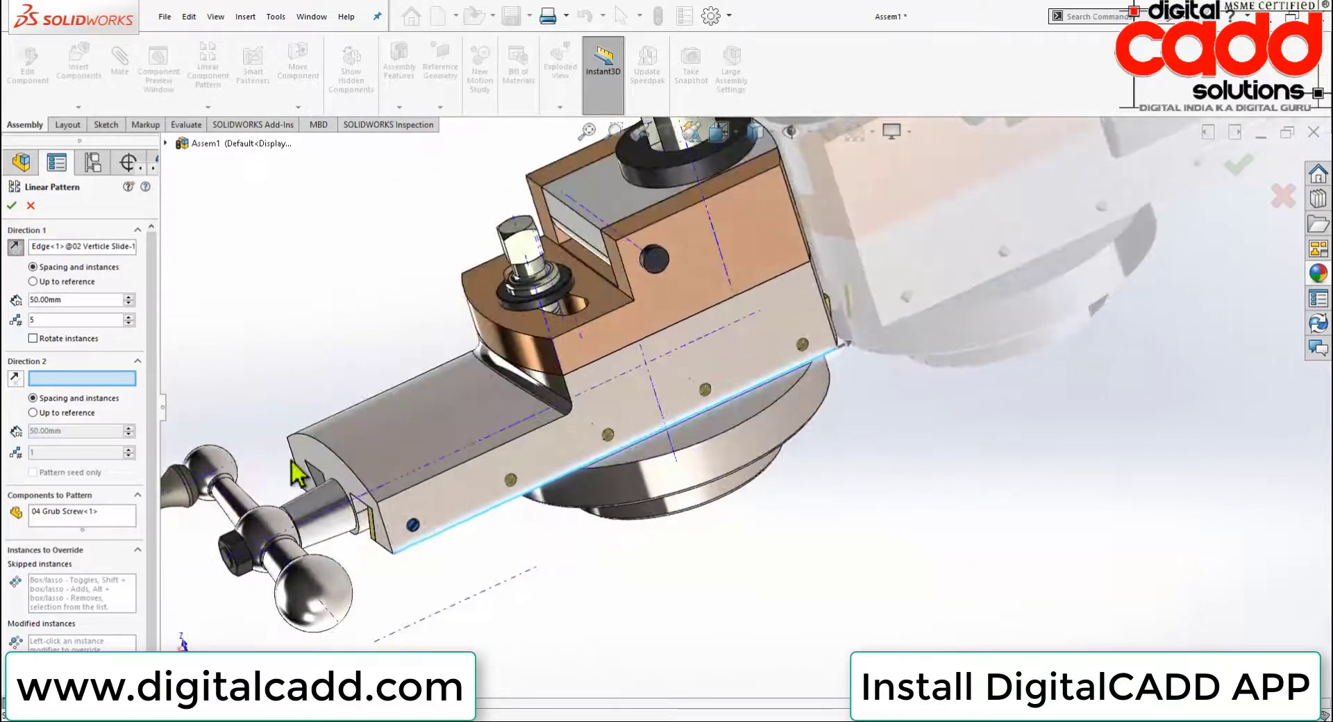
pyautogui.click(11, 206)
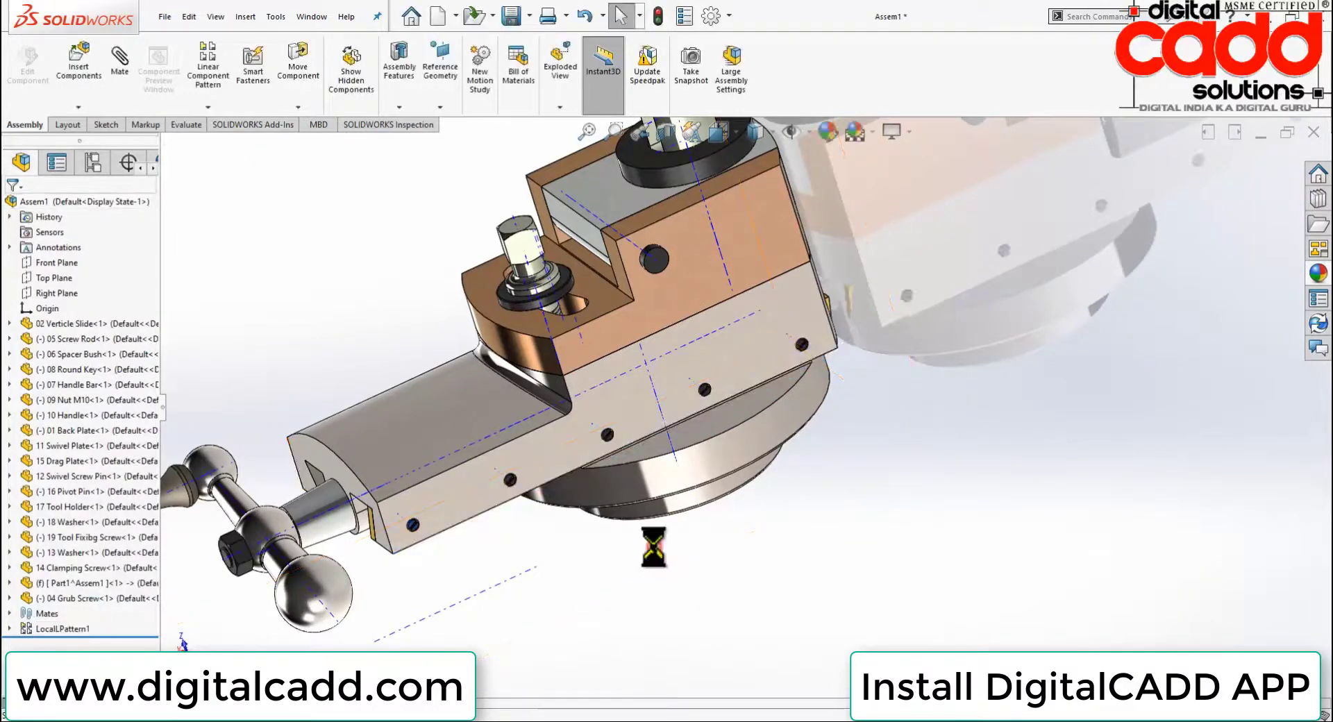
# Hide the blue axis lines and snap the assembly to a standard view
pyautogui.click(808, 132)
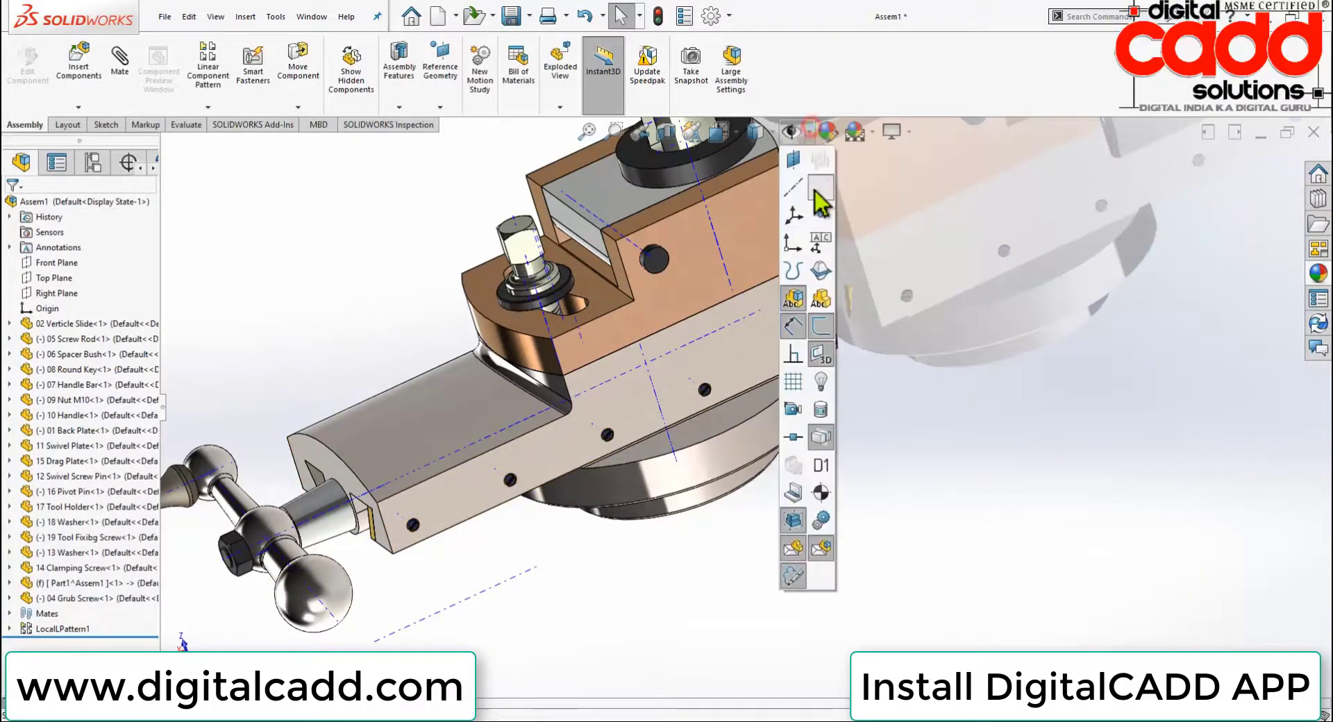
pyautogui.click(826, 196)
pyautogui.press('space')
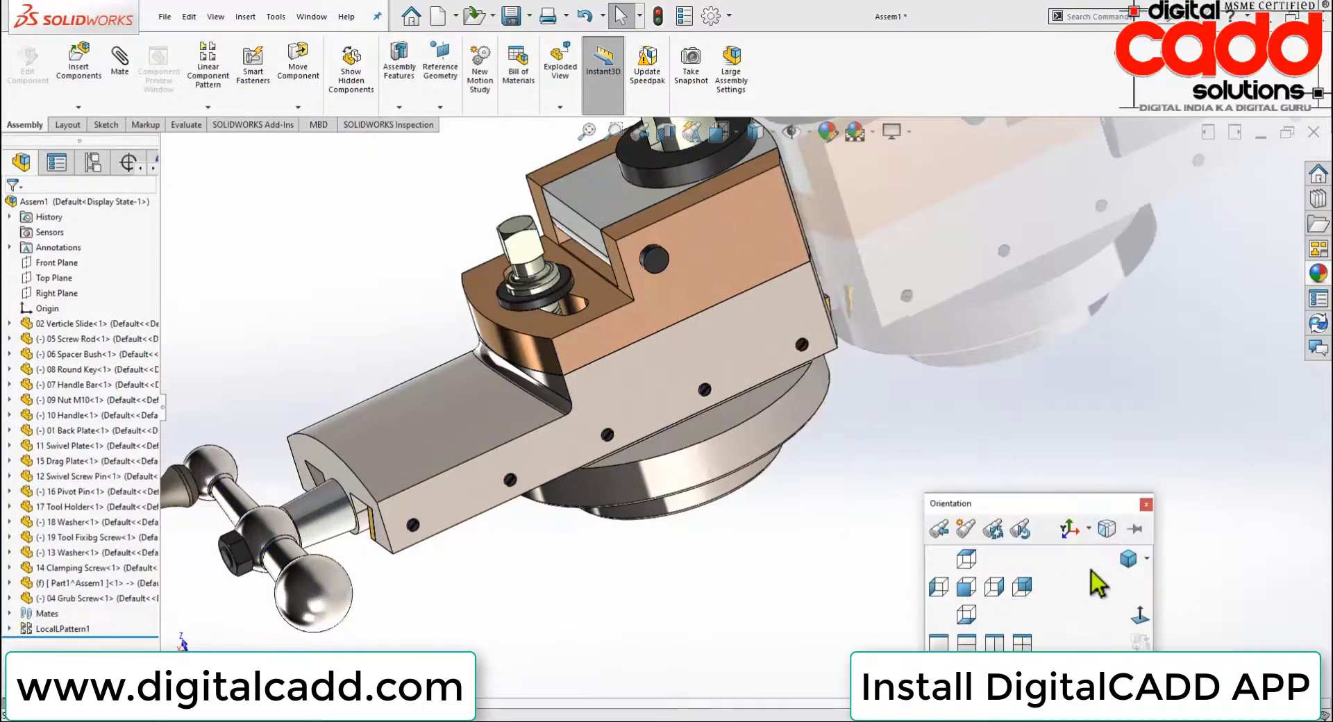
pyautogui.click(1123, 566)
pyautogui.moveTo(955, 464)
pyautogui.mouseDown(button='middle')
pyautogui.moveTo(847, 553)
pyautogui.moveTo(909, 132)
pyautogui.moveTo(844, 428)
pyautogui.moveTo(695, 537)
pyautogui.moveTo(583, 550)
pyautogui.moveTo(872, 465)
pyautogui.moveTo(1323, 462)
pyautogui.moveTo(1043, 494)
pyautogui.moveTo(923, 347)
pyautogui.mouseUp(button='middle')
# Go to isometric, then orbit and zoom to inspect the finished tool head from several angles
pyautogui.press('space')
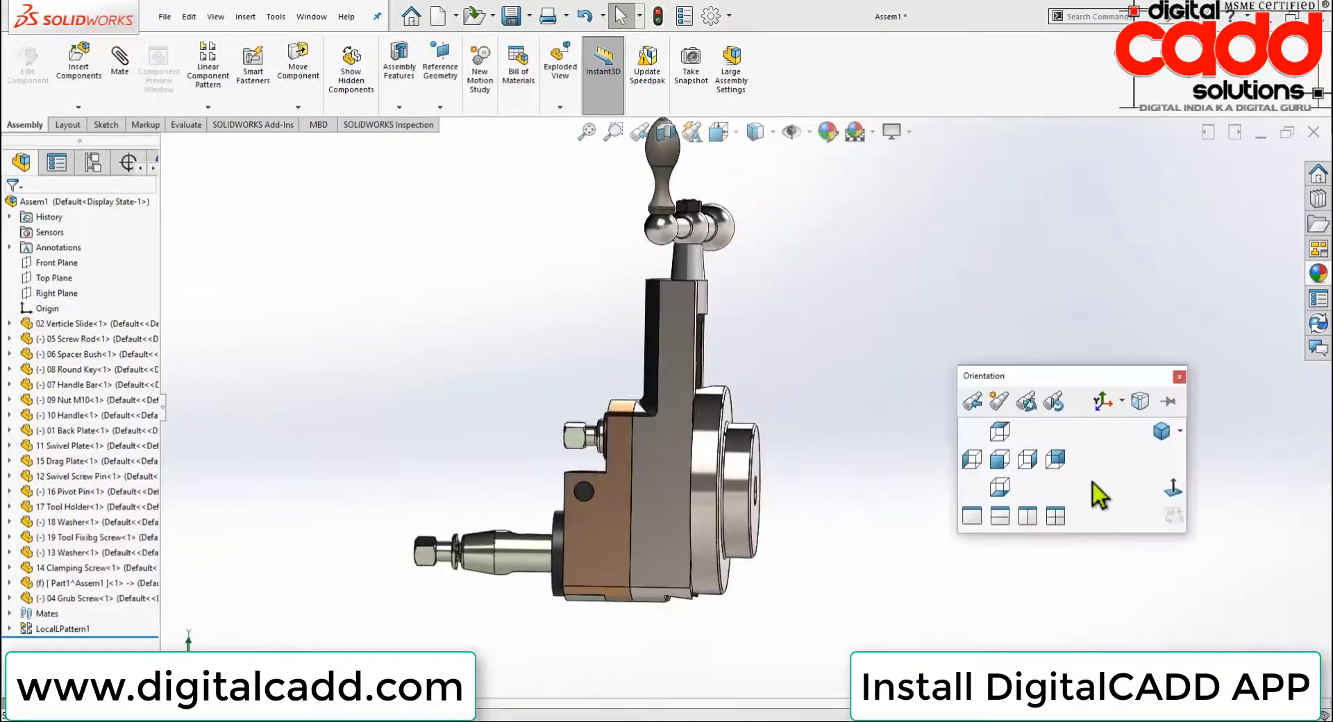
pyautogui.click(1158, 431)
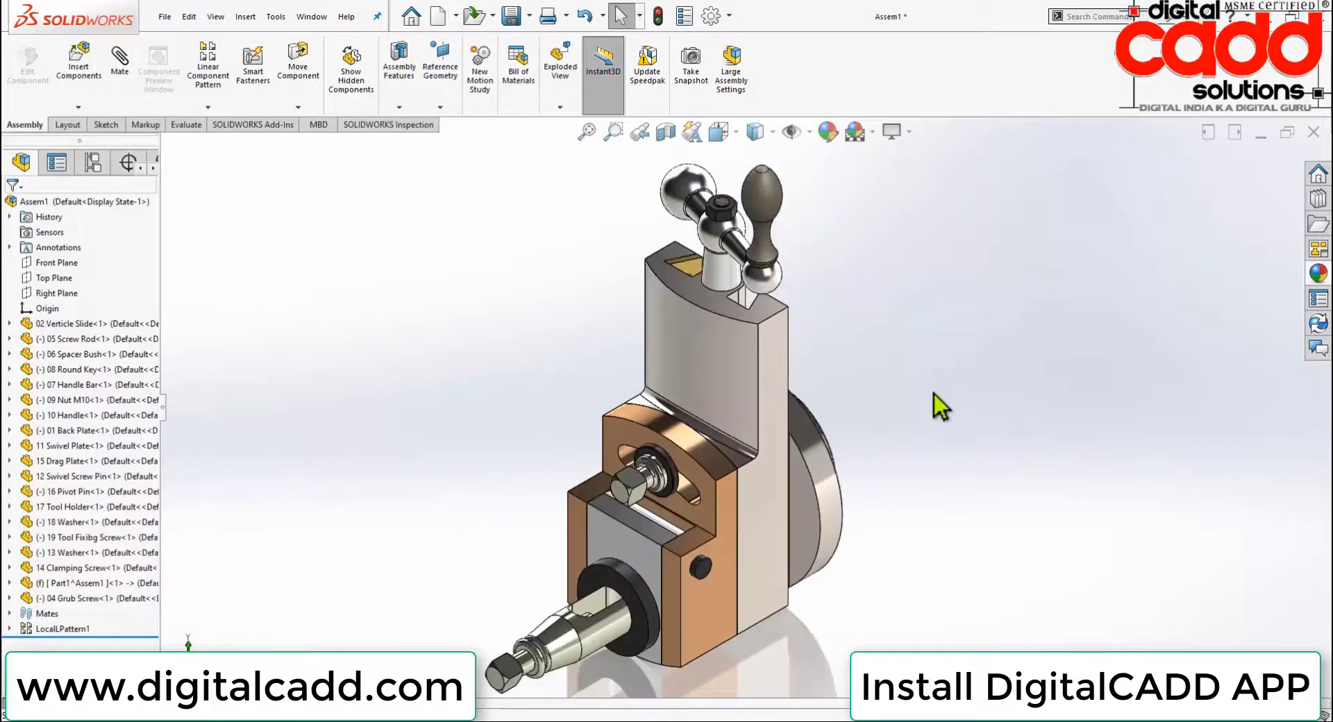
pyautogui.moveTo(867, 457)
pyautogui.mouseDown(button='middle')
pyautogui.moveTo(773, 579)
pyautogui.moveTo(931, 467)
pyautogui.moveTo(1000, 442)
pyautogui.moveTo(924, 516)
pyautogui.moveTo(952, 610)
pyautogui.moveTo(1021, 545)
pyautogui.moveTo(1129, 597)
pyautogui.moveTo(1183, 563)
pyautogui.moveTo(1064, 524)
pyautogui.moveTo(743, 673)
pyautogui.mouseUp(button='middle')
pyautogui.scroll(-4, 626, 624)
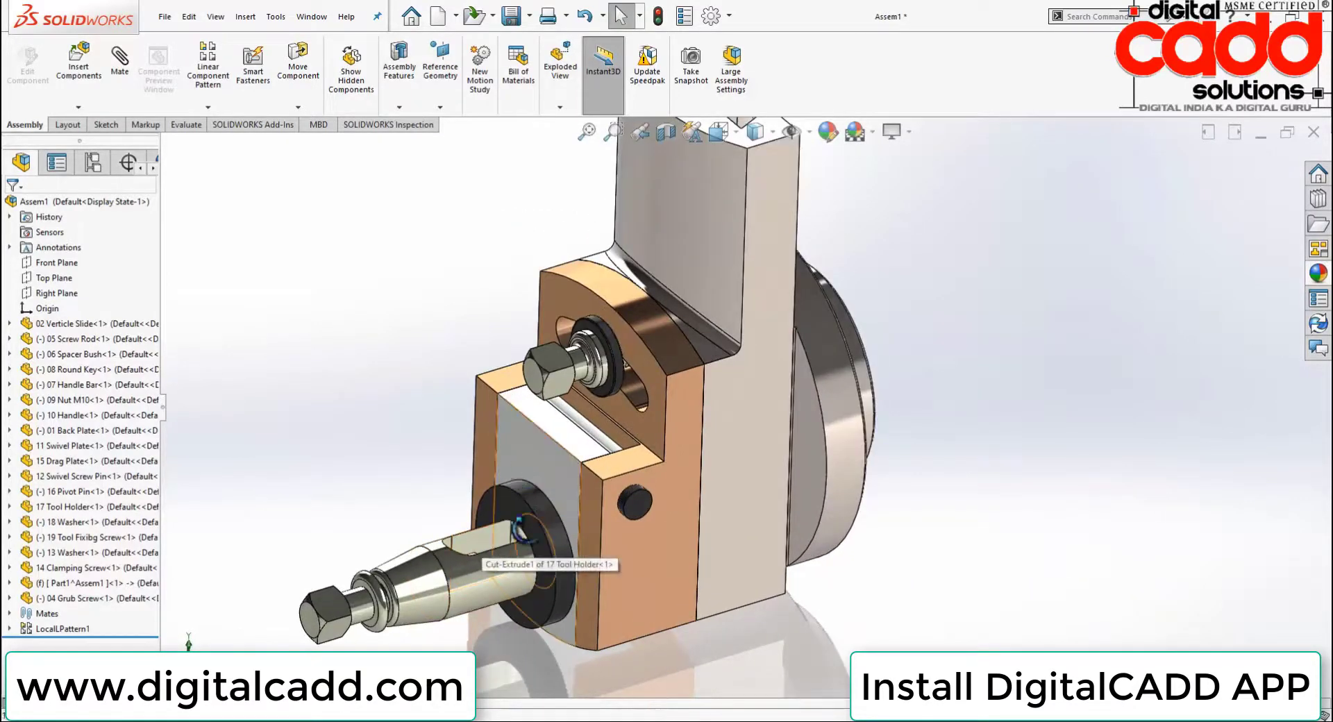
pyautogui.moveTo(479, 545); pyautogui.dragTo(524, 609, button='middle')
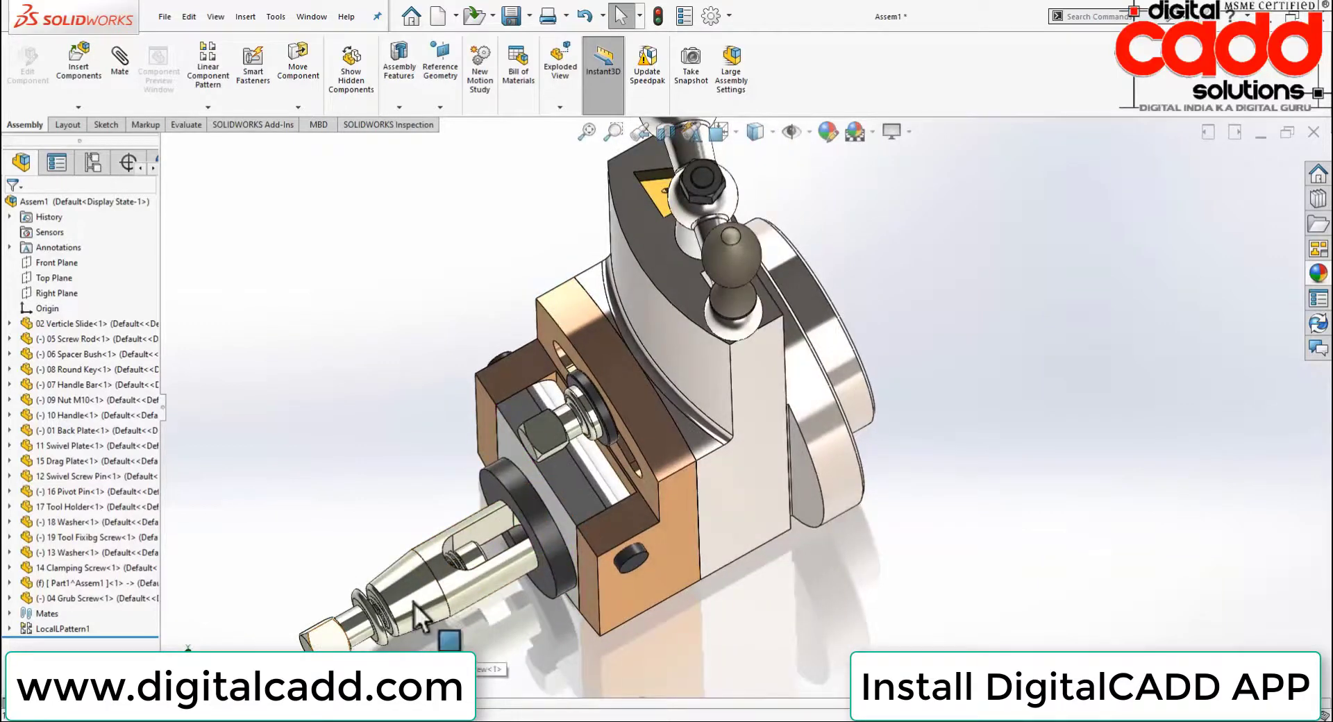
pyautogui.scroll(-2, 514, 556)
pyautogui.scroll(3, 576, 535)
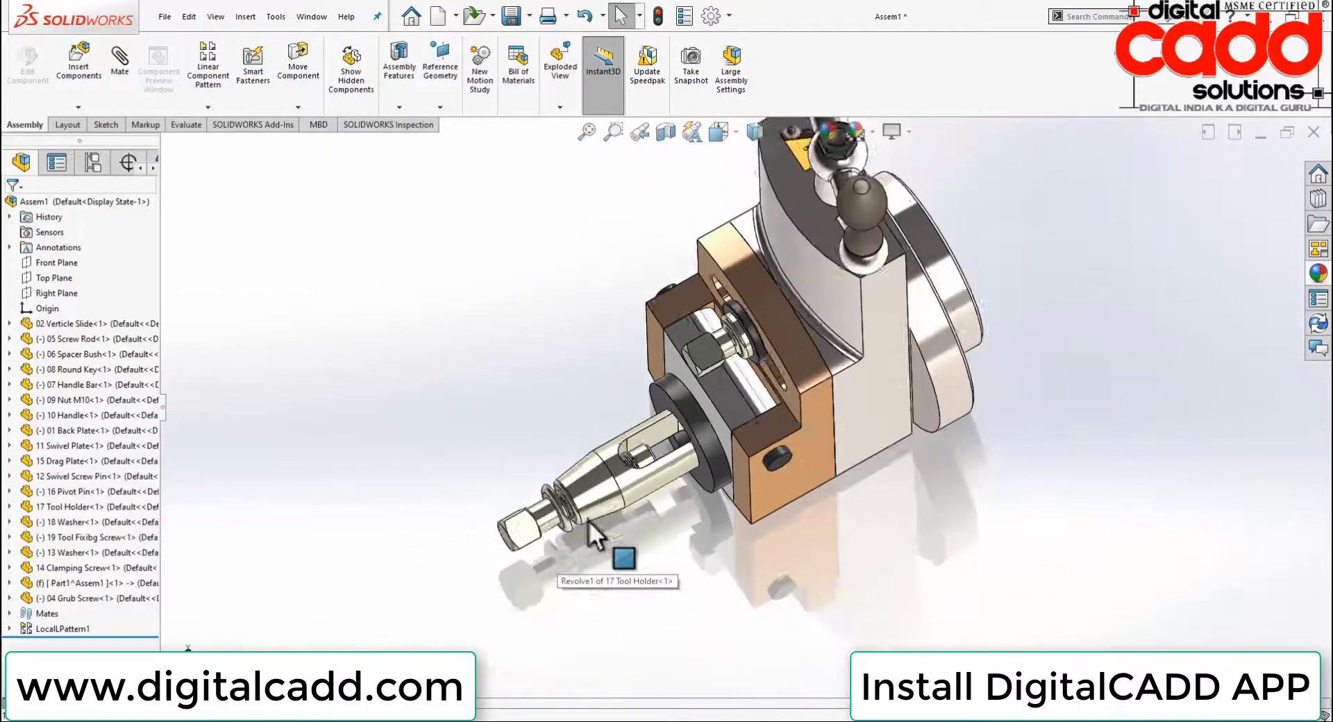
pyautogui.scroll(3, 589, 519)
pyautogui.moveTo(590, 513); pyautogui.dragTo(748, 402, button='middle')
pyautogui.scroll(2, 821, 385)
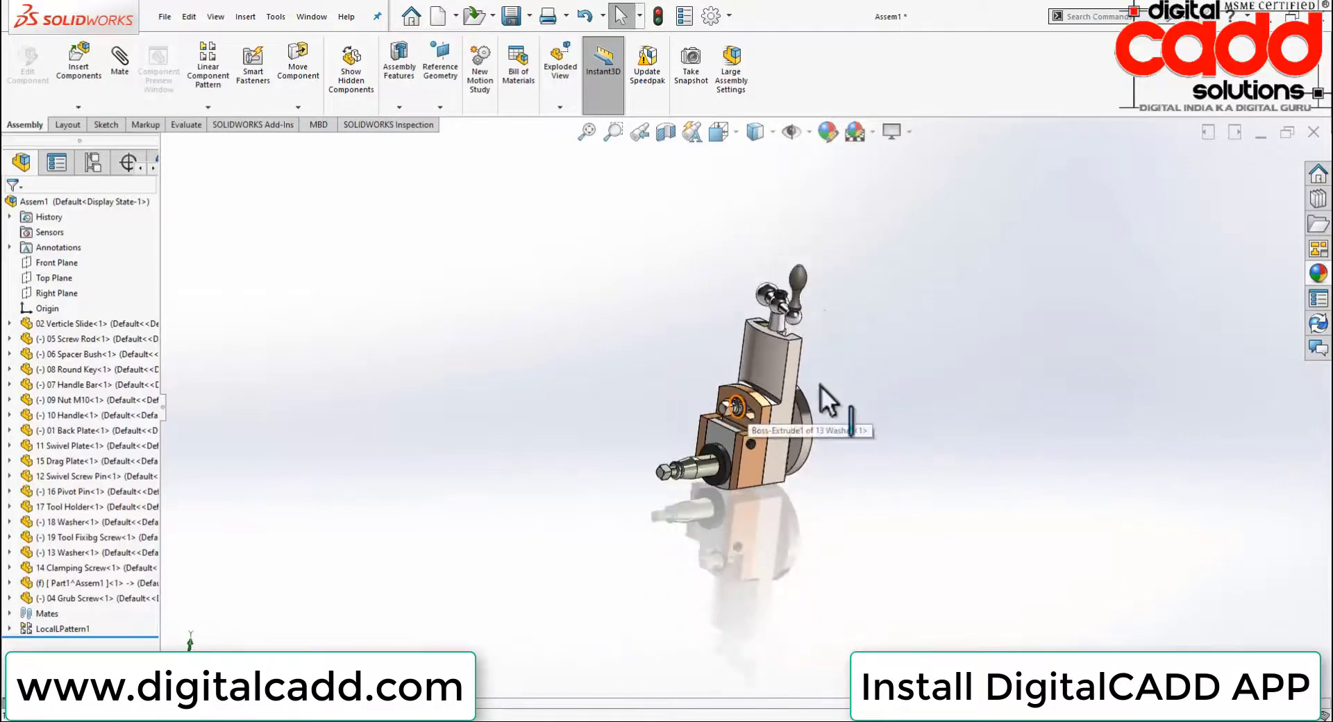
pyautogui.scroll(-1, 821, 385)
pyautogui.scroll(-1, 825, 444)
pyautogui.scroll(-1, 827, 497)
pyautogui.scroll(-3, 833, 514)
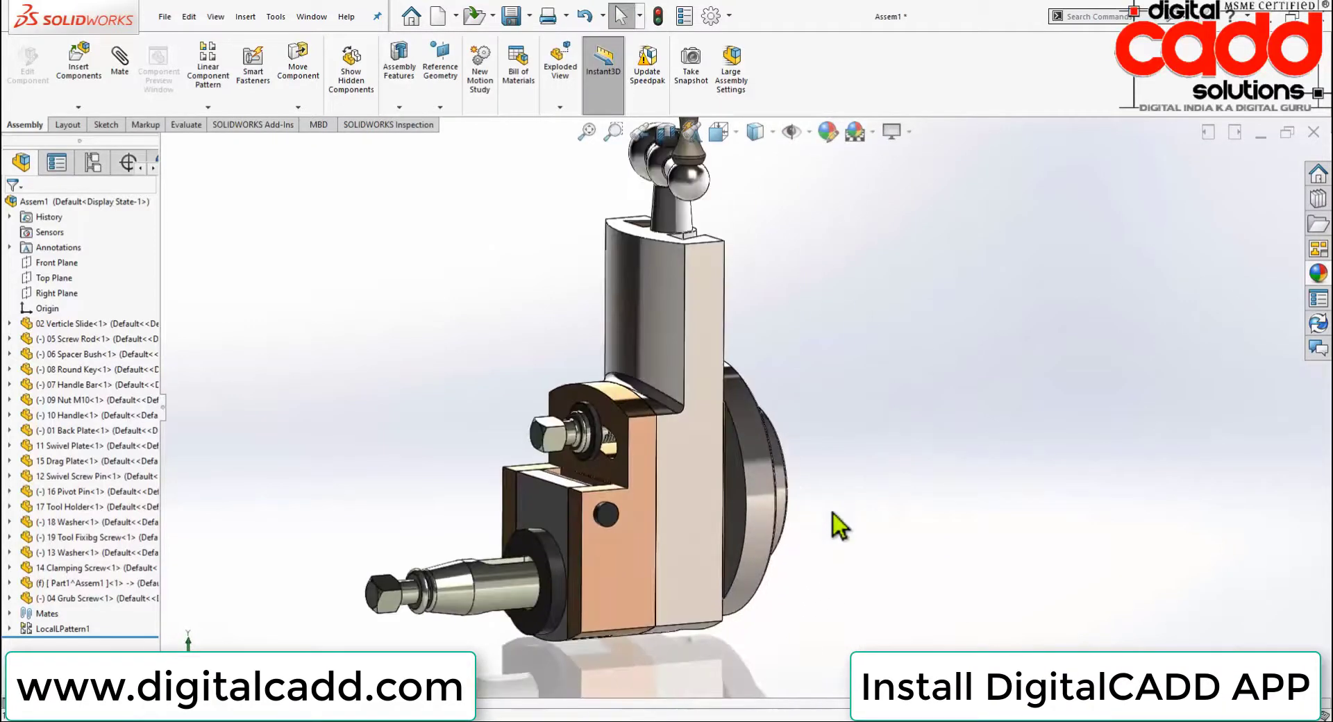
pyautogui.moveTo(833, 514)
pyautogui.mouseDown(button='middle')
pyautogui.moveTo(632, 549)
pyautogui.moveTo(848, 529)
pyautogui.moveTo(824, 541)
pyautogui.mouseUp(button='middle')
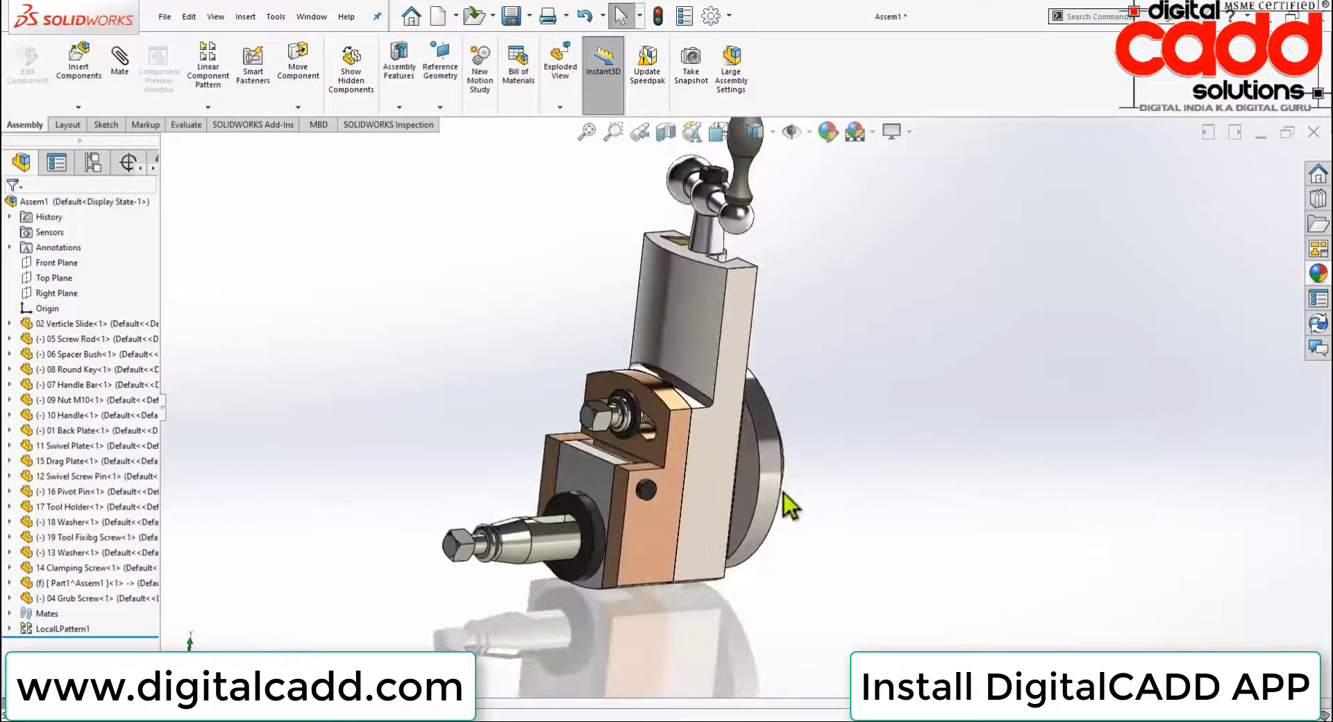
pyautogui.press('space')
# Save as 'Final Assembly Of Tool Head Of Shaping Machine', storing the virtual part internally
pyautogui.click(1022, 577)
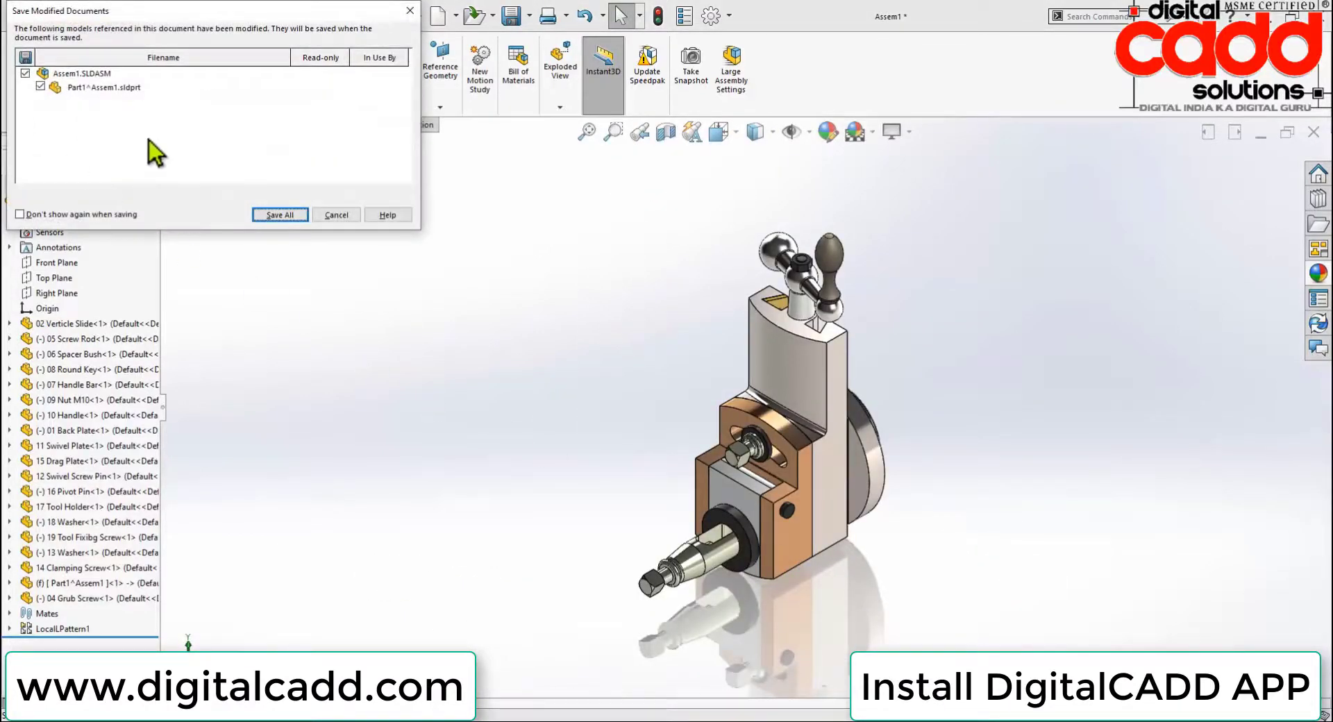
pyautogui.click(278, 214)
pyautogui.write('Final')
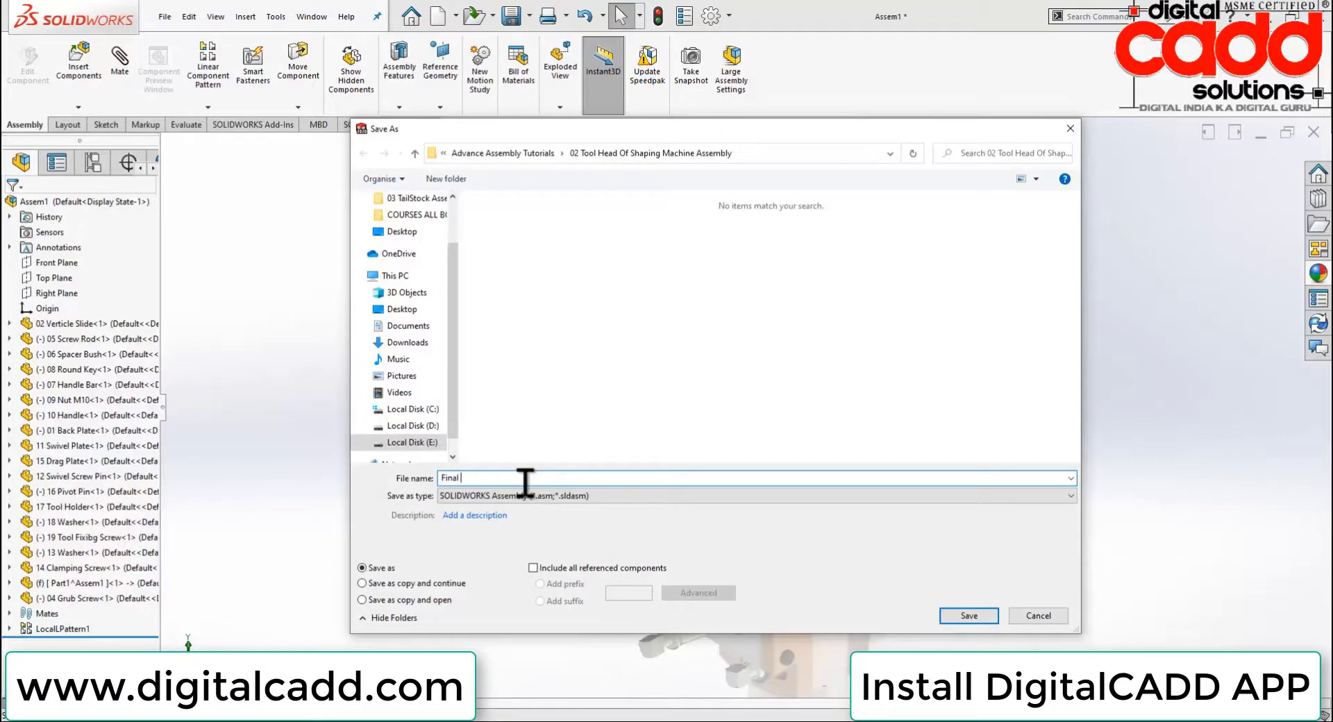
pyautogui.write('Asse')
pyautogui.write('mbly Of T')
pyautogui.write('ool')
pyautogui.write(' Head ')
pyautogui.write('Of Sha')
pyautogui.write('ping Mac')
pyautogui.write('hine')
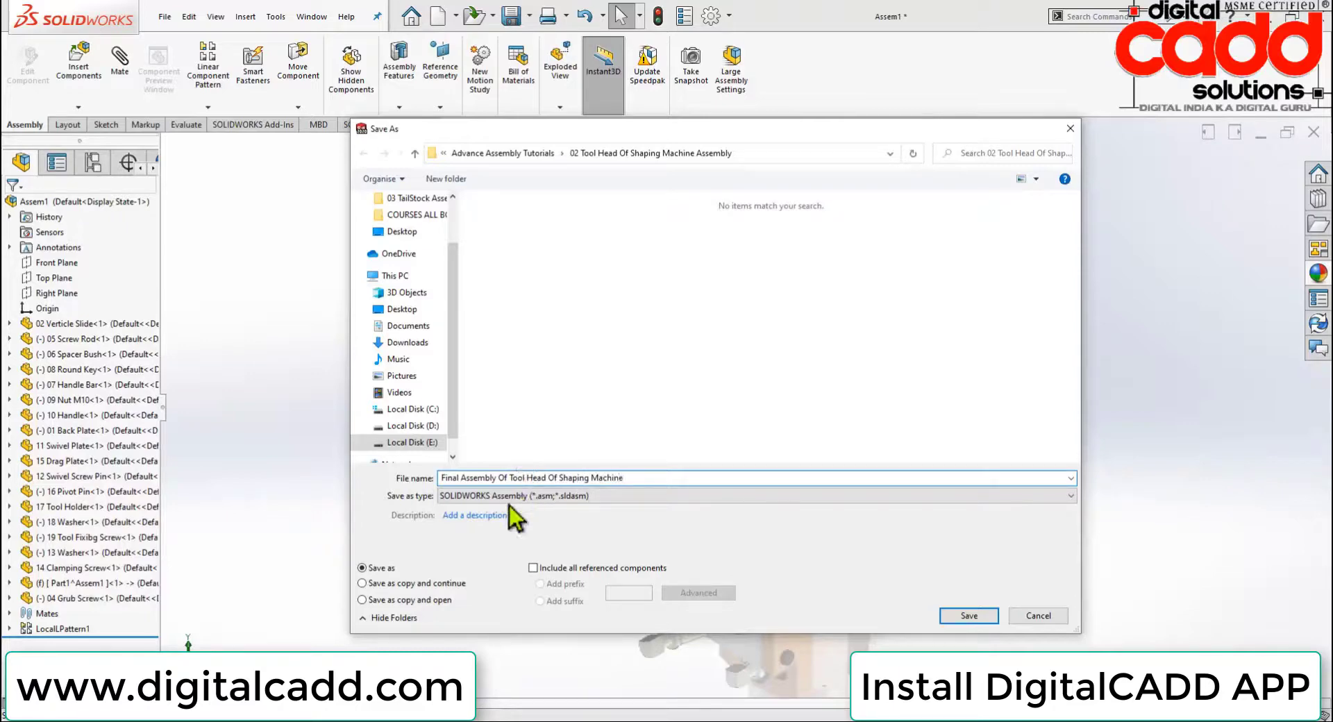
pyautogui.click(982, 619)
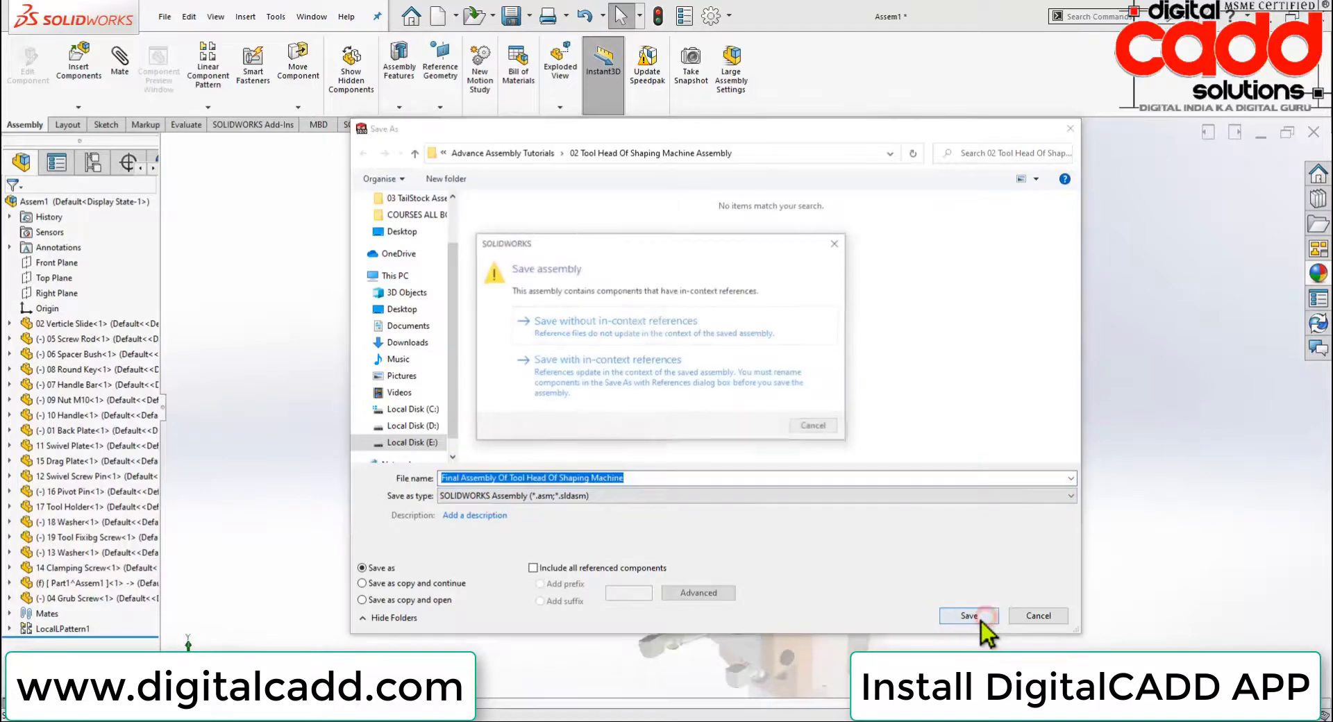
pyautogui.click(621, 334)
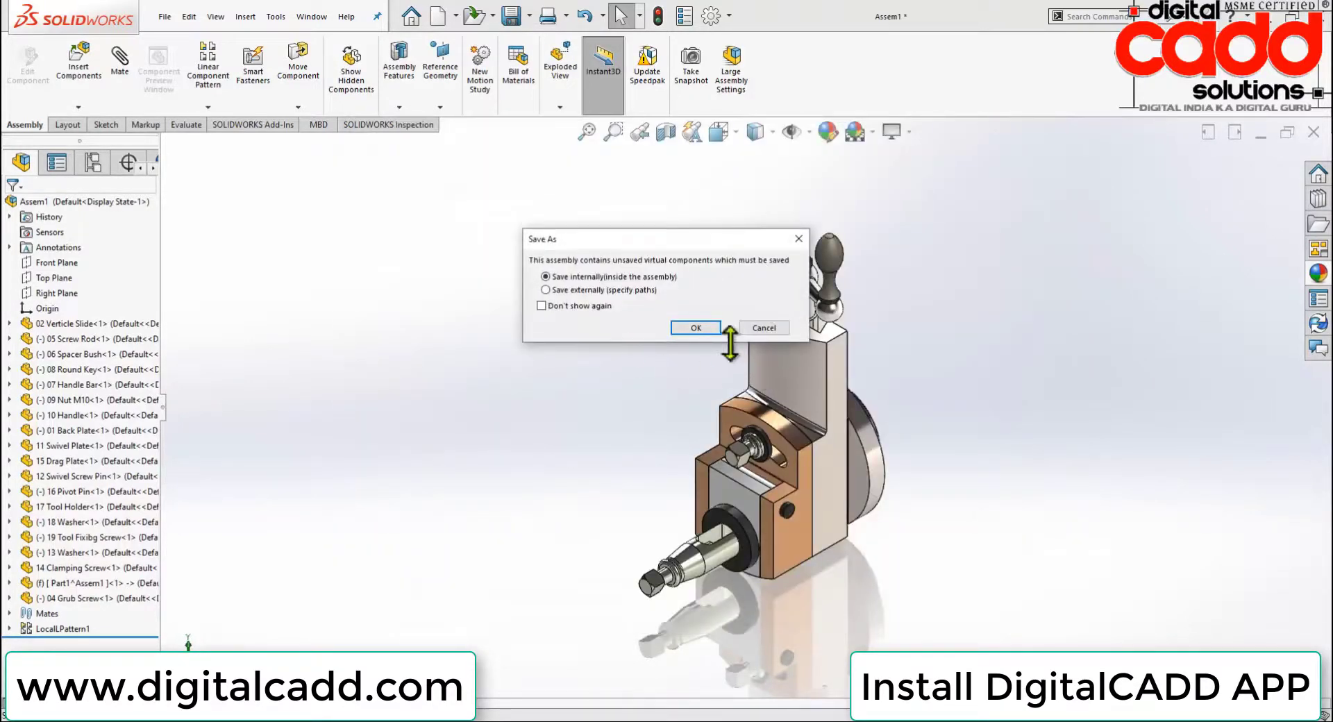
pyautogui.click(705, 332)
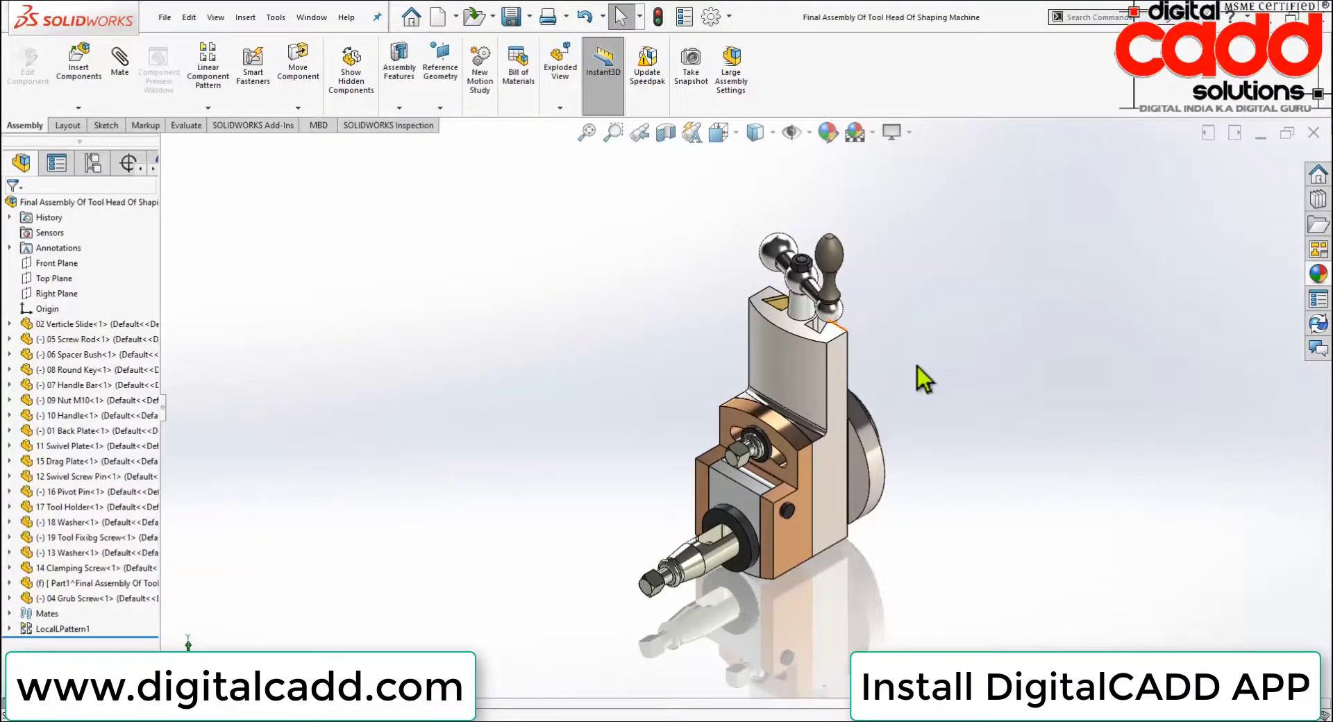
pyautogui.scroll(-2, 912, 373)
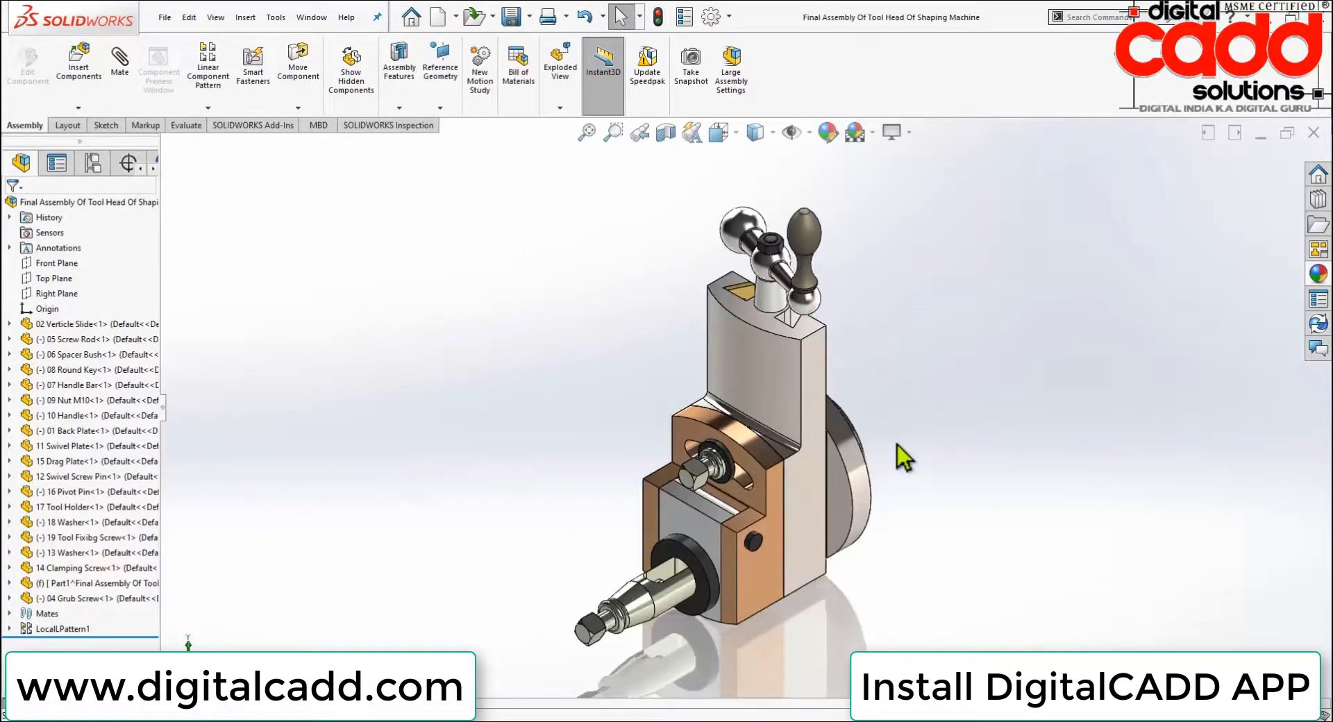
pyautogui.moveTo(897, 444)
pyautogui.mouseDown(button='middle')
pyautogui.moveTo(915, 345)
pyautogui.moveTo(872, 452)
pyautogui.moveTo(842, 402)
pyautogui.mouseUp(button='middle')
pyautogui.press('space')
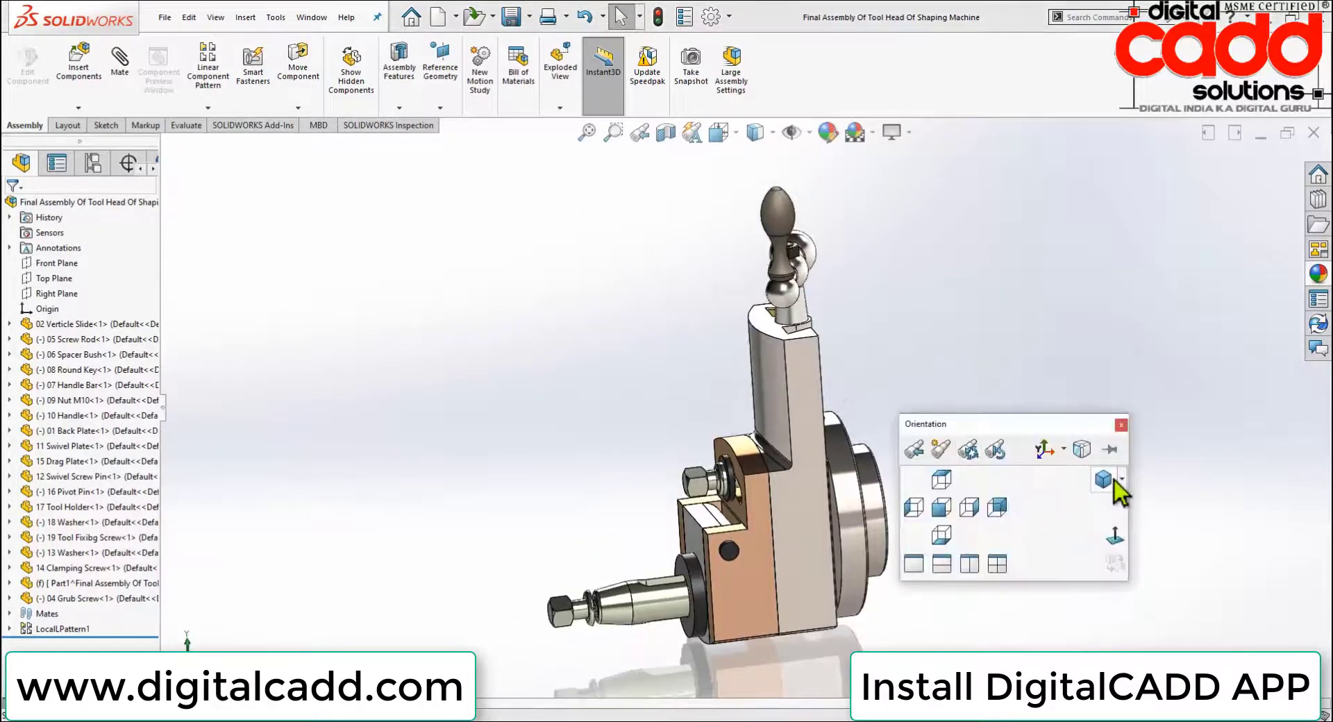
pyautogui.click(1113, 479)
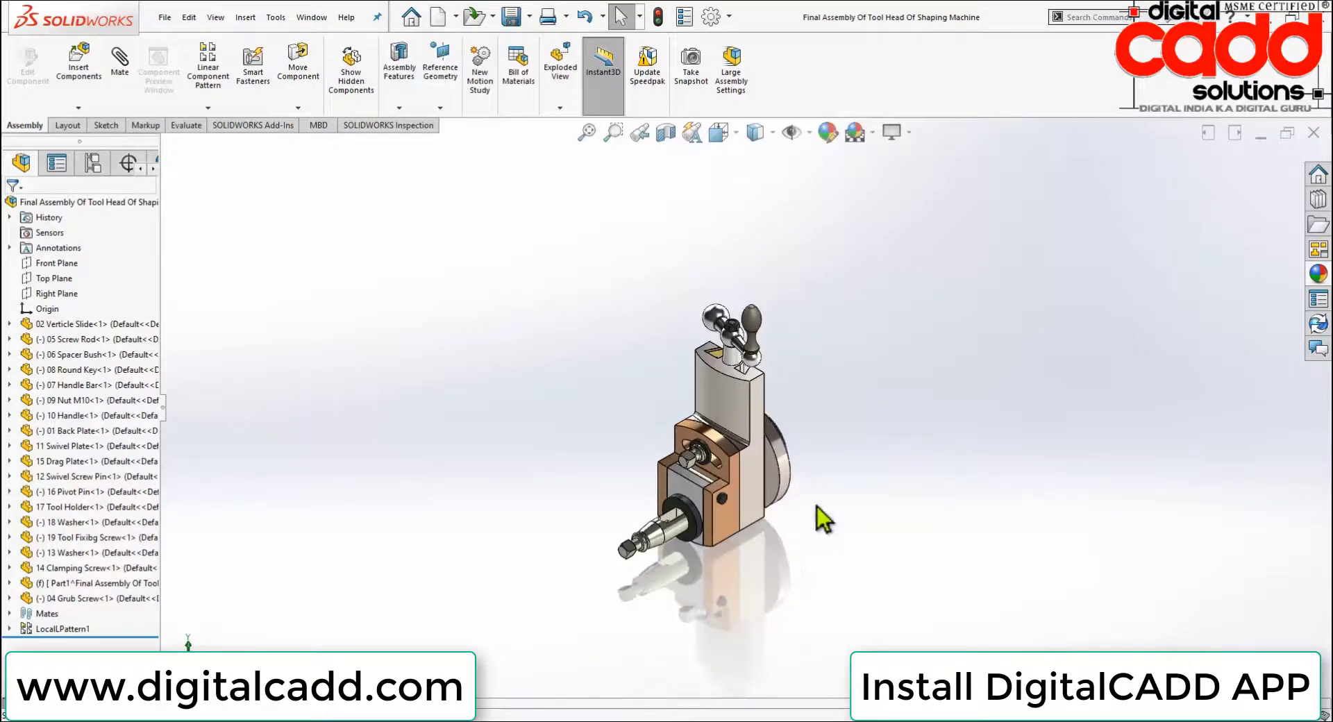
pyautogui.scroll(-3, 838, 366)
pyautogui.scroll(3, 718, 595)
pyautogui.scroll(-2, 720, 556)
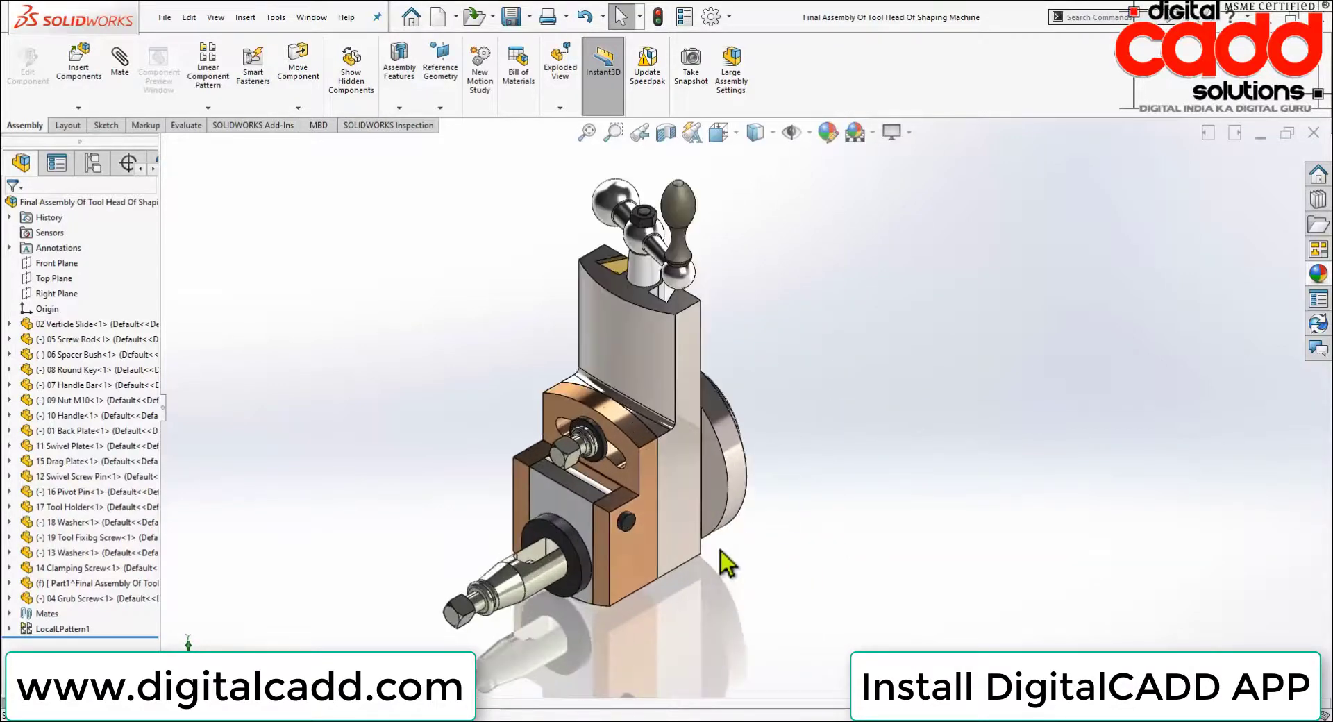
pyautogui.scroll(2, 759, 446)
pyautogui.scroll(1, 765, 409)
pyautogui.scroll(-1, 756, 413)
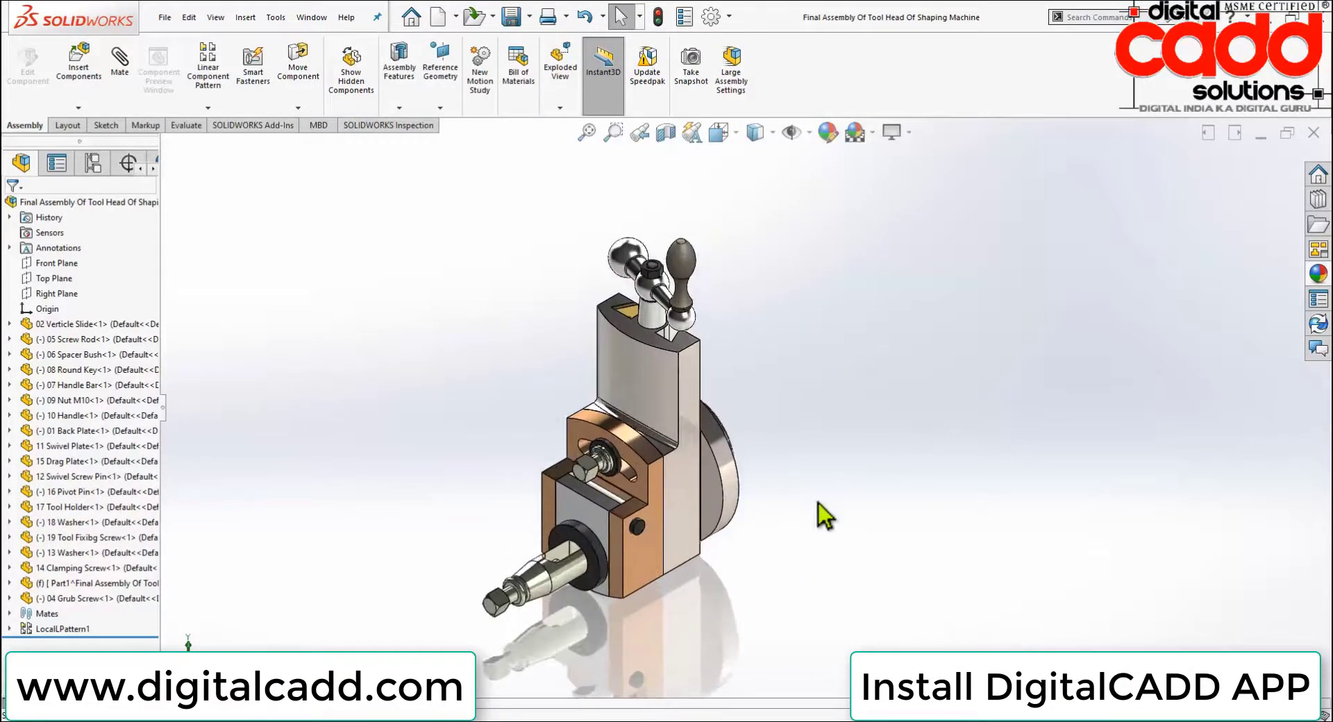